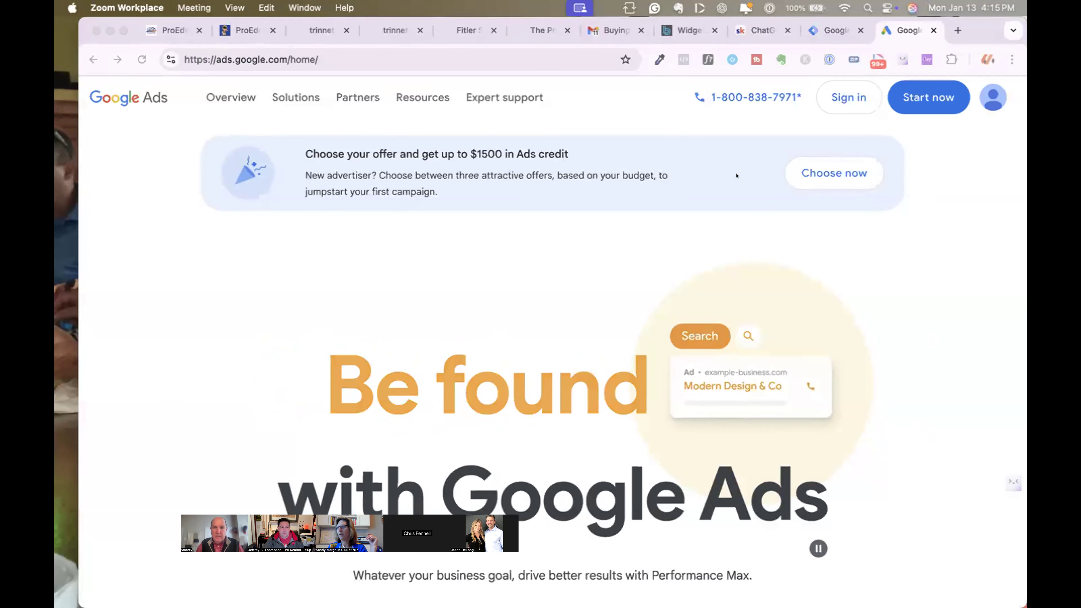
# Step: Examine the Google Ads sign-up offers and their spending requirements for ads credit
pyautogui.click(822, 170)
pyautogui.click(815, 170)
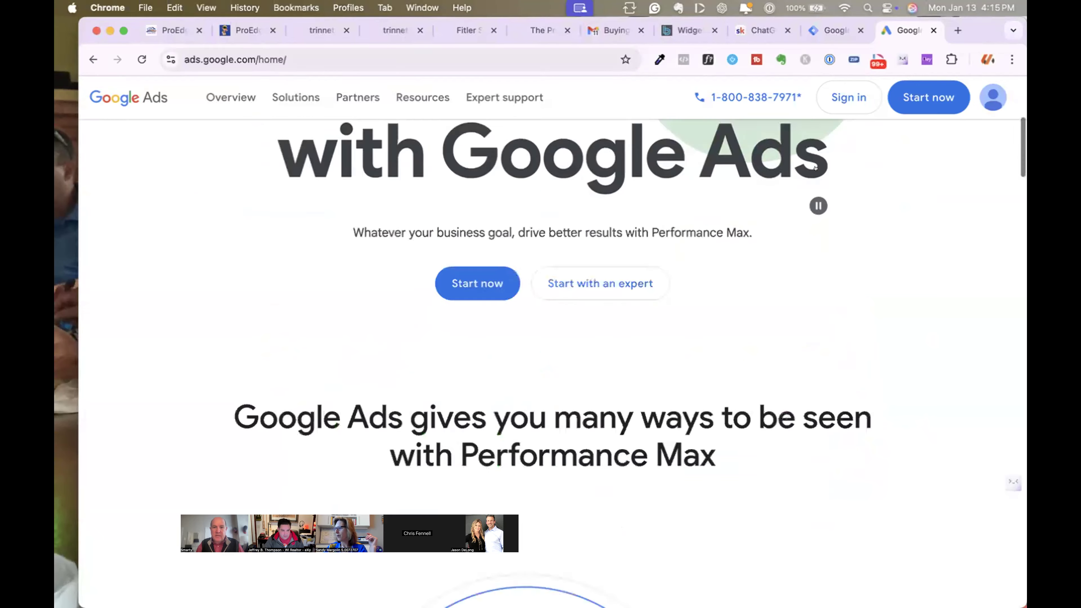
pyautogui.scroll(-3, 696, 177)
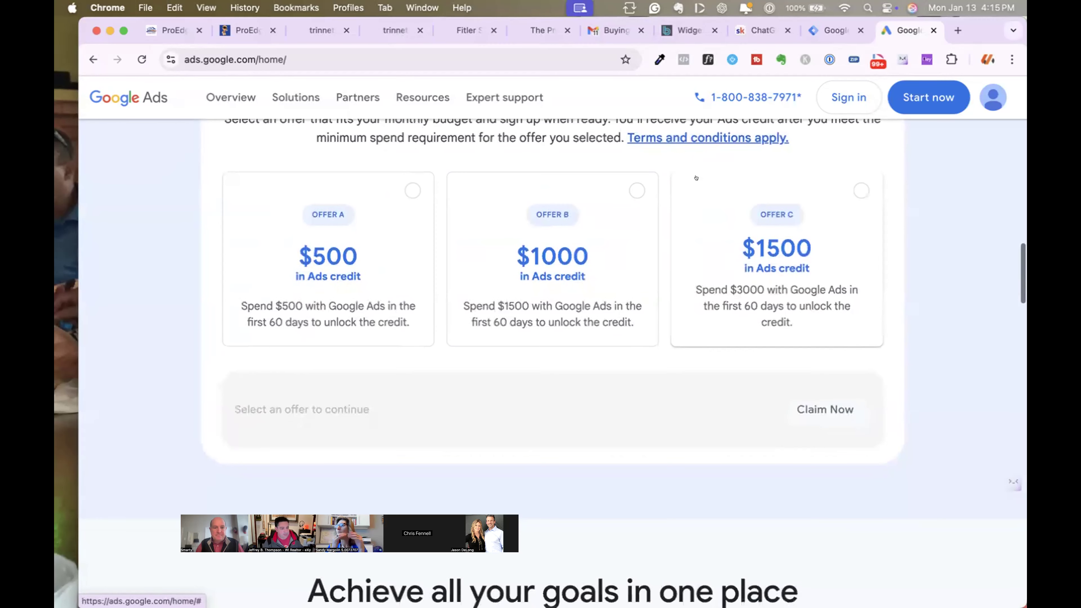
pyautogui.scroll(-1, 696, 178)
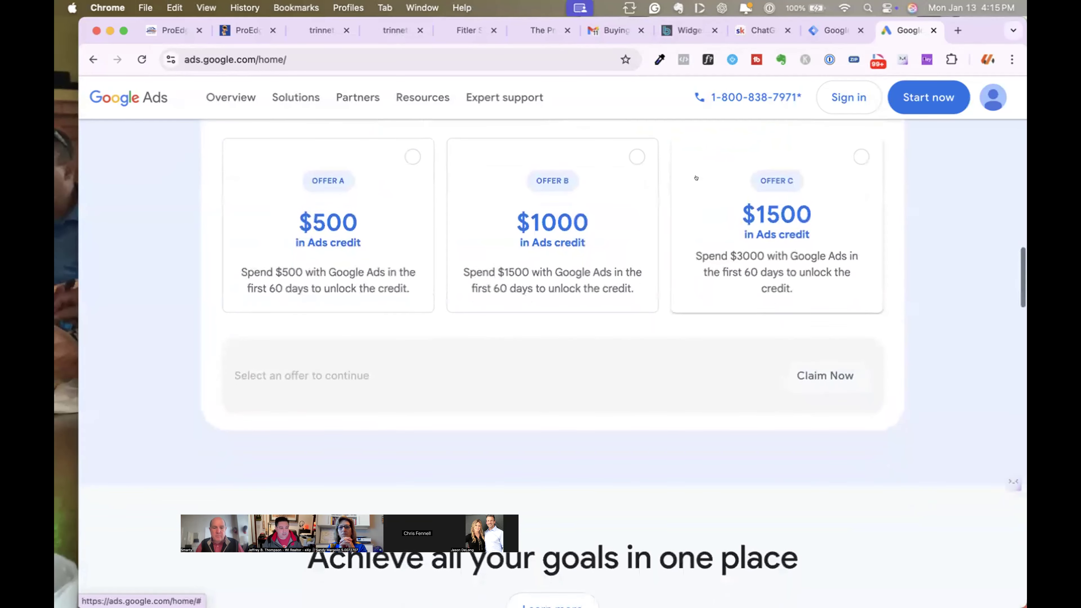
pyautogui.scroll(2, 696, 178)
pyautogui.scroll(2, 696, 177)
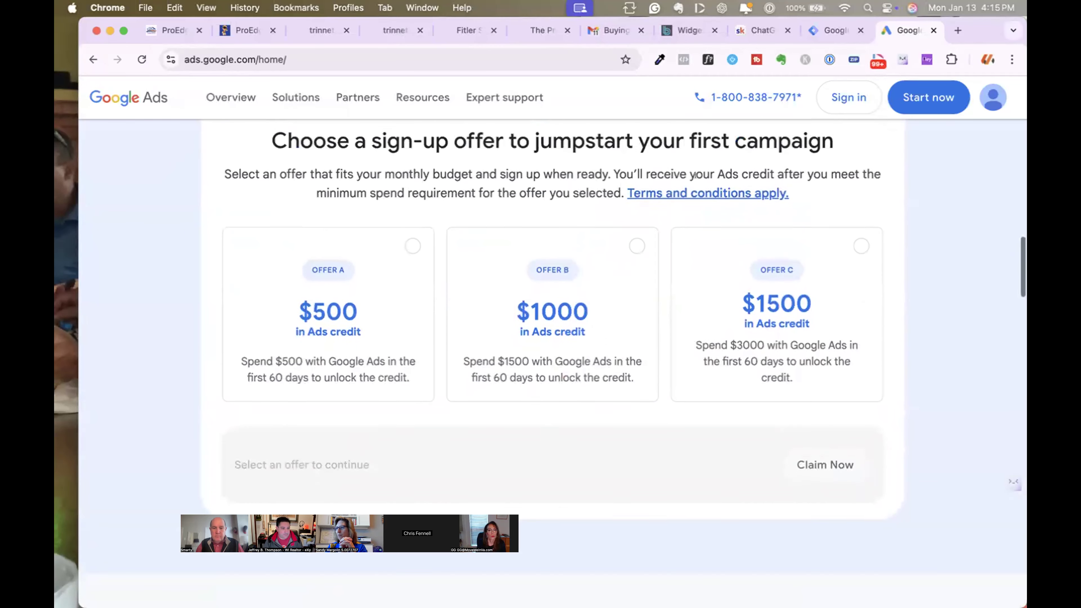
pyautogui.scroll(10, 696, 177)
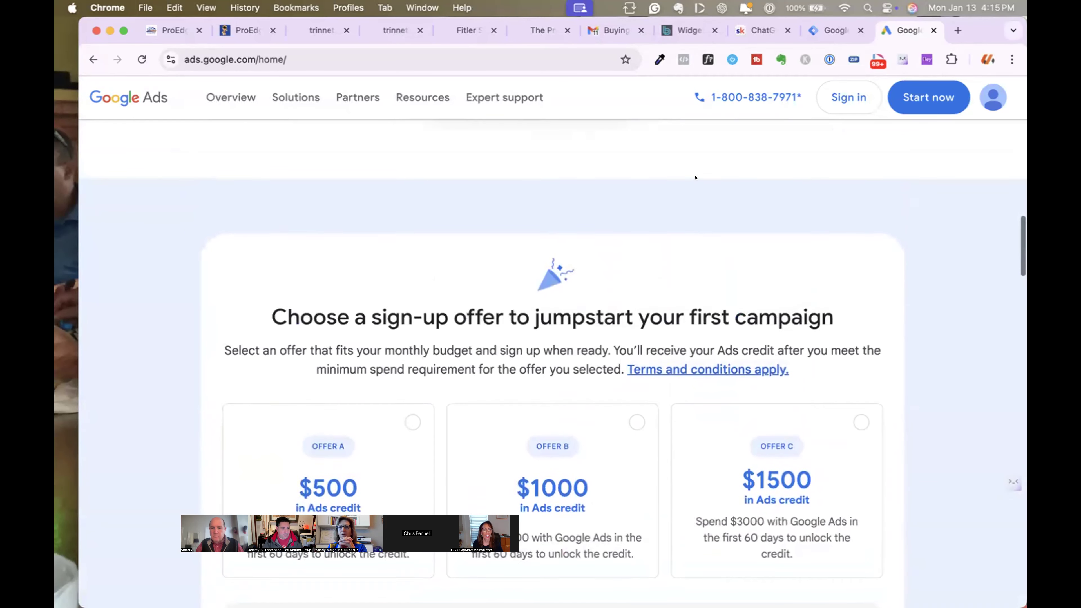
pyautogui.scroll(15, 695, 178)
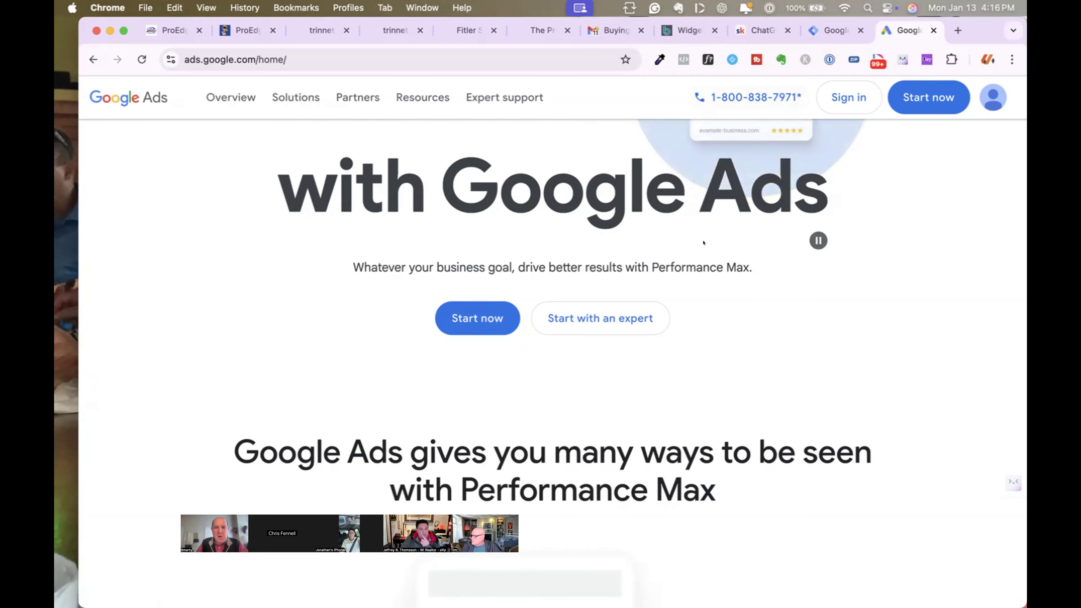
pyautogui.scroll(-1, 696, 251)
pyautogui.scroll(-2, 697, 249)
pyautogui.scroll(3, 696, 251)
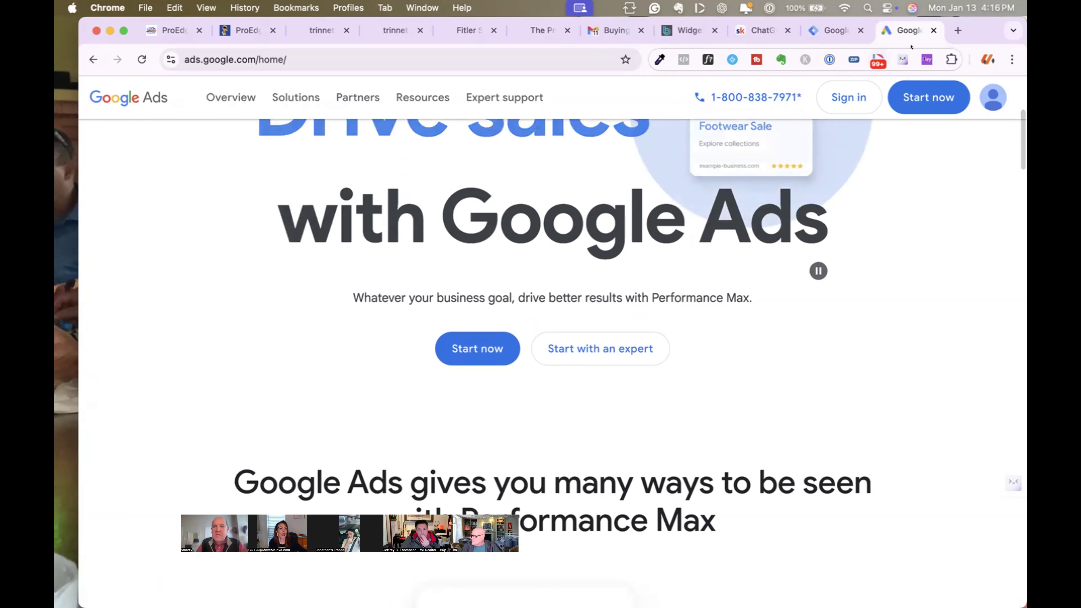
# Step: Switch to the ProEdge CRM, search the sub-accounts for "proed" and open the ProEdge Marketing sub-account
pyautogui.click(957, 30)
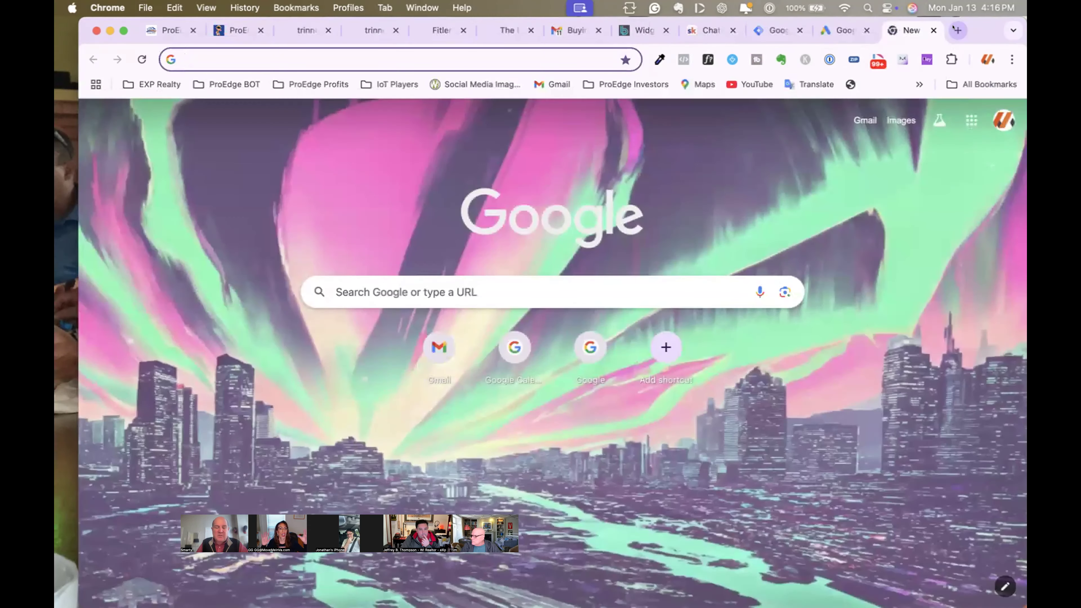
pyautogui.click(510, 47)
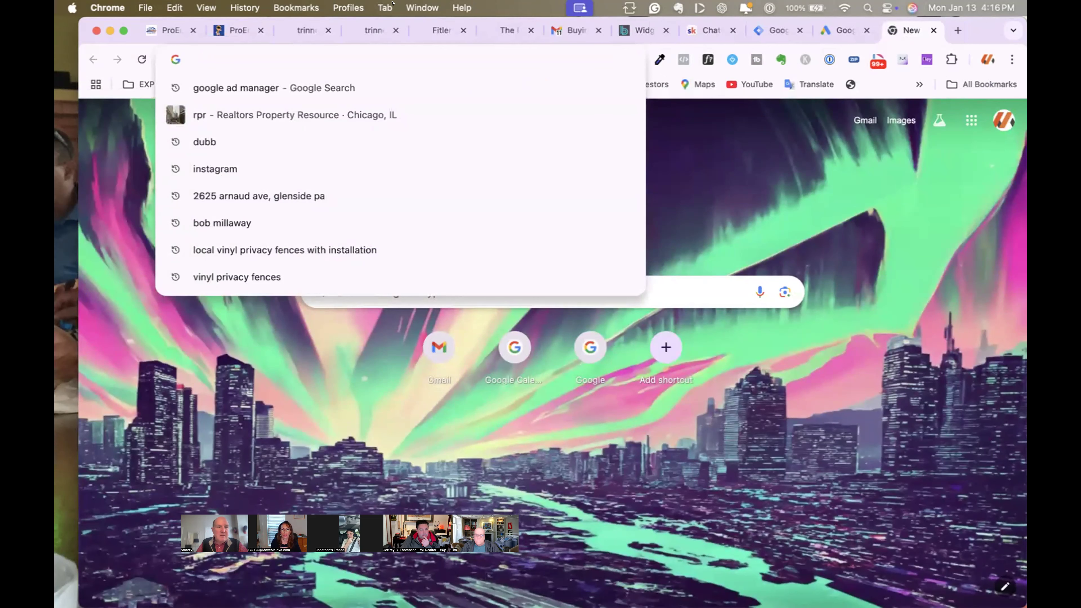
pyautogui.click(168, 30)
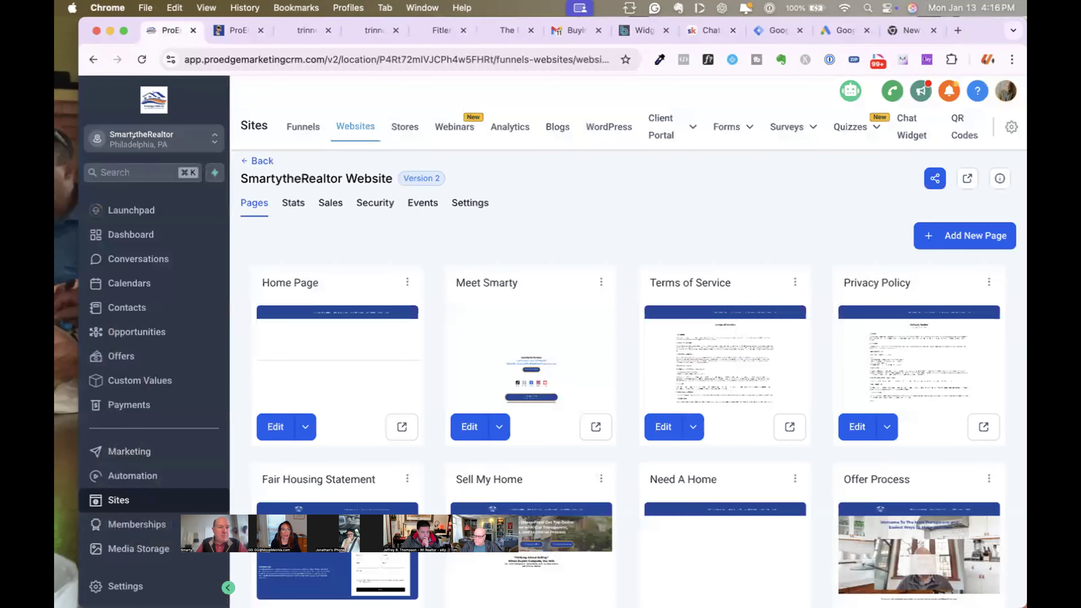
pyautogui.click(134, 136)
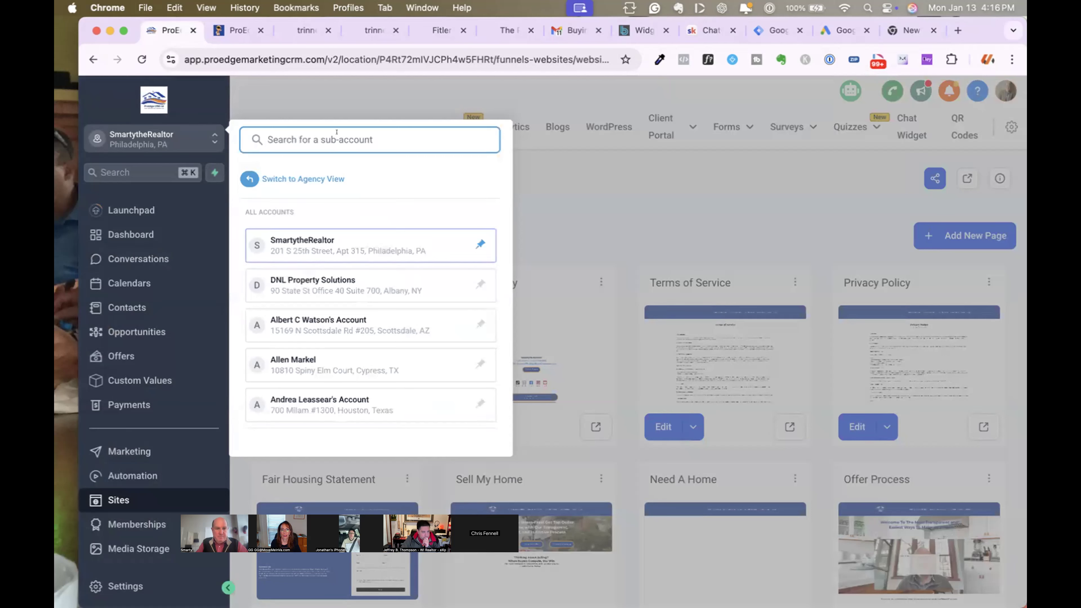
pyautogui.write('por')
pyautogui.press('BackSpace')
pyautogui.write('proed')
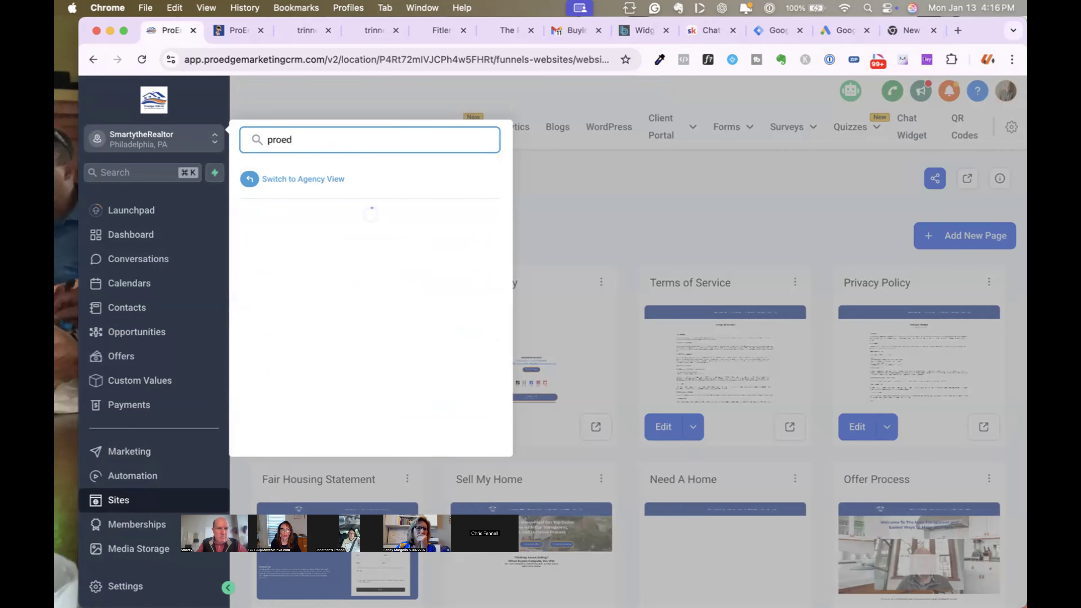
pyautogui.click(317, 277)
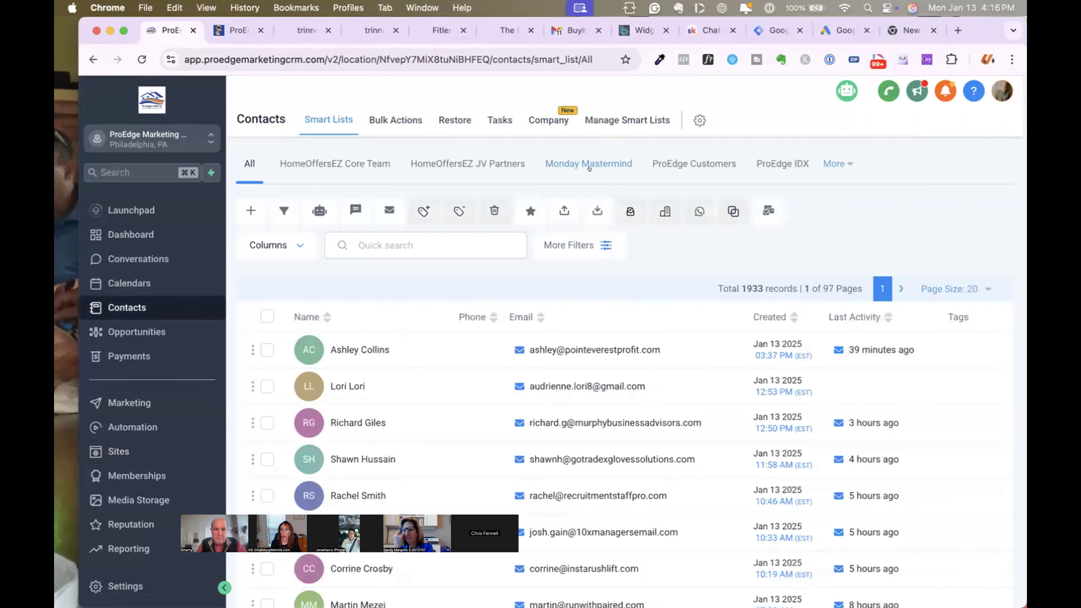
# Step: Search the ProEdge Customers smart list by the customer's first name and open the matching contact record
pyautogui.click(677, 164)
pyautogui.click(426, 244)
pyautogui.write('sandy')
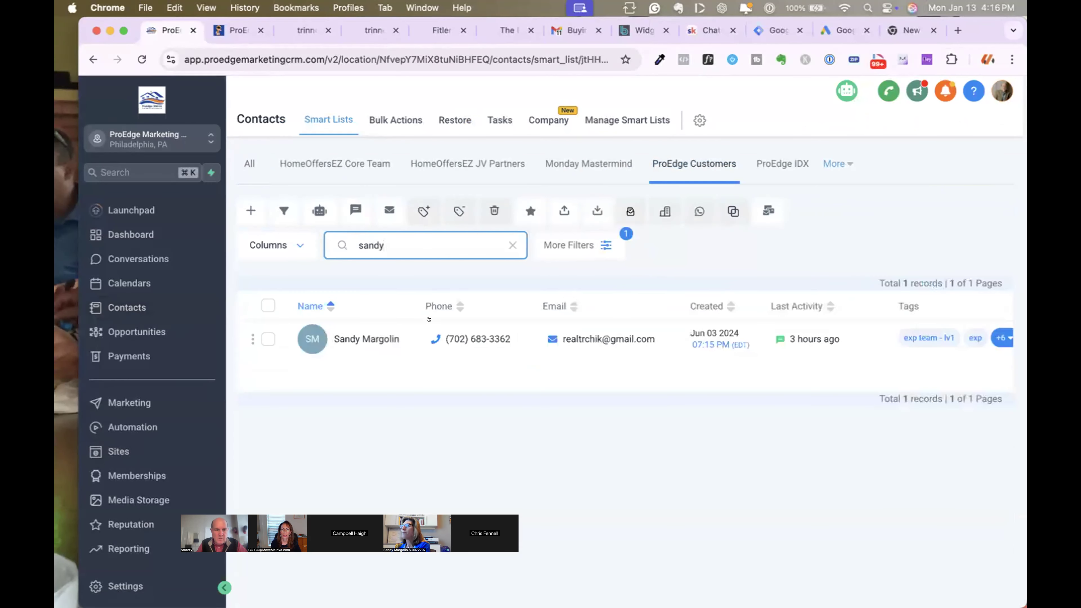
pyautogui.click(365, 339)
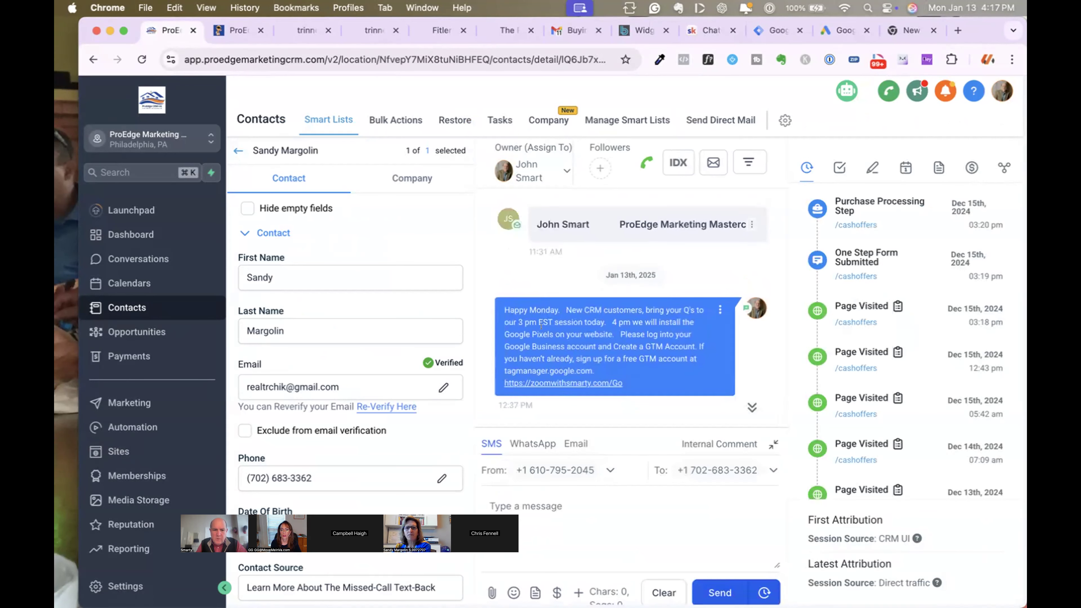
# Step: Read the Jan 13th, 2025 text message about creating a GTM account and highlight its tagmanager.google.com address
pyautogui.scroll(-1, 541, 326)
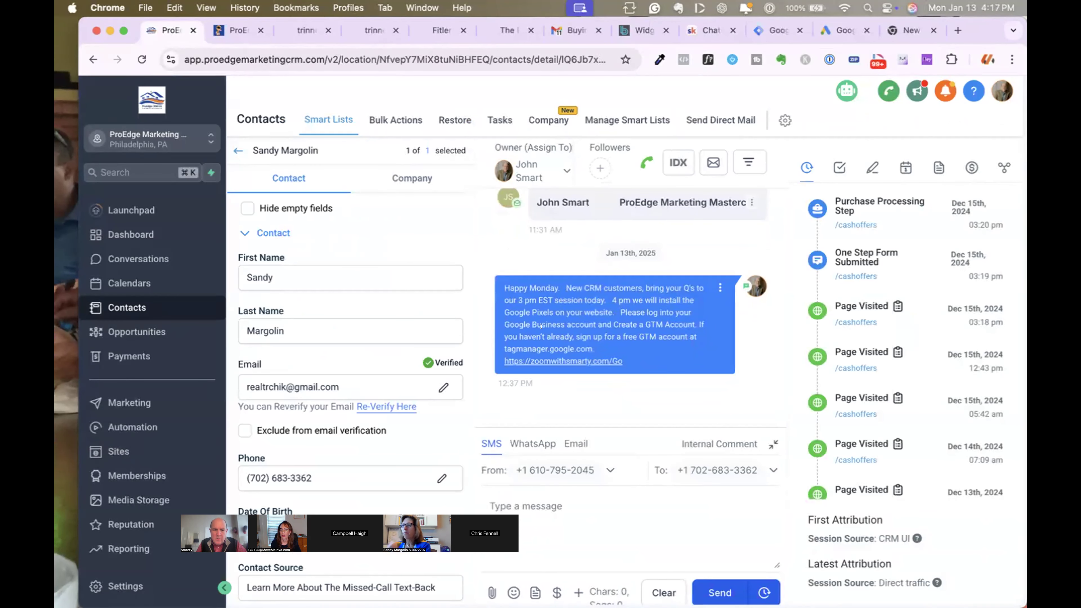
pyautogui.scroll(1, 541, 326)
pyautogui.scroll(-1, 541, 327)
pyautogui.scroll(1, 542, 326)
pyautogui.scroll(-1, 541, 326)
pyautogui.scroll(1, 542, 326)
pyautogui.scroll(-1, 541, 326)
pyautogui.scroll(1, 542, 326)
pyautogui.scroll(-1, 541, 326)
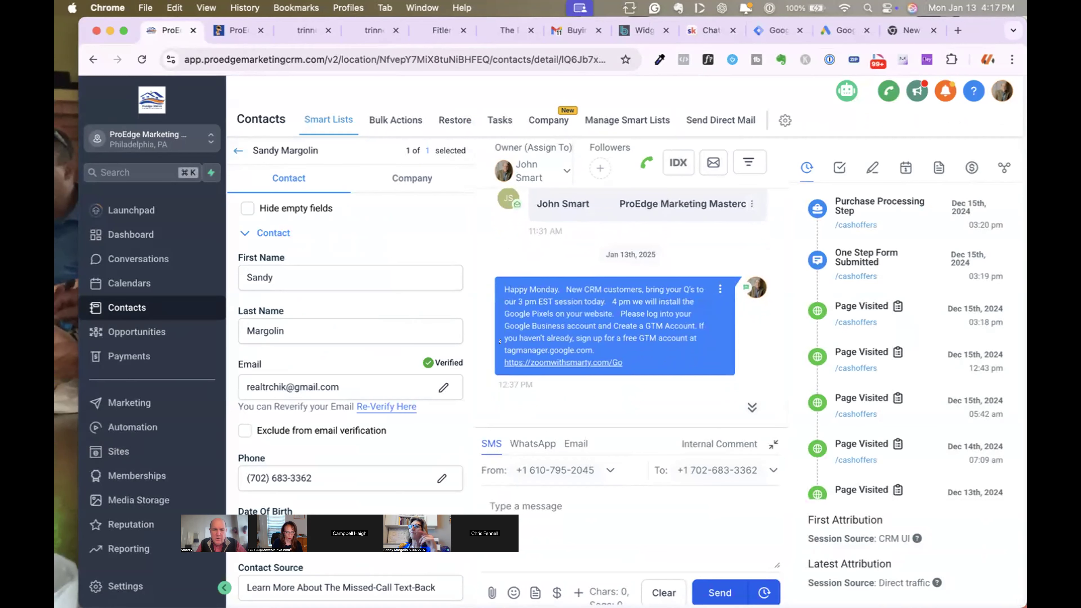
pyautogui.doubleClick(523, 349)
pyautogui.moveTo(532, 350); pyautogui.dragTo(590, 350)
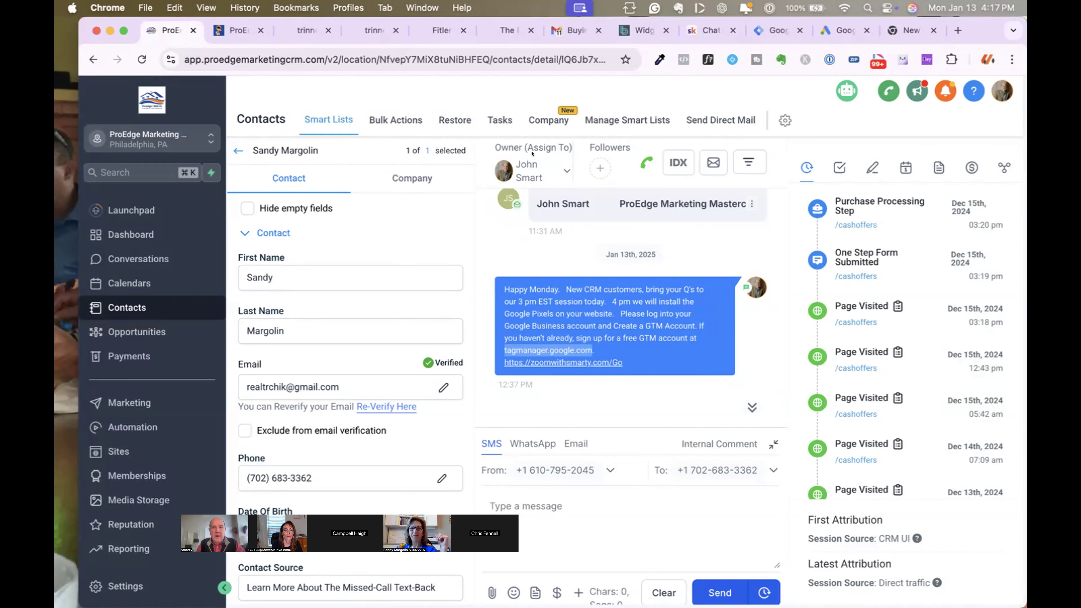
# Step: Close the unused blank page and load tagmanager.google.com in a new browser tab
pyautogui.click(933, 30)
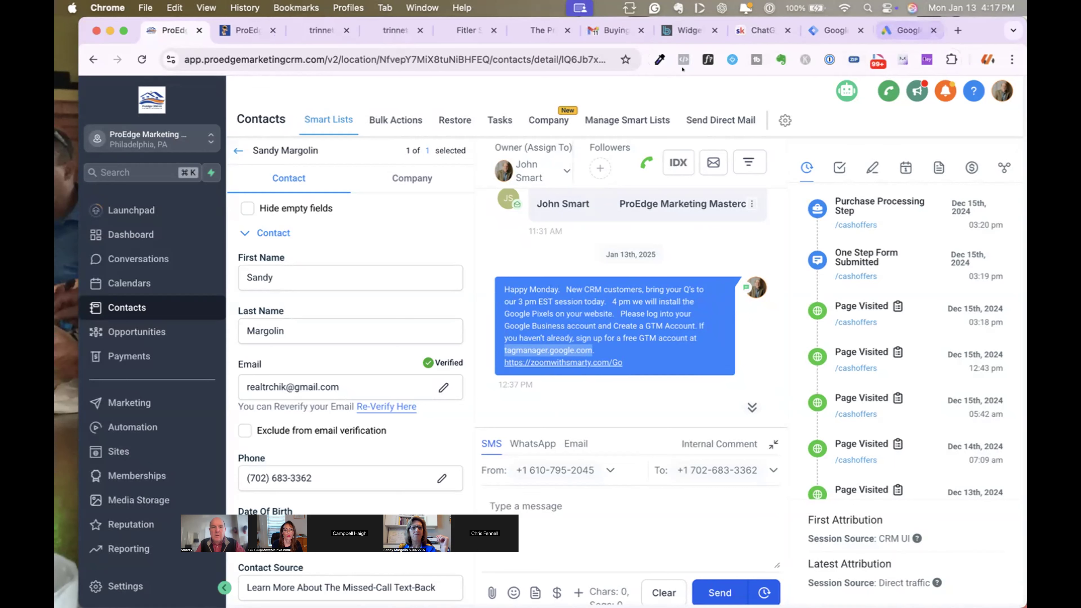
pyautogui.click(958, 30)
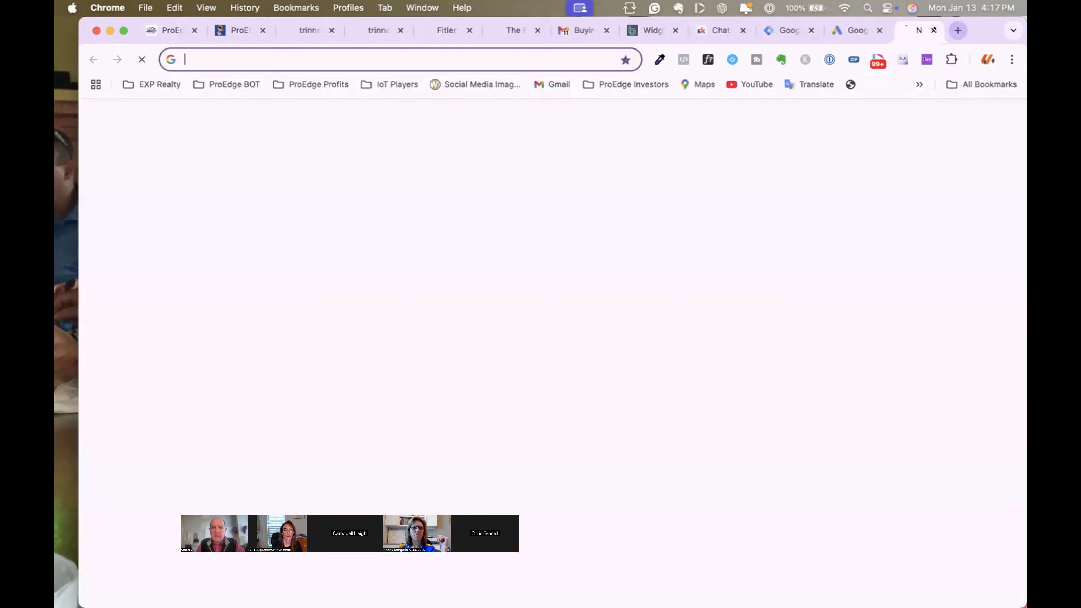
pyautogui.write('tagmanager.google.com')
pyautogui.press('Return')
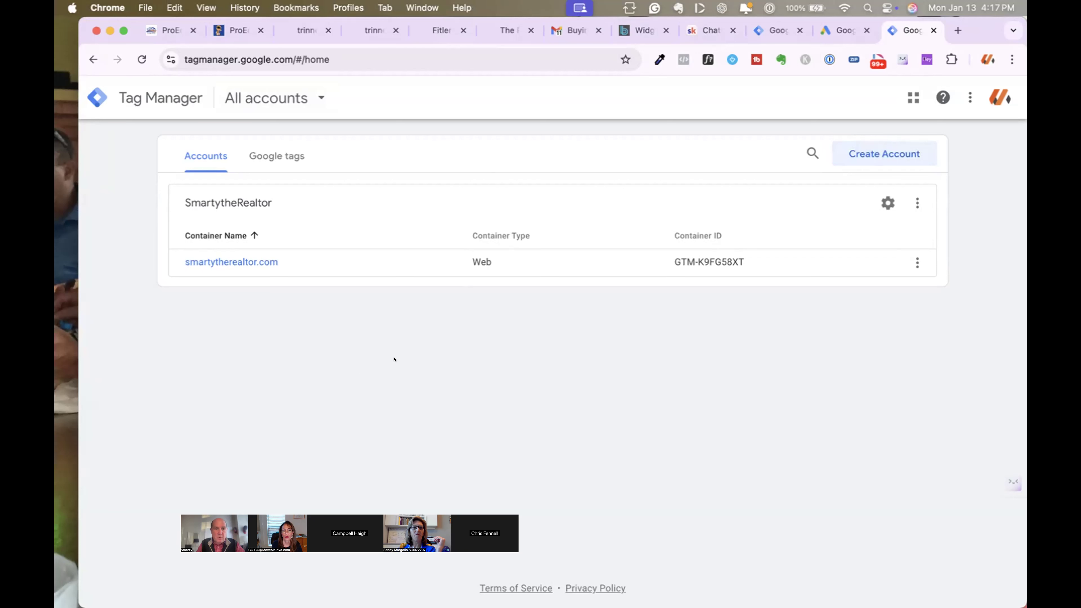
# Step: Check which accounts and containers the Tag Manager account switcher offers, and close it
pyautogui.click(285, 93)
pyautogui.click(133, 201)
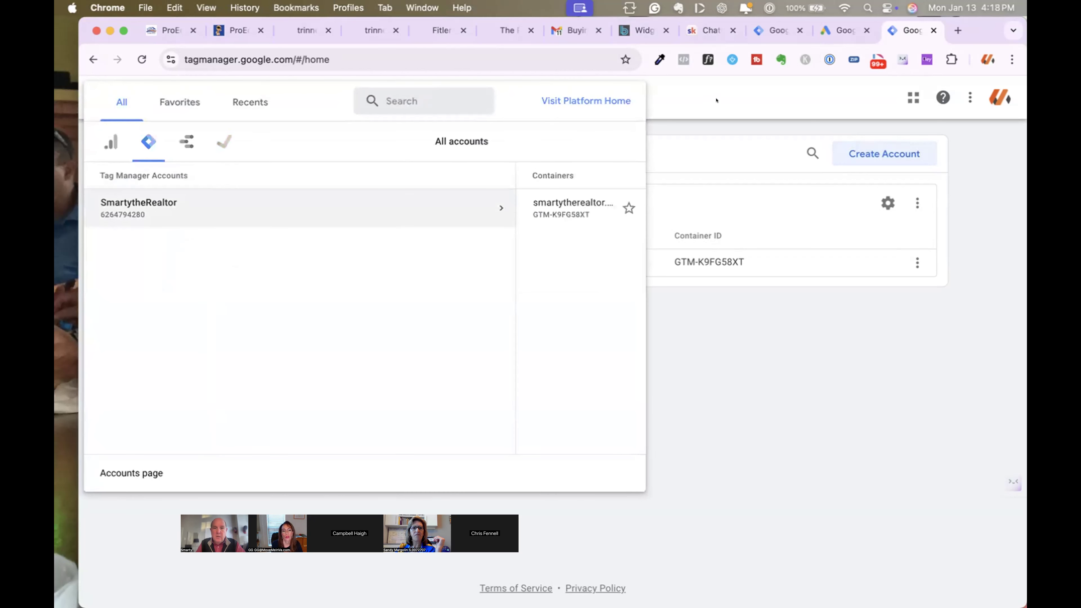
pyautogui.click(738, 136)
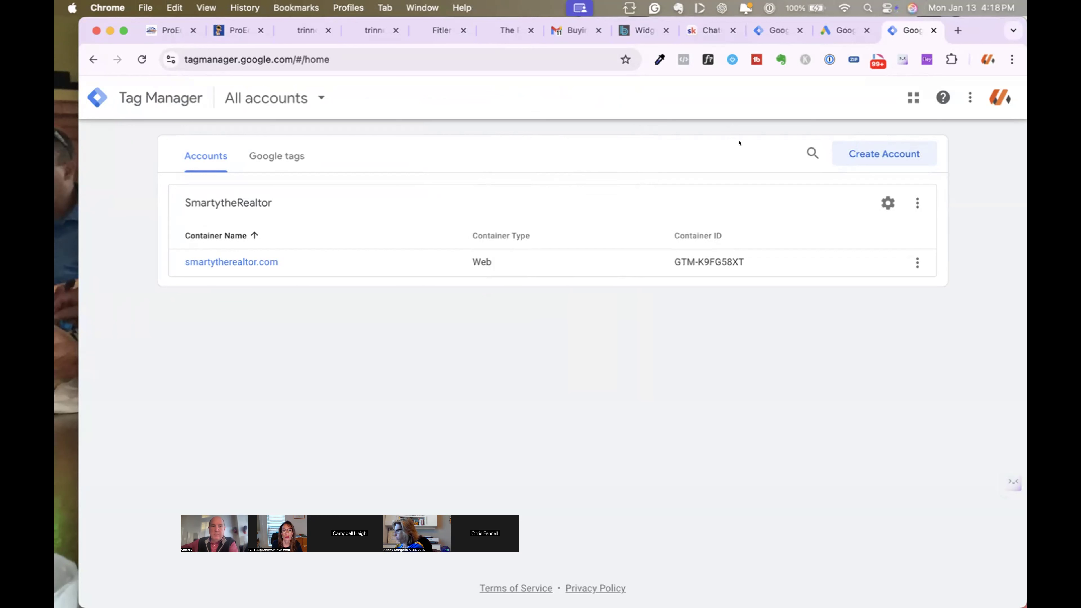
# Step: View the Google Tag Manager installation instructions in the SmartytheRealtor account's admin settings, and close them
pyautogui.click(884, 202)
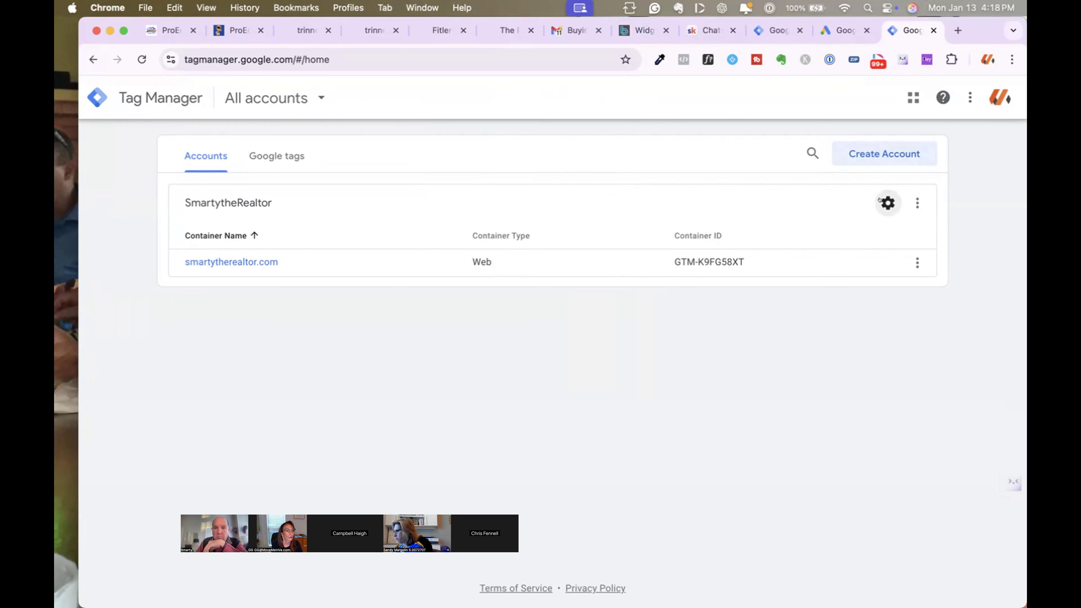
pyautogui.scroll(-3, 496, 243)
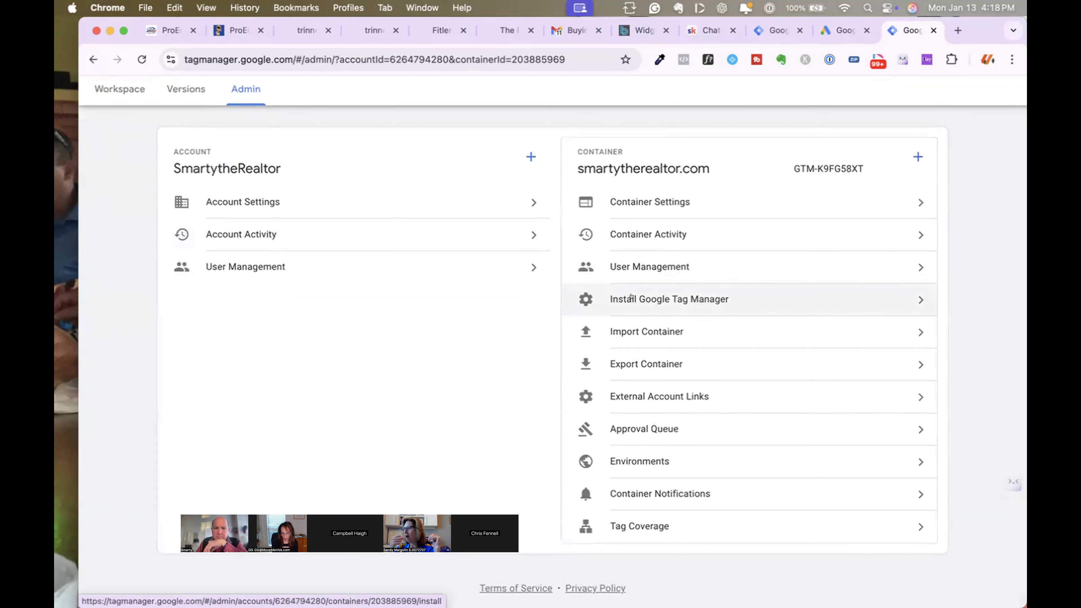
pyautogui.click(623, 298)
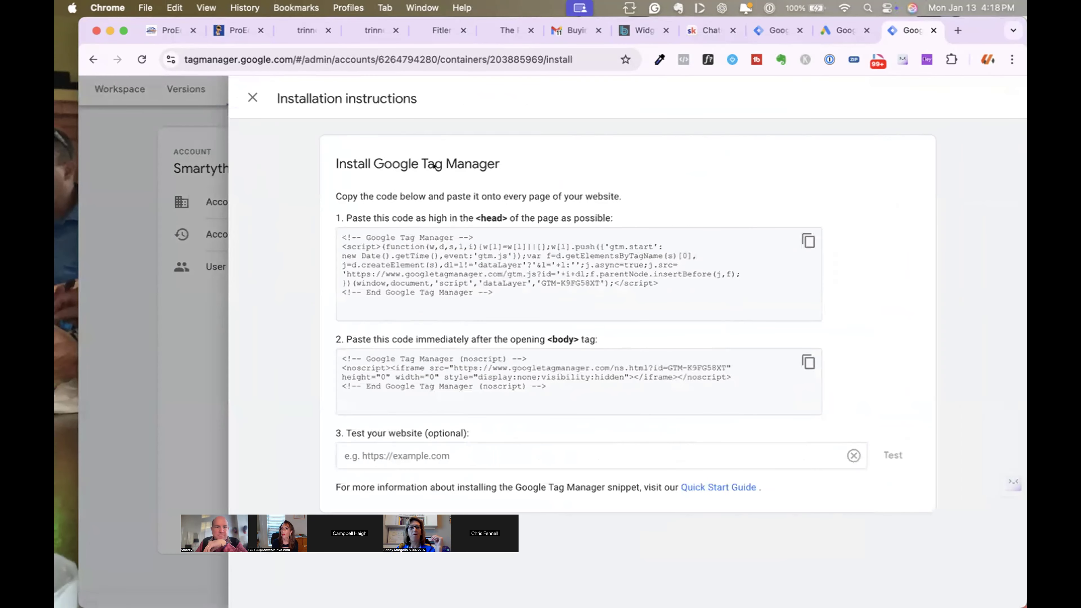
pyautogui.click(252, 97)
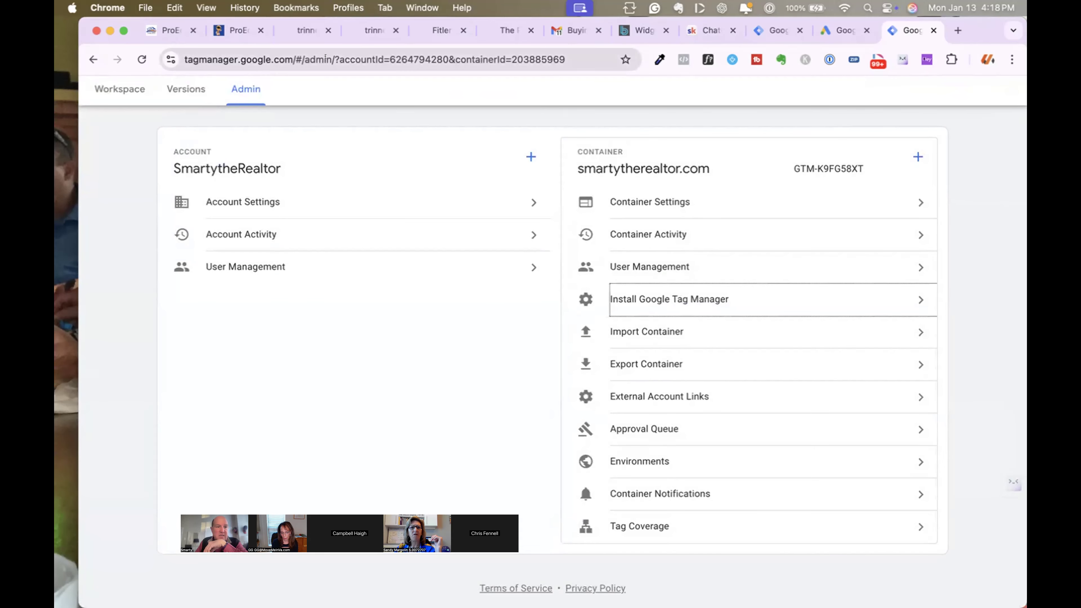
# Step: Open the smartytherealtor.com container's workspace, select Default Workspace and look over its overview
pyautogui.click(119, 89)
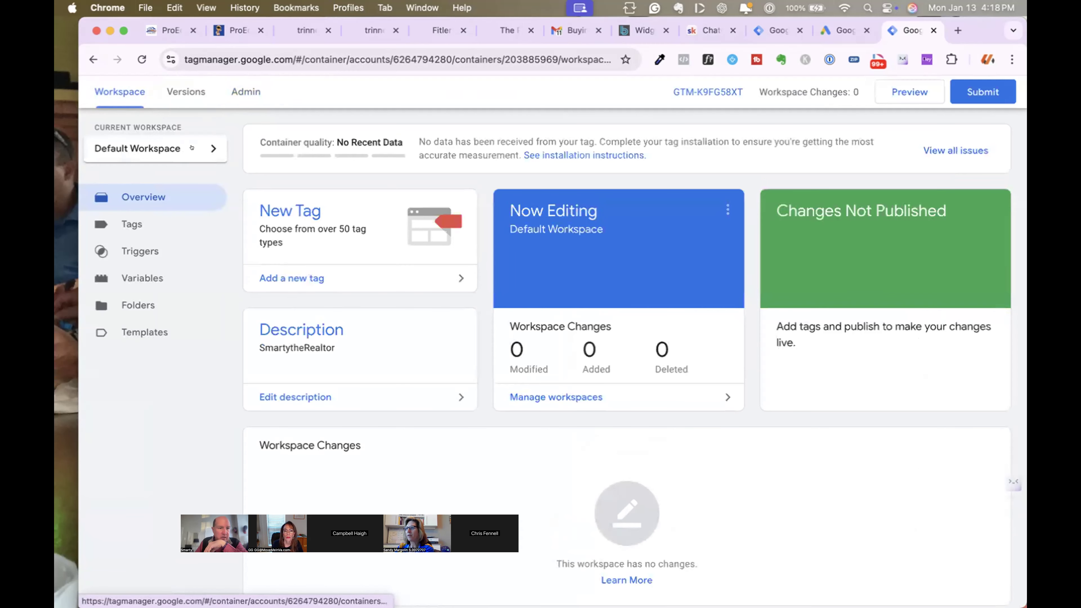
pyautogui.click(154, 149)
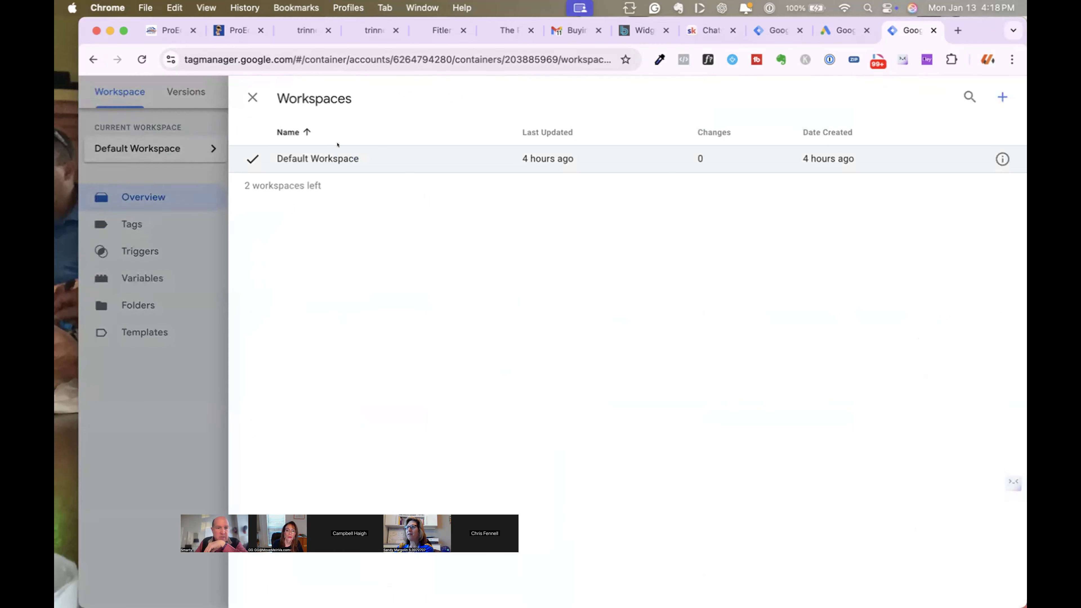
pyautogui.click(338, 157)
pyautogui.scroll(-3, 567, 178)
pyautogui.scroll(3, 567, 177)
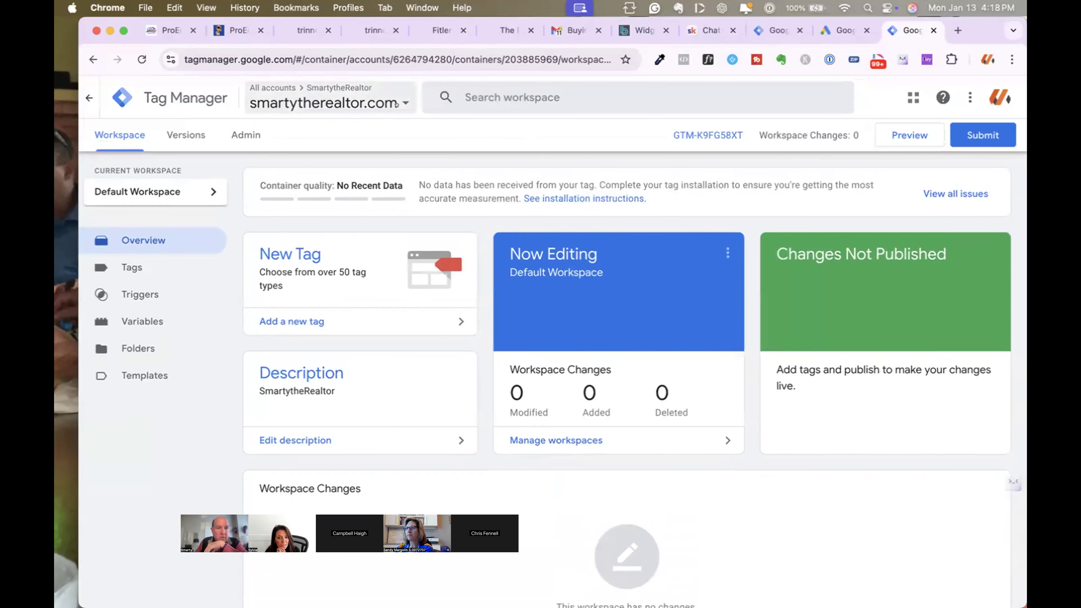
# Step: Visit the Google Marketing Platform home from the account switcher, and load tagmanager.google.com in that page's place
pyautogui.click(265, 88)
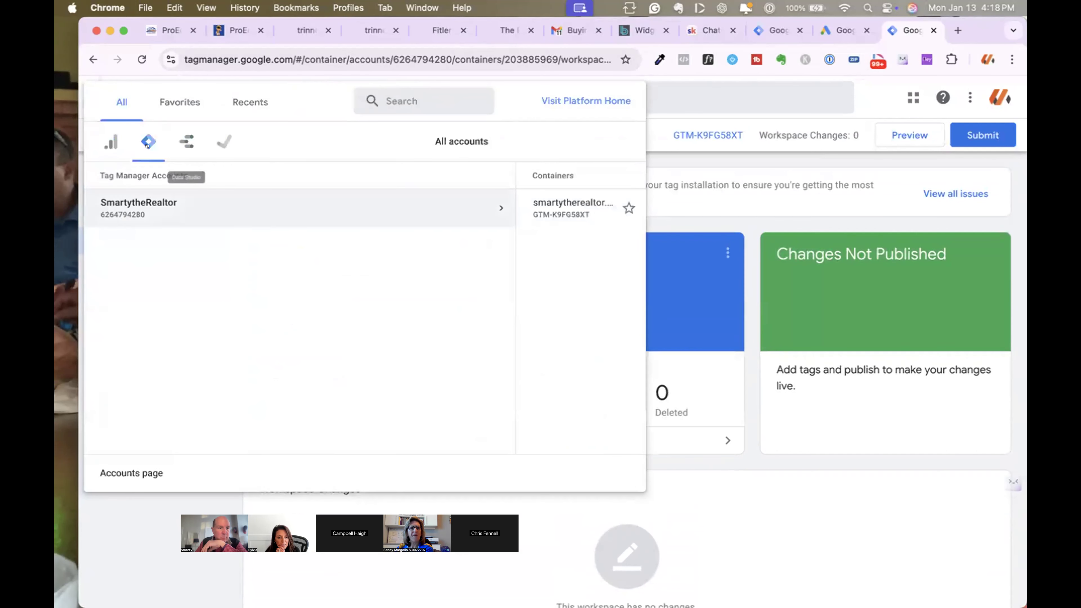
pyautogui.click(586, 99)
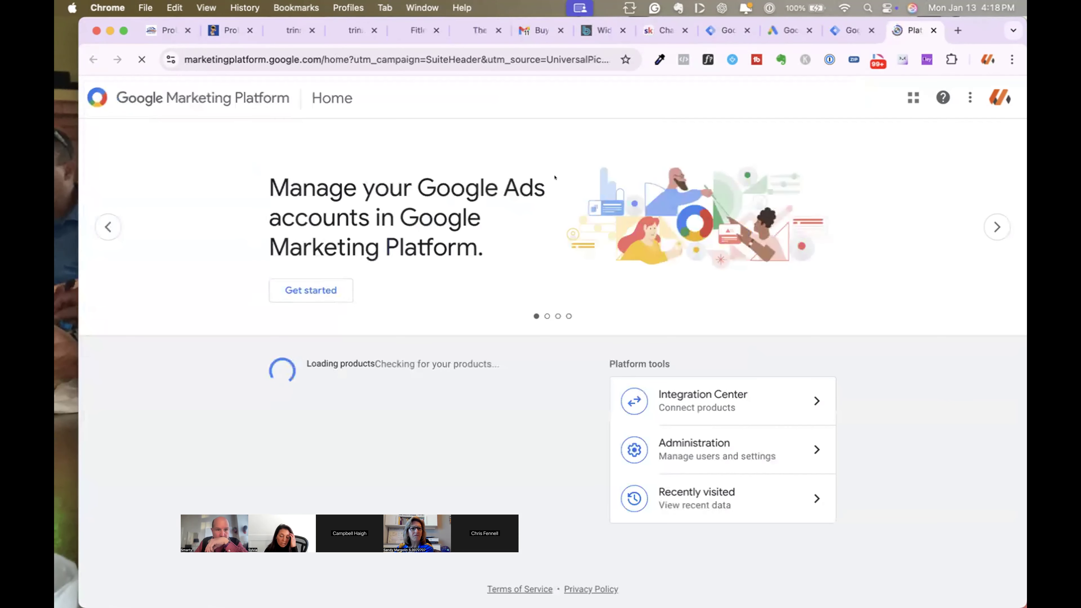
pyautogui.click(477, 58)
pyautogui.write('tagmanager.google.com')
pyautogui.press('Return')
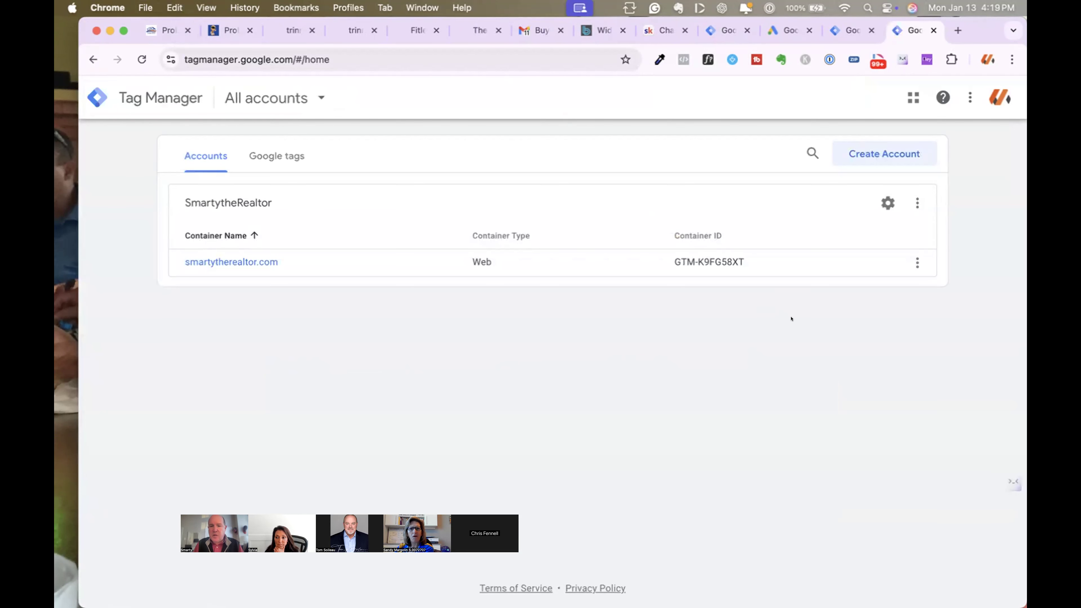
# Step: Start a new Tag Manager account and enter the realtor's business name as the account name
pyautogui.click(866, 162)
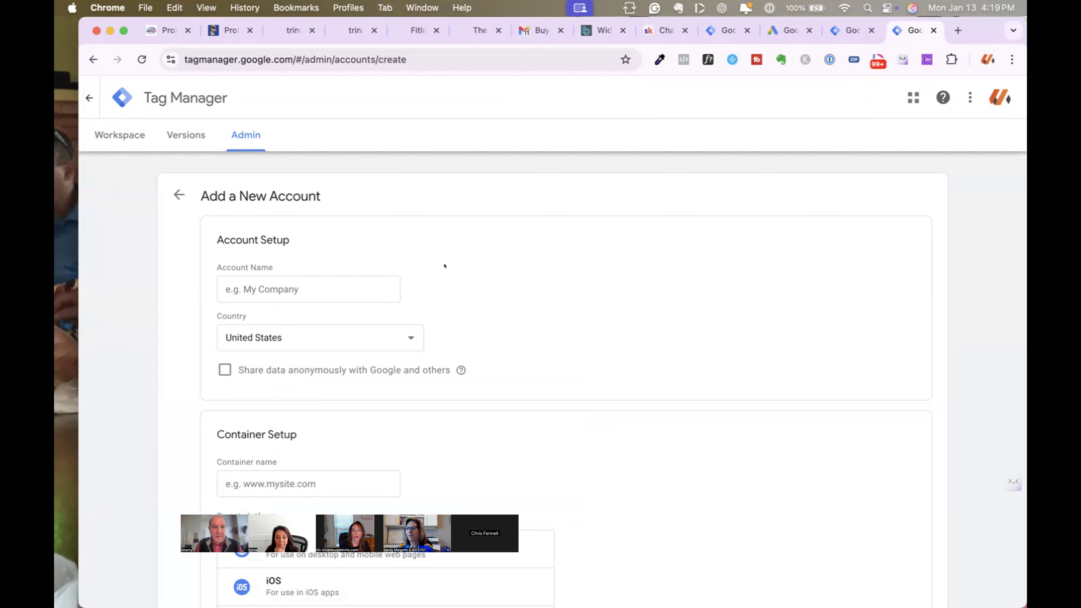
pyautogui.scroll(-2, 444, 266)
pyautogui.click(252, 209)
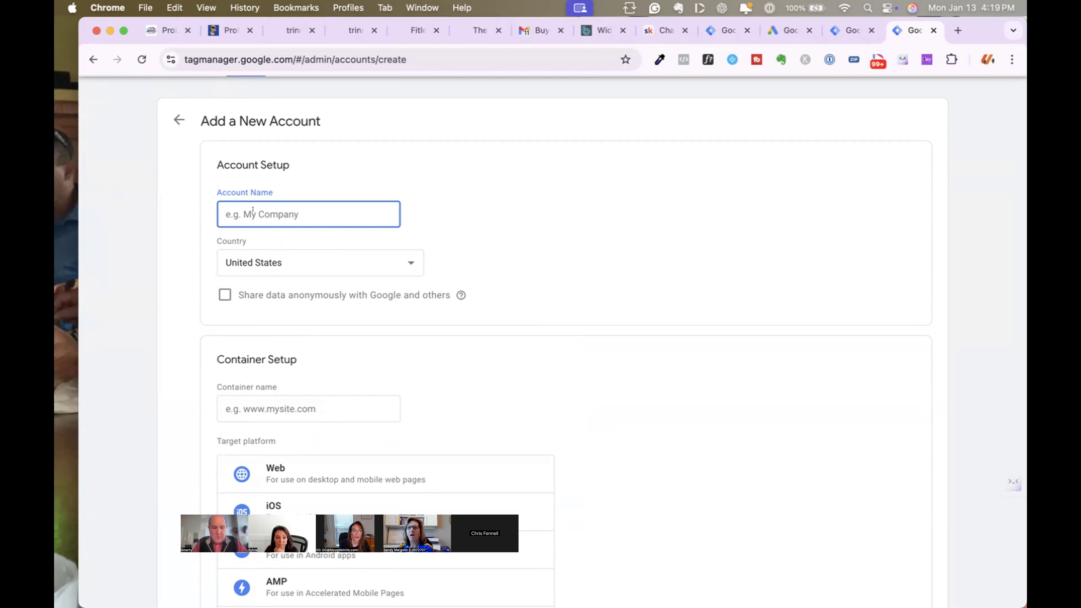
pyautogui.write('Sharon Realtor')
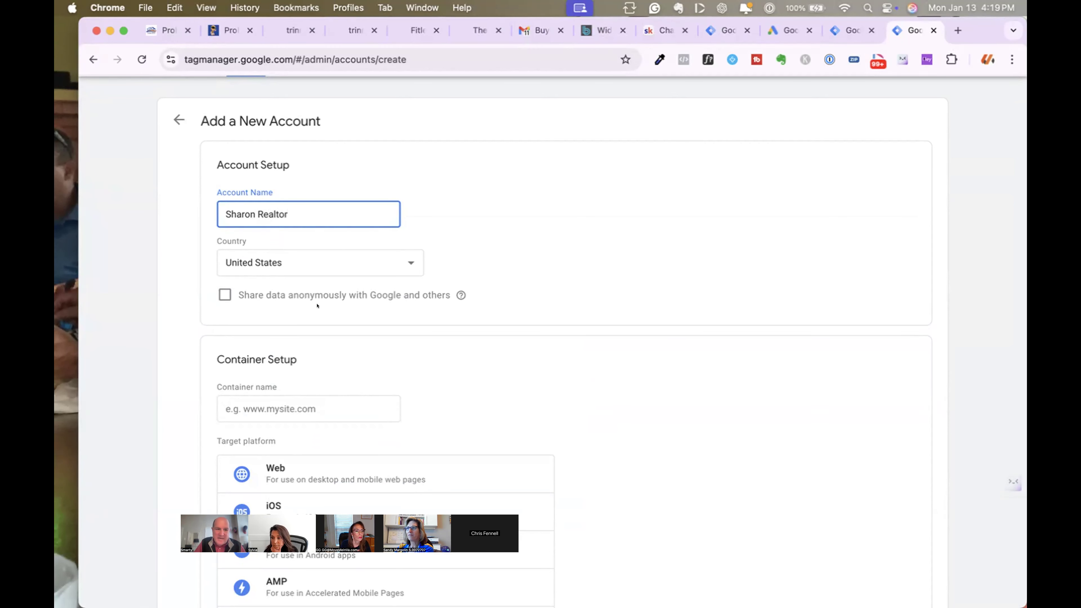
# Step: Enter the realtor's site name, written as one word, as the container name in the Container Setup section
pyautogui.scroll(-3, 402, 306)
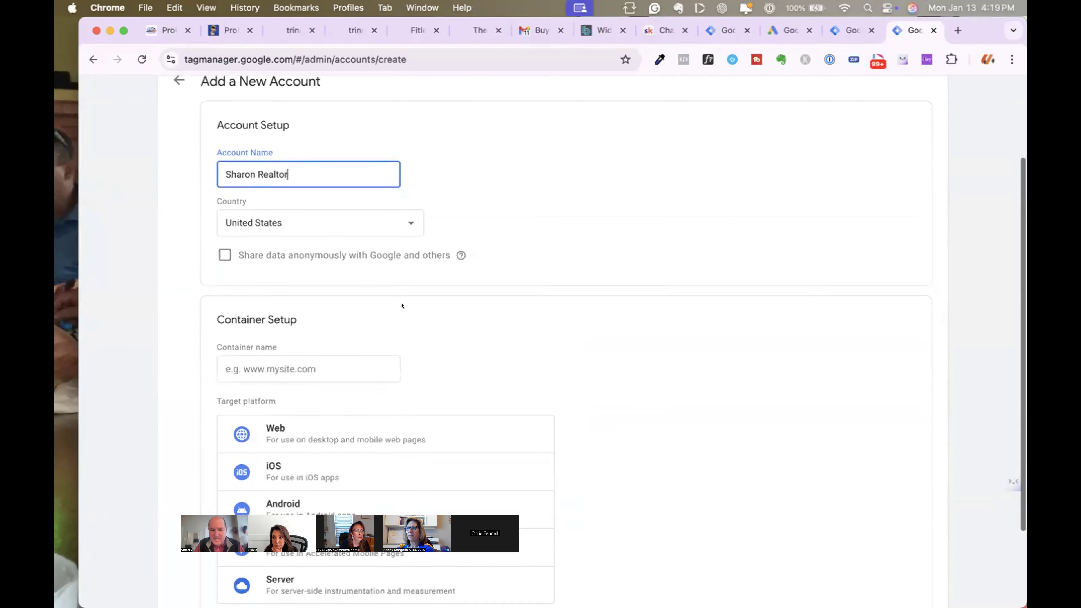
pyautogui.scroll(-2, 396, 302)
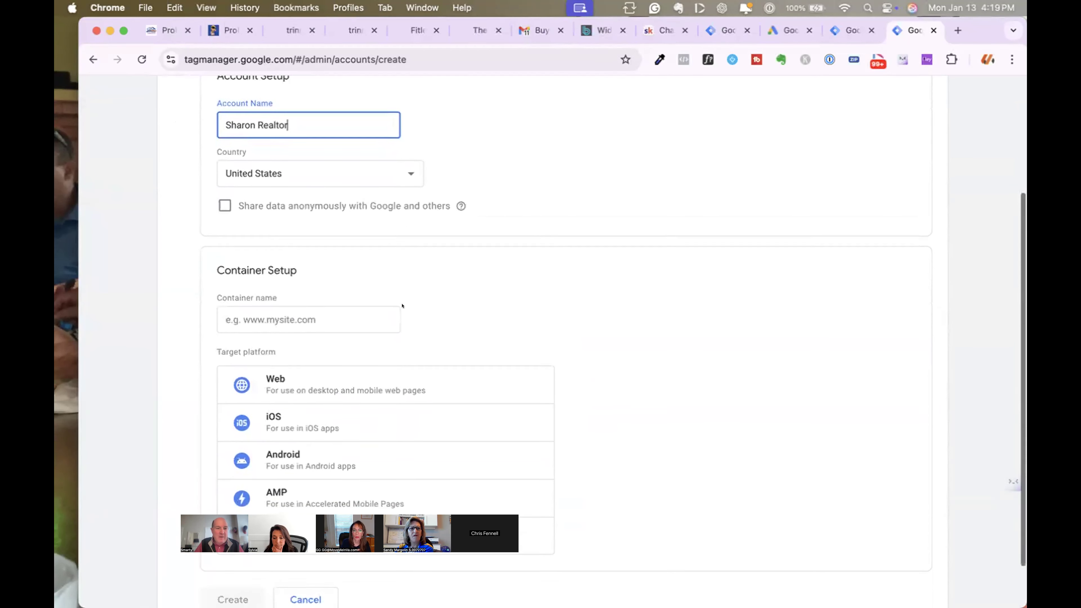
pyautogui.click(316, 277)
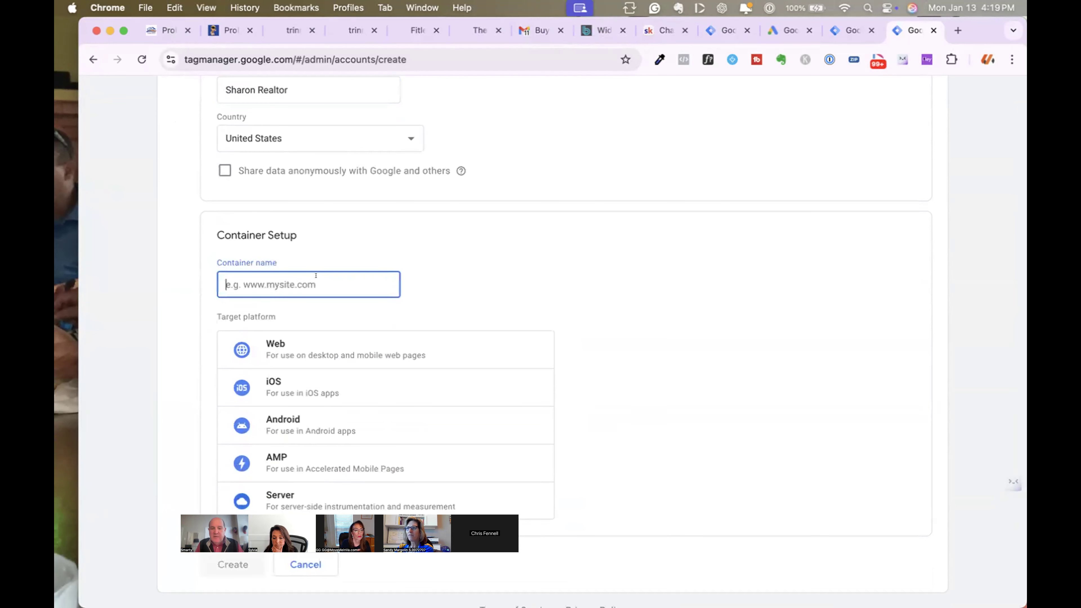
pyautogui.write('Sharn')
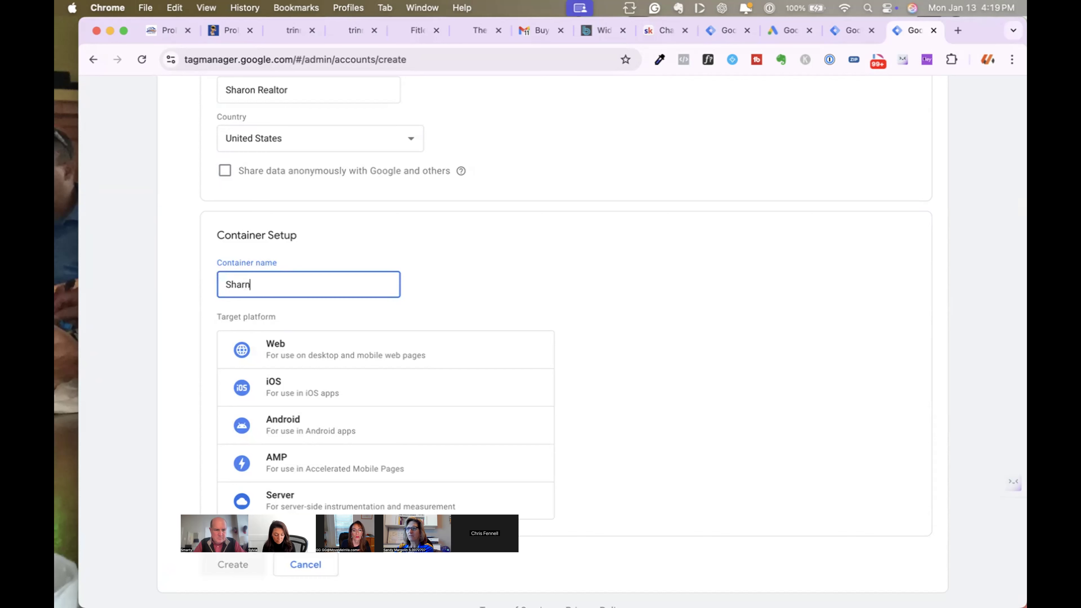
pyautogui.press('BackSpace')
pyautogui.write('ontheRe')
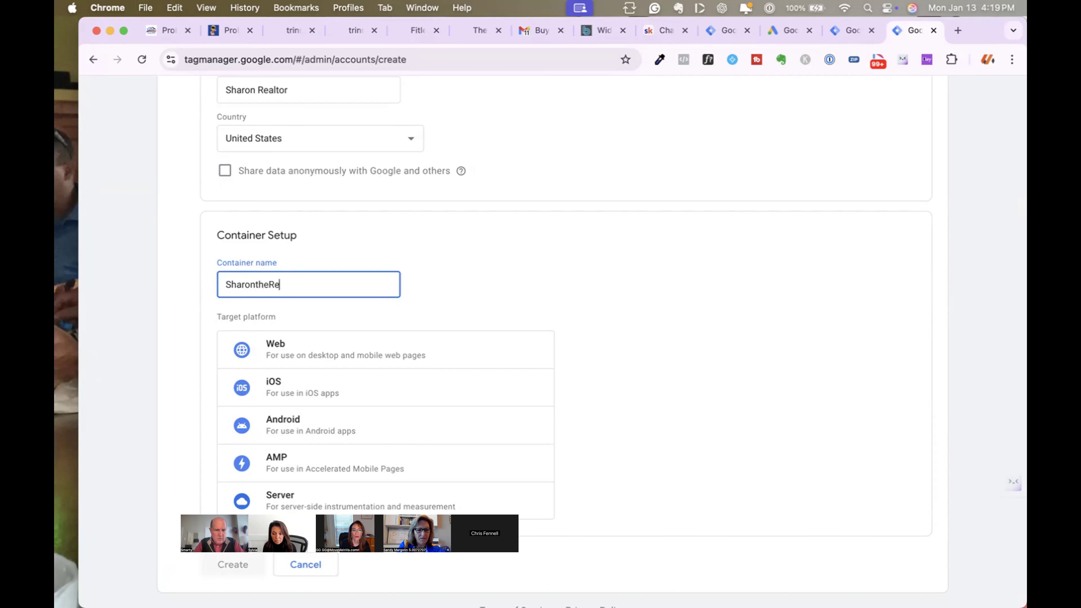
pyautogui.write('altor')
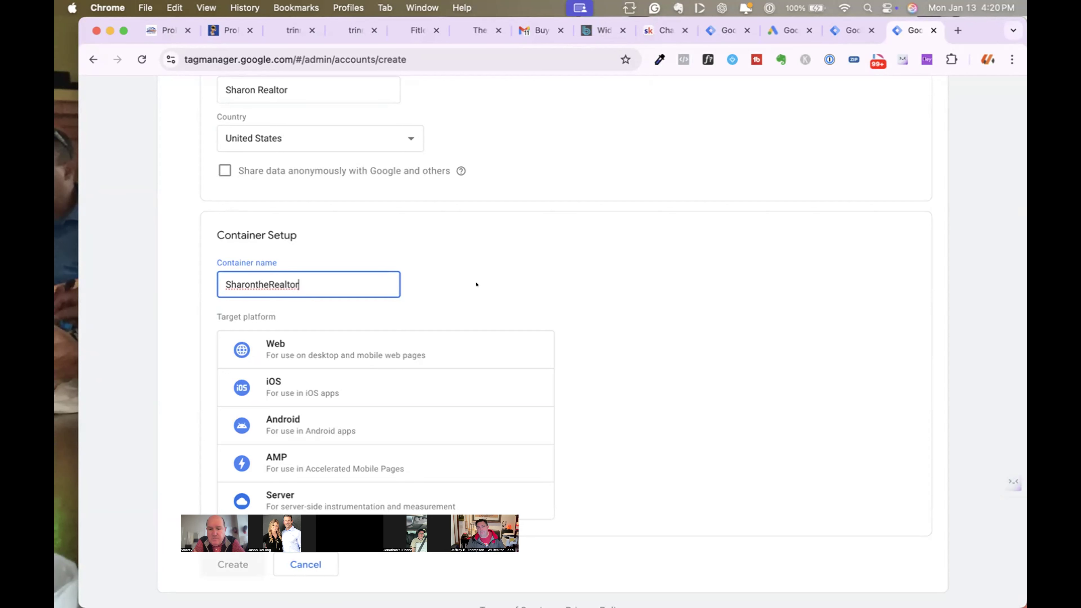
# Step: Choose Web as the container's target platform, and cancel the account creation
pyautogui.scroll(-1, 476, 284)
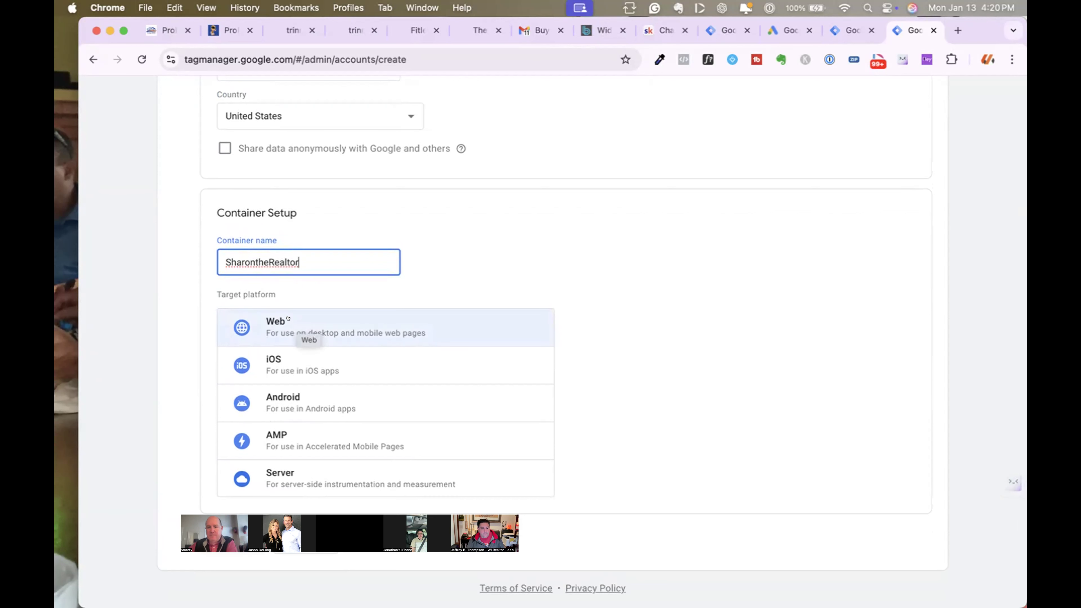
pyautogui.click(288, 319)
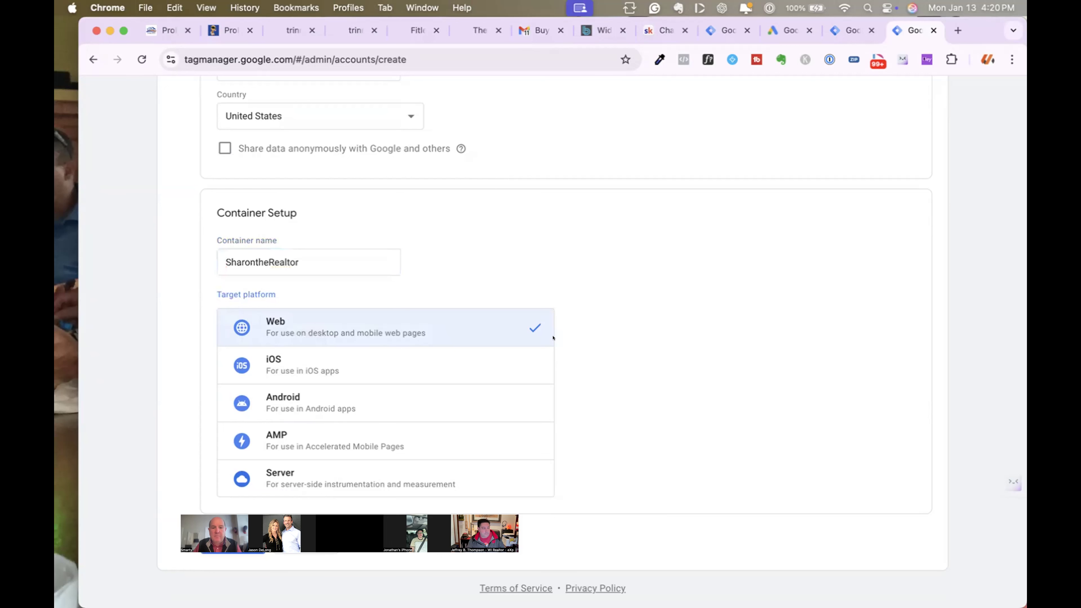
pyautogui.click(466, 362)
pyautogui.click(449, 310)
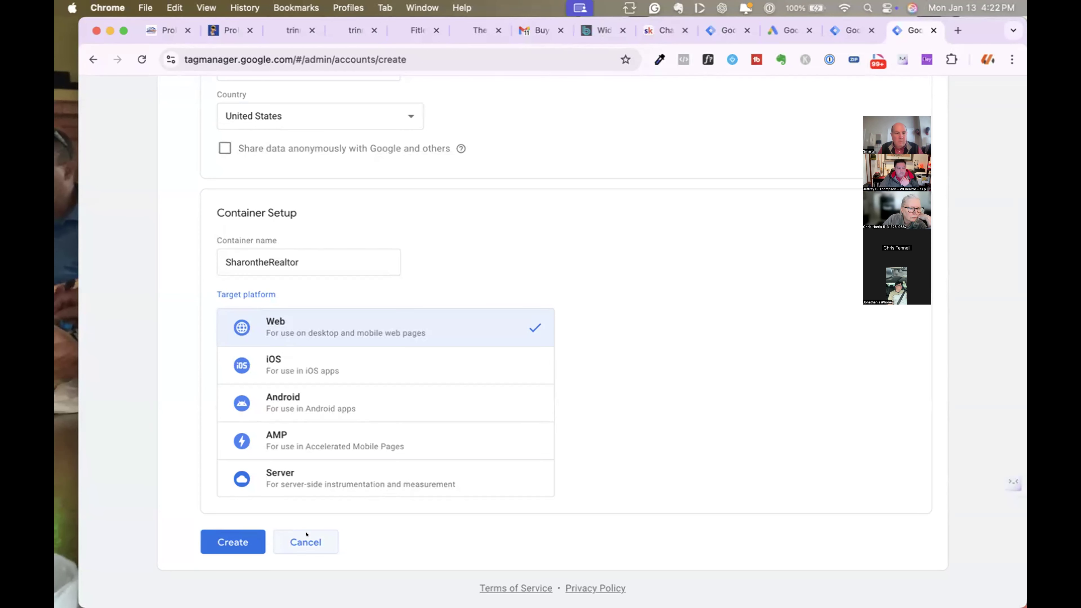
pyautogui.click(307, 541)
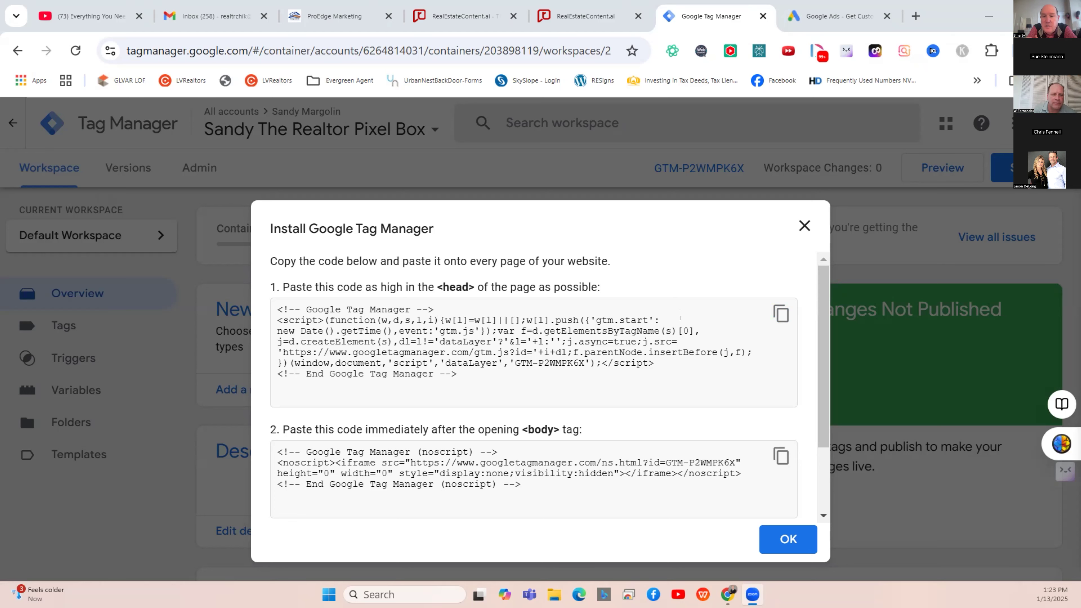
# Step: Copy the Google Tag Manager head snippet from the install instructions and switch to the ProEdge Marketing CRM
pyautogui.click(780, 313)
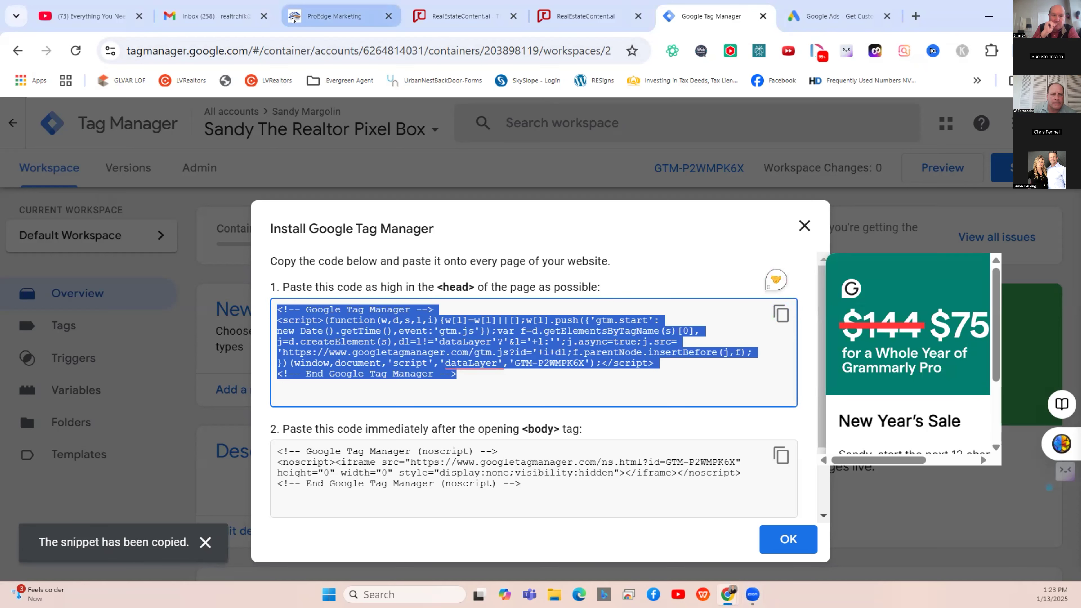
pyautogui.click(346, 16)
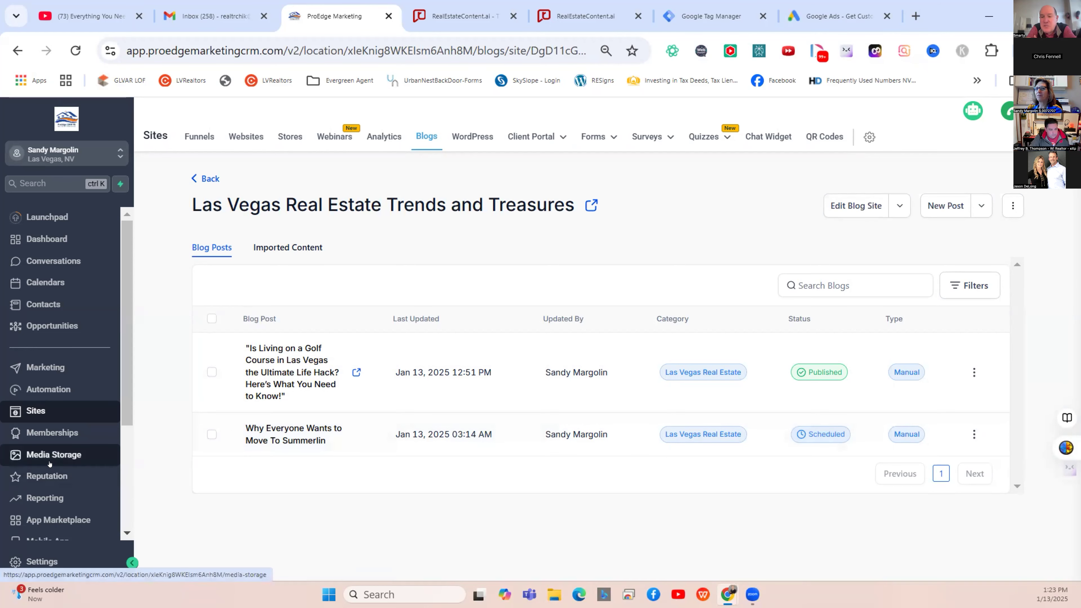
pyautogui.scroll(-4, 49, 464)
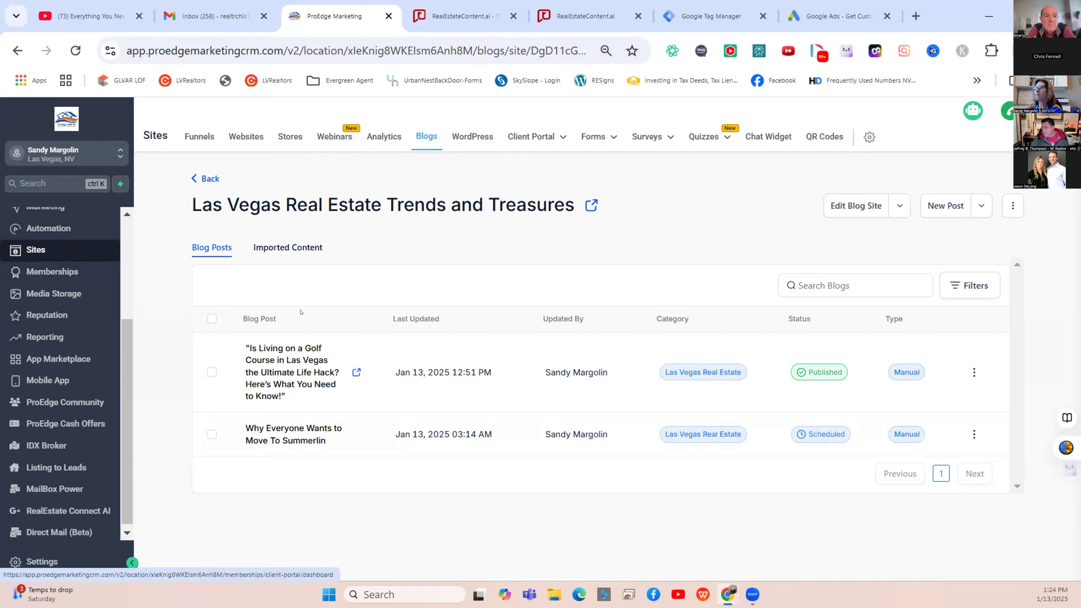
pyautogui.scroll(4, 63, 276)
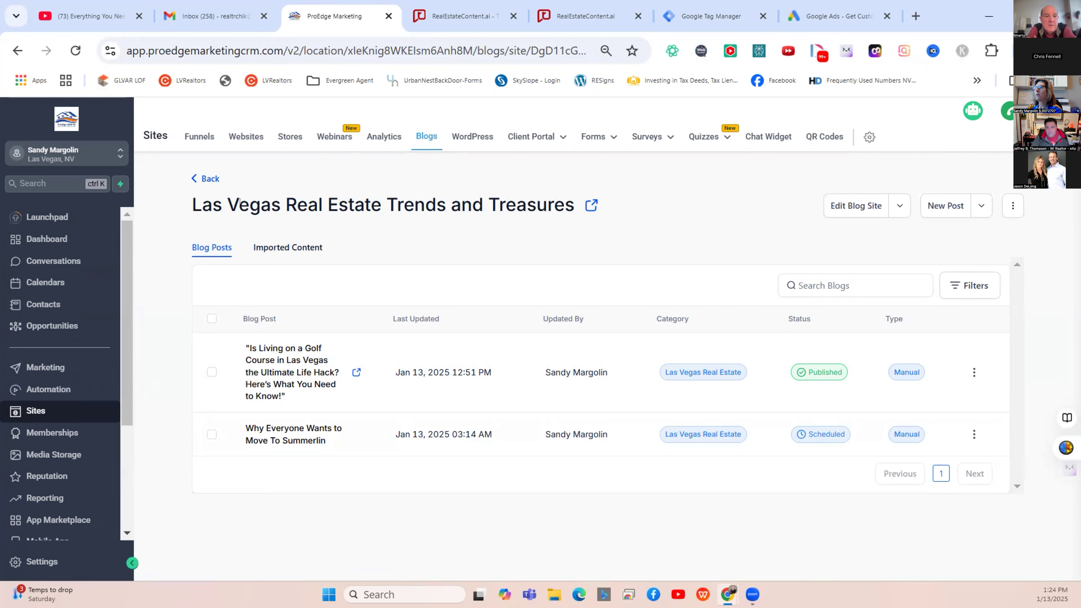
# Step: Open the settings of the 25-page realtor website inside the owner's website folder
pyautogui.click(247, 138)
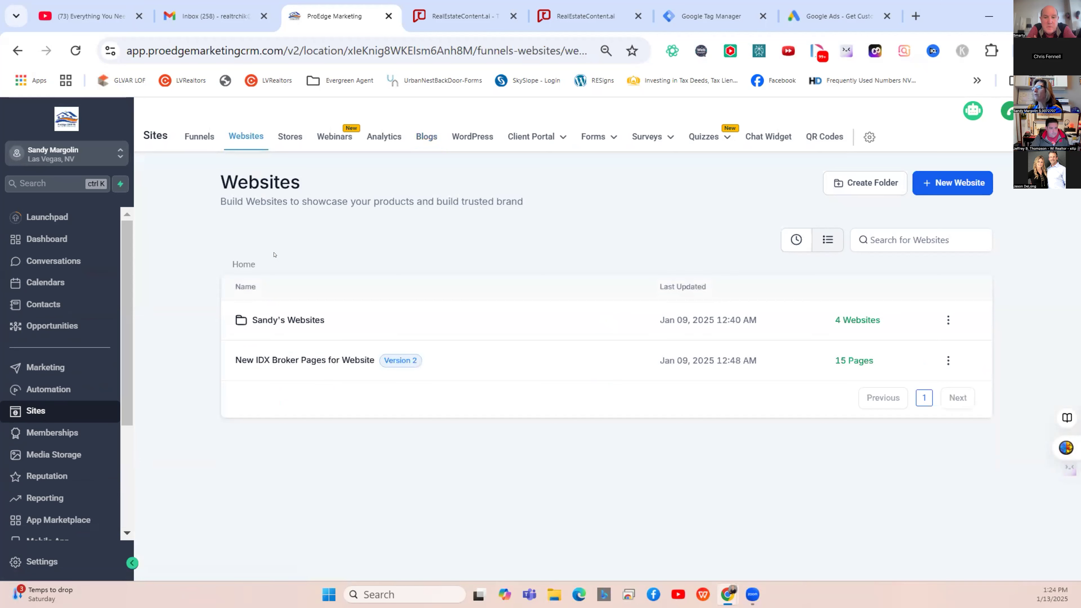
pyautogui.click(285, 320)
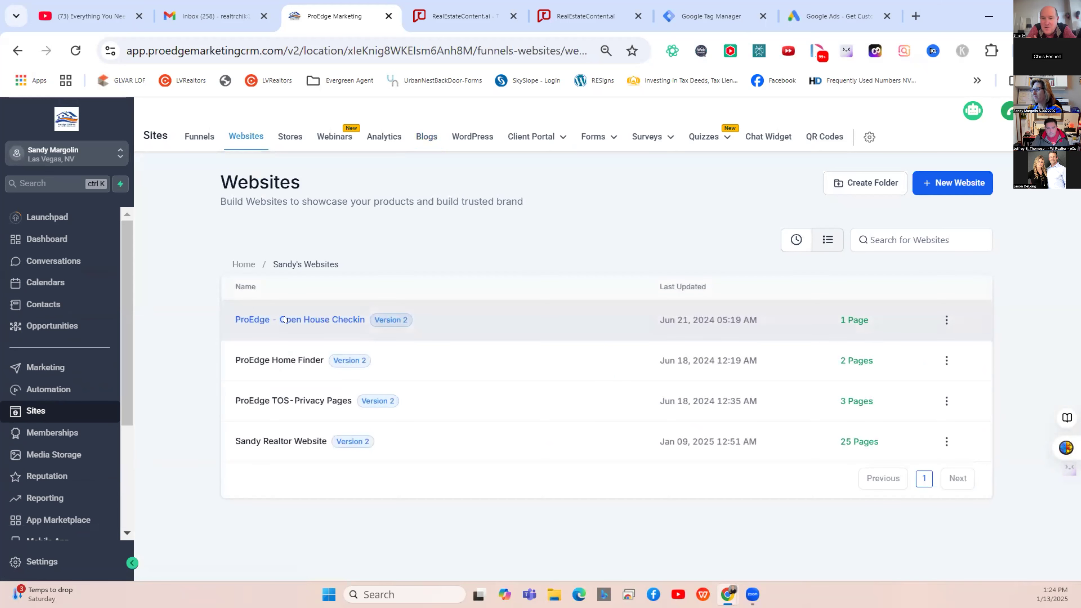
pyautogui.click(287, 441)
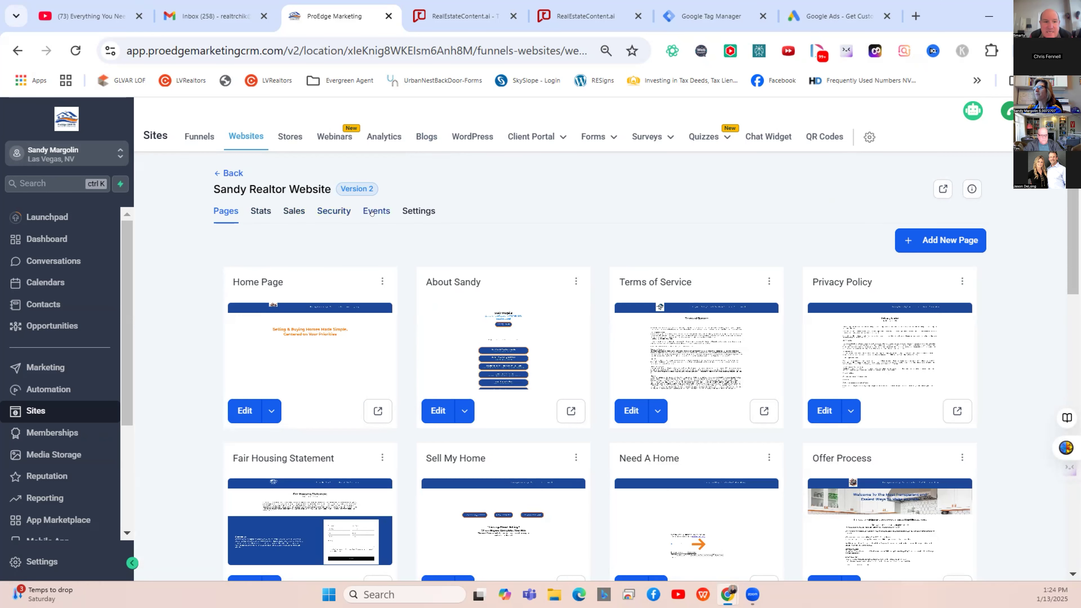
pyautogui.click(416, 211)
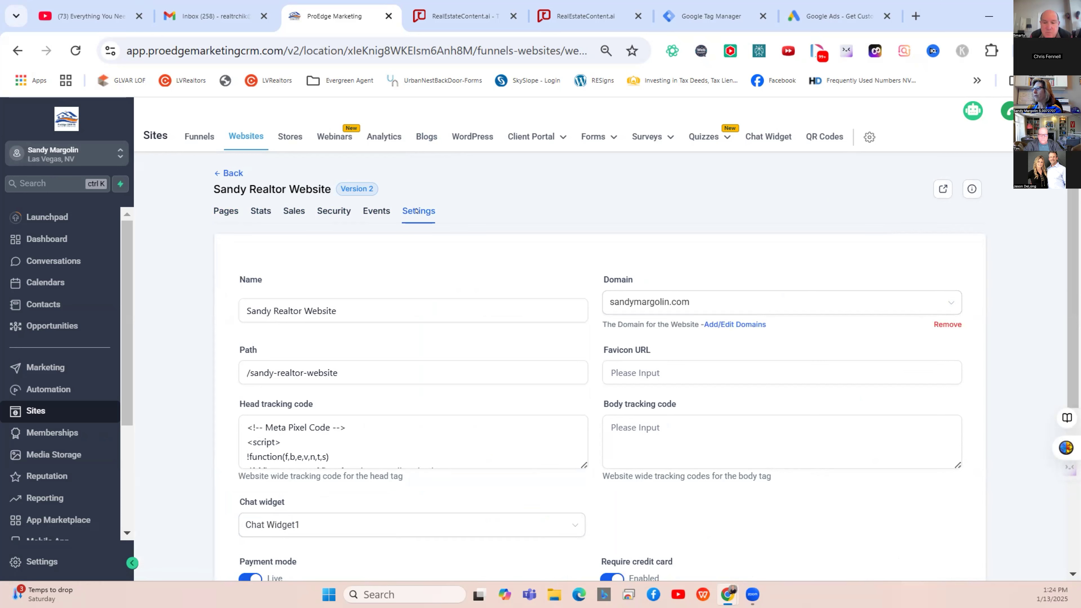
# Step: Make blank lines above the Meta Pixel code in the head tracking code and paste the Google Tag Manager head snippet there
pyautogui.click(293, 423)
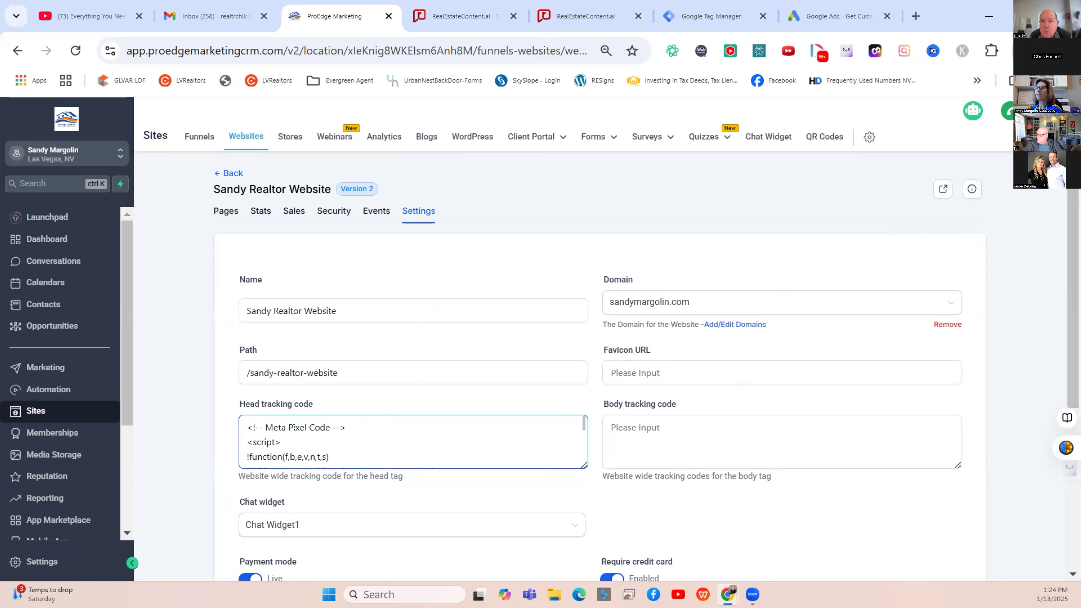
pyautogui.scroll(-5, 403, 419)
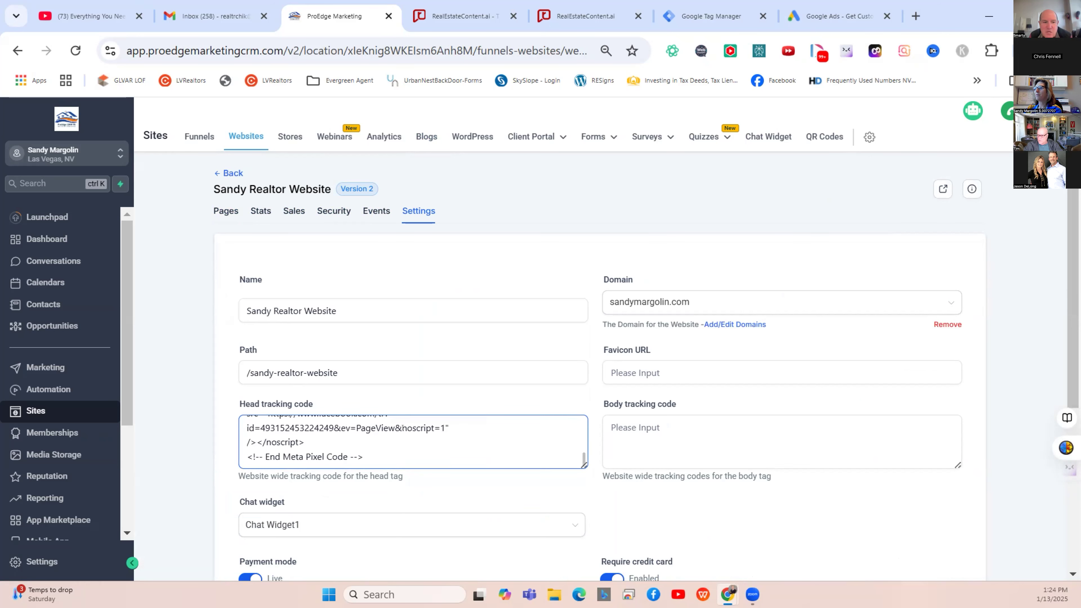
pyautogui.click(390, 454)
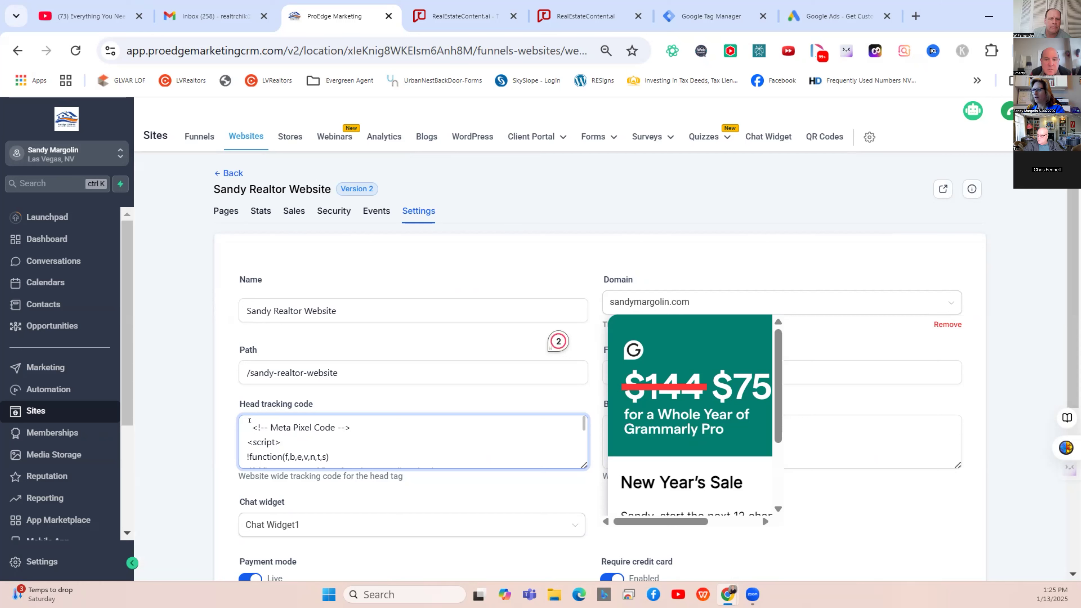
pyautogui.press('BackSpace')
pyautogui.press('BackSpace')
pyautogui.press('Return')
pyautogui.press('Return')
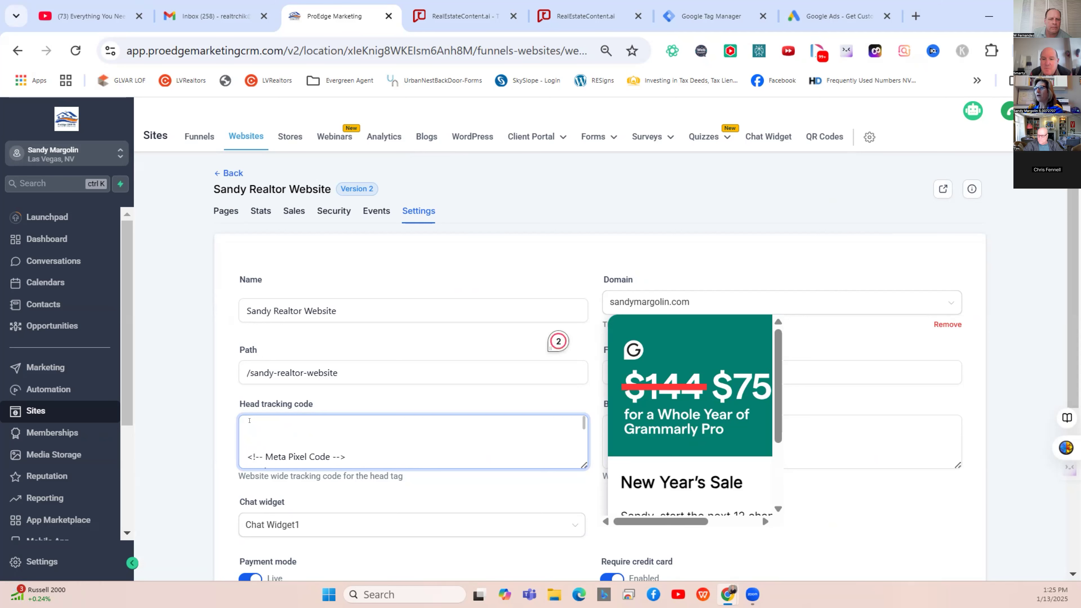
pyautogui.rightClick(249, 422)
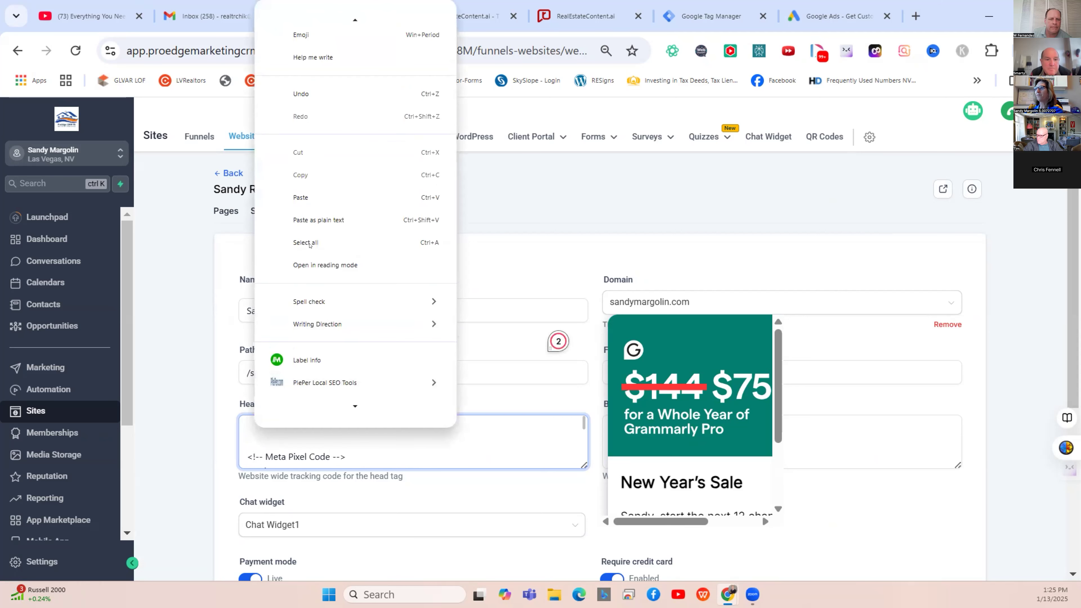
pyautogui.click(307, 200)
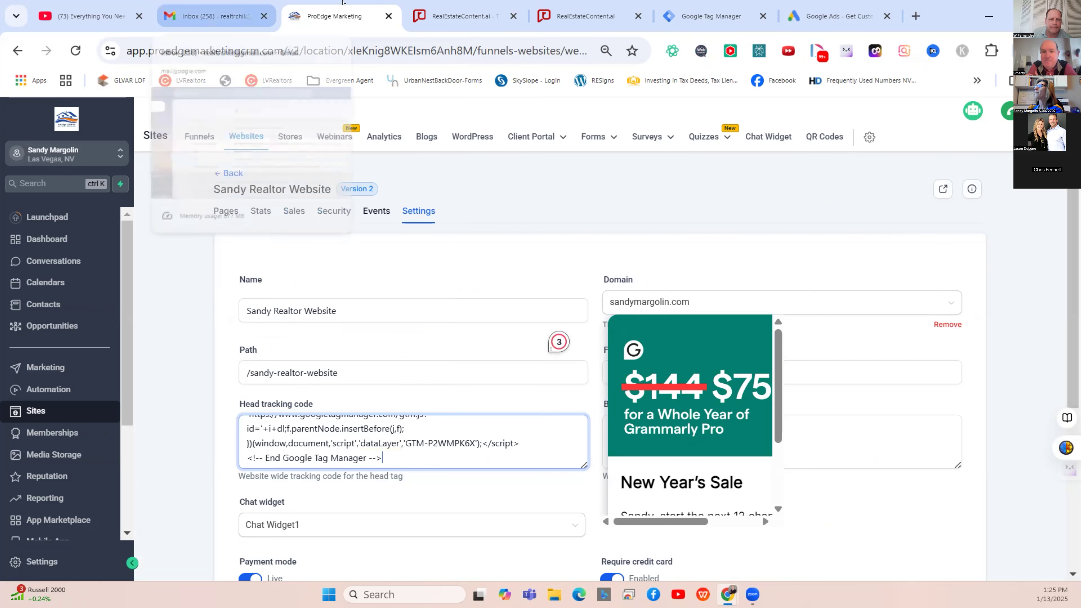
# Step: Copy the Tag Manager body (noscript) snippet from the install instructions and return to the website settings in ProEdge Marketing
pyautogui.click(689, 22)
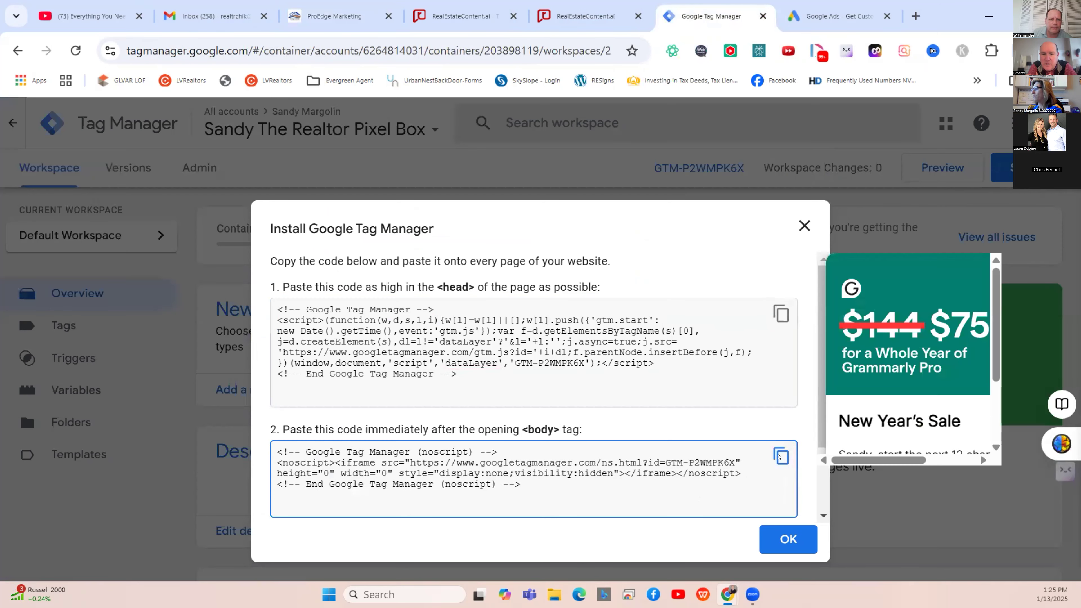
pyautogui.click(781, 456)
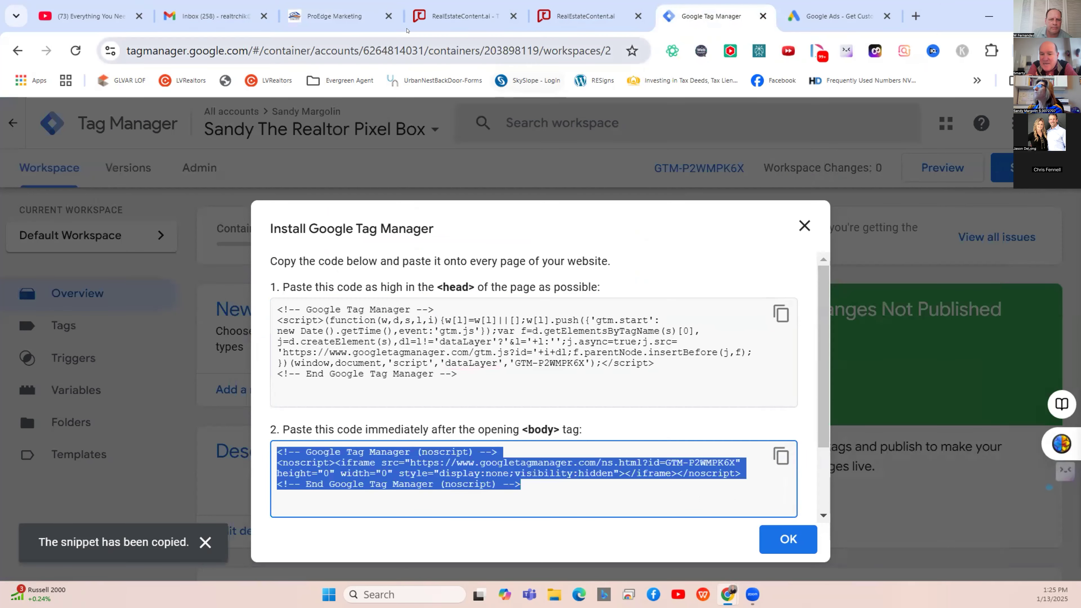
pyautogui.click(318, 20)
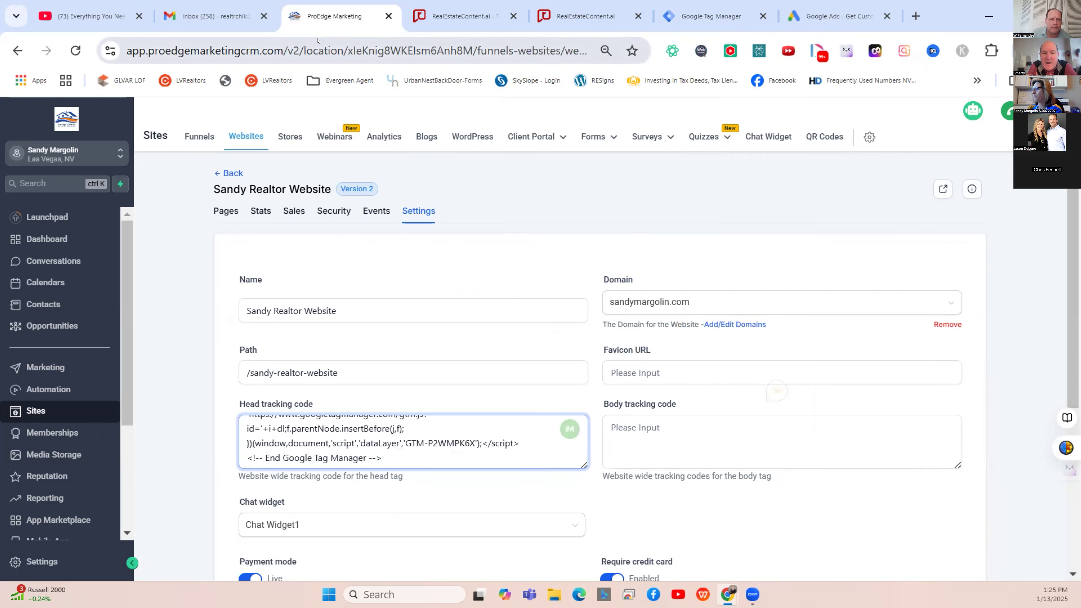
# Step: Paste the Google Tag Manager noscript snippet into the website's empty body tracking code
pyautogui.scroll(-6, 497, 337)
pyautogui.scroll(3, 597, 367)
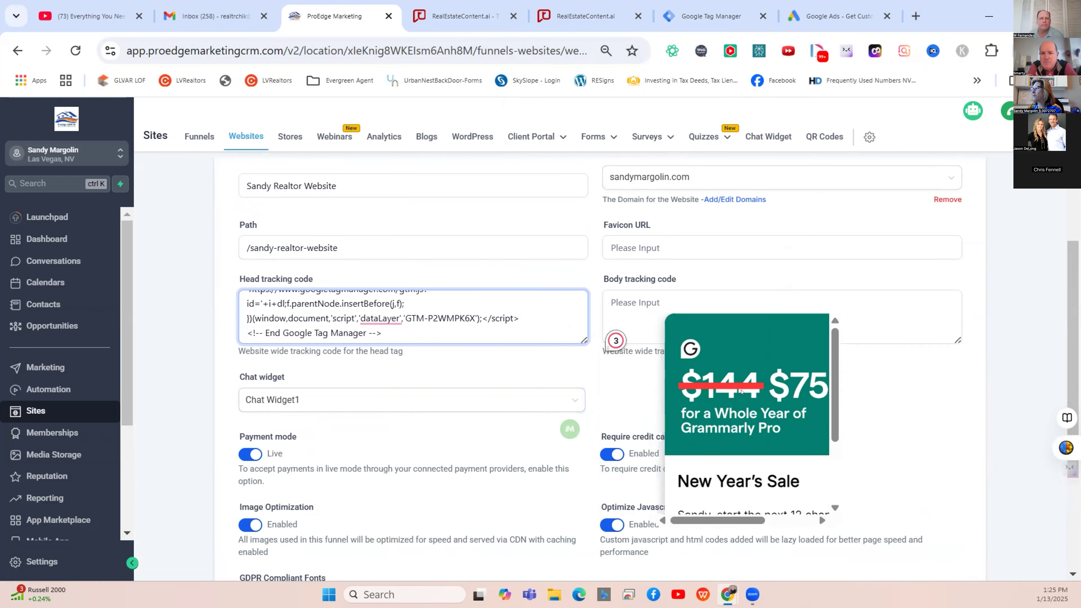
pyautogui.click(643, 383)
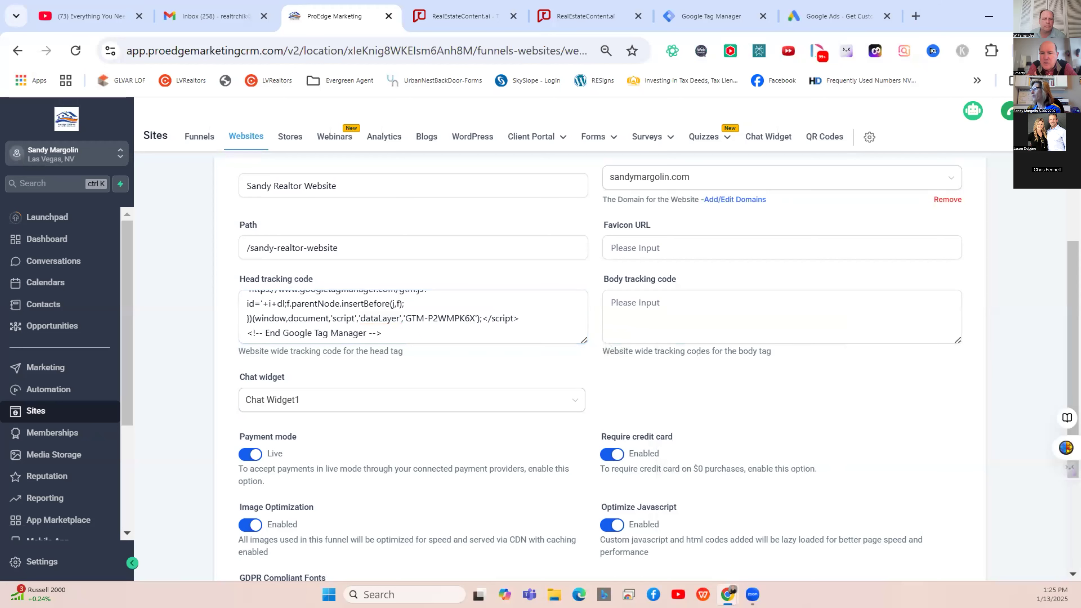
pyautogui.click(626, 294)
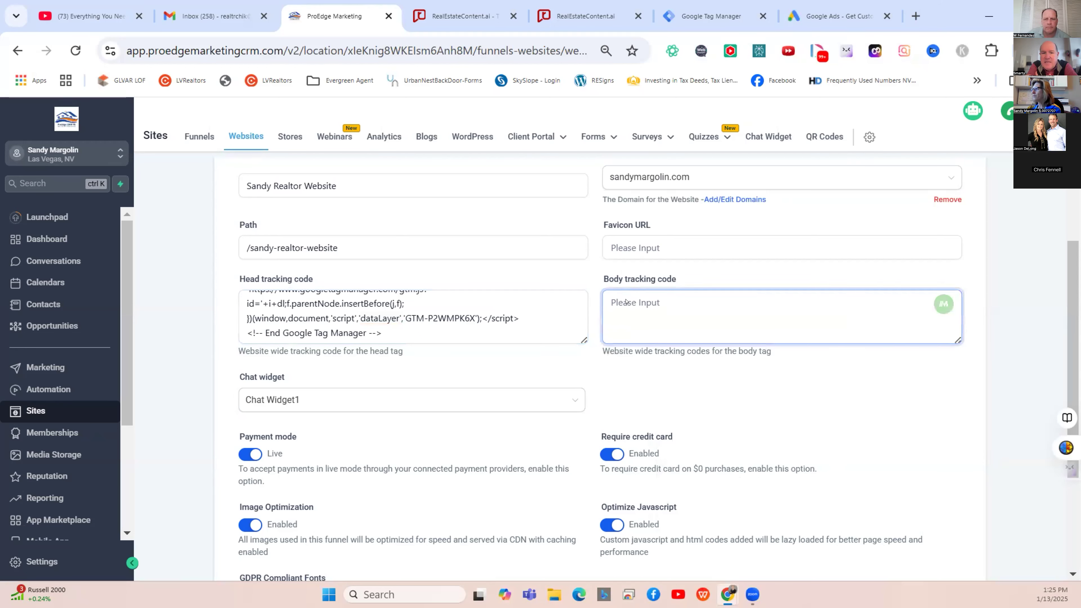
pyautogui.rightClick(626, 302)
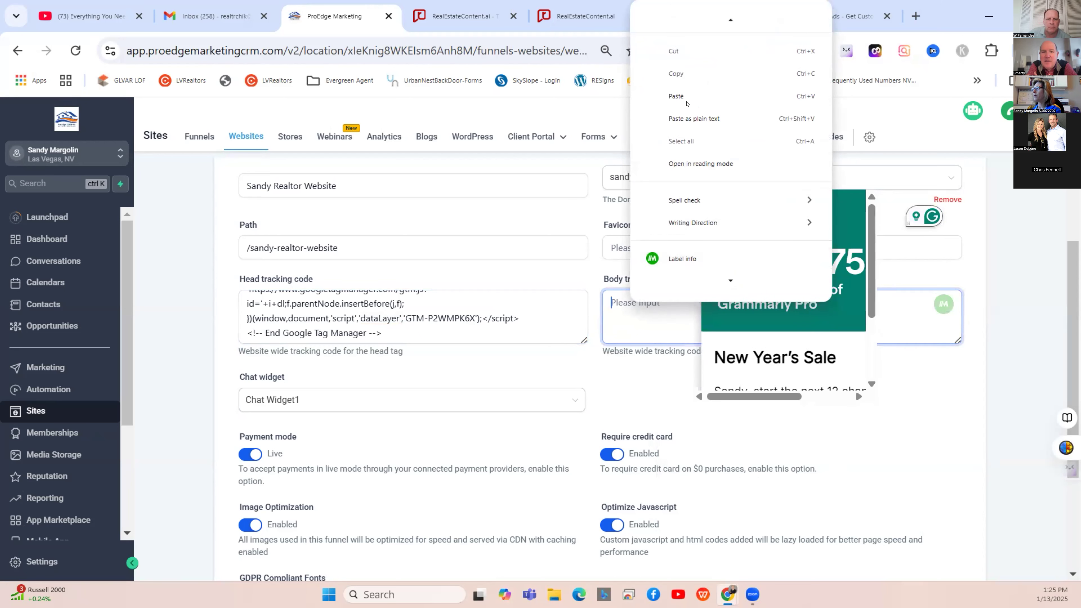
pyautogui.click(686, 104)
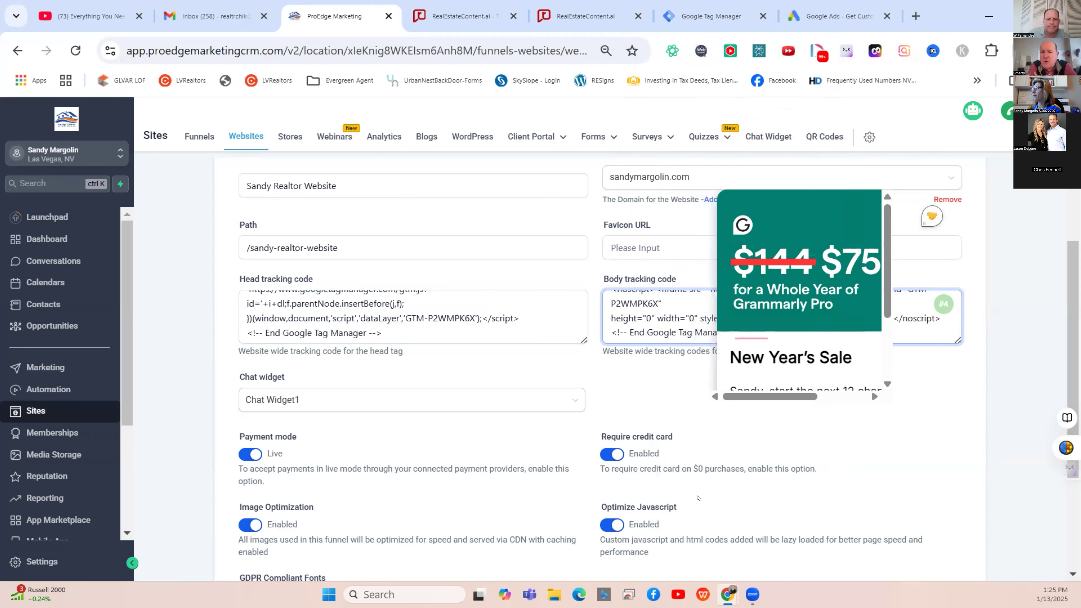
# Step: Save the realtor website's settings with the new tracking codes and return to the websites list
pyautogui.scroll(-4, 678, 481)
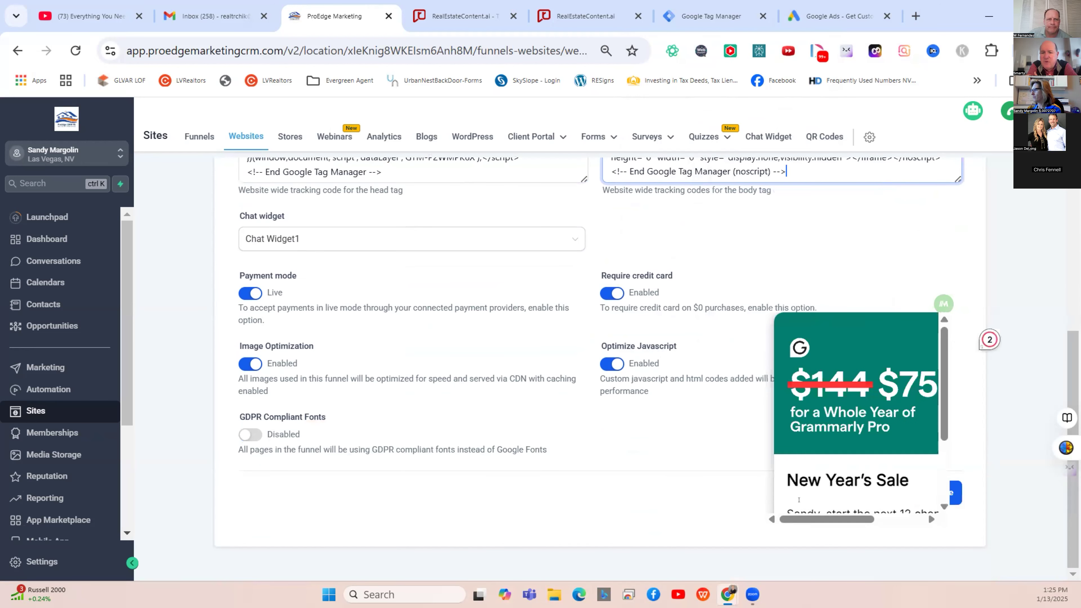
pyautogui.click(942, 490)
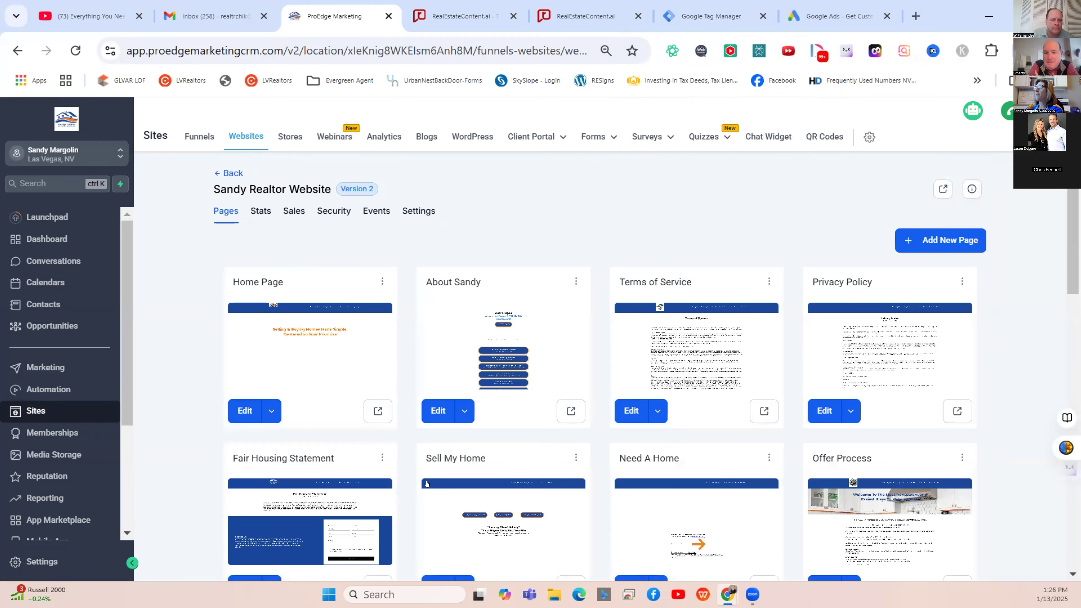
pyautogui.rightClick(433, 202)
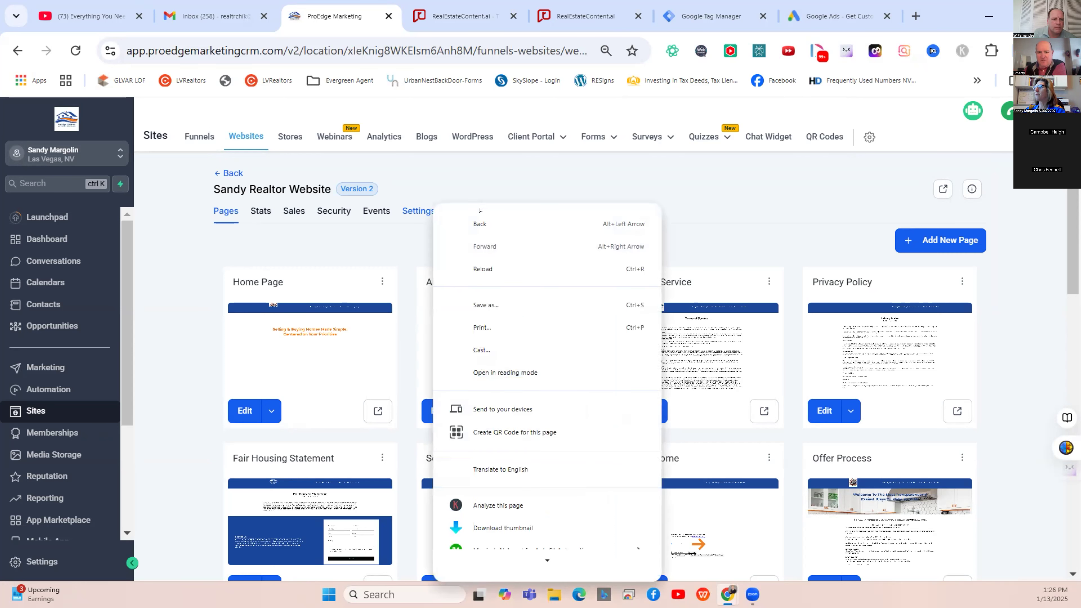
pyautogui.click(480, 224)
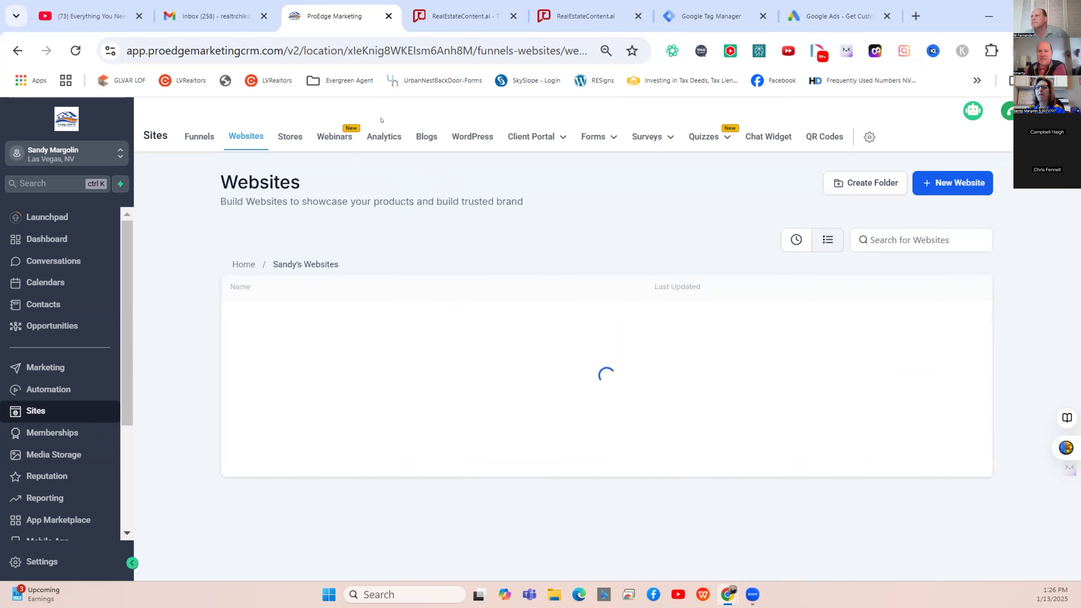
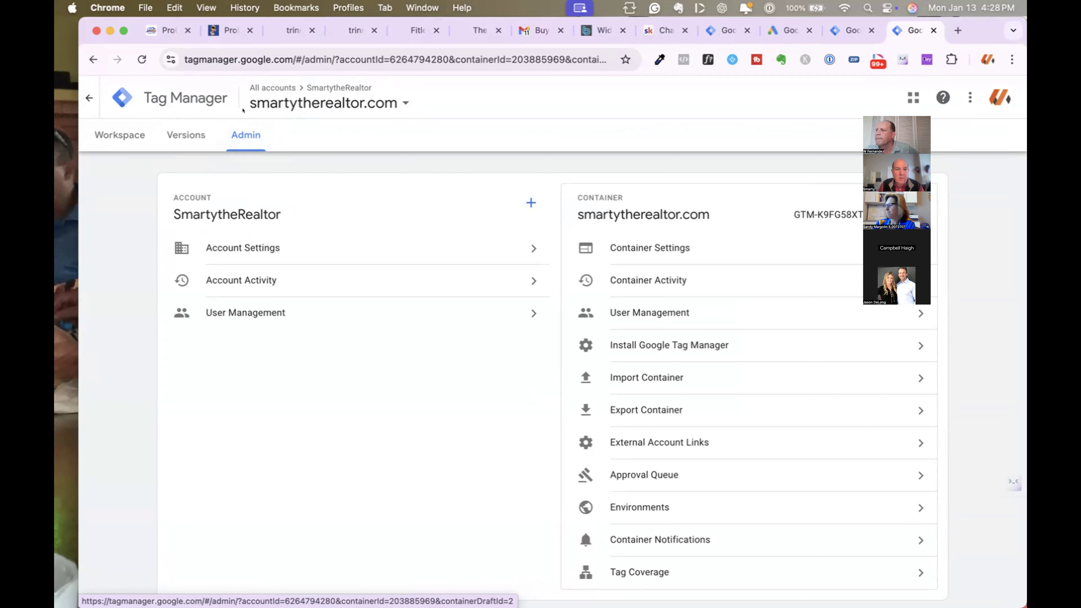
pyautogui.click(298, 103)
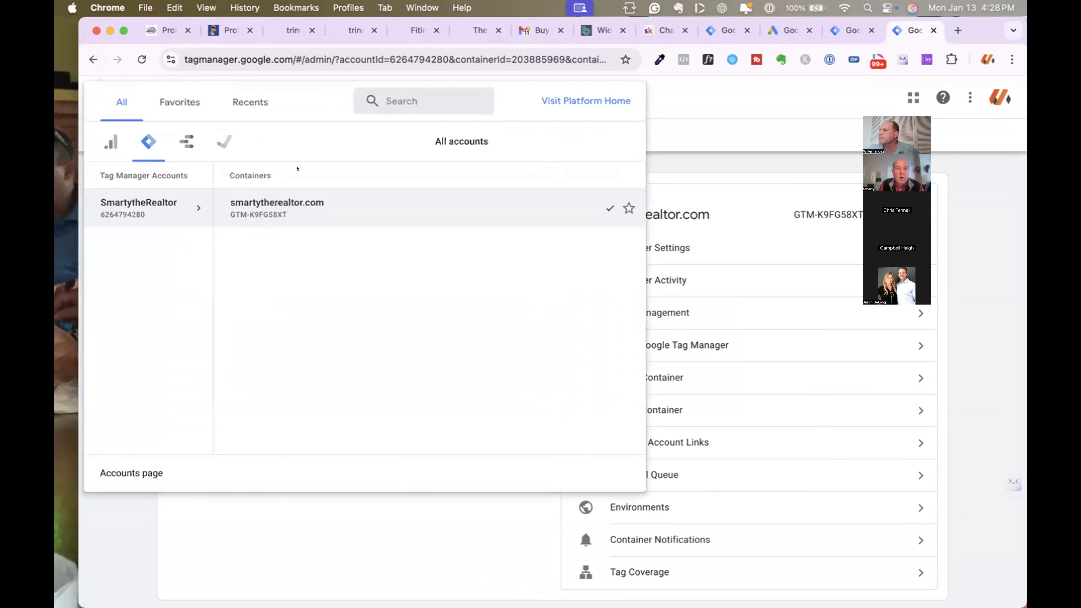
pyautogui.click(576, 111)
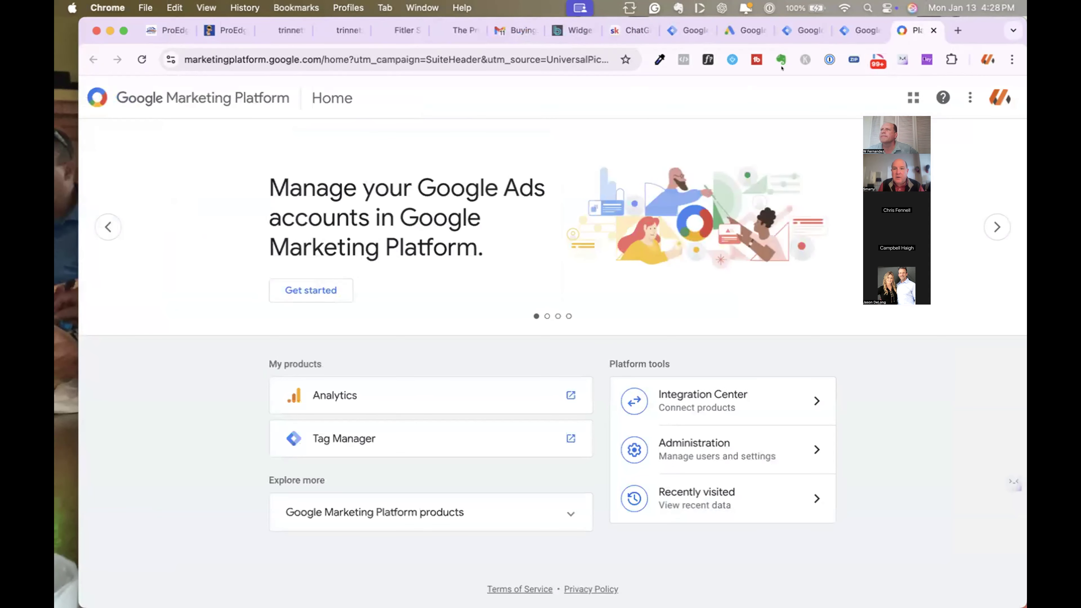
pyautogui.click(857, 30)
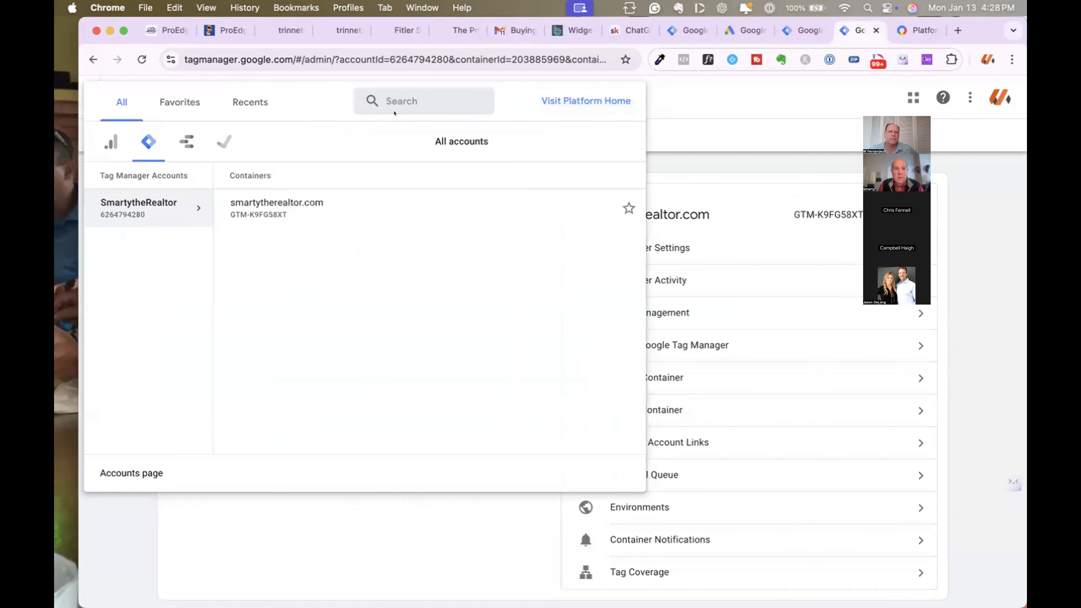
pyautogui.click(92, 59)
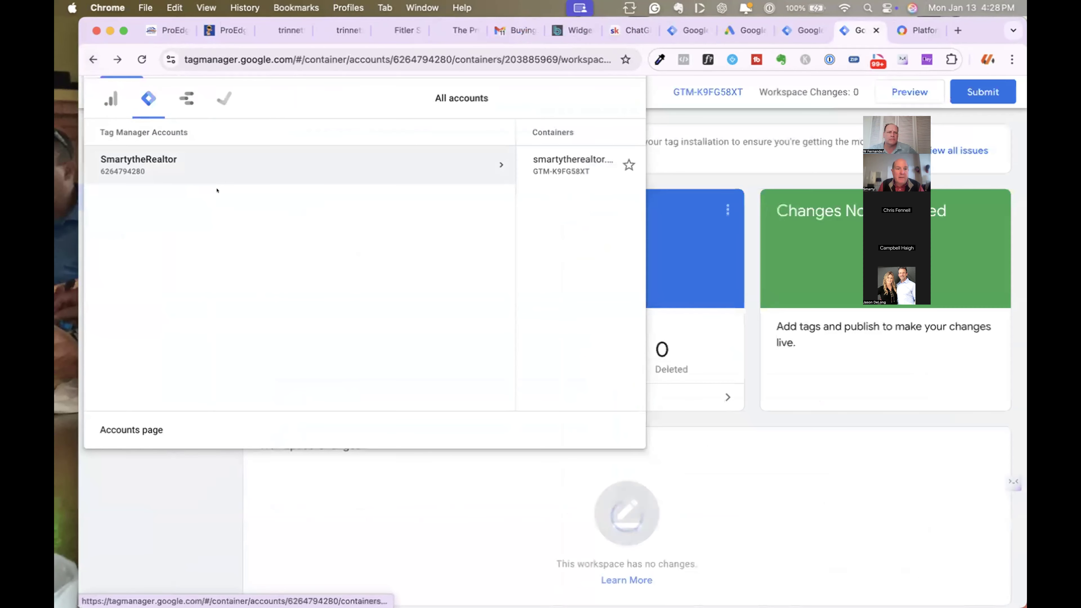
pyautogui.click(224, 99)
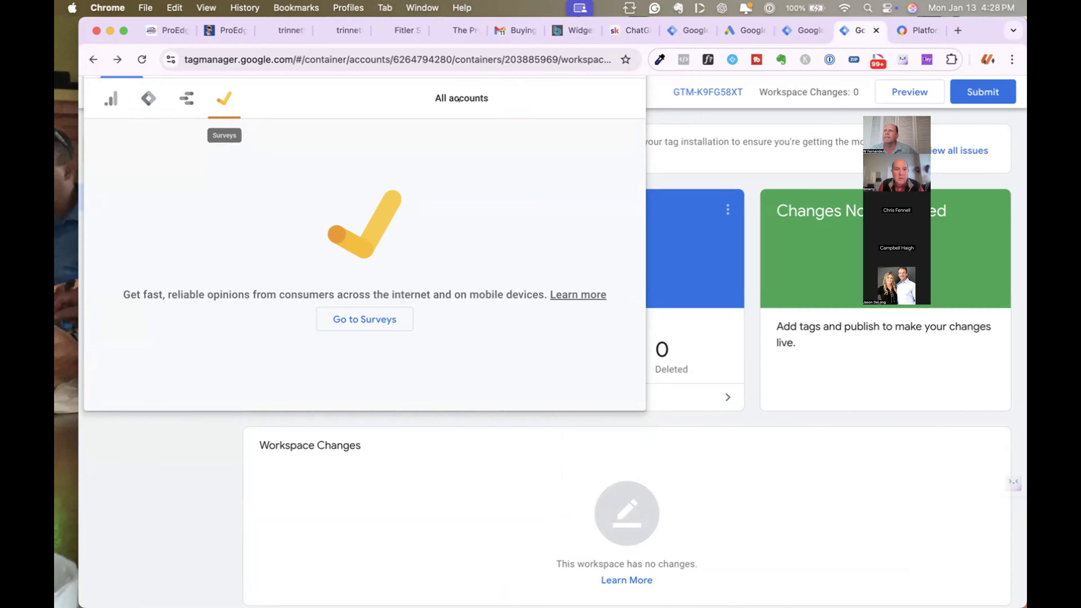
pyautogui.click(675, 146)
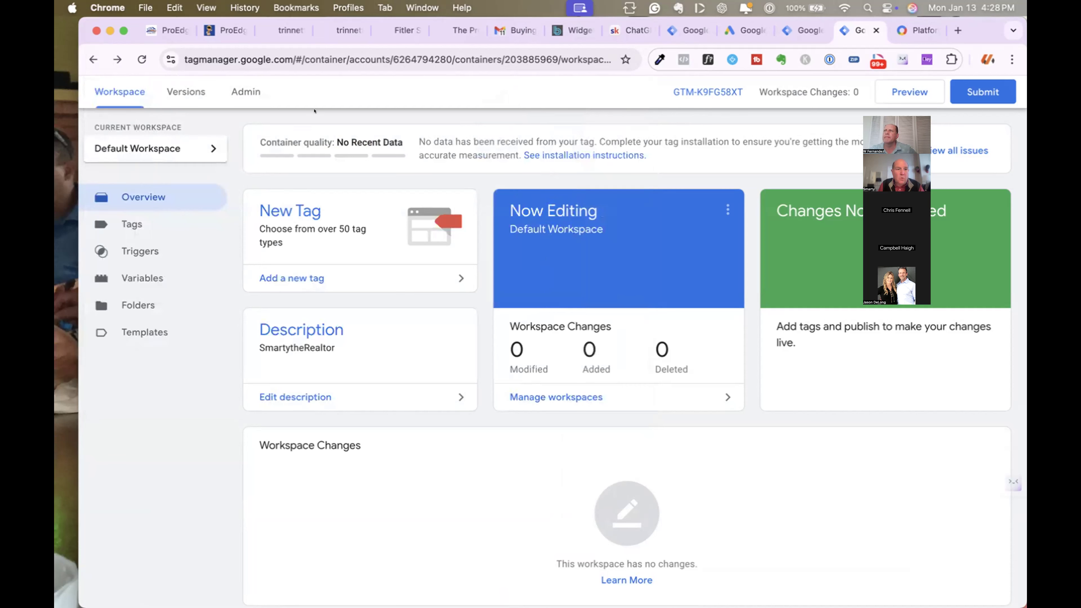
pyautogui.click(101, 147)
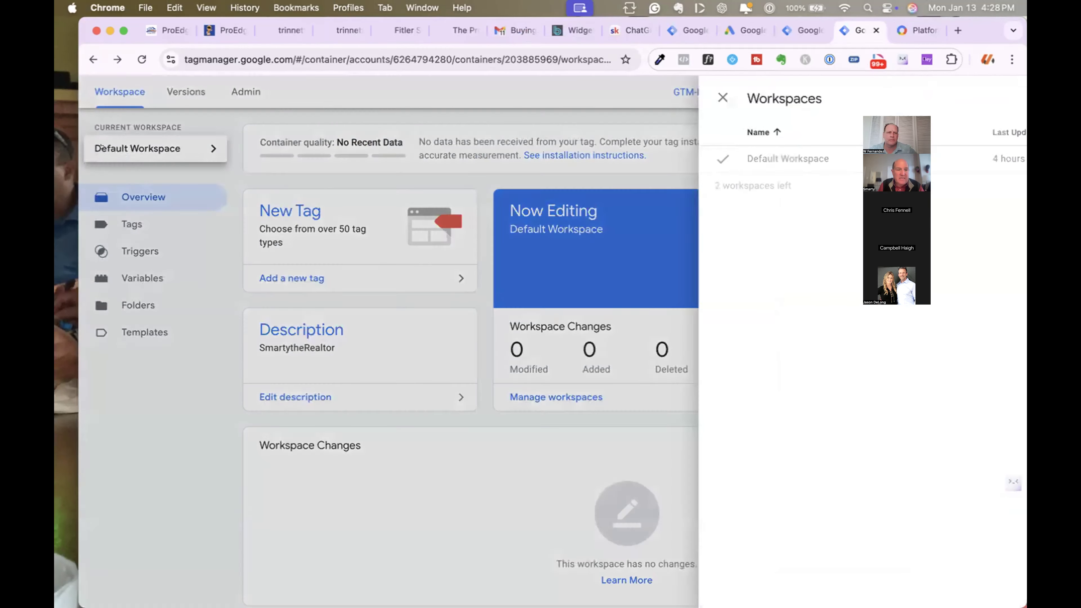
pyautogui.click(392, 166)
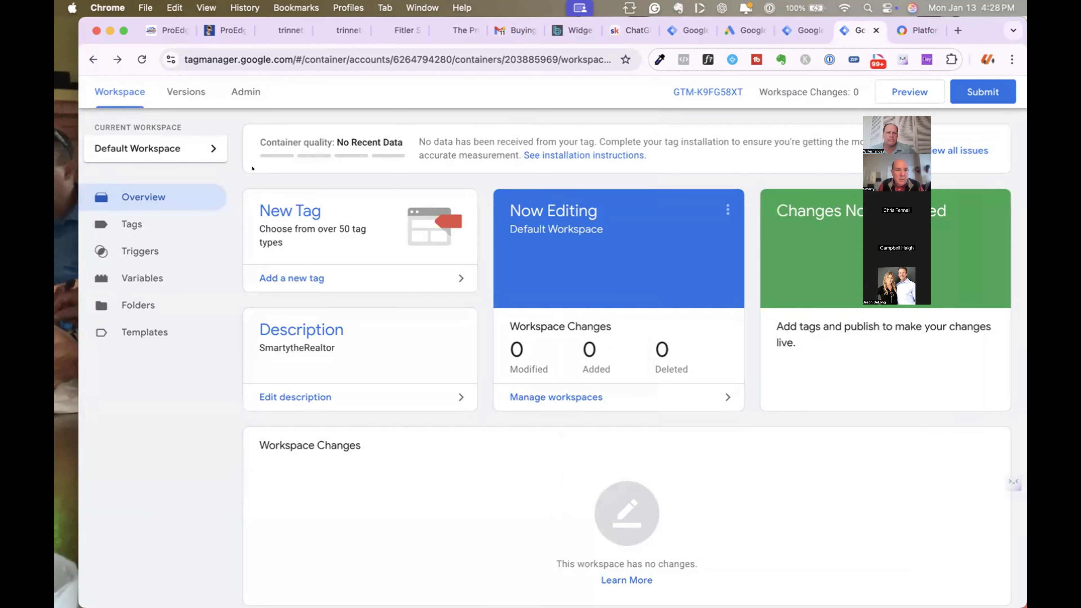
# Step: Review the Install Google Tag Manager instructions of the smartytherealtor.com container, including the website test option, and return to its admin page
pyautogui.click(234, 90)
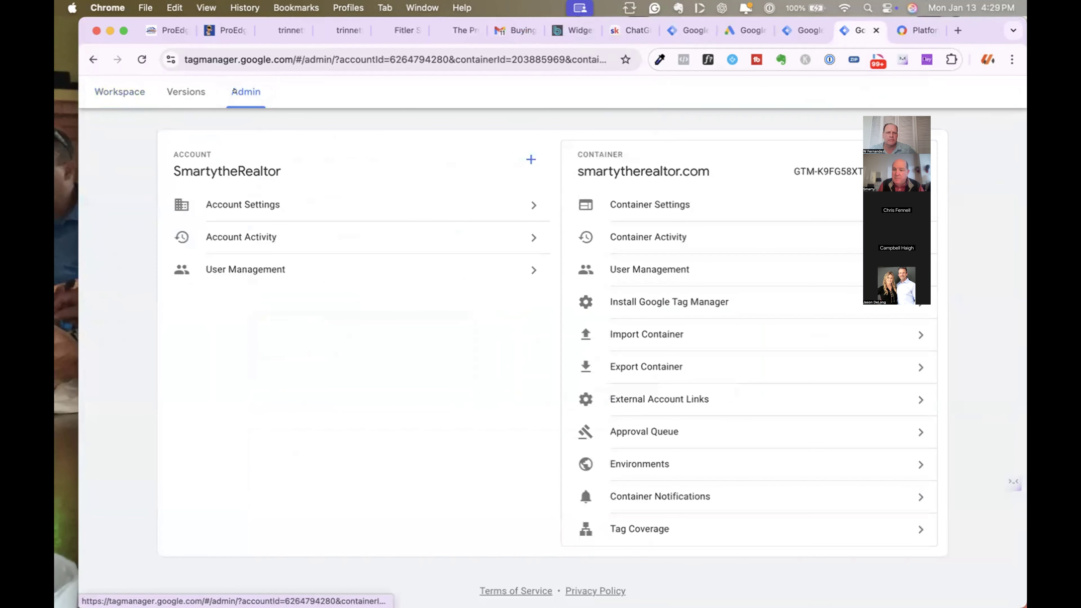
pyautogui.moveTo(234, 90); pyautogui.dragTo(353, 122)
pyautogui.scroll(-1, 645, 331)
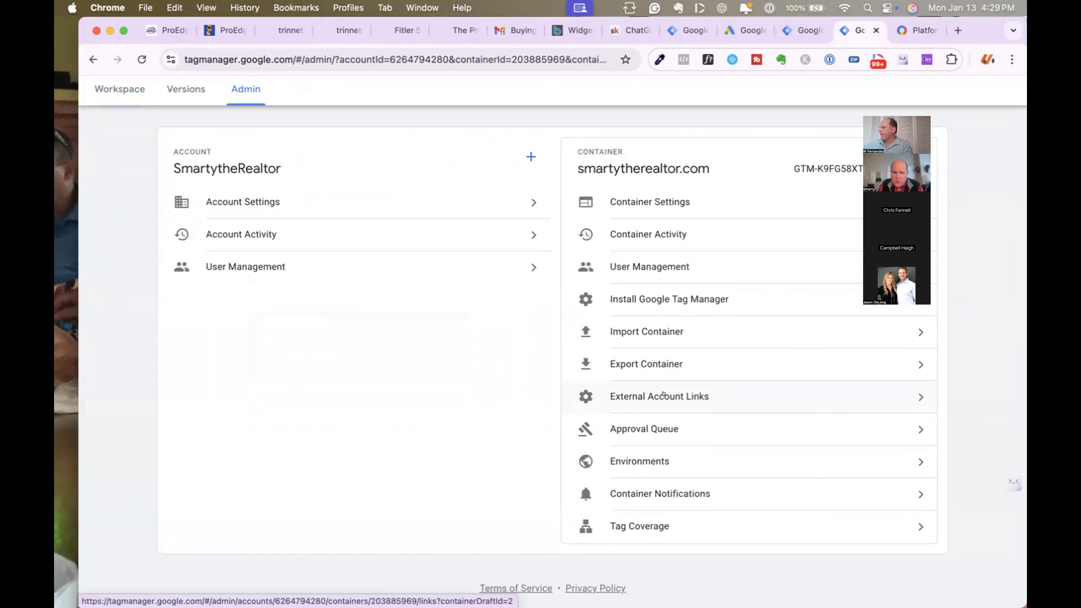
pyautogui.click(678, 290)
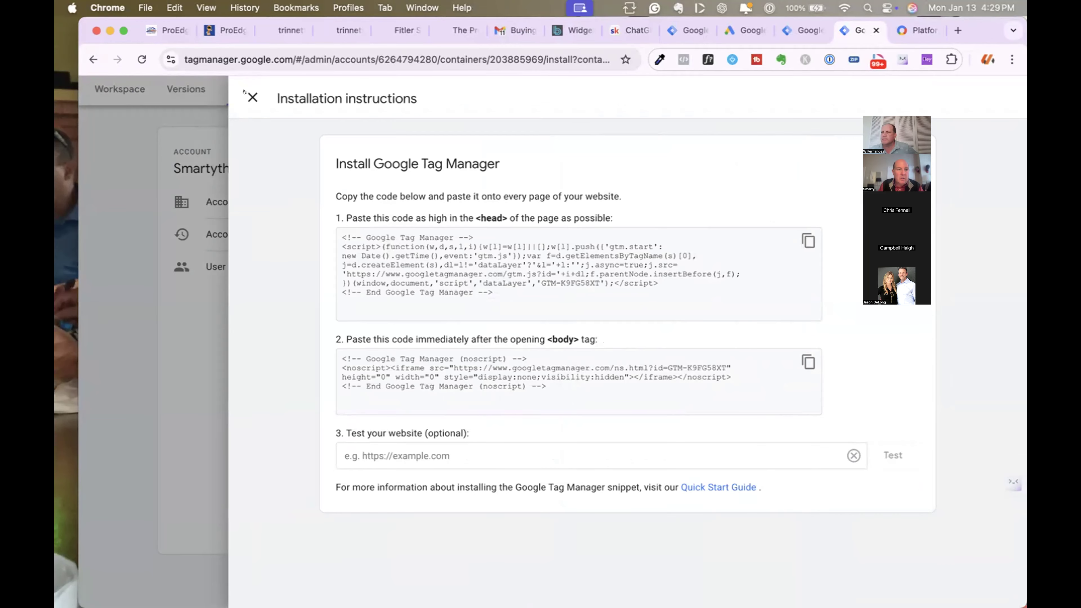
pyautogui.click(250, 96)
pyautogui.click(667, 297)
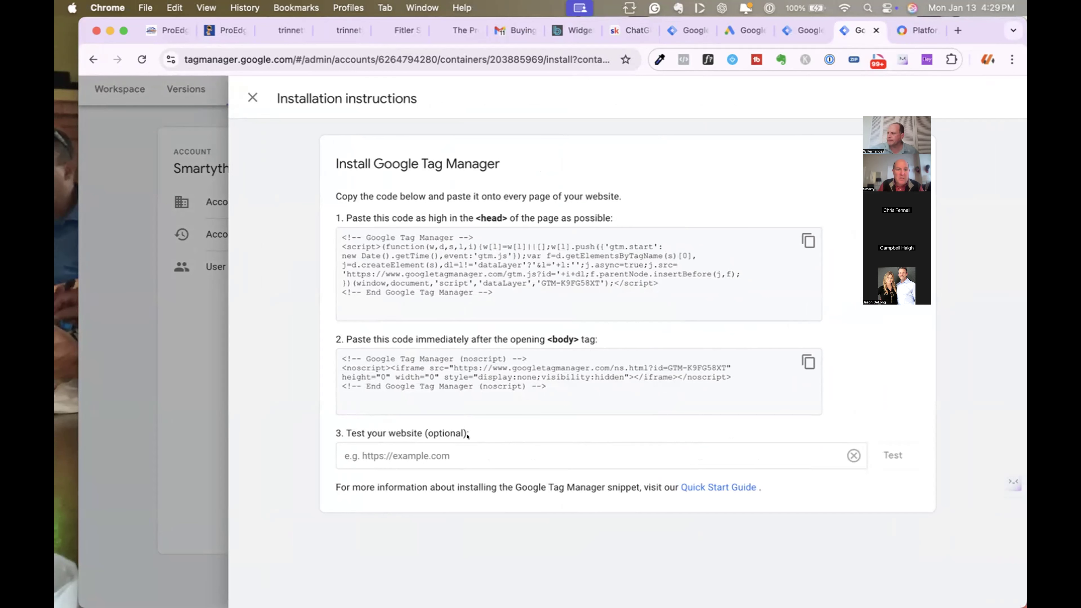
pyautogui.click(414, 457)
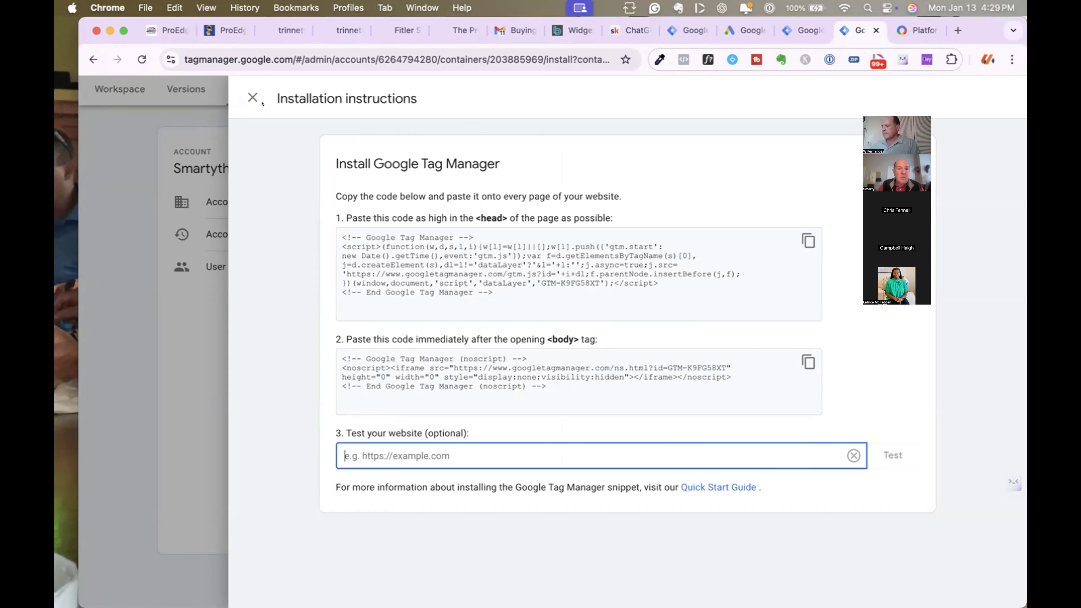
pyautogui.click(253, 99)
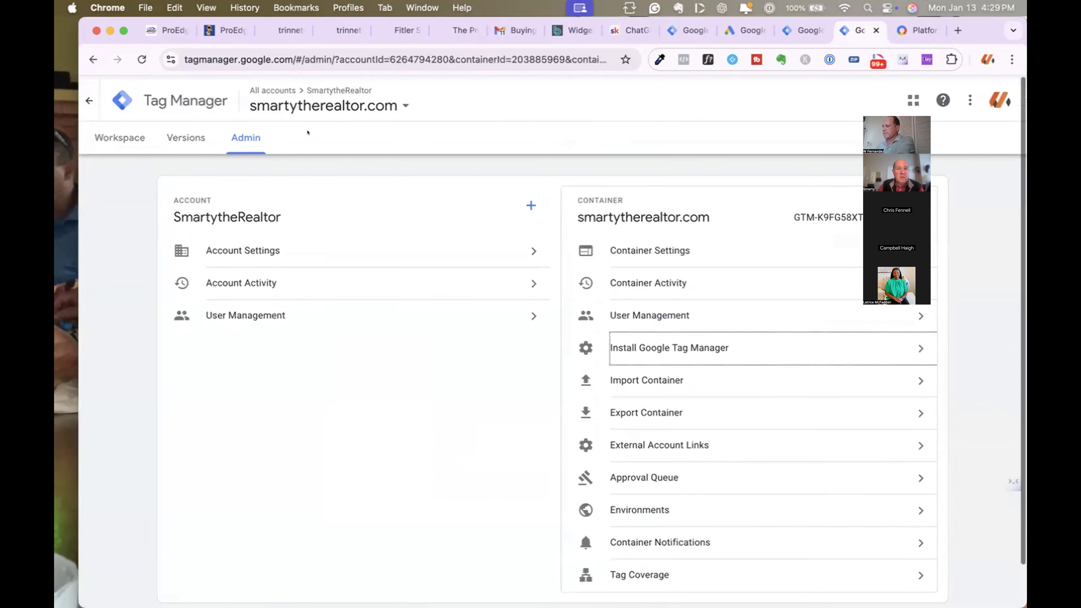
# Step: Switch to ProEdge Marketing, go to its sites area and change to the SmartytheRealtor sub-account
pyautogui.click(156, 28)
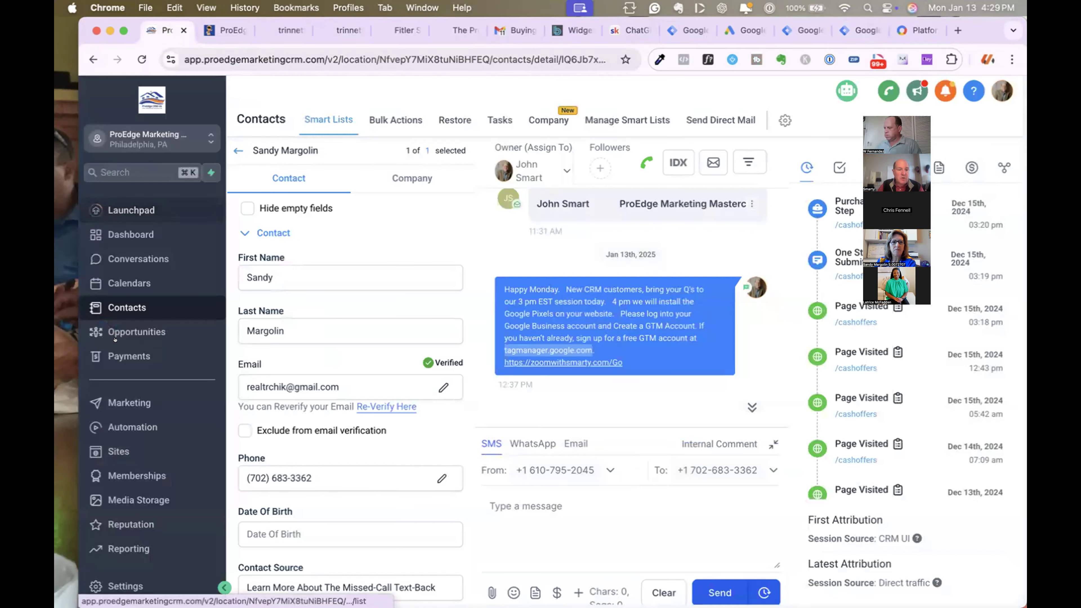
pyautogui.click(104, 439)
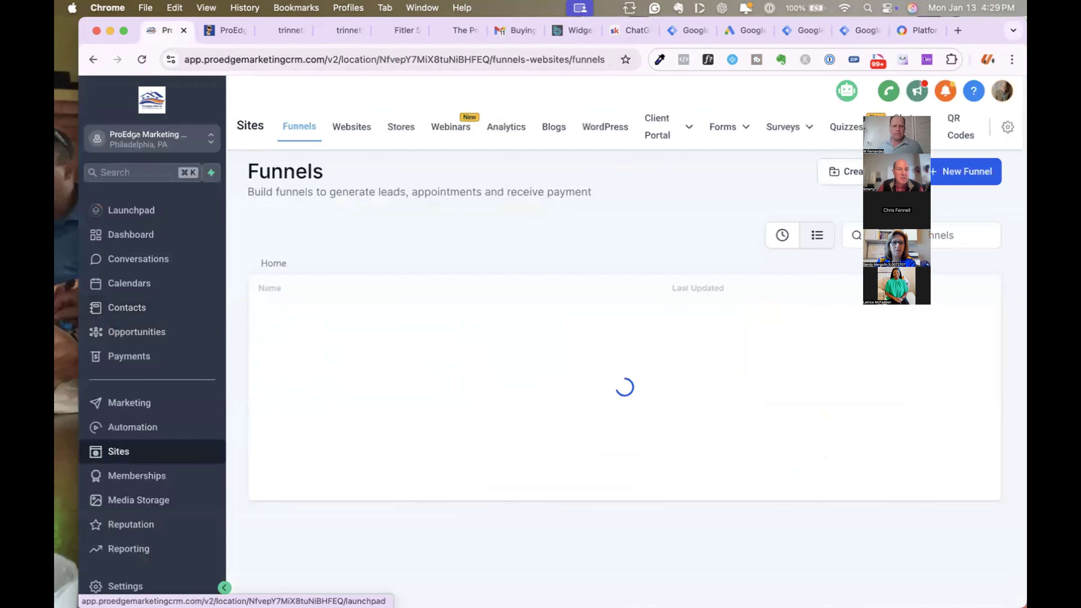
pyautogui.click(149, 139)
pyautogui.click(294, 241)
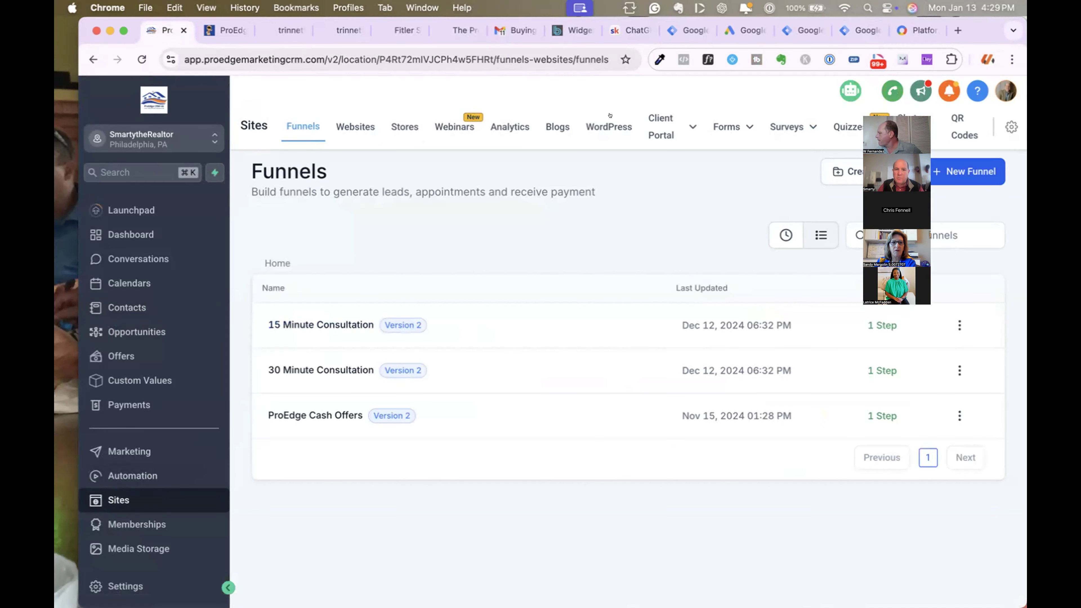
# Step: Open the settings of the SmartytheRealtor Website in the Smarty Sites folder and point out the head and body tracking code fields
pyautogui.click(350, 125)
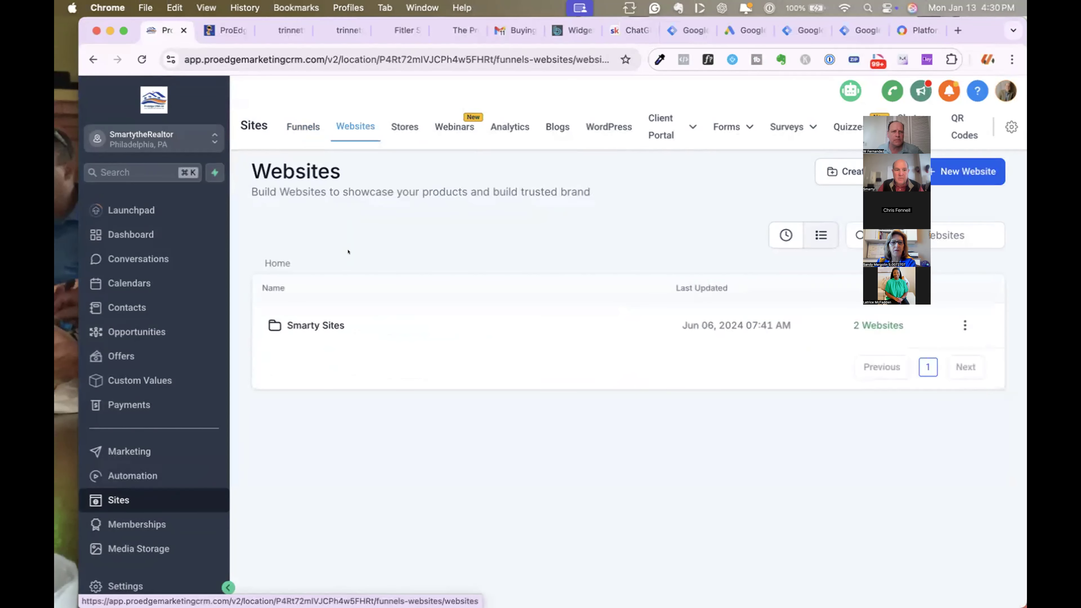
pyautogui.click(328, 323)
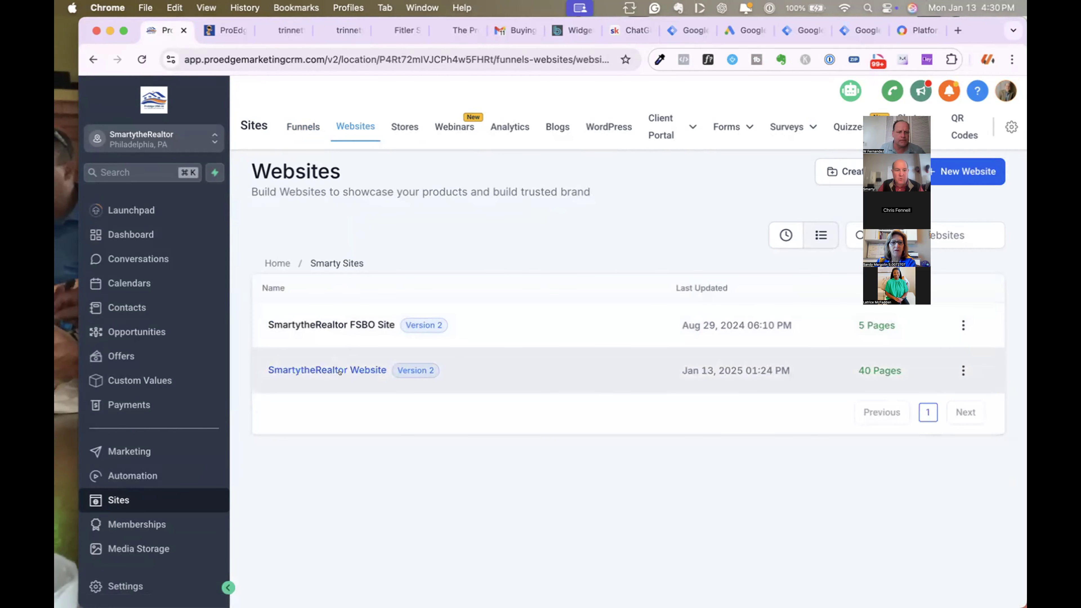
pyautogui.click(323, 362)
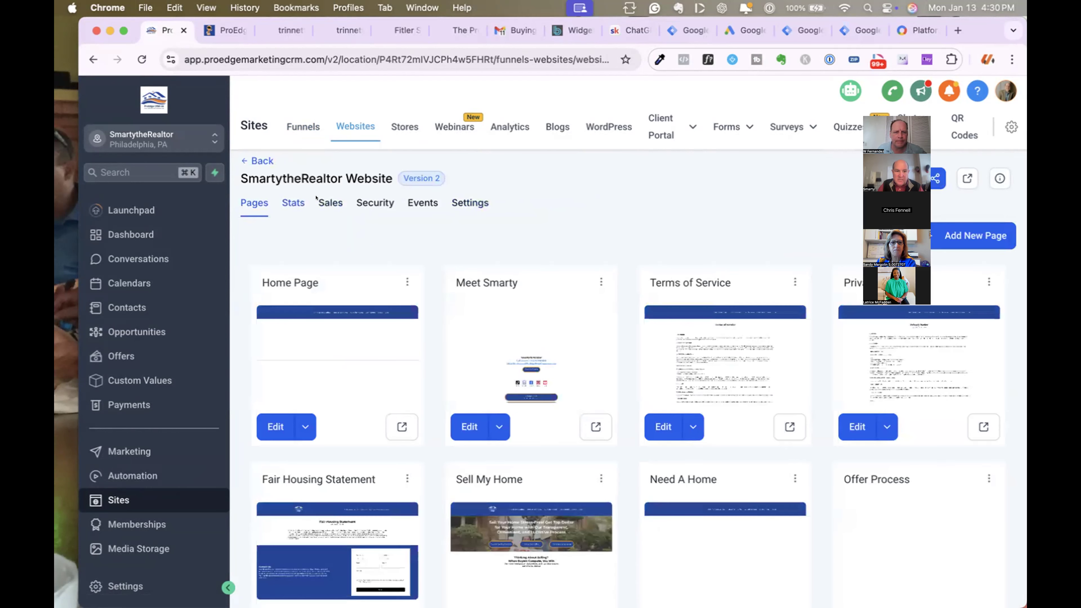
pyautogui.click(461, 200)
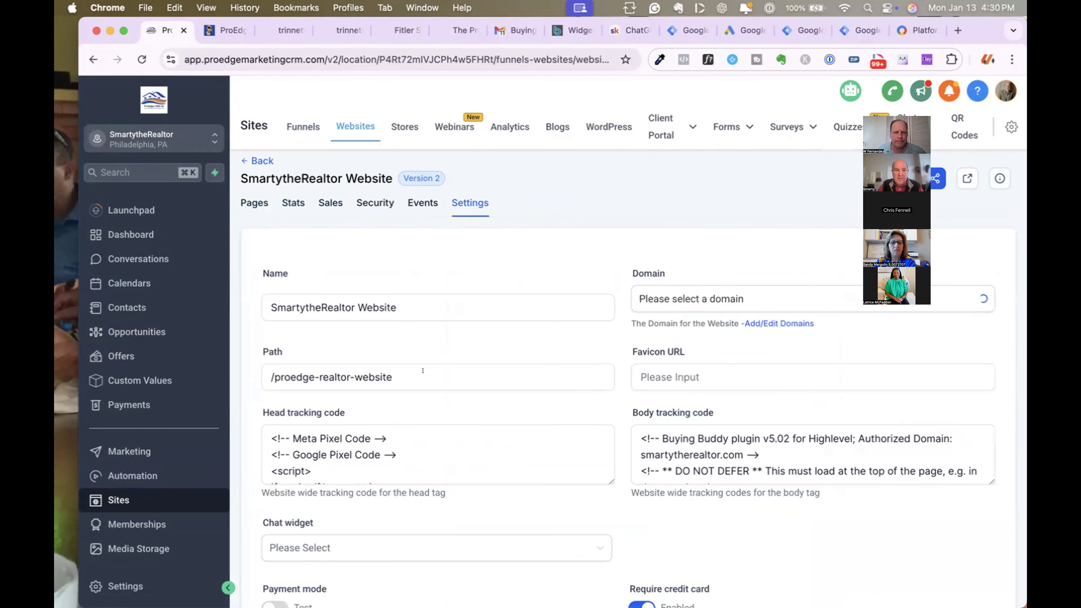
pyautogui.moveTo(263, 411)
pyautogui.mouseDown()
pyautogui.moveTo(373, 403)
pyautogui.moveTo(244, 407)
pyautogui.mouseUp()
pyautogui.moveTo(729, 404); pyautogui.dragTo(621, 404)
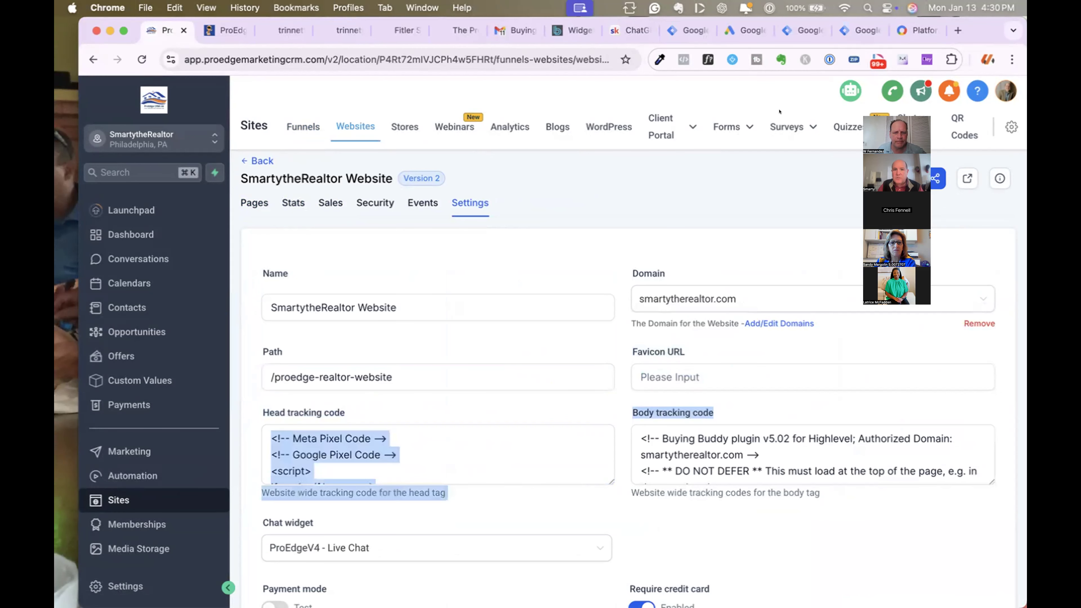
# Step: Return to Tag Manager's install instructions, point out where the head and body snippets belong, and close the instructions
pyautogui.click(855, 30)
pyautogui.click(641, 342)
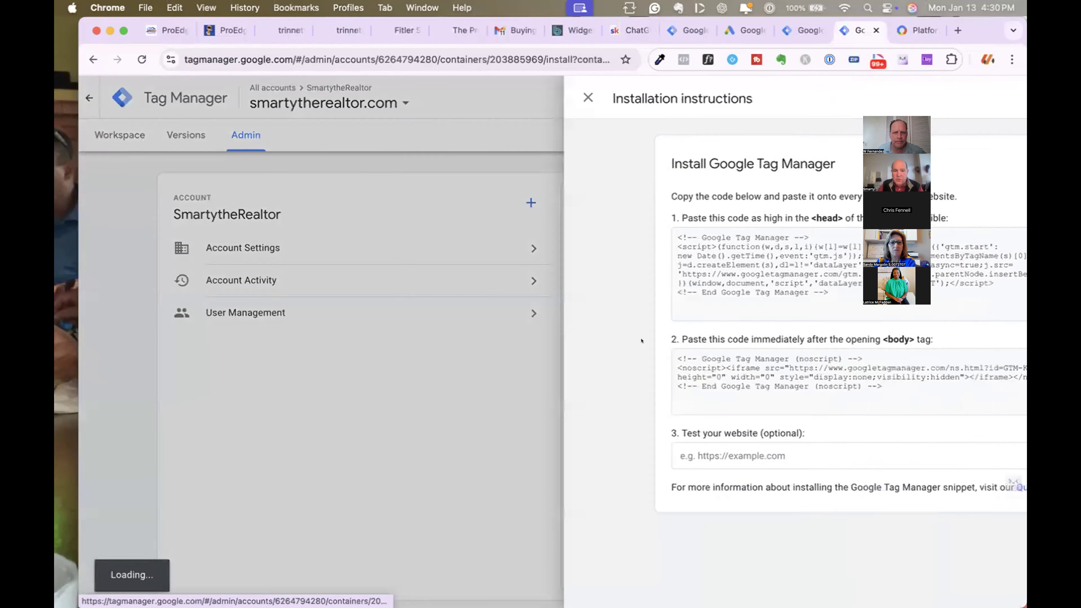
pyautogui.moveTo(457, 208); pyautogui.dragTo(554, 211)
pyautogui.moveTo(417, 339); pyautogui.dragTo(609, 341)
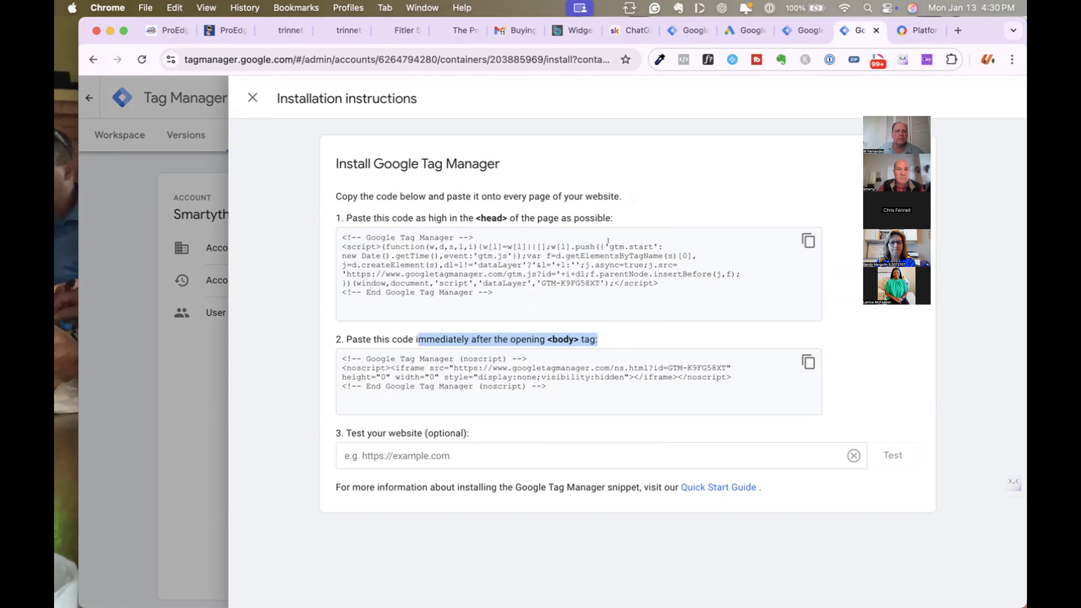
pyautogui.click(252, 97)
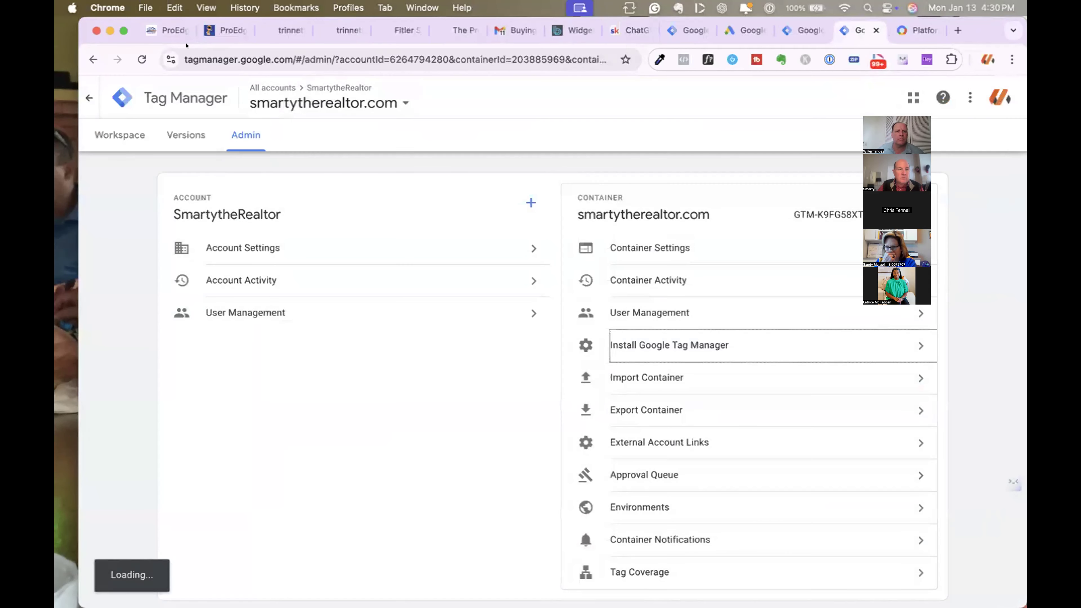
# Step: Switch ProEdge Marketing to the customer's sub-account and open the ProEdge Templates folder among its websites
pyautogui.click(155, 27)
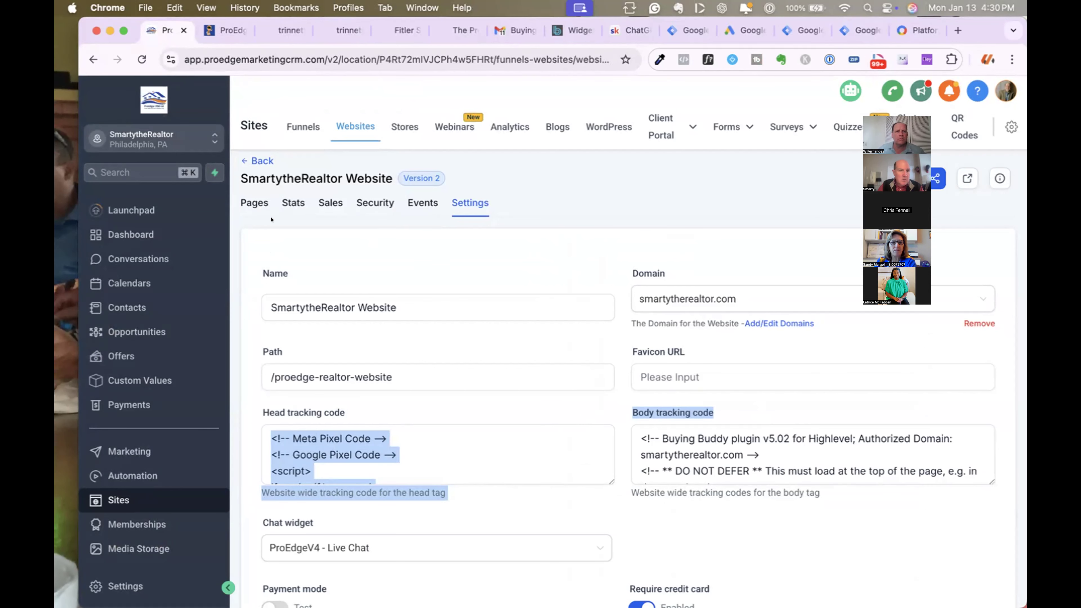
pyautogui.click(145, 128)
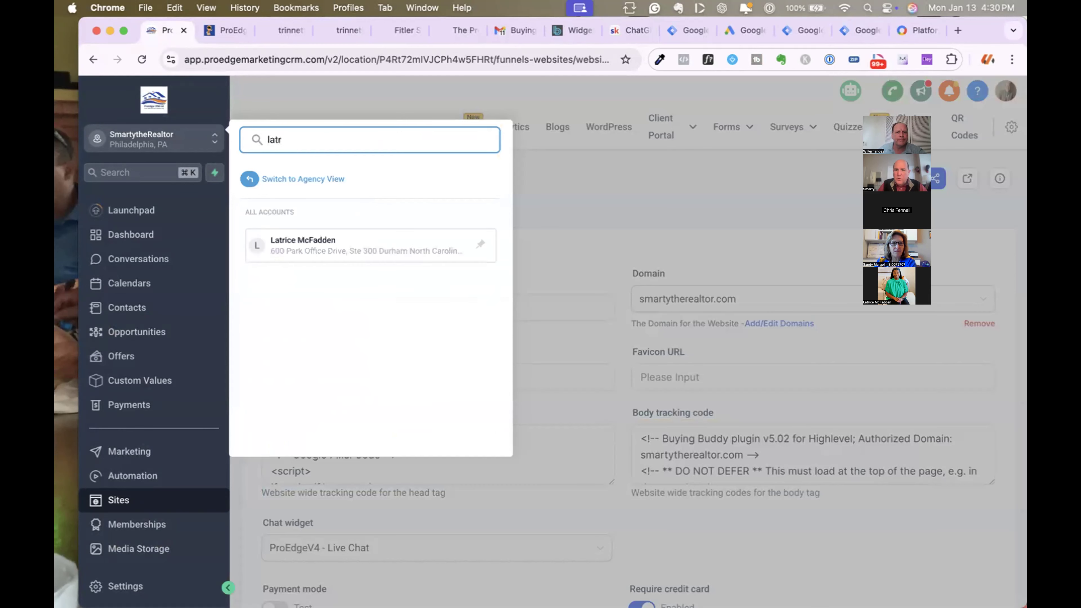
pyautogui.click(297, 242)
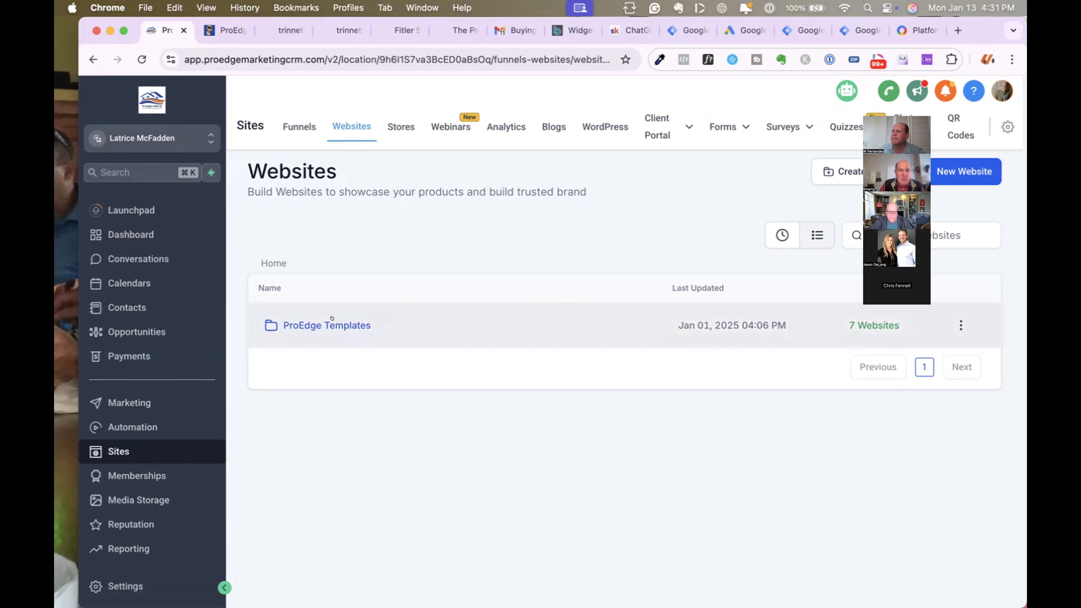
pyautogui.click(327, 325)
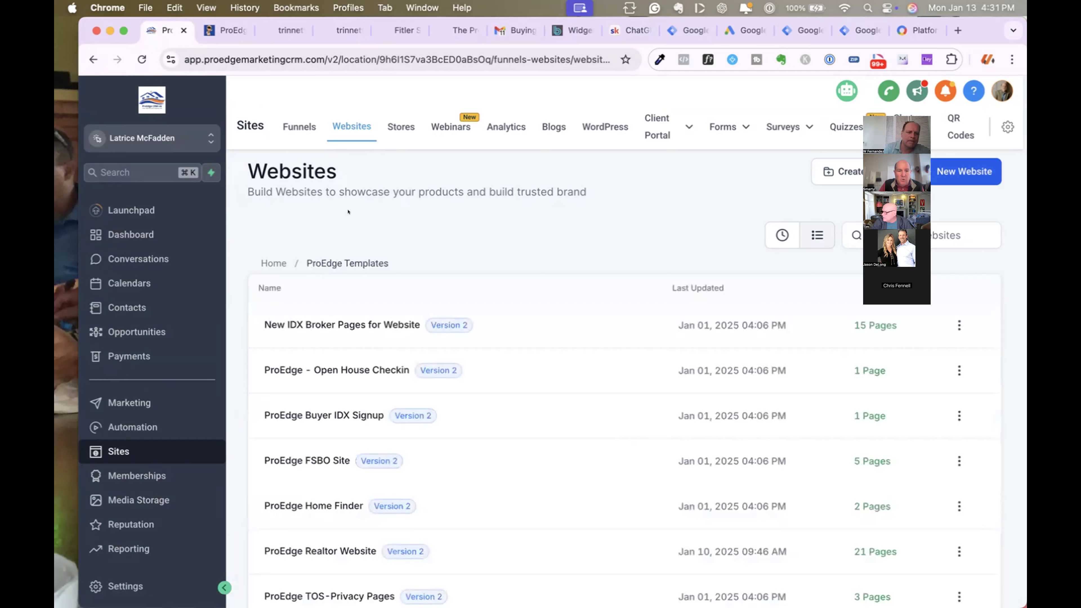
pyautogui.scroll(-3, 349, 294)
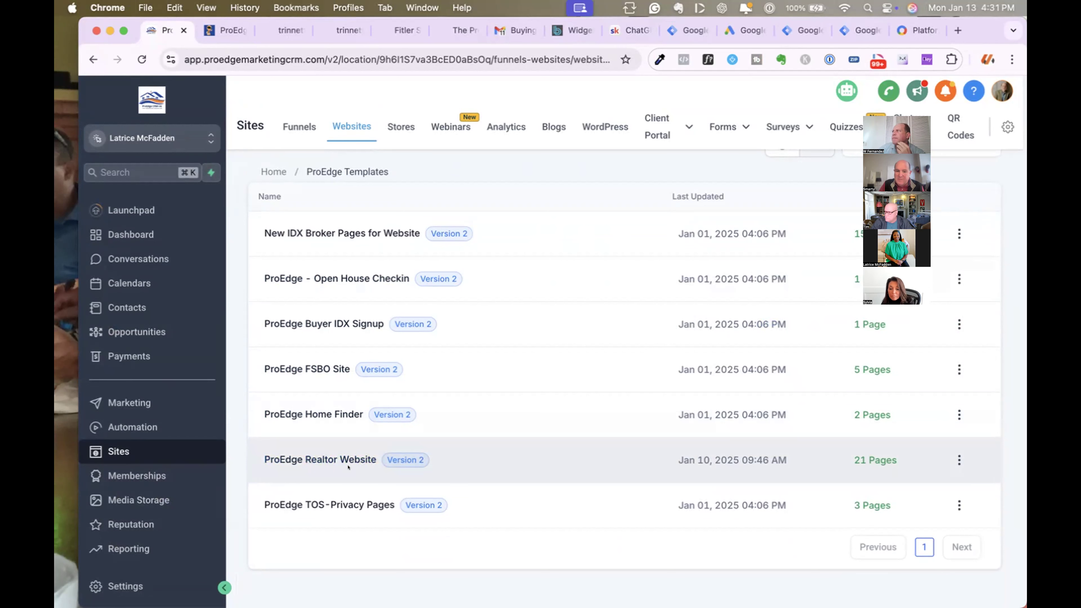
# Step: Rename the ProEdge Realtor Website by replacing "ProEdge" with the customer's first name in possessive form, and save its settings
pyautogui.click(338, 459)
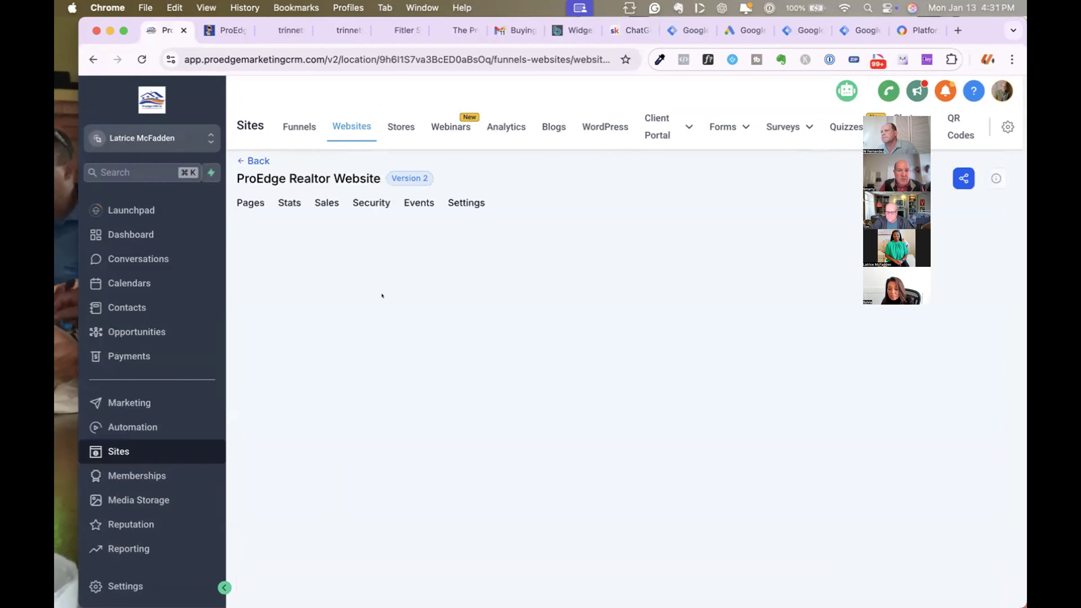
pyautogui.click(466, 203)
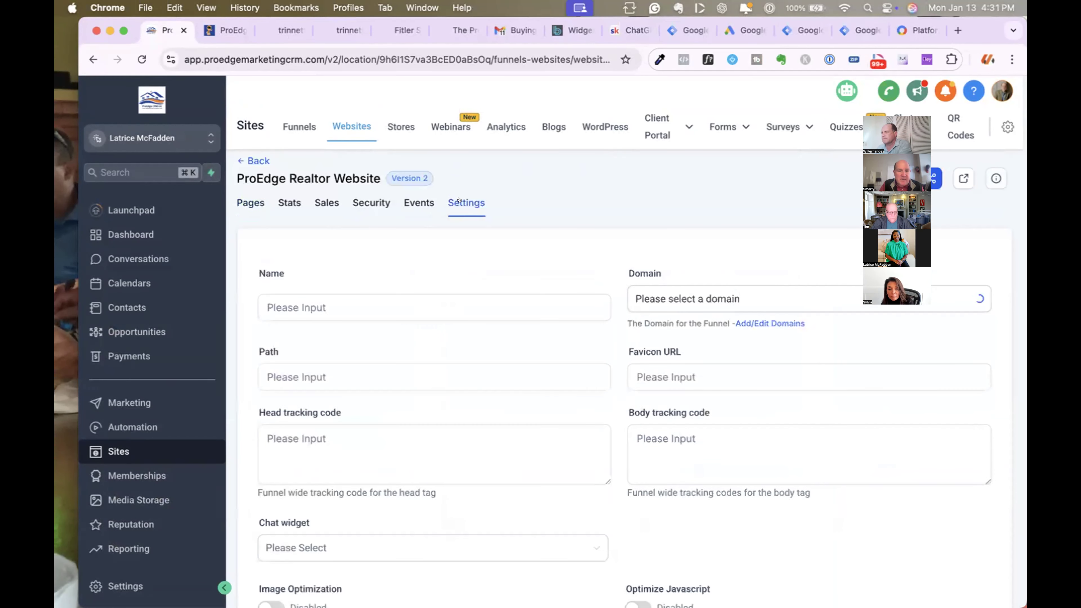
pyautogui.doubleClick(282, 298)
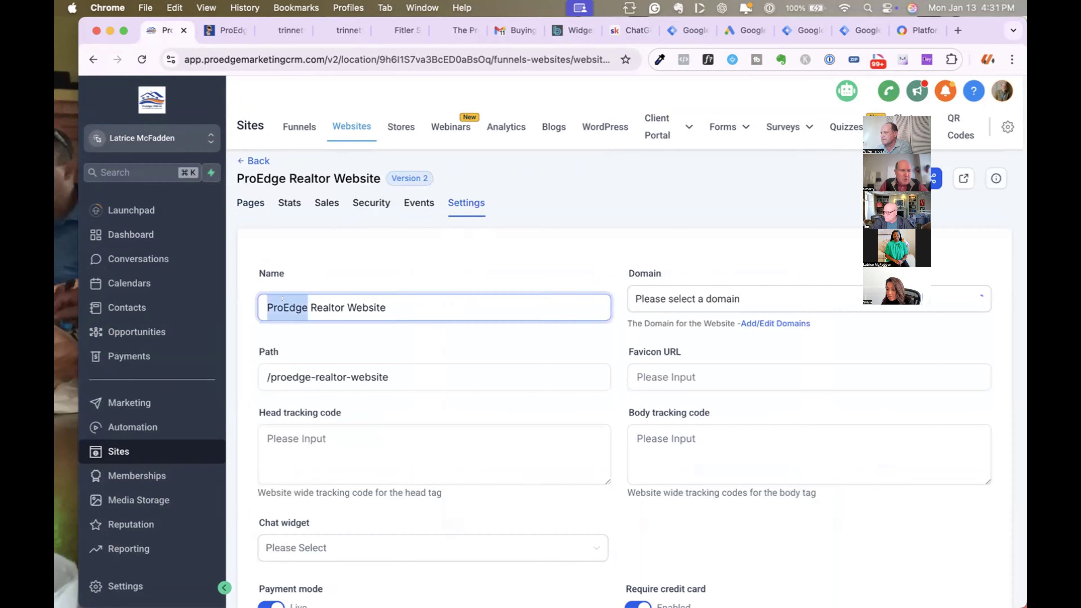
pyautogui.write('La')
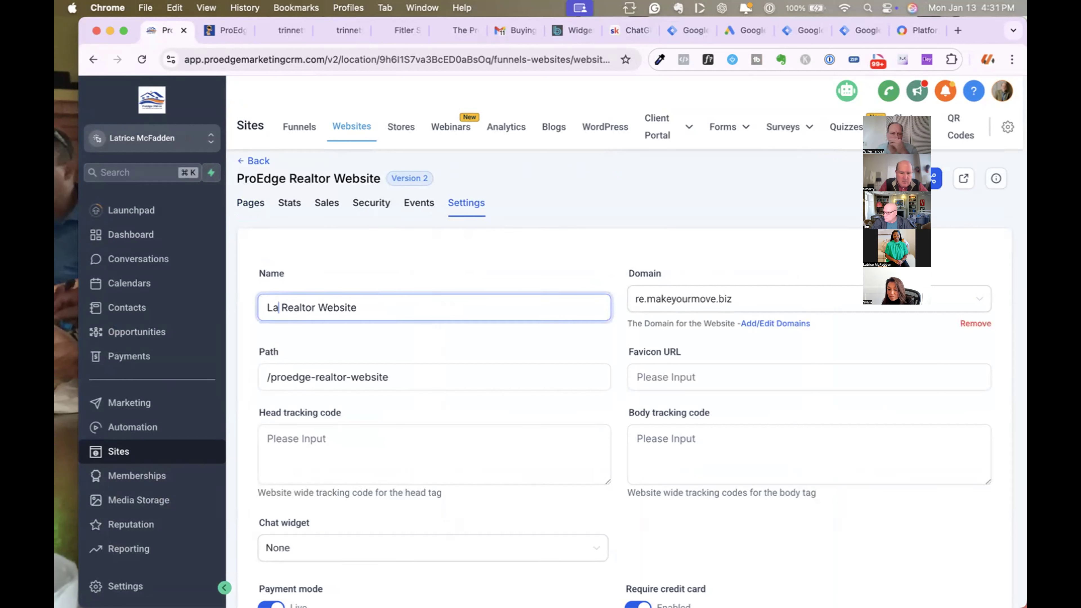
pyautogui.write('trice')
pyautogui.write("'s")
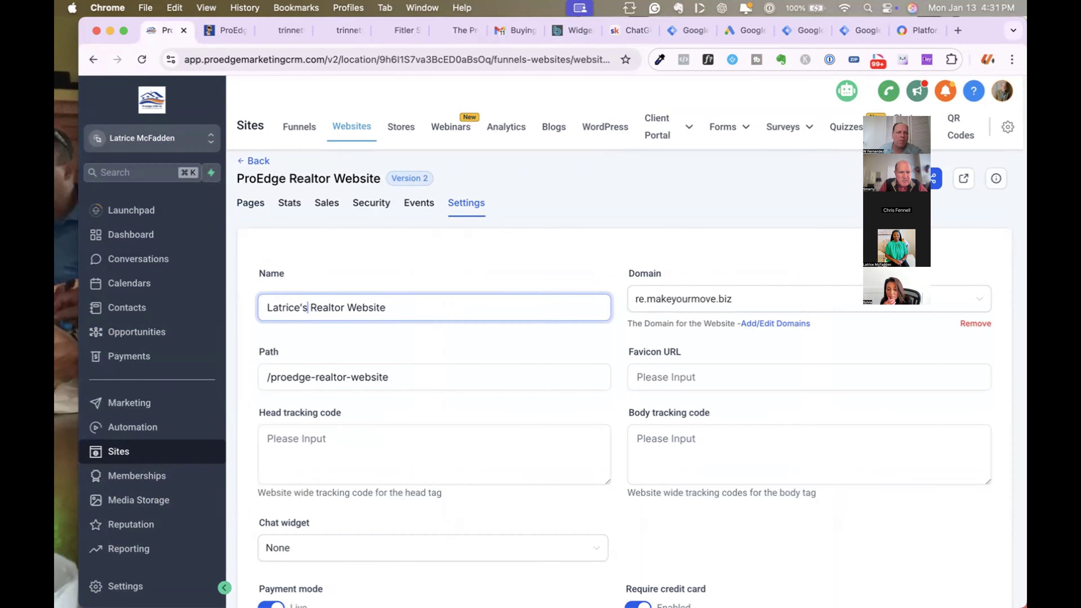
pyautogui.scroll(-5, 707, 511)
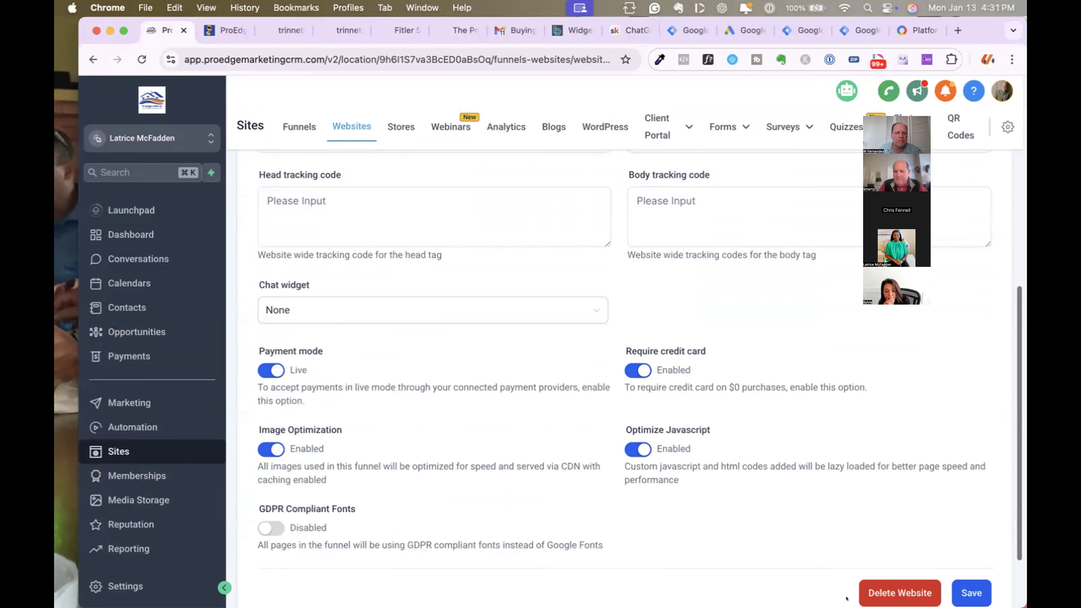
pyautogui.click(972, 593)
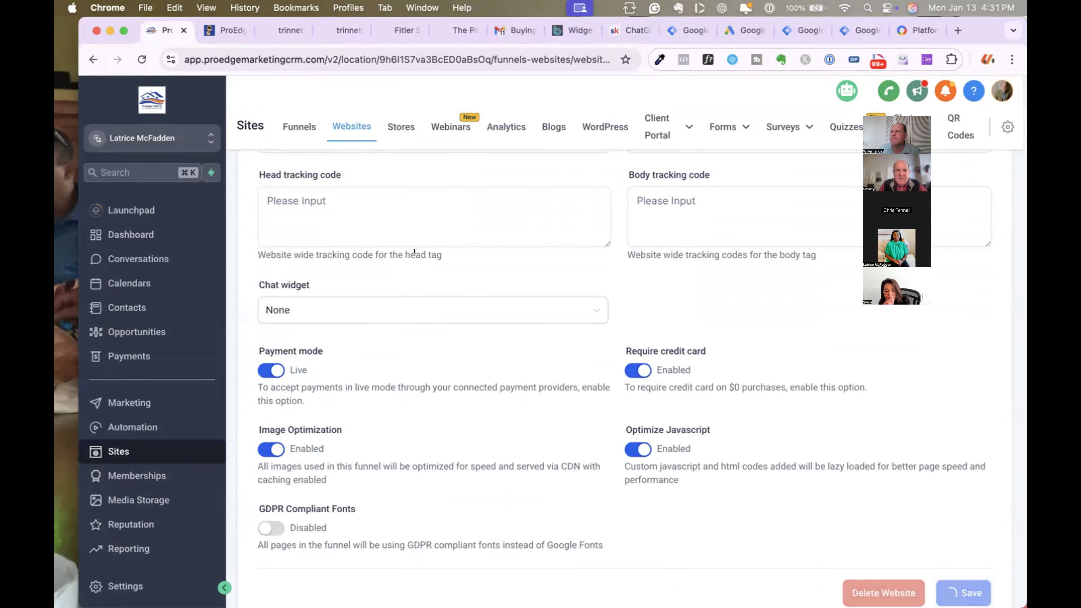
pyautogui.scroll(5, 275, 191)
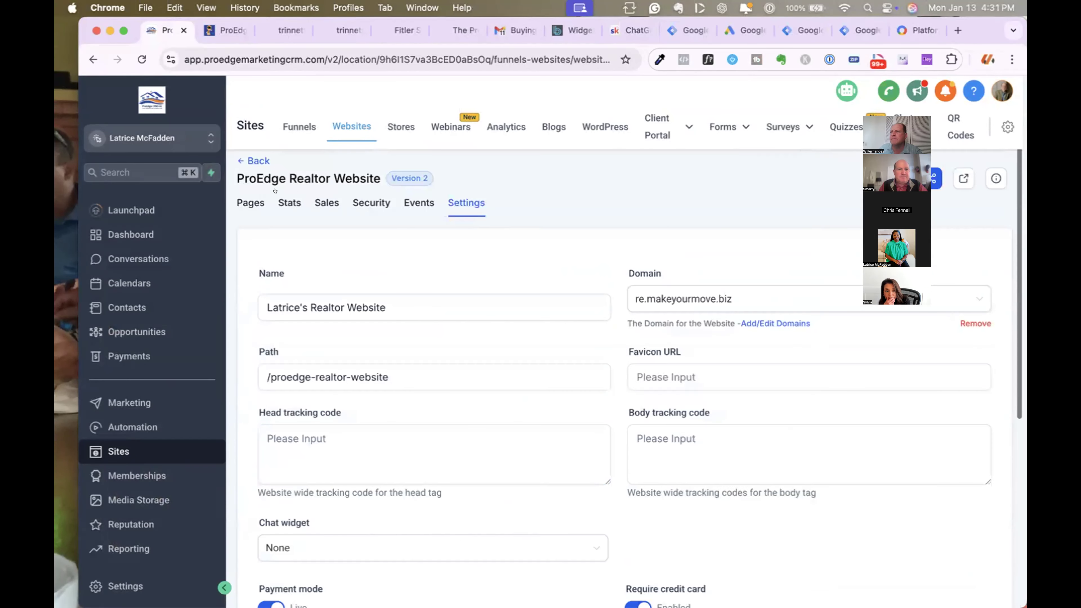
# Step: Return to the websites list and show where the renamed realtor website sits inside the ProEdge Templates folder
pyautogui.click(241, 160)
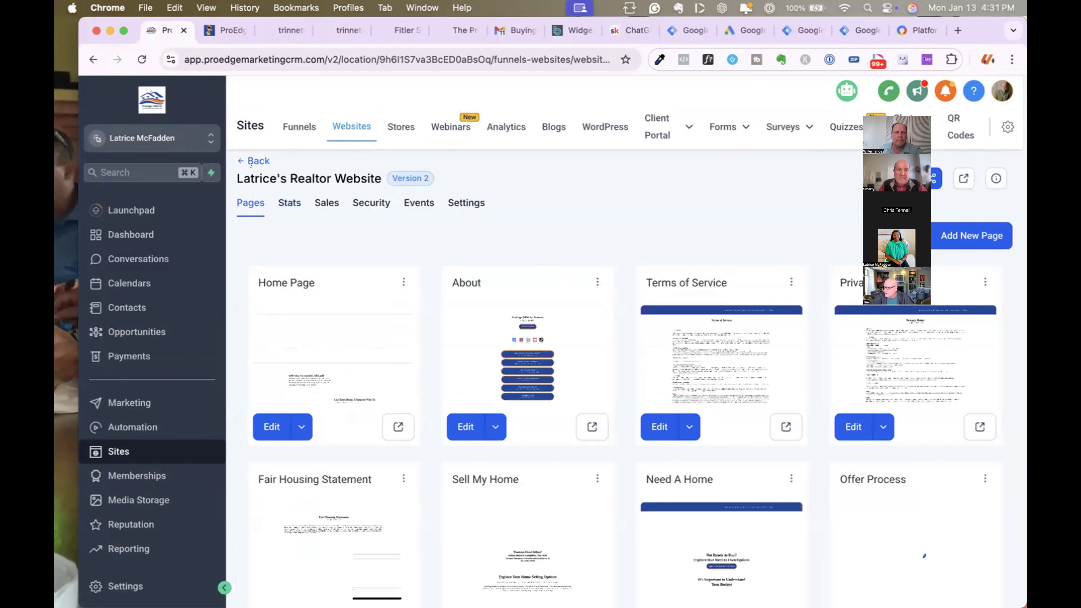
pyautogui.click(241, 159)
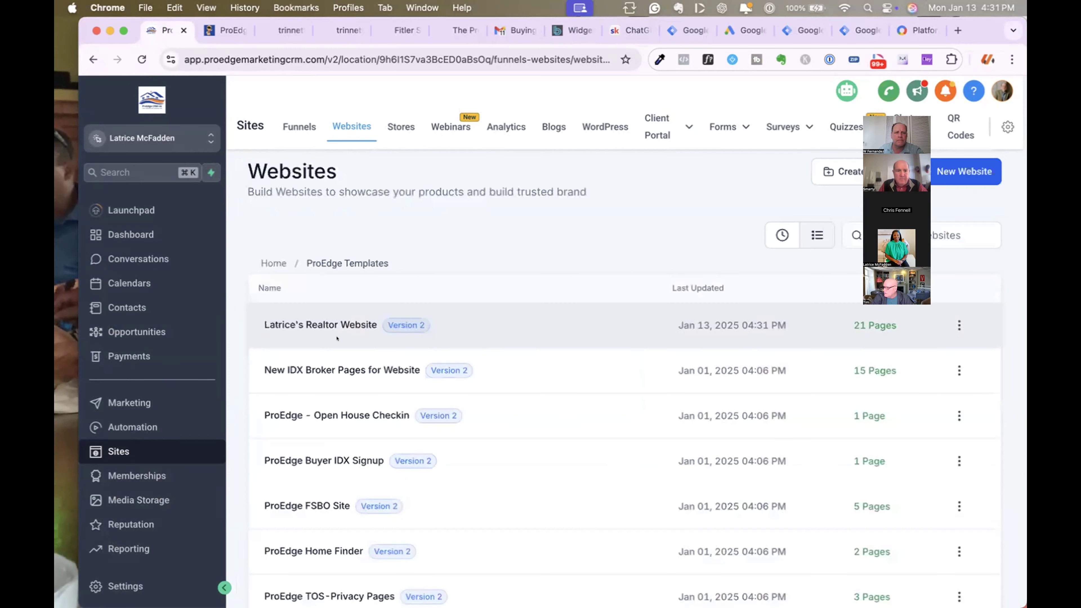
pyautogui.click(257, 257)
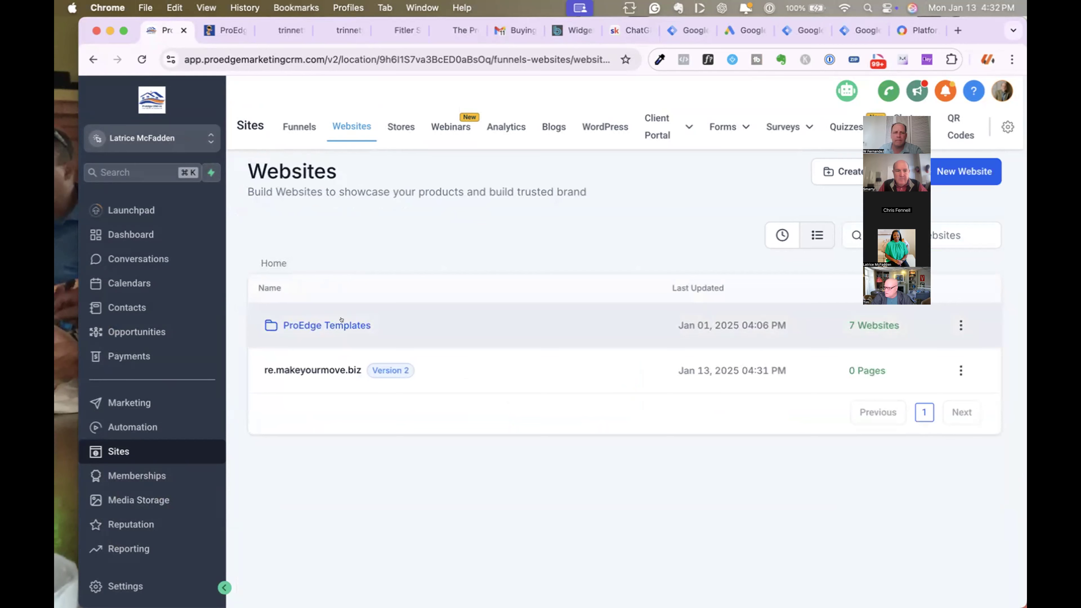
pyautogui.click(342, 319)
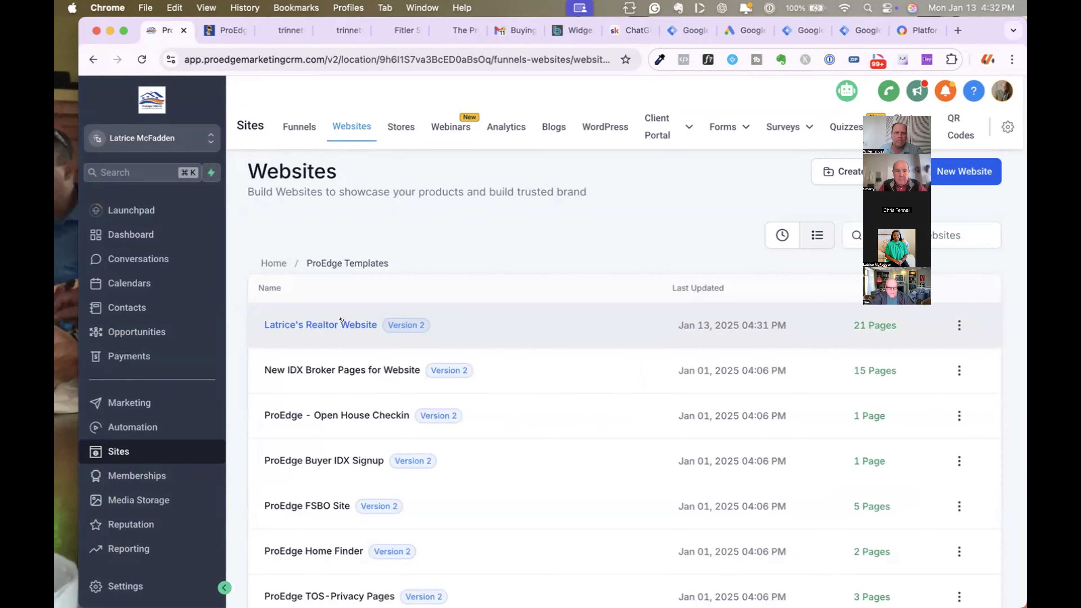
pyautogui.scroll(-3, 341, 320)
pyautogui.scroll(3, 341, 320)
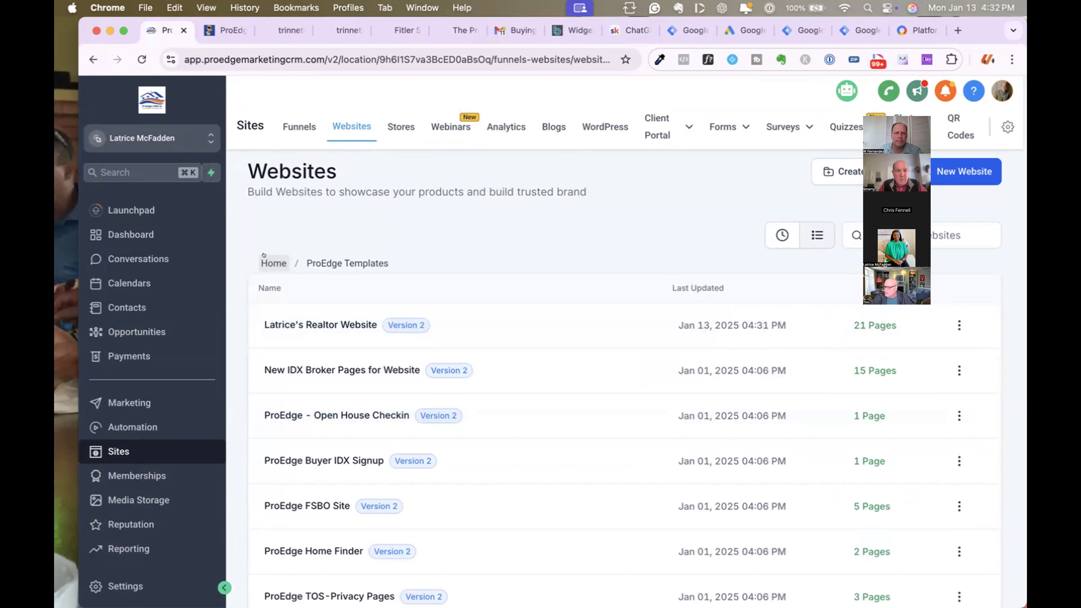
pyautogui.click(274, 260)
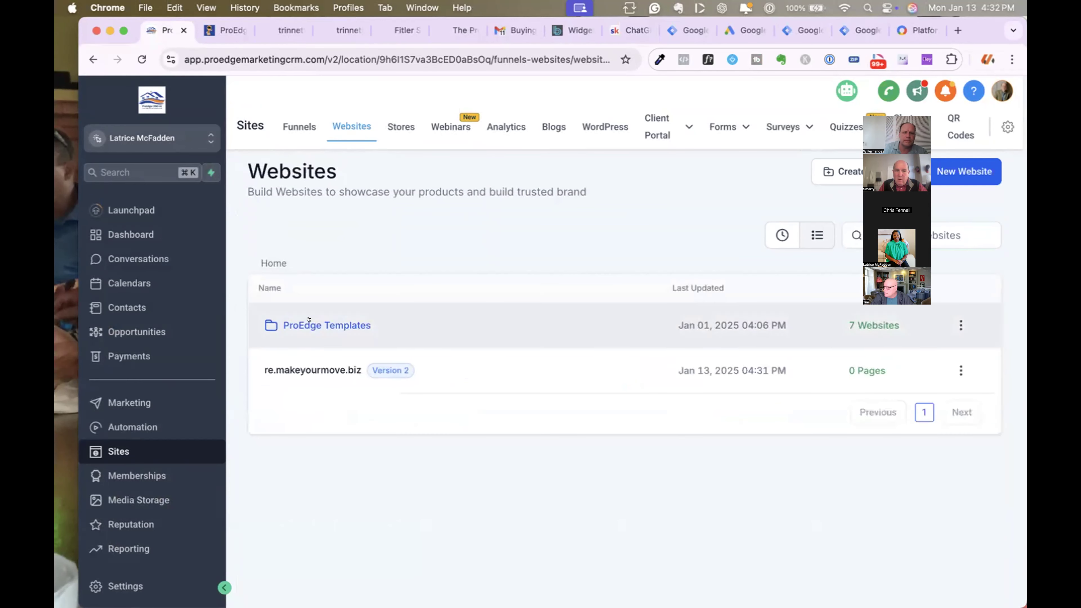
pyautogui.click(309, 318)
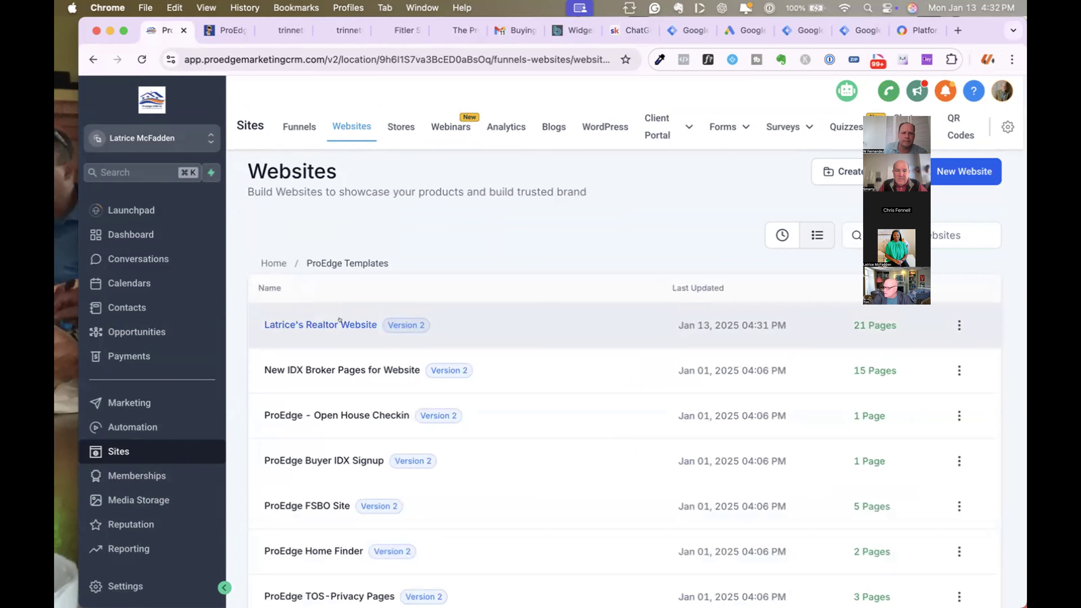
# Step: Open the renamed realtor website's settings and place the cursor in its head tracking code field
pyautogui.click(359, 325)
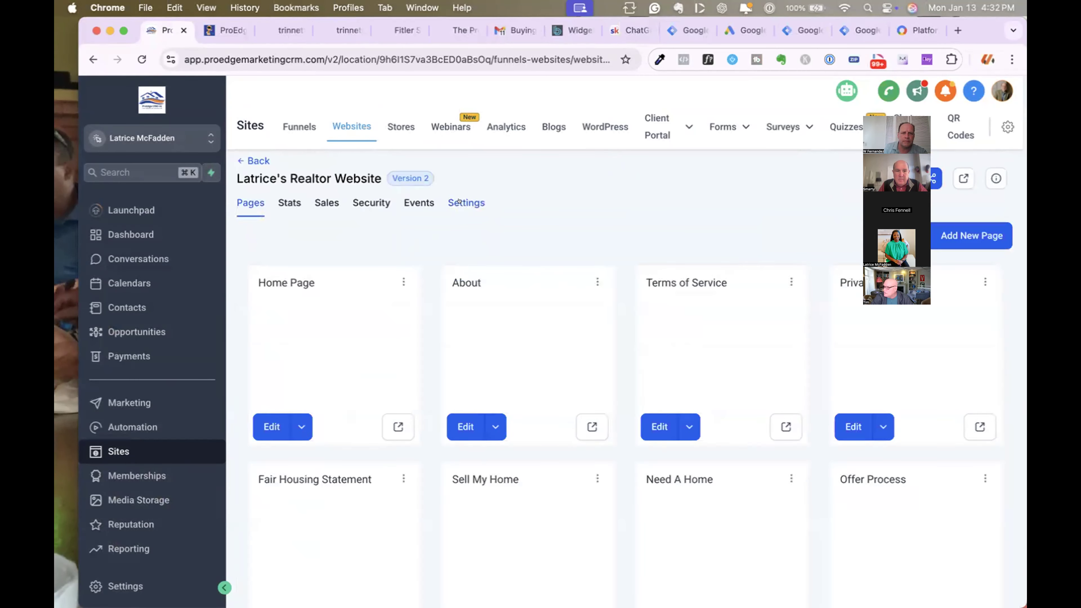
pyautogui.click(459, 202)
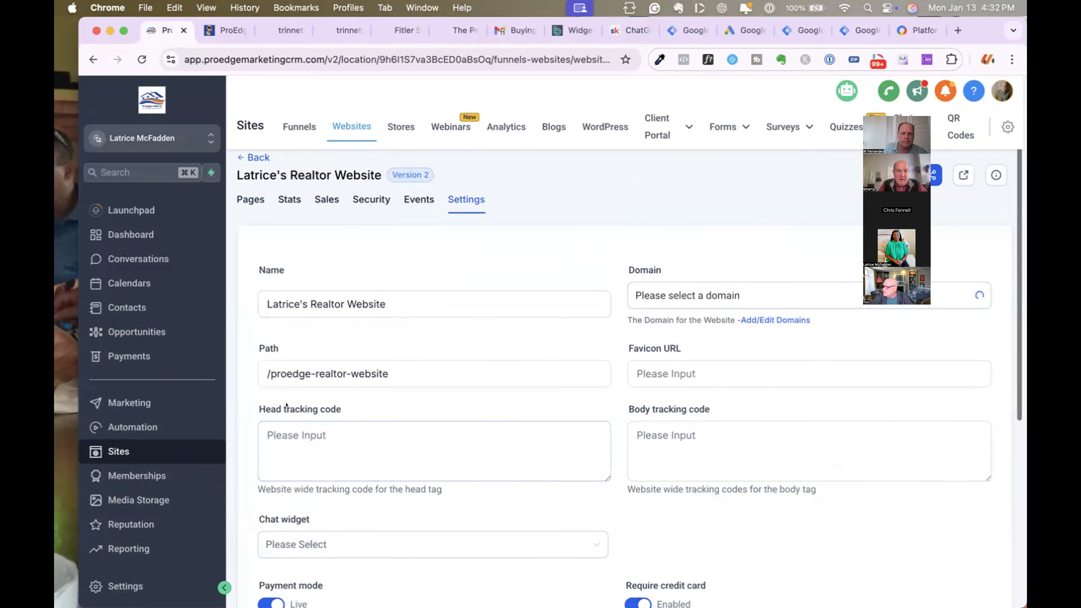
pyautogui.click(459, 436)
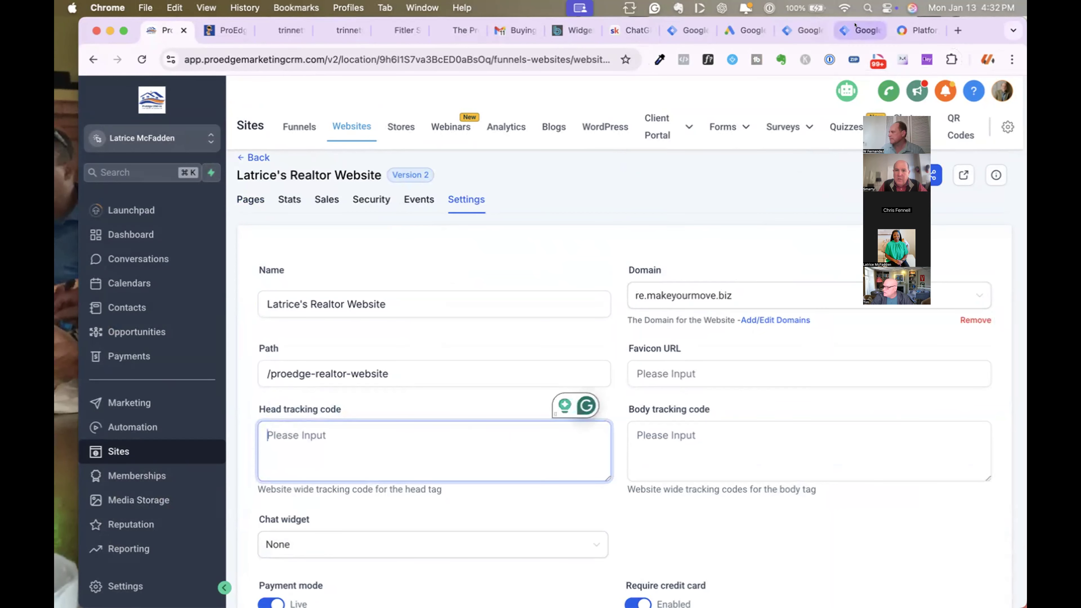
# Step: Switch to Tag Manager, copy the head snippet from the smartytherealtor.com container's installation instructions, and close the instructions
pyautogui.click(855, 27)
pyautogui.click(631, 340)
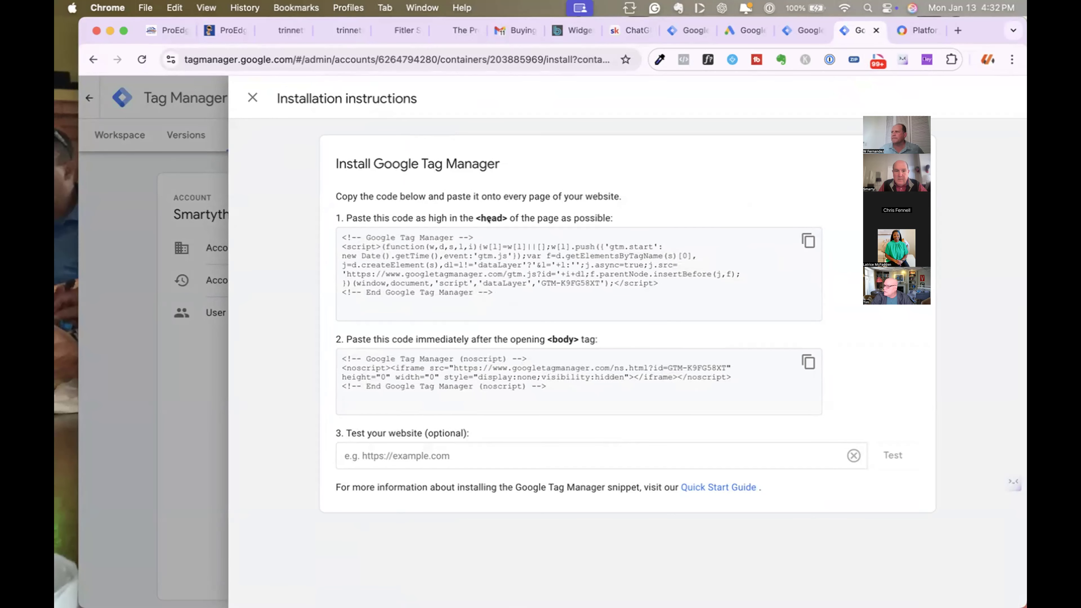
pyautogui.click(805, 238)
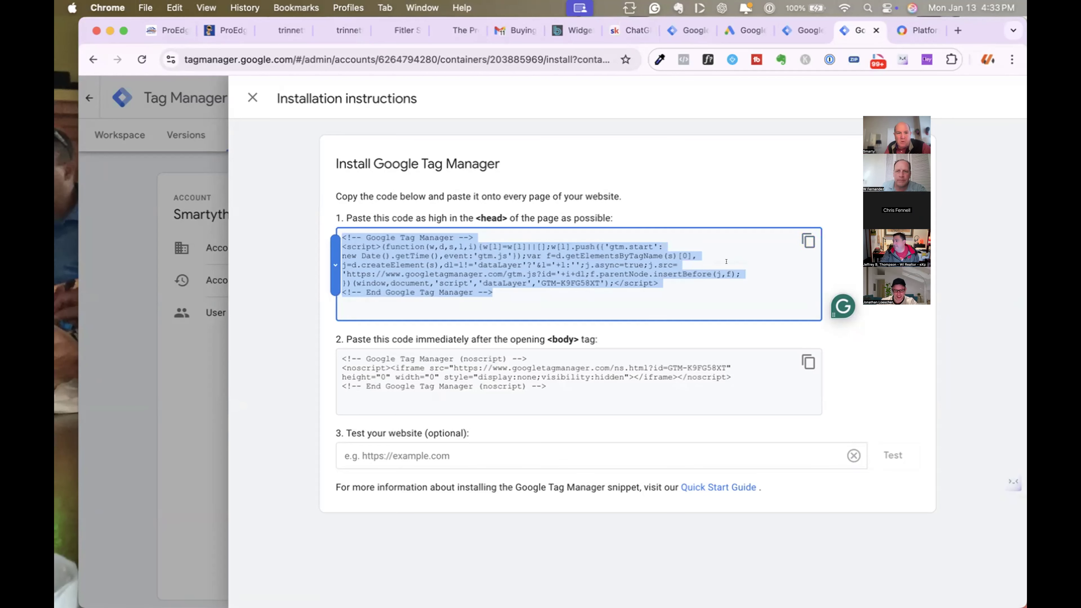
pyautogui.click(252, 97)
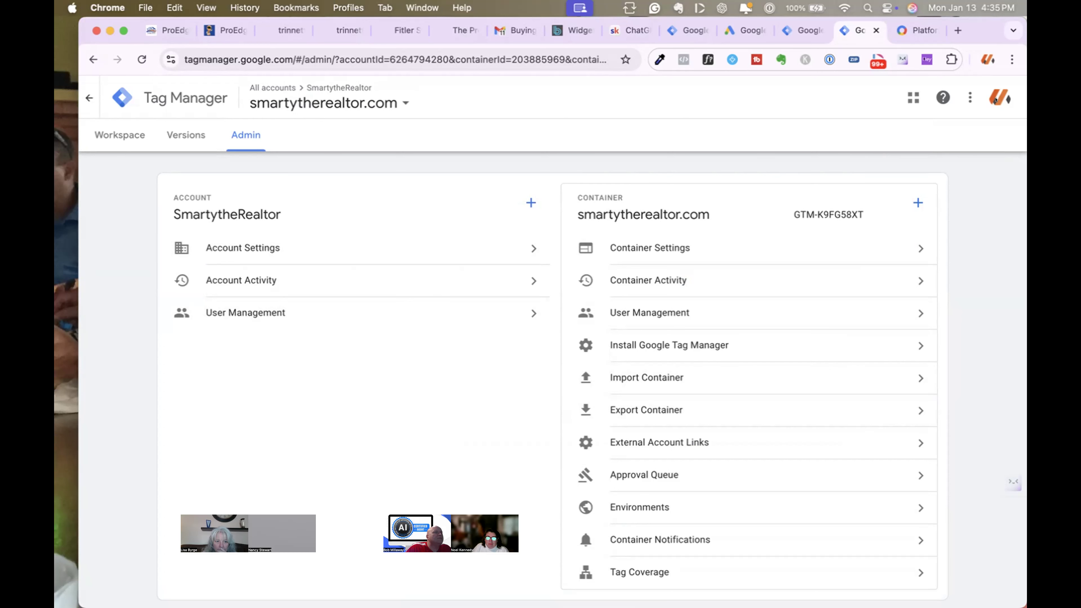
# Step: Switch Tag Manager to the SmartytheRealtor Google login and check which Tag Manager accounts it can access
pyautogui.click(996, 99)
pyautogui.click(912, 159)
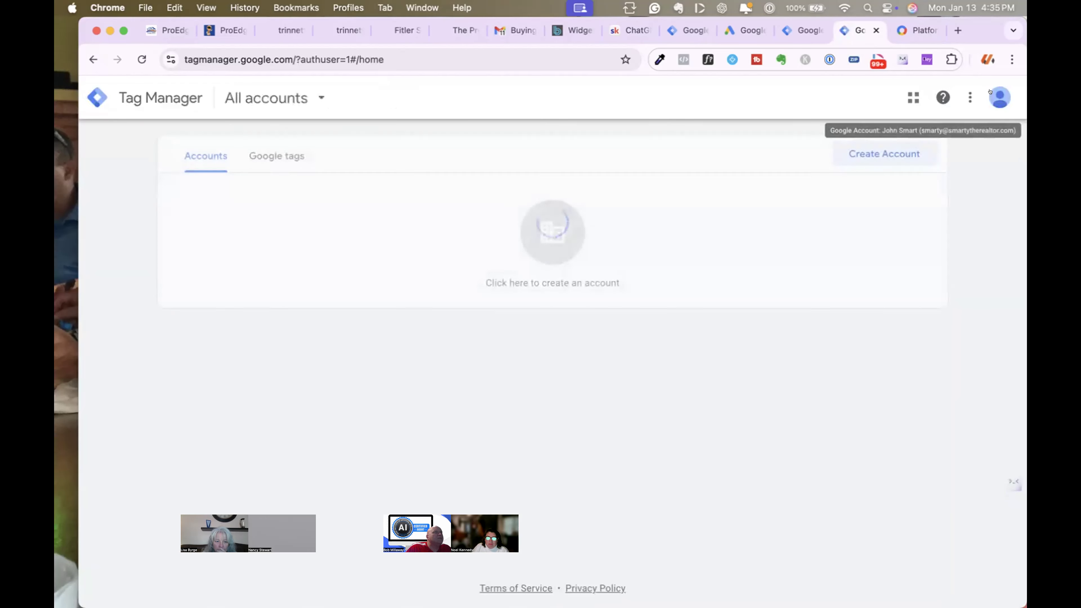
pyautogui.click(273, 98)
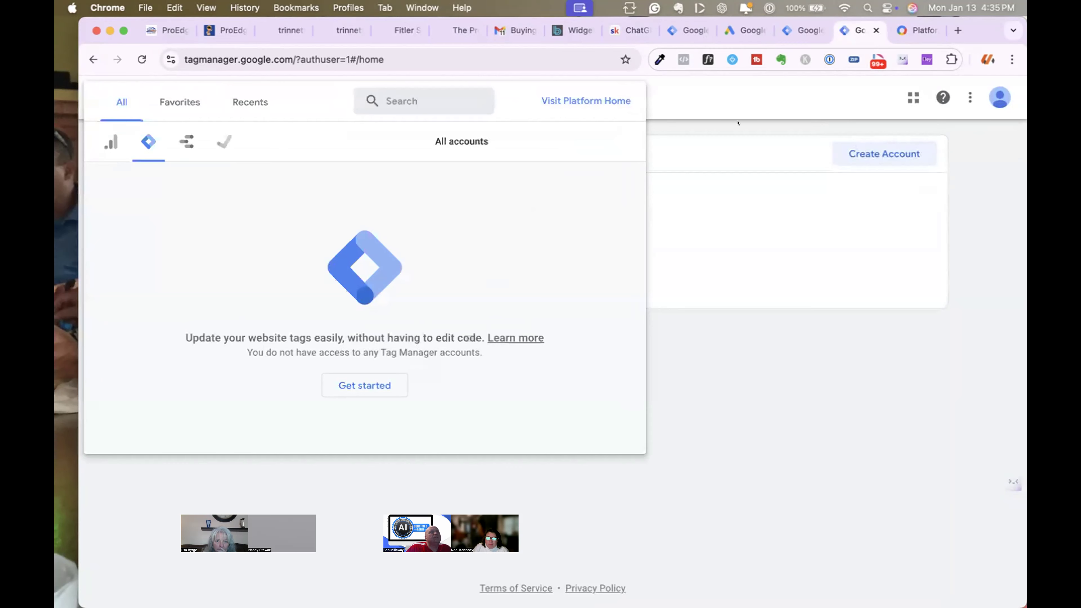
pyautogui.click(673, 104)
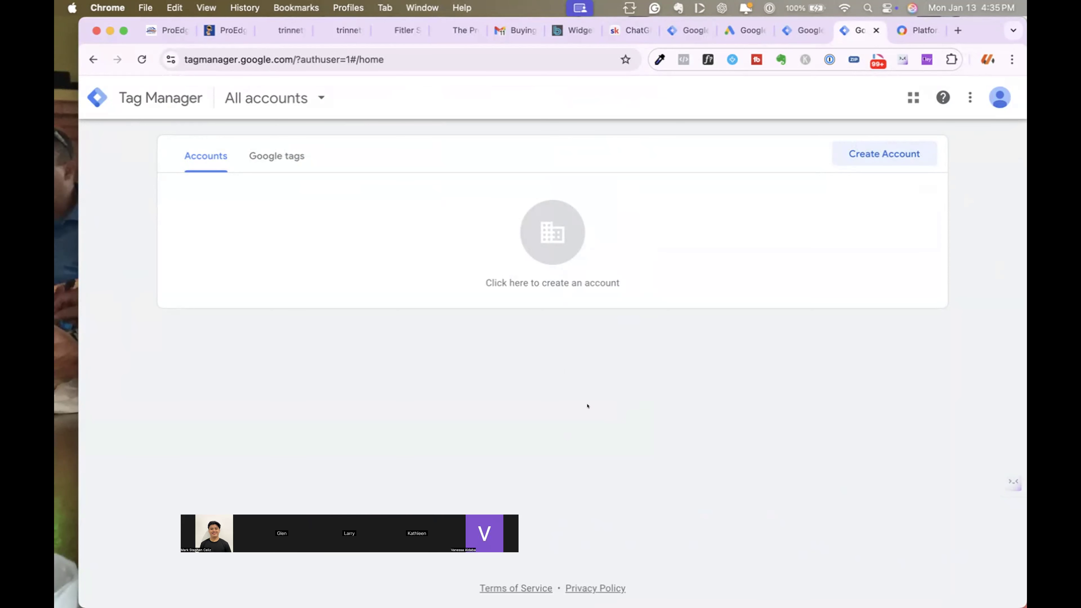
# Step: Compare the Tag Manager accounts under the ProEdge Marketing and SmartytheRealtor Google logins, ending on the ProEdge Marketing login
pyautogui.click(995, 95)
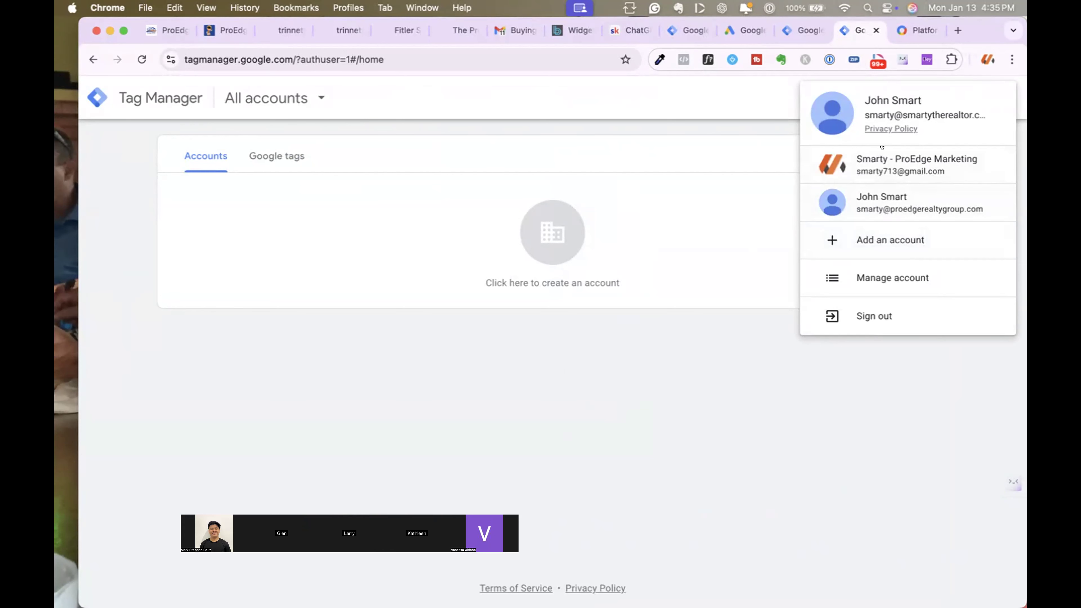
pyautogui.click(892, 166)
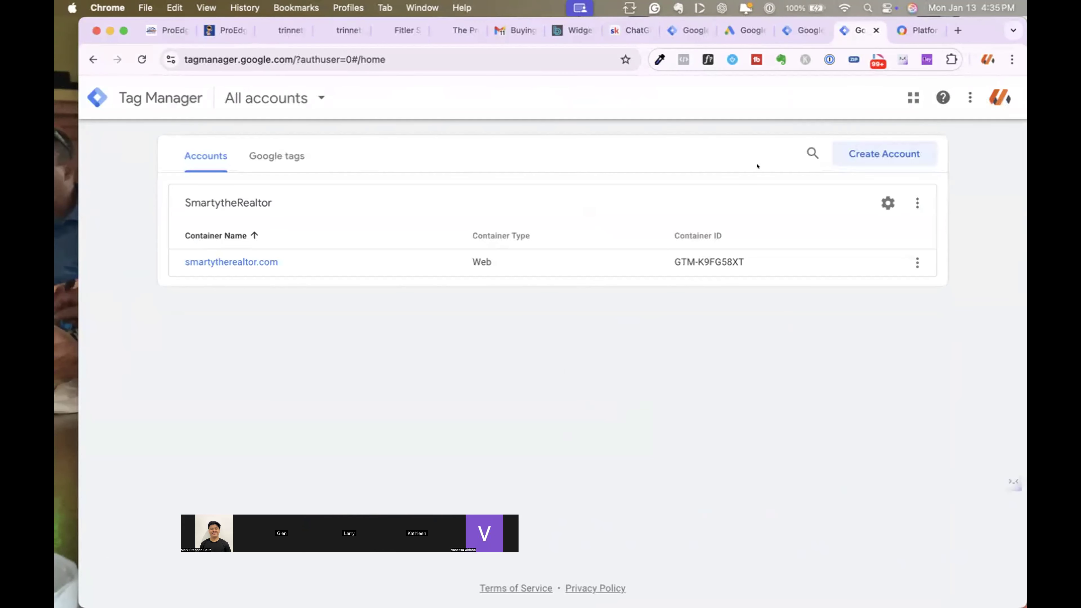
pyautogui.click(999, 97)
pyautogui.click(882, 162)
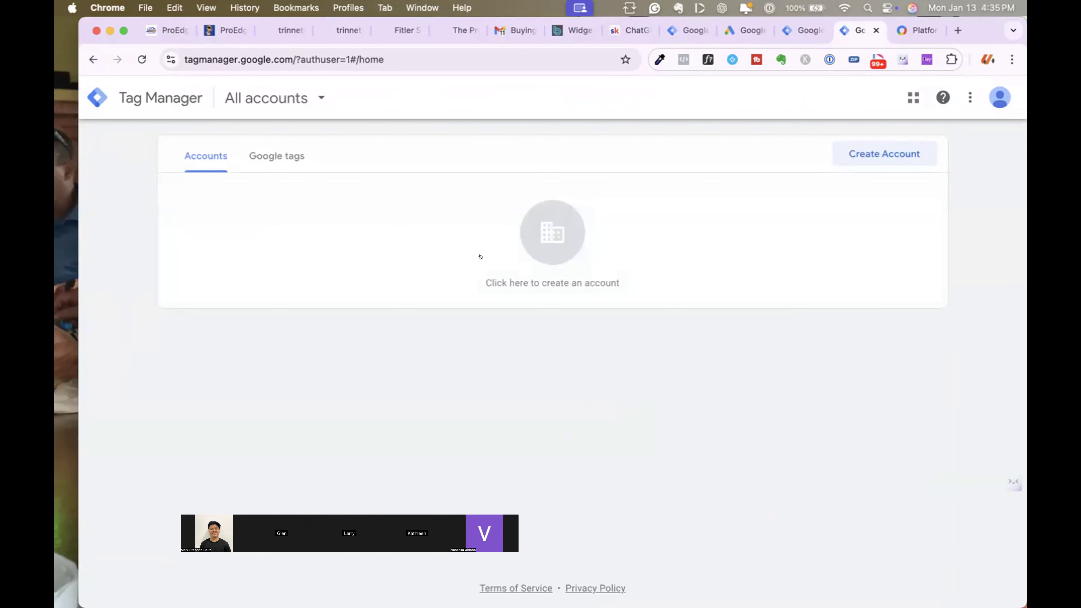
pyautogui.click(1000, 97)
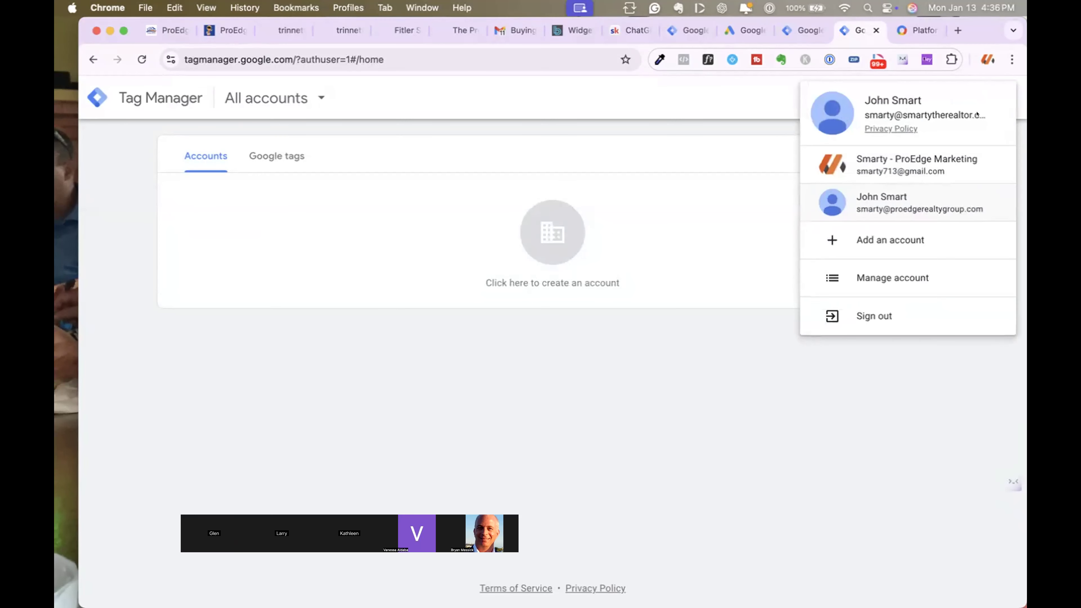
pyautogui.click(904, 159)
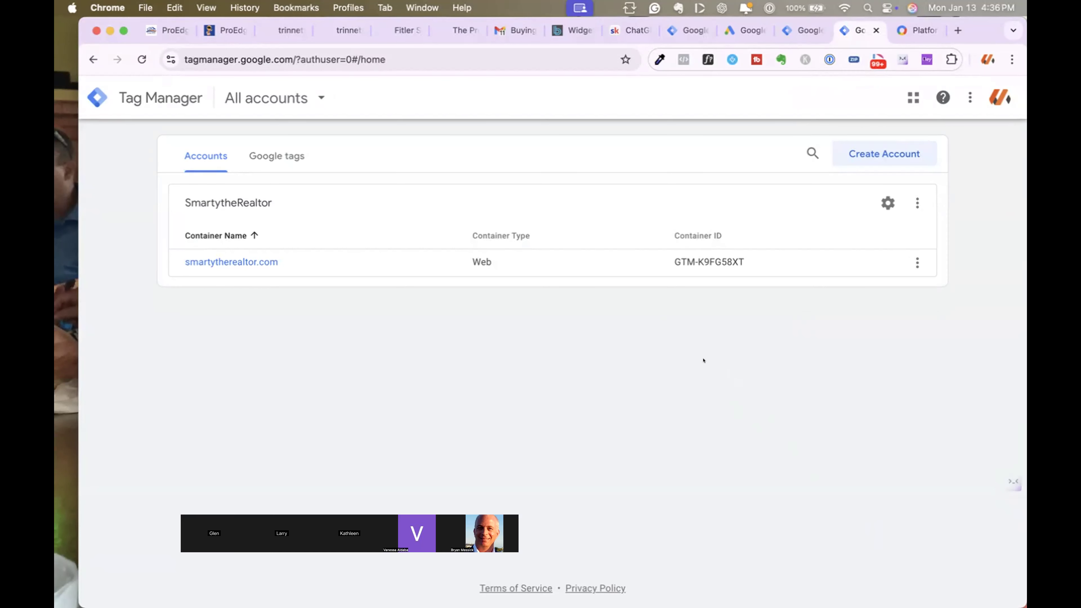
# Step: Compare the Google tags list with the accounts list in Tag Manager, ending on the accounts list
pyautogui.click(285, 156)
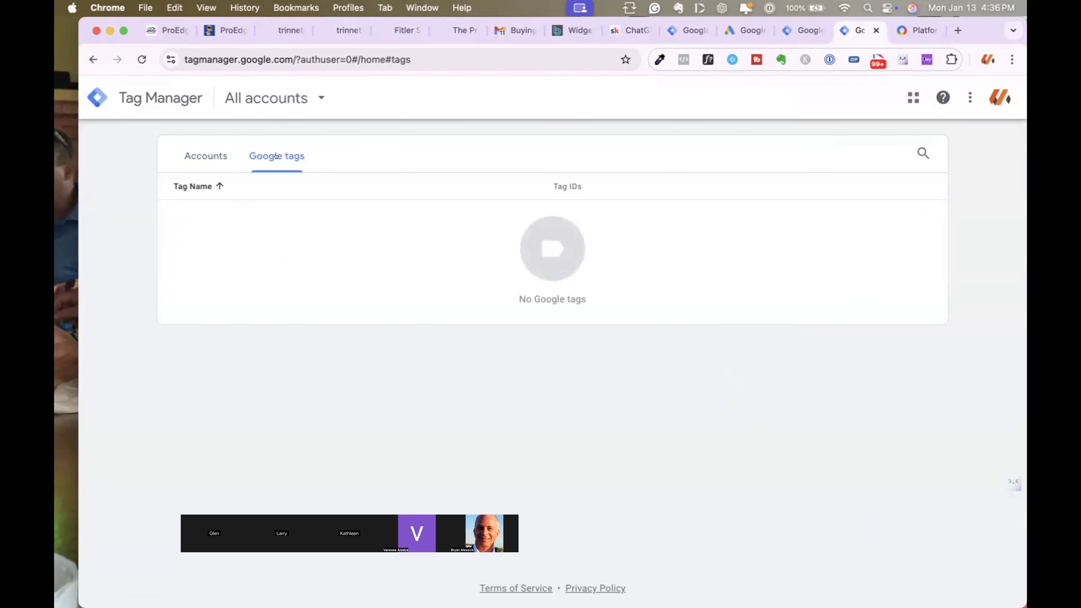
pyautogui.click(209, 157)
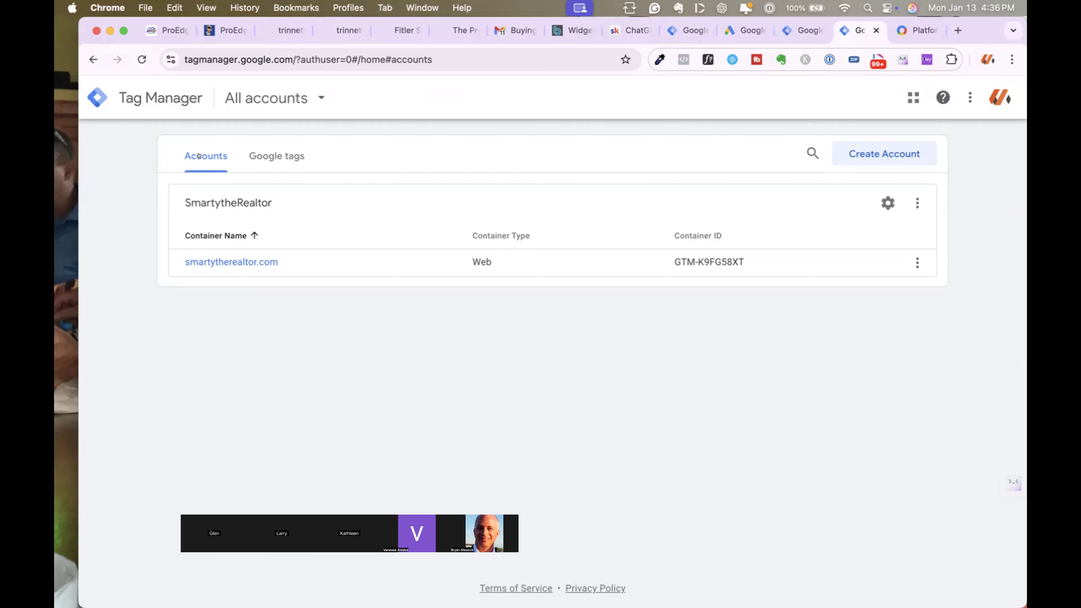
pyautogui.click(265, 146)
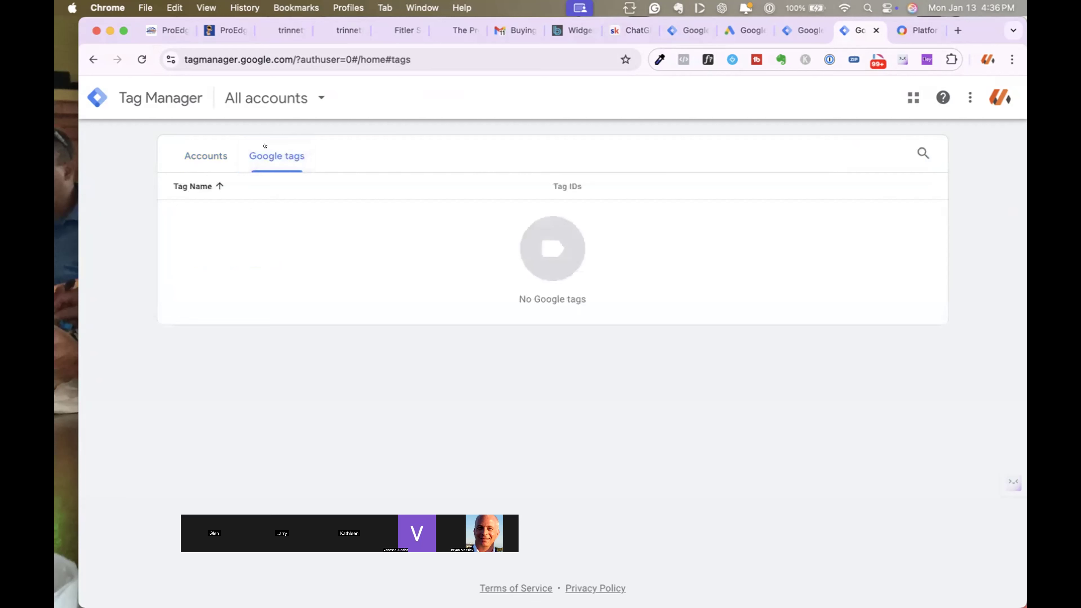
pyautogui.click(200, 147)
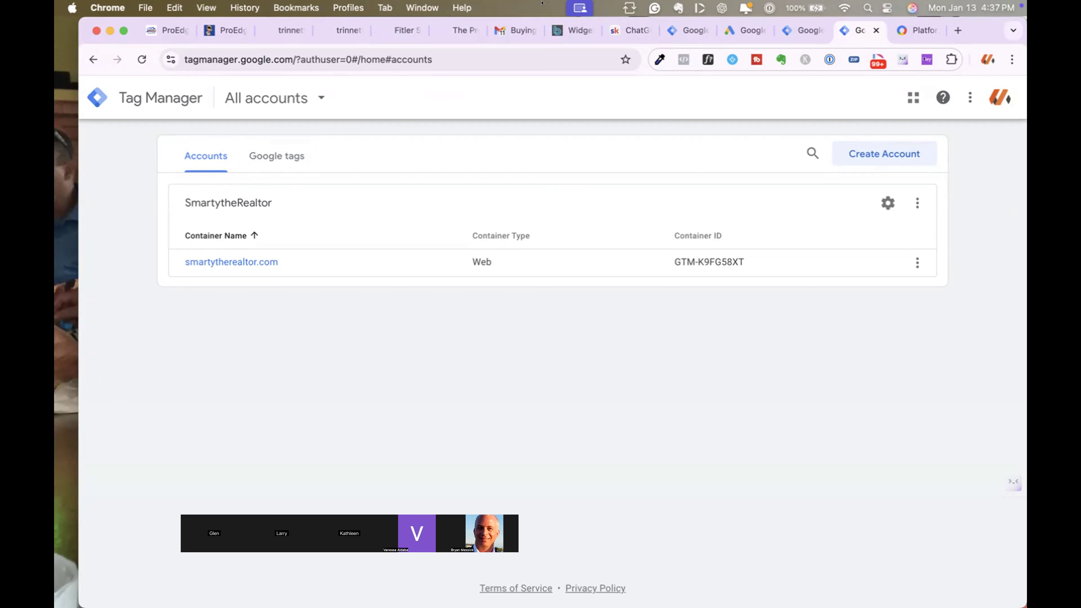
pyautogui.moveTo(704, 600)
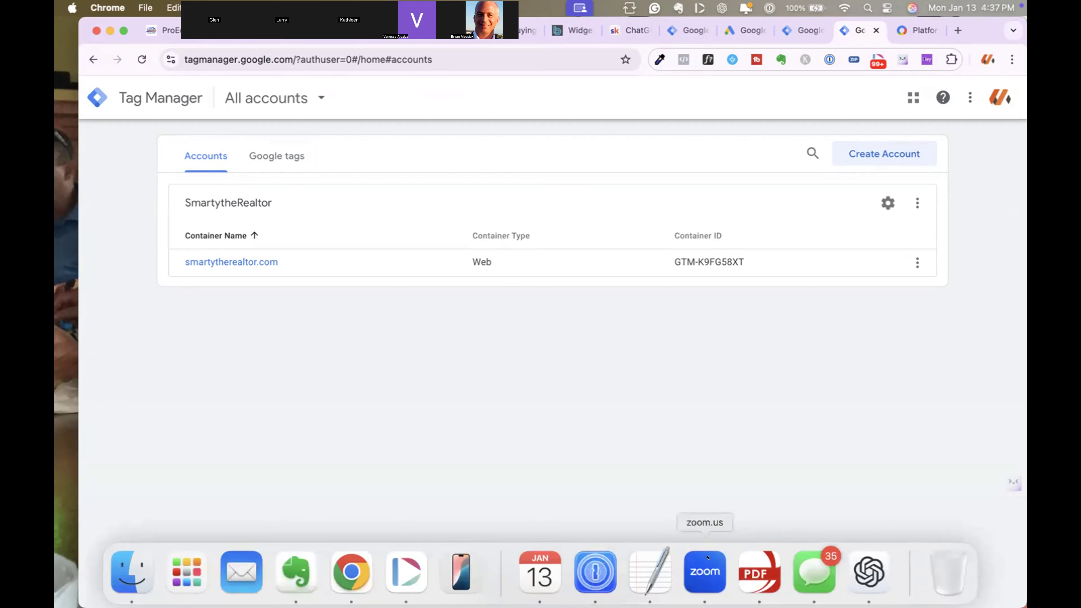
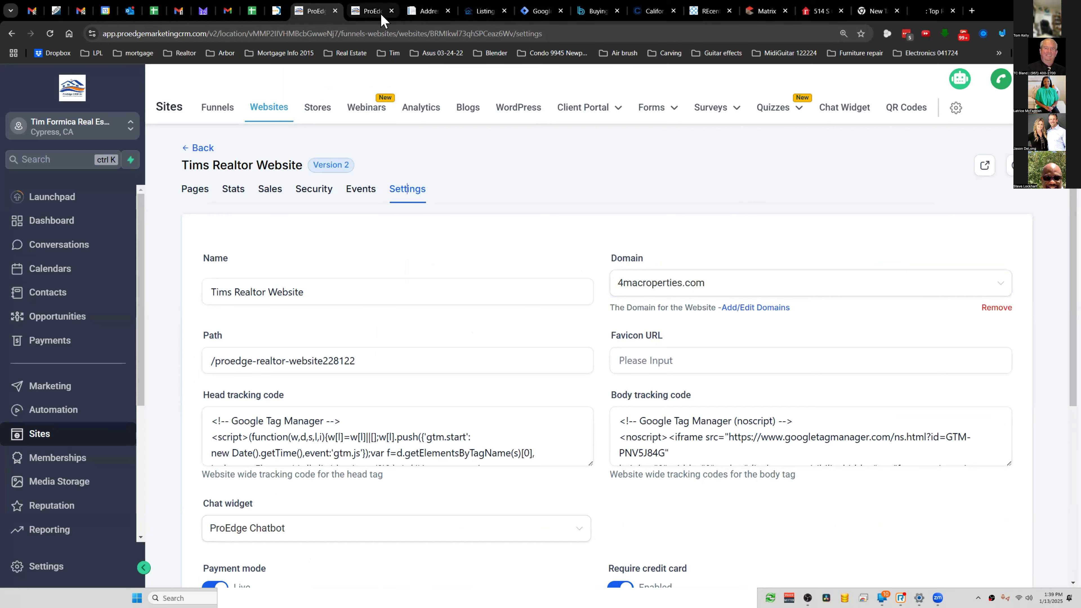
# Step: Open the 4macroperties.com website and browse its selling, buying and cash offer options
pyautogui.click(532, 13)
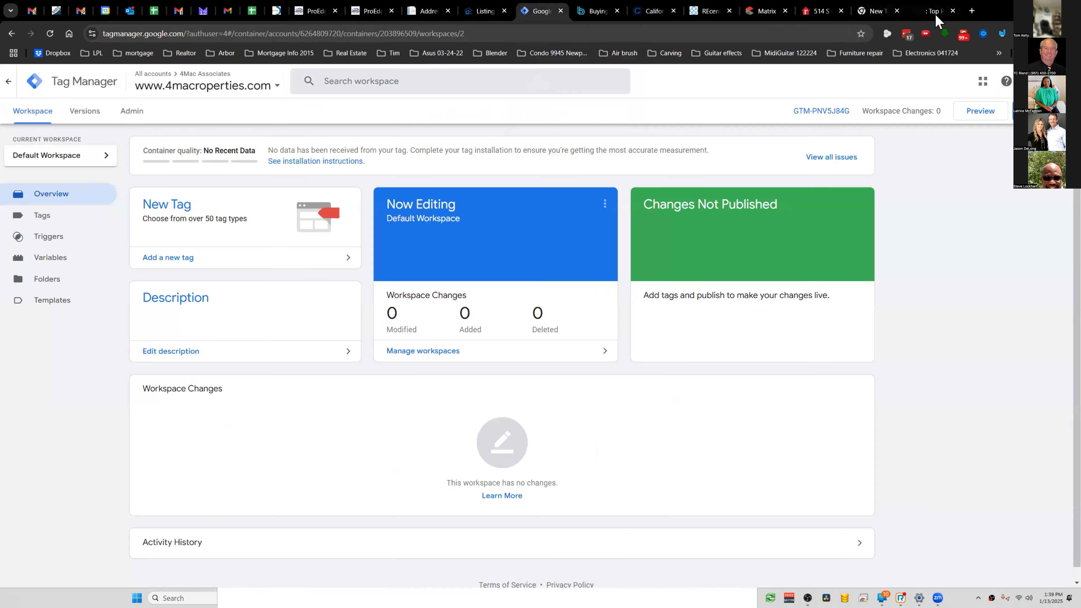
pyautogui.click(972, 10)
pyautogui.click(880, 13)
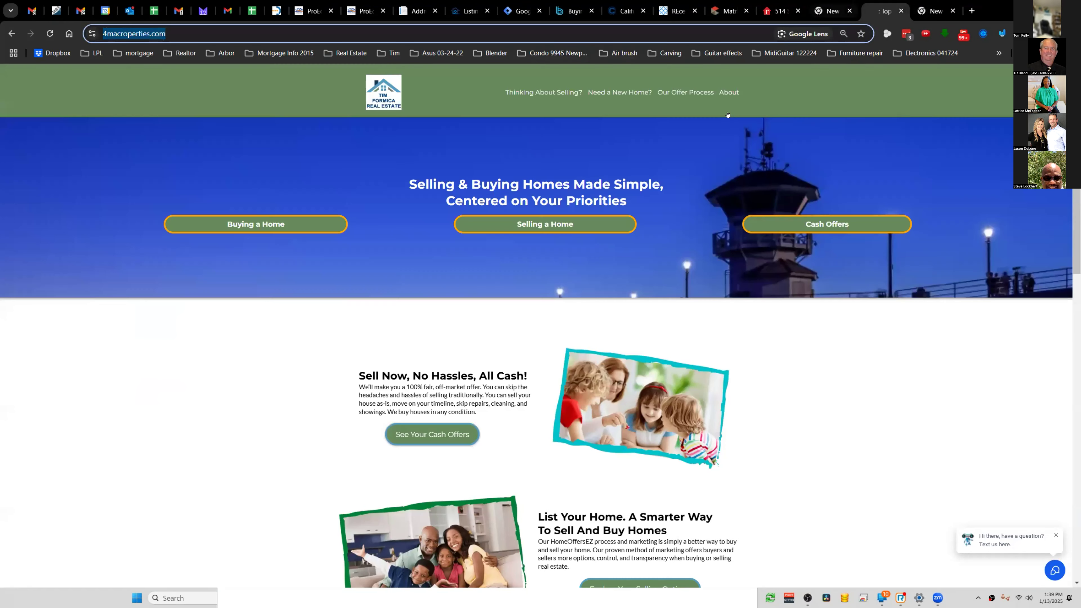
pyautogui.click(558, 222)
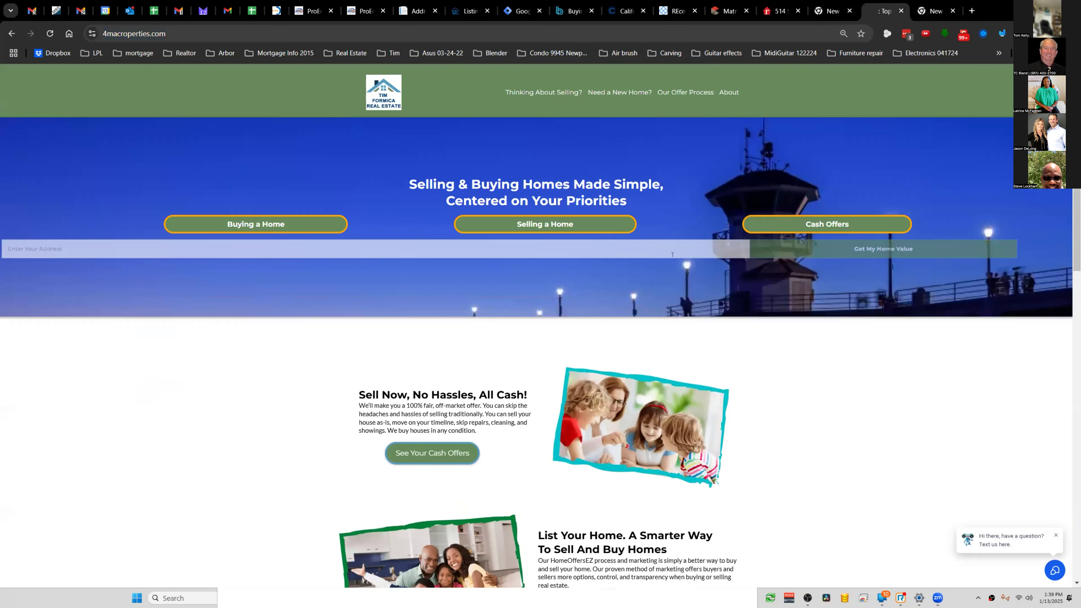
pyautogui.click(227, 226)
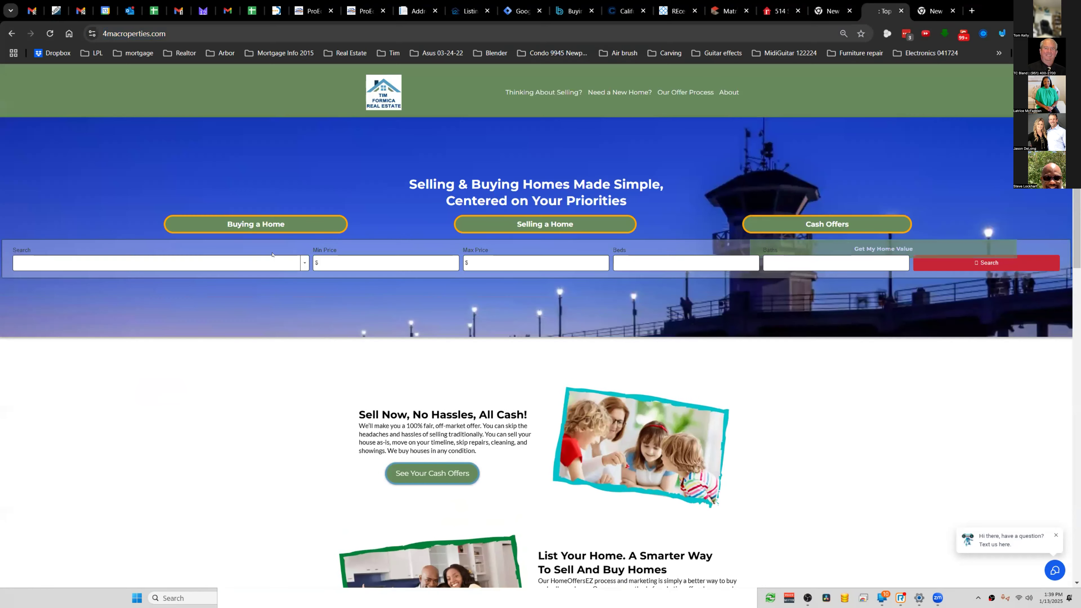
pyautogui.click(442, 475)
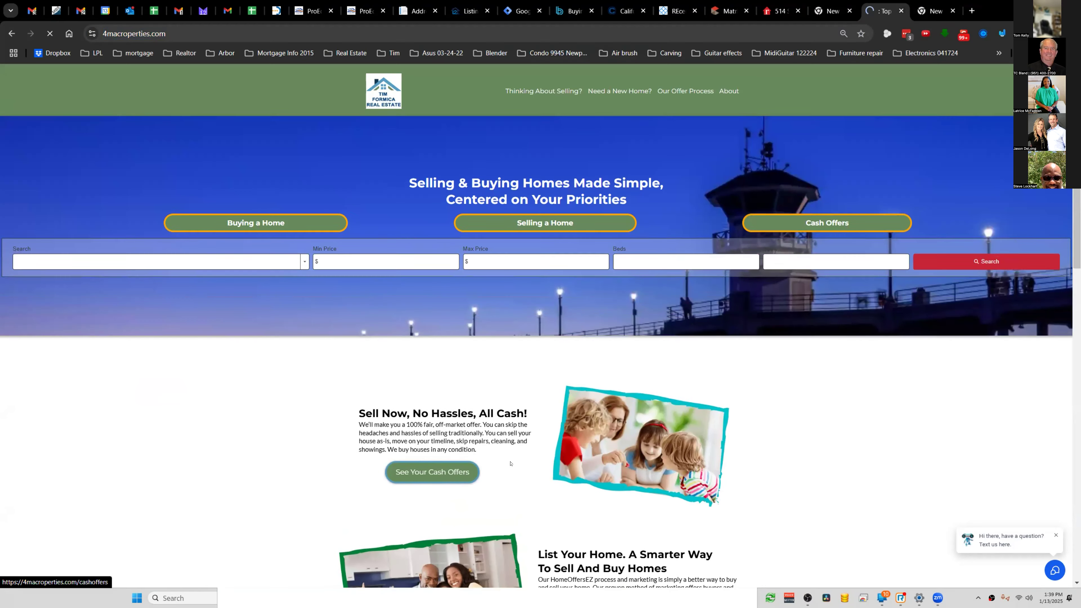
pyautogui.scroll(-7, 489, 435)
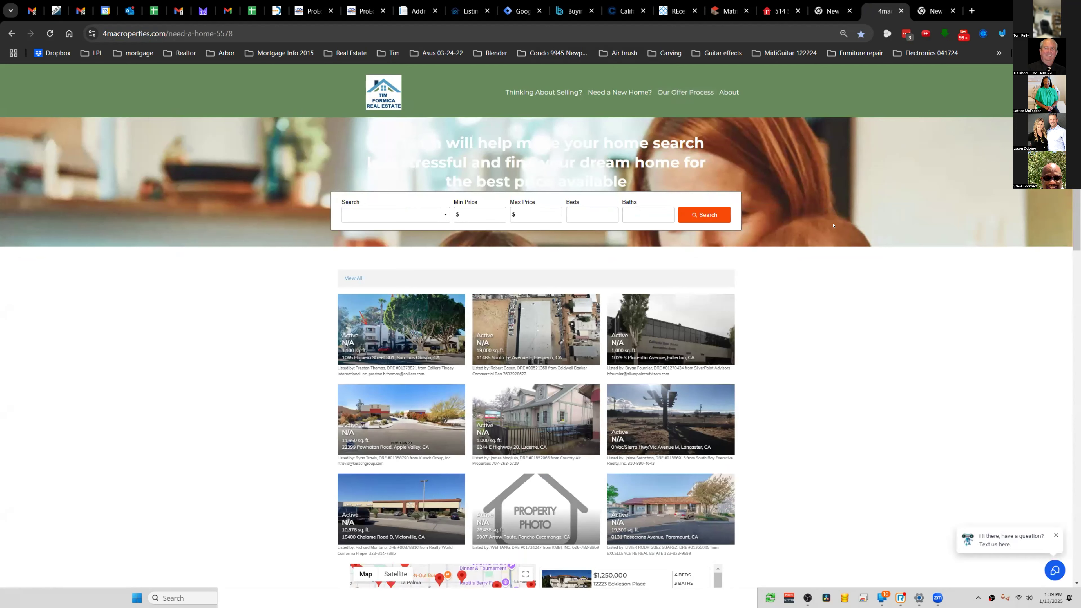
pyautogui.click(515, 12)
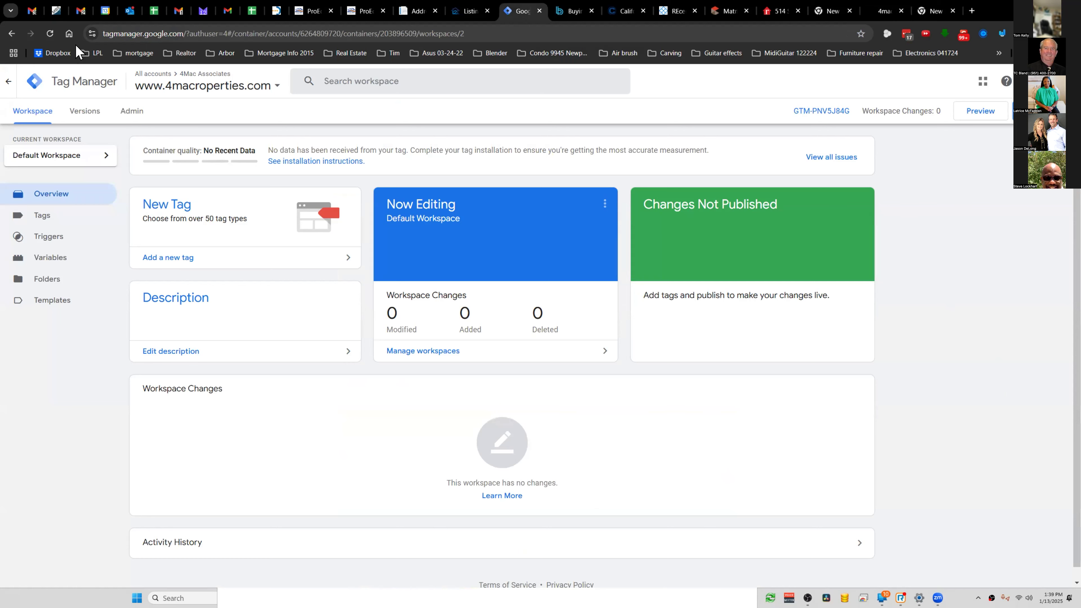
pyautogui.click(49, 34)
pyautogui.click(835, 157)
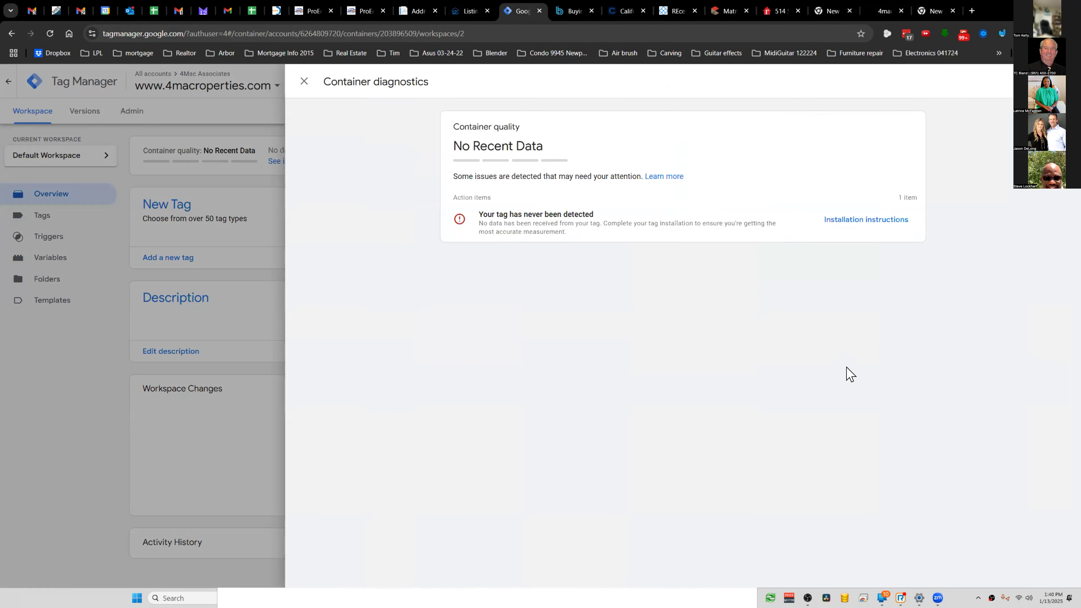
pyautogui.click(866, 219)
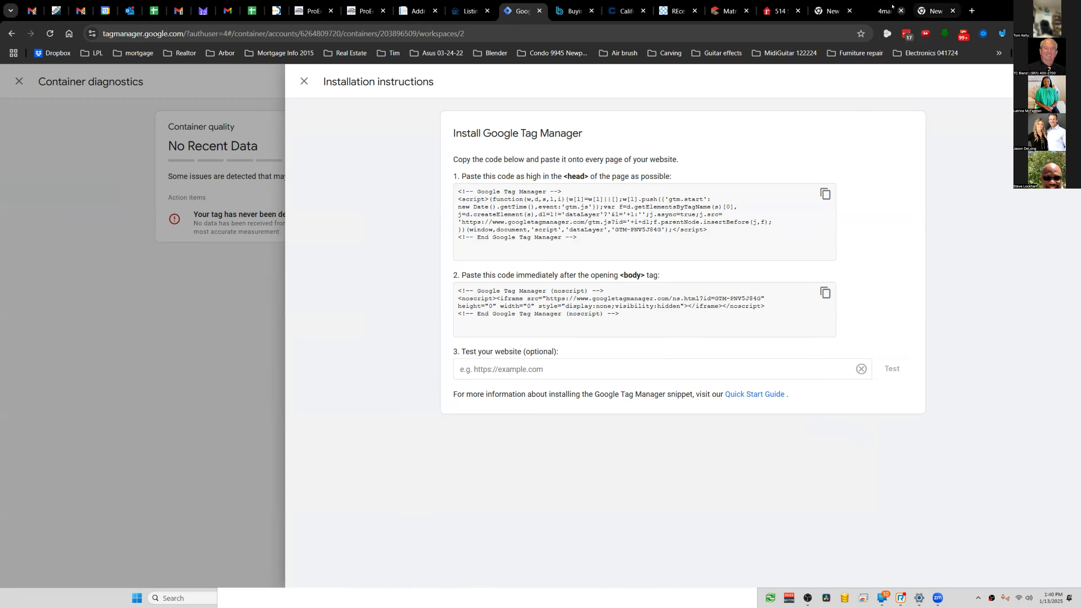
pyautogui.click(885, 11)
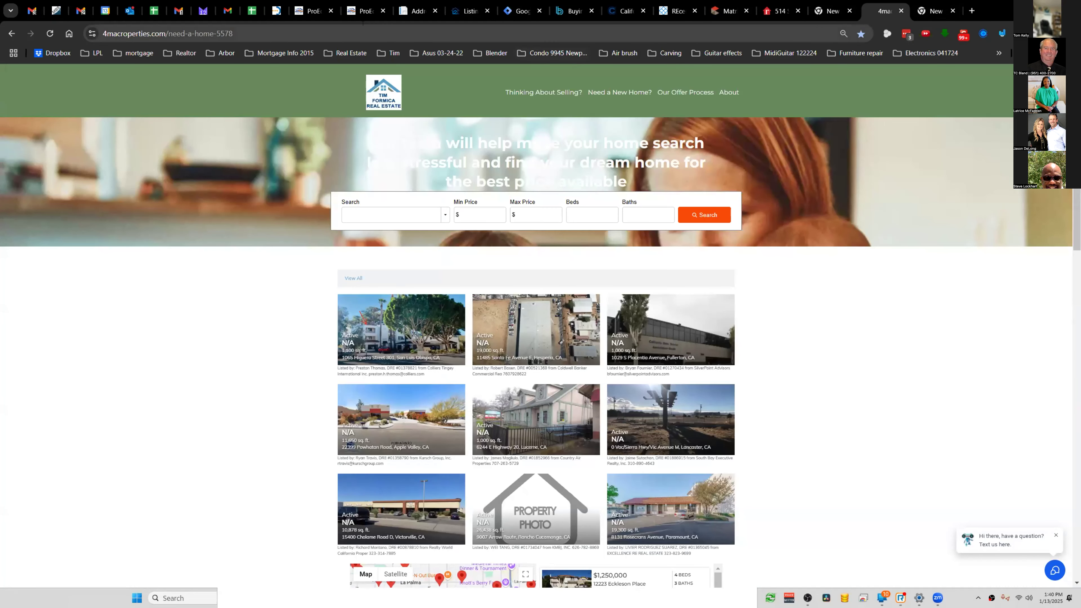
pyautogui.click(12, 33)
pyautogui.click(106, 33)
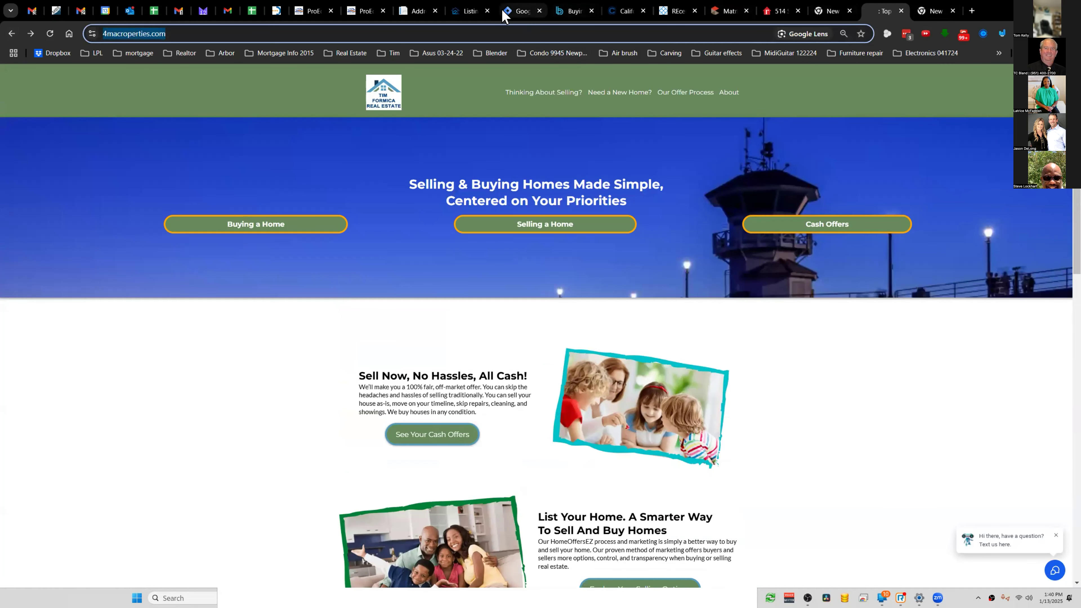
pyautogui.click(518, 11)
pyautogui.click(533, 374)
pyautogui.write('https://4macroperties.com/')
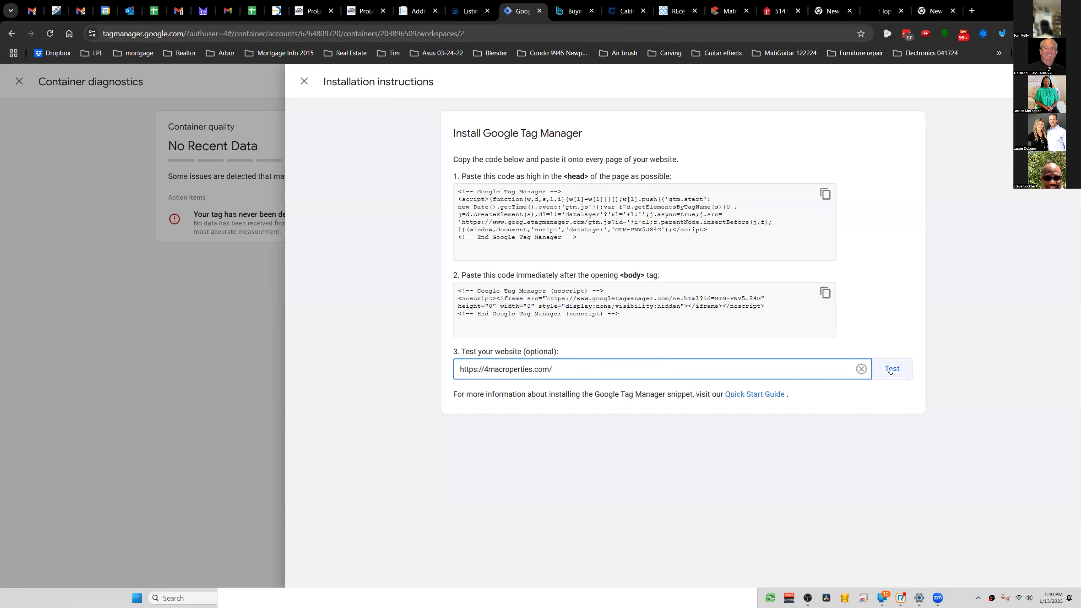
pyautogui.click(891, 369)
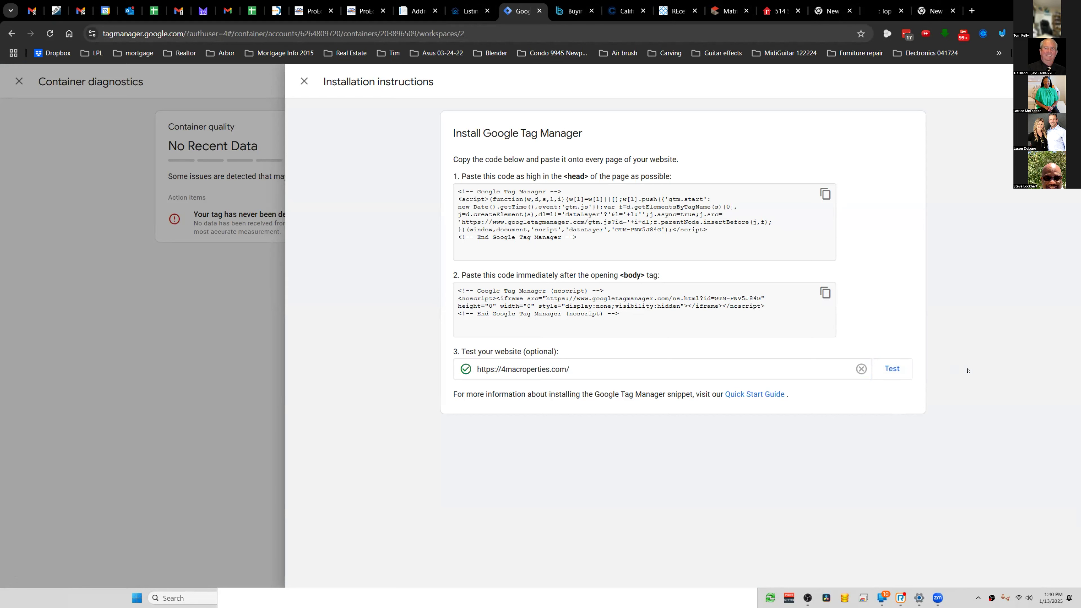
pyautogui.click(178, 356)
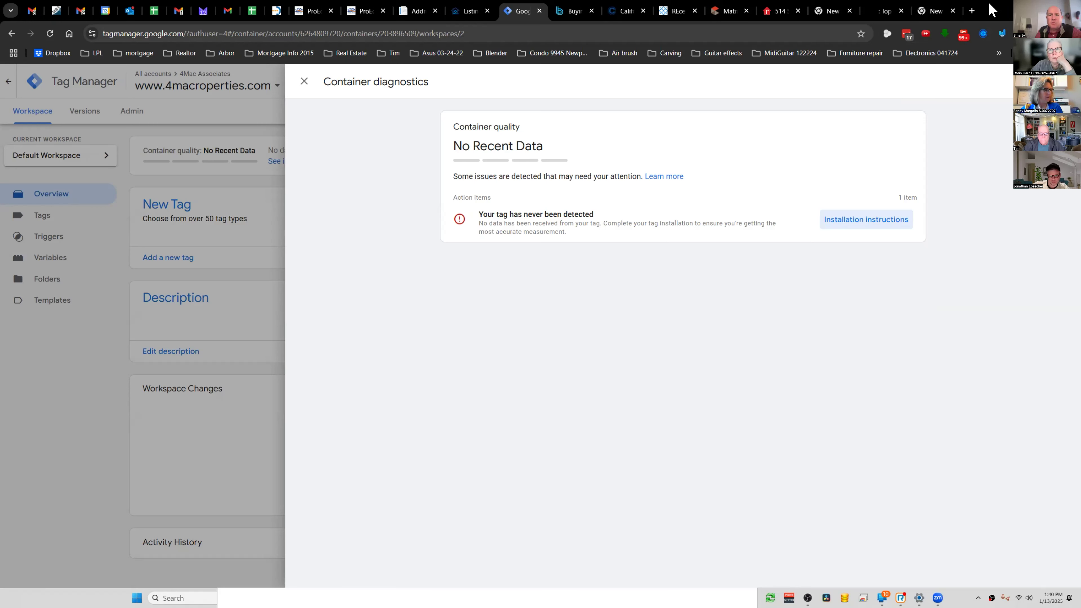
pyautogui.click(1032, 8)
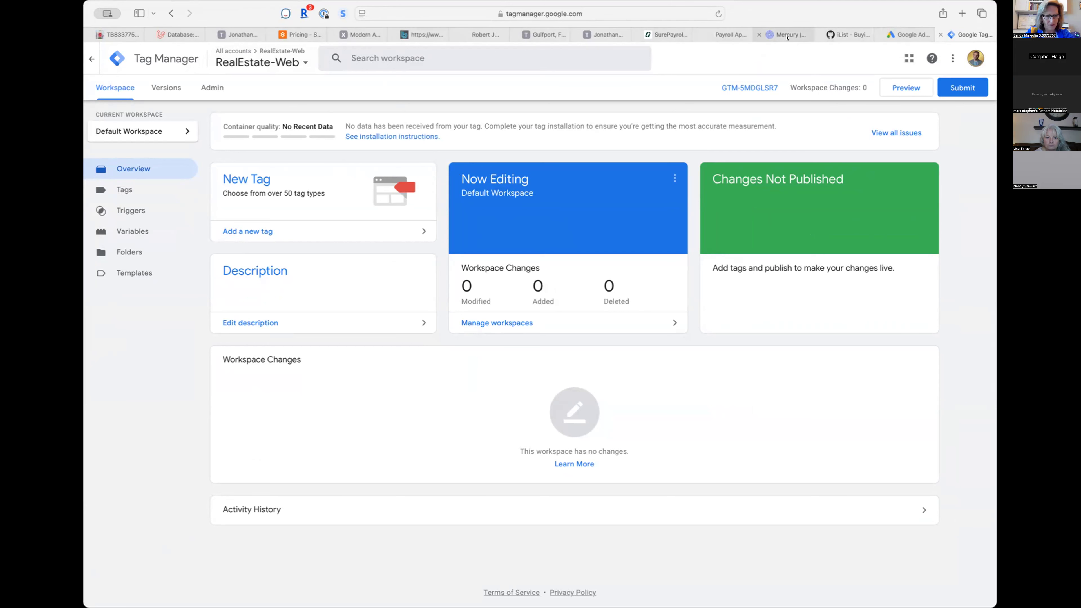
# Step: Close the payroll and Mercury pages, switch to Google Ads, and sign in to start a new Google Ads account
pyautogui.click(698, 34)
pyautogui.click(698, 34)
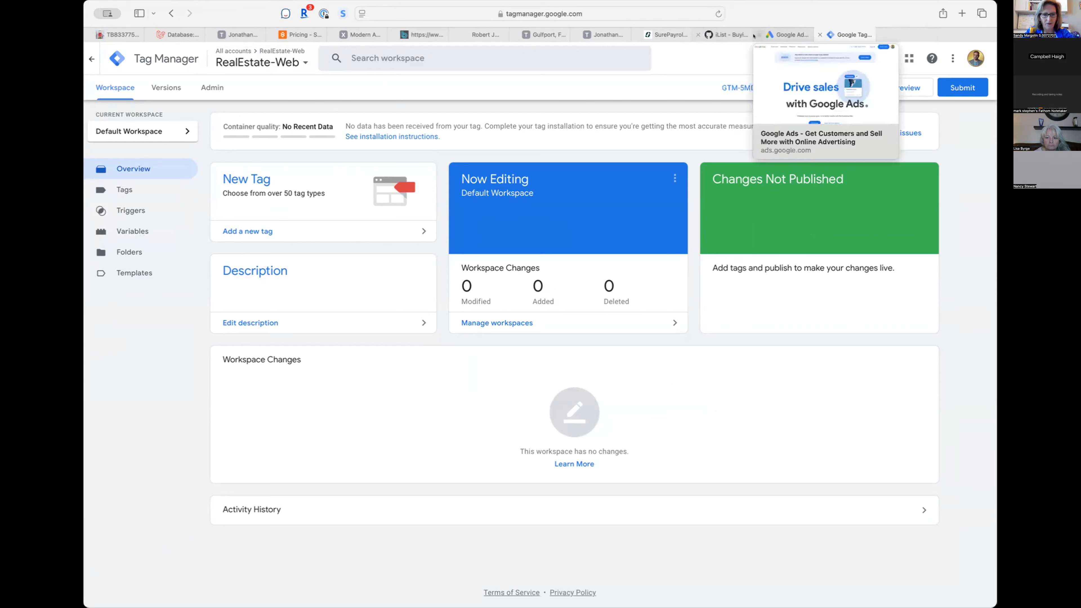
pyautogui.click(785, 33)
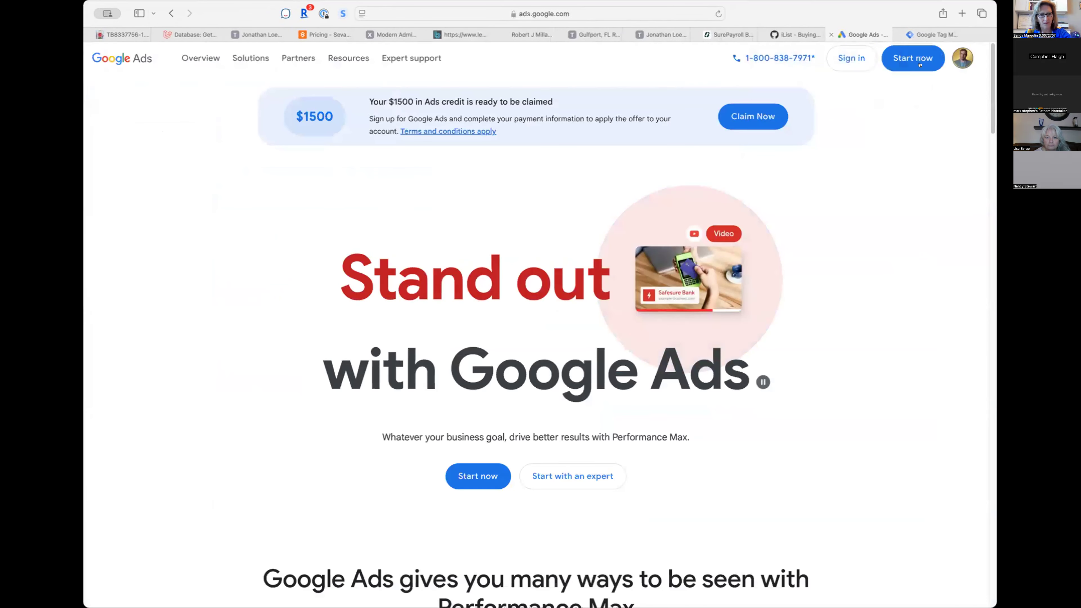
pyautogui.click(862, 57)
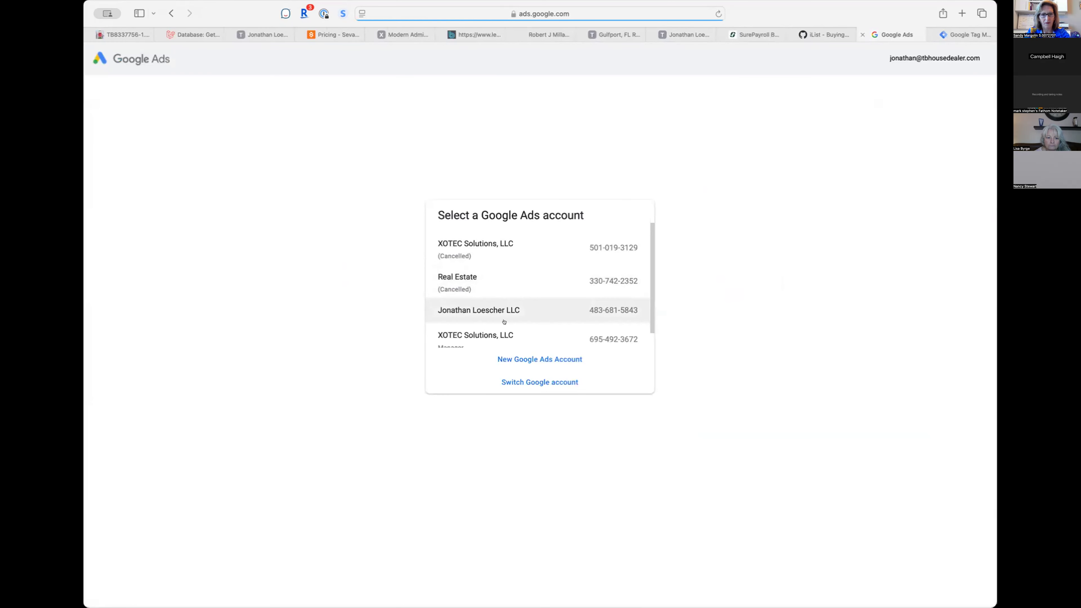
pyautogui.click(557, 360)
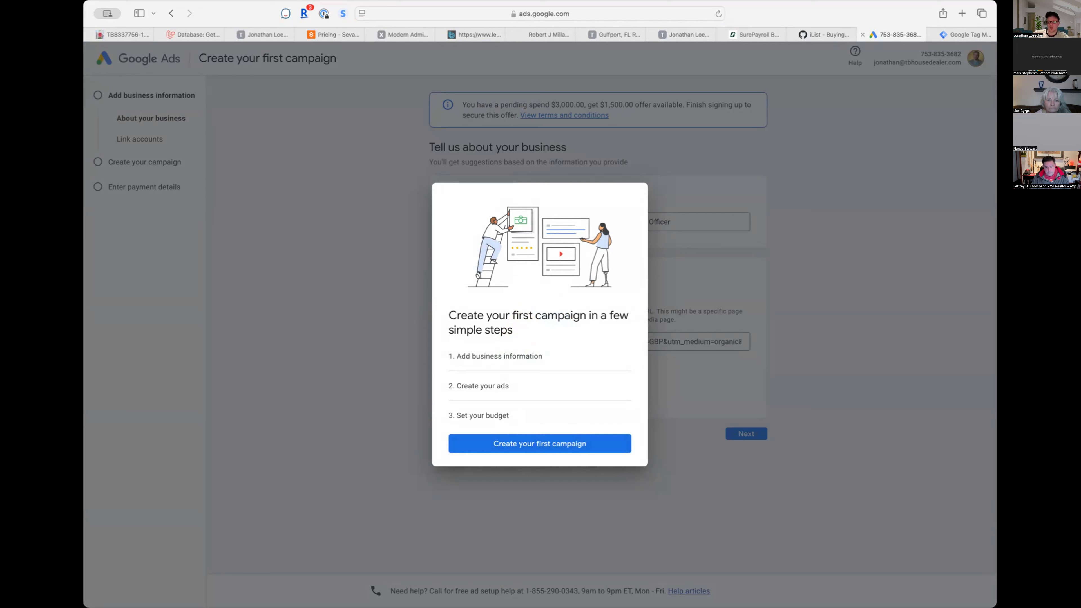
# Step: Open the Listings To Leads website at listingstoleads.com in a new browser tab
pyautogui.click(962, 14)
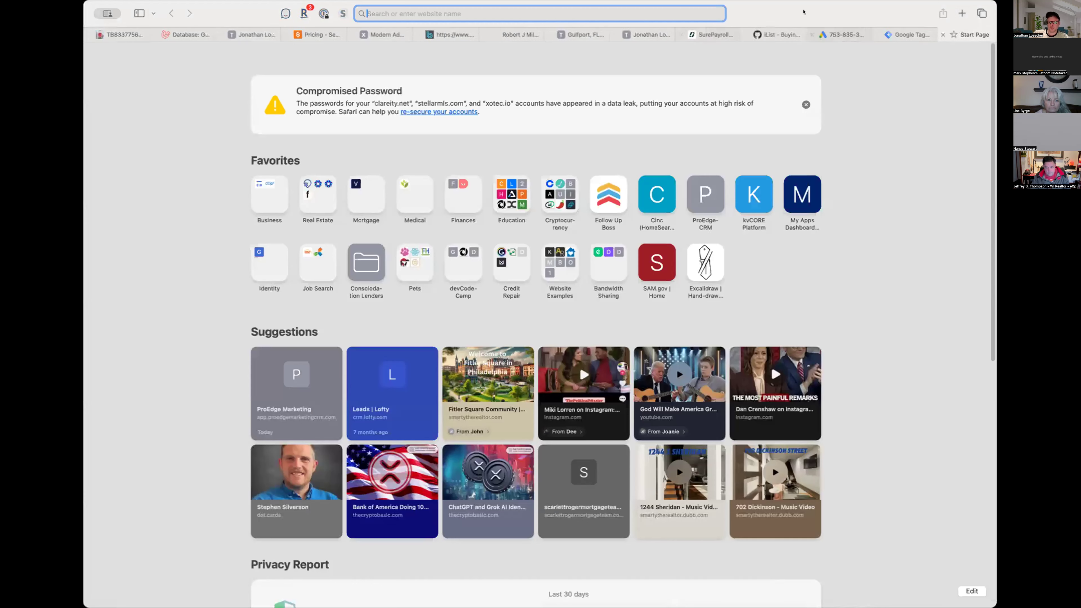
pyautogui.write('tag')
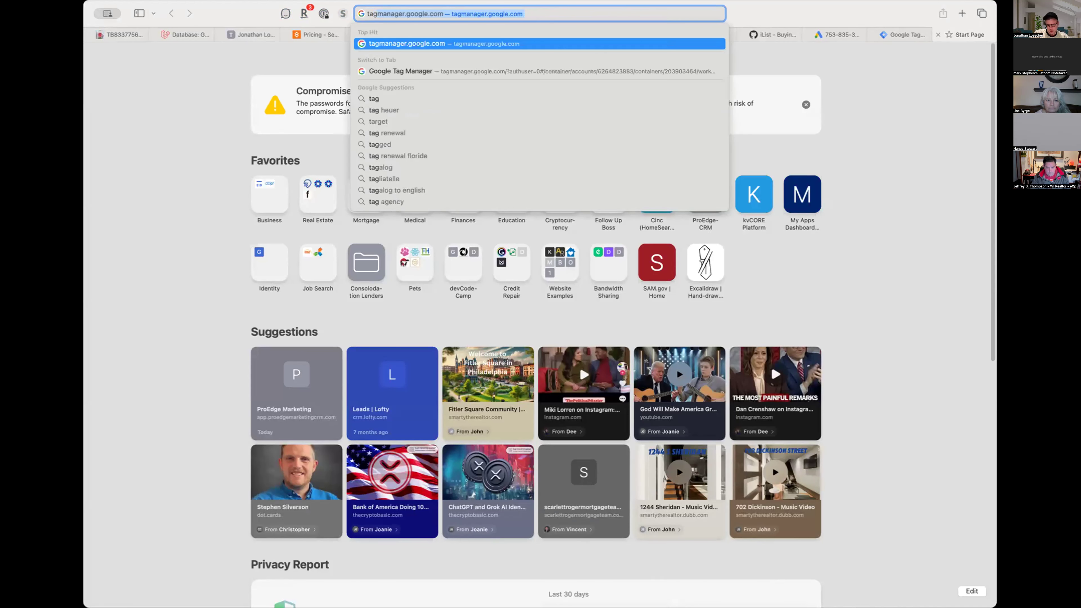
pyautogui.press('BackSpace')
pyautogui.press('BackSpace')
pyautogui.press('BackSpace')
pyautogui.write('list')
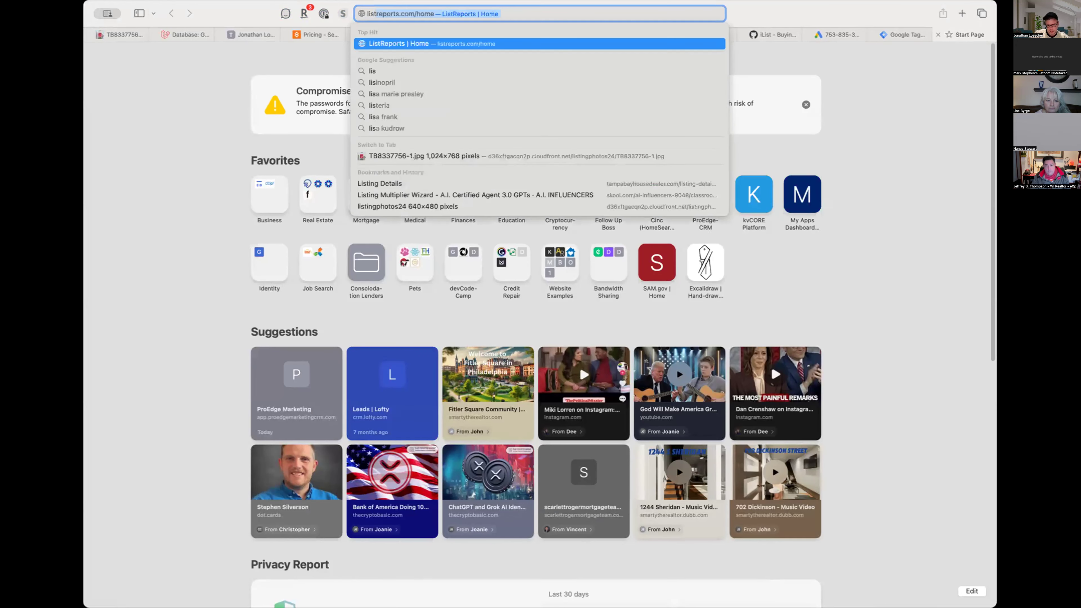
pyautogui.write('ingstot')
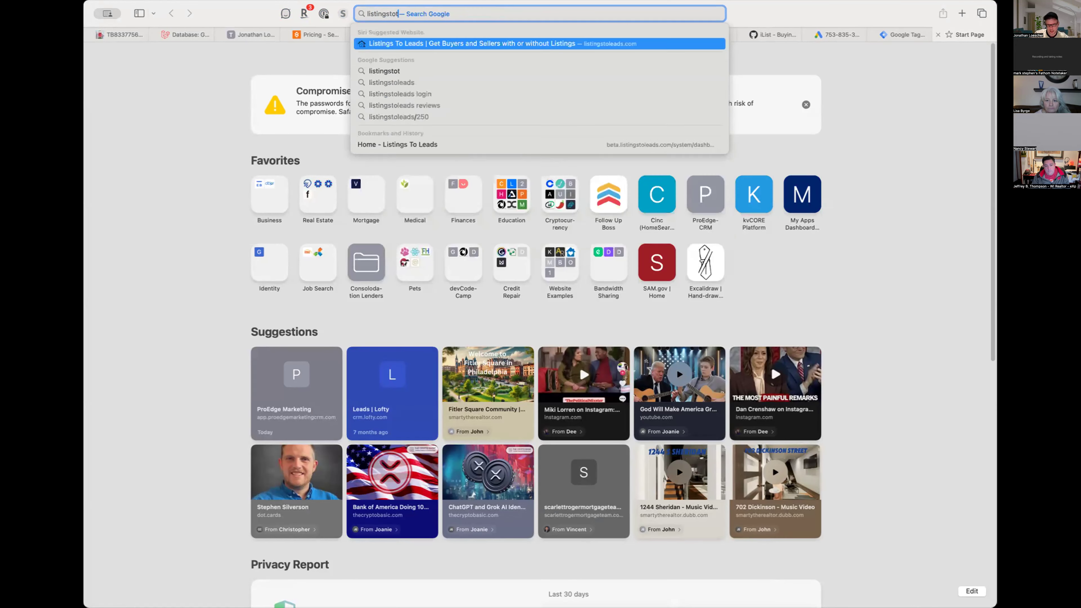
pyautogui.press('BackSpace')
pyautogui.write('leads.com/')
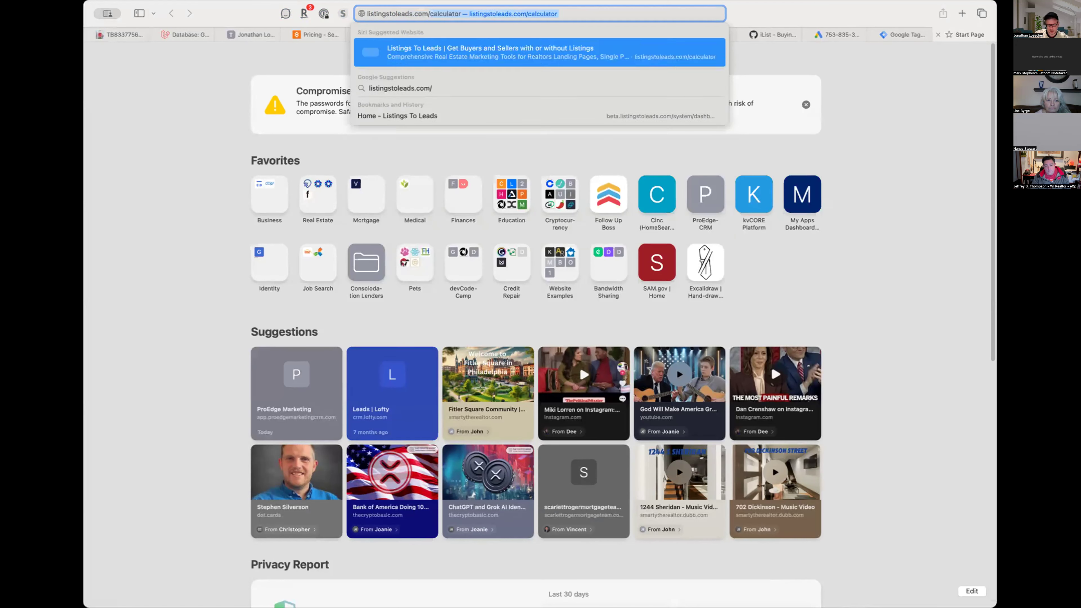
pyautogui.press('Return')
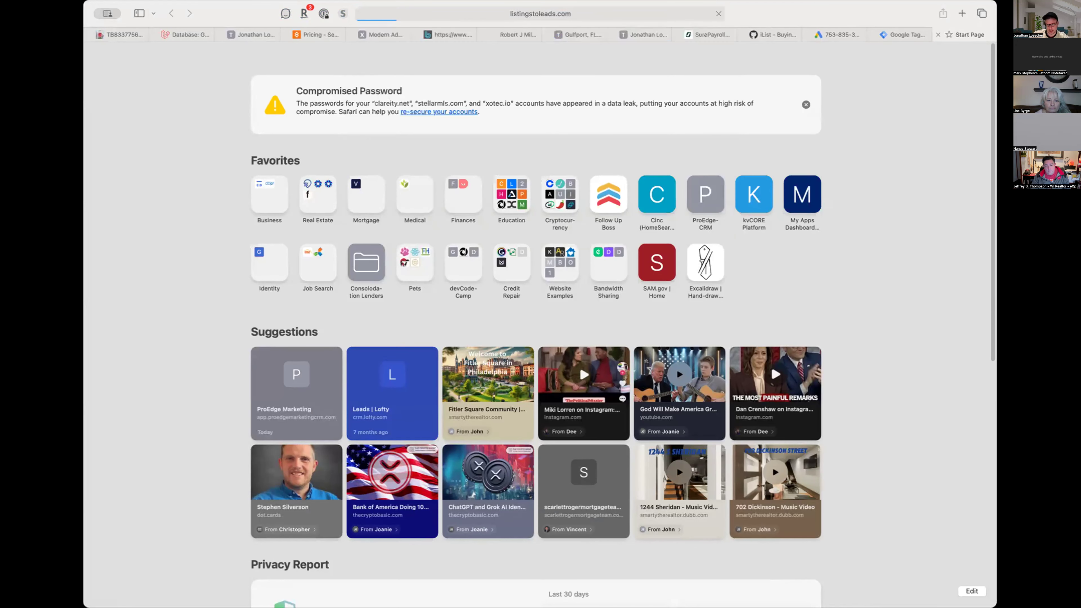
# Step: Log in to Listings To Leads with the saved username and password, and dismiss the welcome video
pyautogui.click(758, 62)
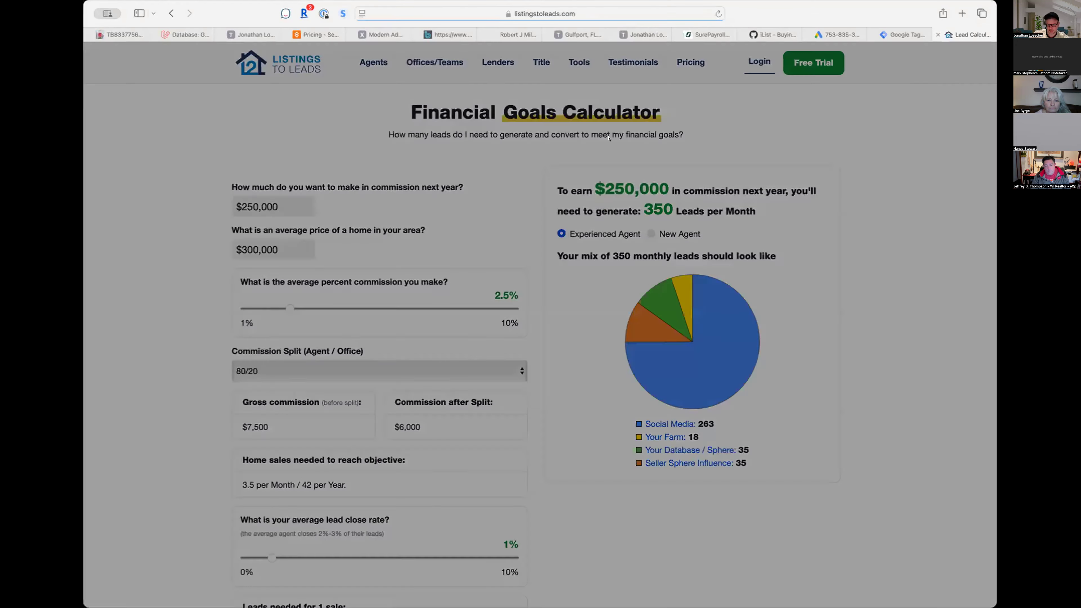
pyautogui.click(487, 272)
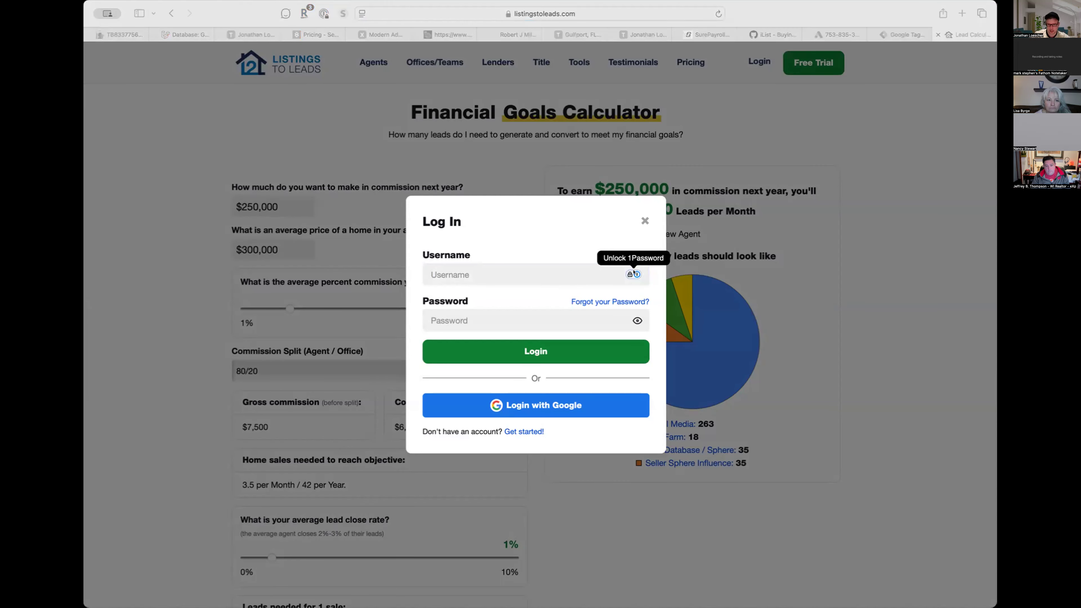
pyautogui.click(634, 273)
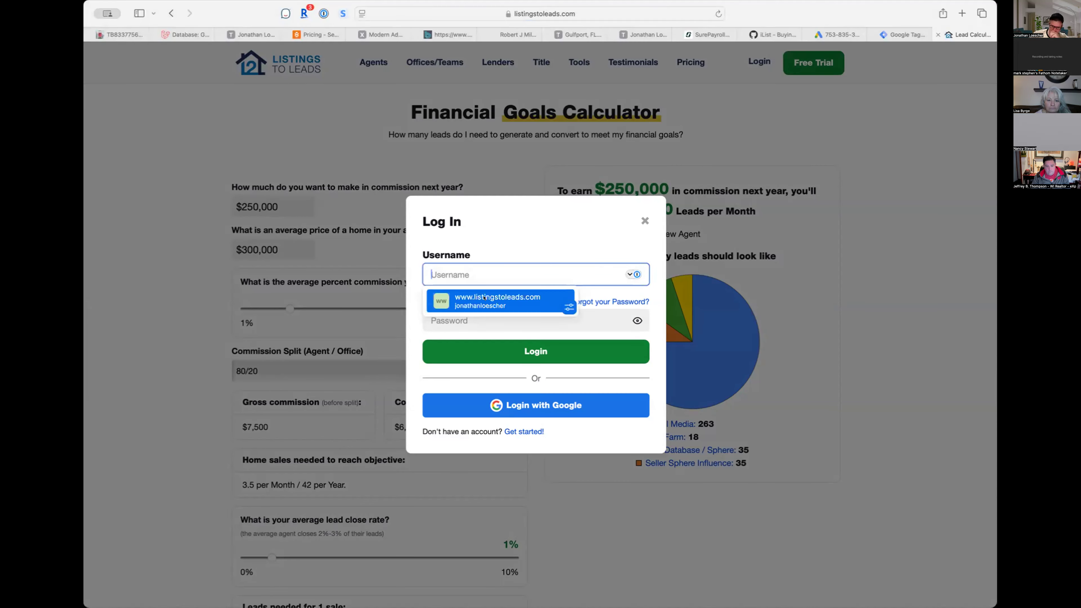
pyautogui.click(532, 298)
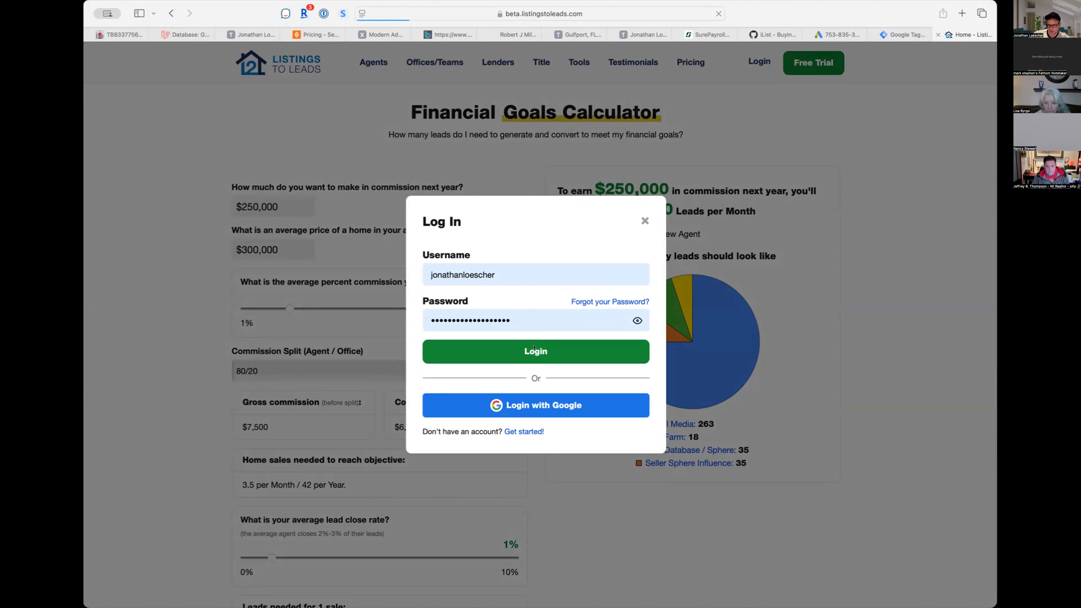
pyautogui.click(528, 352)
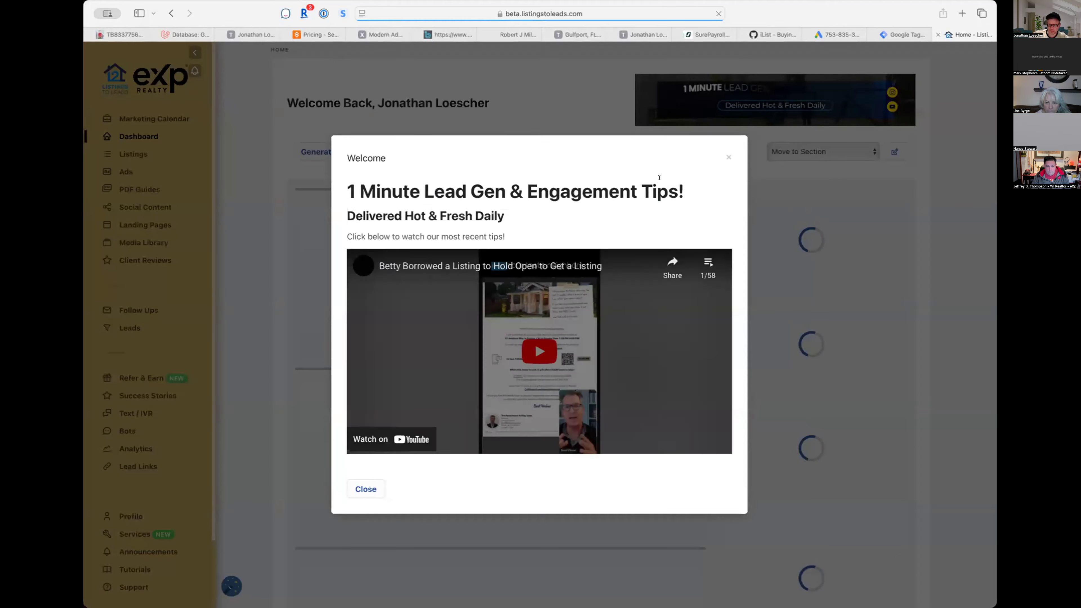
pyautogui.click(725, 156)
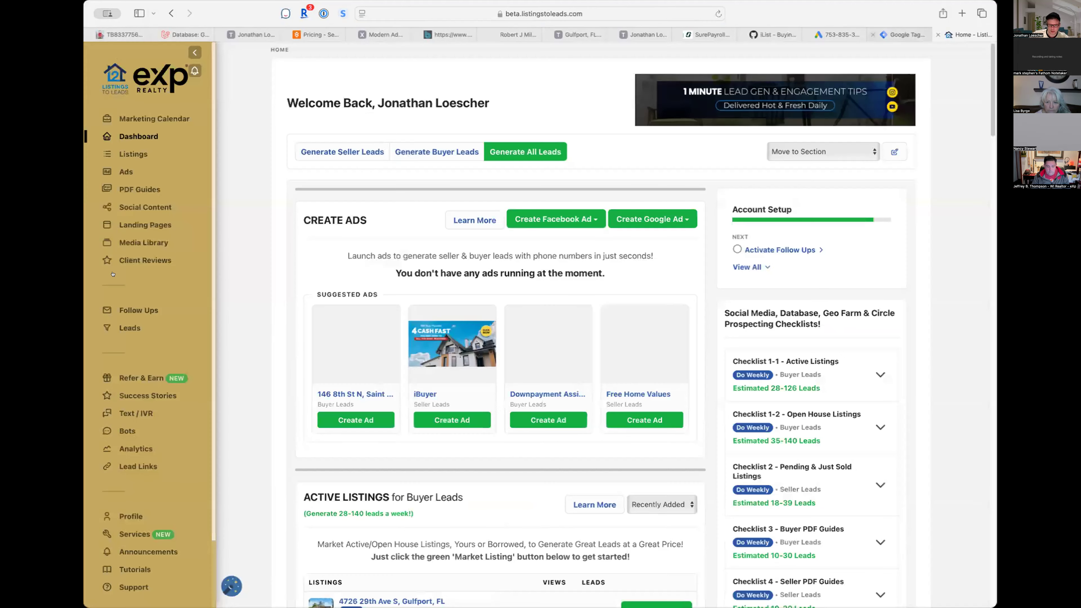
# Step: Examine the profile's Pixel, Tracking & Chat Code settings and the form for adding custom HTML code, leaving it without saving
pyautogui.click(129, 516)
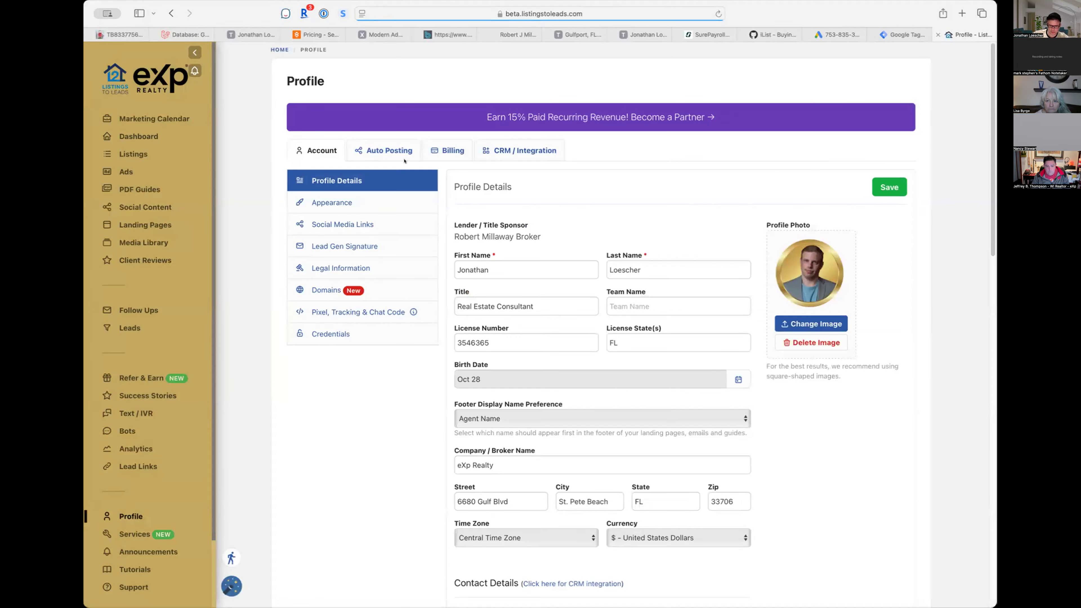
pyautogui.click(377, 313)
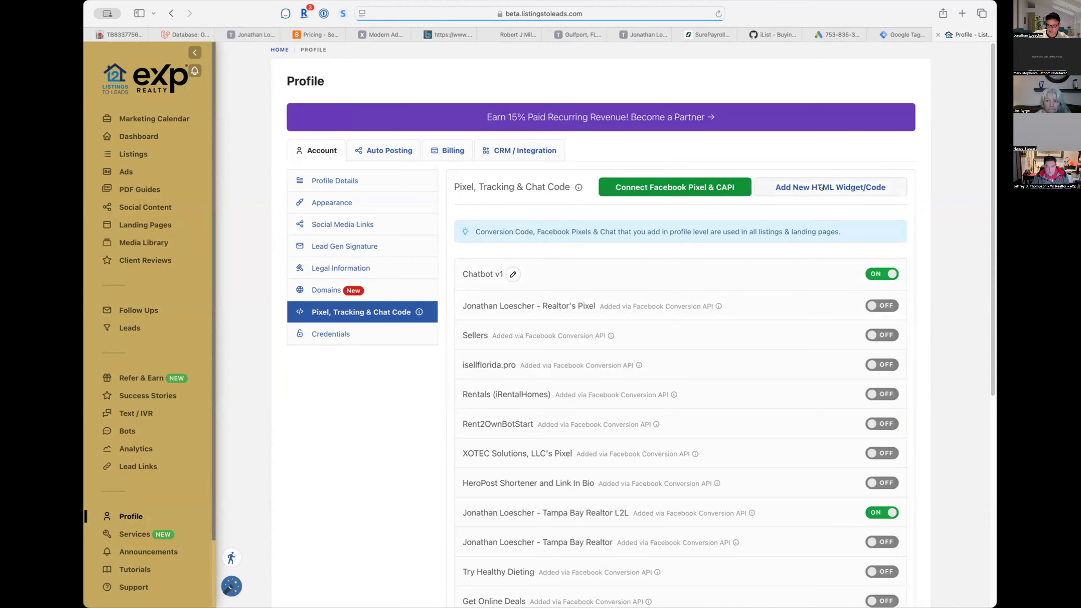
pyautogui.click(809, 188)
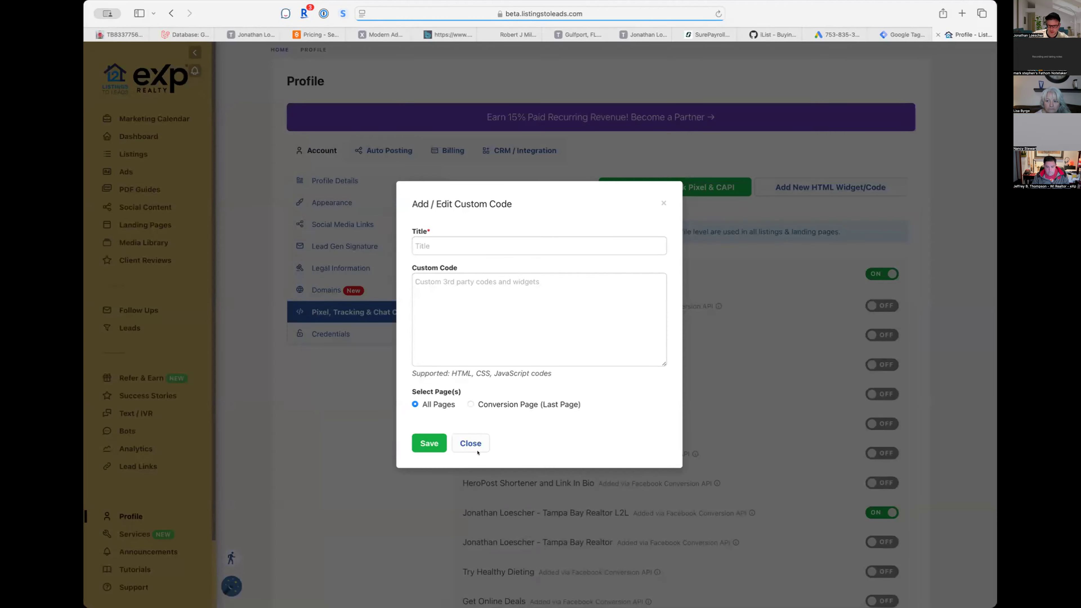
pyautogui.click(478, 445)
pyautogui.scroll(-10, 537, 398)
pyautogui.scroll(10, 537, 397)
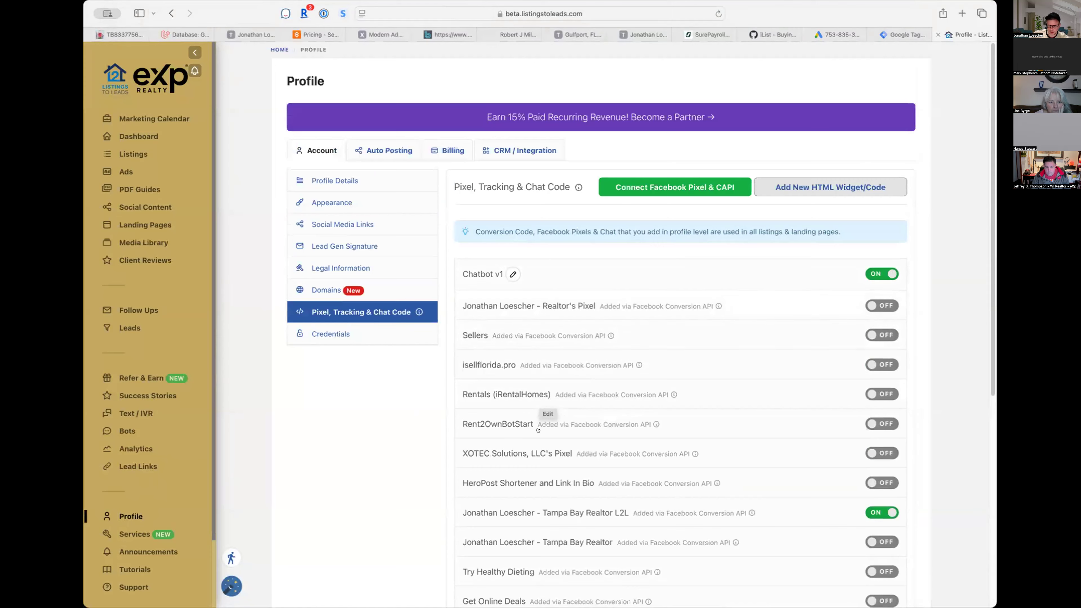
# Step: Start a new custom HTML widget/code entry in the profile and title it "Google Tag Manager"
pyautogui.click(795, 192)
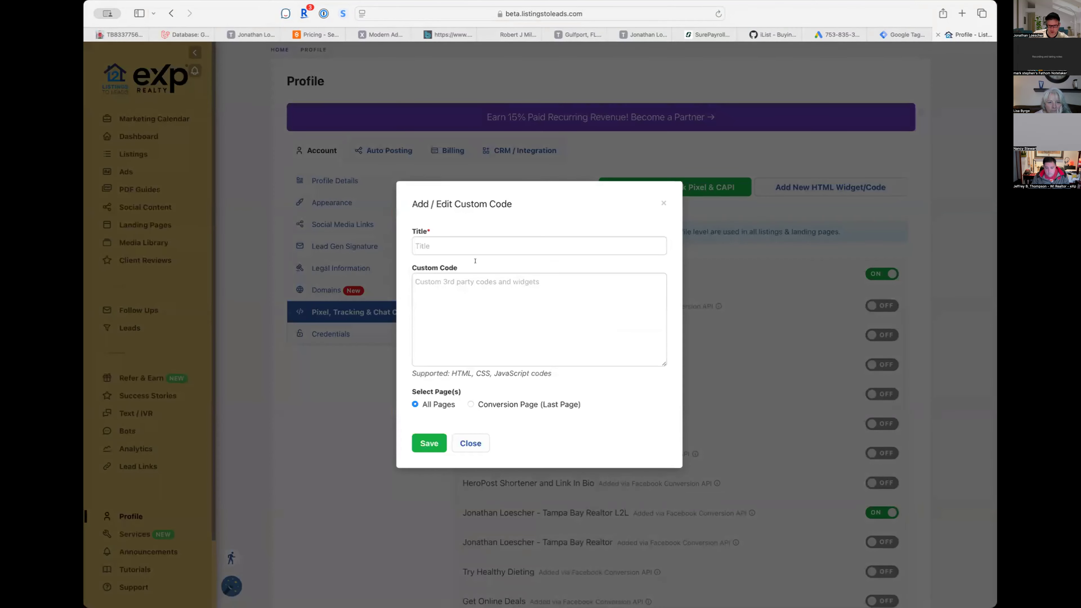
pyautogui.click(467, 245)
pyautogui.click(517, 289)
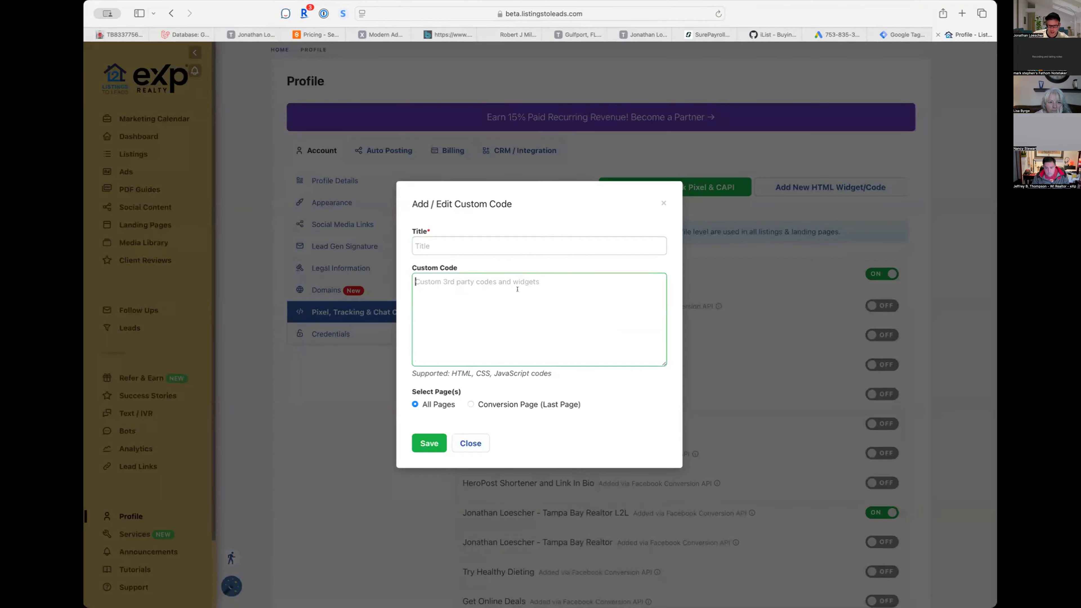
pyautogui.click(517, 247)
pyautogui.write('Google')
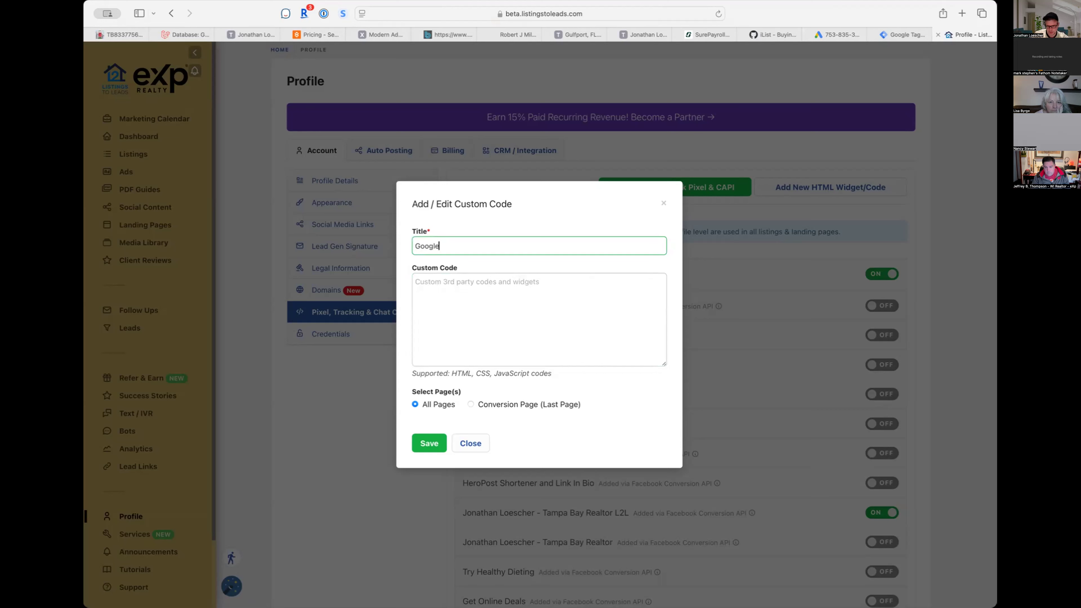
pyautogui.write(' Tag Manager')
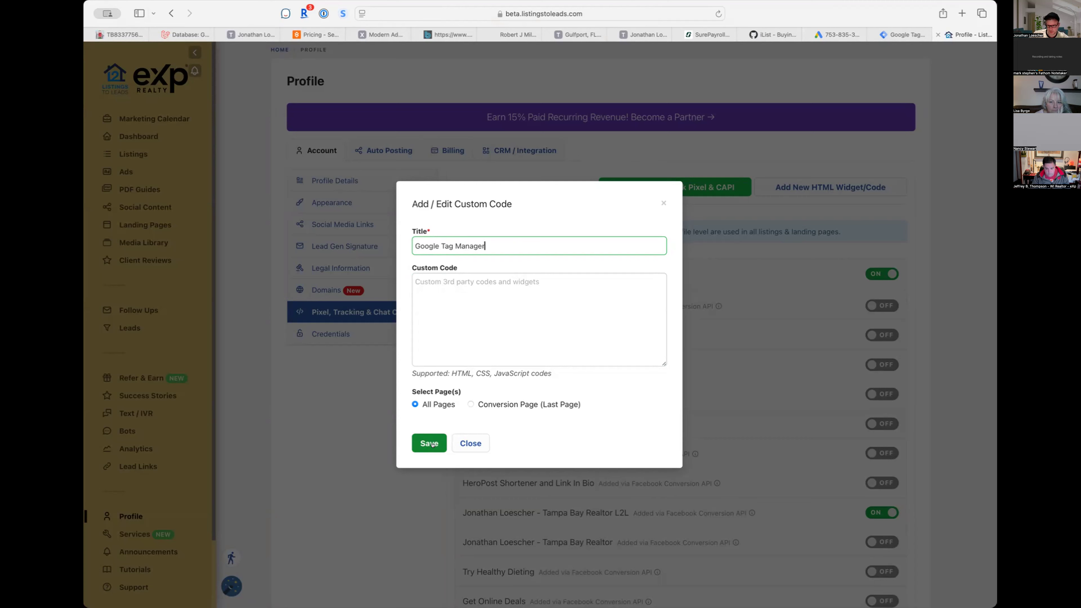
pyautogui.press('Tab')
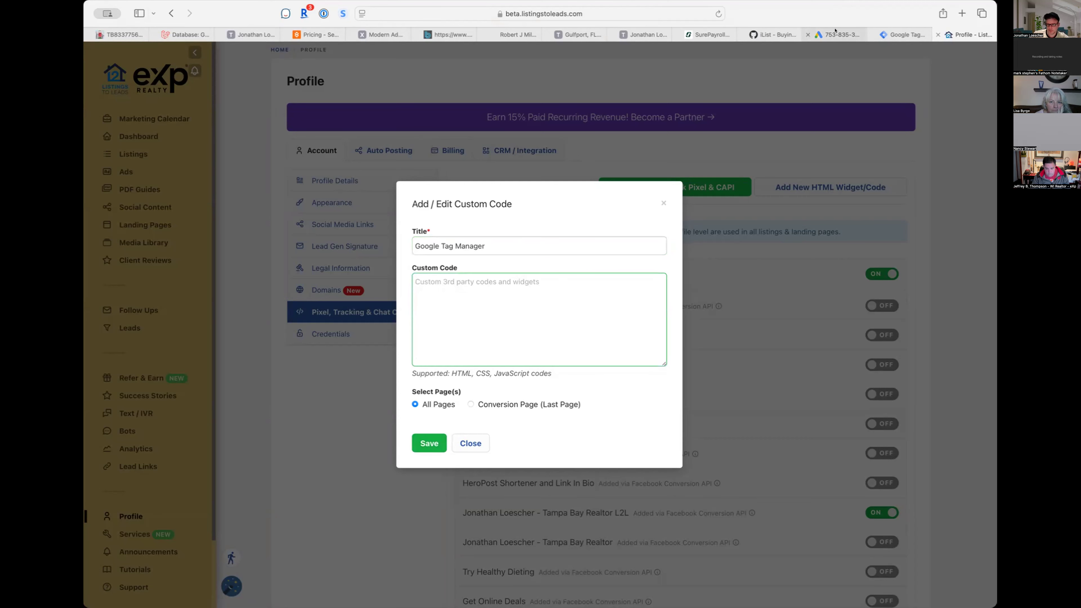
# Step: Switch to Google Tag Manager and copy the head snippet from the RealEstate-Web container's installation instructions
pyautogui.click(835, 32)
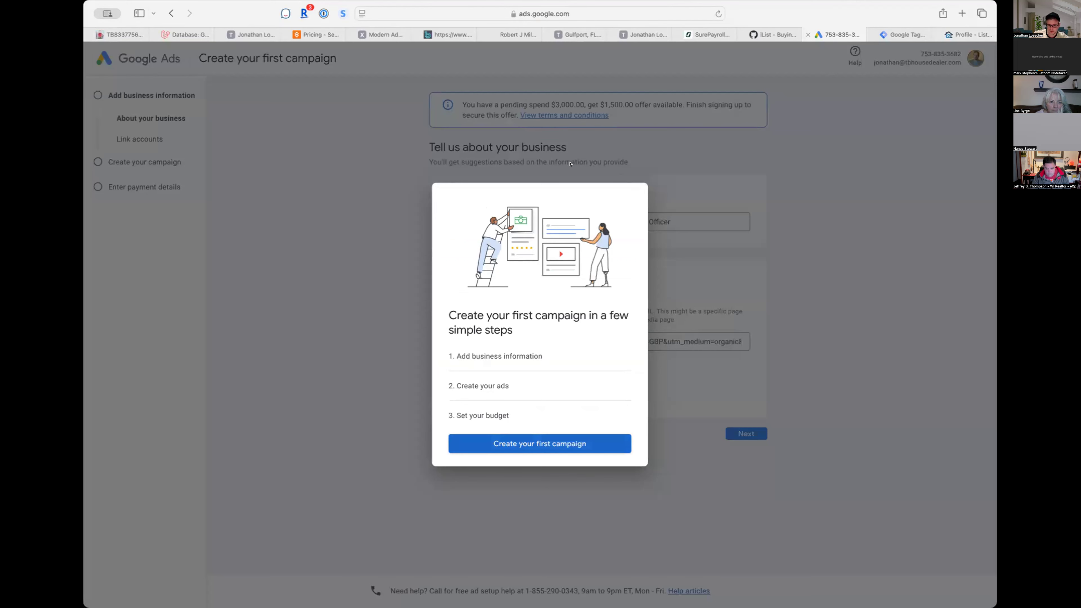
pyautogui.click(892, 30)
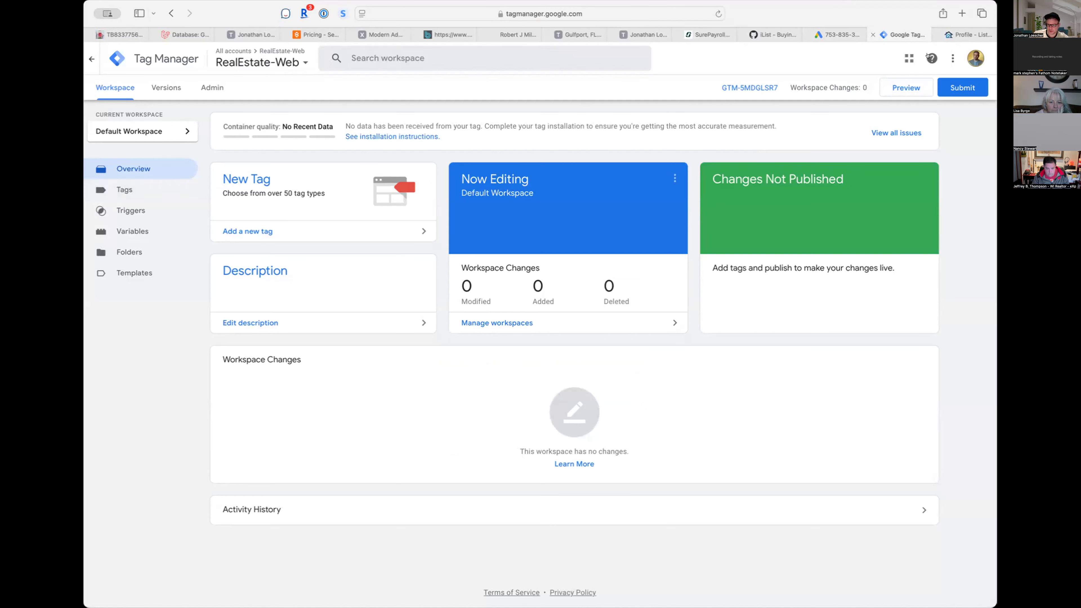
pyautogui.click(953, 58)
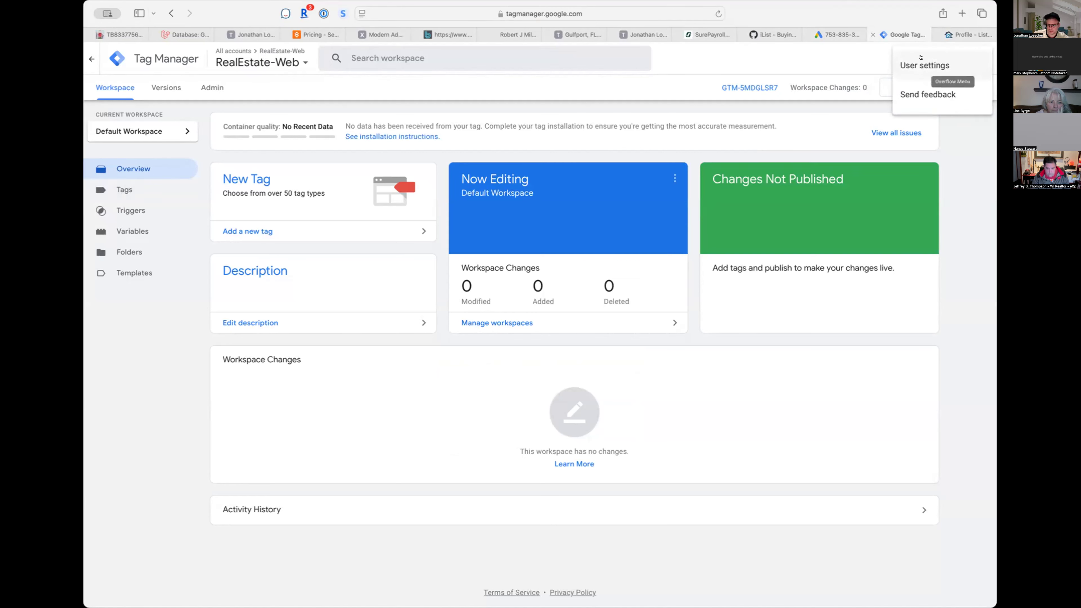
pyautogui.click(854, 87)
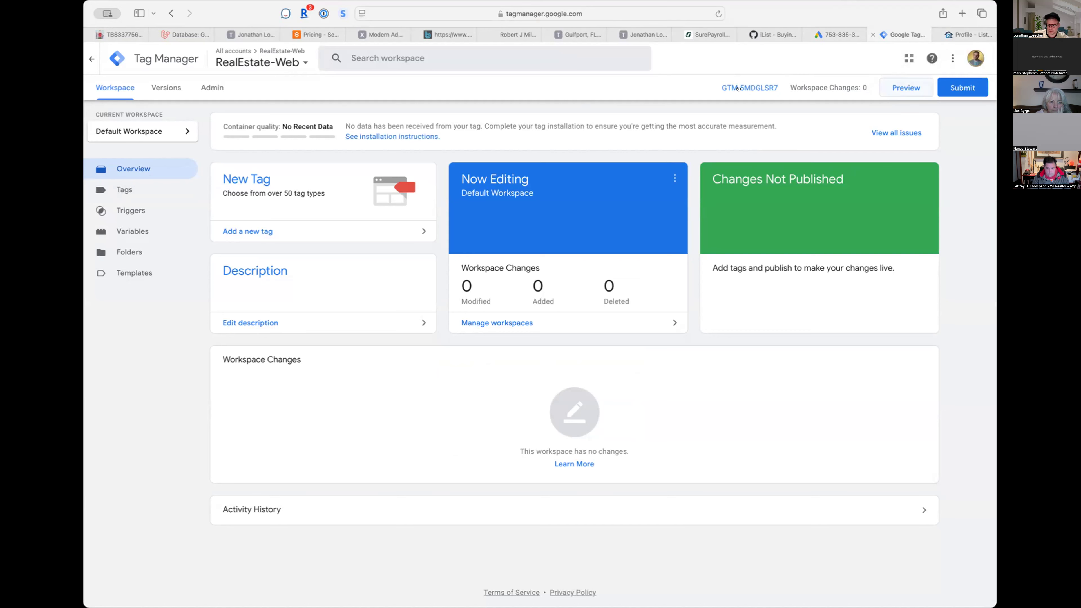
pyautogui.click(206, 86)
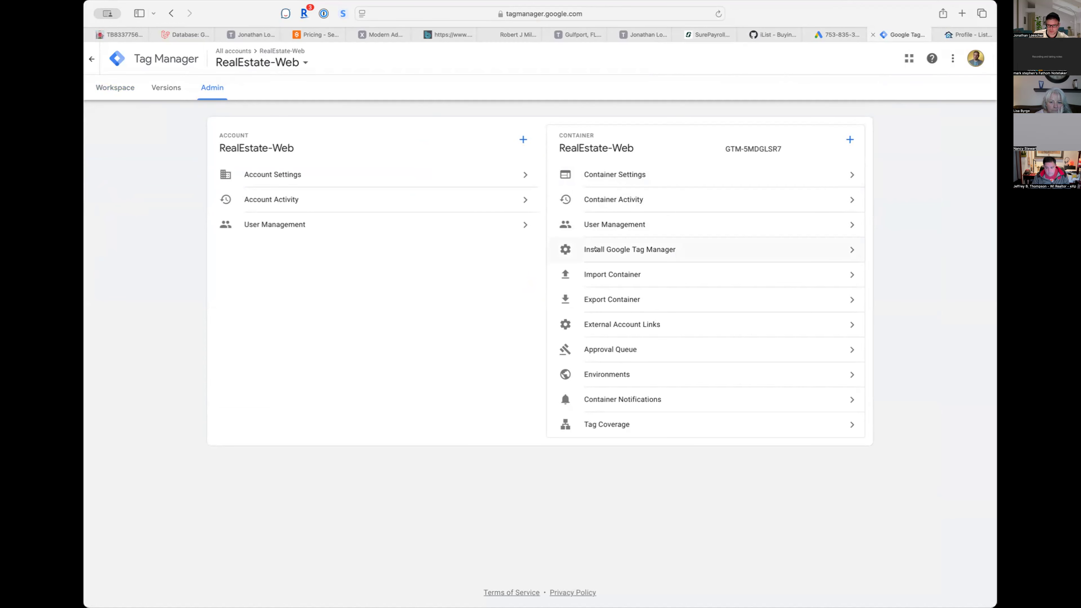
pyautogui.click(629, 248)
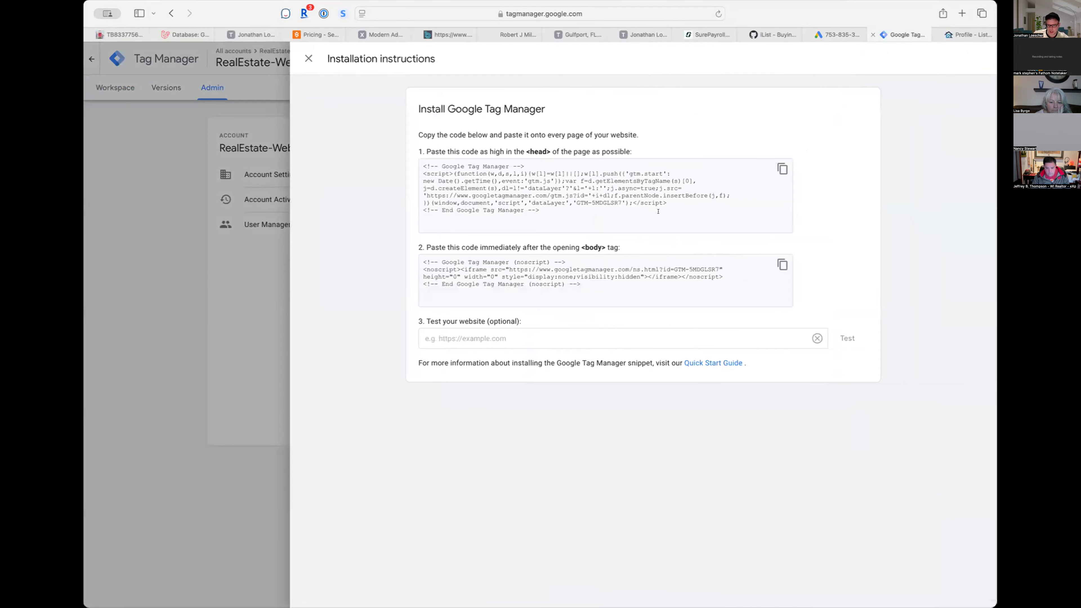
pyautogui.click(783, 169)
pyautogui.press('super+c')
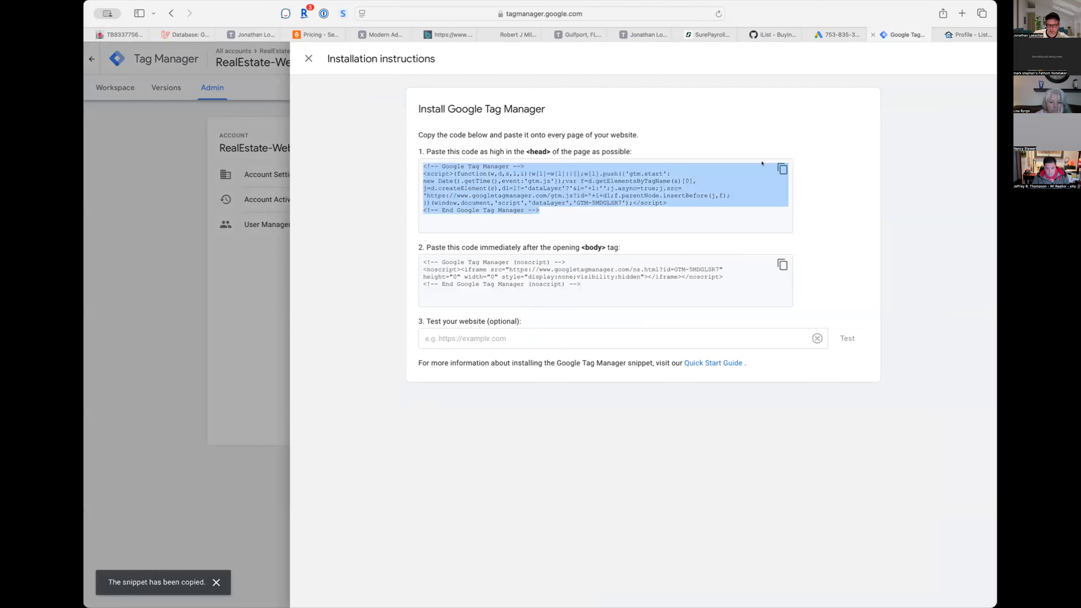
pyautogui.click(780, 167)
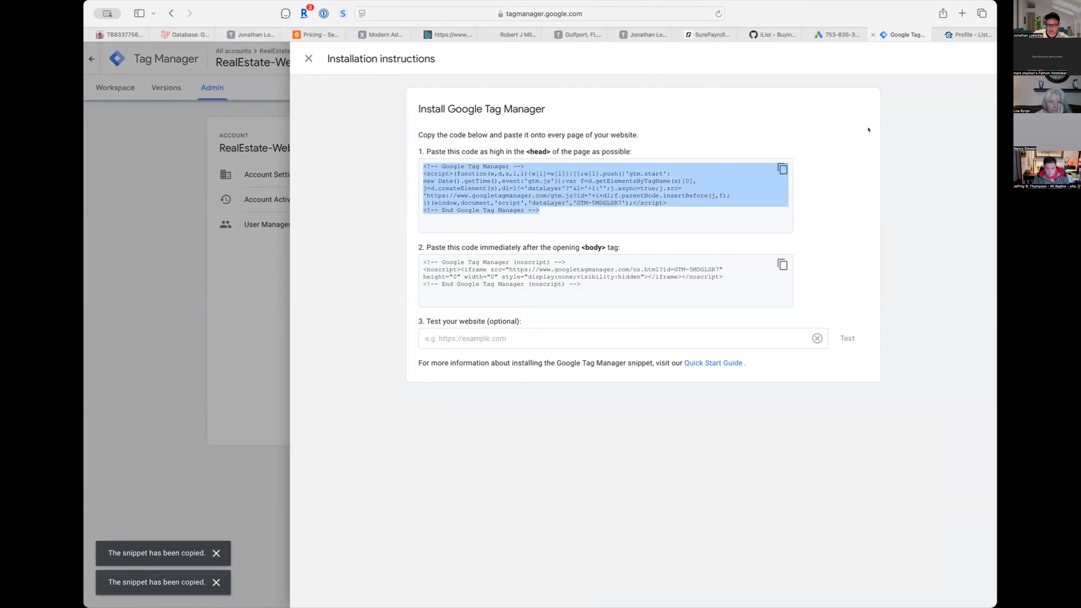
# Step: Return to Listings To Leads and paste the head snippet as the entry's custom code
pyautogui.click(945, 37)
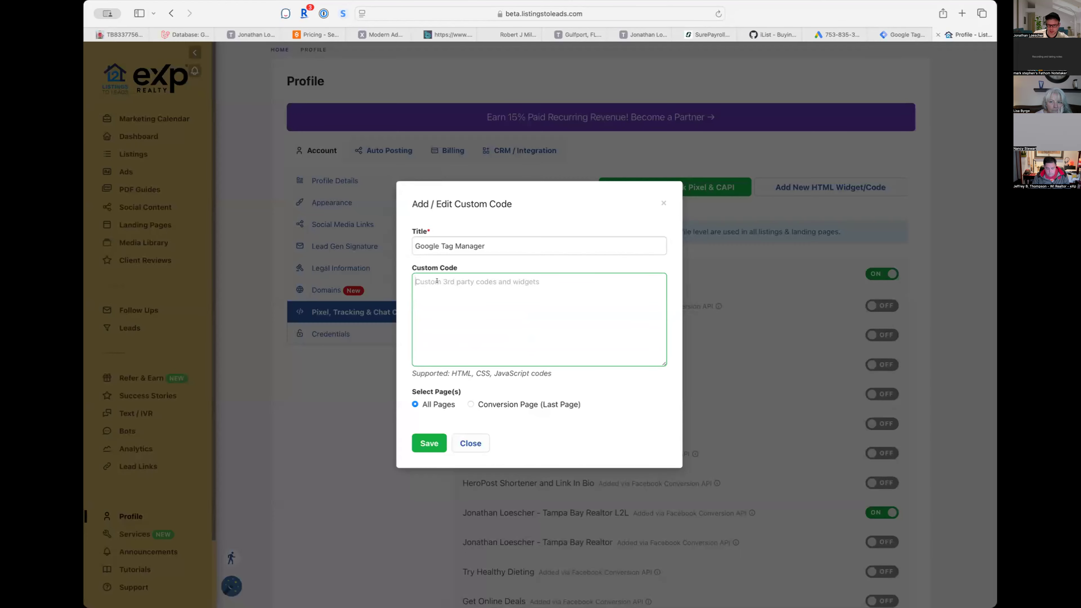
pyautogui.press('super+v')
pyautogui.scroll(1, 594, 305)
pyautogui.scroll(-1, 594, 305)
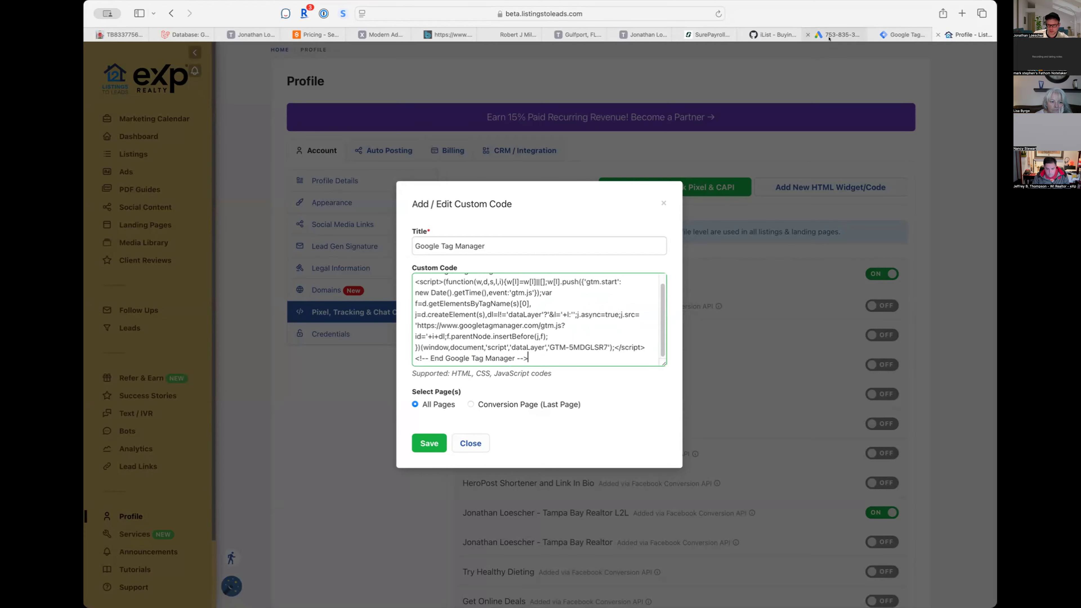
# Step: Copy the body (noscript) snippet from Tag Manager and add it below the head snippet in the Listings To Leads custom code, separated by a blank line
pyautogui.click(900, 35)
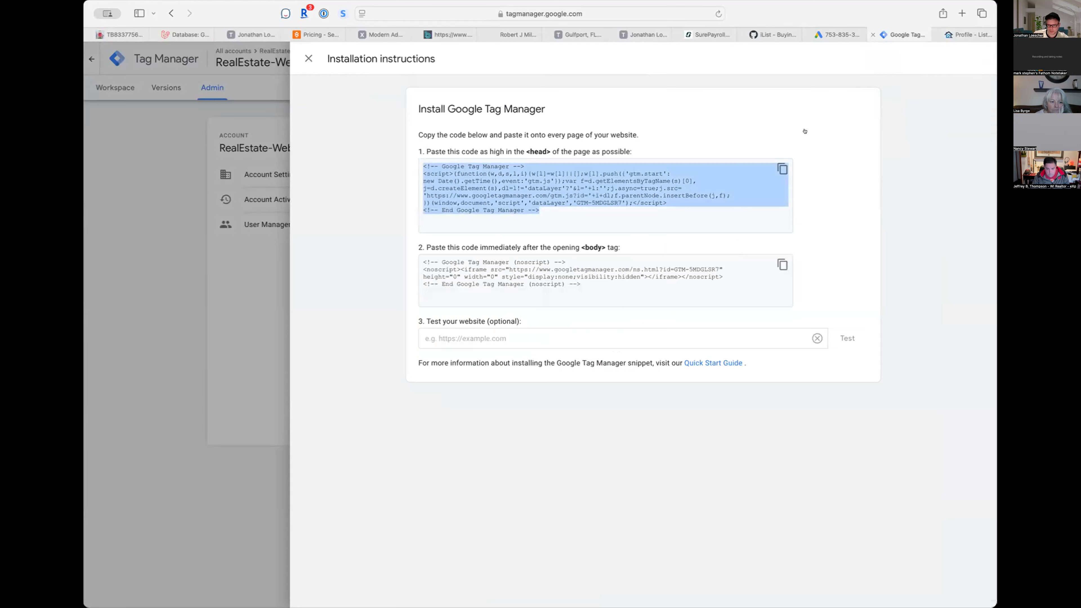
pyautogui.click(781, 264)
pyautogui.press('super+c')
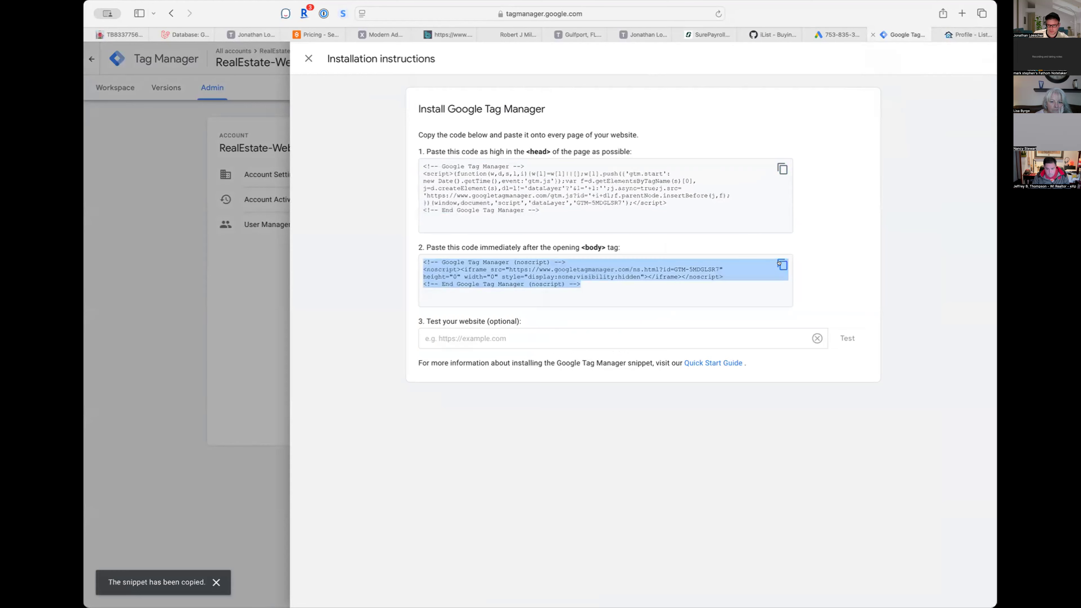
pyautogui.click(968, 35)
pyautogui.press('Return')
pyautogui.press('Return')
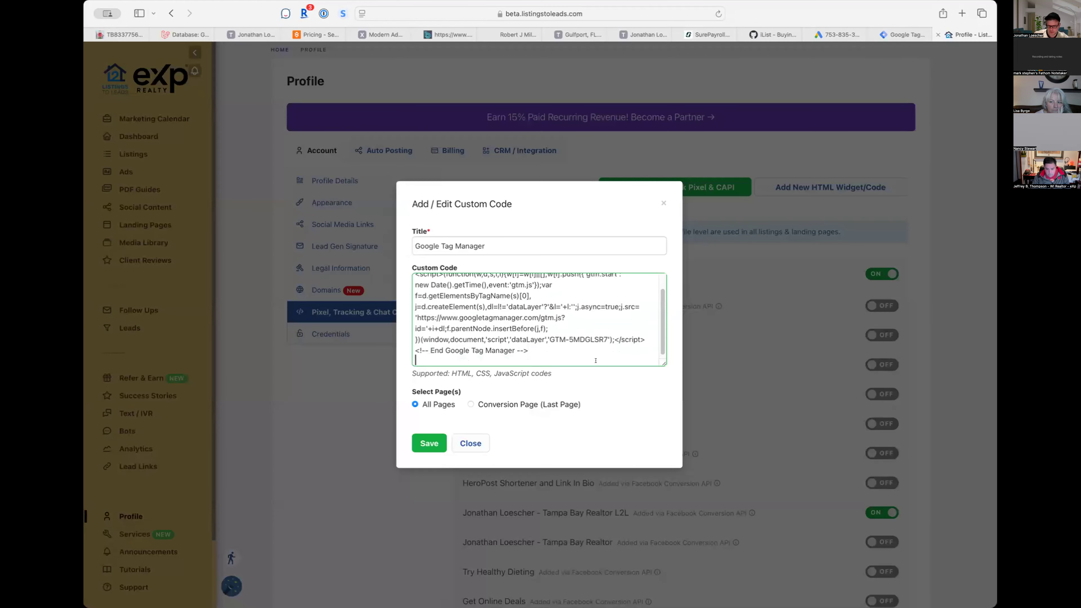
pyautogui.press('super+v')
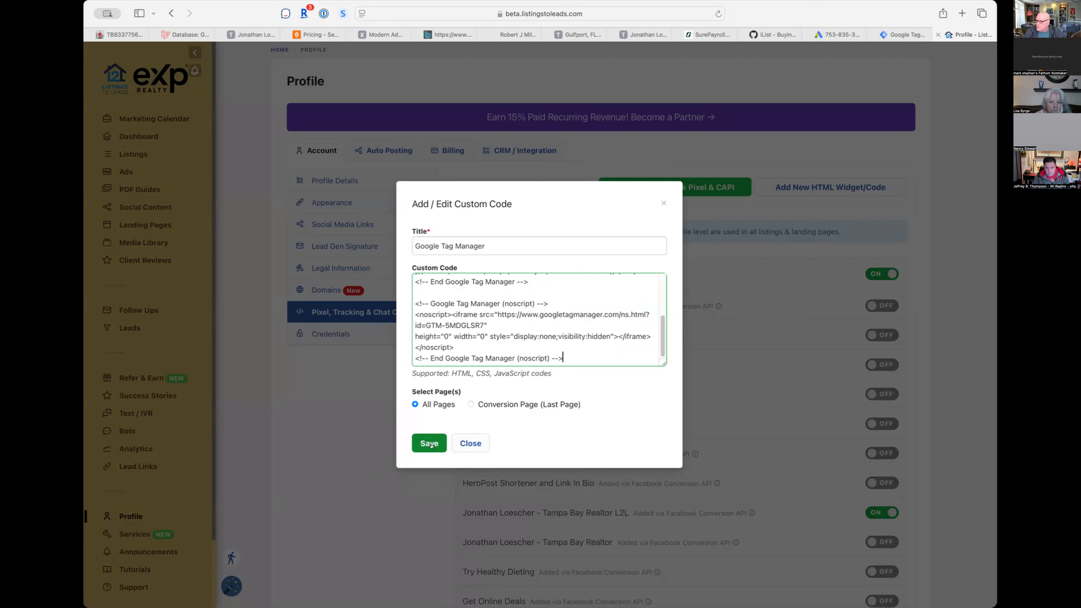
pyautogui.scroll(5, 580, 323)
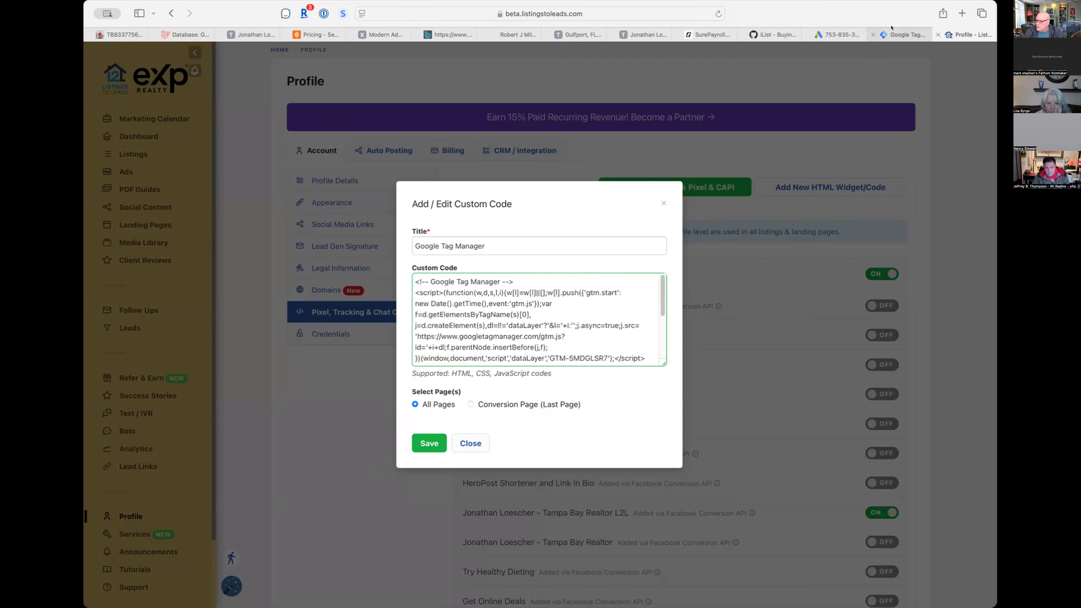
# Step: Review the RealEstate-Web container's installation instructions and its default environments in Google Tag Manager
pyautogui.click(898, 34)
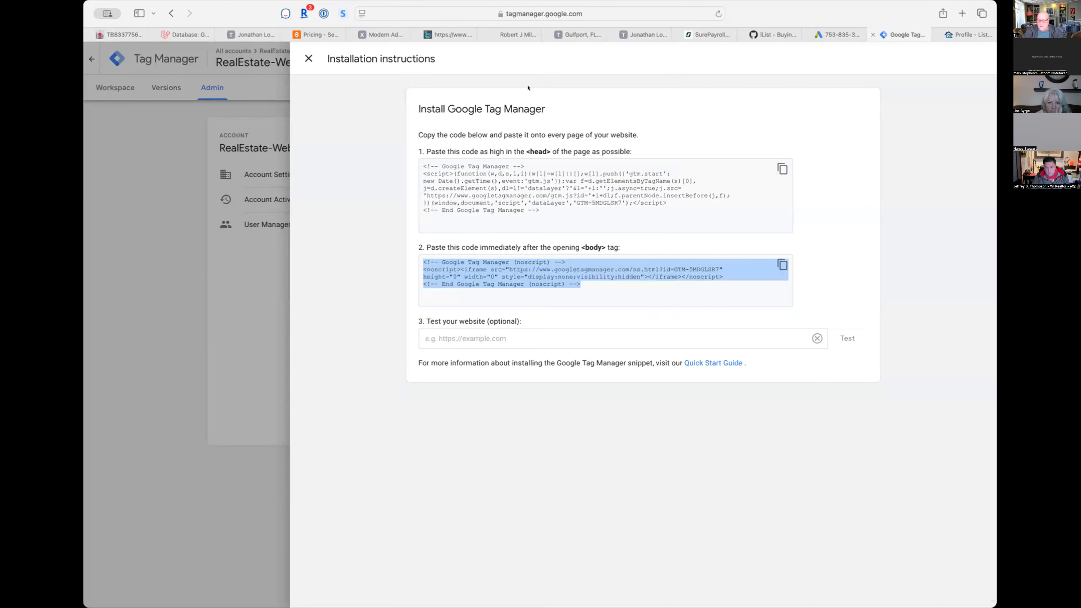
pyautogui.press('Escape')
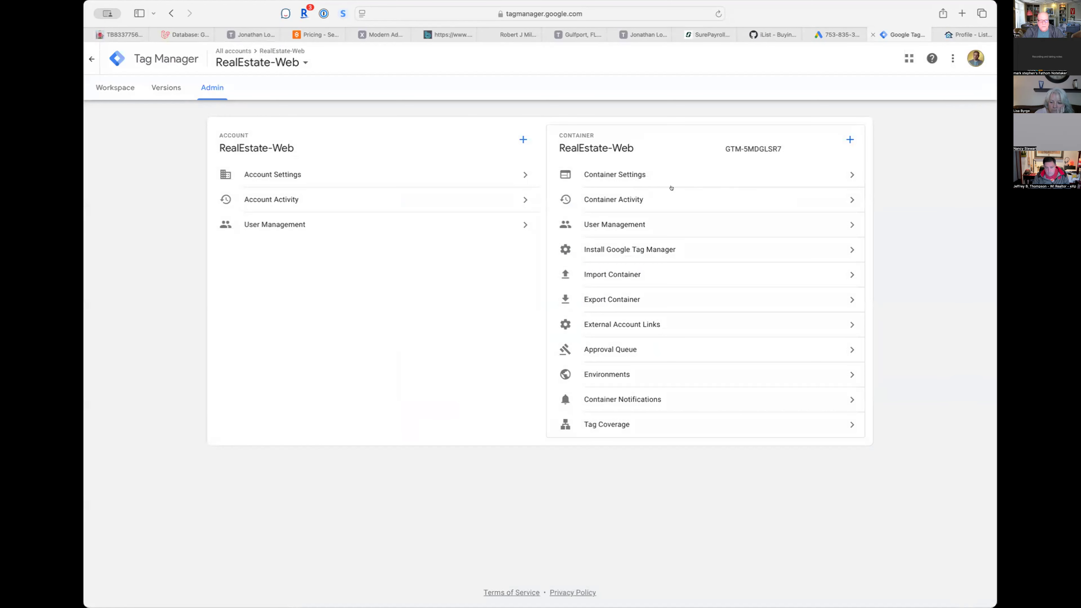
pyautogui.click(629, 250)
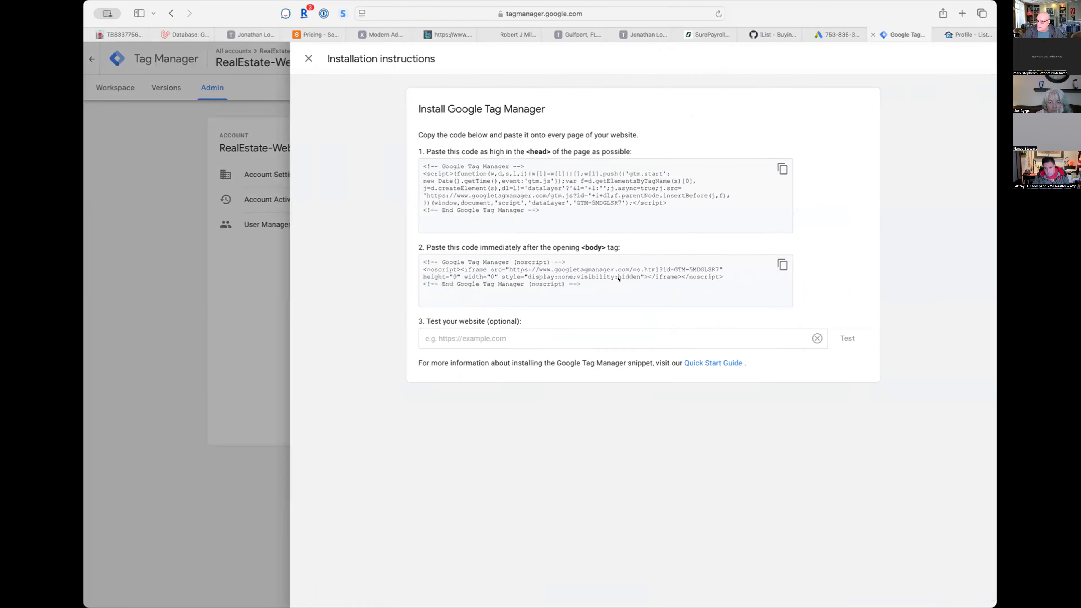
pyautogui.click(307, 58)
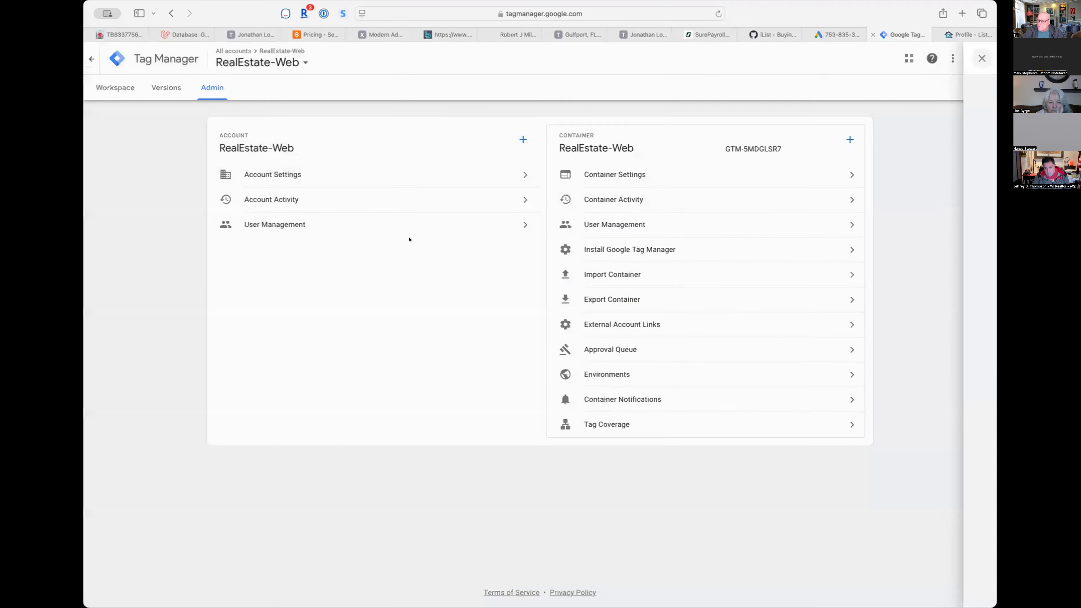
pyautogui.click(604, 374)
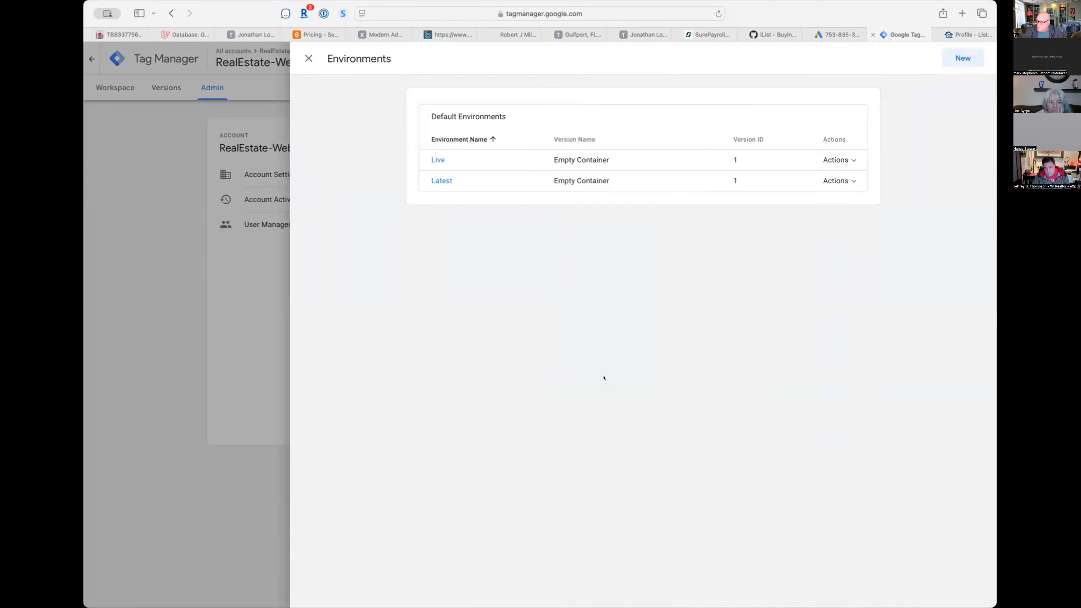
pyautogui.click(308, 58)
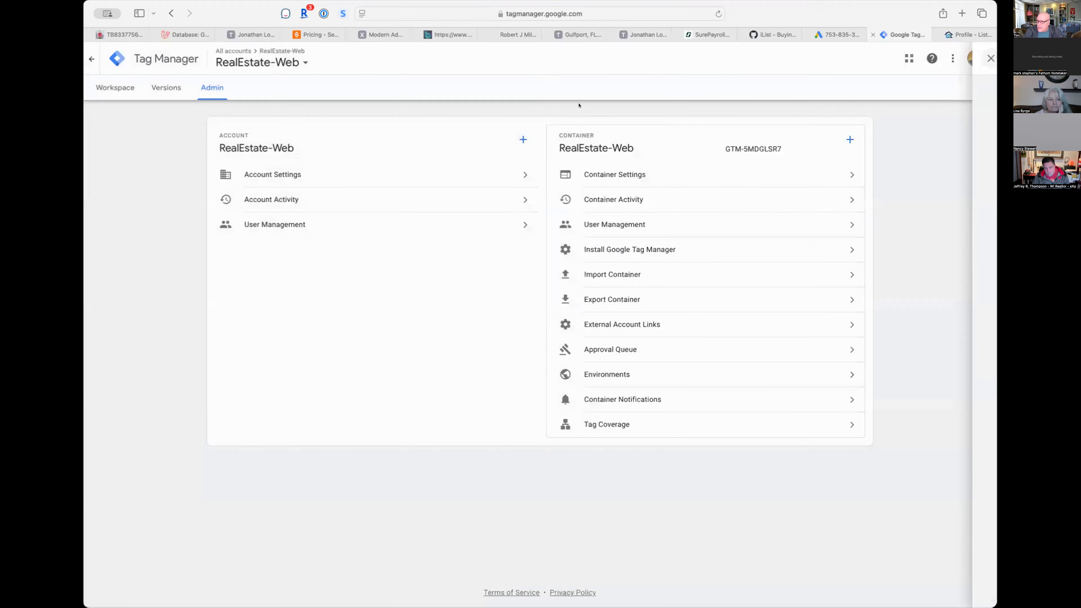
# Step: Return to the container's workspace overview and start a new tag
pyautogui.click(115, 87)
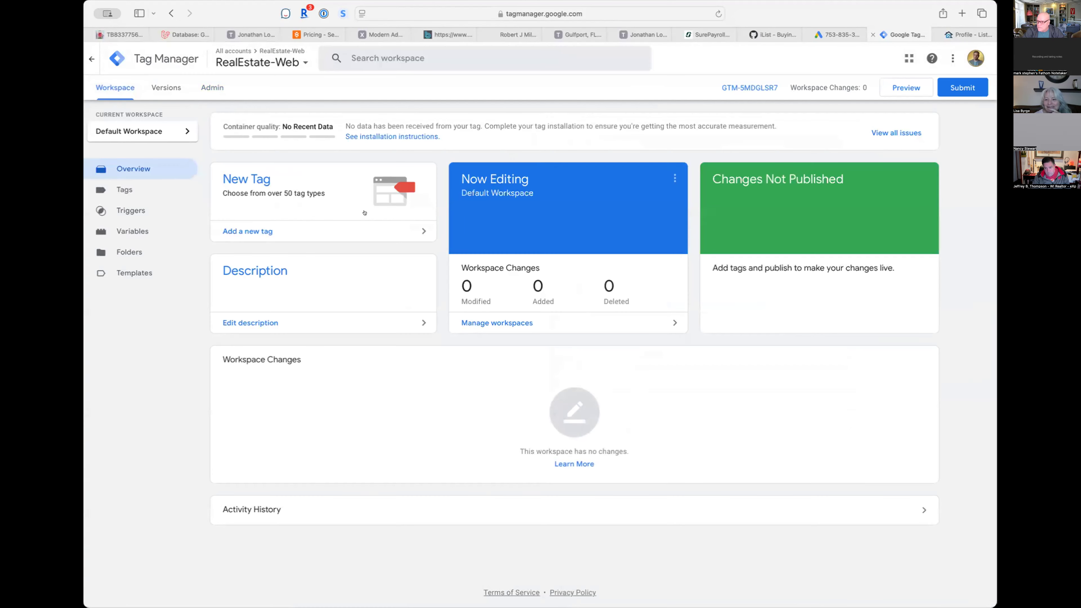
pyautogui.click(304, 230)
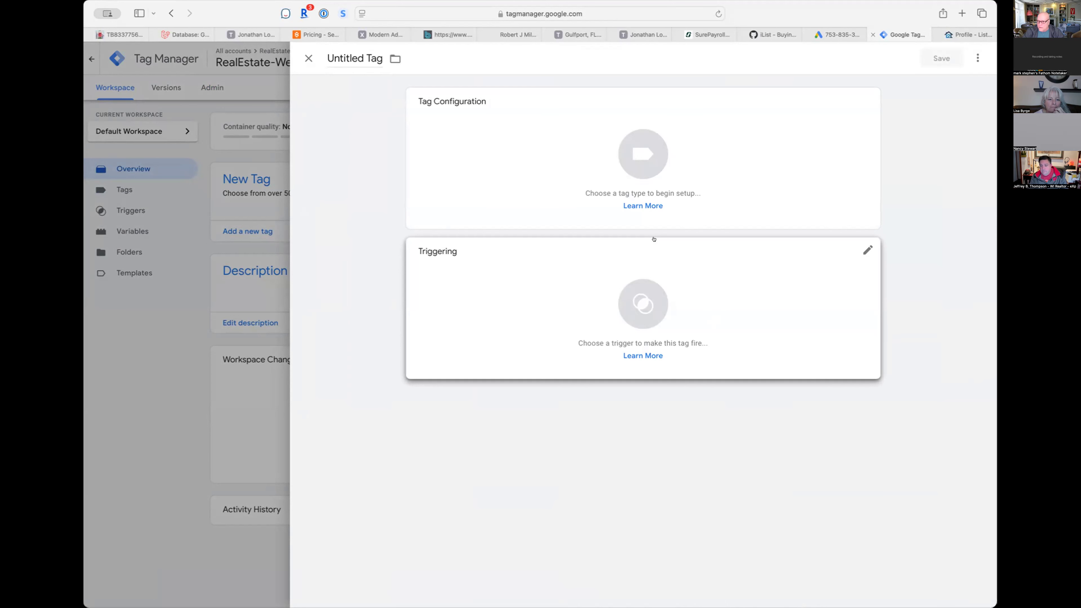
# Step: Open Google Analytics in a new browser tab through its google.com/analytics address
pyautogui.click(962, 13)
pyautogui.write('ana')
pyautogui.press('BackSpace')
pyautogui.press('BackSpace')
pyautogui.press('BackSpace')
pyautogui.write('goo')
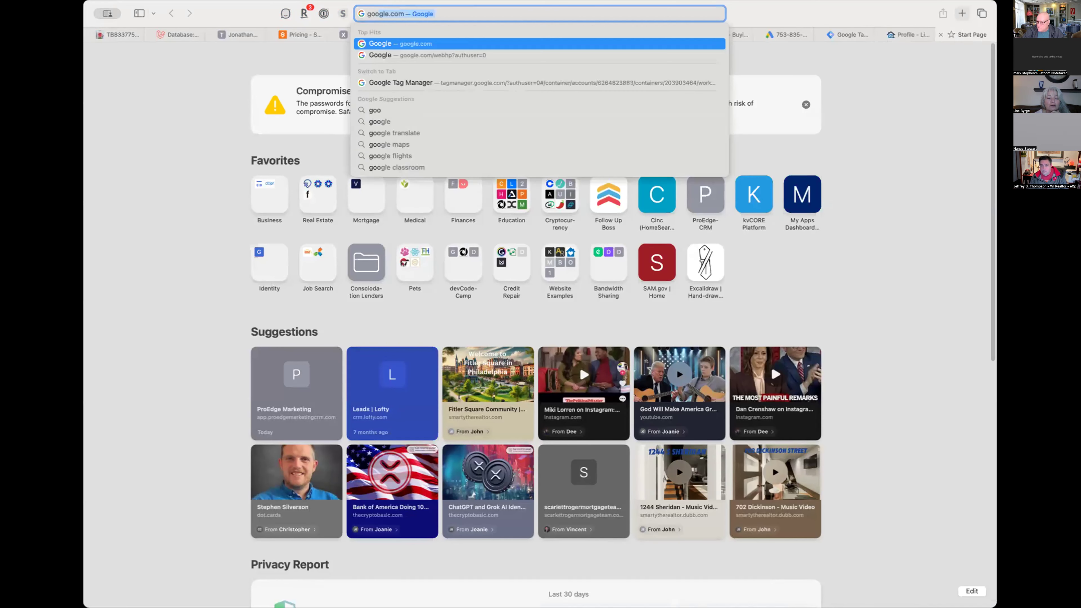
pyautogui.write('gle.com/')
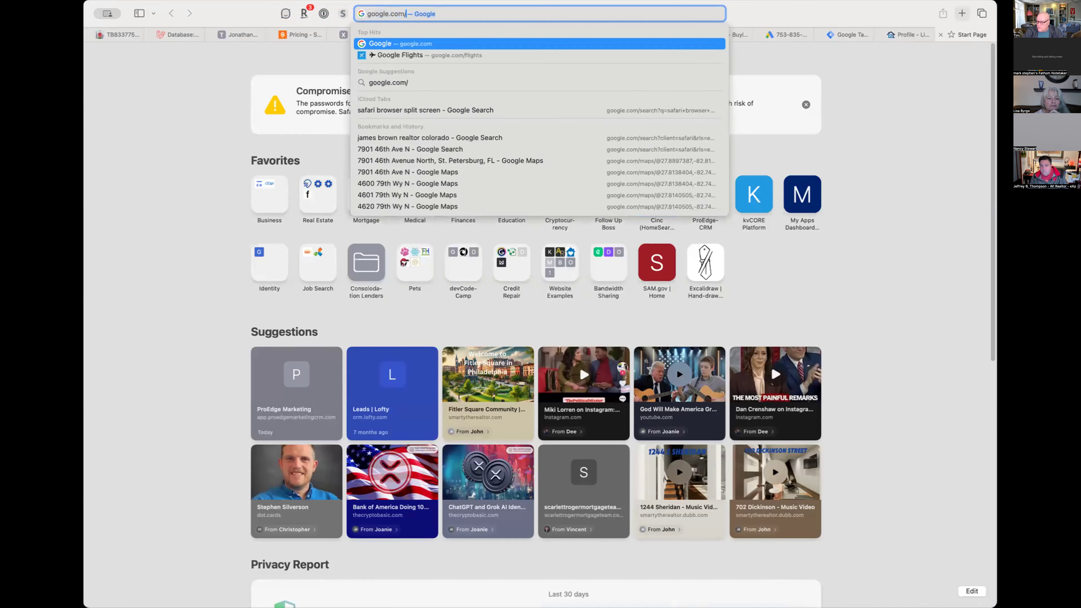
pyautogui.write('ana')
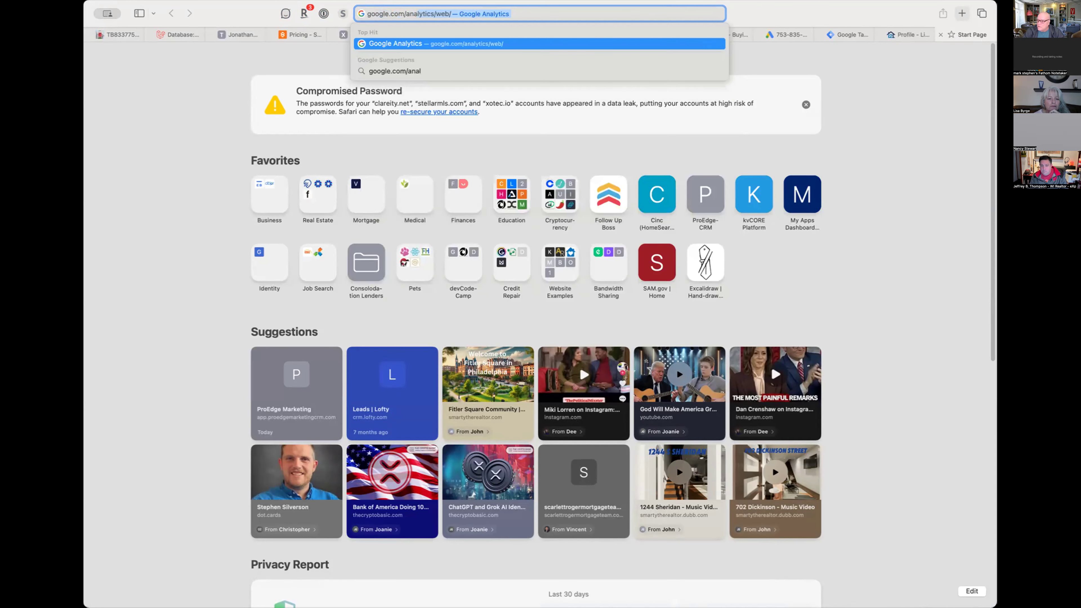
pyautogui.write('l')
pyautogui.press('Return')
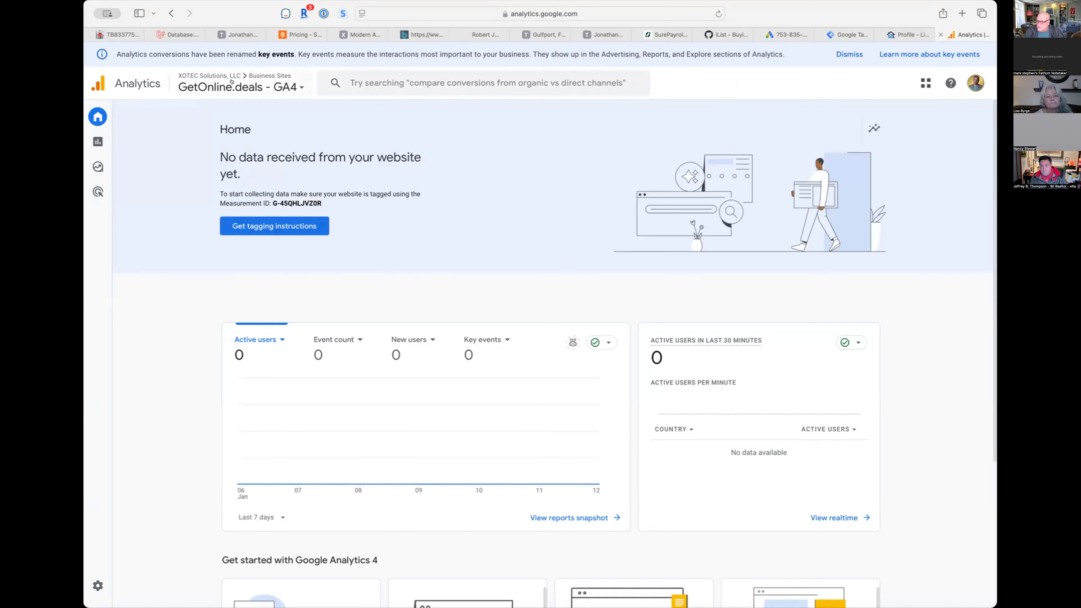
# Step: Look through the available organizations and the Analytics accounts under XOTEC Solutions, LLC in the account picker
pyautogui.click(293, 86)
pyautogui.click(387, 121)
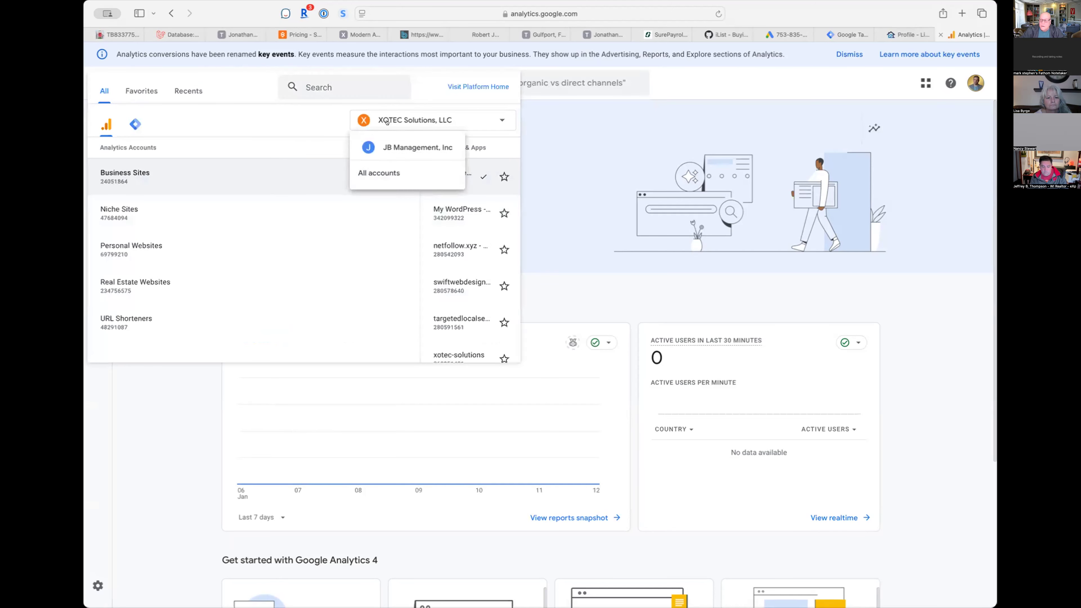
pyautogui.click(207, 155)
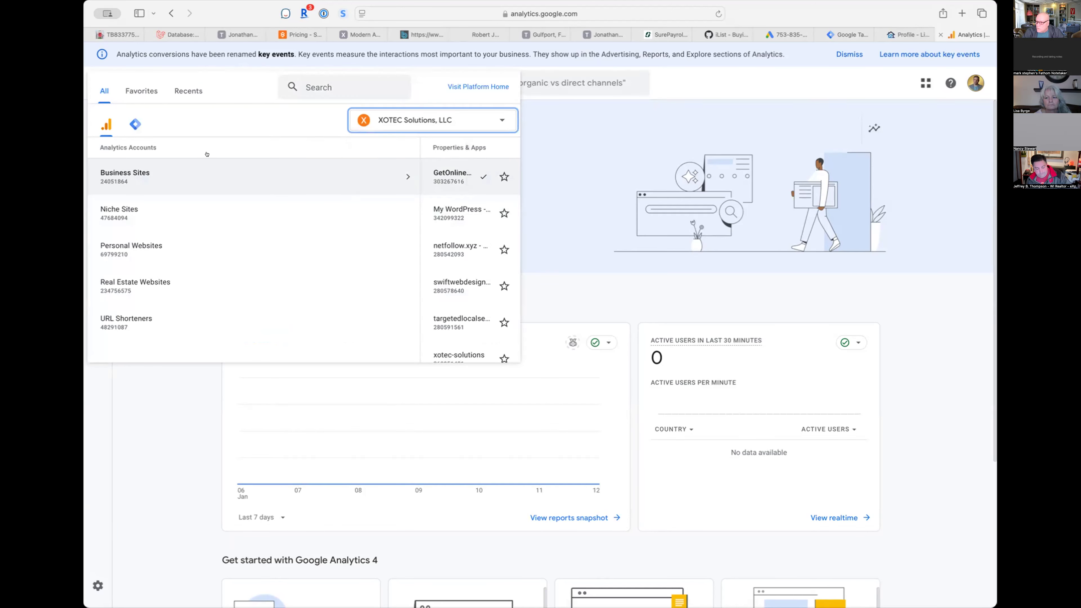
pyautogui.click(138, 181)
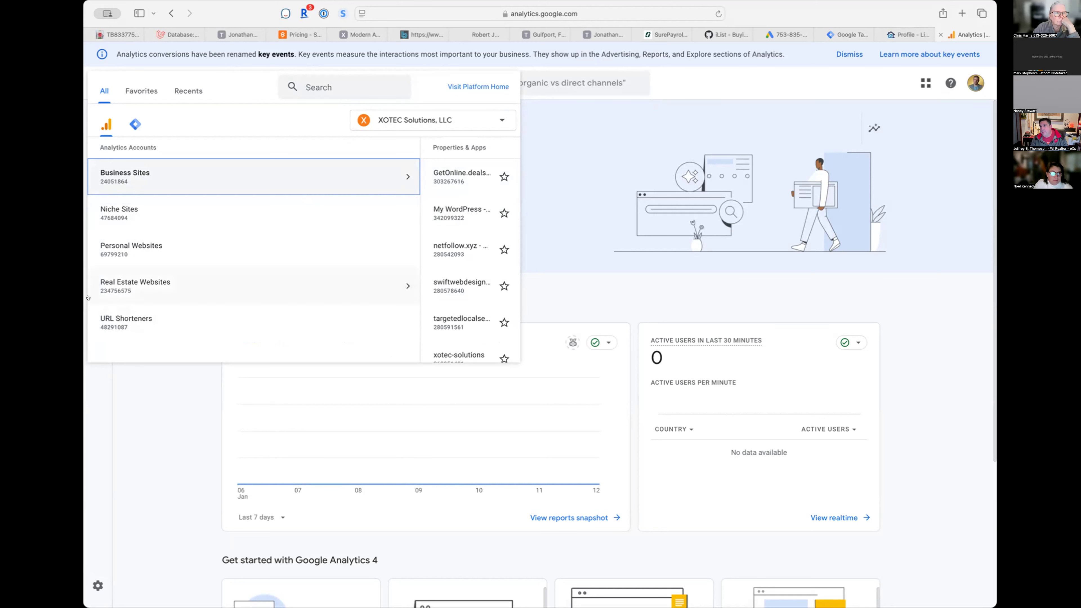
# Step: Widen the browser window to the screen's edge and open the Analytics Admin settings
pyautogui.moveTo(84, 461); pyautogui.dragTo(1, 462)
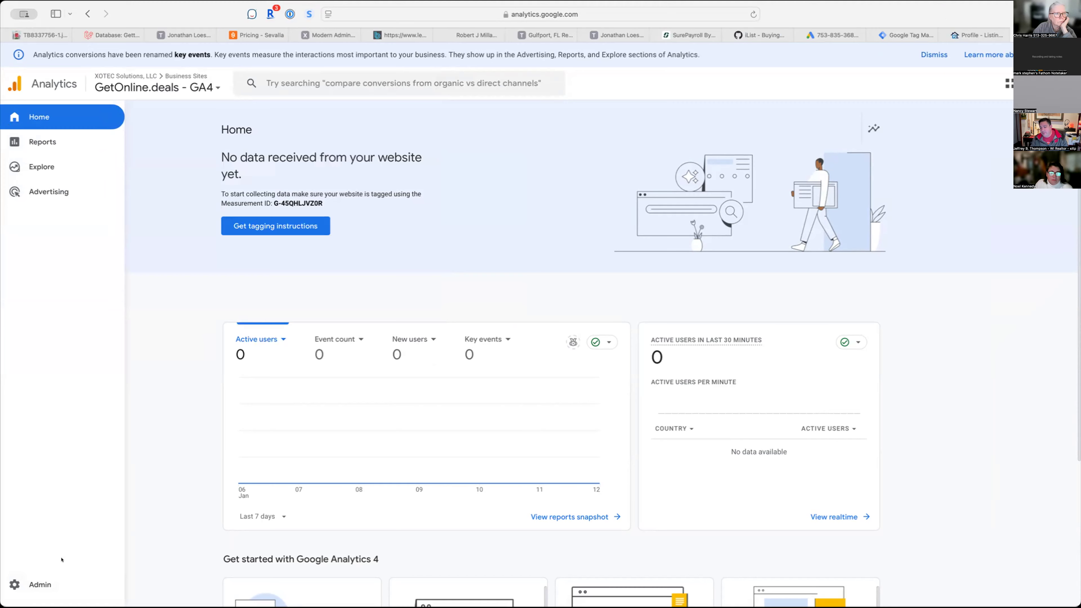
pyautogui.click(40, 584)
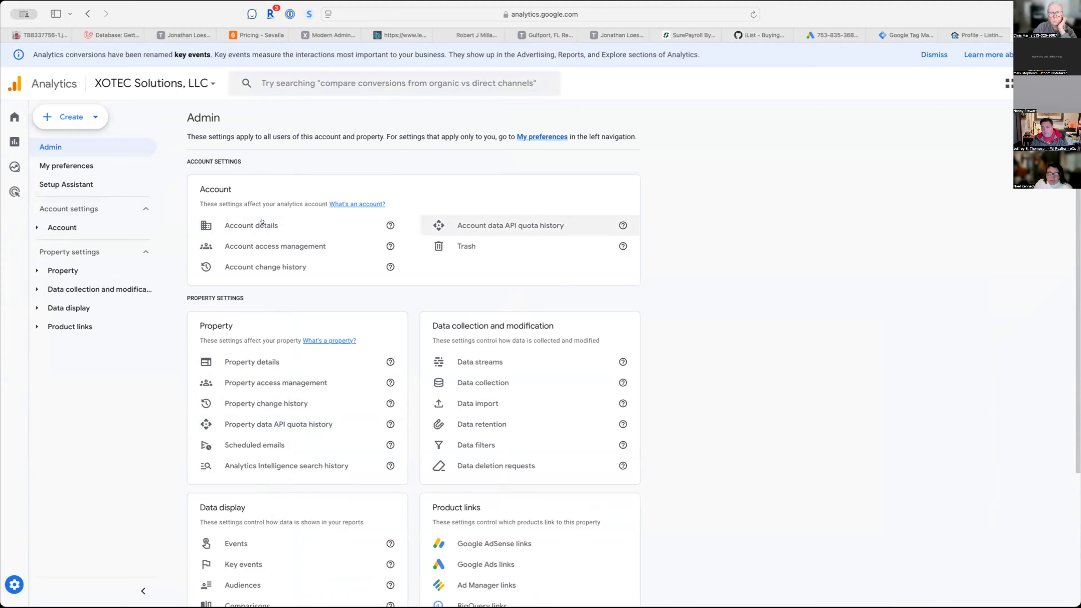
pyautogui.click(157, 81)
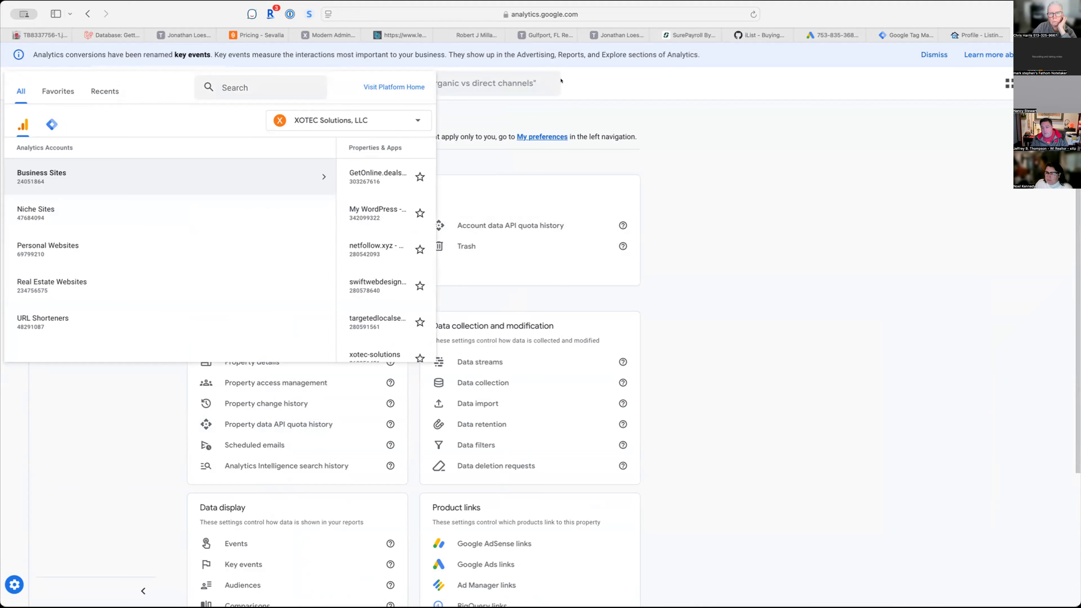
pyautogui.click(666, 88)
# Step: Check which item types can be created from the Analytics Admin page
pyautogui.moveTo(54, 254)
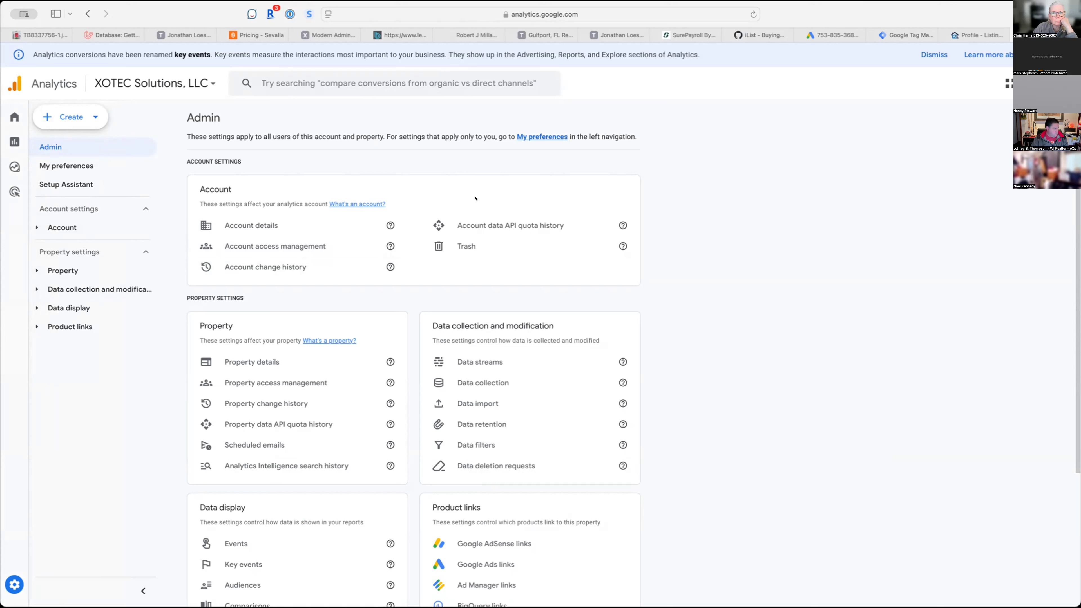
pyautogui.click(72, 118)
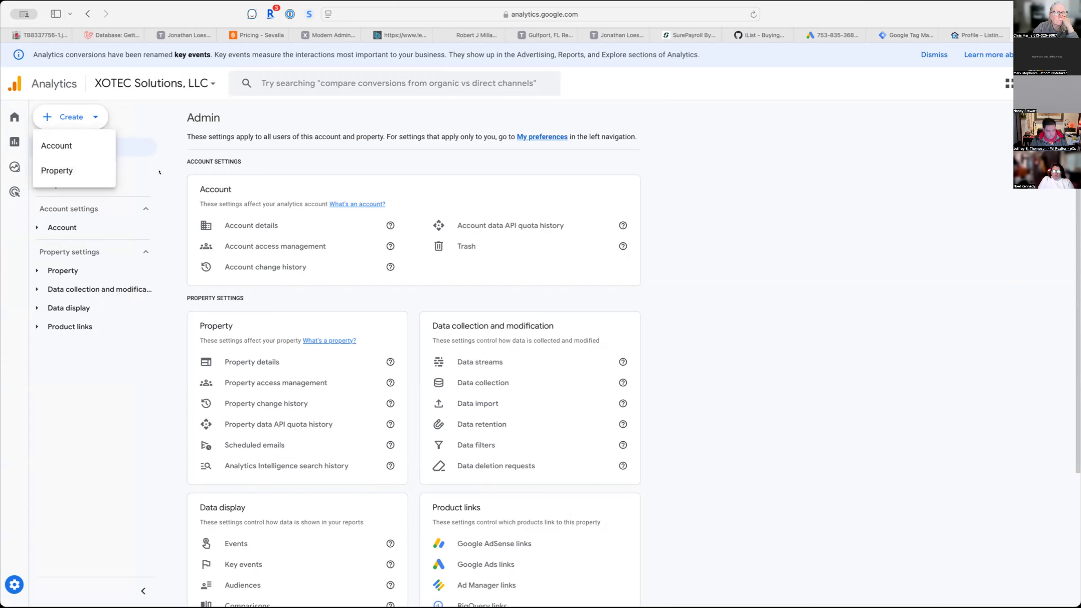
pyautogui.click(102, 385)
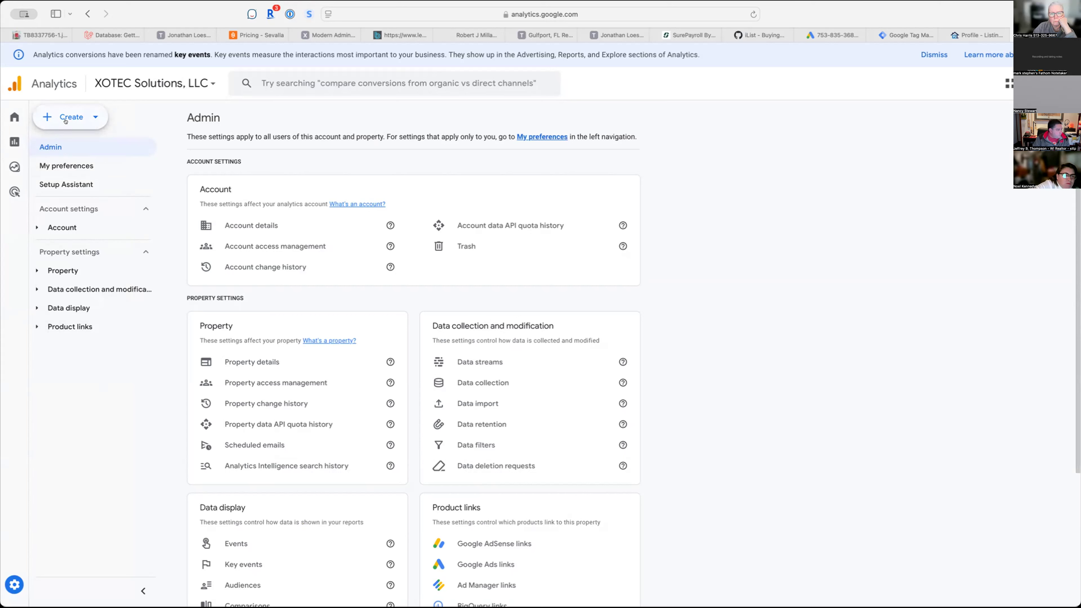
pyautogui.click(97, 122)
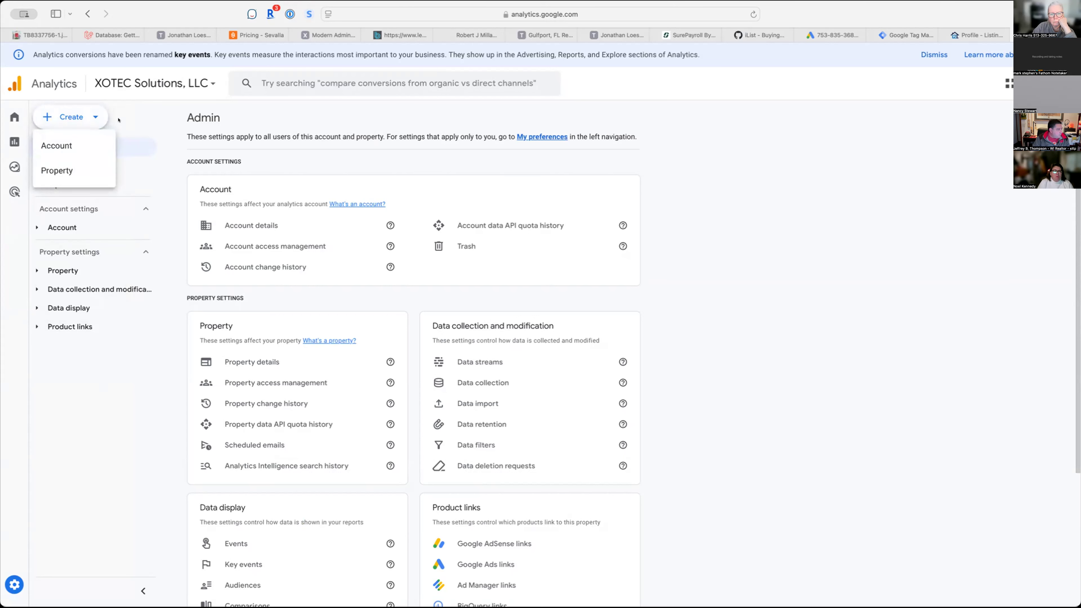
pyautogui.click(135, 114)
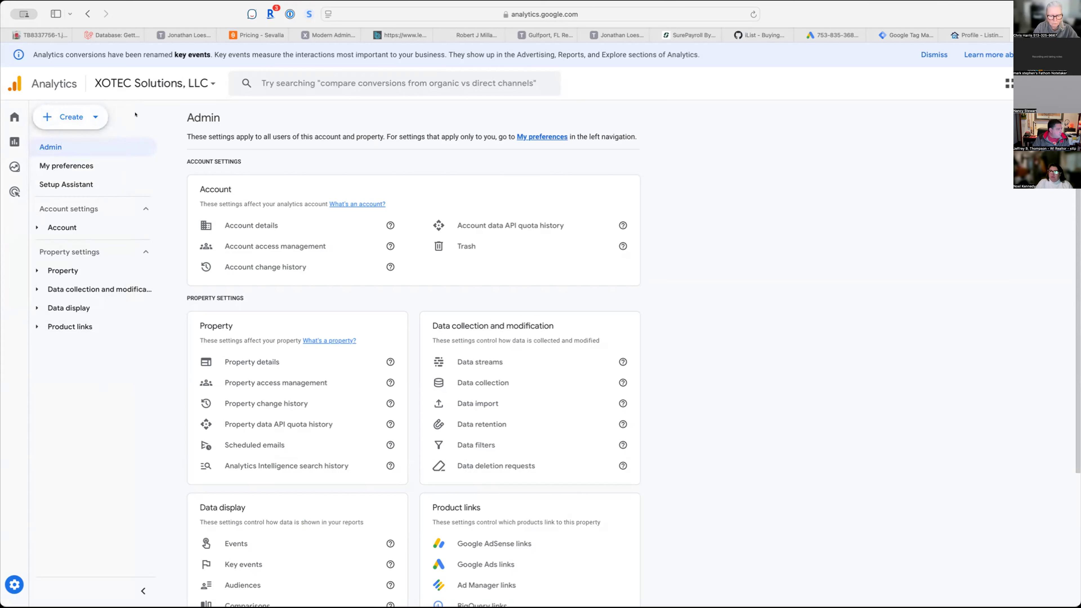
# Step: Show the Admin page's full web address and review the Account and Property creation options again
pyautogui.click(634, 9)
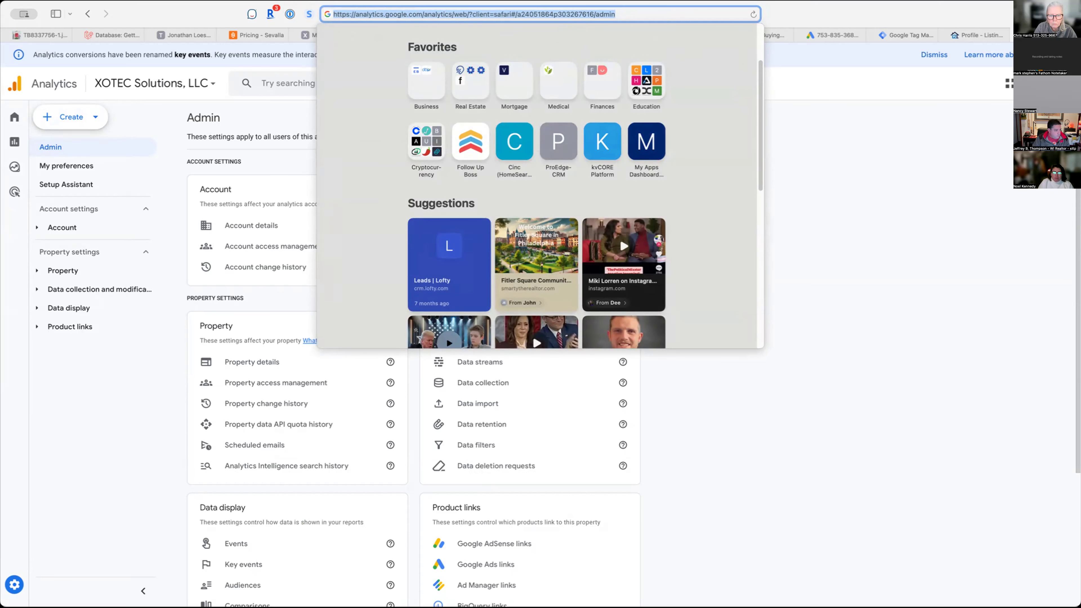
pyautogui.press('Escape')
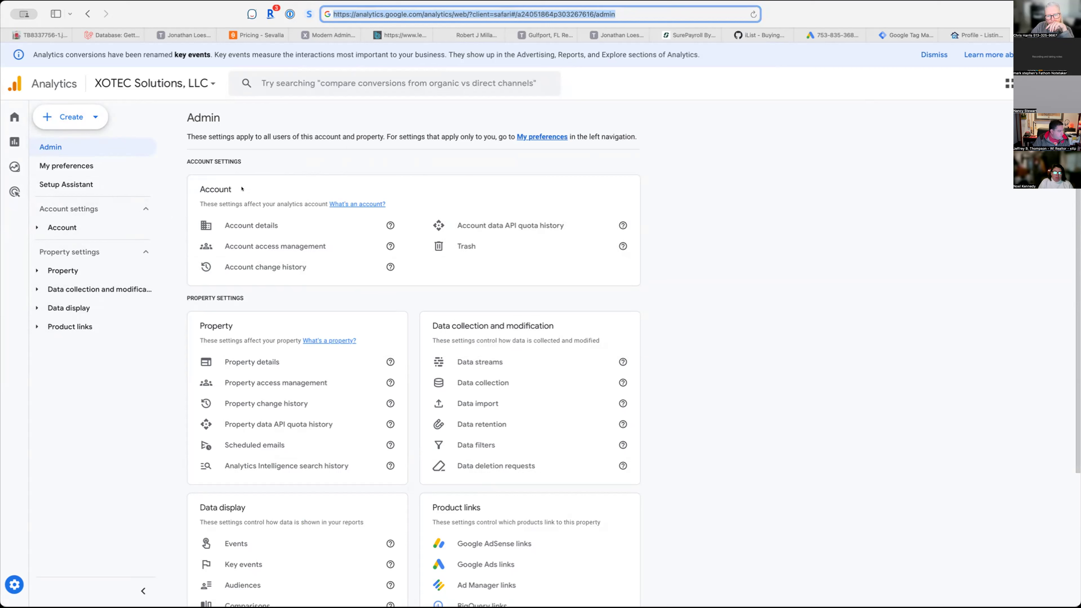
pyautogui.click(79, 117)
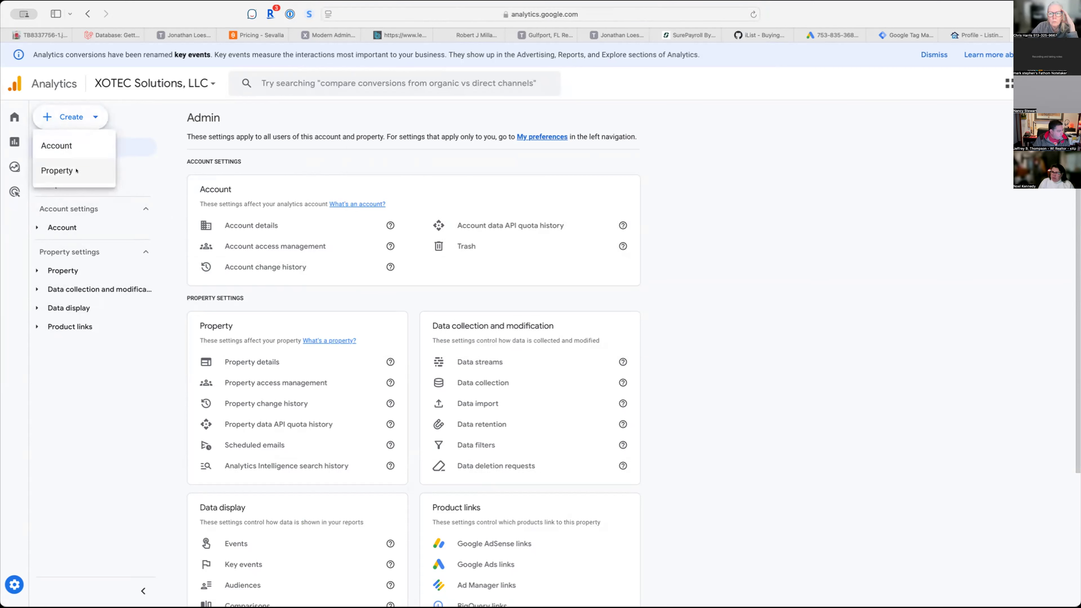
pyautogui.click(694, 162)
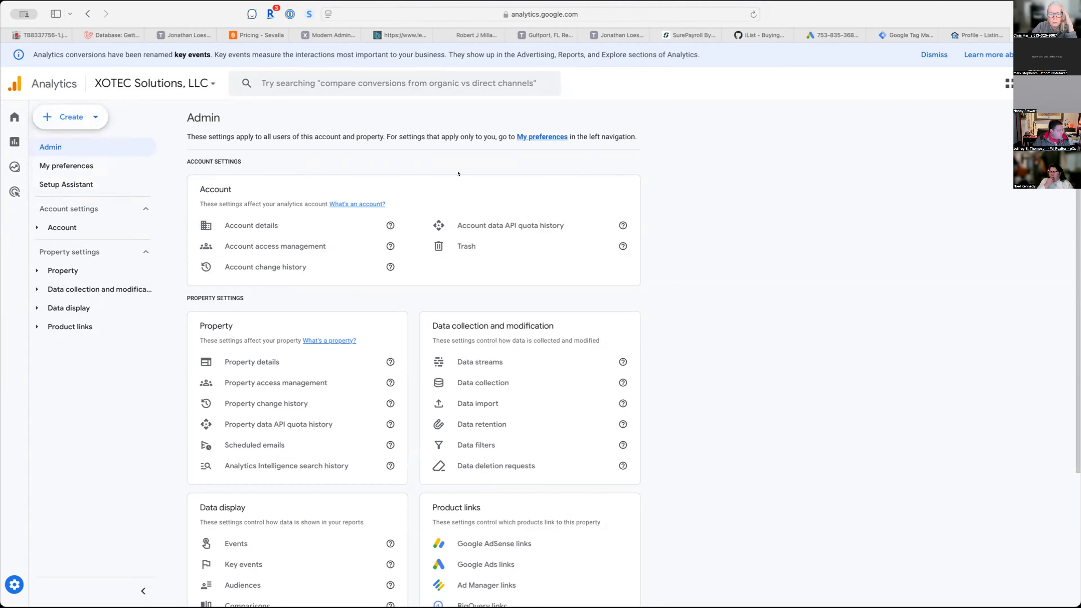
pyautogui.click(89, 114)
pyautogui.click(119, 114)
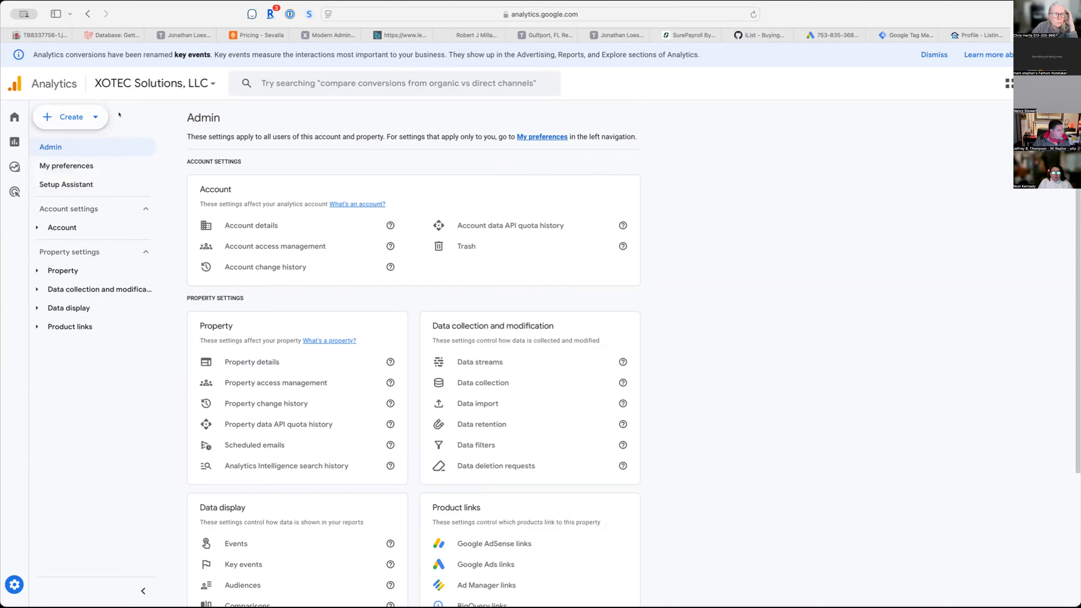
# Step: Review the Business Sites account and its properties in the account picker, closing it without switching
pyautogui.click(153, 84)
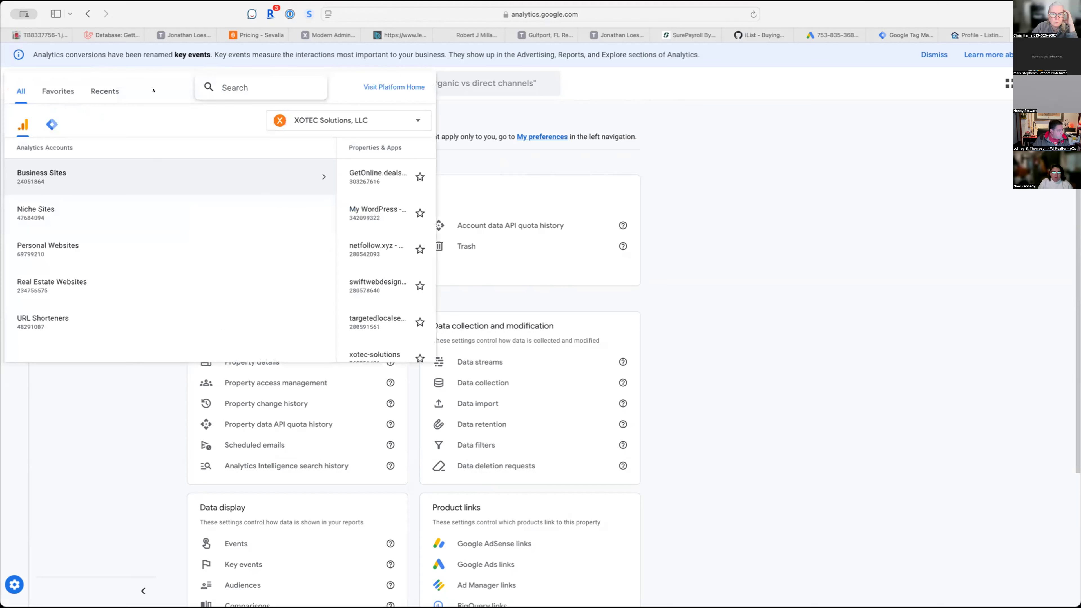
pyautogui.click(659, 157)
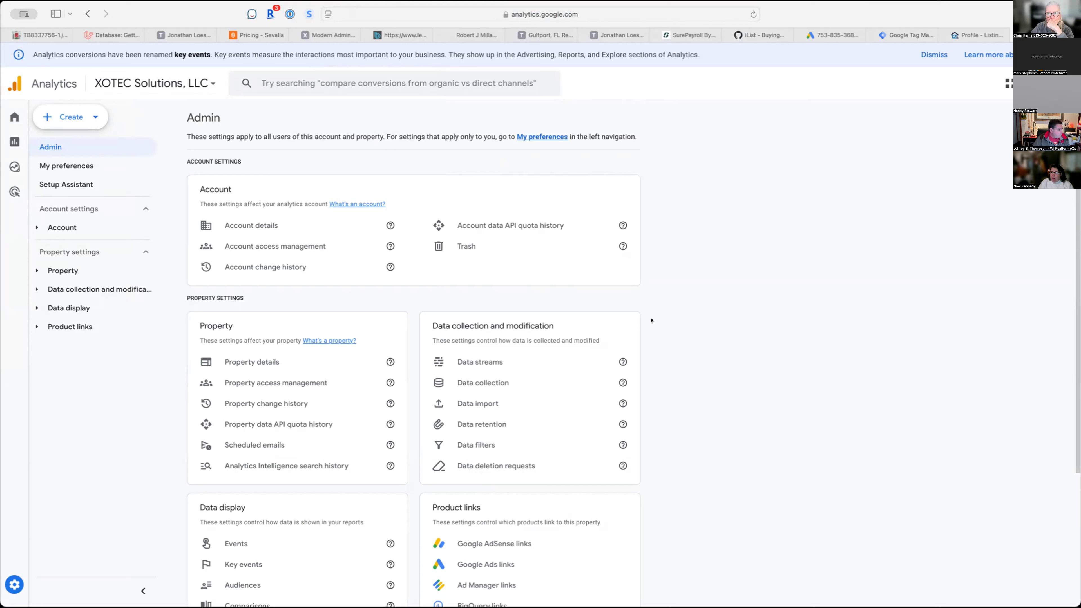
pyautogui.press('super+Tab')
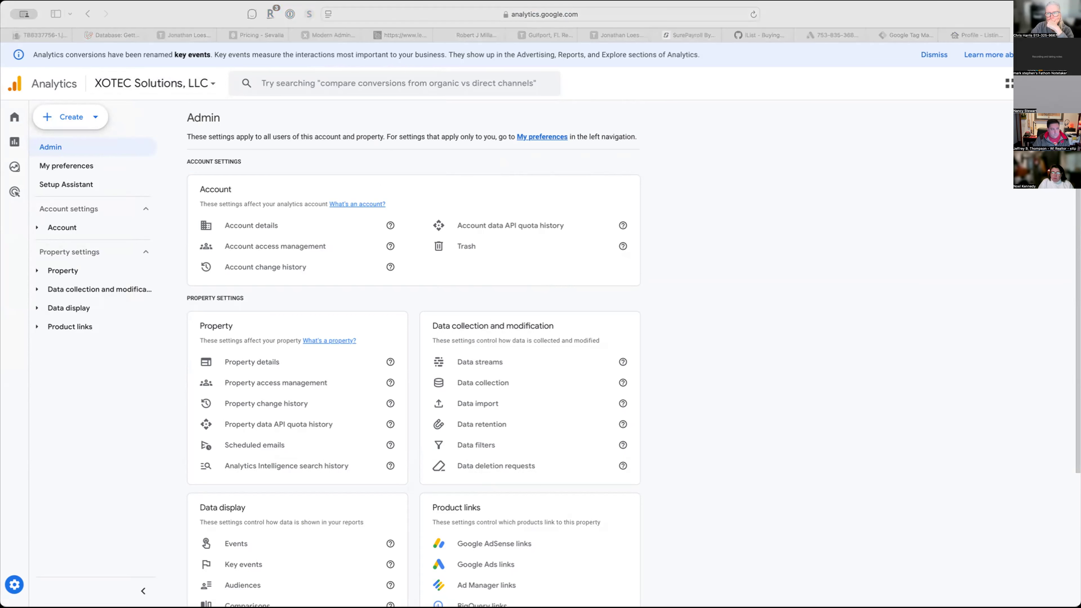
pyautogui.click(152, 530)
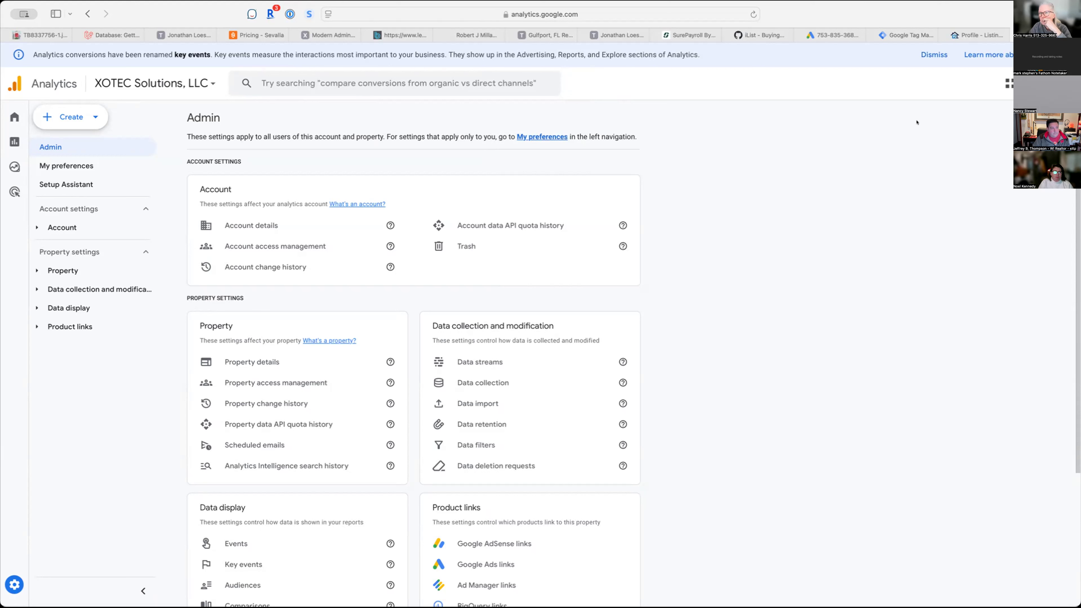
# Step: View the list of Google Marketing Platform products available from Analytics
pyautogui.click(1009, 83)
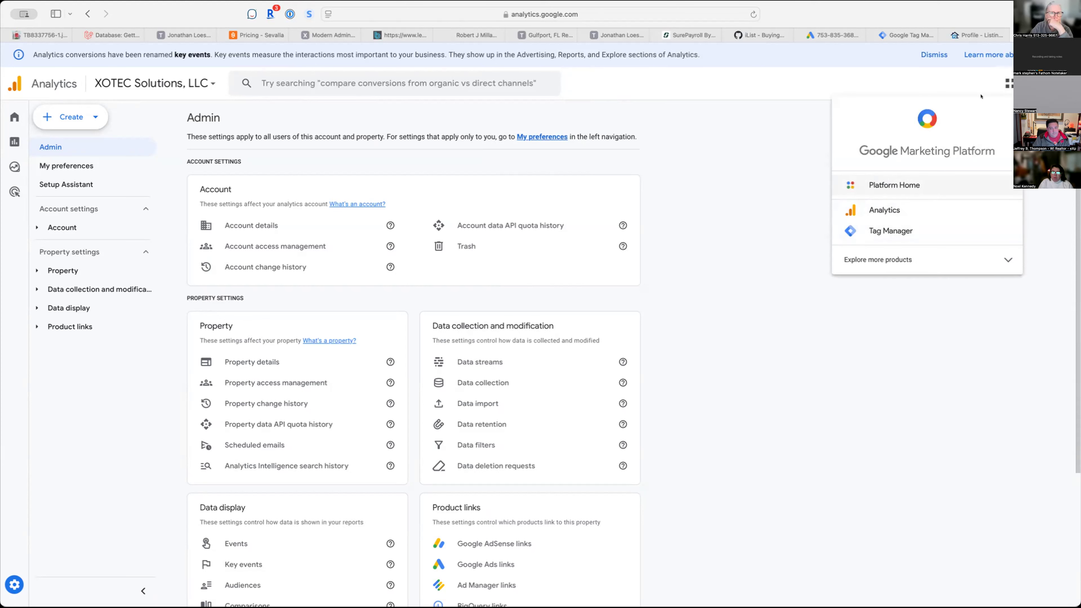
pyautogui.click(1008, 81)
pyautogui.click(1007, 82)
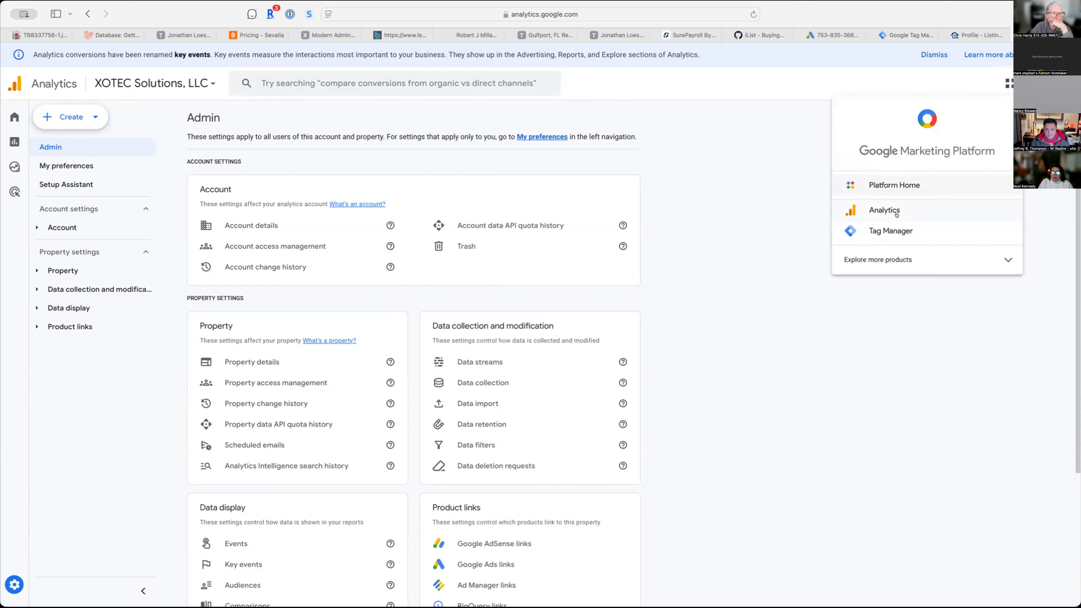
pyautogui.click(709, 261)
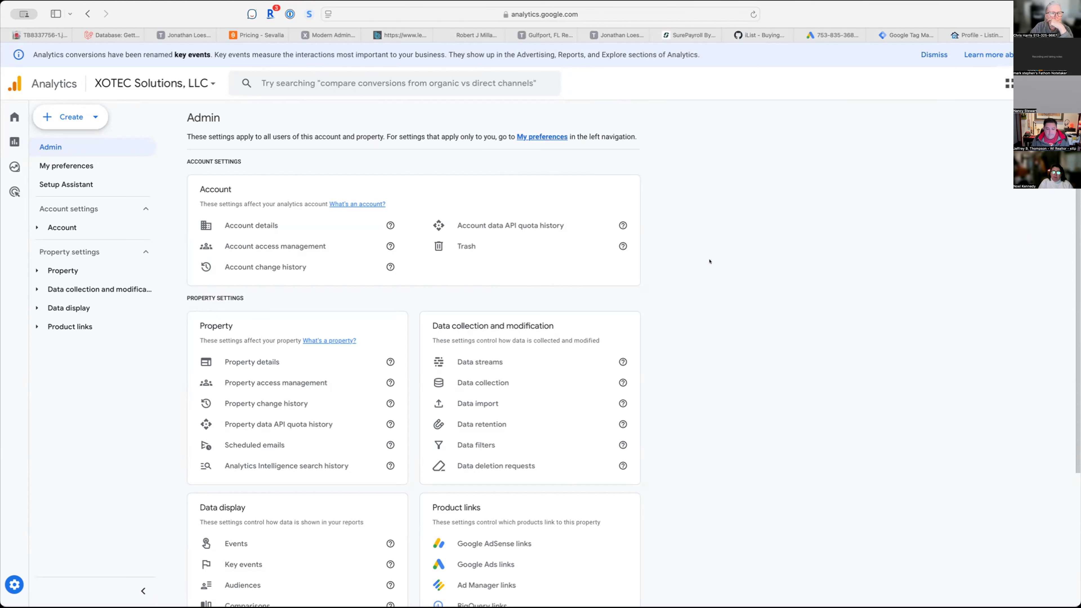
# Step: Show the main Analytics navigation and list the properties in the Real Estate Websites account
pyautogui.moveTo(4, 569)
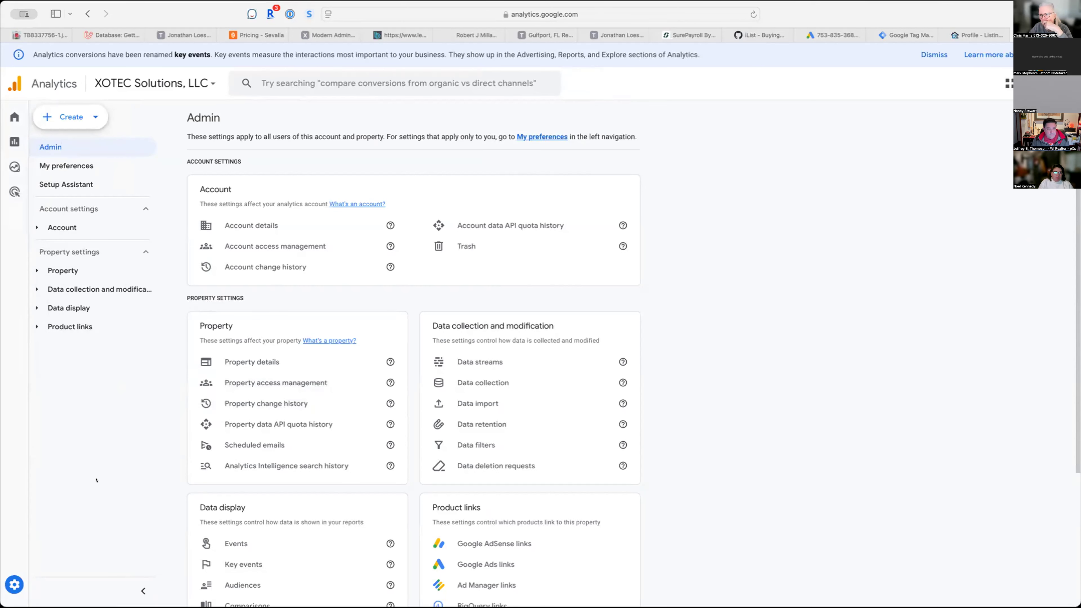
pyautogui.moveTo(71, 527)
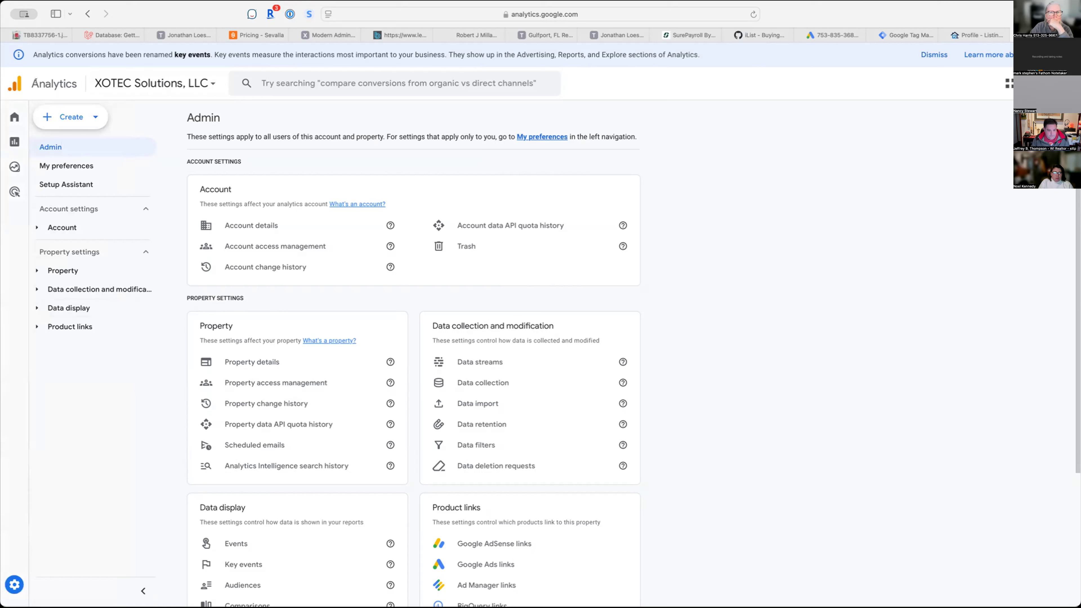
pyautogui.moveTo(16, 131)
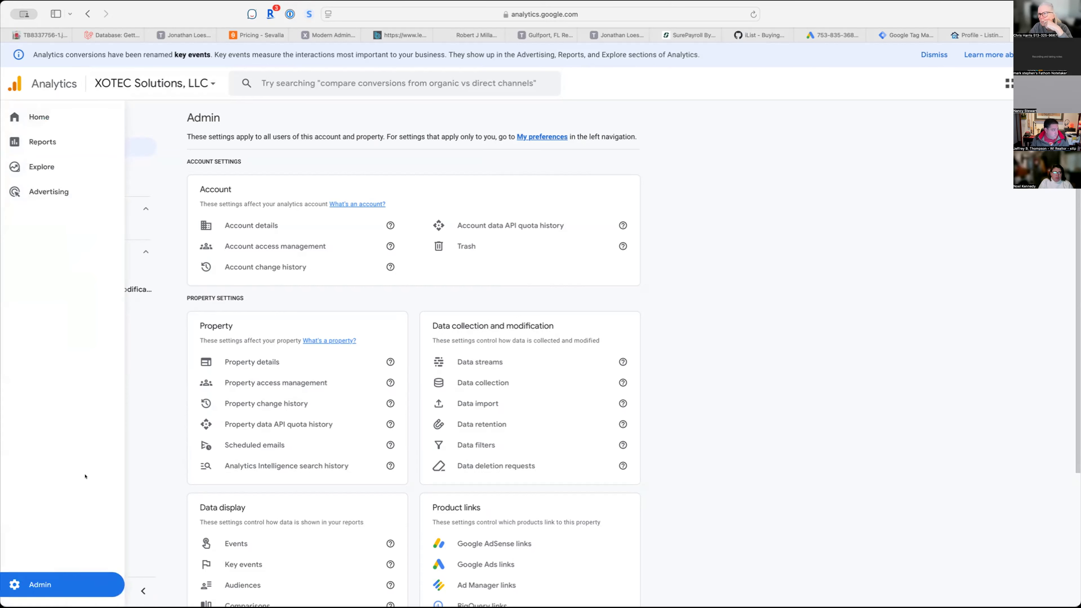
pyautogui.click(172, 79)
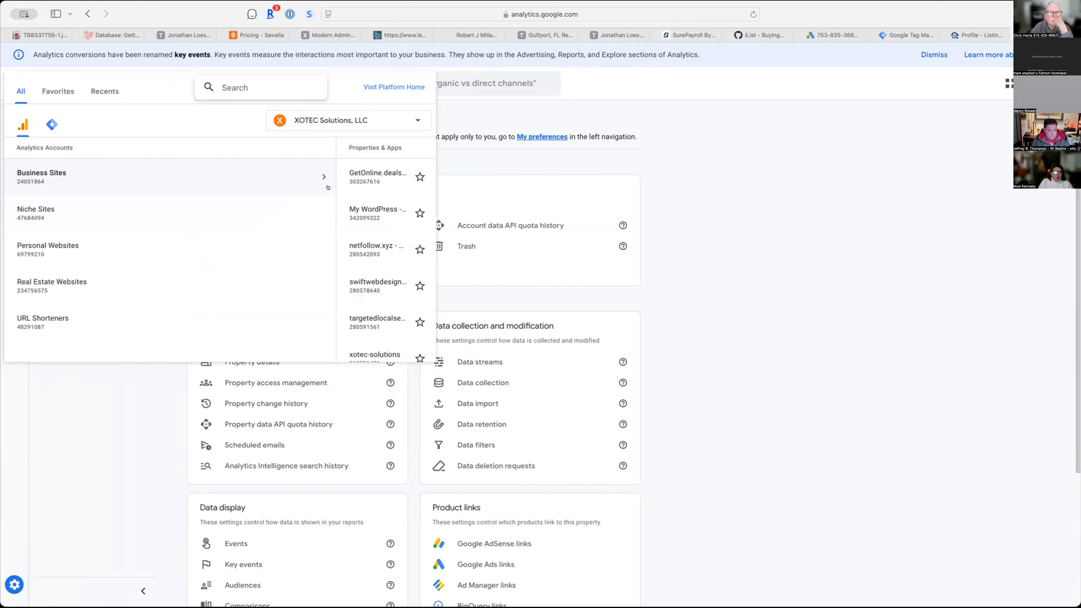
pyautogui.moveTo(198, 175)
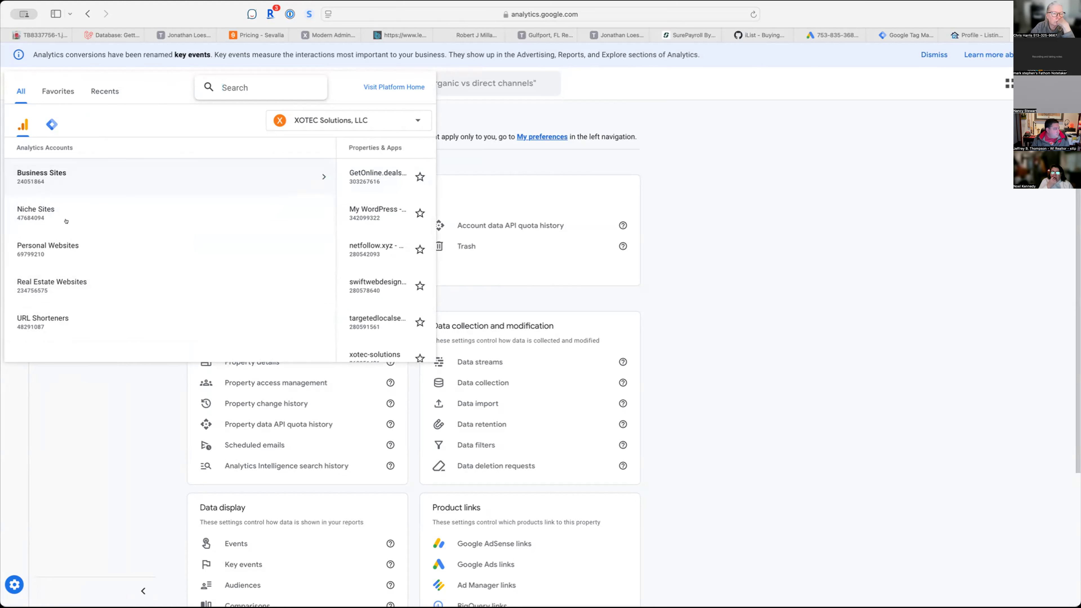
pyautogui.click(58, 281)
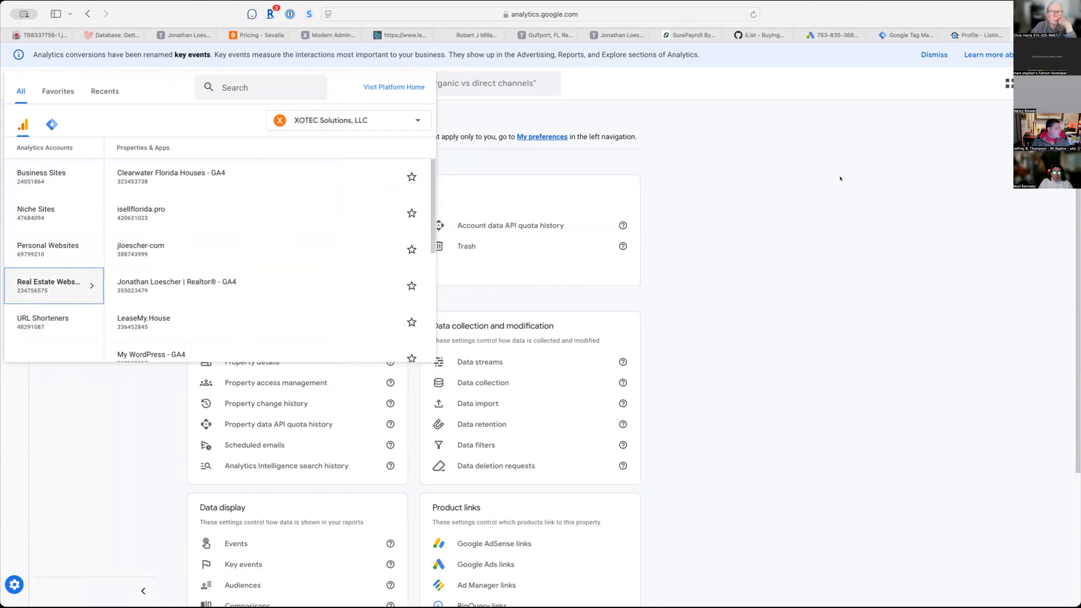
# Step: Point out the Google Marketing Platform product list and the options for creating an account or property
pyautogui.click(1004, 80)
pyautogui.click(1005, 82)
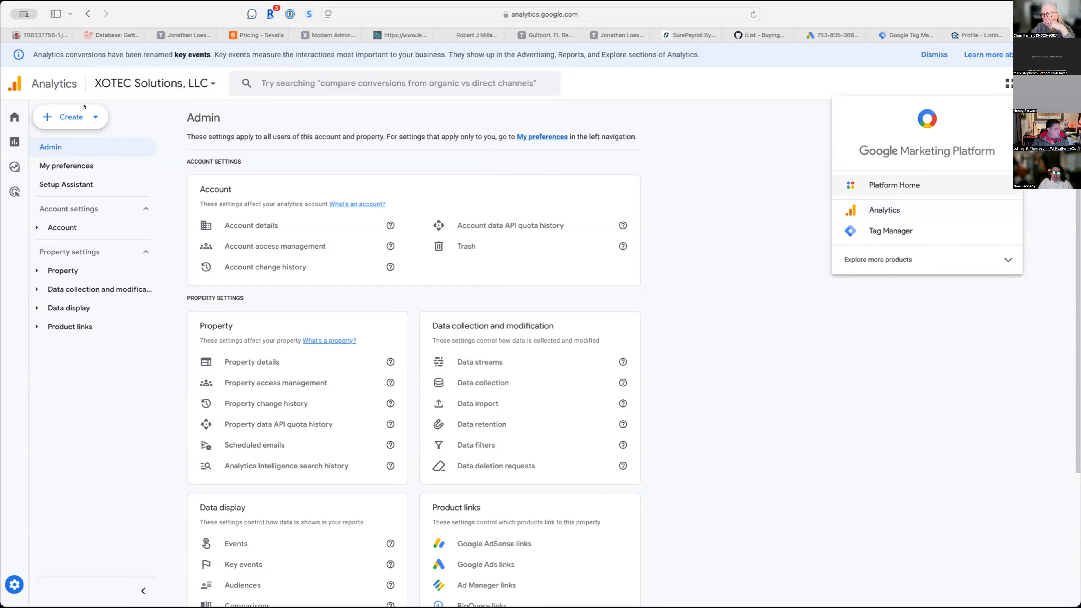
pyautogui.click(114, 119)
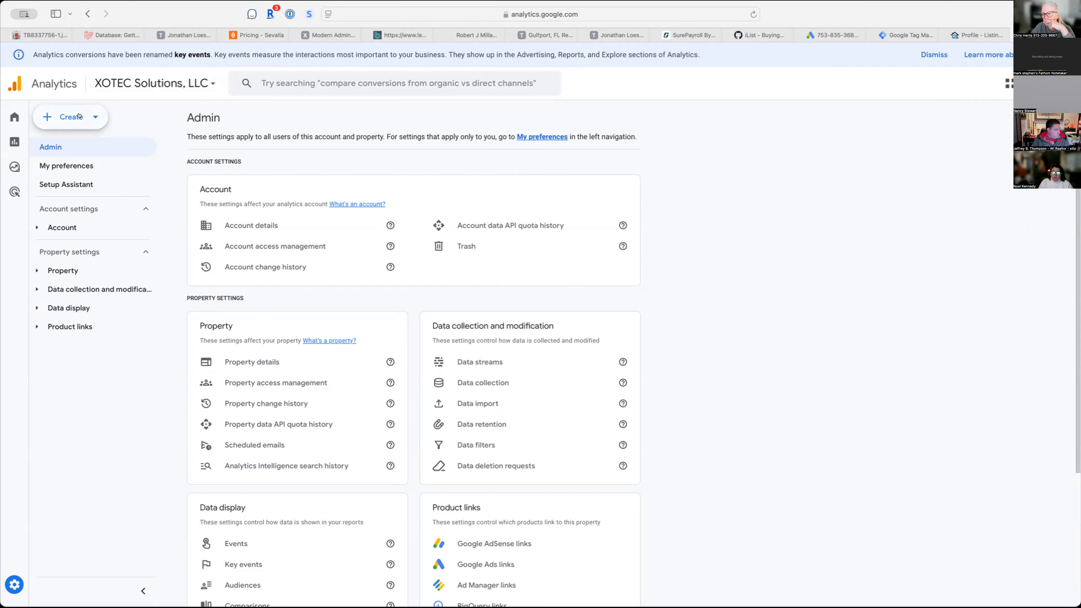
pyautogui.click(89, 116)
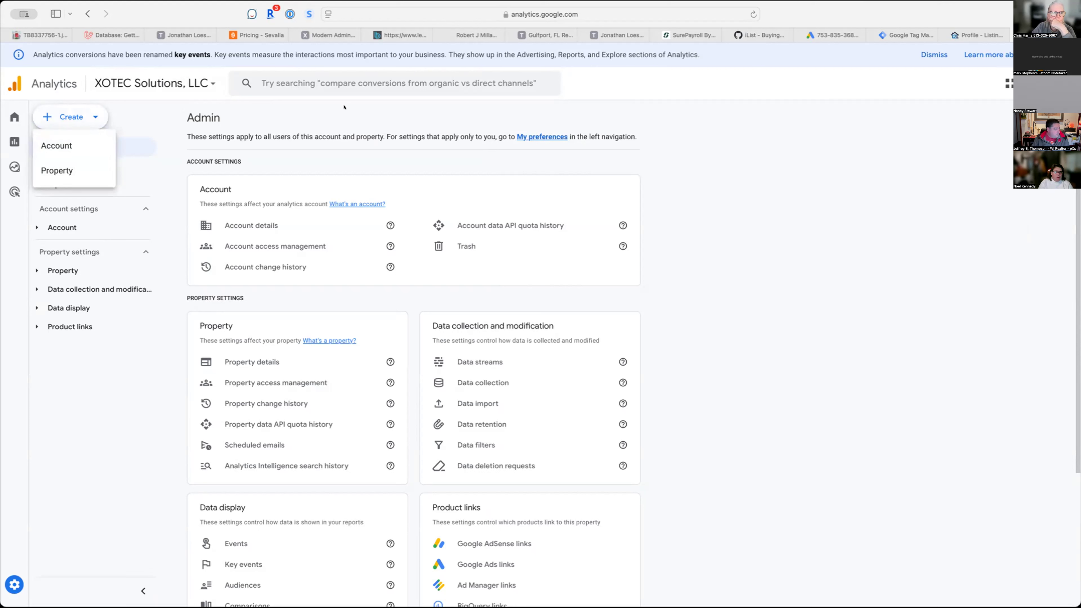
pyautogui.click(774, 111)
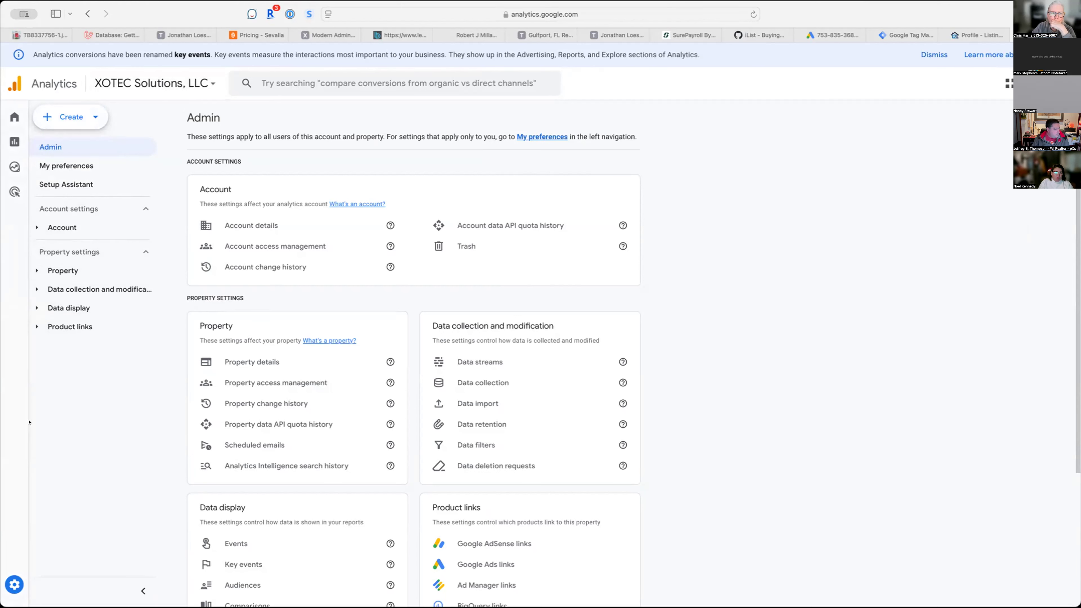
# Step: Circle the Admin entry in the expanded Analytics navigation with a freehand pink annotation
pyautogui.moveTo(40, 582)
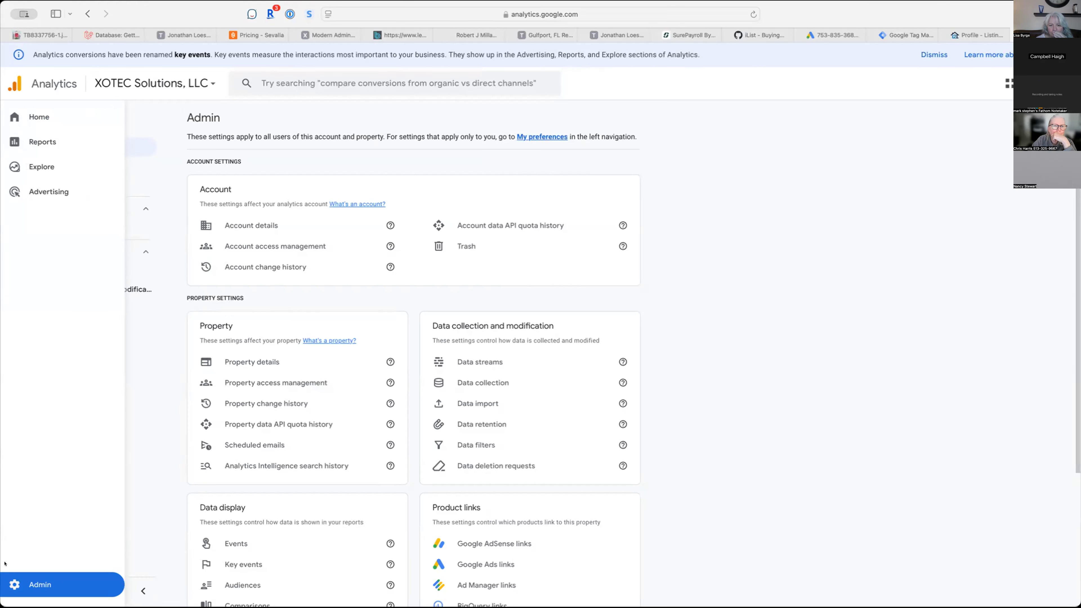
pyautogui.moveTo(7, 554)
pyautogui.mouseDown()
pyautogui.moveTo(135, 592)
pyautogui.moveTo(25, 601)
pyautogui.moveTo(4, 565)
pyautogui.mouseUp()
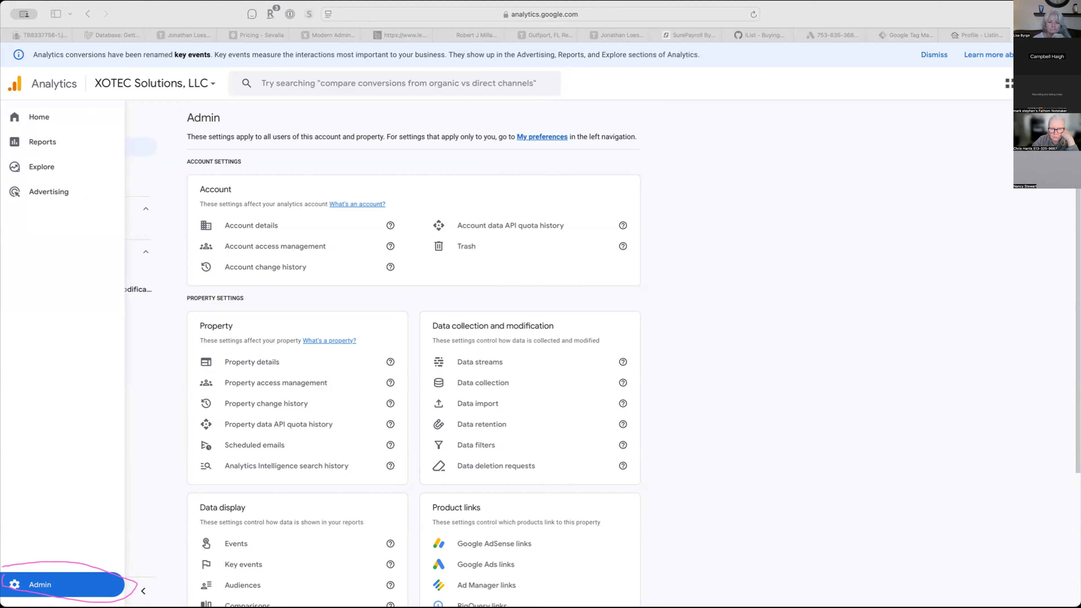
# Step: Show the Google Marketing Platform product list and circle the Analytics logo with a freehand pink annotation
pyautogui.click(1007, 83)
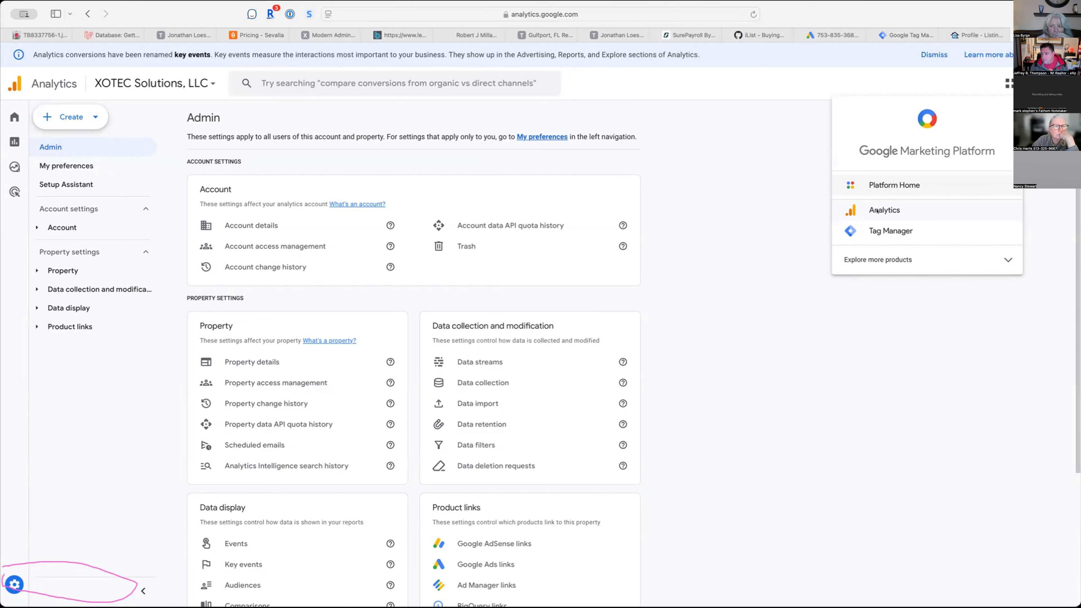
pyautogui.click(684, 162)
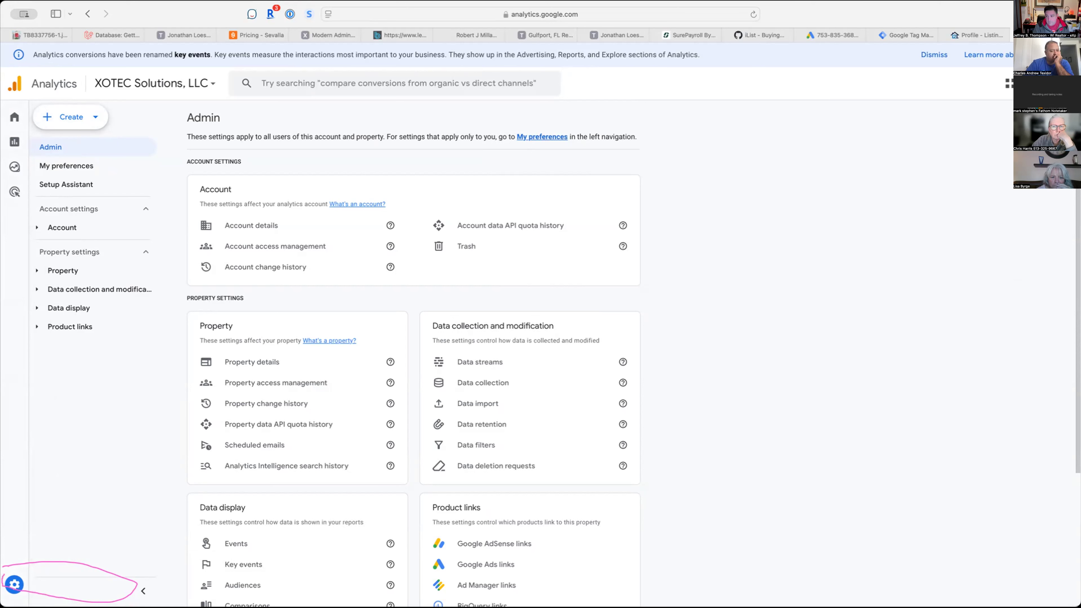
pyautogui.moveTo(40, 69)
pyautogui.mouseDown()
pyautogui.moveTo(19, 67)
pyautogui.moveTo(38, 95)
pyautogui.moveTo(99, 86)
pyautogui.moveTo(29, 66)
pyautogui.mouseUp()
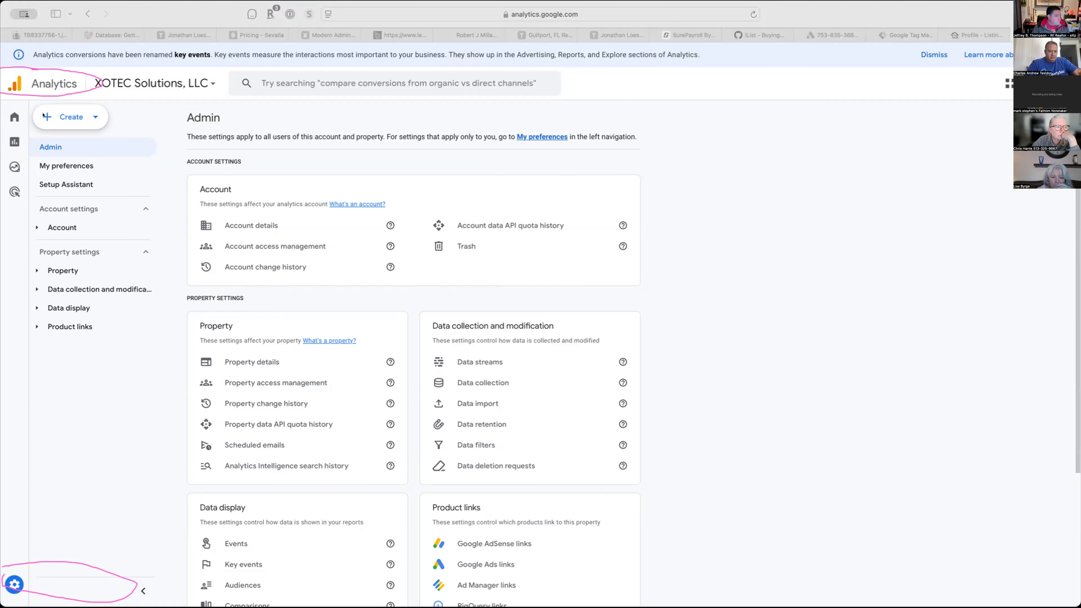
# Step: View the options for creating an account or property and the Analytics accounts listed under XOTEC Solutions, LLC
pyautogui.click(85, 113)
pyautogui.click(85, 114)
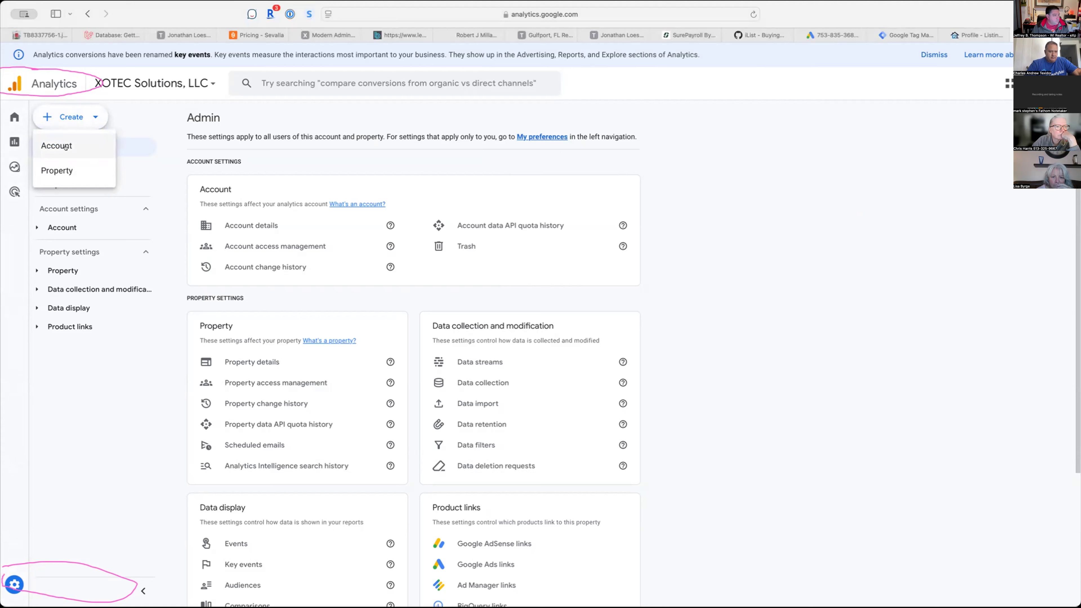
pyautogui.click(157, 81)
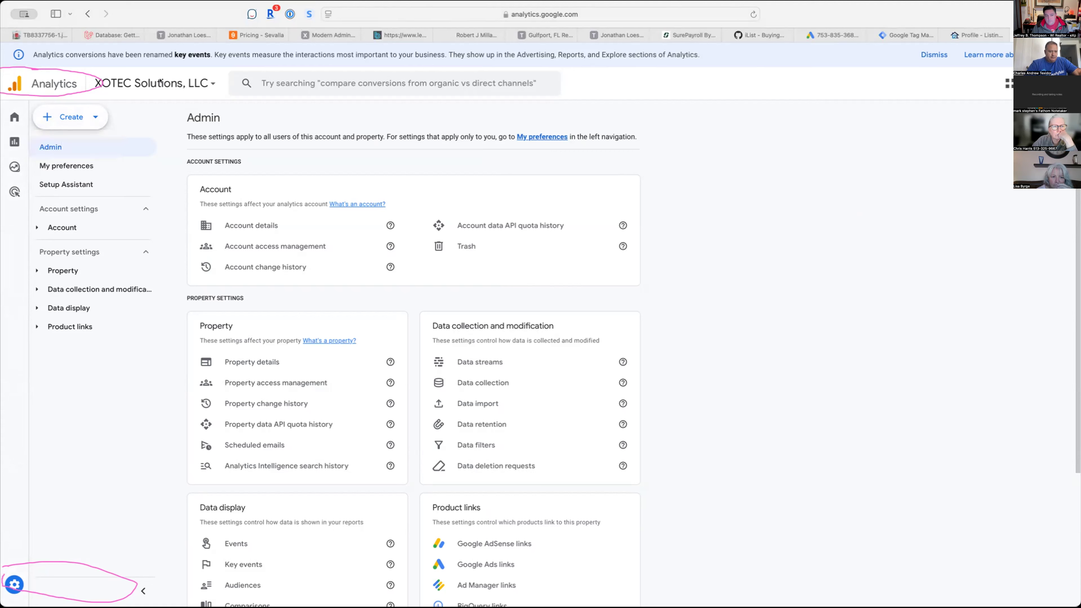
pyautogui.click(157, 82)
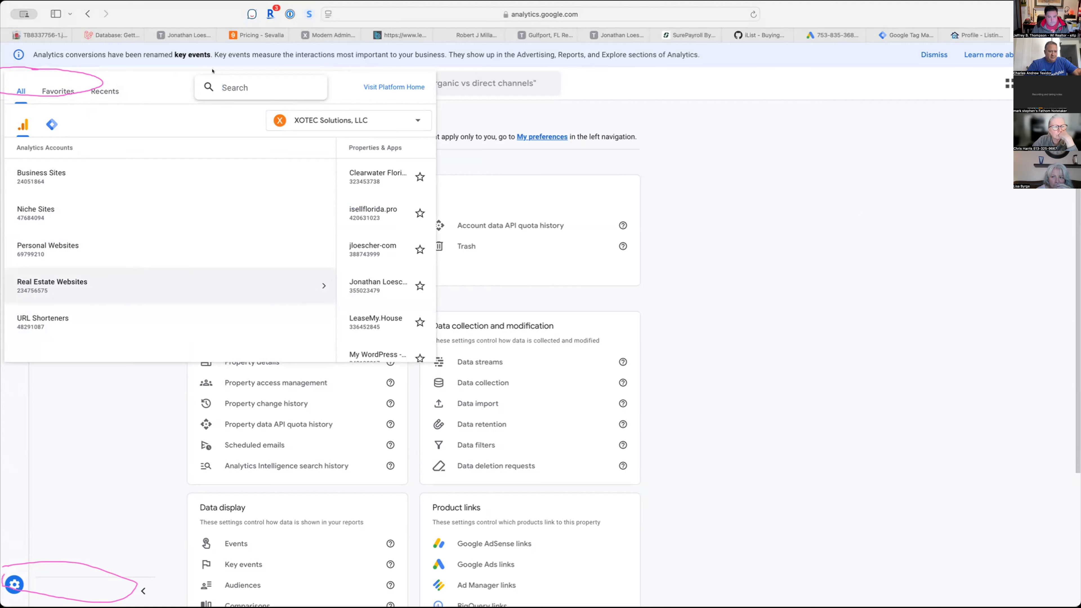
pyautogui.click(591, 132)
pyautogui.click(143, 87)
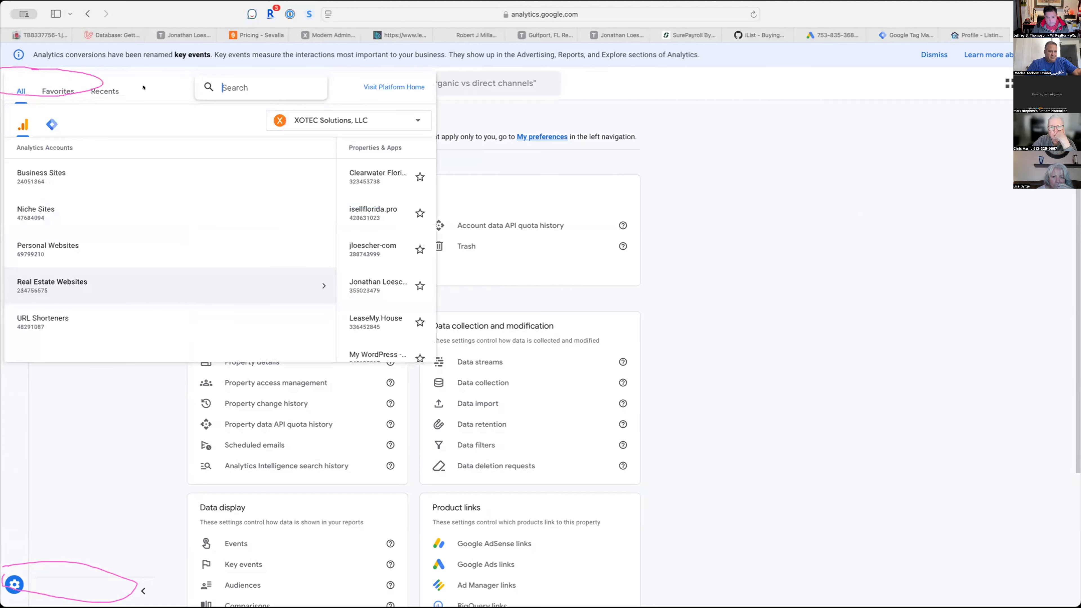
pyautogui.click(629, 130)
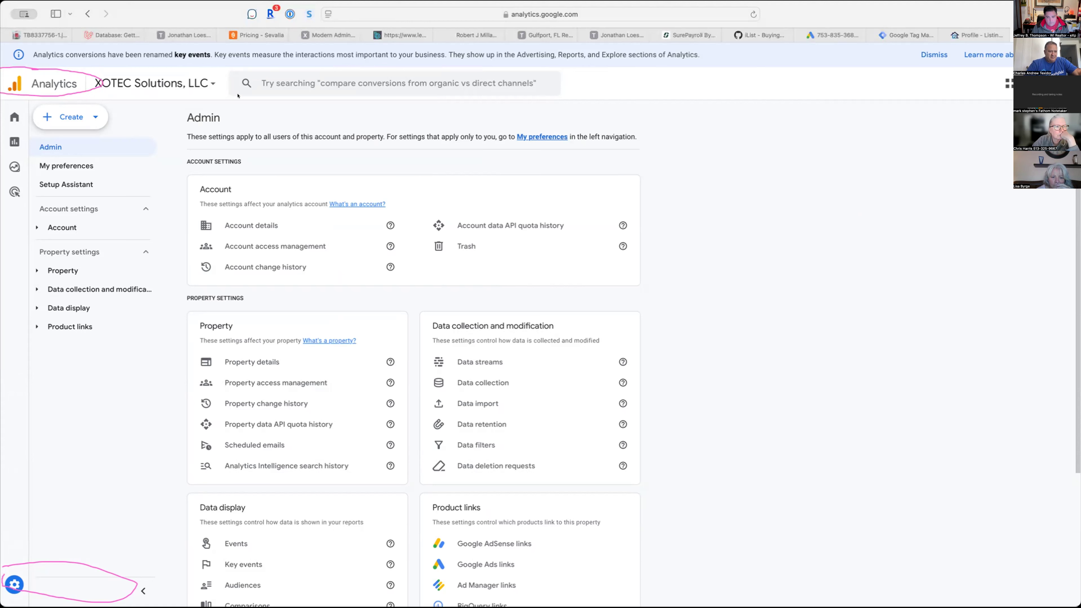
# Step: Highlight the Analytics Accounts heading in the account picker and circle the accounts below it in pink
pyautogui.click(162, 82)
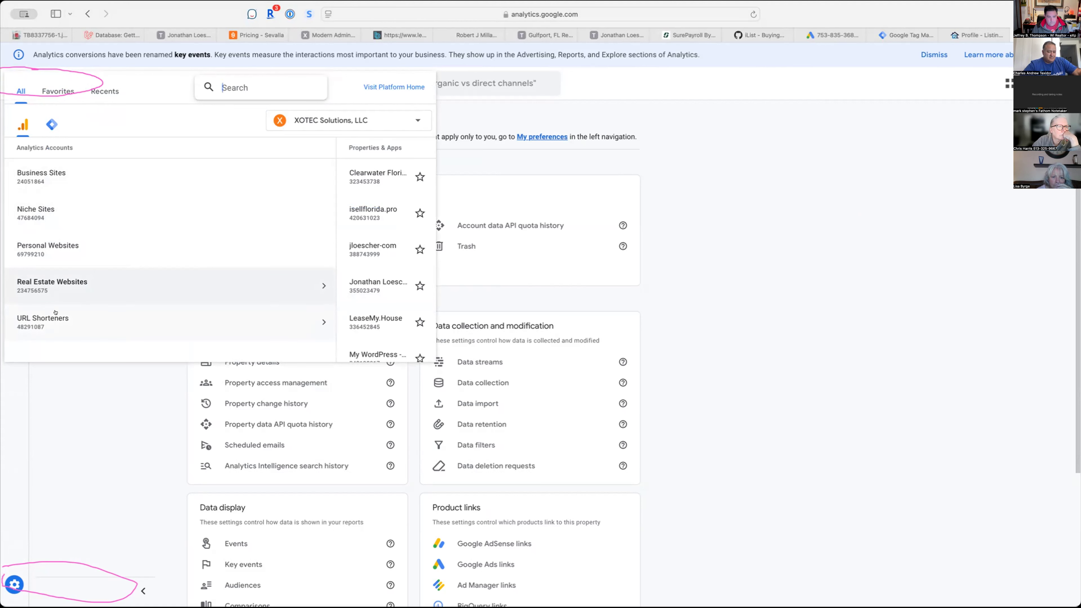
pyautogui.moveTo(10, 147); pyautogui.dragTo(83, 146)
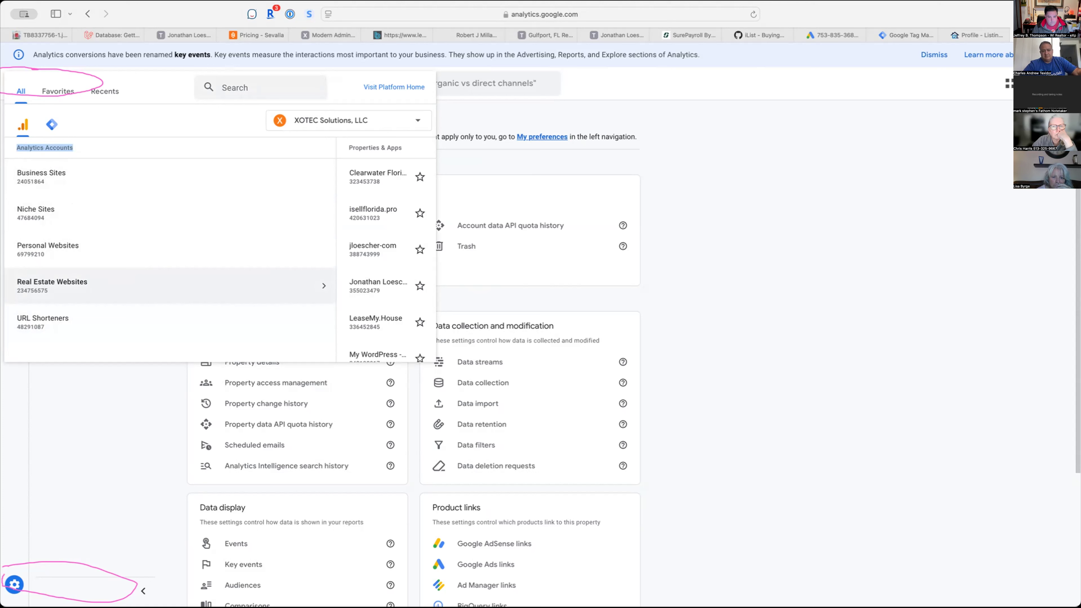
pyautogui.moveTo(47, 156)
pyautogui.mouseDown()
pyautogui.moveTo(3, 200)
pyautogui.moveTo(55, 344)
pyautogui.moveTo(100, 197)
pyautogui.moveTo(60, 151)
pyautogui.mouseUp()
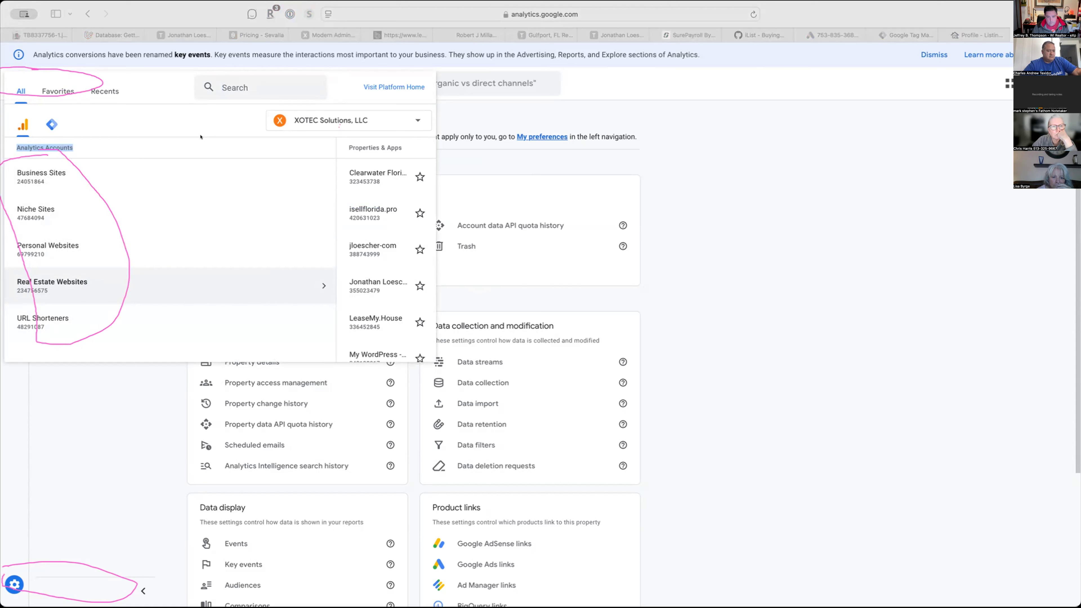
# Step: View the organizations that can be chosen in the account picker, leaving the selection as it is
pyautogui.click(334, 120)
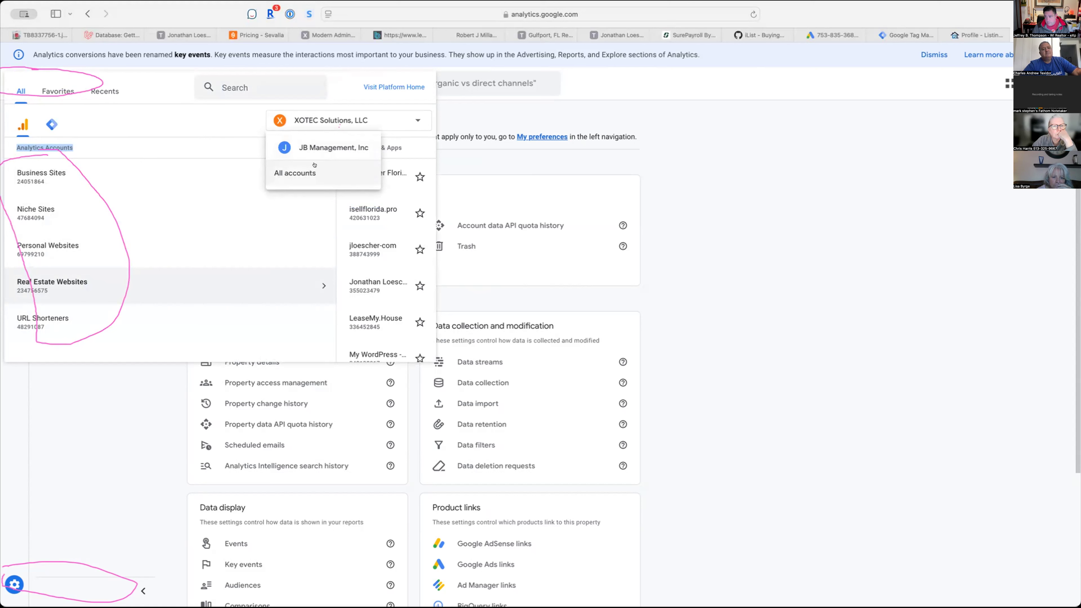
pyautogui.click(620, 113)
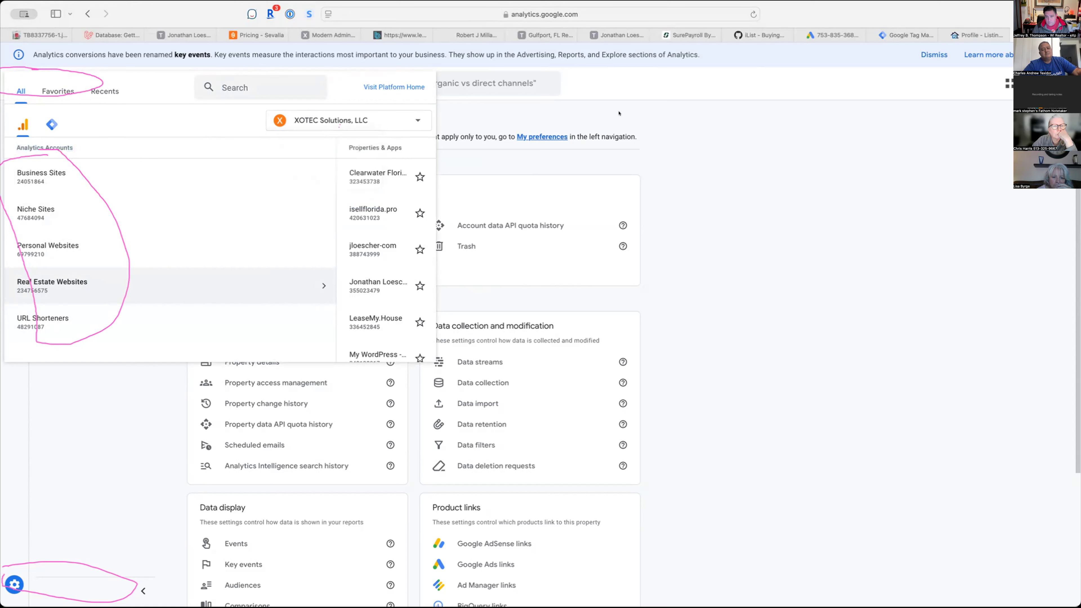
pyautogui.click(589, 114)
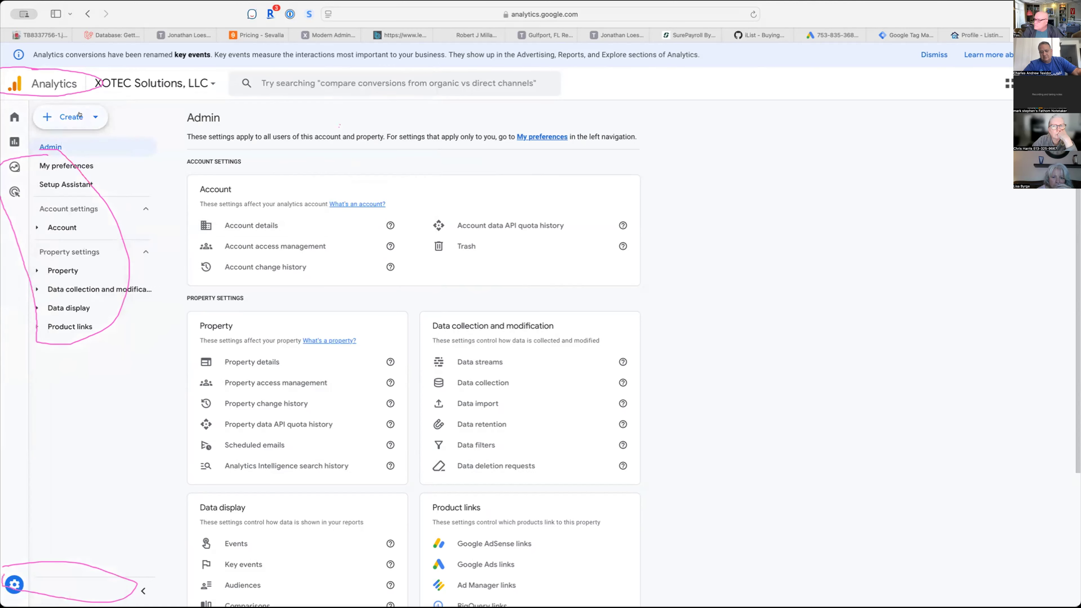
# Step: Start creating a property and set its reporting time zone to (GMT-05:00) New York Time
pyautogui.click(70, 117)
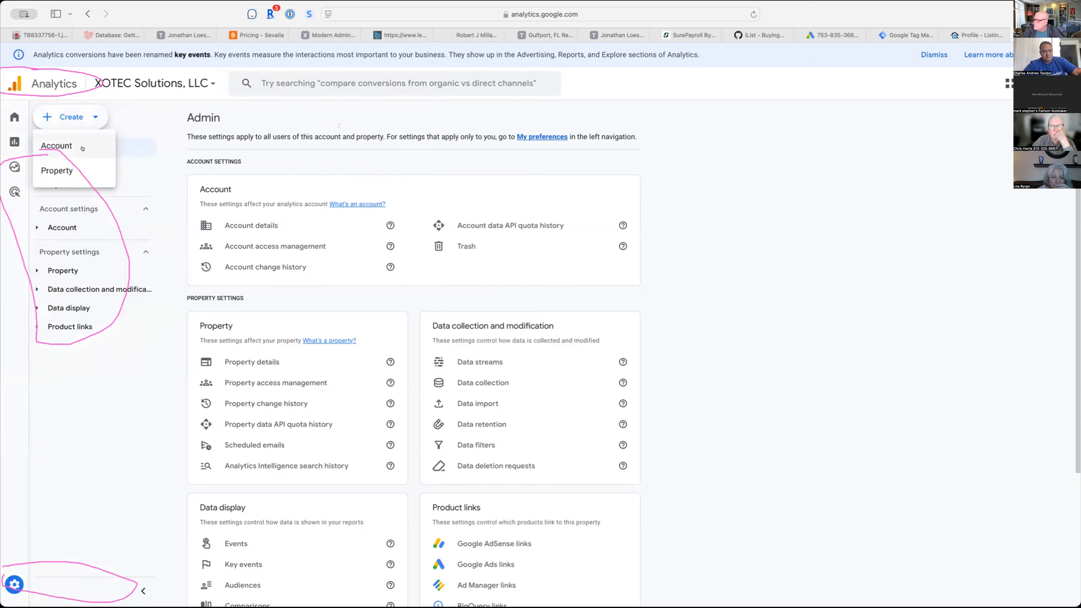
pyautogui.click(55, 171)
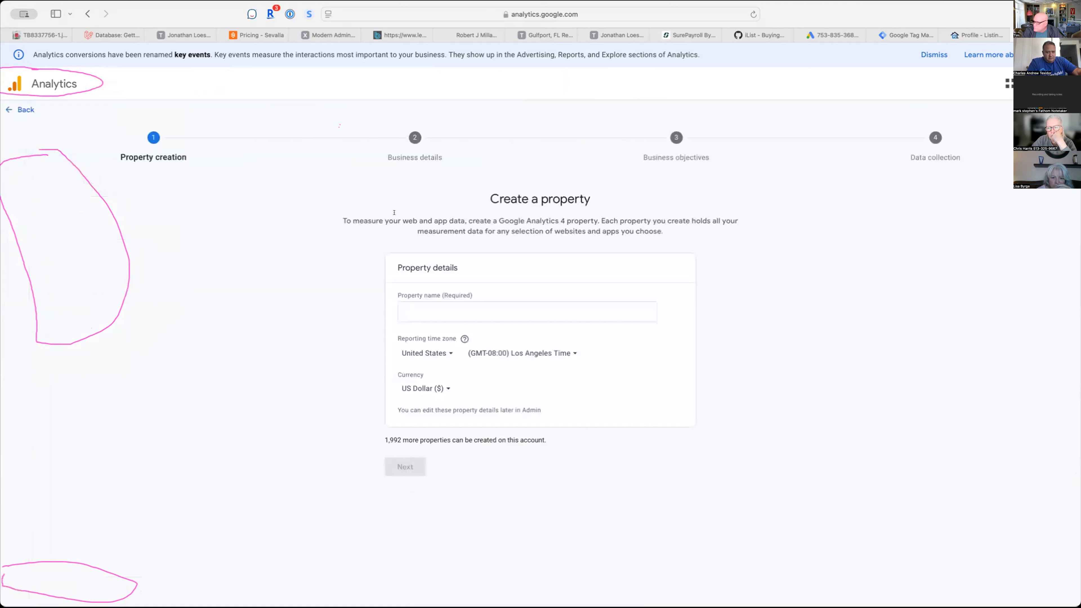
pyautogui.click(574, 304)
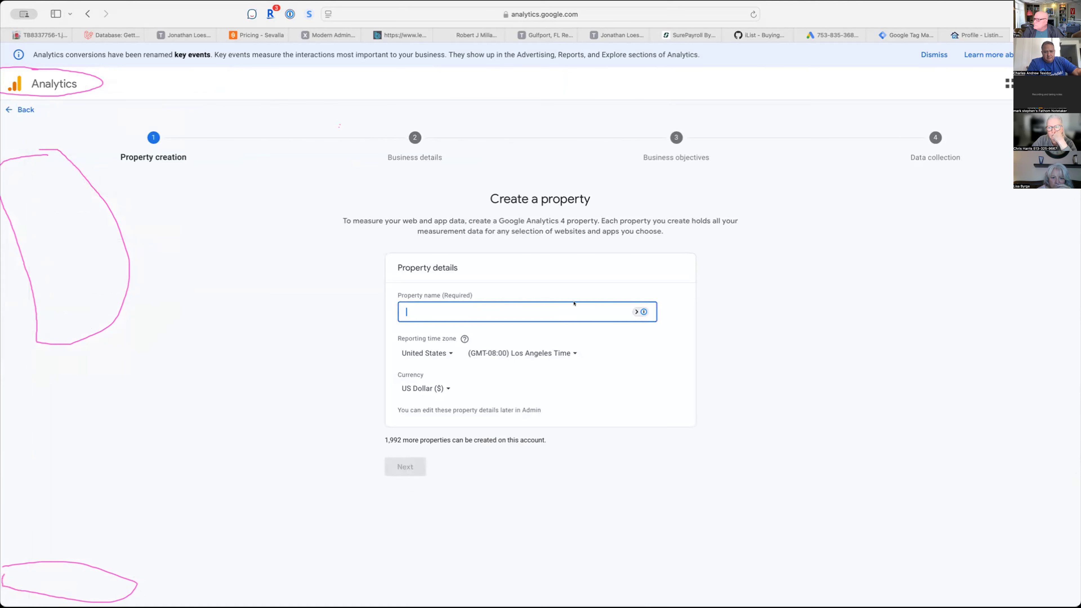
pyautogui.click(587, 350)
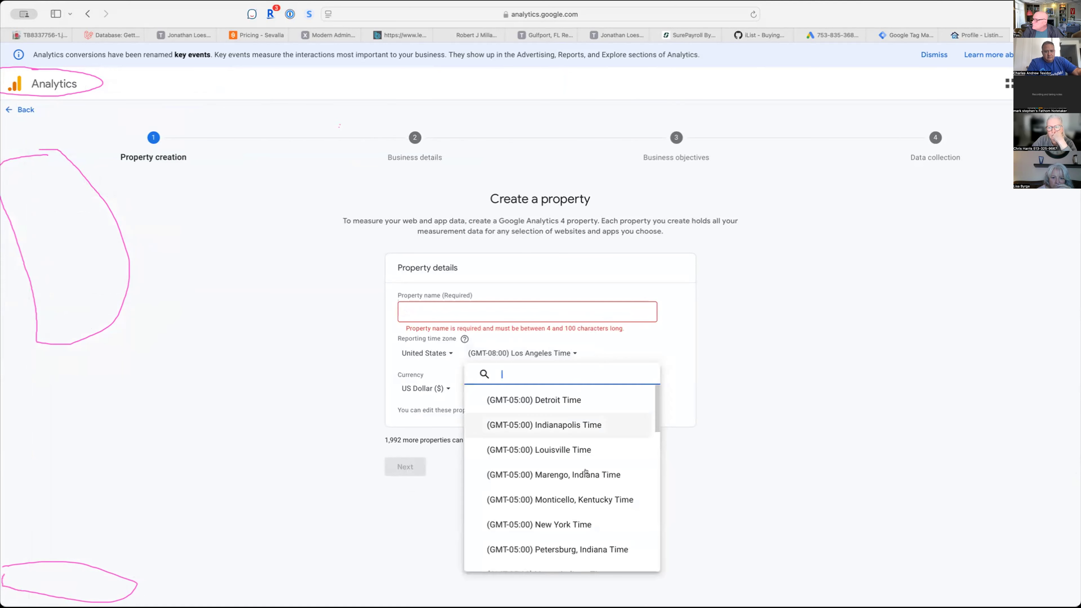
pyautogui.click(591, 524)
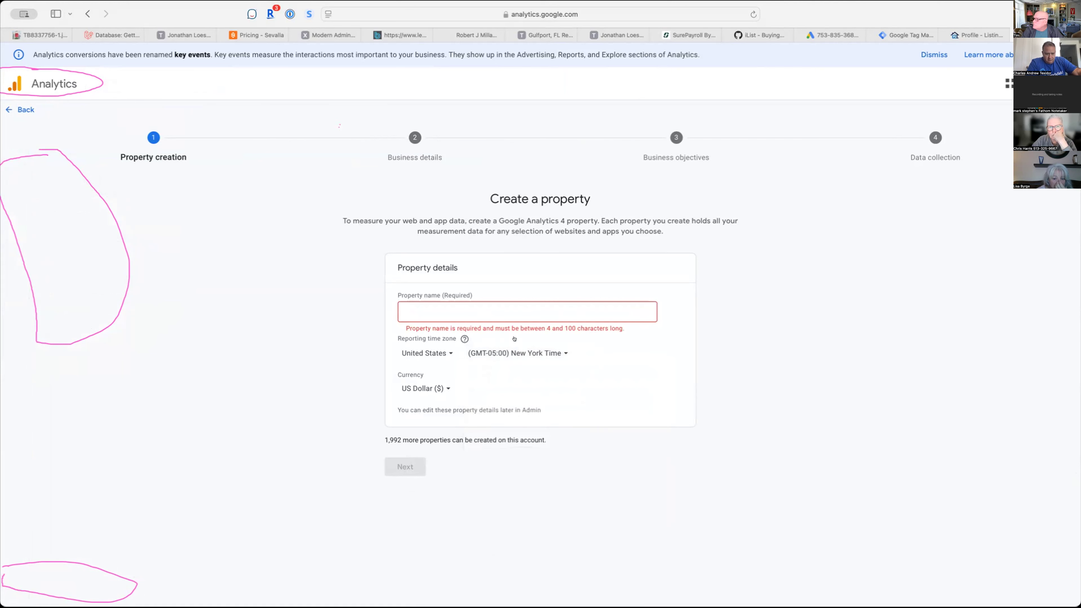
# Step: Name the new property tampabayhousedealer.com and continue to the business details
pyautogui.click(500, 297)
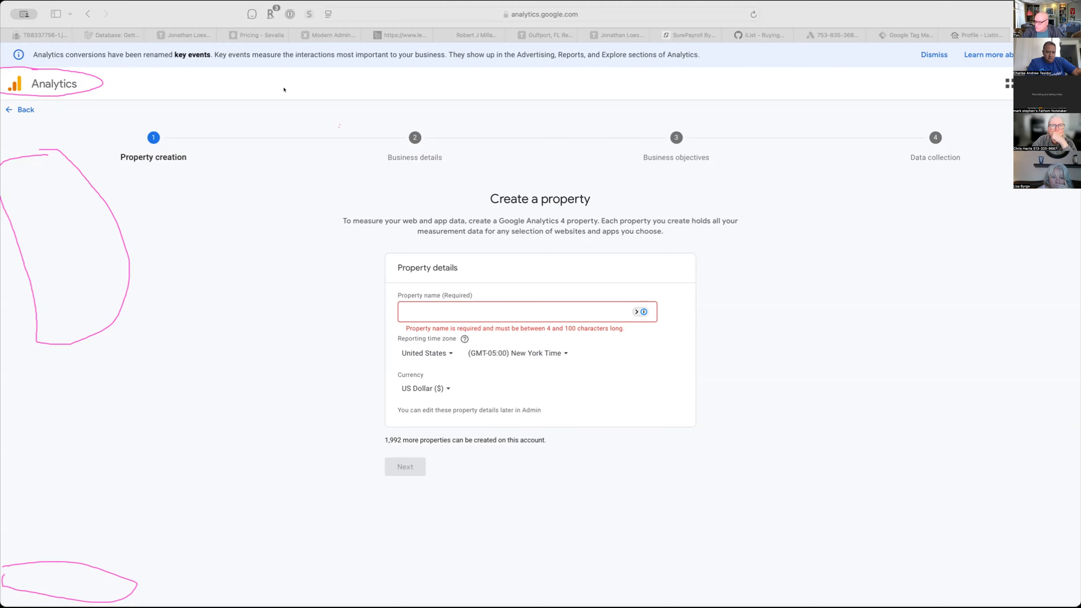
pyautogui.click(549, 303)
pyautogui.write('tampabayhousedealer.com')
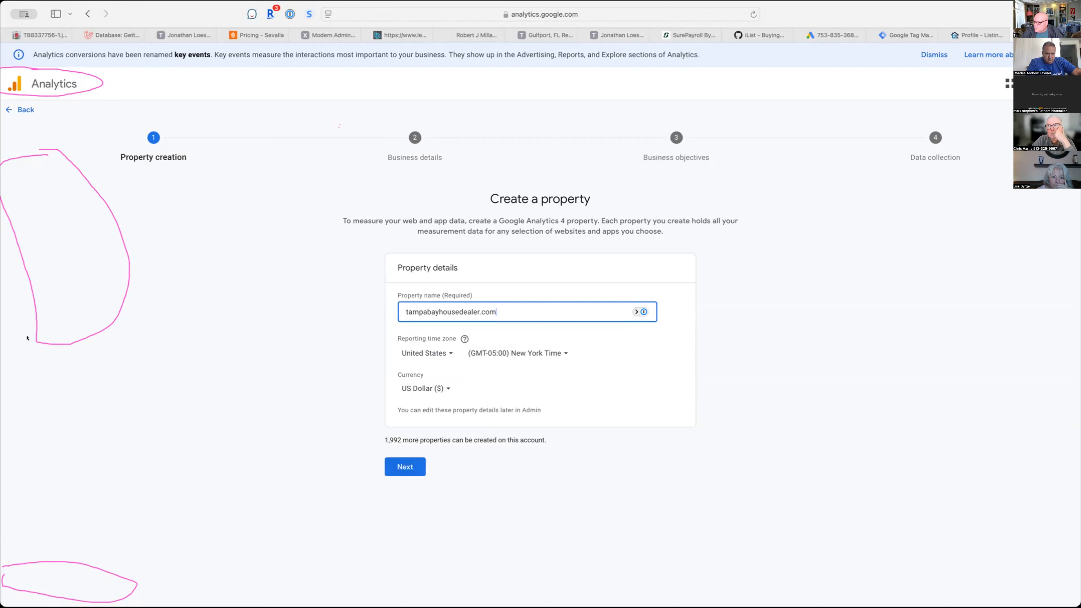
pyautogui.click(398, 466)
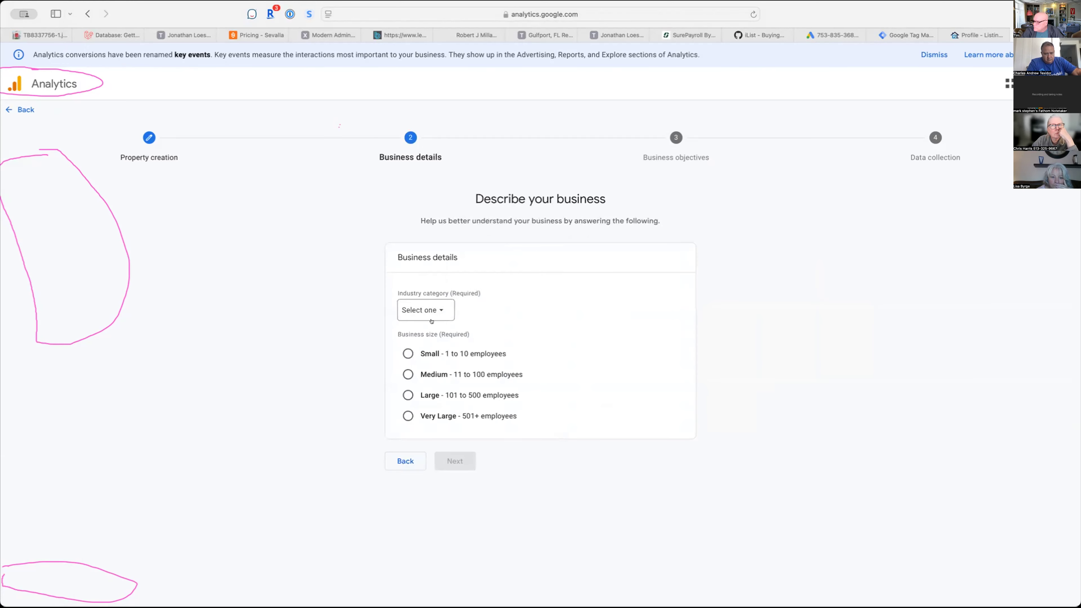
# Step: Set the industry category to Real Estate and the business size to Small - 1 to 10 employees
pyautogui.click(425, 310)
pyautogui.scroll(-2, 479, 457)
pyautogui.scroll(-6, 479, 457)
pyautogui.click(451, 432)
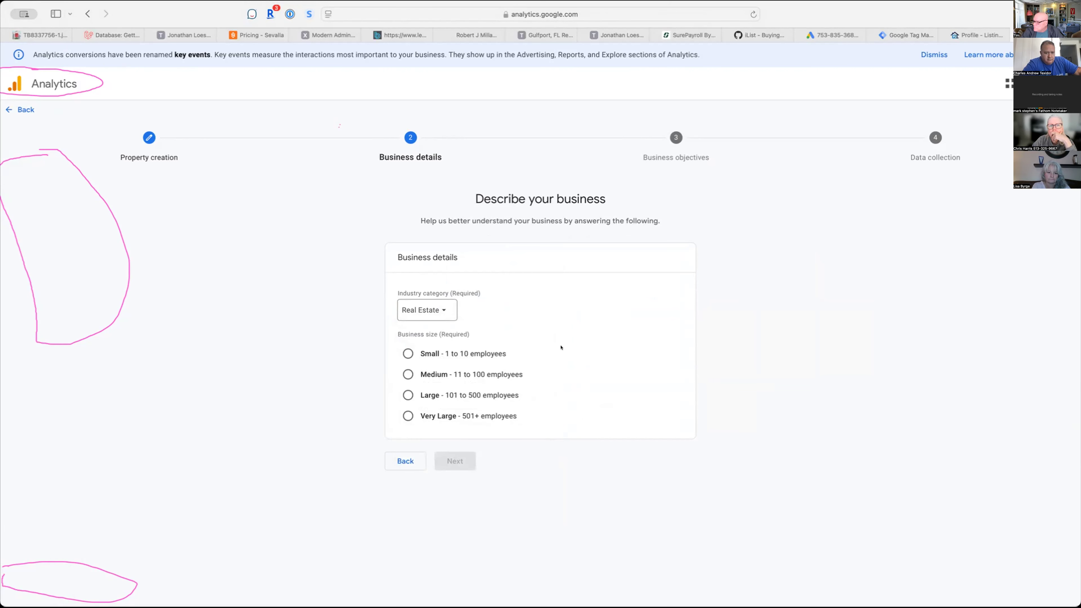
pyautogui.click(407, 460)
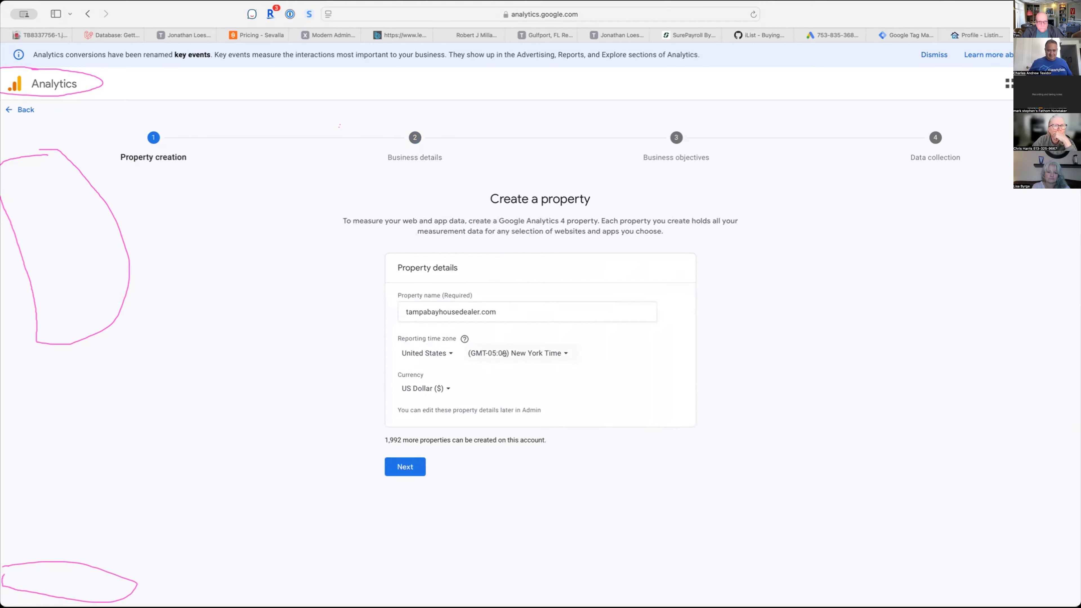
pyautogui.click(411, 466)
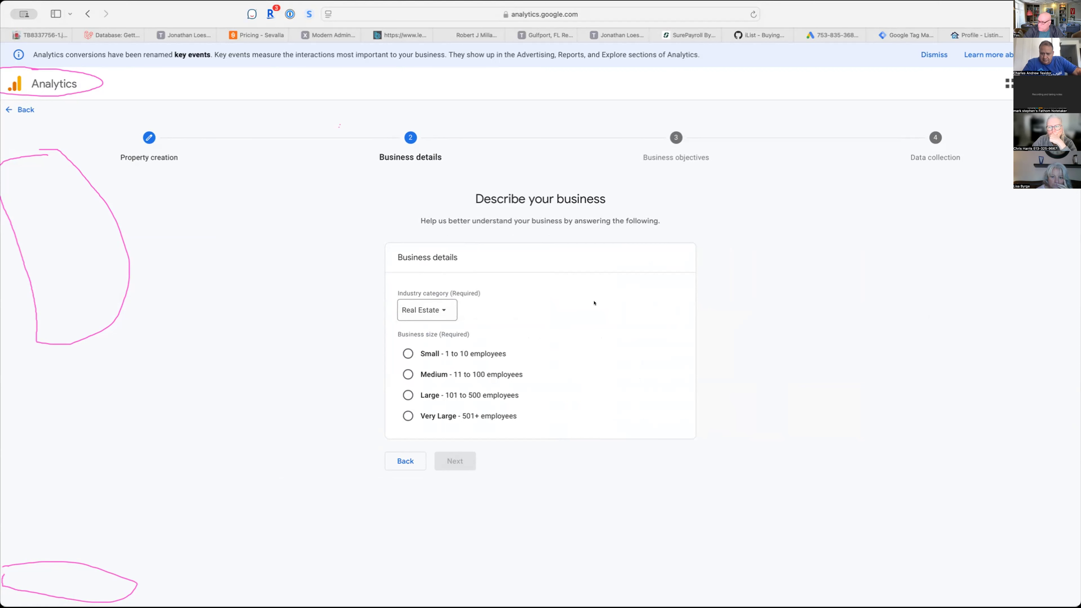
pyautogui.click(410, 349)
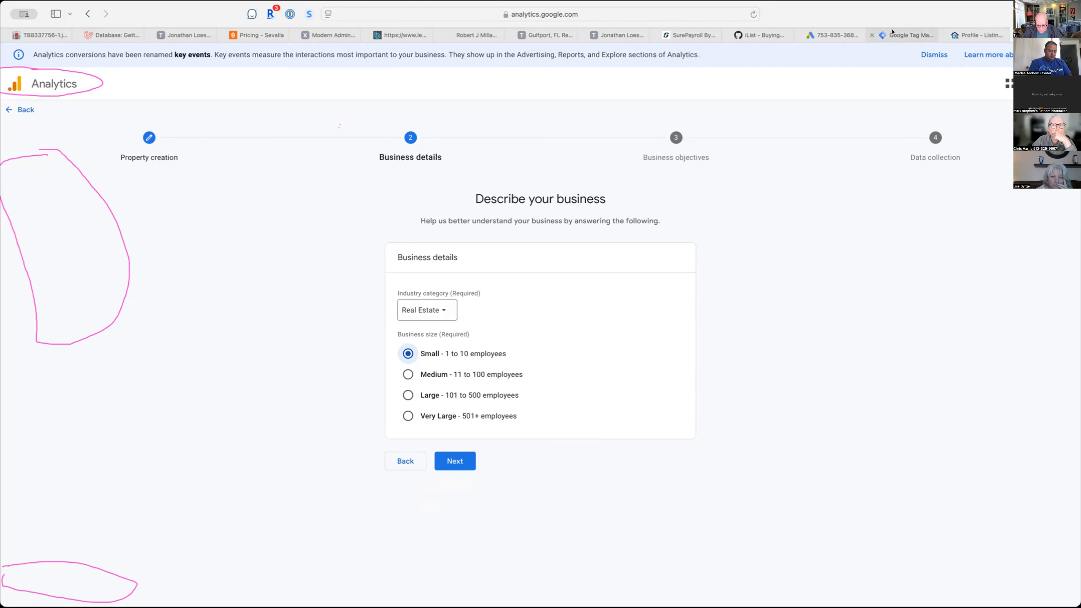
pyautogui.moveTo(893, 32)
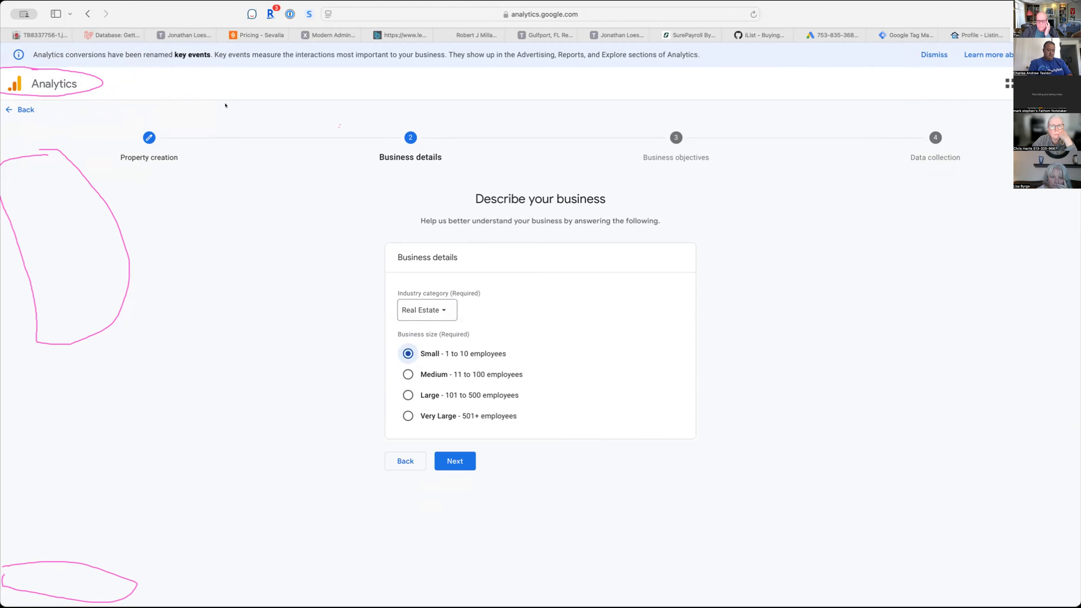
# Step: Exit the property creation without saving and return to the Admin page
pyautogui.click(20, 108)
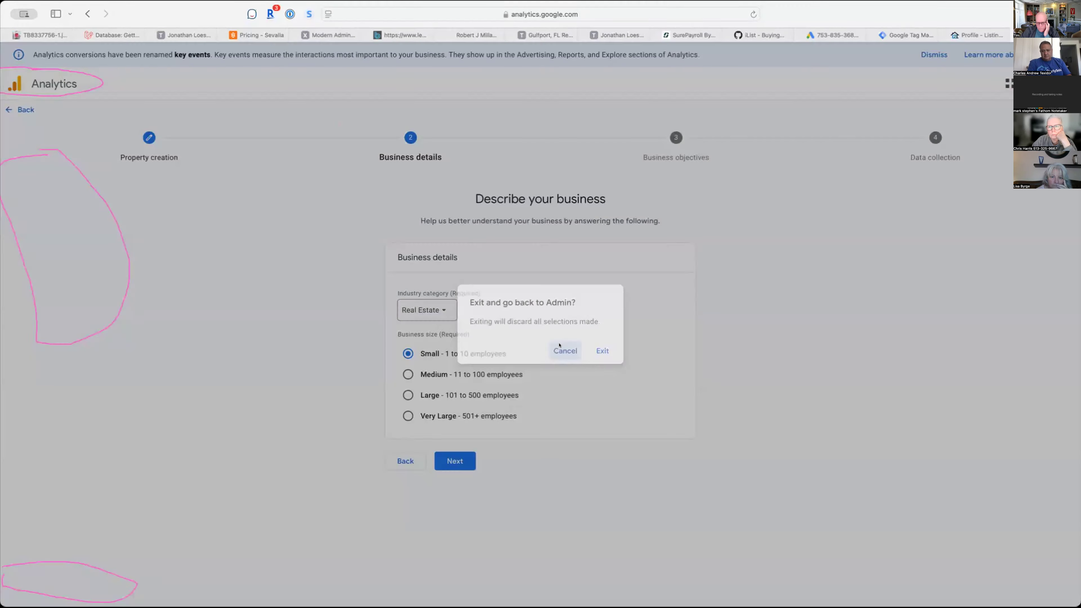
pyautogui.click(563, 351)
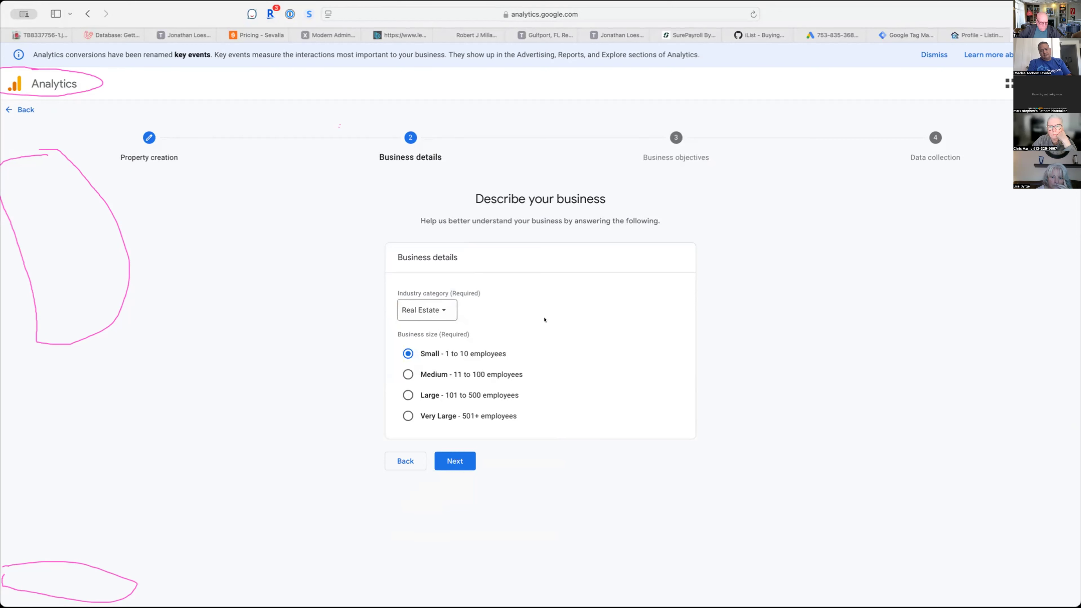
pyautogui.click(22, 108)
pyautogui.click(603, 351)
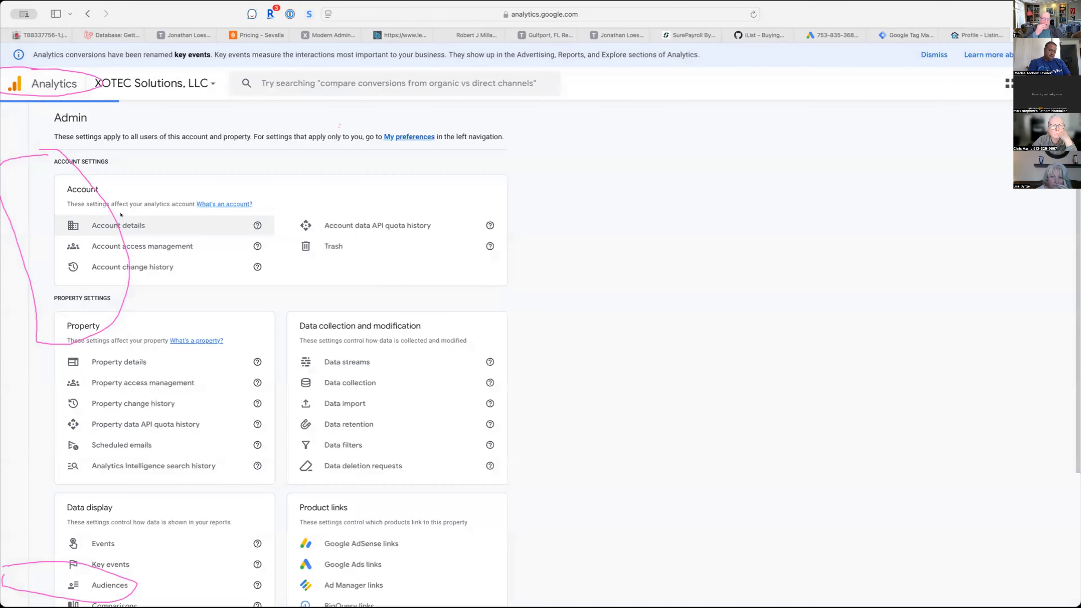
# Step: Review the options for creating an account or property, and return to the Analytics Home page
pyautogui.click(64, 115)
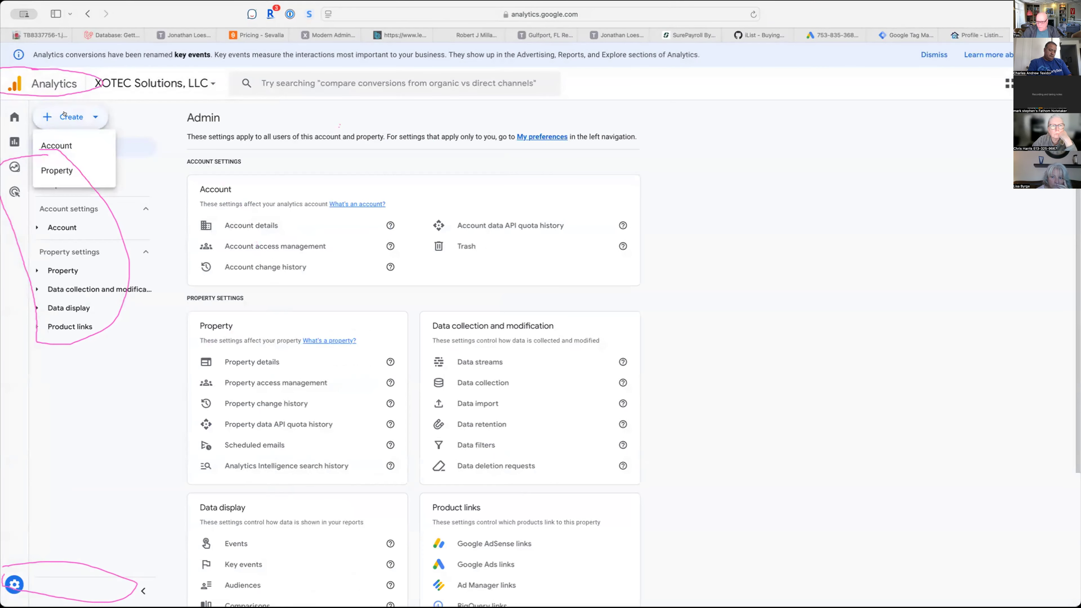
pyautogui.click(128, 119)
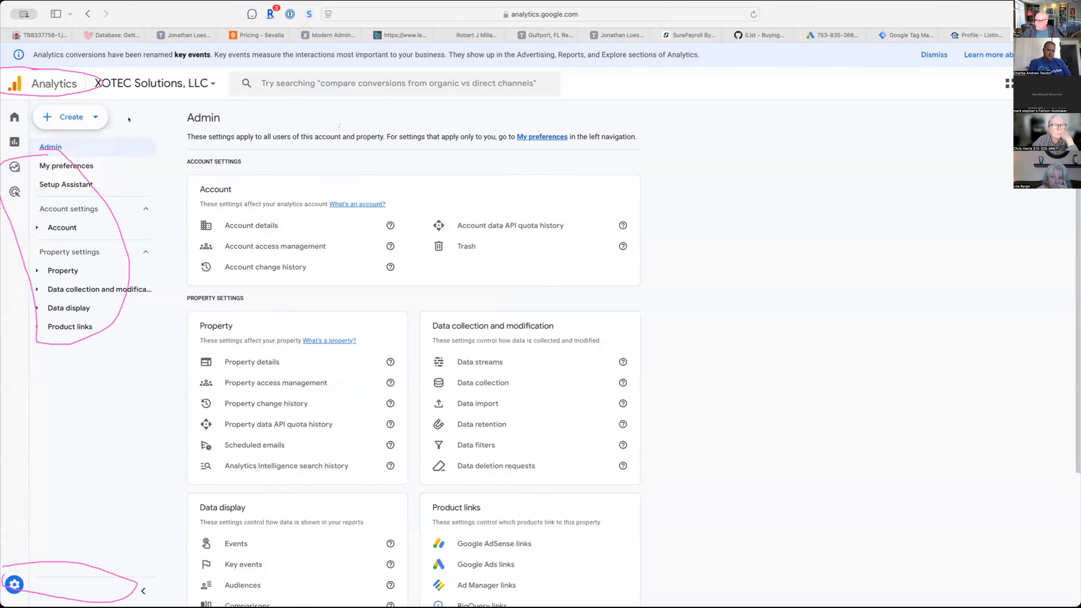
pyautogui.click(91, 115)
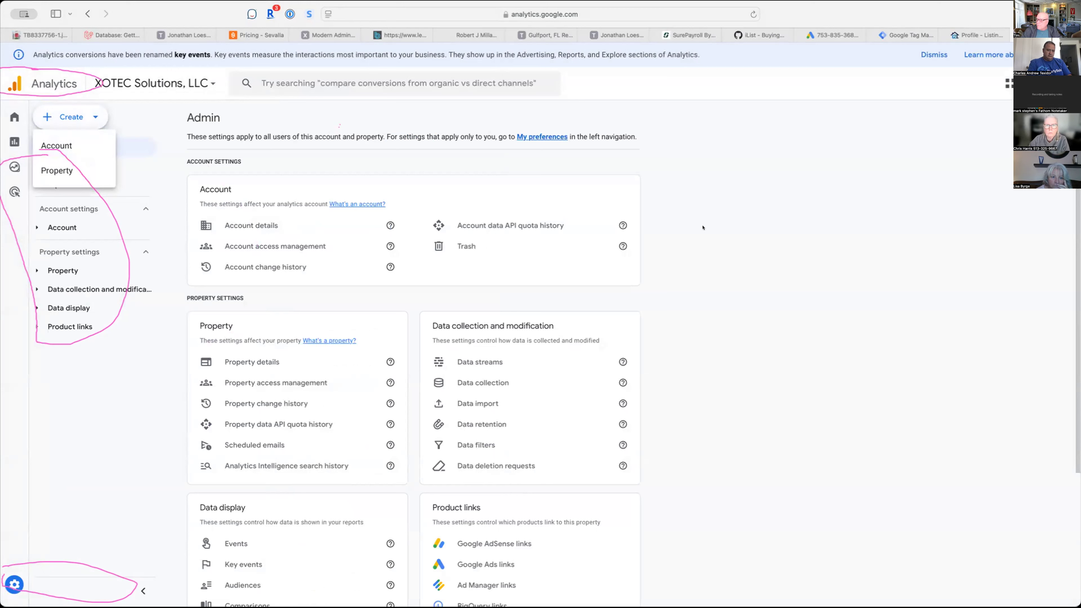
pyautogui.click(803, 245)
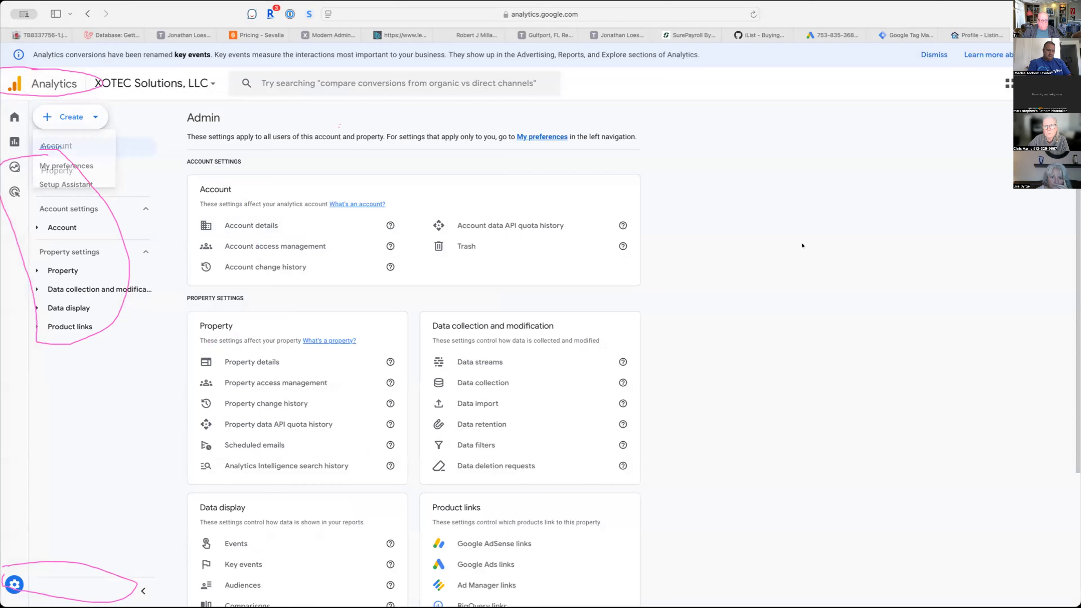
pyautogui.click(7, 113)
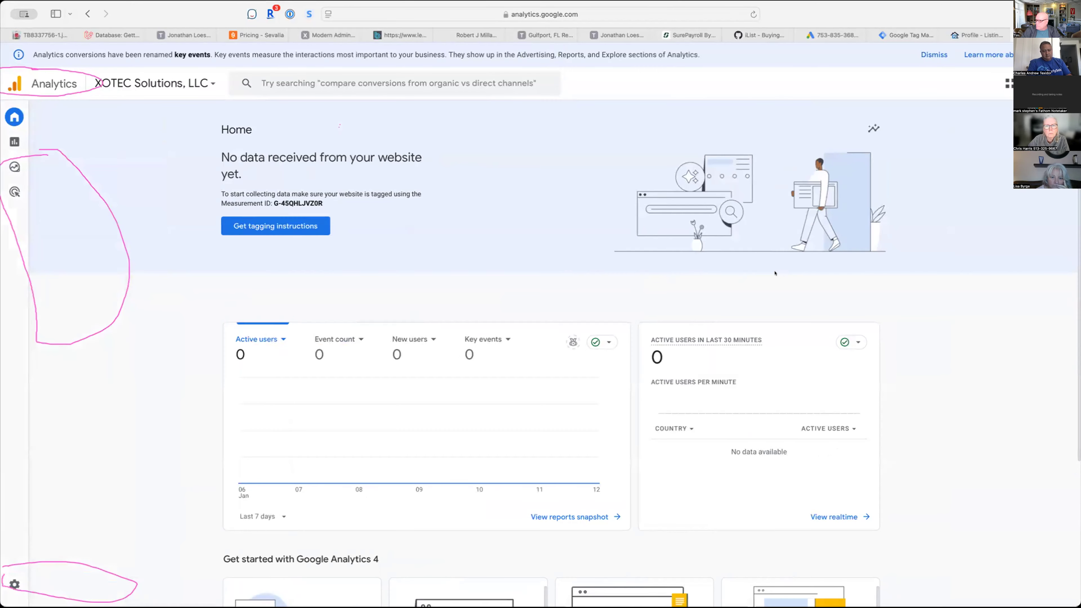
# Step: Start a new property from the Admin page and name it tampabayhousedealer.com
pyautogui.click(19, 586)
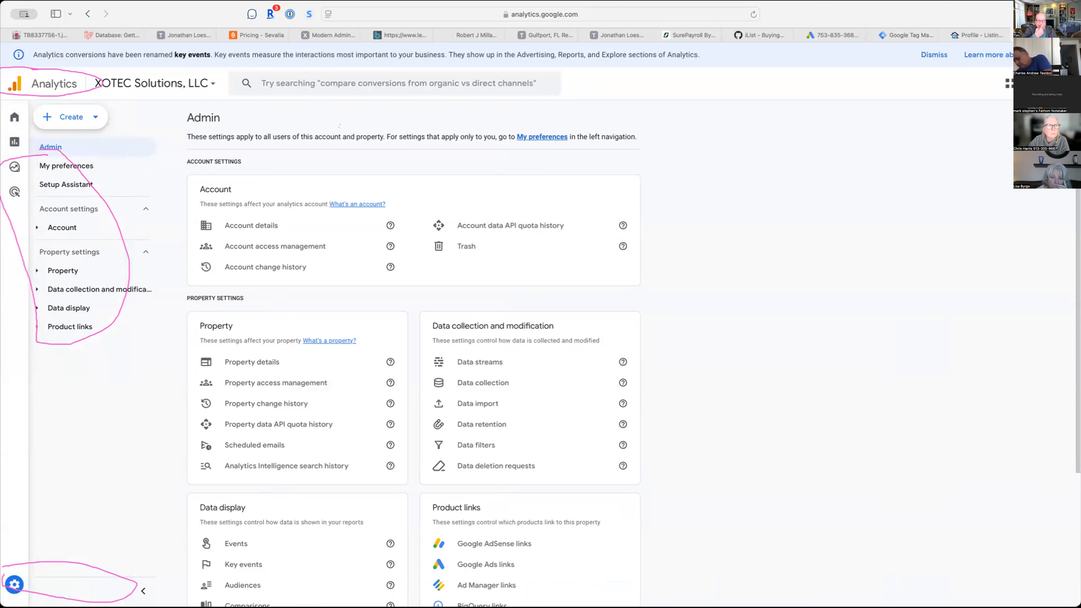
pyautogui.moveTo(24, 590)
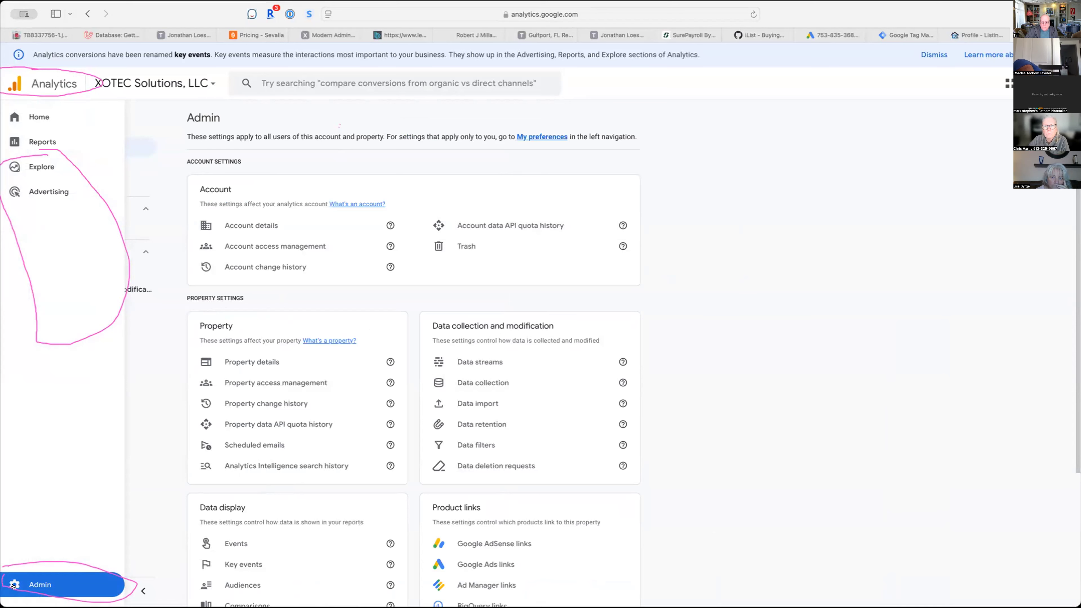
pyautogui.click(69, 117)
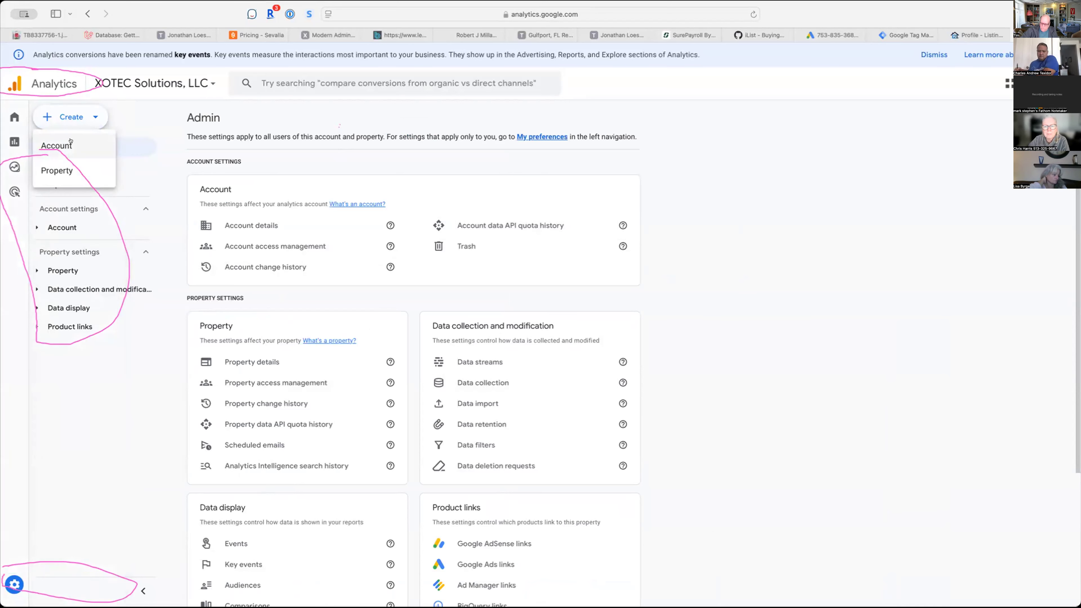
pyautogui.click(65, 172)
pyautogui.click(473, 305)
pyautogui.write('tampabayhousedealer.com')
# Step: Set the property's reporting time zone to (GMT-05:00) New York Time and continue to the business details
pyautogui.click(504, 354)
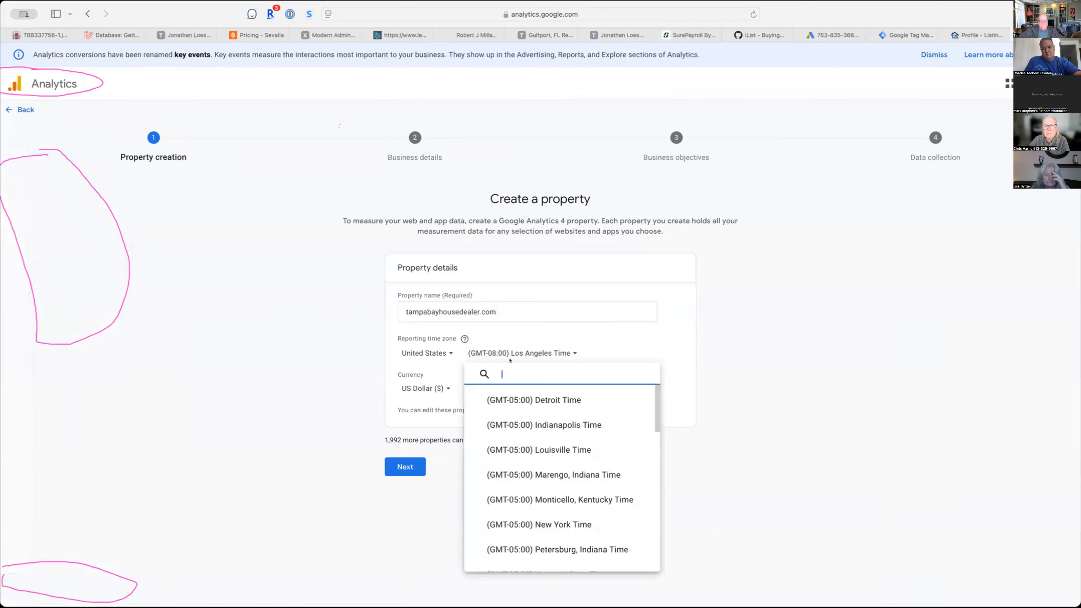
pyautogui.click(532, 525)
pyautogui.click(405, 466)
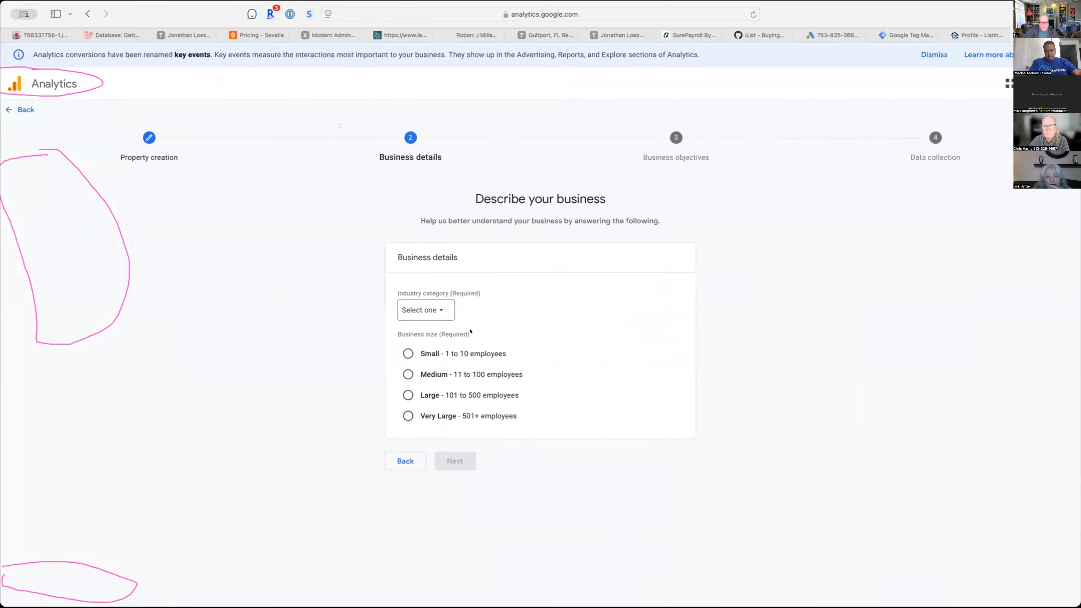
# Step: Choose Real Estate as the industry category and Small - 1 to 10 employees as the business size, and continue to the business objectives
pyautogui.click(426, 310)
pyautogui.scroll(-5, 464, 448)
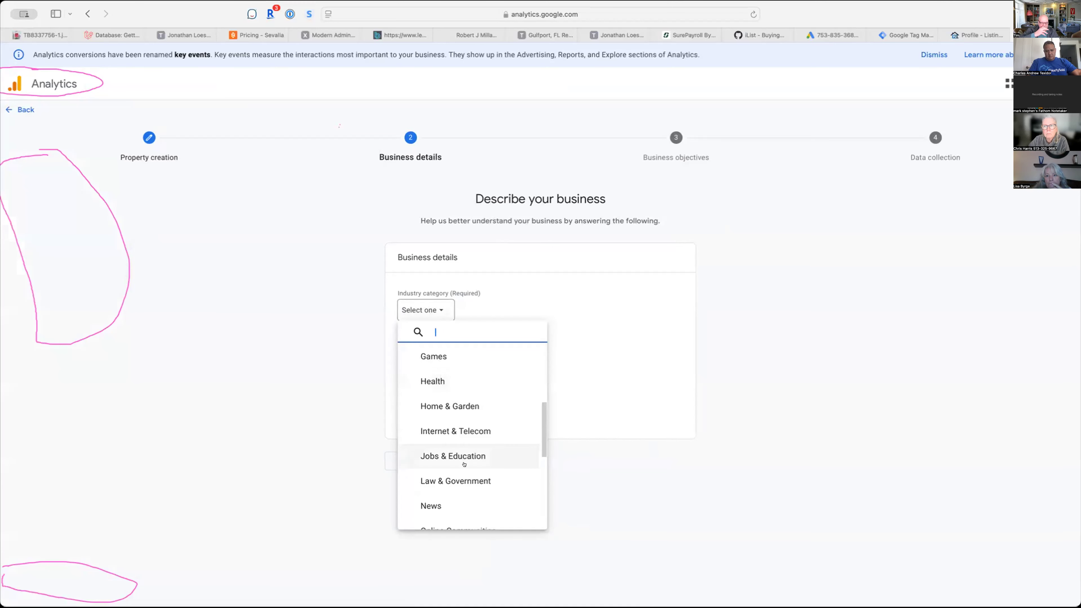
pyautogui.scroll(-5, 464, 448)
pyautogui.click(483, 425)
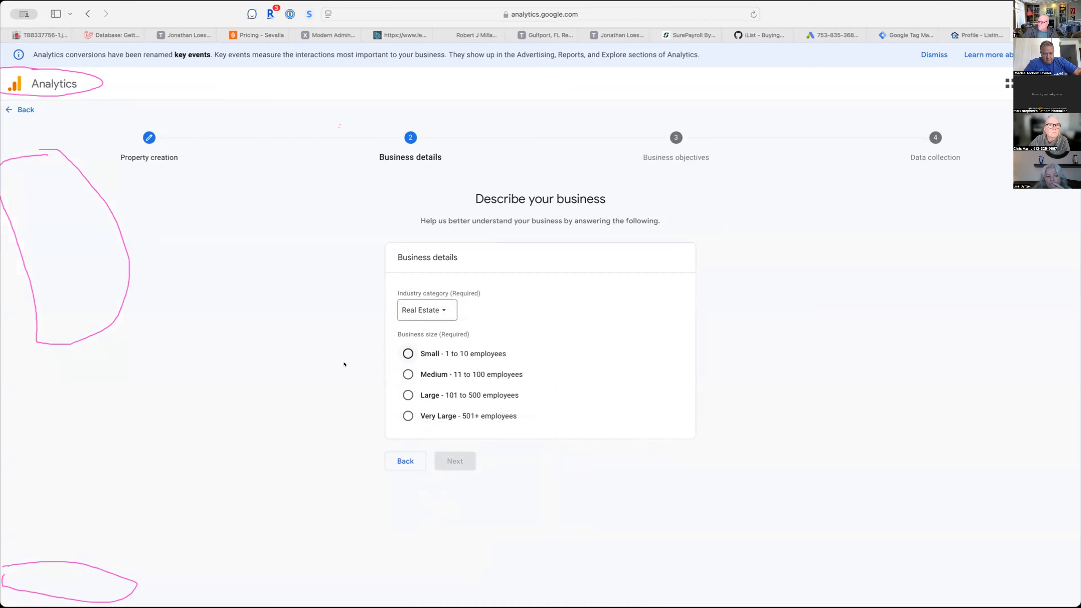
pyautogui.click(405, 354)
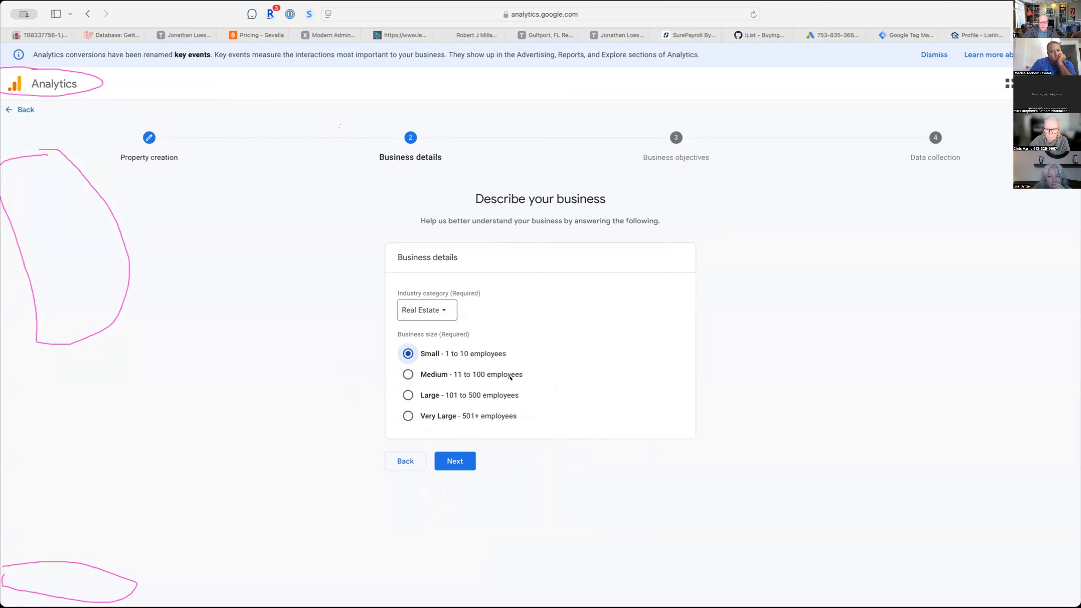
pyautogui.click(463, 460)
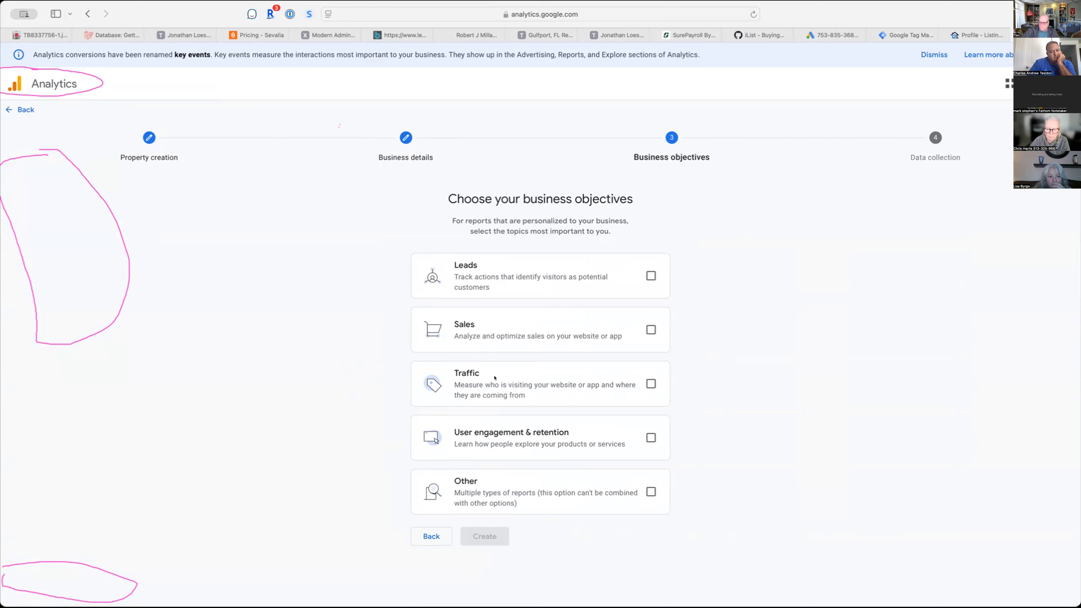
# Step: Select the Leads, Traffic, and User engagement & retention objectives and create the property
pyautogui.click(650, 275)
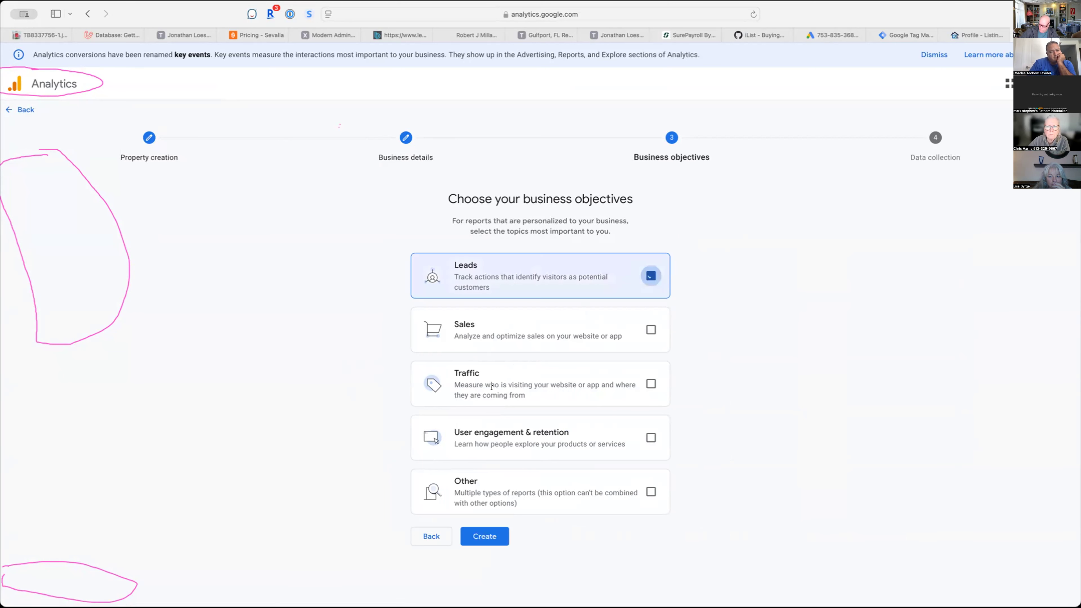
pyautogui.click(644, 381)
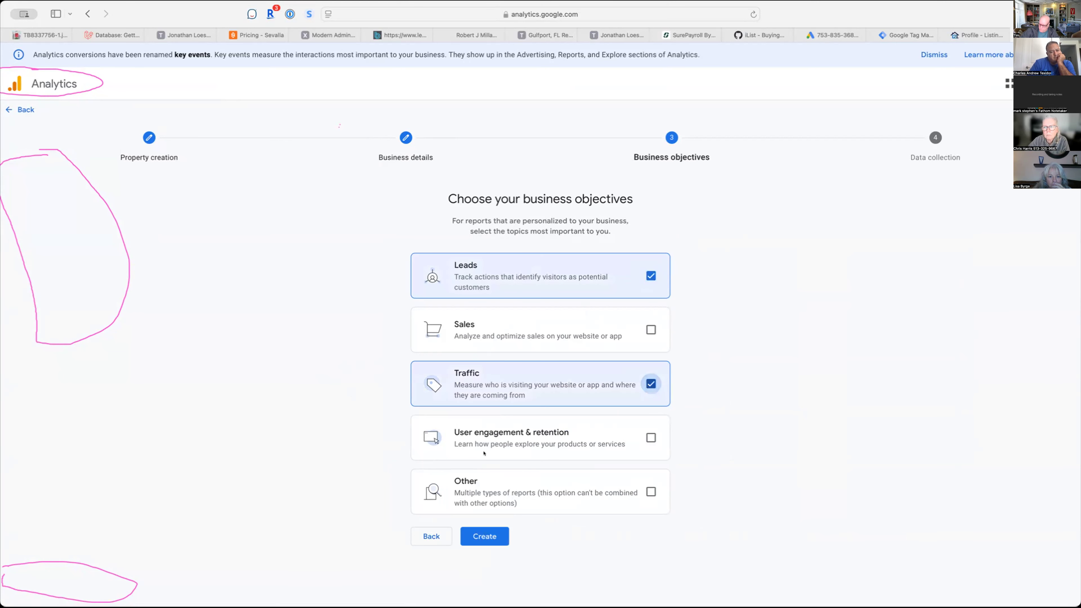
pyautogui.click(651, 438)
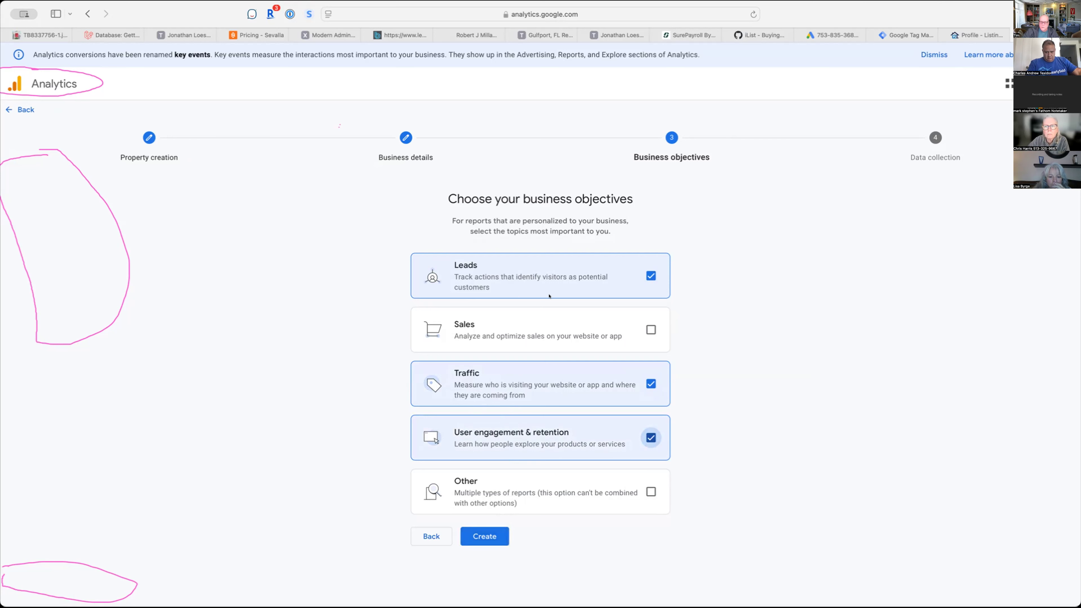
pyautogui.click(502, 539)
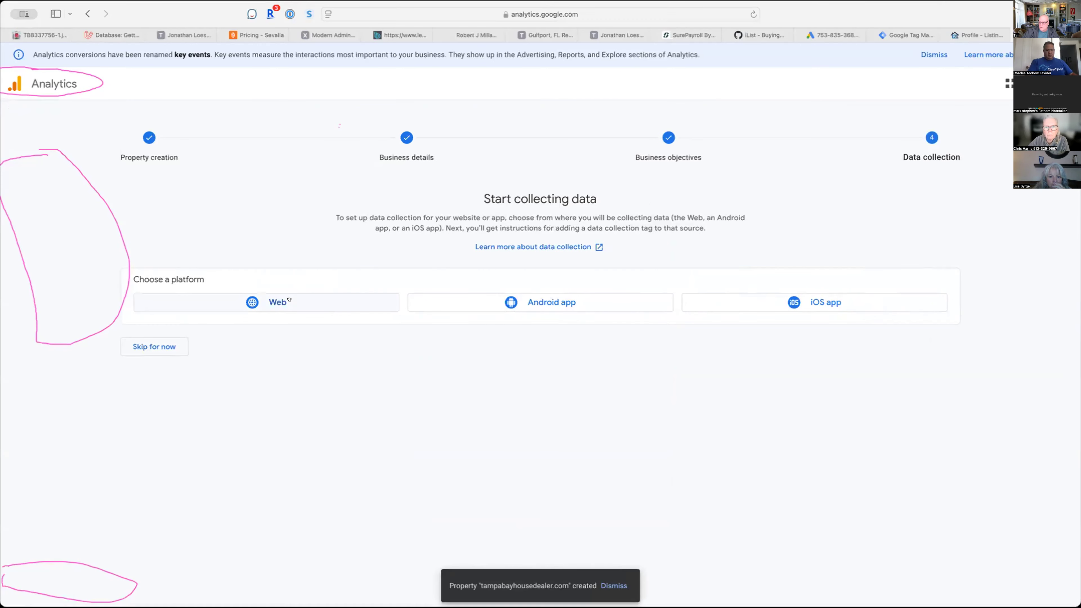
pyautogui.click(289, 300)
pyautogui.click(402, 153)
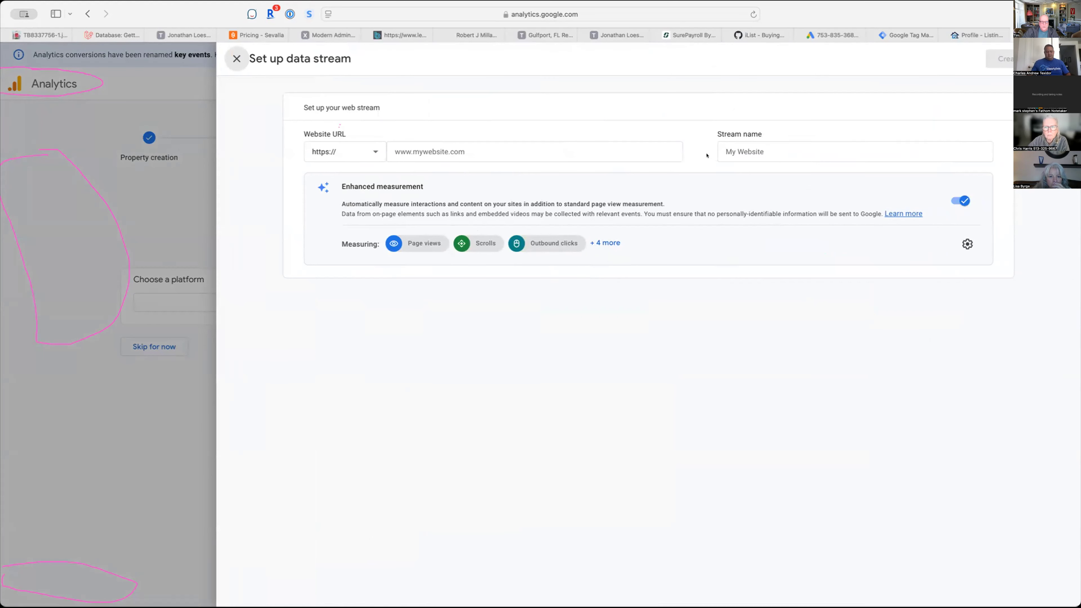
pyautogui.click(777, 145)
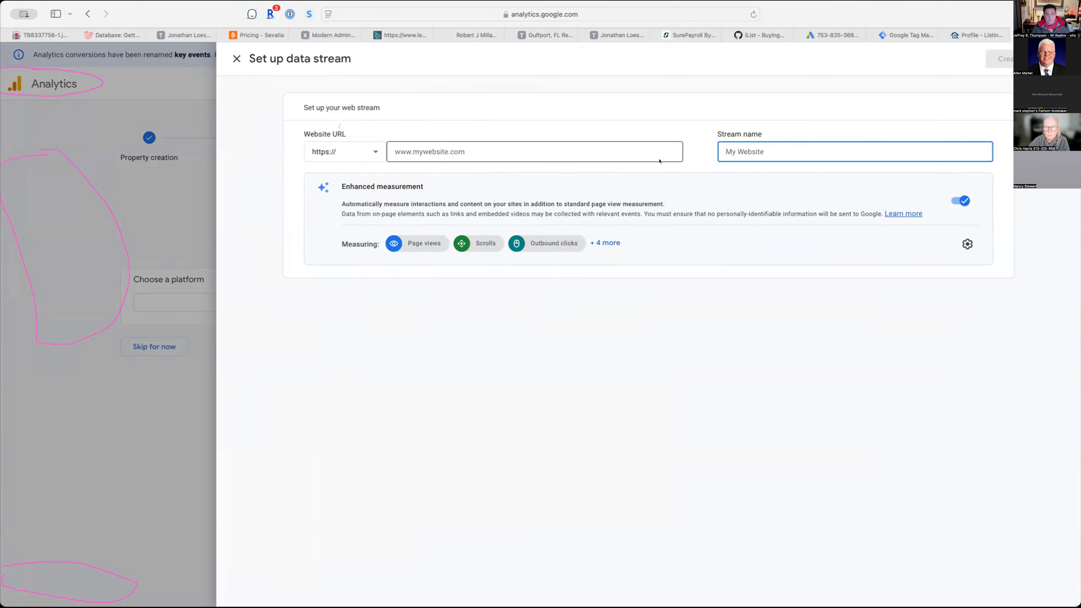
pyautogui.click(237, 58)
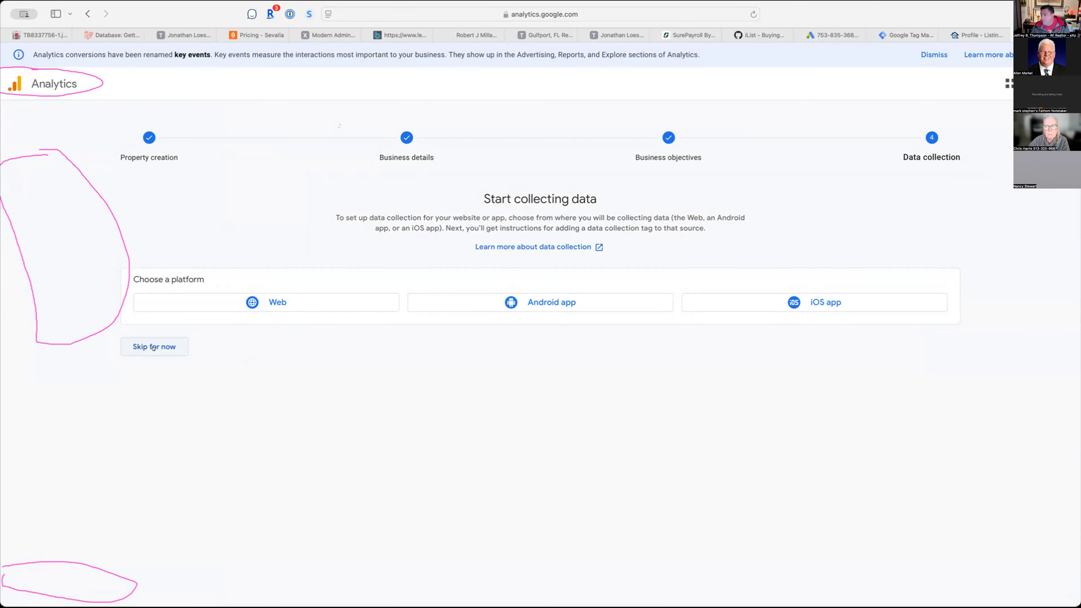
# Step: Set up a Web data stream for the new property and name the stream Tampa Bay House Dealer
pyautogui.click(229, 303)
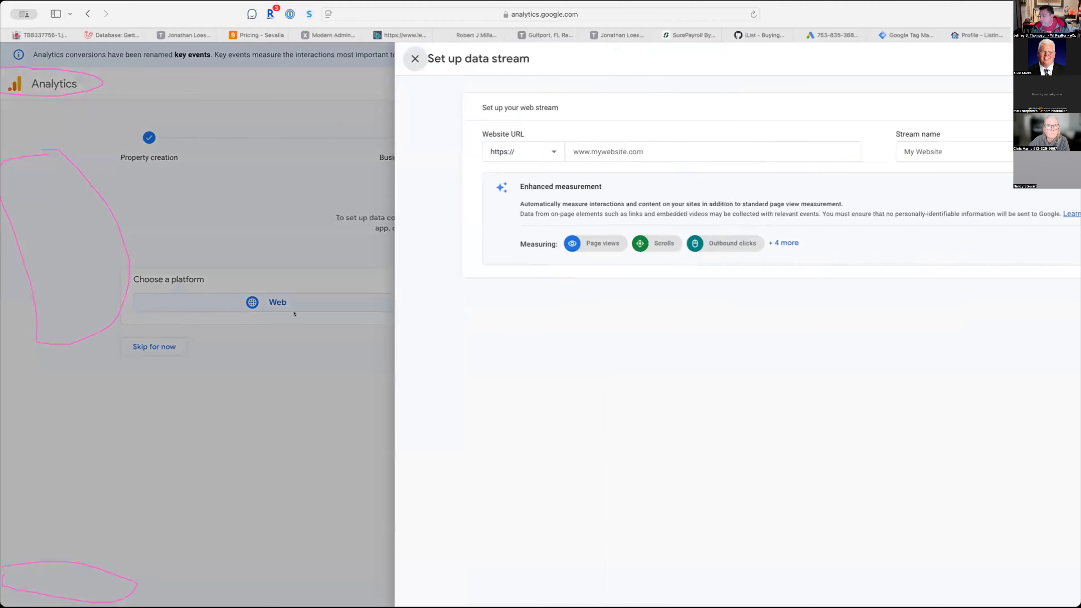
pyautogui.click(794, 148)
pyautogui.write('TampaBay')
pyautogui.press('BackSpace')
pyautogui.press('BackSpace')
pyautogui.press('BackSpace')
pyautogui.write('Bay House Dealer')
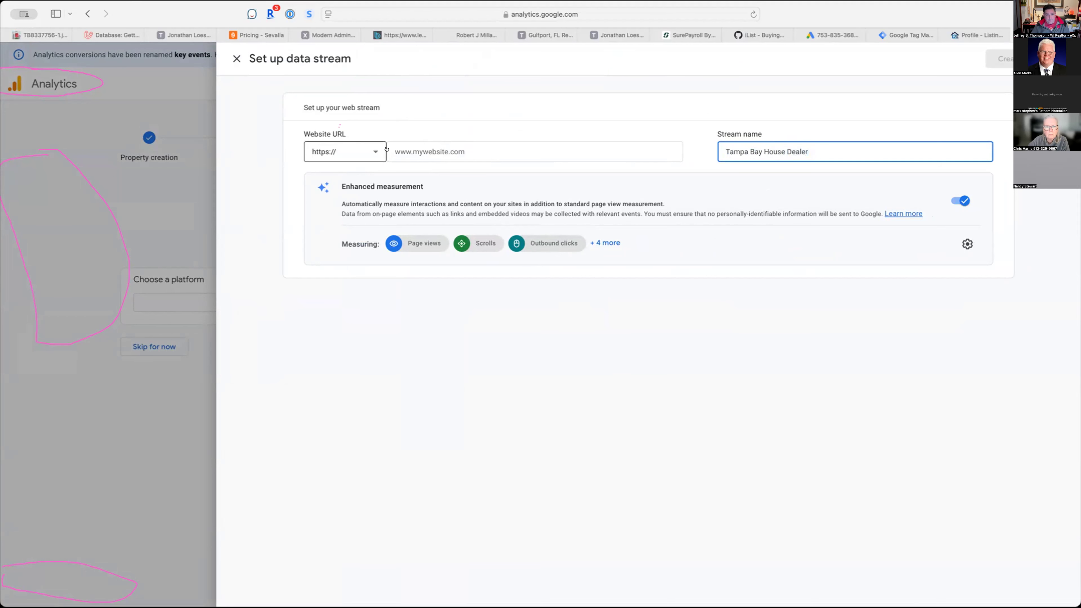
# Step: Enter tampabayhousedealer.com as the stream's website URL and create the data stream
pyautogui.click(601, 153)
pyautogui.write('tb')
pyautogui.press('BackSpace')
pyautogui.write('ampabayhoused')
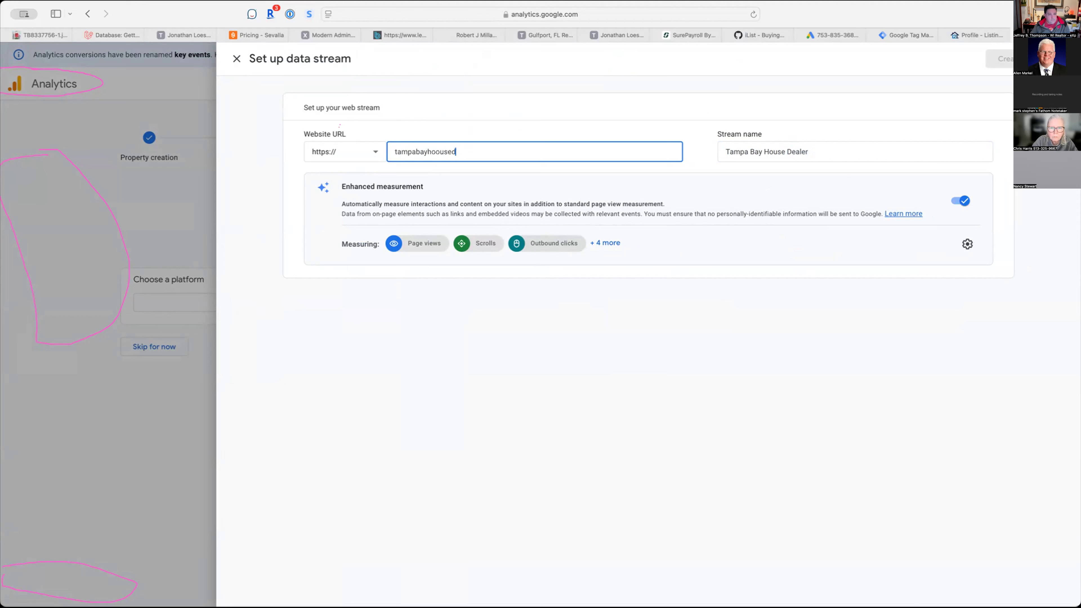
pyautogui.press('BackSpace')
pyautogui.press('BackSpace')
pyautogui.press('BackSpace')
pyautogui.press('BackSpace')
pyautogui.press('BackSpace')
pyautogui.write('use')
pyautogui.write('dealerc.o')
pyautogui.press('BackSpace')
pyautogui.press('BackSpace')
pyautogui.press('BackSpace')
pyautogui.write('.com')
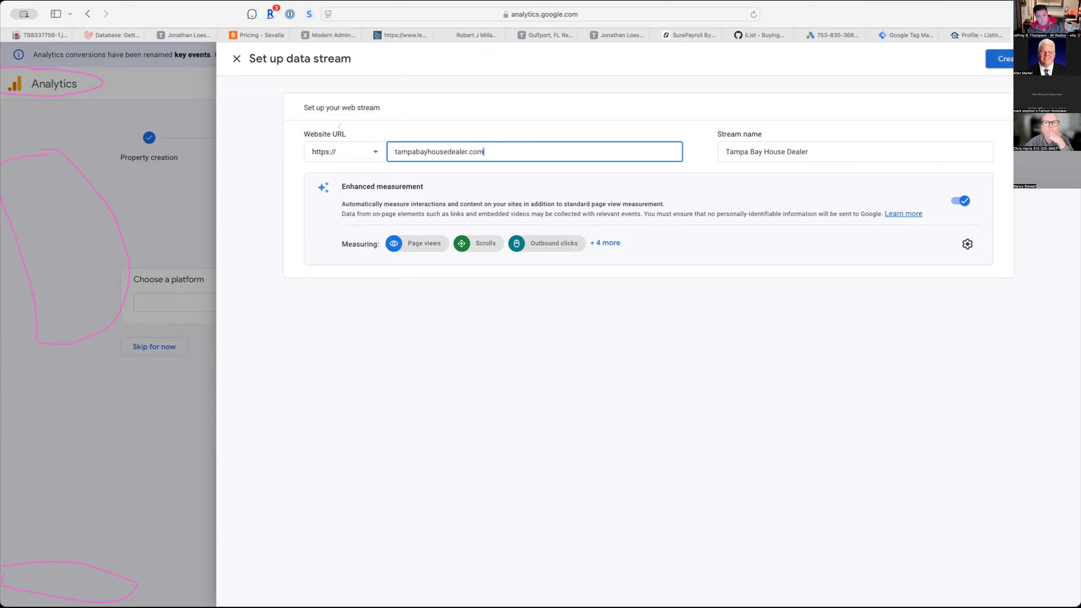
pyautogui.click(1001, 59)
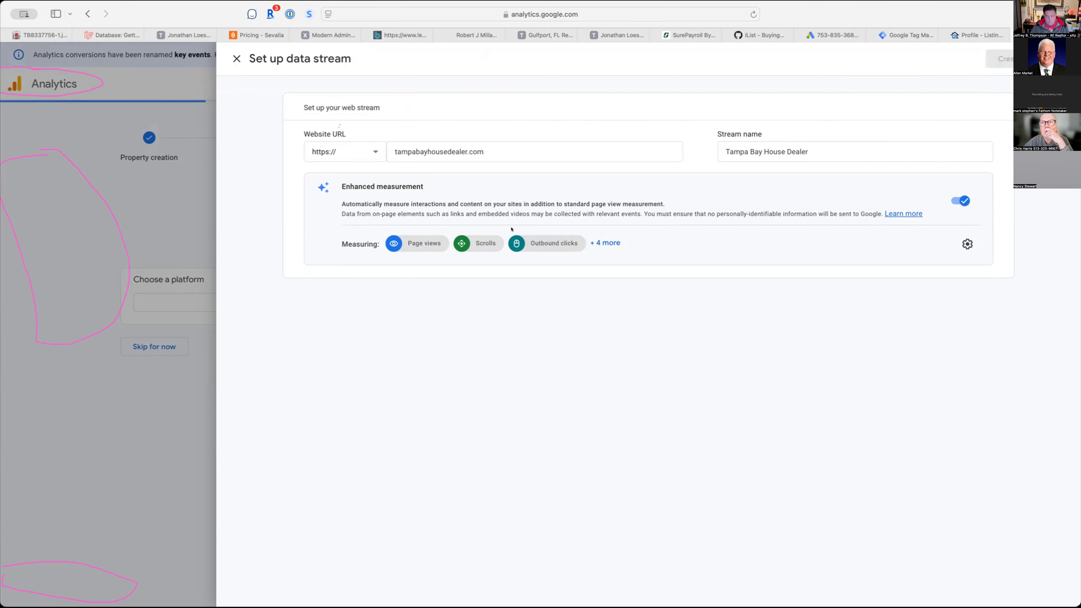
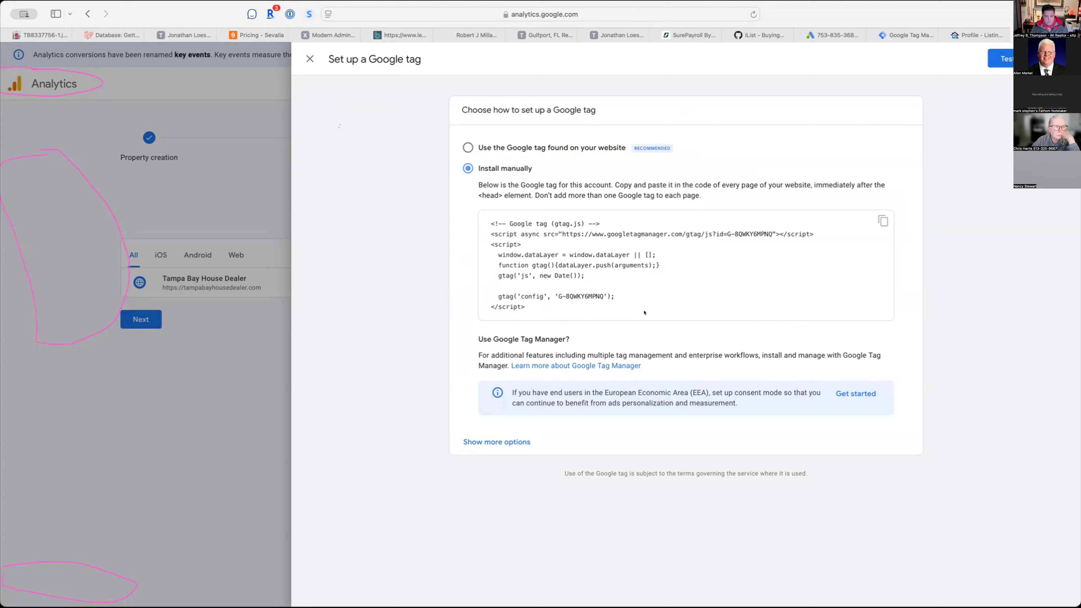
# Step: Copy the manual-install Google tag snippet and paste it at the end of tampabayhousedealer.com's body tracking code in the ProEdge CRM website settings
pyautogui.click(883, 222)
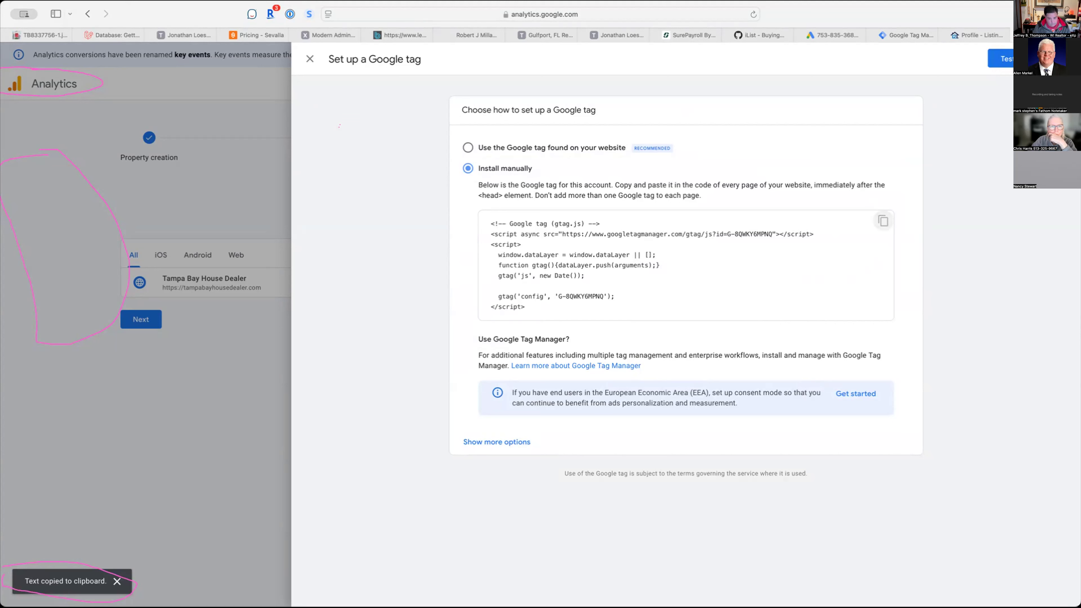
pyautogui.click(317, 13)
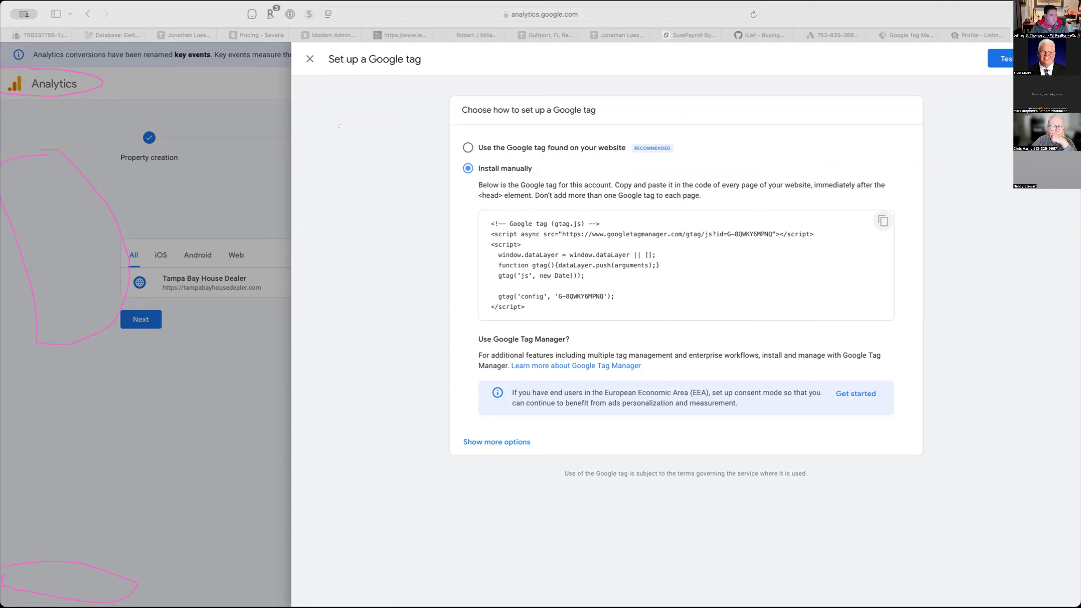
pyautogui.click(102, 30)
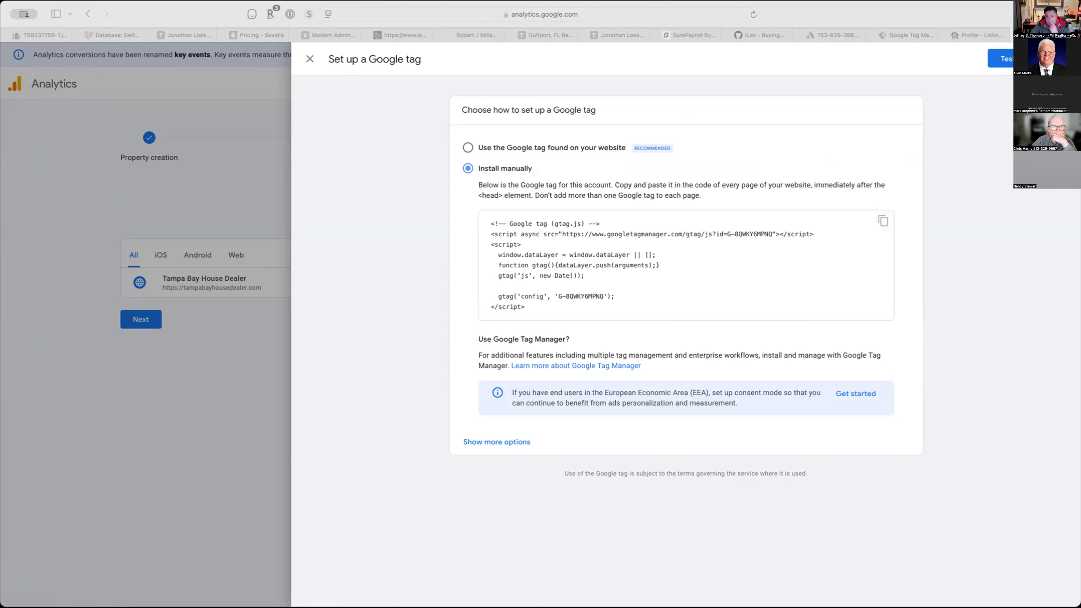
pyautogui.moveTo(1013, 35); pyautogui.dragTo(1042, 36)
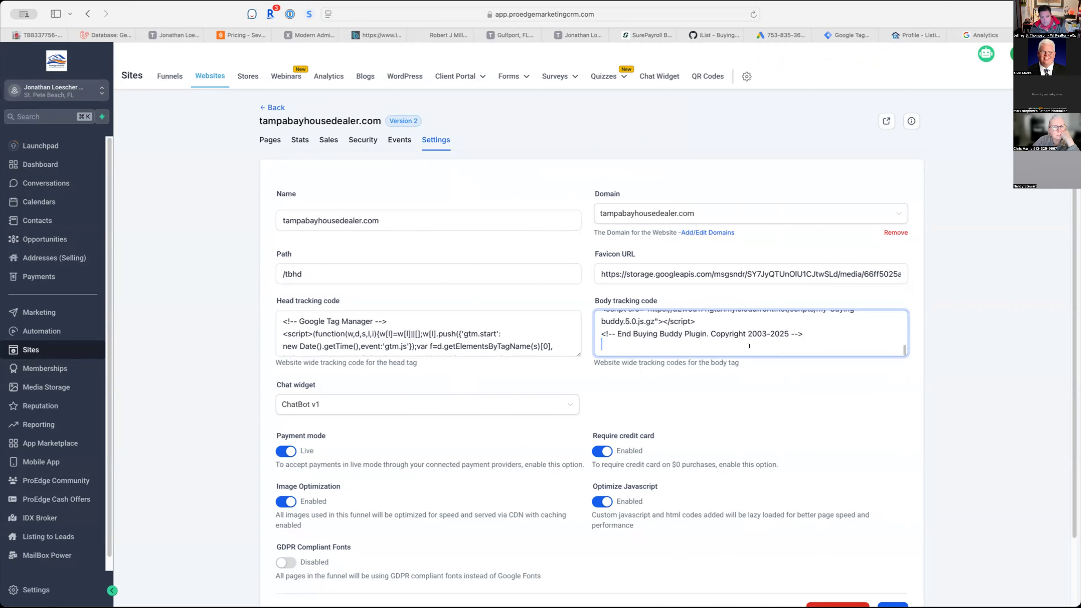
pyautogui.press('super+v')
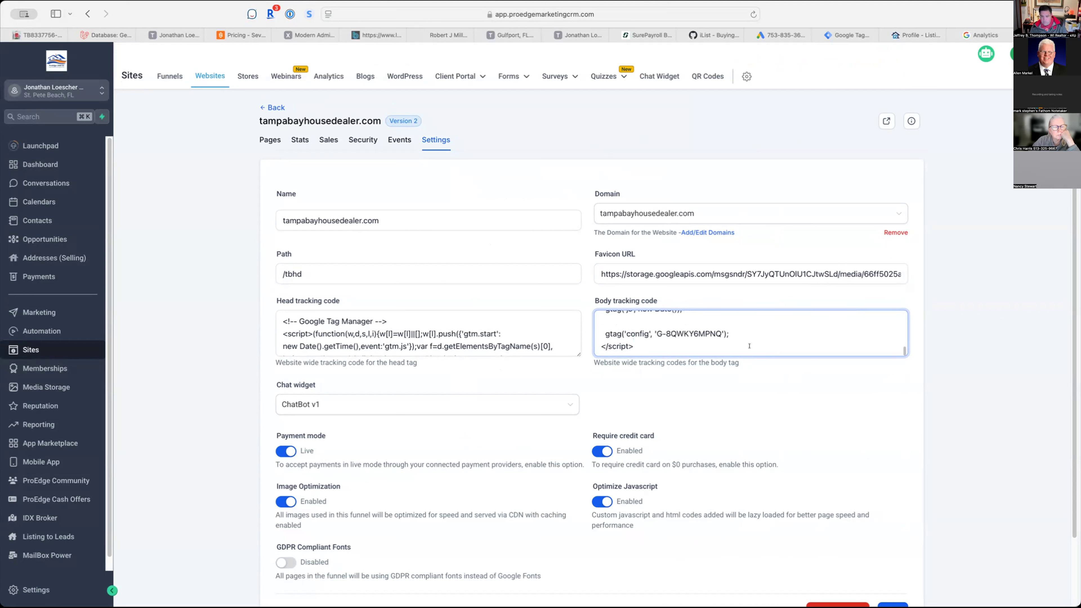
# Step: Review the body tracking code around the added Google tag and save the website settings
pyautogui.scroll(6, 749, 346)
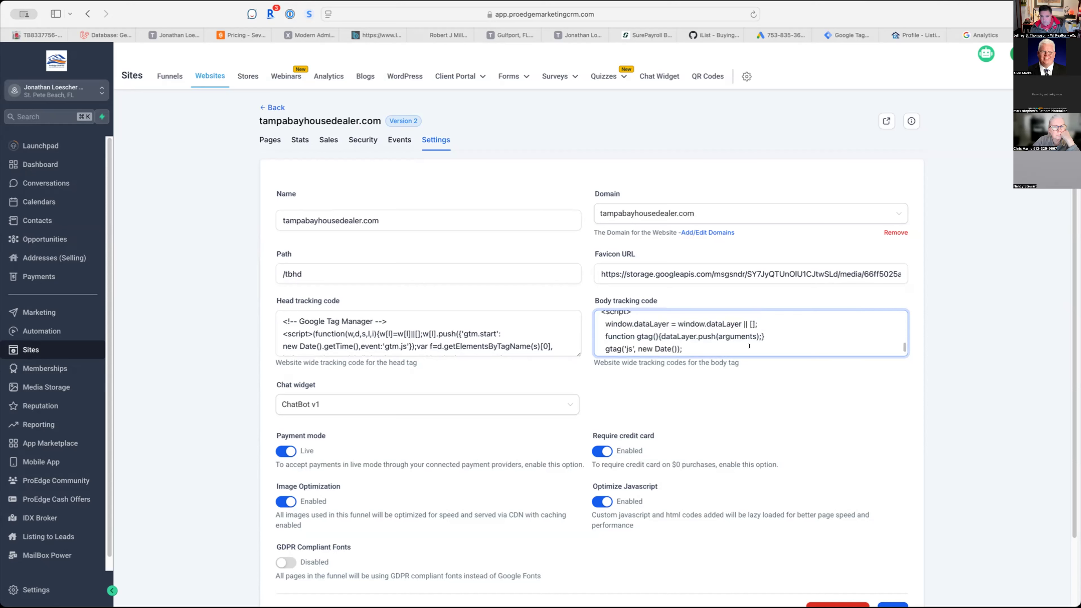
pyautogui.scroll(3, 749, 344)
pyautogui.scroll(-3, 750, 345)
pyautogui.scroll(3, 749, 345)
pyautogui.scroll(-1, 749, 344)
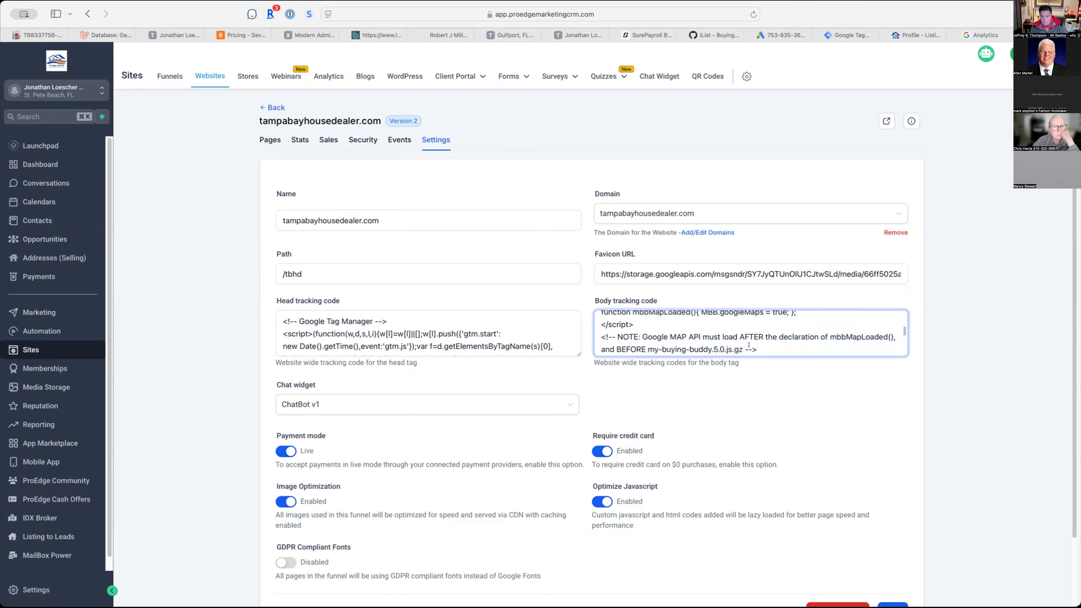
pyautogui.scroll(-3, 668, 341)
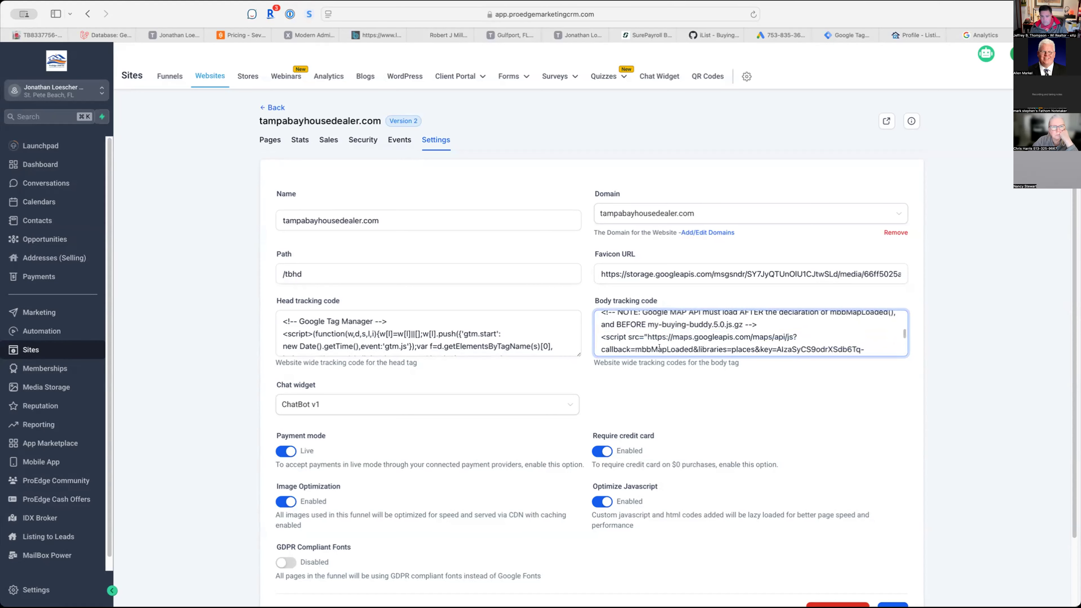
pyautogui.scroll(-5, 659, 346)
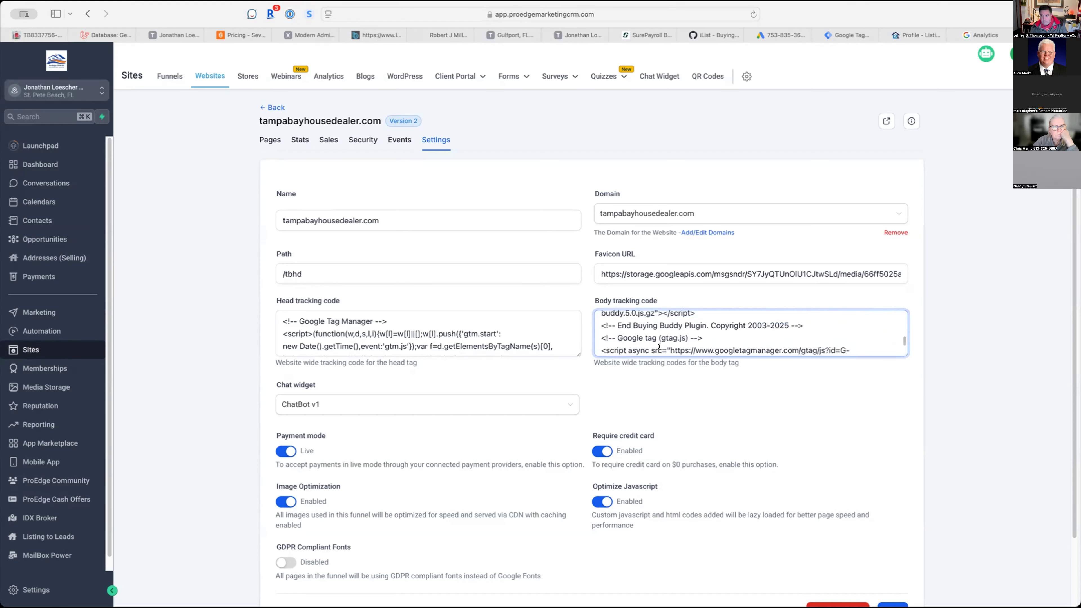
pyautogui.scroll(-2, 660, 347)
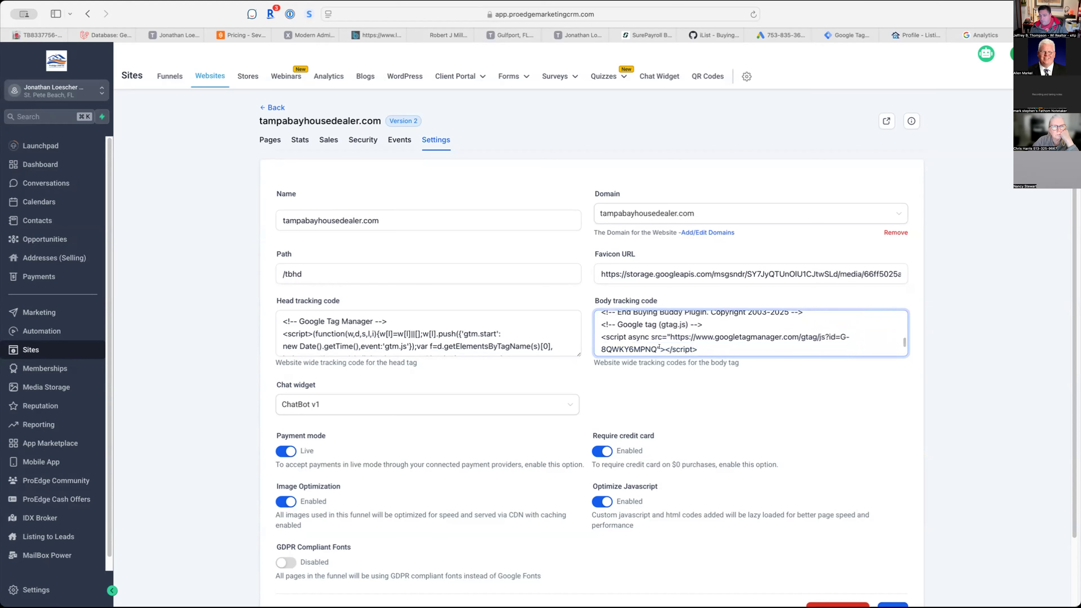
pyautogui.scroll(-3, 809, 417)
pyautogui.click(886, 532)
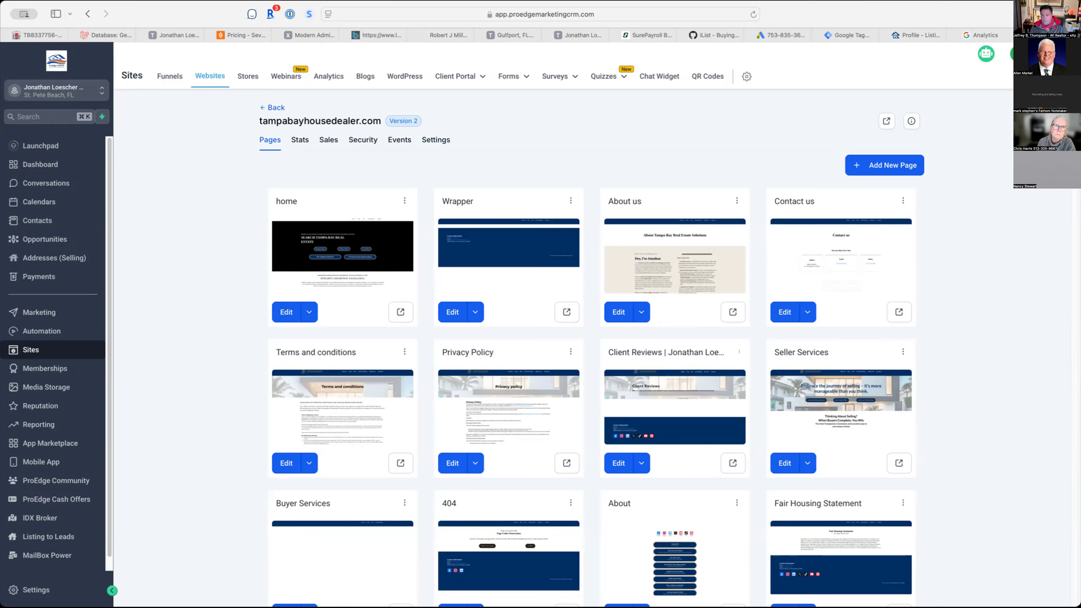
pyautogui.scroll(-4, 986, 347)
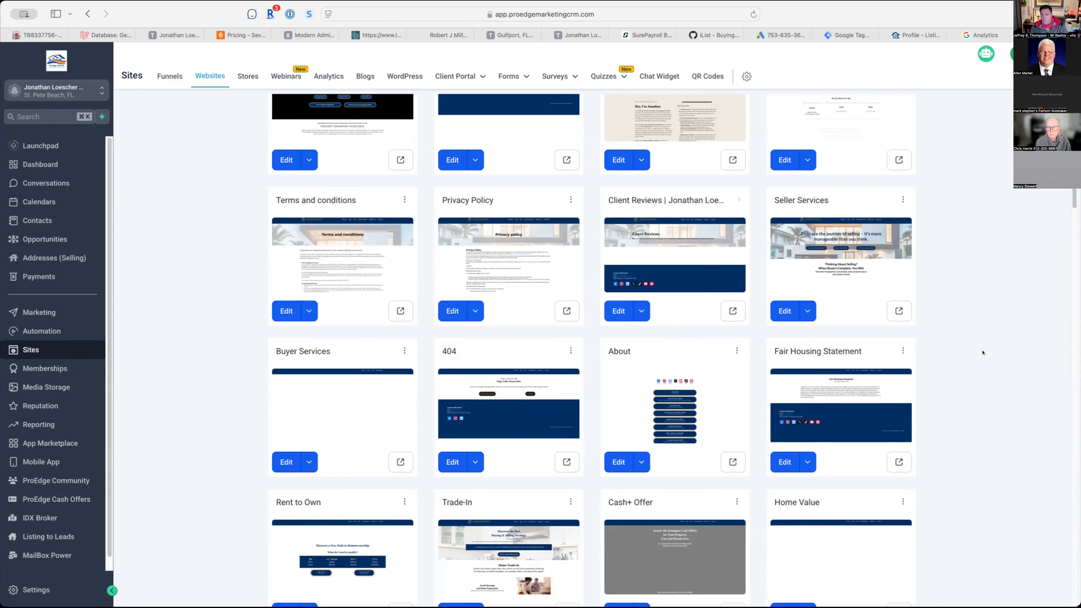
pyautogui.scroll(-1, 983, 352)
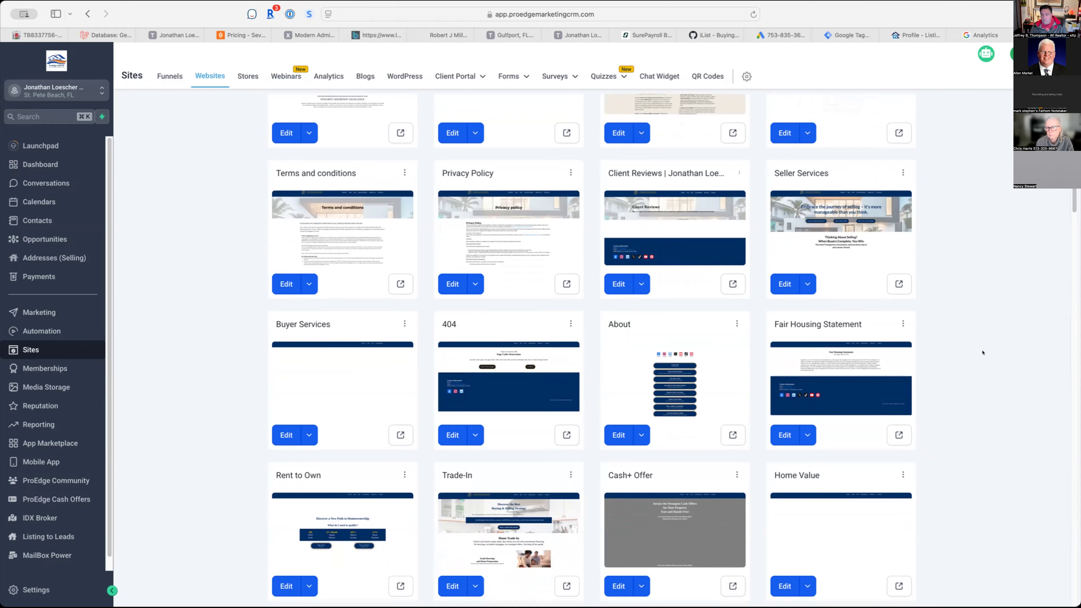
pyautogui.scroll(-1, 983, 352)
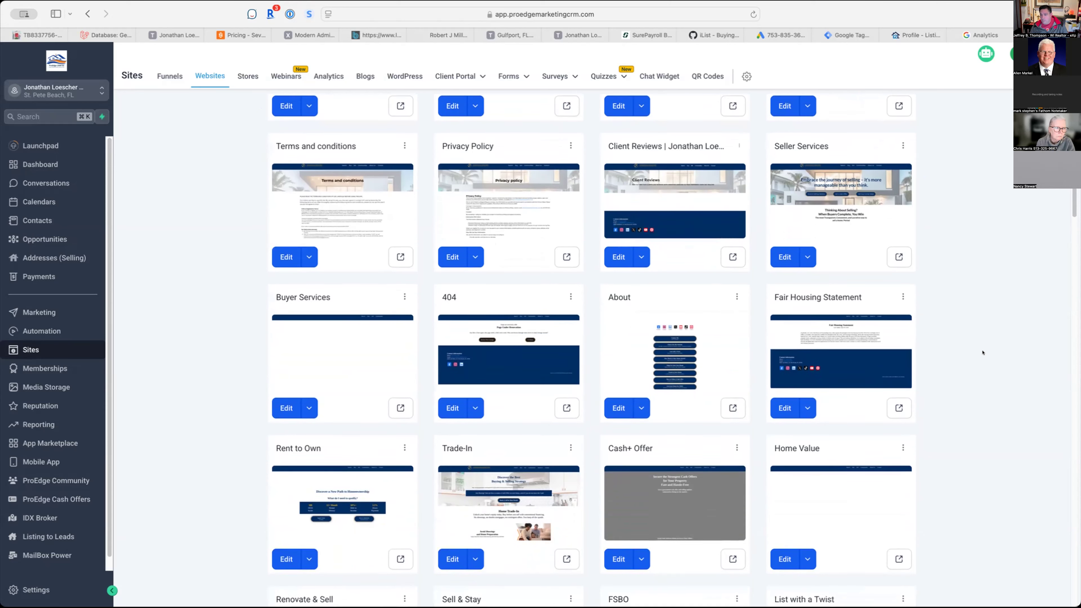
pyautogui.scroll(5, 983, 352)
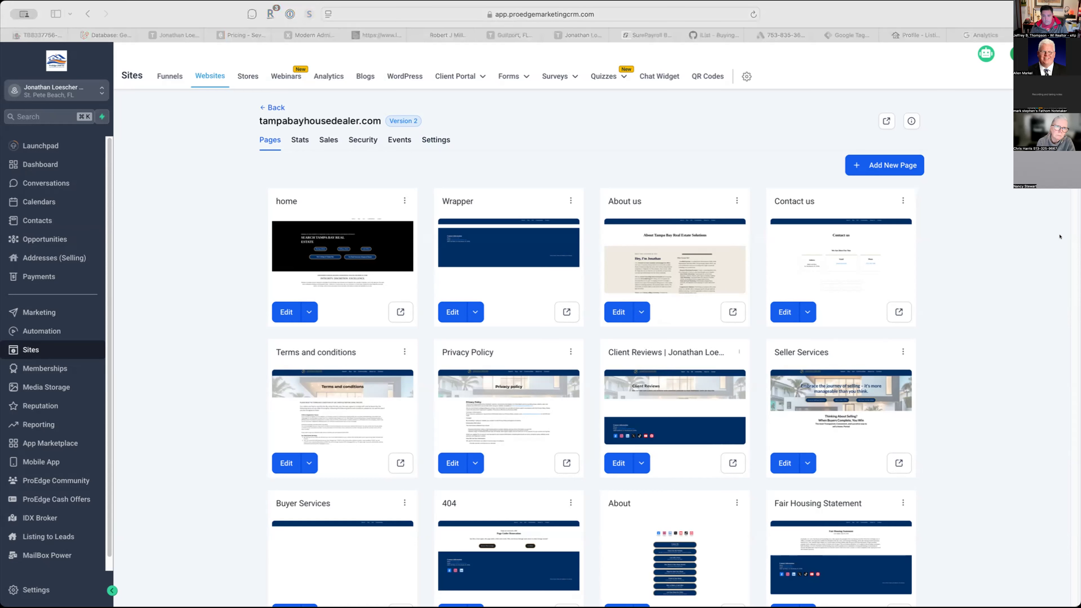
pyautogui.click(201, 163)
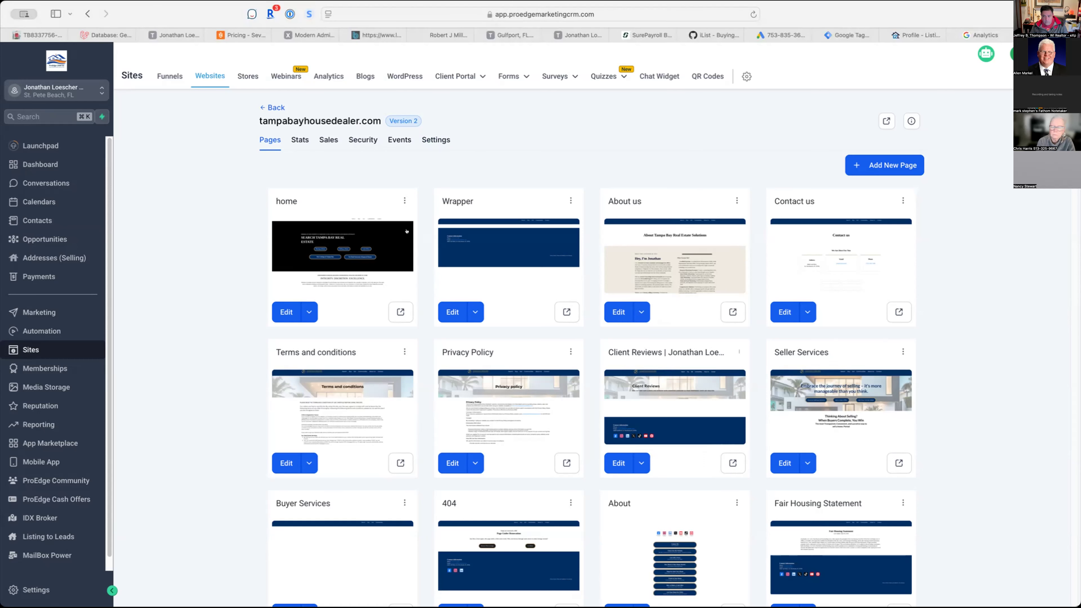
# Step: Return to Google Analytics and test the manually installed Google tag on the website
pyautogui.click(978, 35)
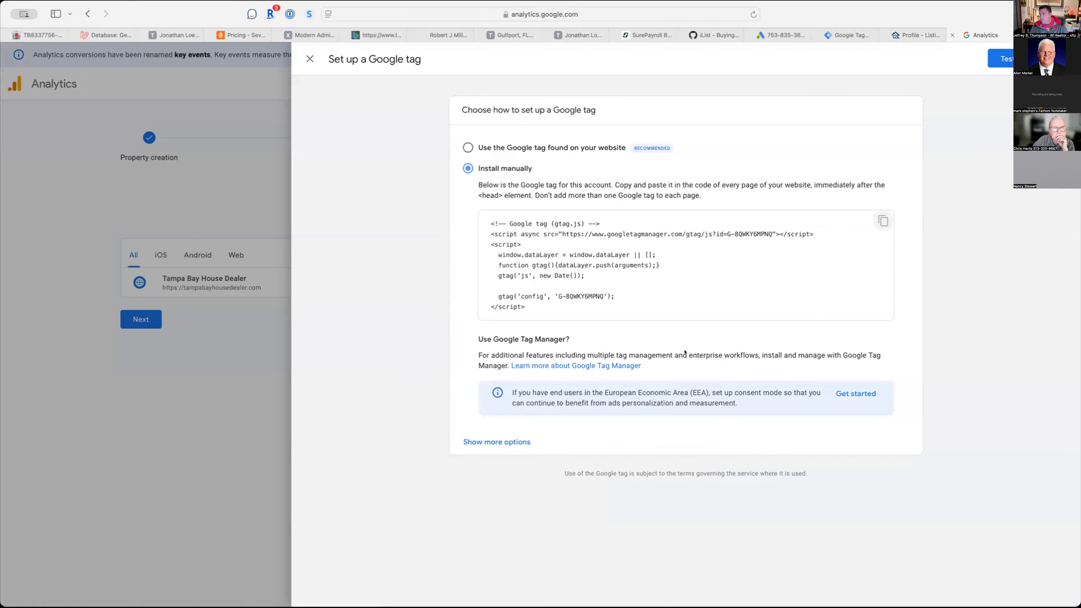
pyautogui.click(1000, 58)
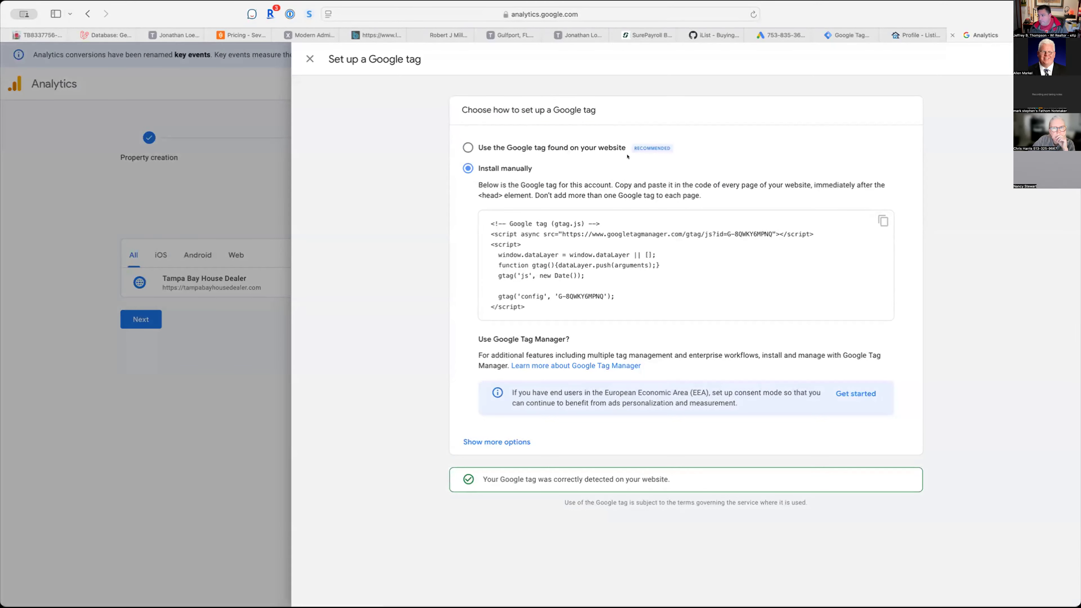
pyautogui.tripleClick(502, 478)
pyautogui.tripleClick(551, 478)
pyautogui.click(591, 479)
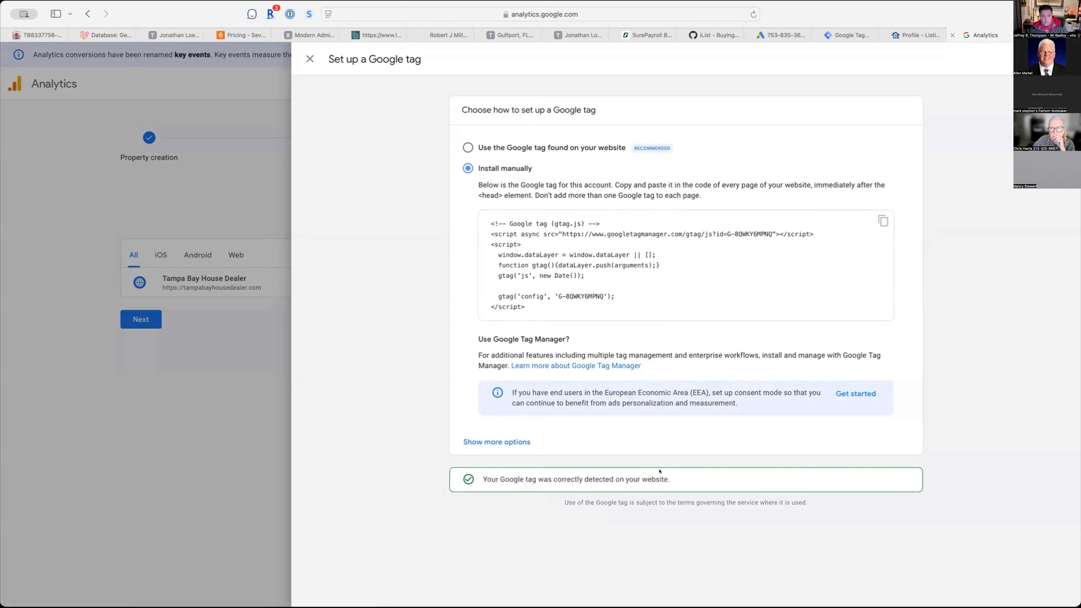
pyautogui.tripleClick(478, 479)
pyautogui.click(359, 170)
# Step: Close the Google tag setup and web stream details, and complete the data collection stage of the property setup
pyautogui.click(310, 59)
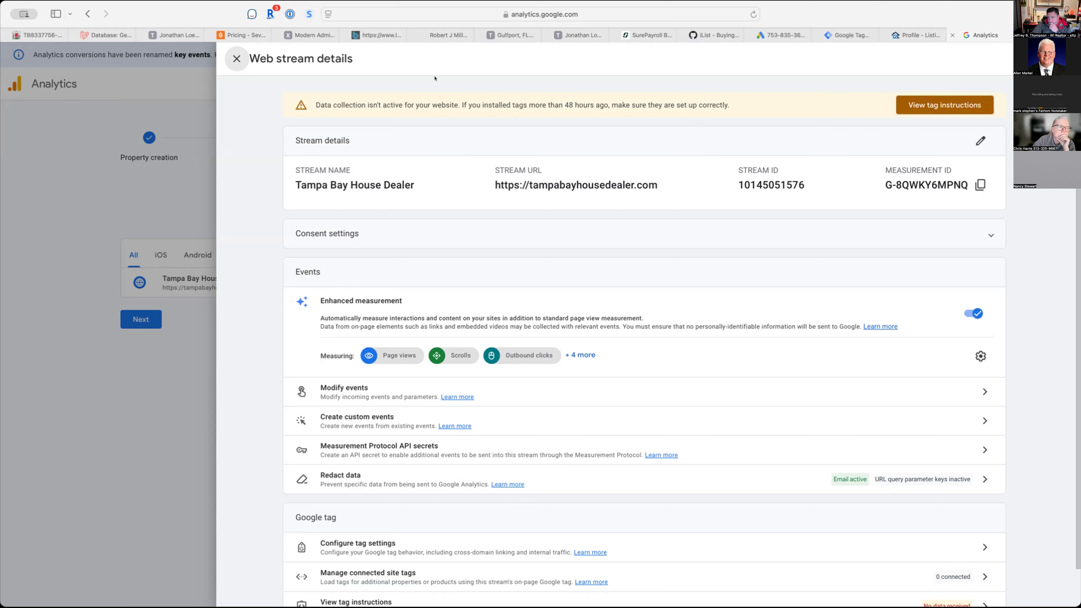
pyautogui.click(234, 58)
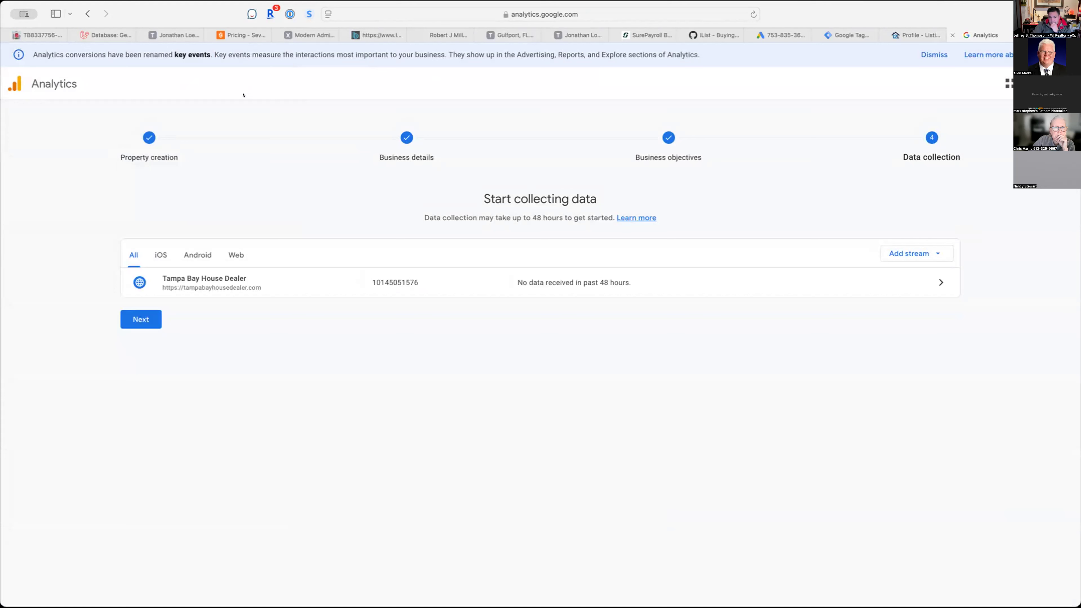
pyautogui.click(141, 316)
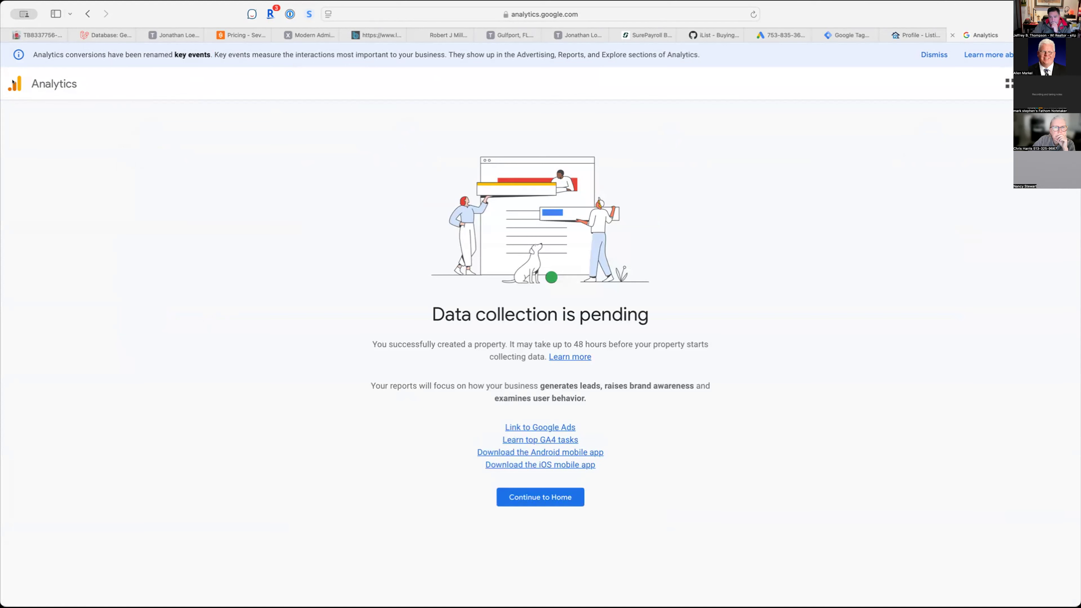
# Step: Open Analytics from the Google Marketing Platform products and go to its Admin settings
pyautogui.click(1010, 83)
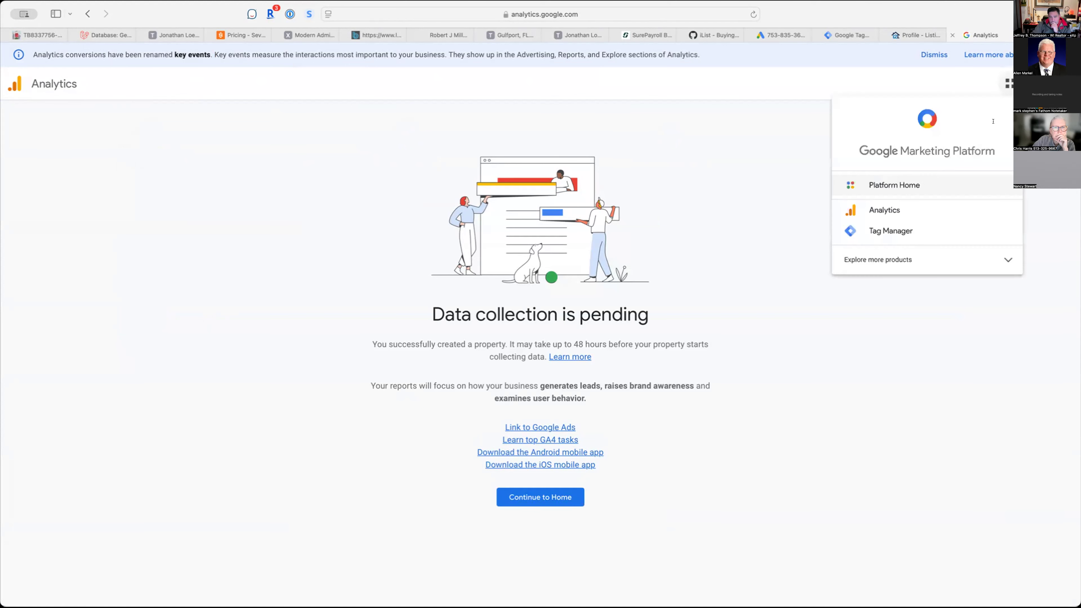
pyautogui.click(902, 212)
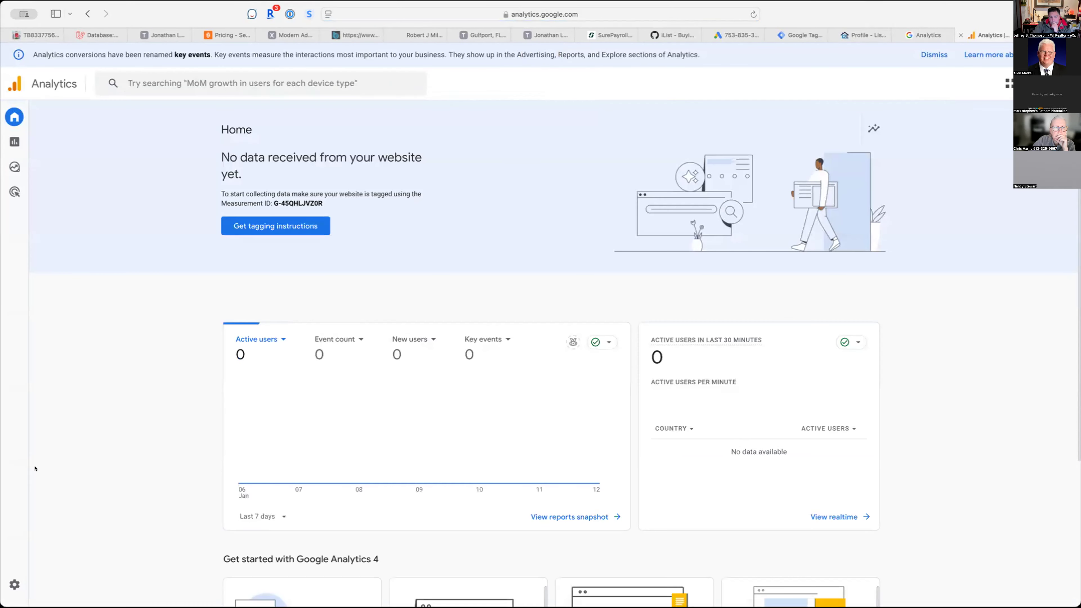
pyautogui.click(9, 586)
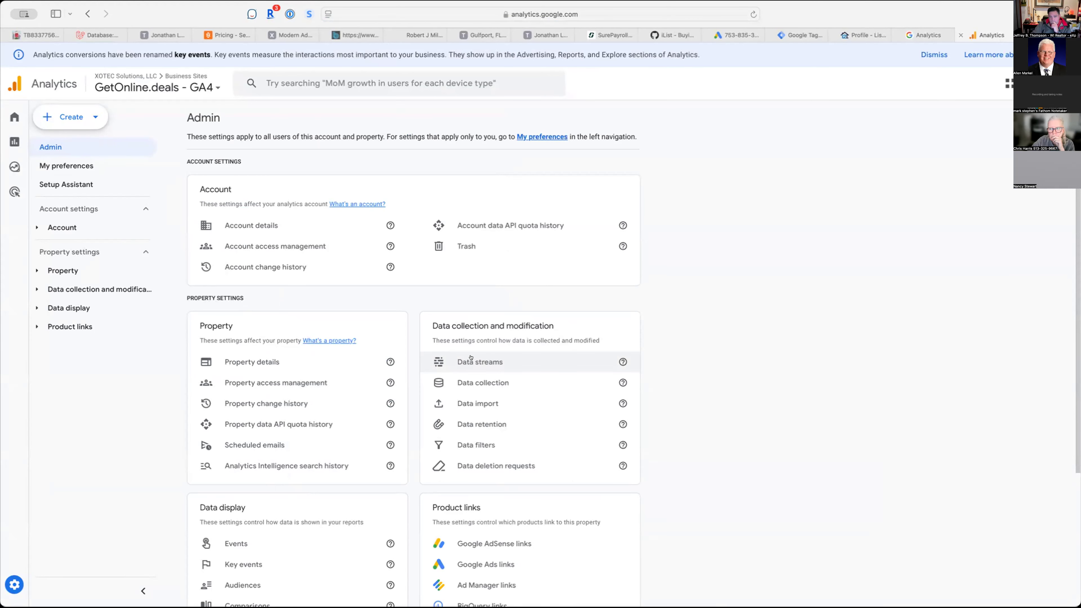
# Step: Look for the website's property in the Real Estate Websites account, and switch to tampabayhousedealer.com under Business Sites
pyautogui.click(138, 87)
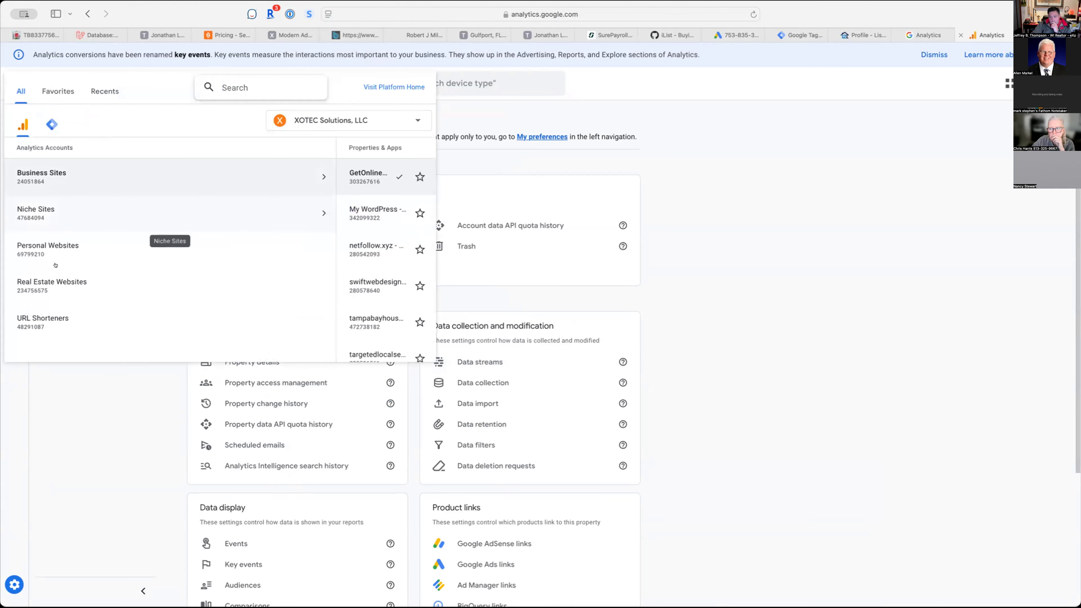
pyautogui.click(56, 275)
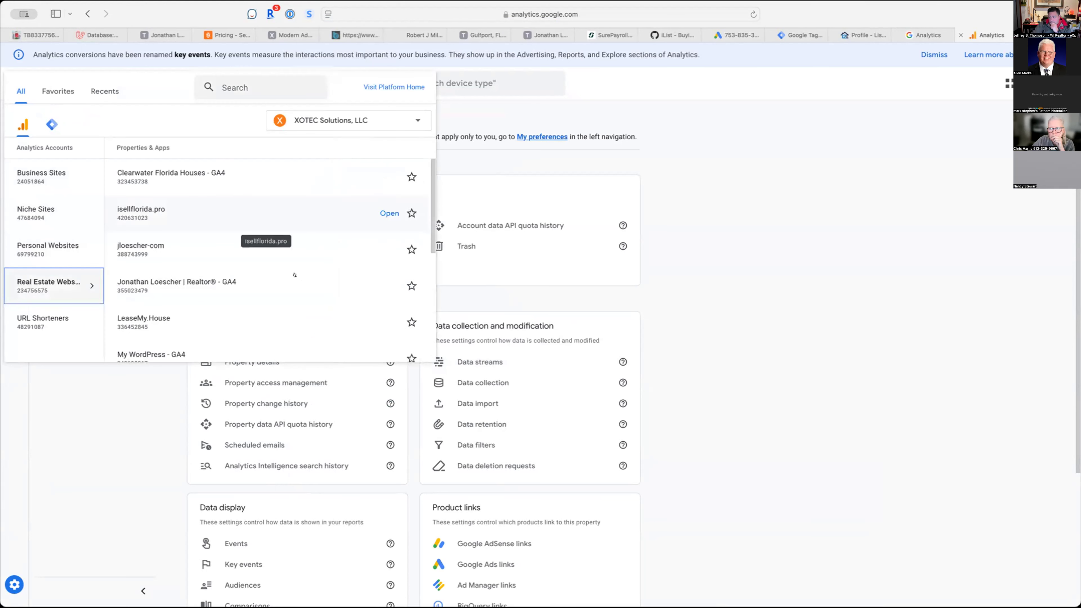
pyautogui.scroll(-3, 213, 291)
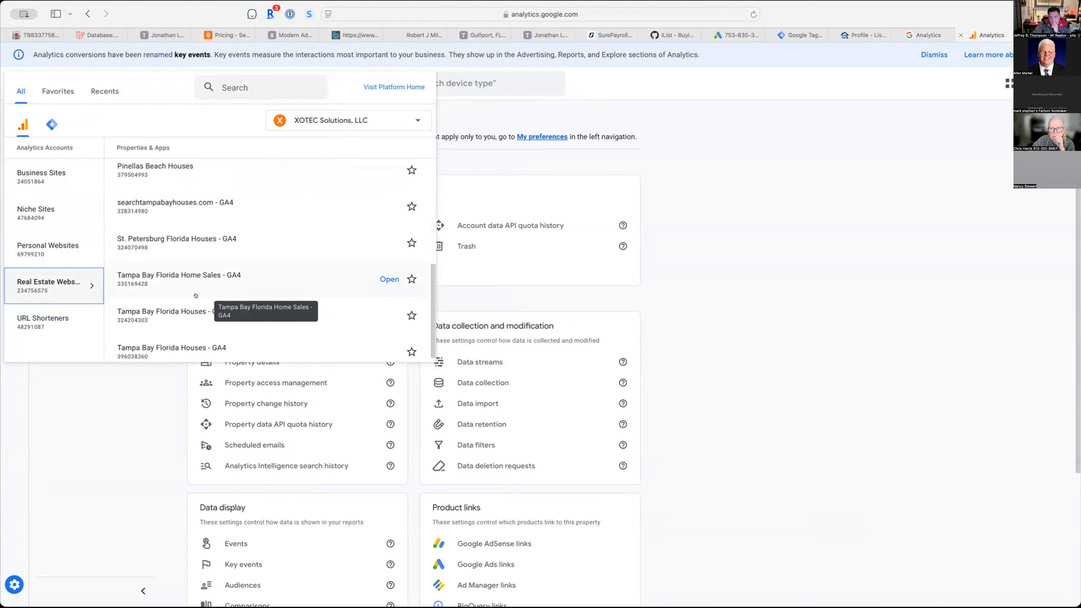
pyautogui.scroll(-1, 195, 295)
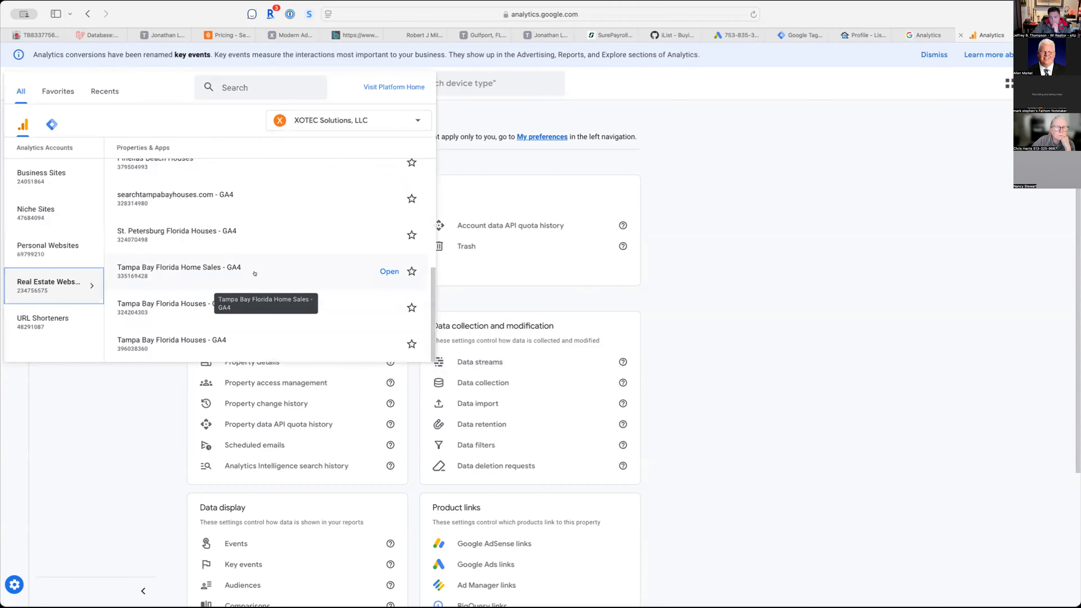
pyautogui.scroll(1, 255, 274)
pyautogui.scroll(6, 255, 273)
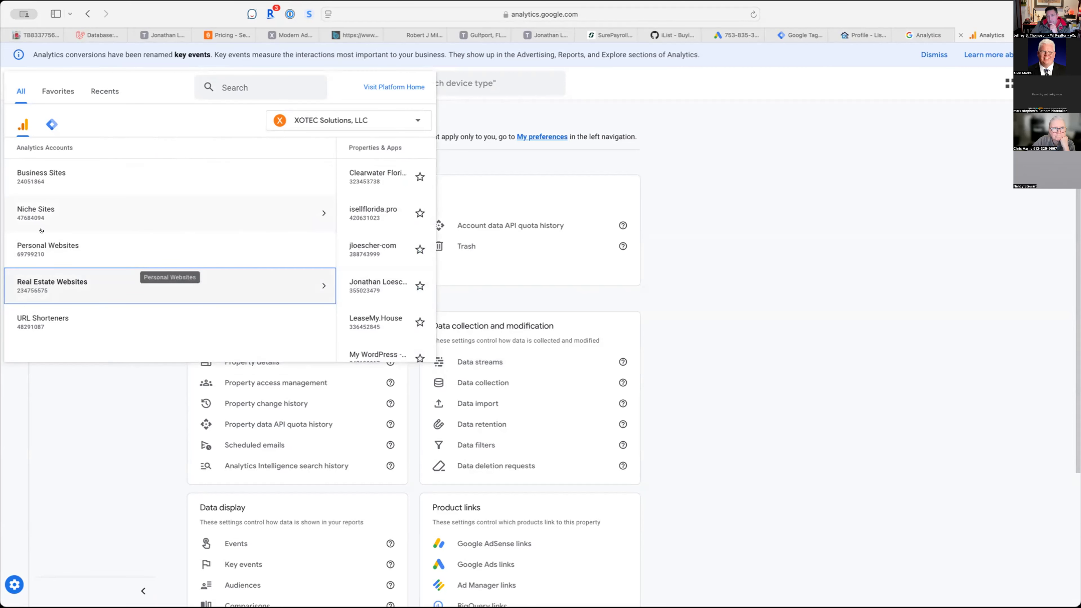
pyautogui.click(46, 165)
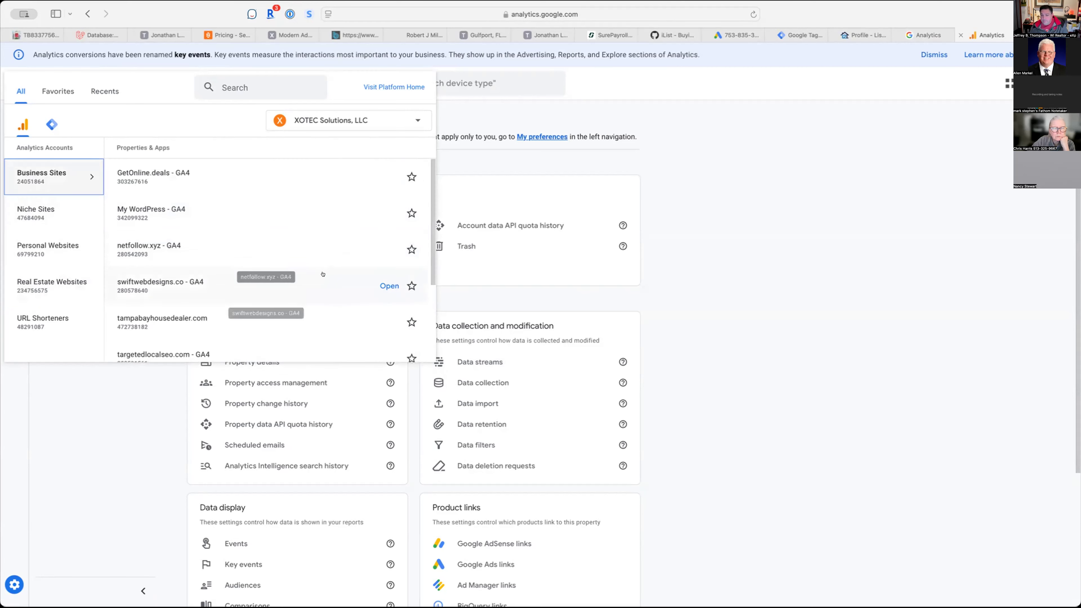
pyautogui.scroll(-1, 223, 305)
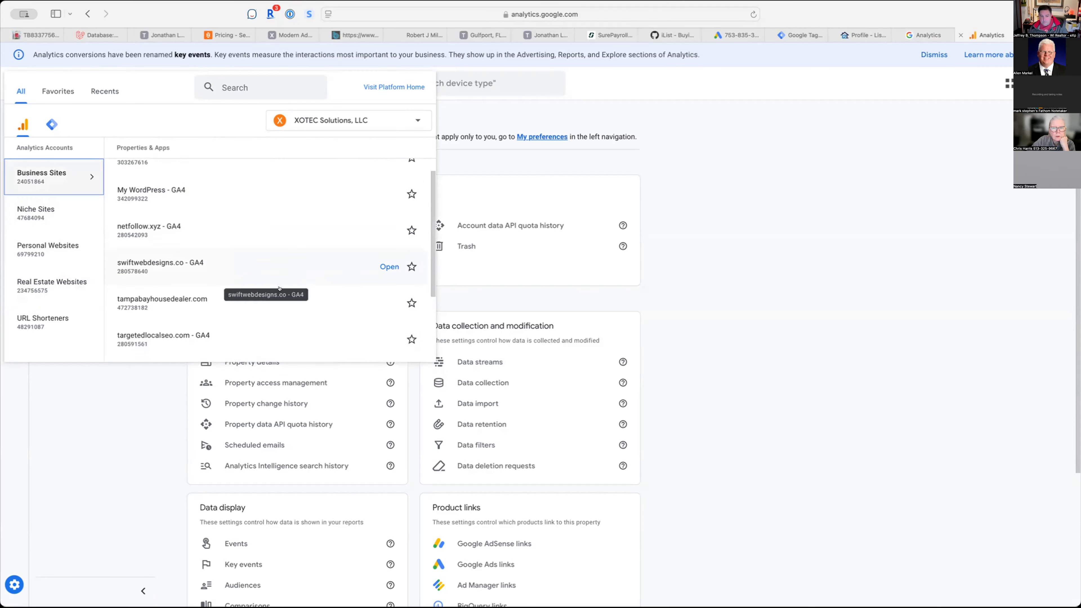
pyautogui.click(173, 305)
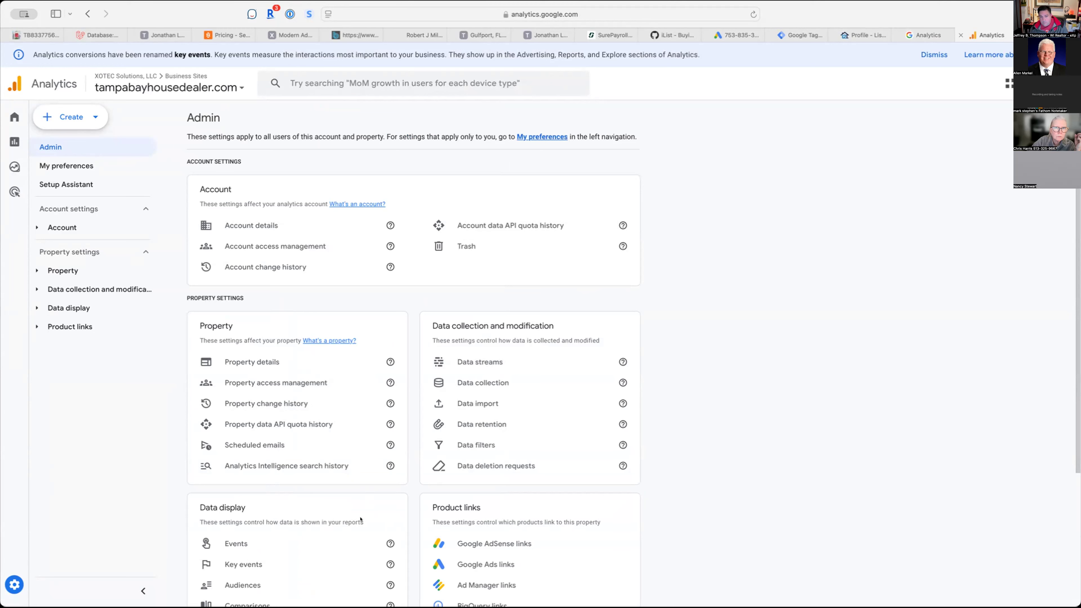
pyautogui.scroll(-5, 361, 446)
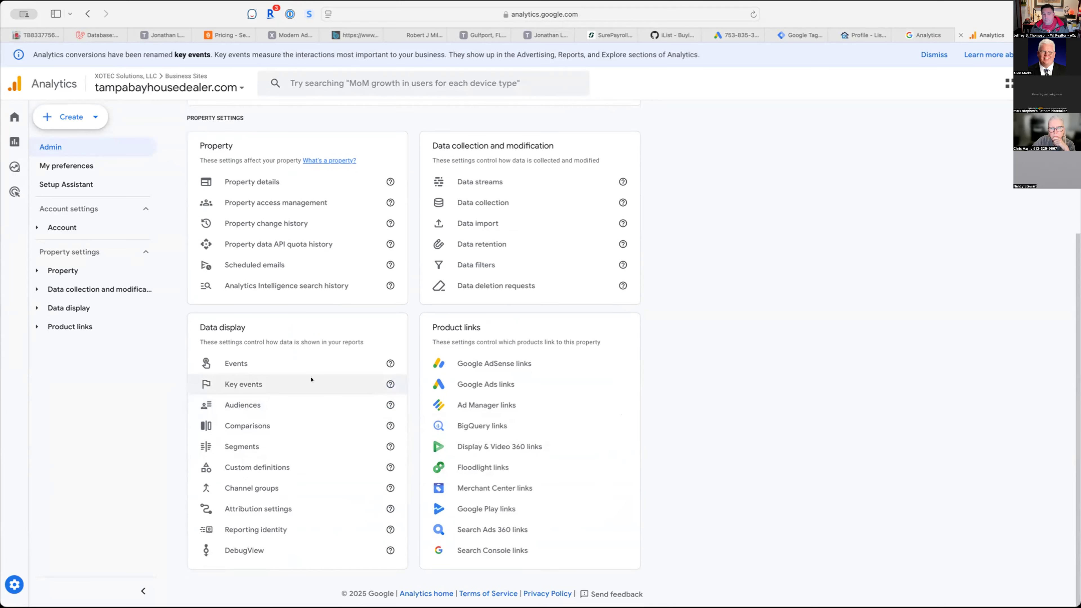
pyautogui.scroll(2, 313, 386)
pyautogui.scroll(3, 311, 377)
pyautogui.moveTo(28, 215)
pyautogui.scroll(6, 302, 315)
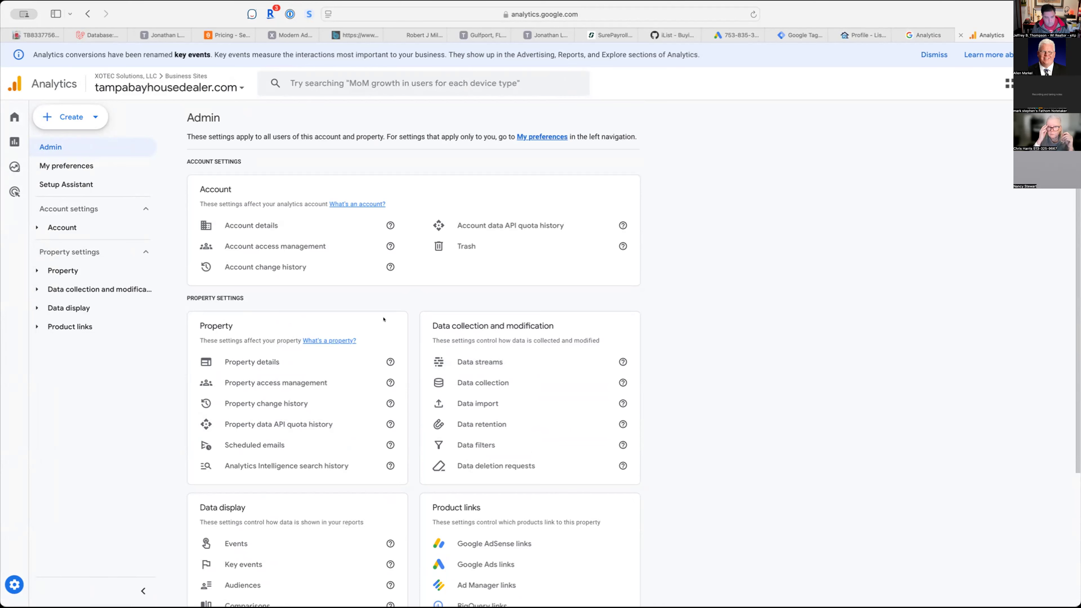
# Step: Look through the account and property settings on the Admin page for the website's data collection options
pyautogui.scroll(-5, 384, 319)
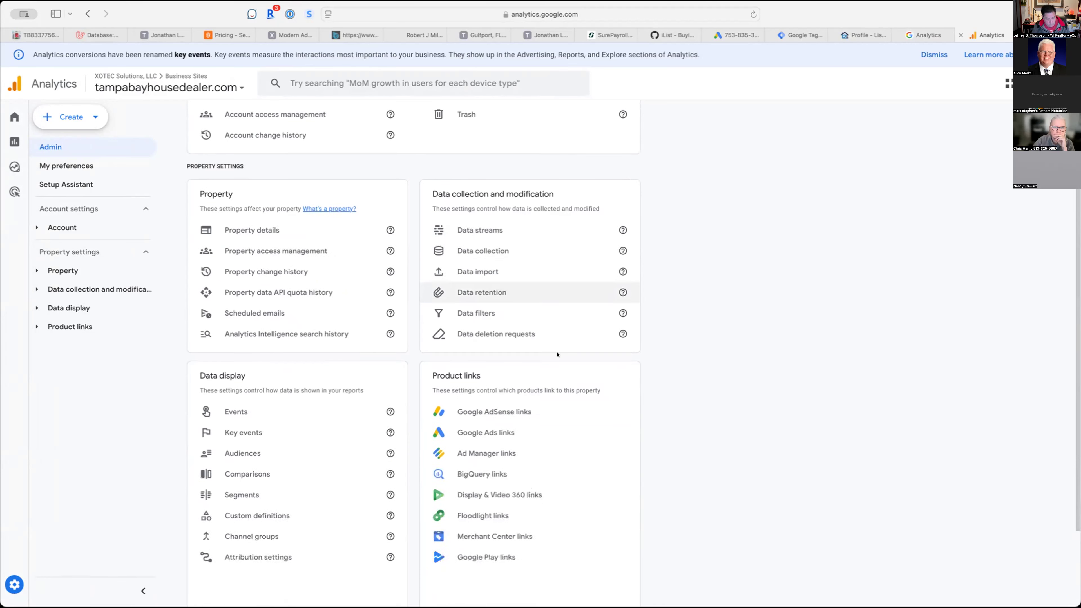
pyautogui.scroll(4, 370, 384)
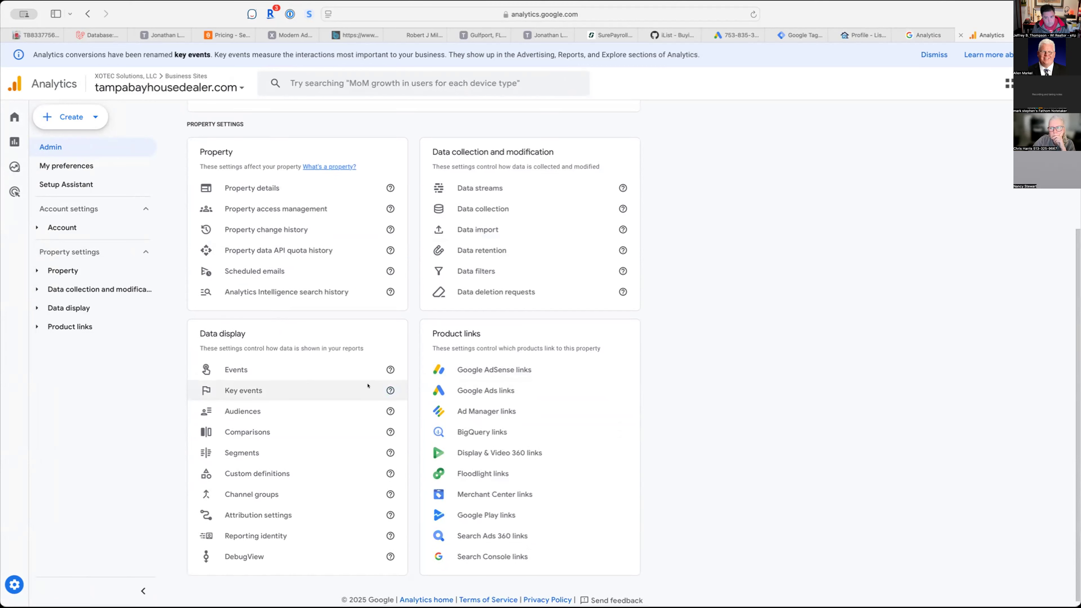
pyautogui.scroll(1, 369, 385)
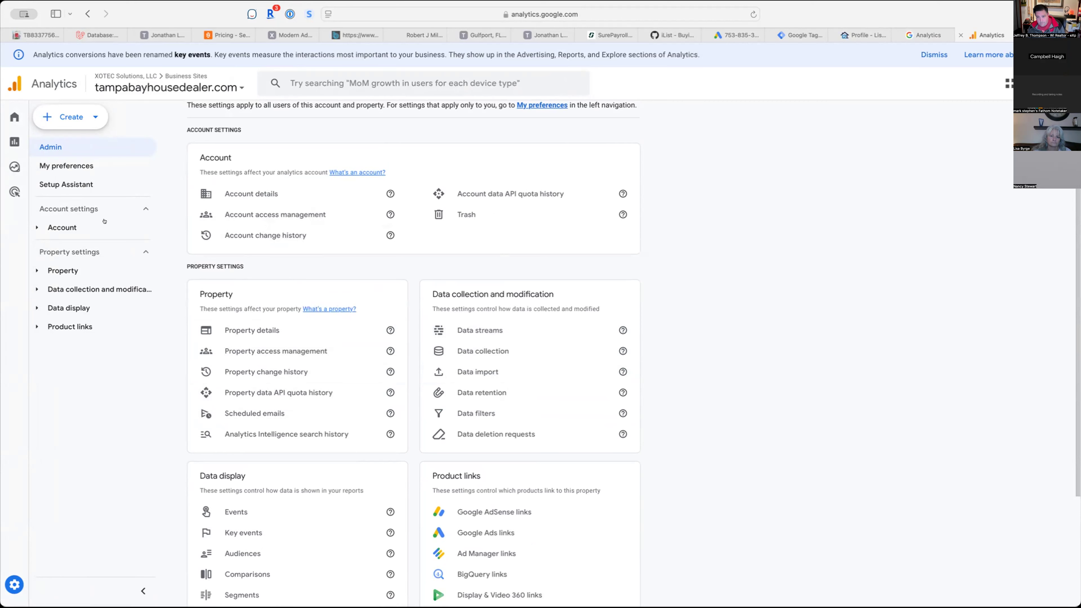
pyautogui.click(37, 228)
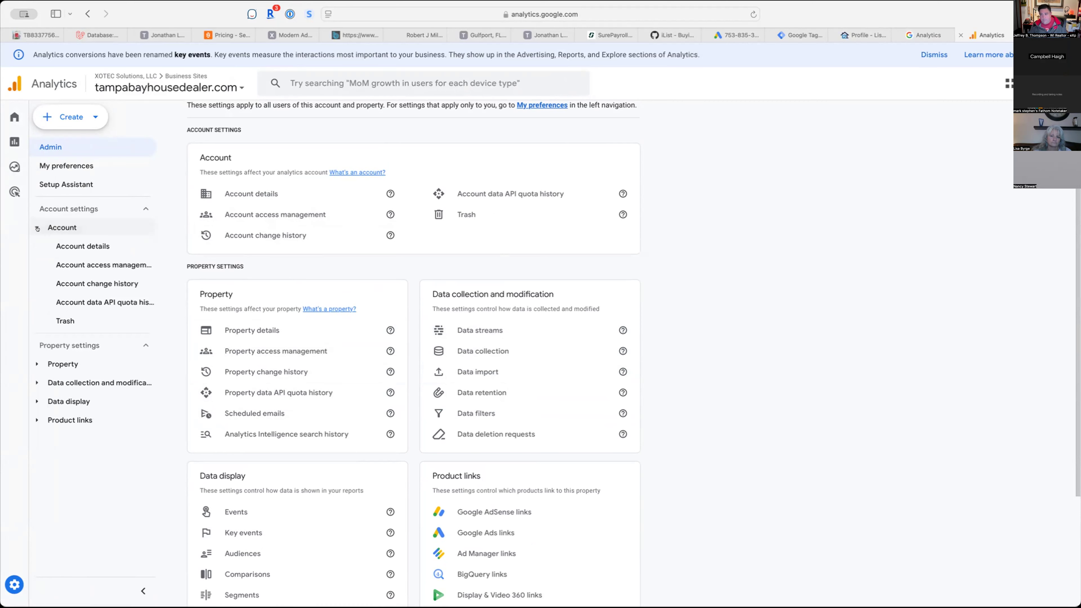
pyautogui.click(37, 228)
pyautogui.click(38, 269)
pyautogui.click(38, 269)
pyautogui.scroll(-1, 566, 324)
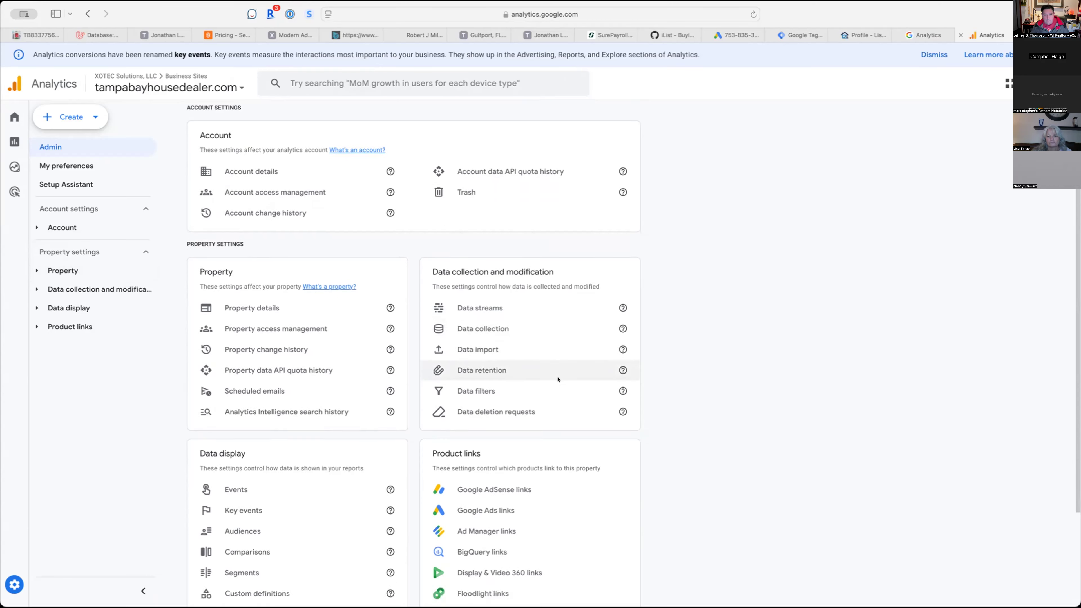
pyautogui.scroll(3, 558, 380)
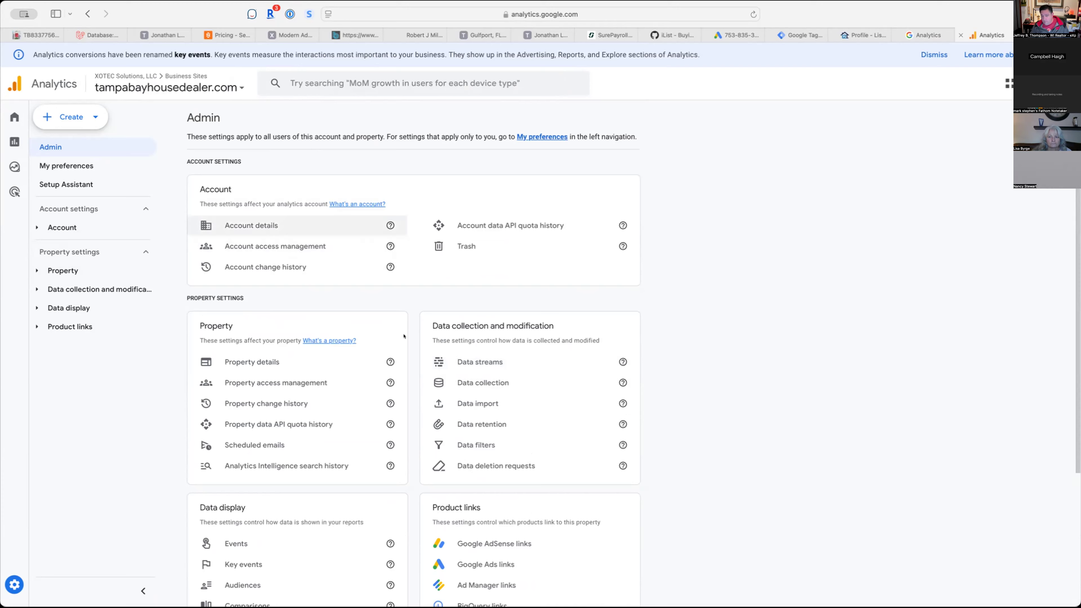
pyautogui.scroll(-3, 478, 365)
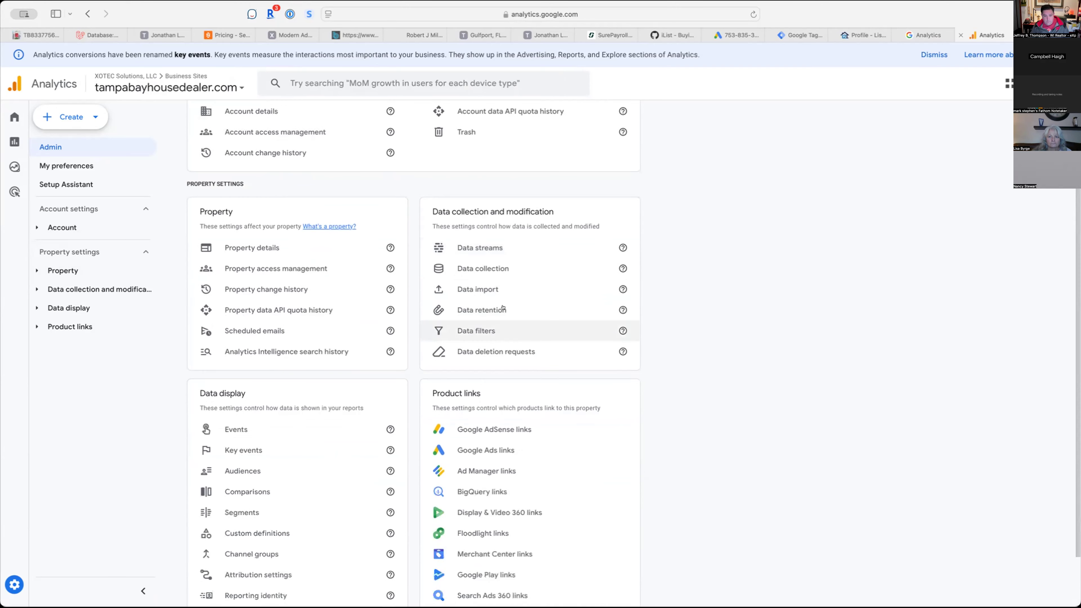
# Step: Open the property's data streams, view the Tampa Bay House Dealer web stream details, and close them
pyautogui.click(502, 247)
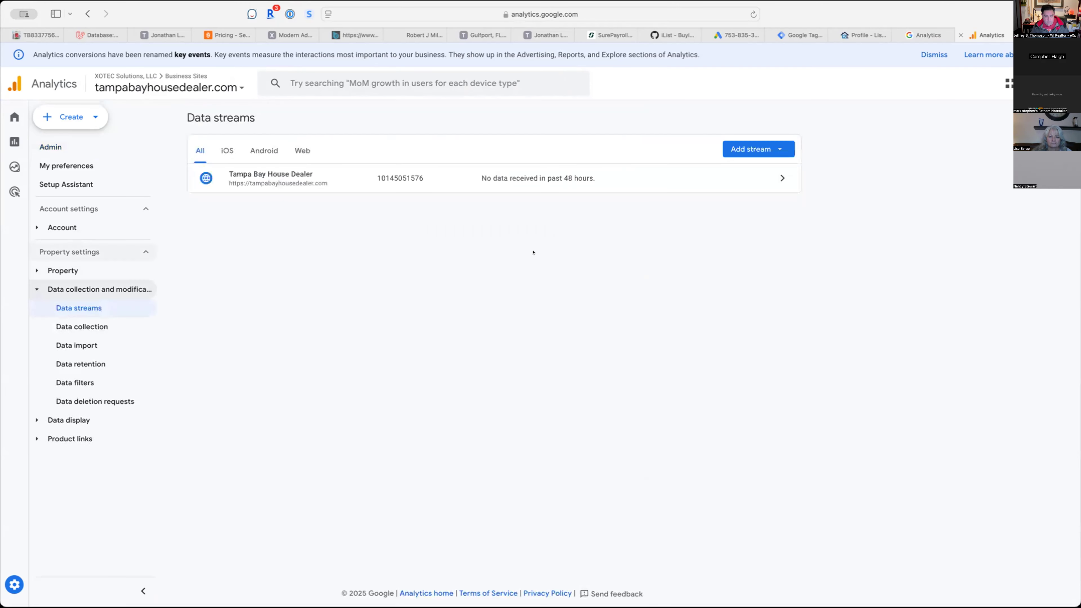
pyautogui.click(720, 175)
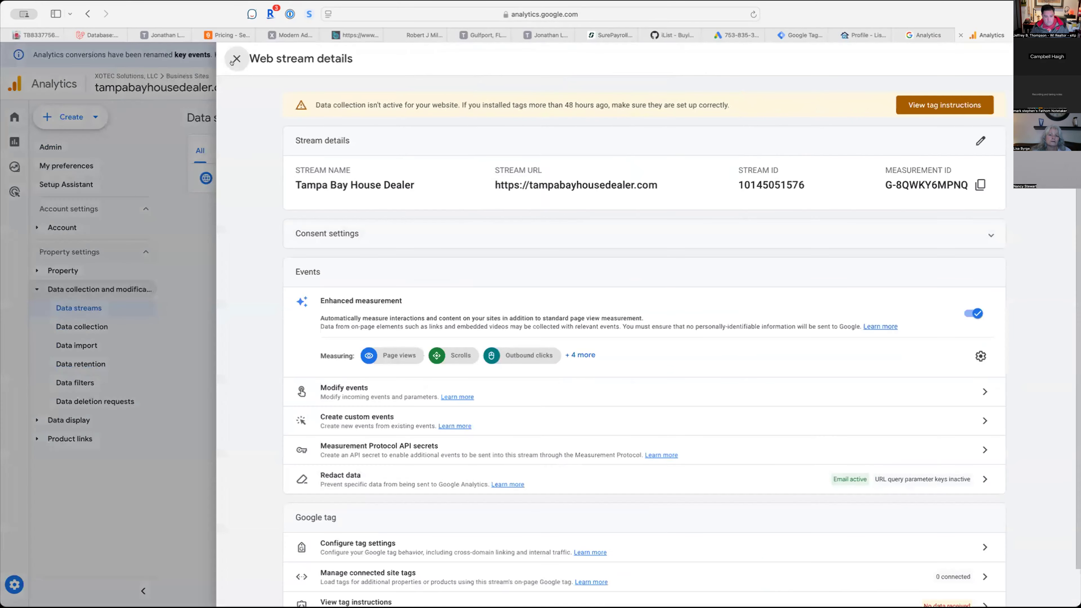
pyautogui.click(237, 59)
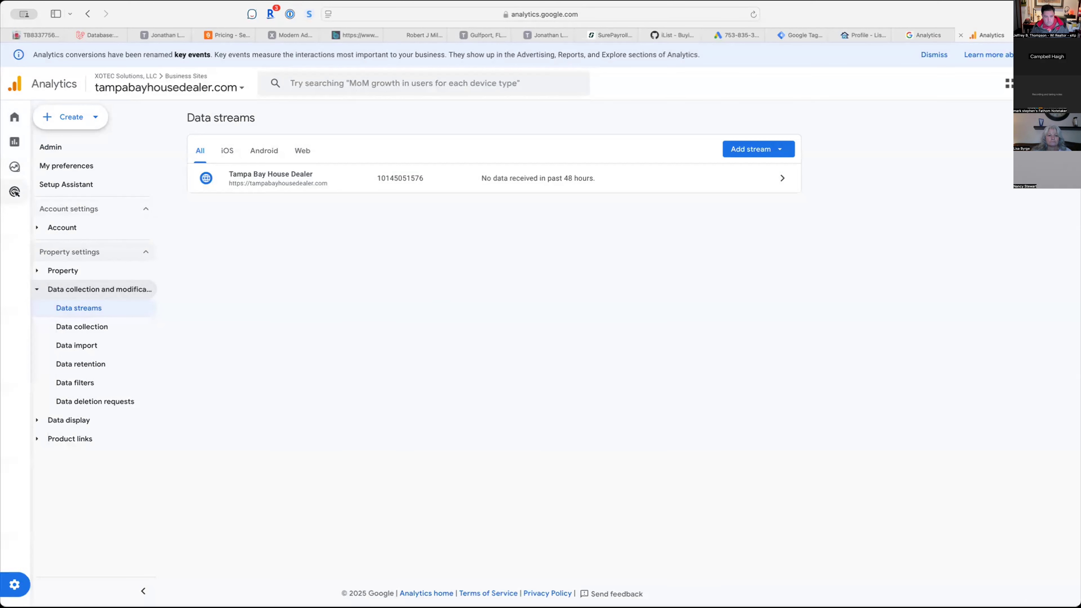
pyautogui.moveTo(14, 191)
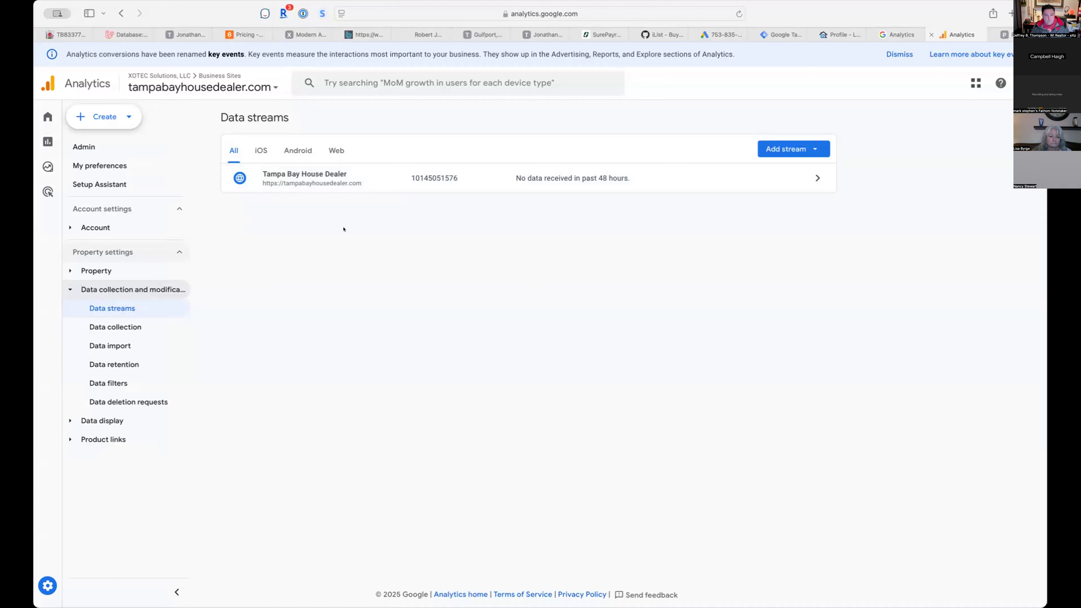
# Step: Go back to Admin, reopen the data streams, and review the Tampa Bay House Dealer stream's details again
pyautogui.click(79, 147)
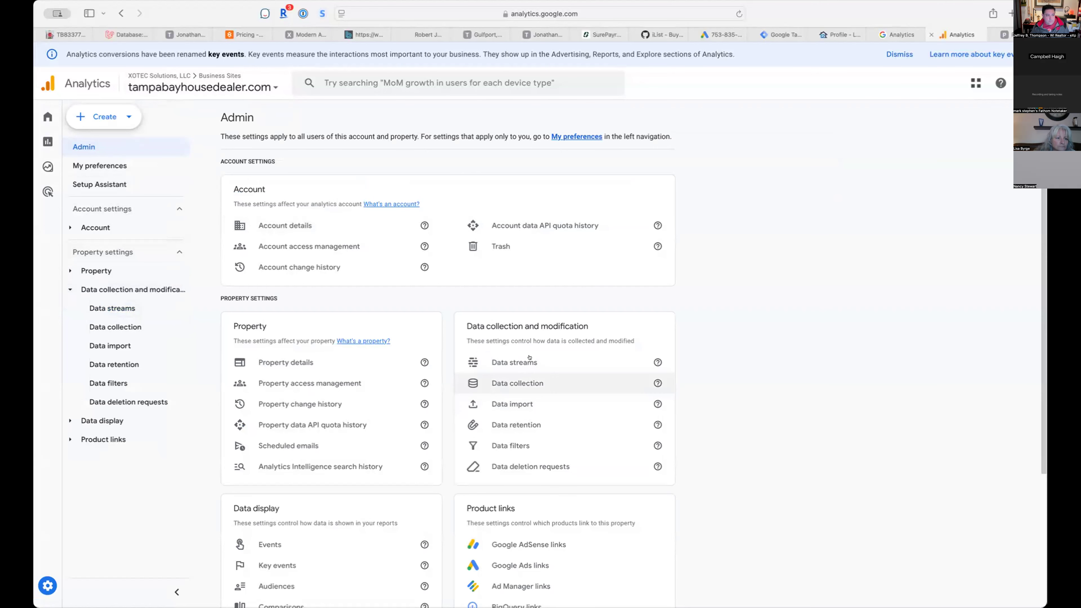
pyautogui.click(659, 353)
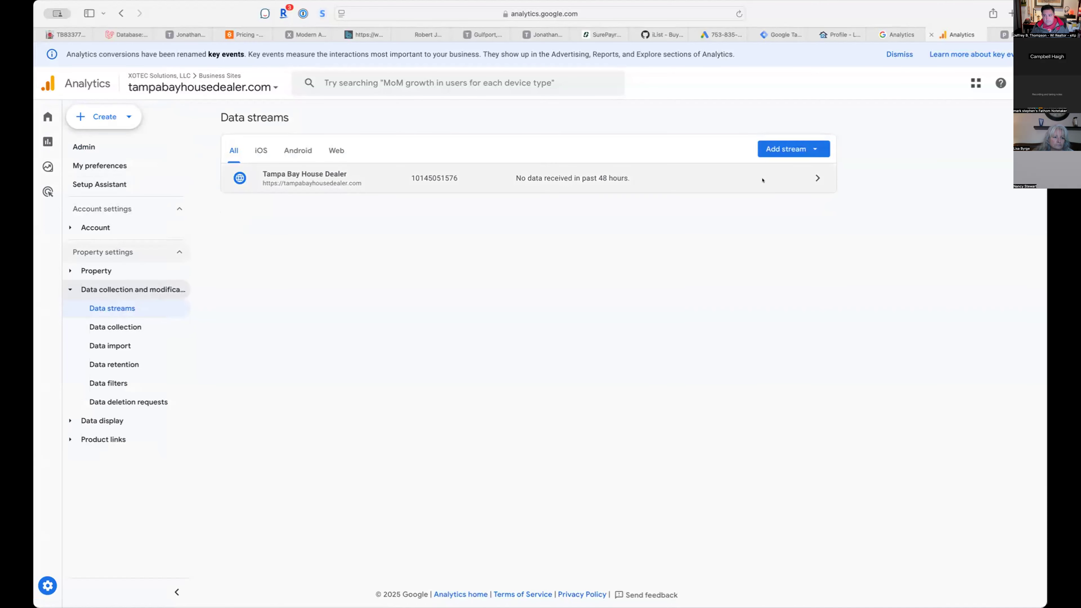
pyautogui.click(761, 189)
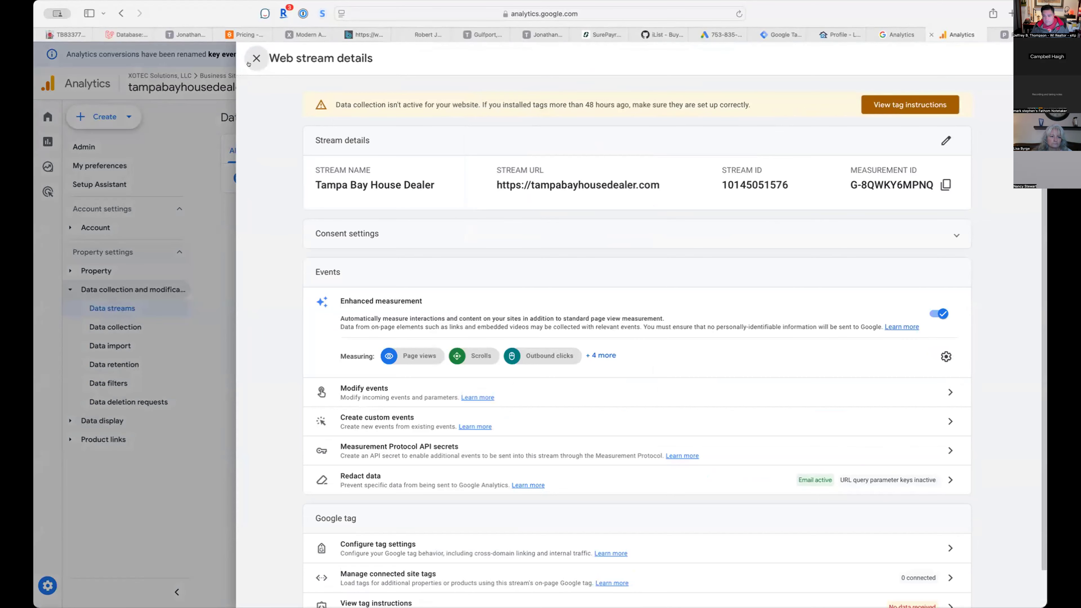
pyautogui.click(256, 58)
pyautogui.click(703, 183)
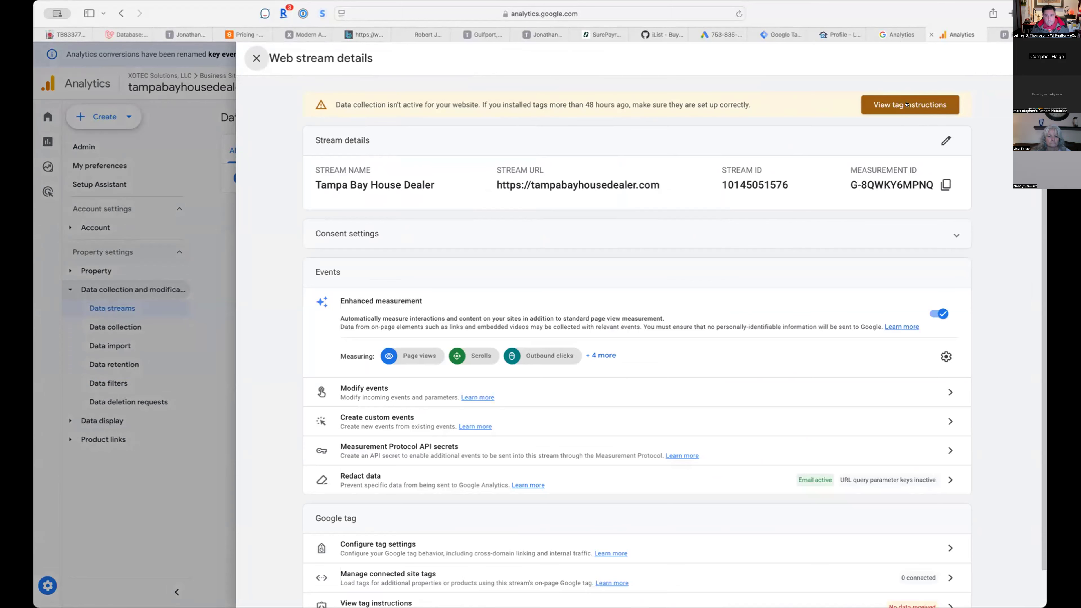
pyautogui.click(257, 58)
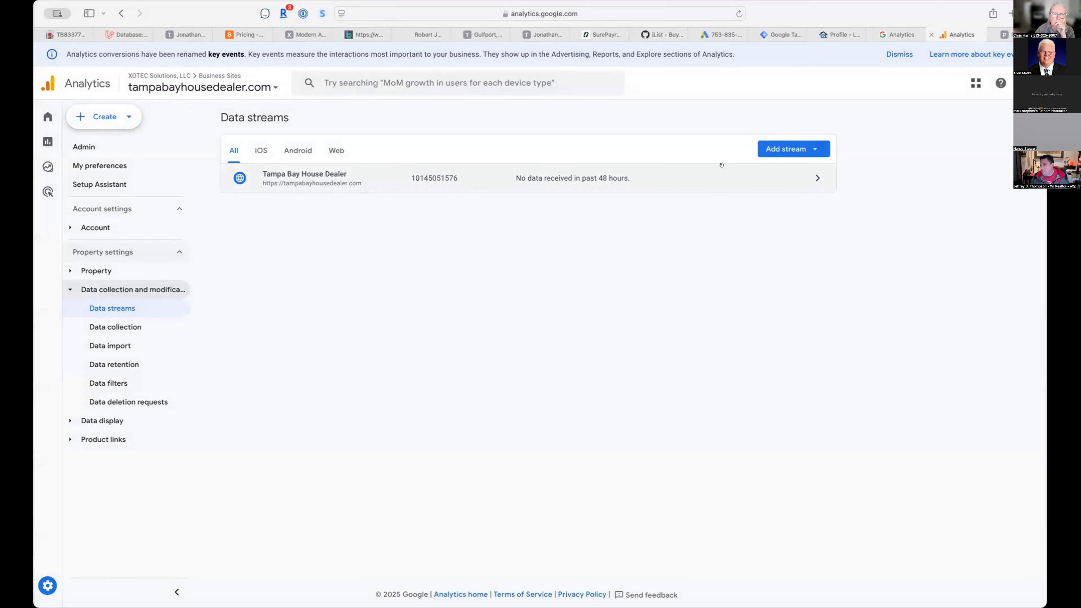
# Step: Open the Tampa Bay House Dealer stream's tag instructions and copy the Google tag code for manual installation
pyautogui.click(791, 149)
pyautogui.click(734, 178)
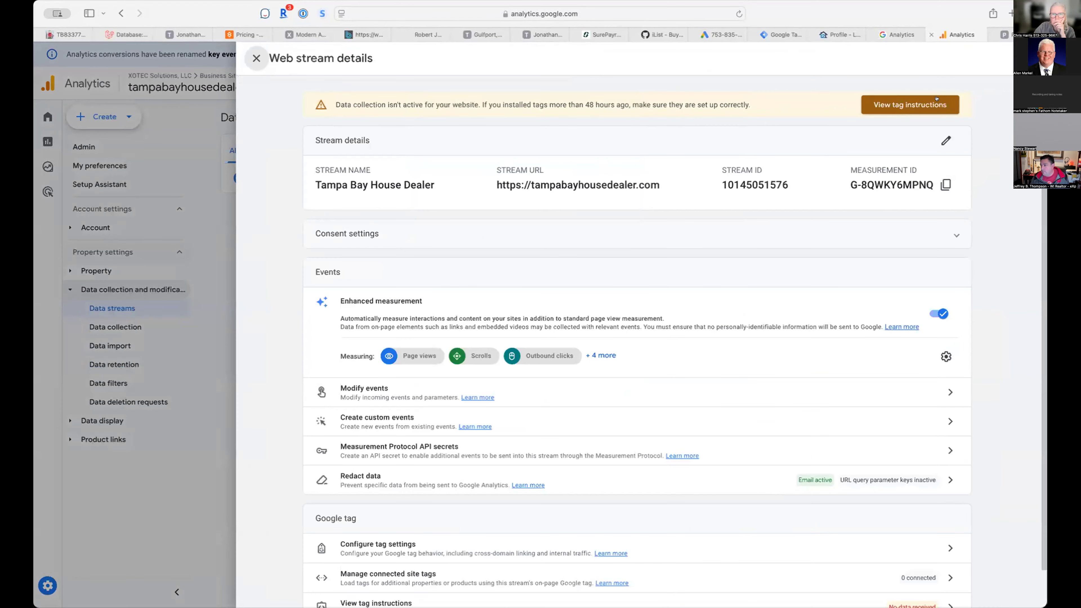
pyautogui.click(911, 105)
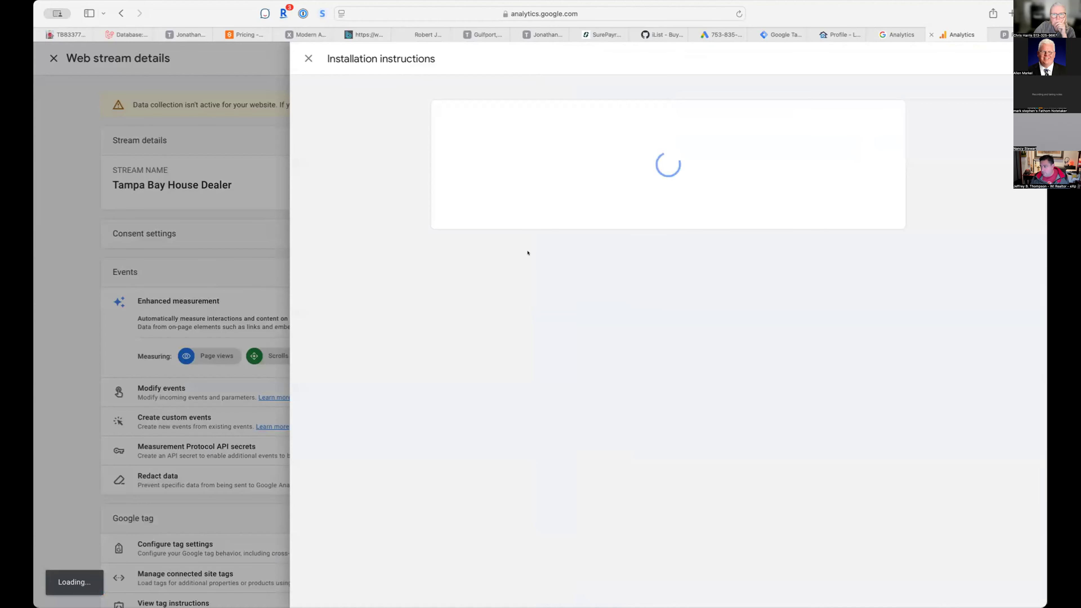
pyautogui.click(308, 59)
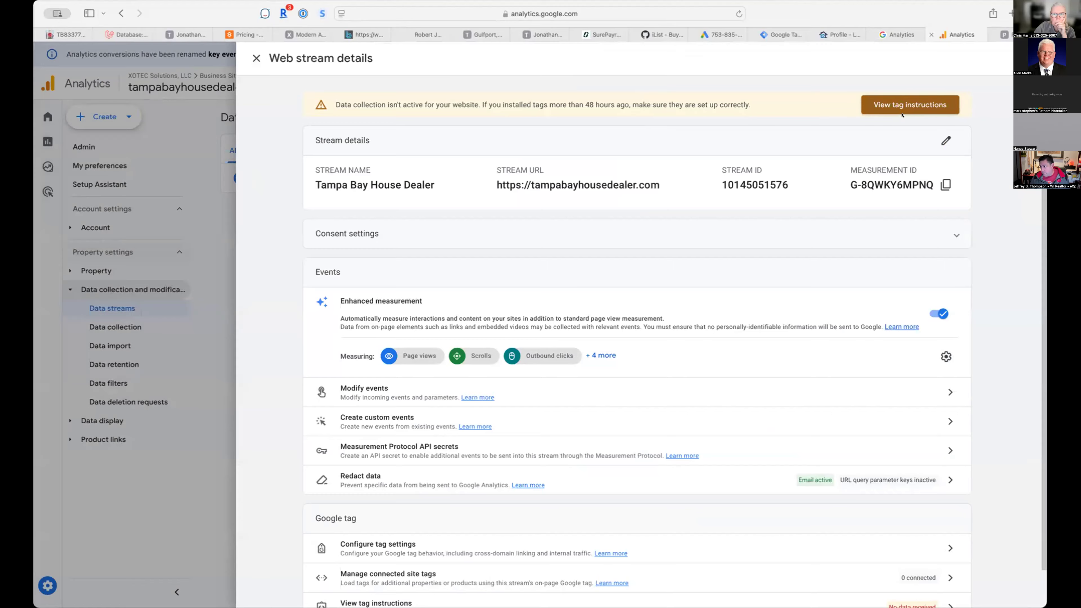
pyautogui.click(902, 112)
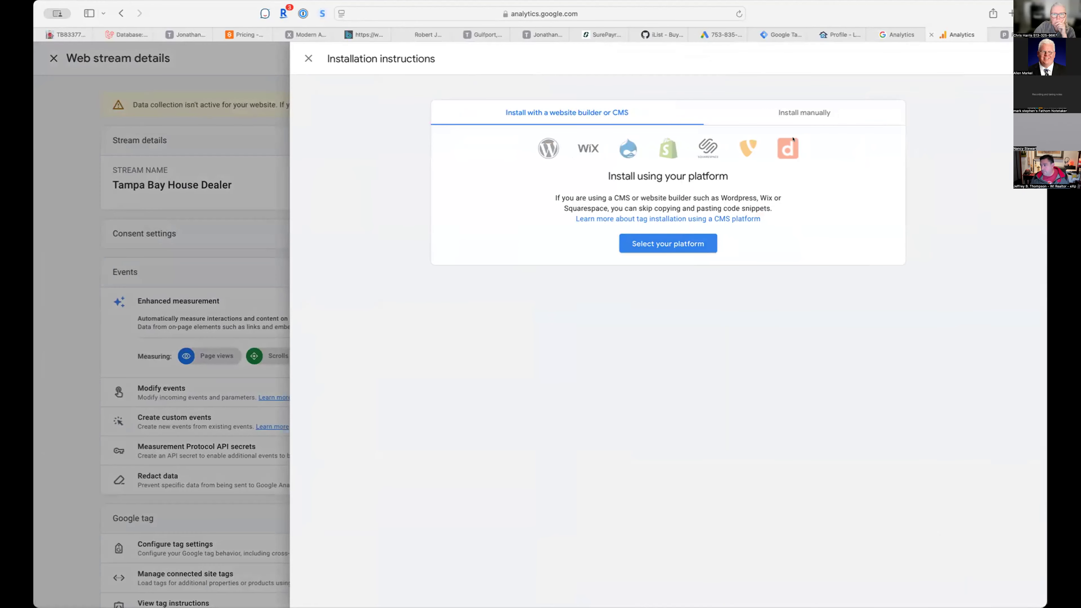
pyautogui.click(802, 116)
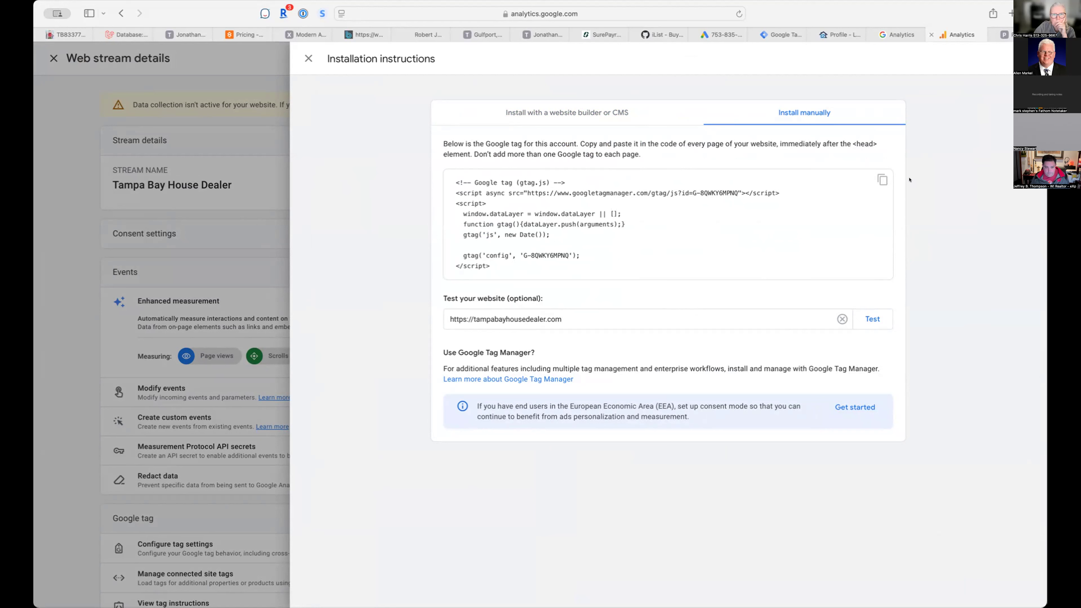
pyautogui.click(876, 179)
pyautogui.click(876, 178)
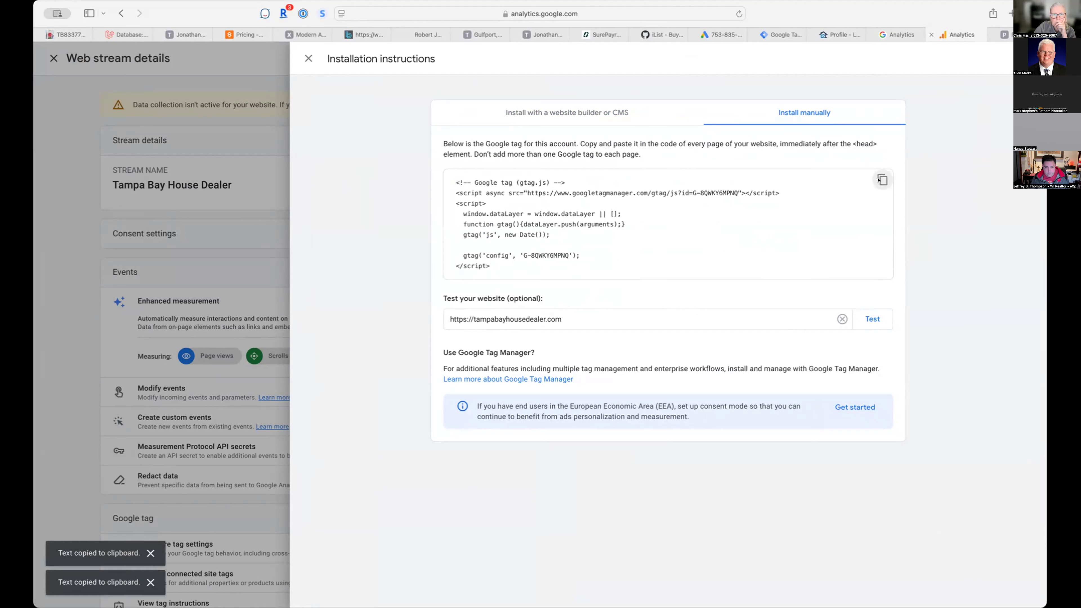
pyautogui.tripleClick(633, 319)
pyautogui.click(735, 356)
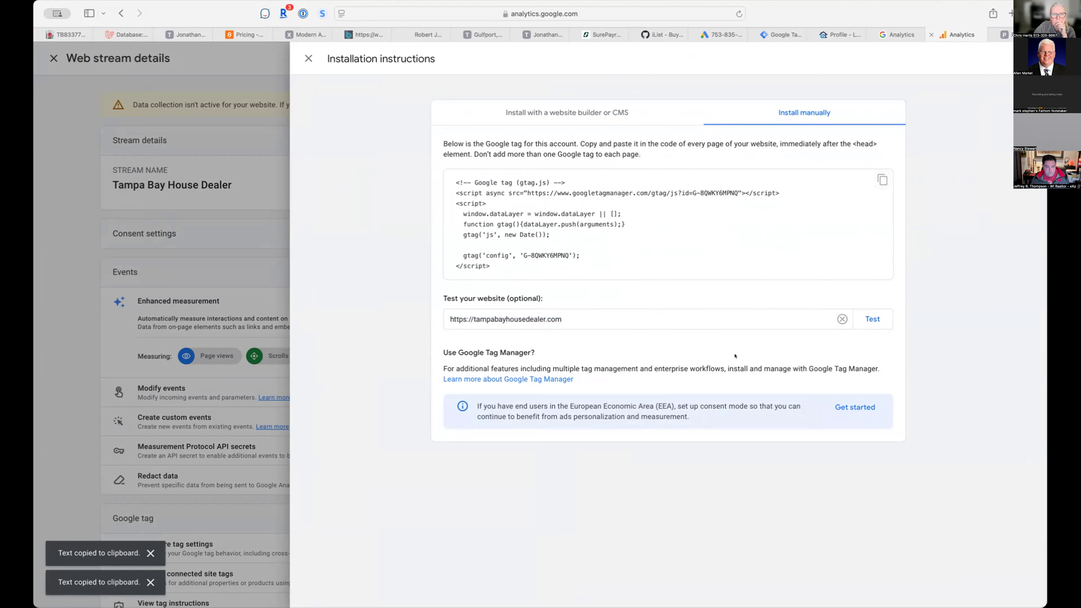
pyautogui.tripleClick(604, 314)
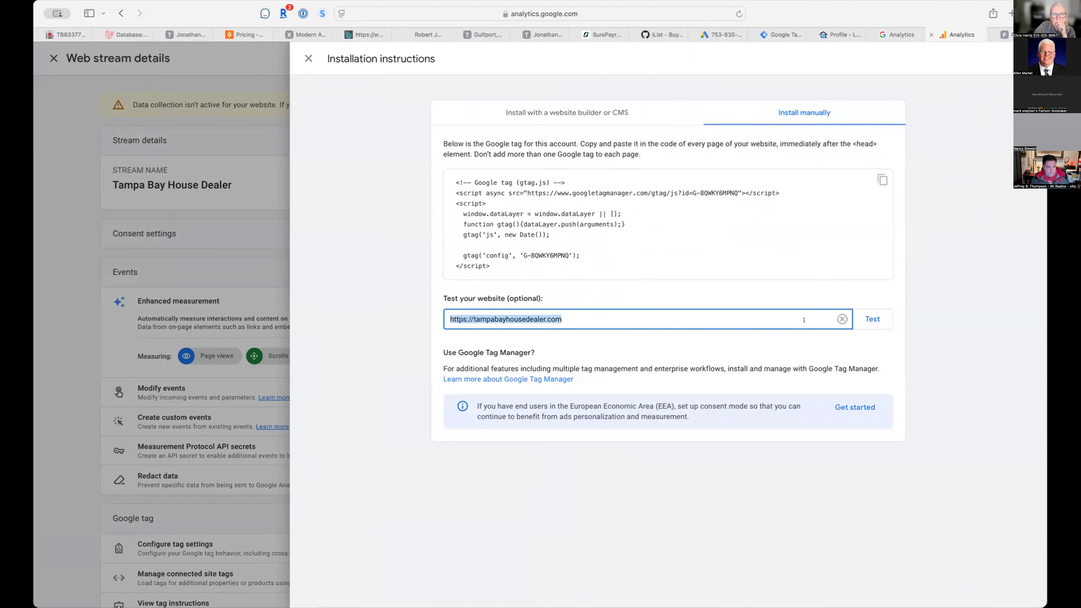
pyautogui.click(871, 319)
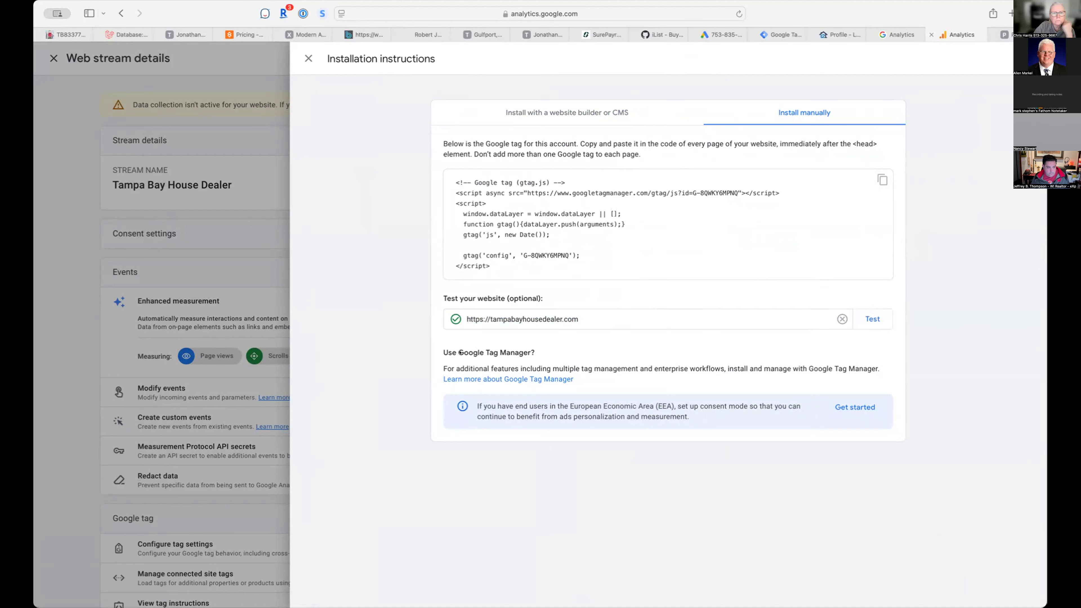
pyautogui.click(309, 58)
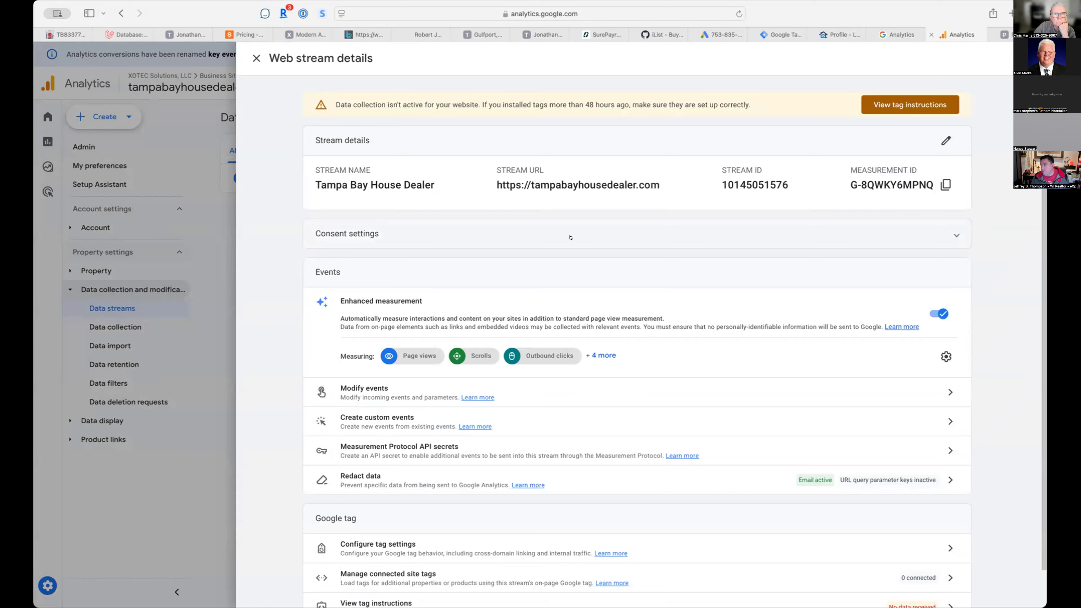
pyautogui.click(250, 62)
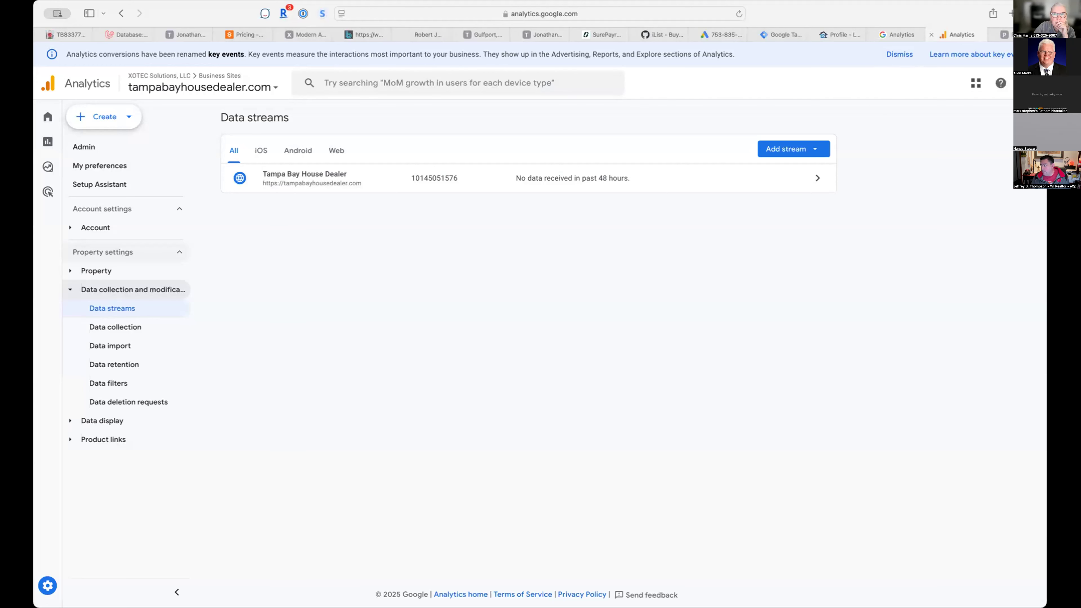
# Step: Switch to the ProEdge CRM, open the tampabayhousedealer.com website's settings, and examine the Google tag in the body tracking code
pyautogui.click(1003, 35)
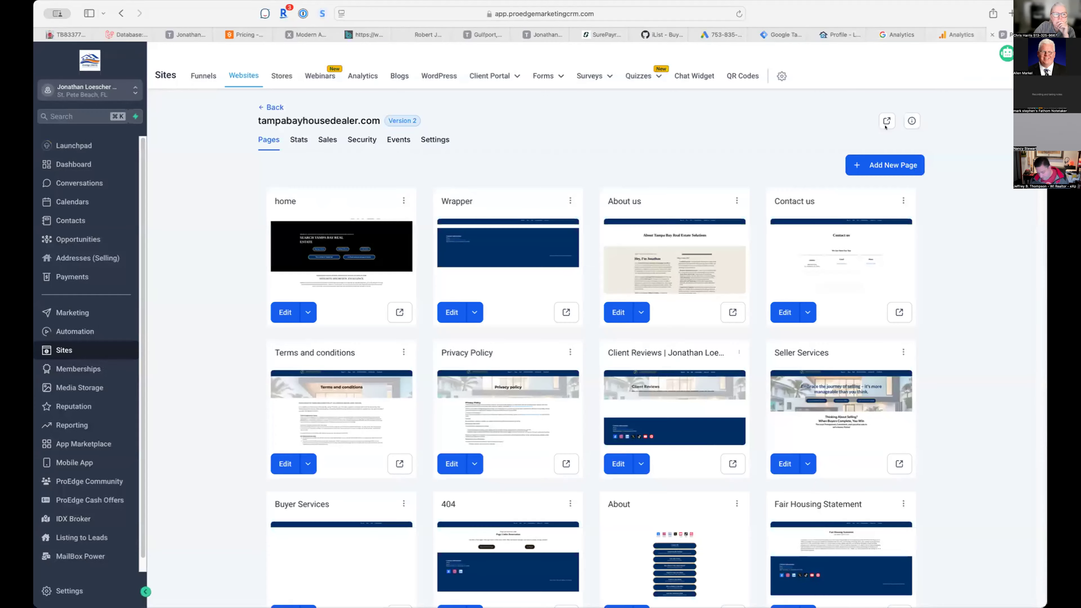
pyautogui.click(431, 138)
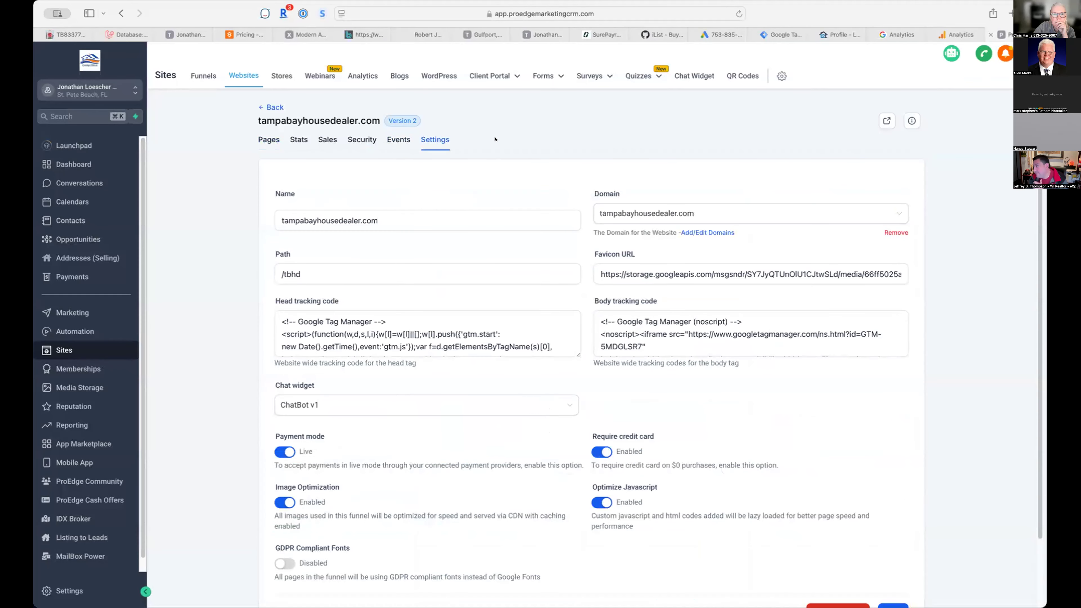
pyautogui.click(634, 328)
pyautogui.scroll(-10, 667, 329)
pyautogui.scroll(5, 736, 270)
pyautogui.scroll(-1, 744, 264)
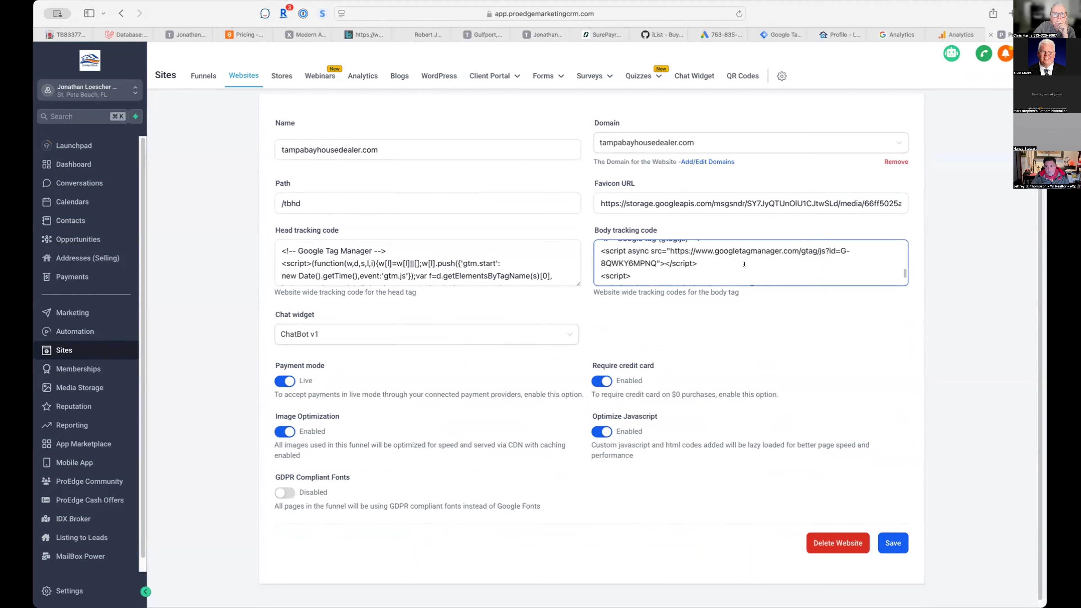
pyautogui.scroll(-1, 744, 264)
pyautogui.scroll(-1, 745, 264)
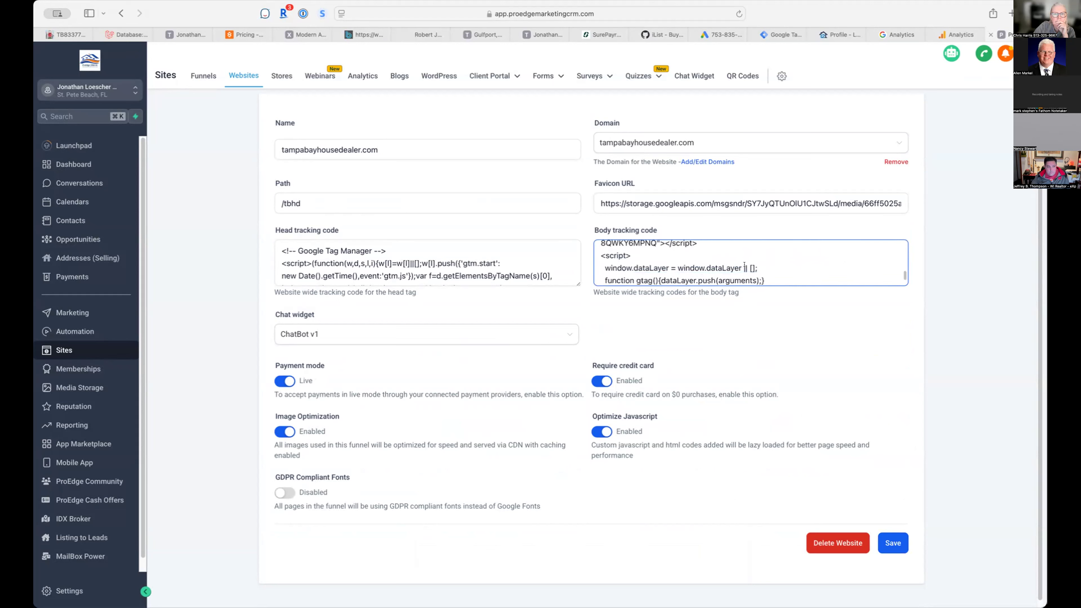
pyautogui.scroll(-1, 744, 265)
pyautogui.scroll(3, 745, 263)
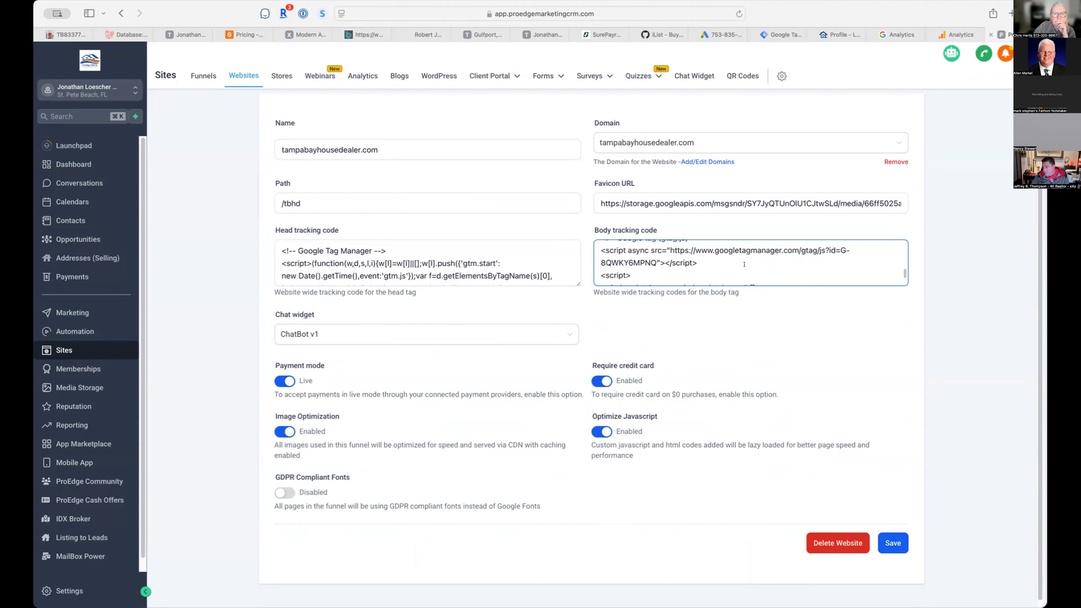
pyautogui.scroll(1, 744, 264)
pyautogui.scroll(-6, 745, 264)
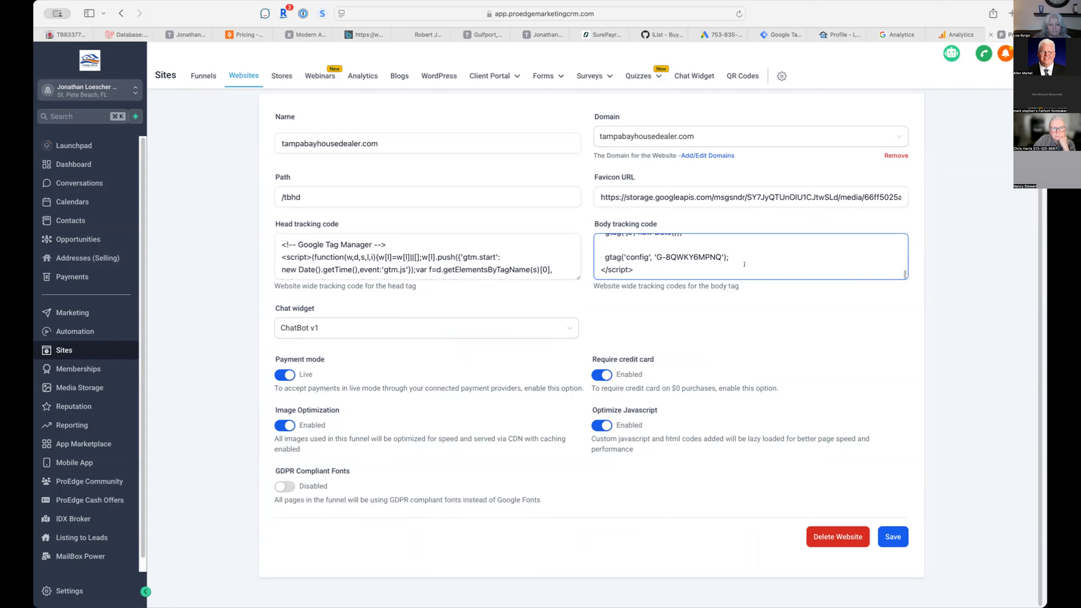
pyautogui.click(627, 297)
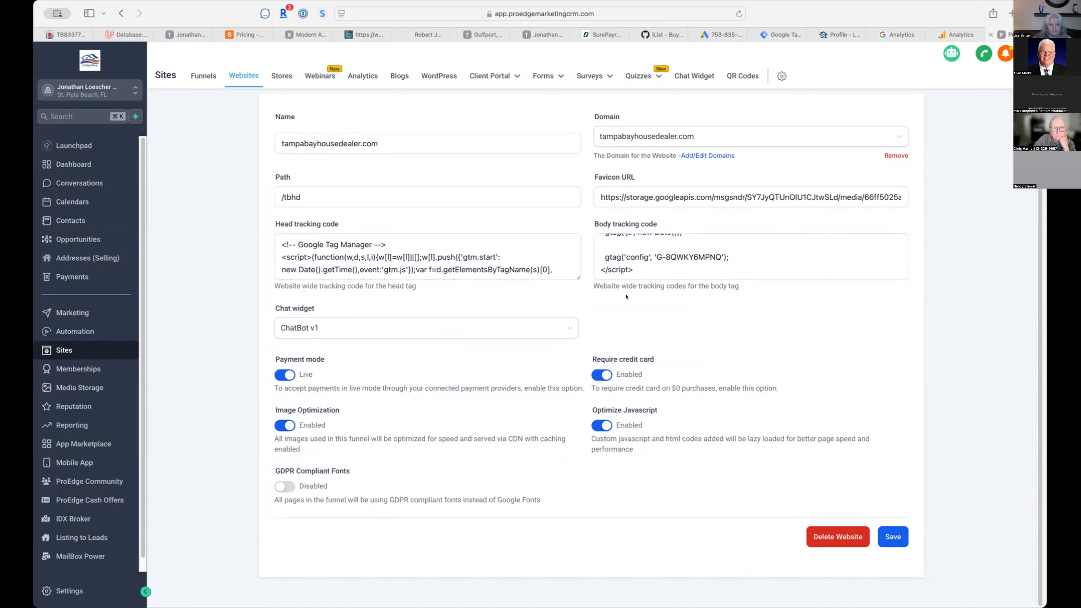
pyautogui.scroll(5, 695, 339)
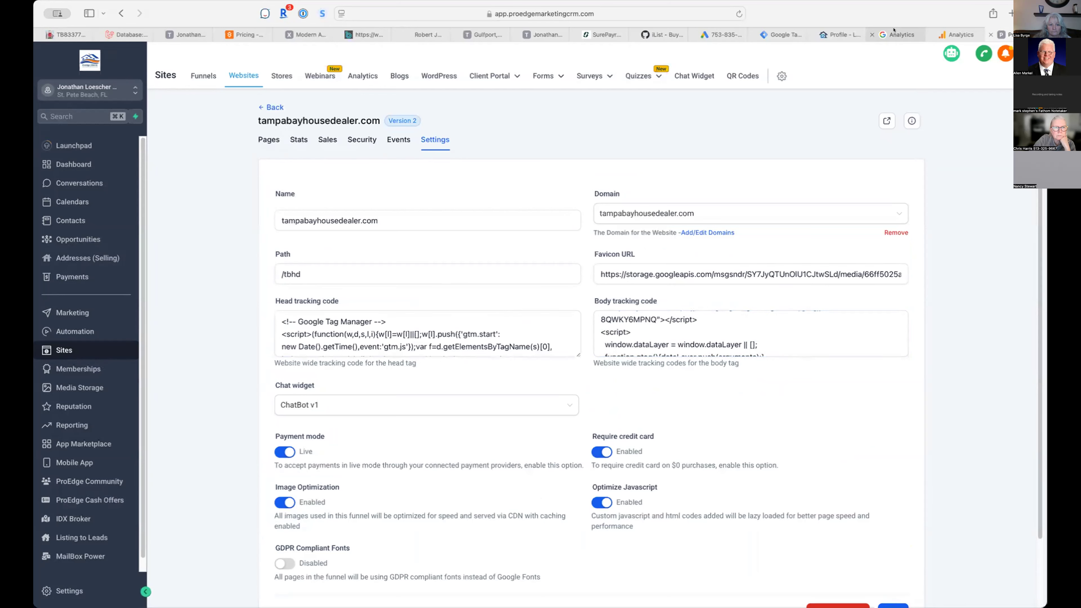
# Step: Switch back to Google Analytics and check which account the tampabayhousedealer.com property belongs to, leaving that property open
pyautogui.moveTo(893, 30)
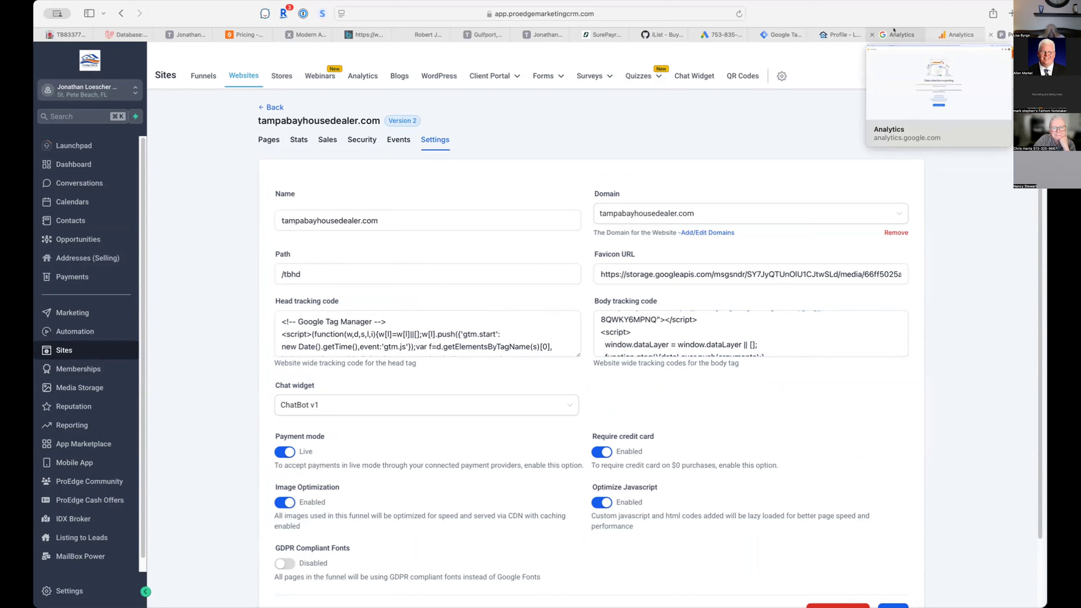
pyautogui.moveTo(705, 37)
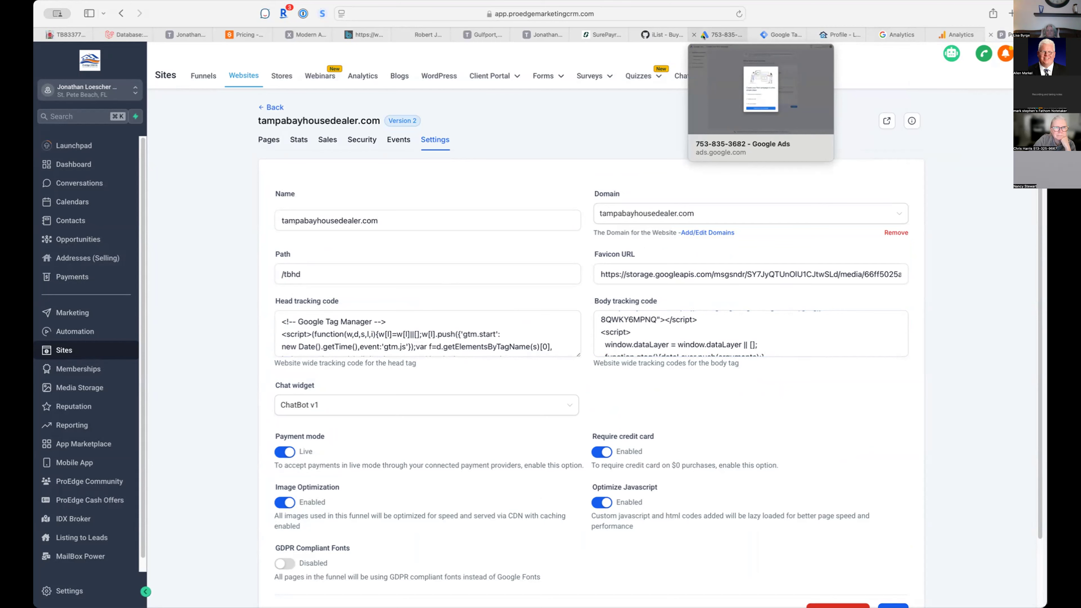
pyautogui.click(945, 37)
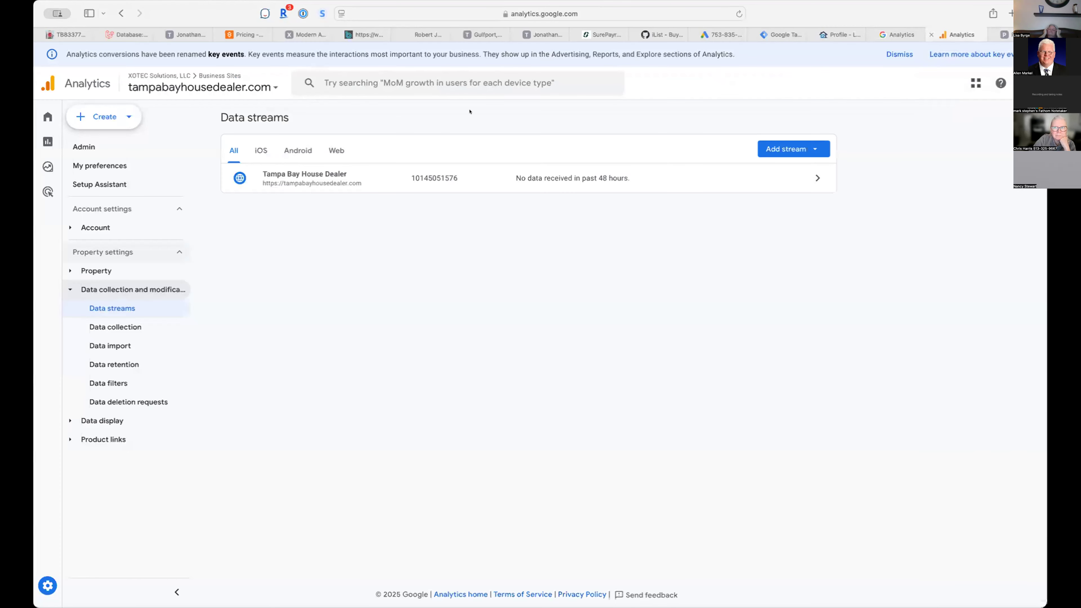
pyautogui.click(220, 87)
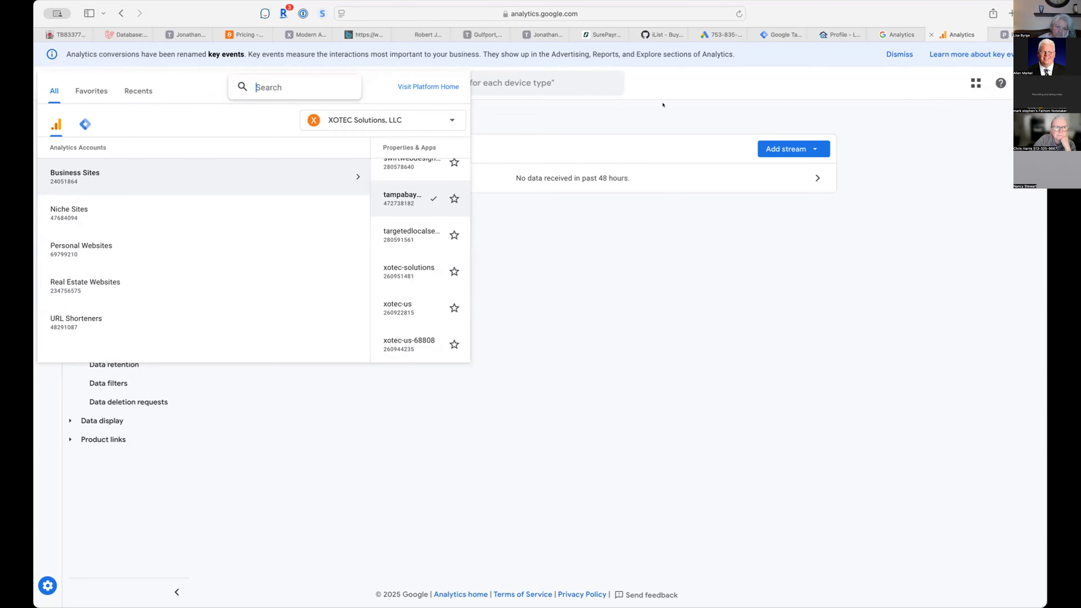
pyautogui.click(731, 103)
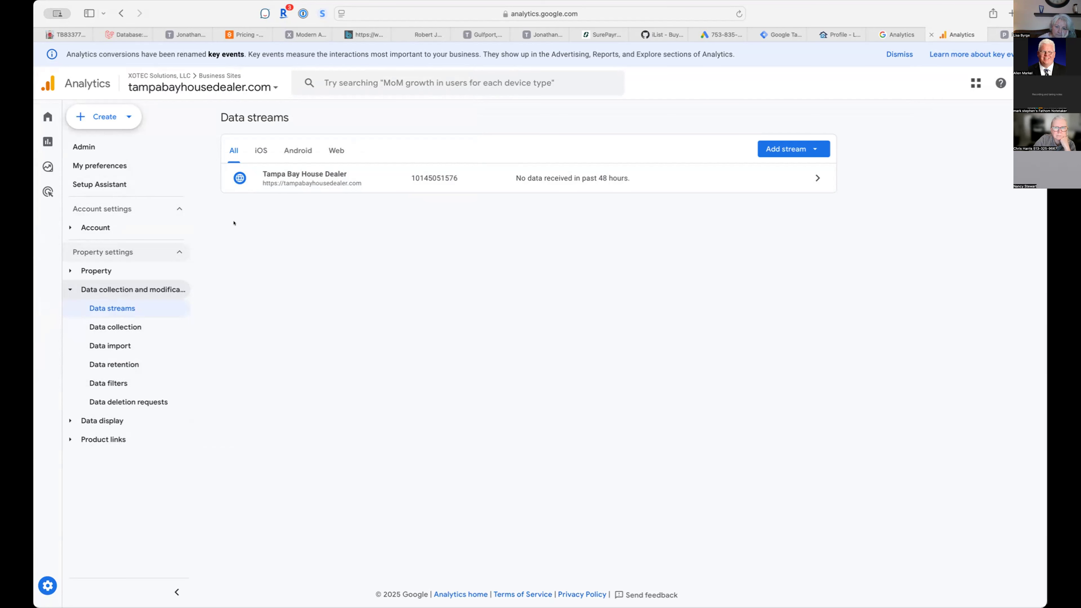
# Step: Examine the properties under the Real Estate Websites Analytics account, closing the account picker without switching property
pyautogui.click(254, 83)
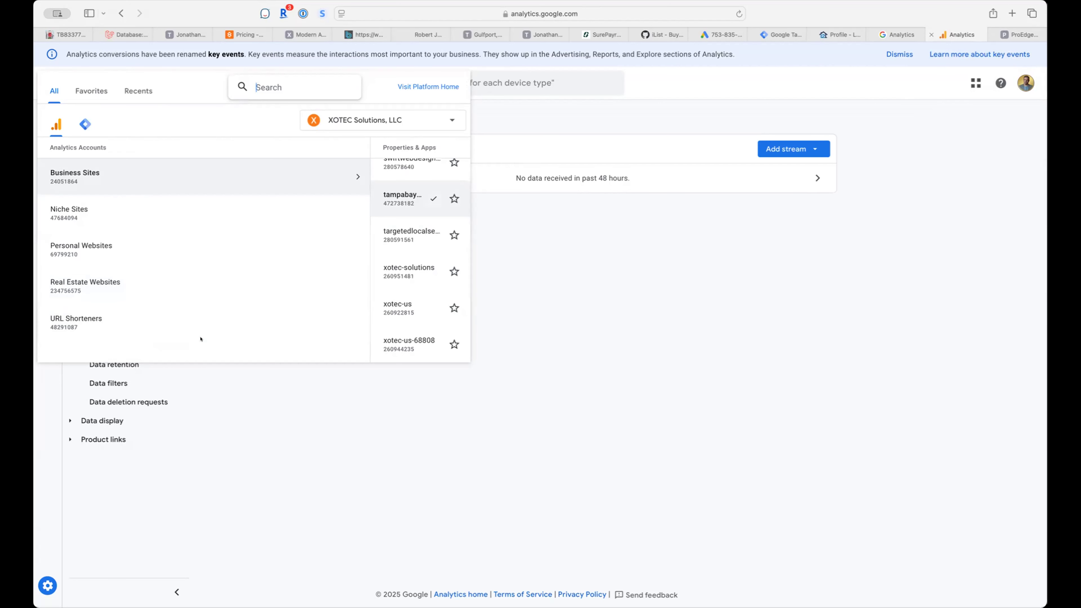
pyautogui.click(108, 290)
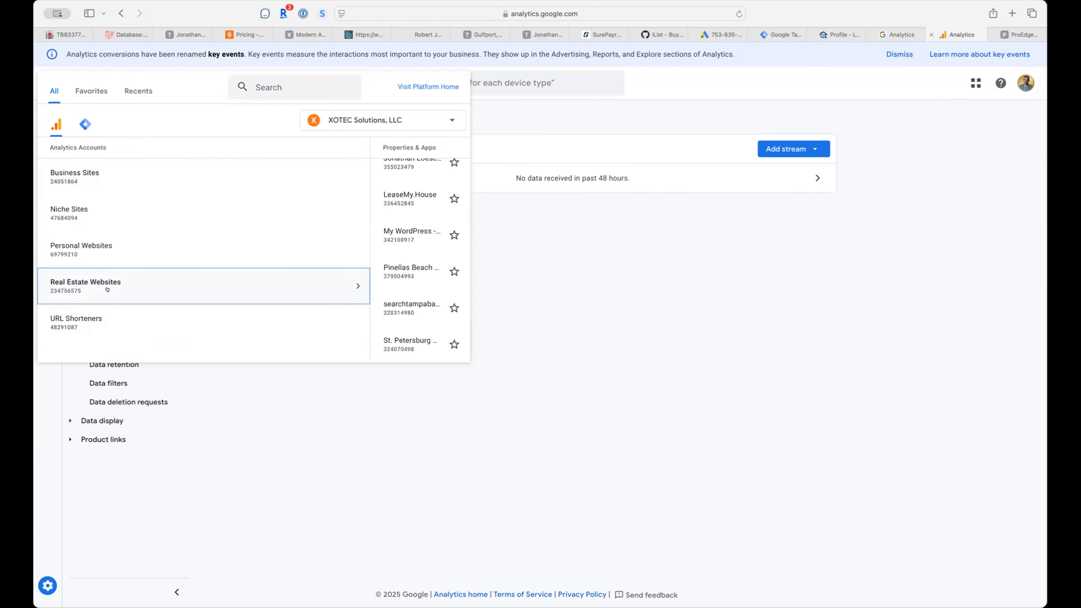
pyautogui.scroll(2, 207, 314)
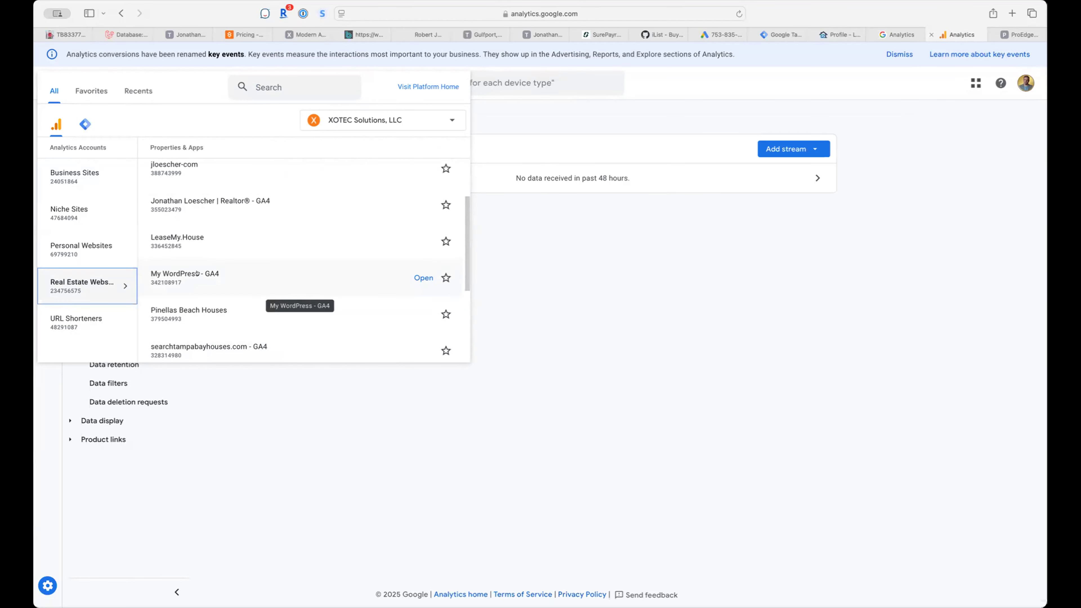
pyautogui.scroll(4, 197, 273)
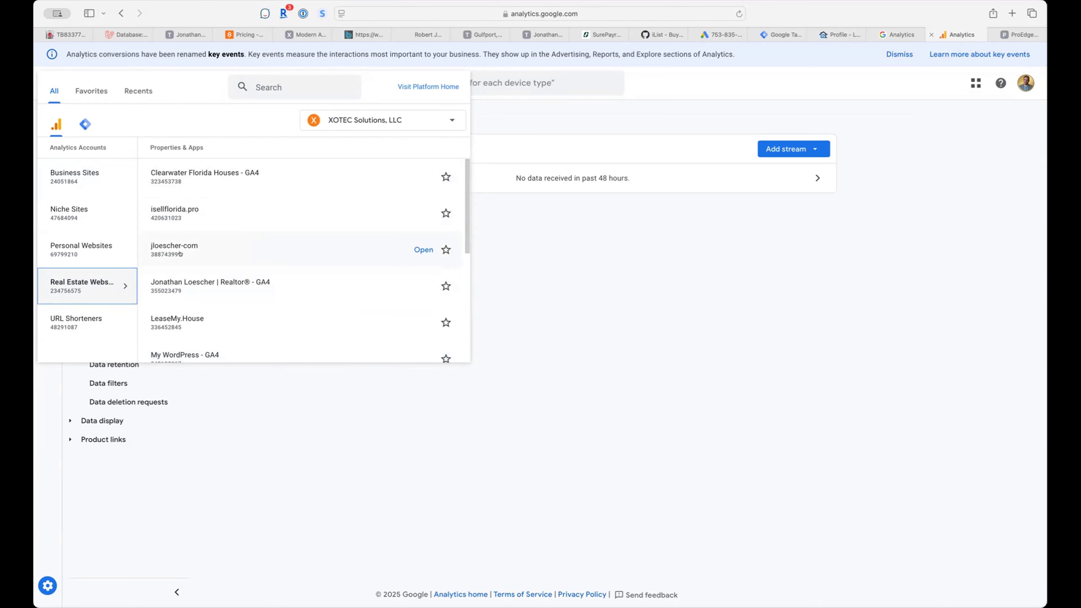
pyautogui.scroll(-10, 204, 298)
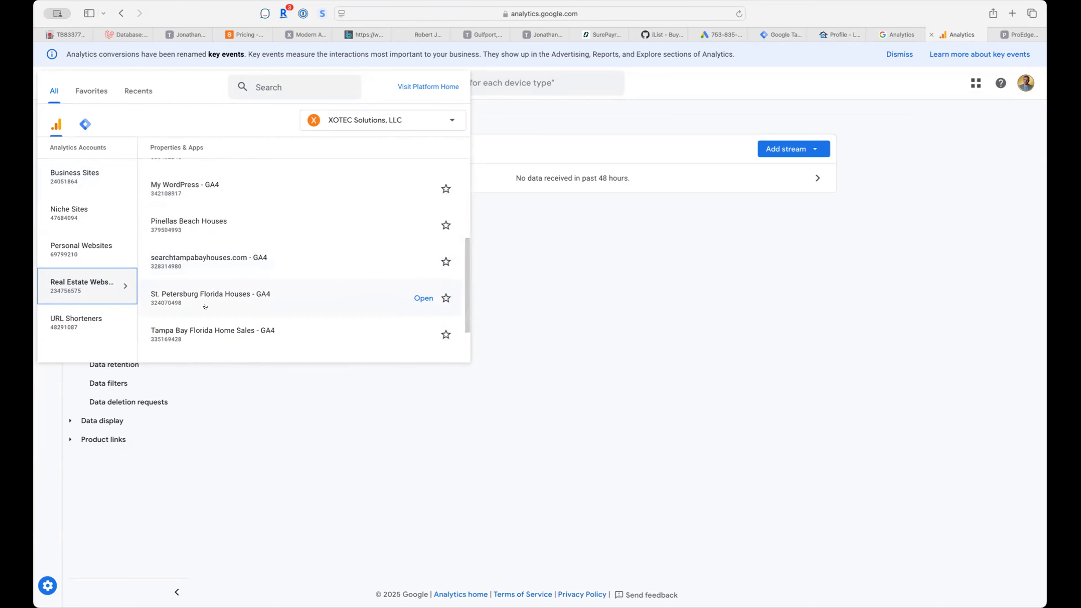
pyautogui.click(562, 206)
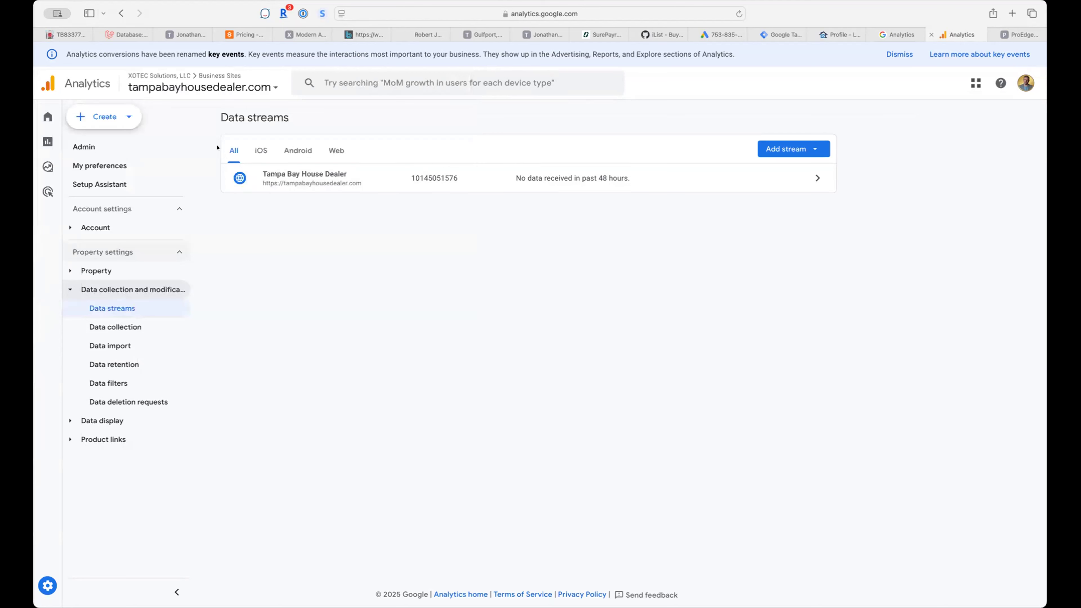
# Step: Close the untitled tag in Tag Manager's RealEstate-Web container and switch to Google Ads' first-campaign setup
pyautogui.click(783, 35)
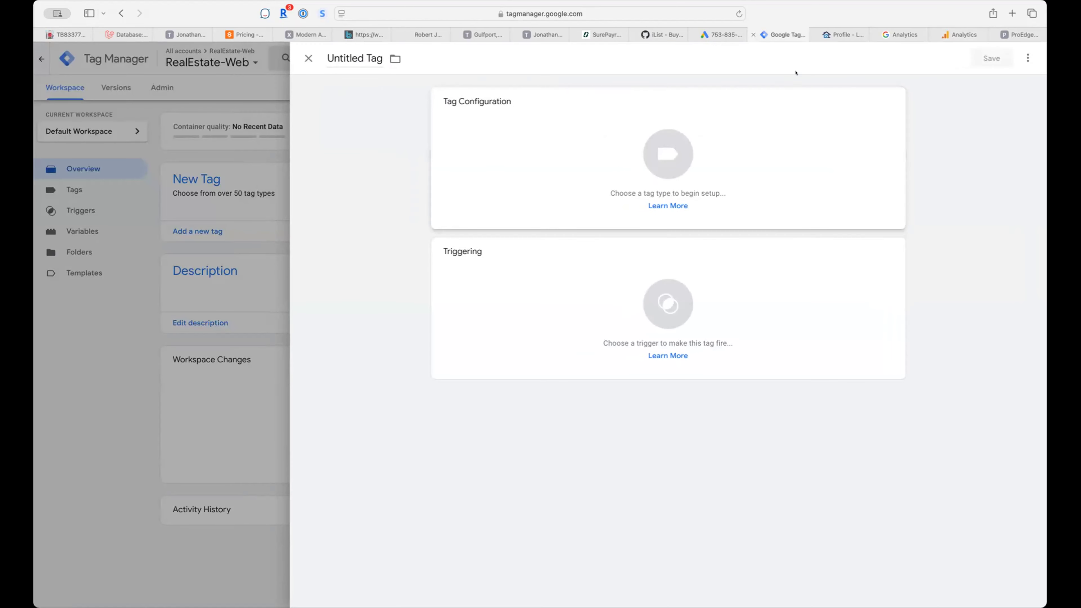
pyautogui.click(308, 58)
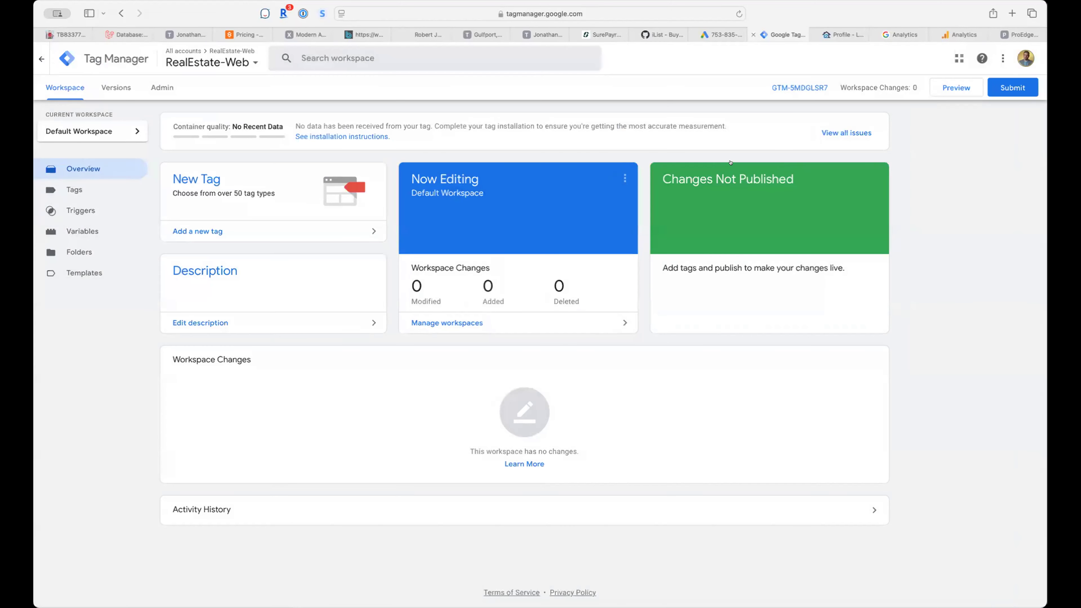
pyautogui.click(716, 35)
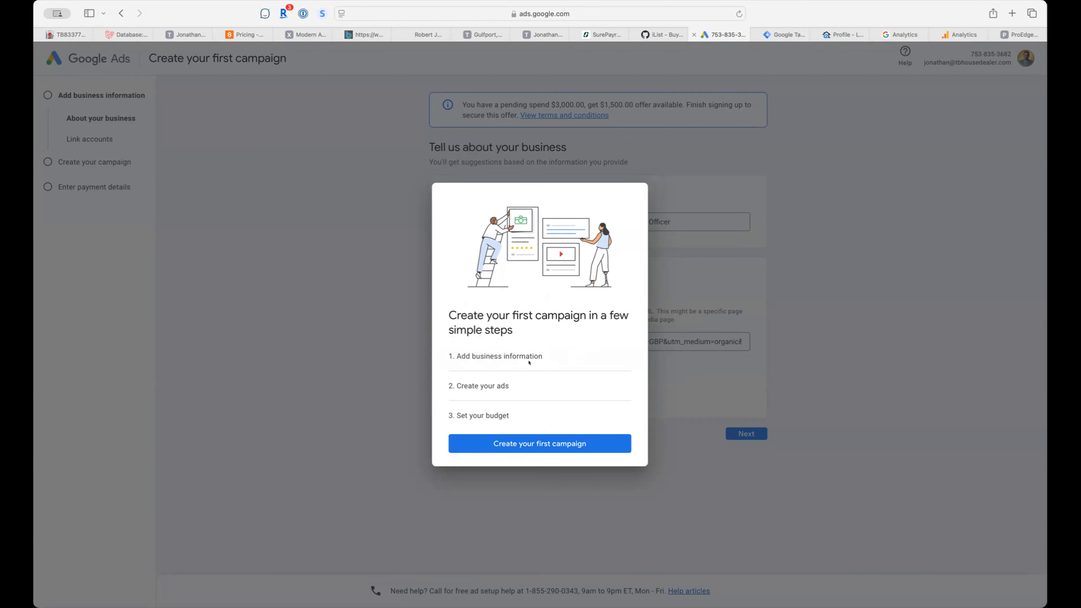
# Step: Review the Google Ads account selection list, opening the account with setup in progress and returning to the list
pyautogui.tripleClick(496, 360)
pyautogui.click(586, 339)
pyautogui.click(380, 361)
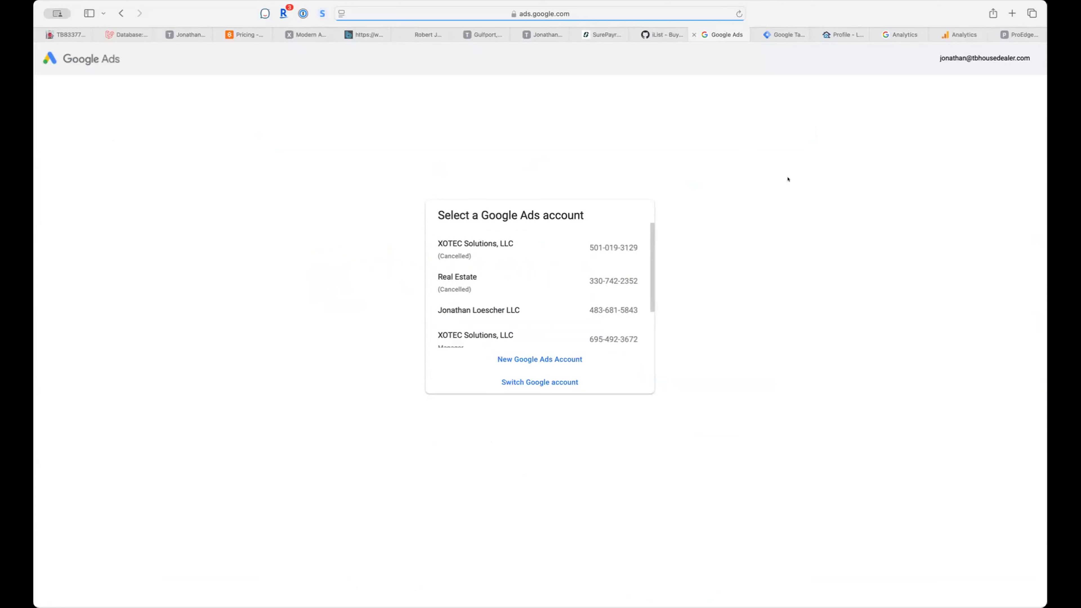
pyautogui.scroll(-3, 596, 298)
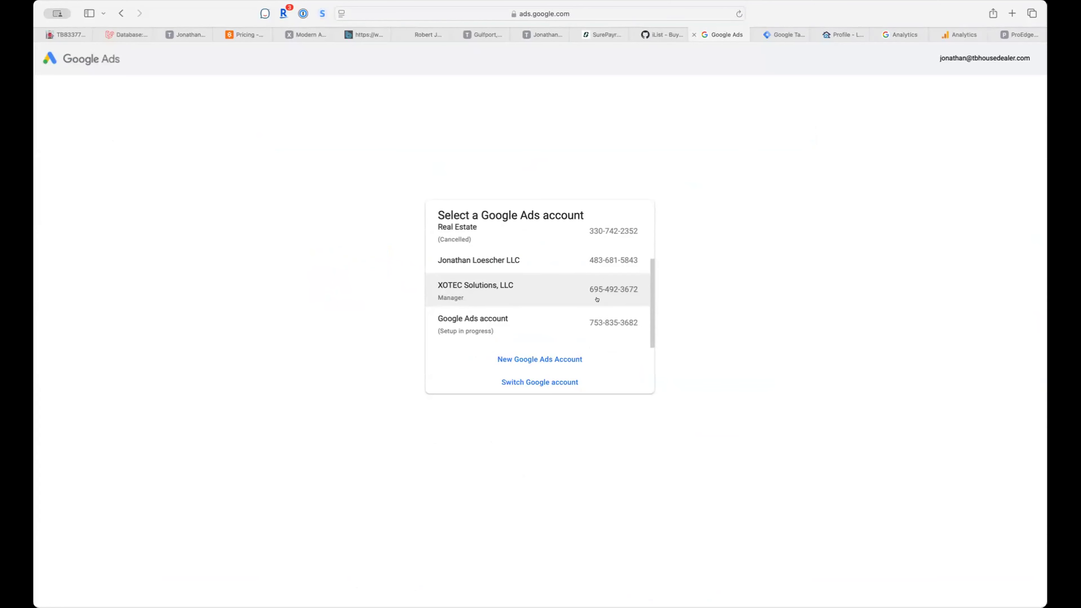
pyautogui.click(603, 323)
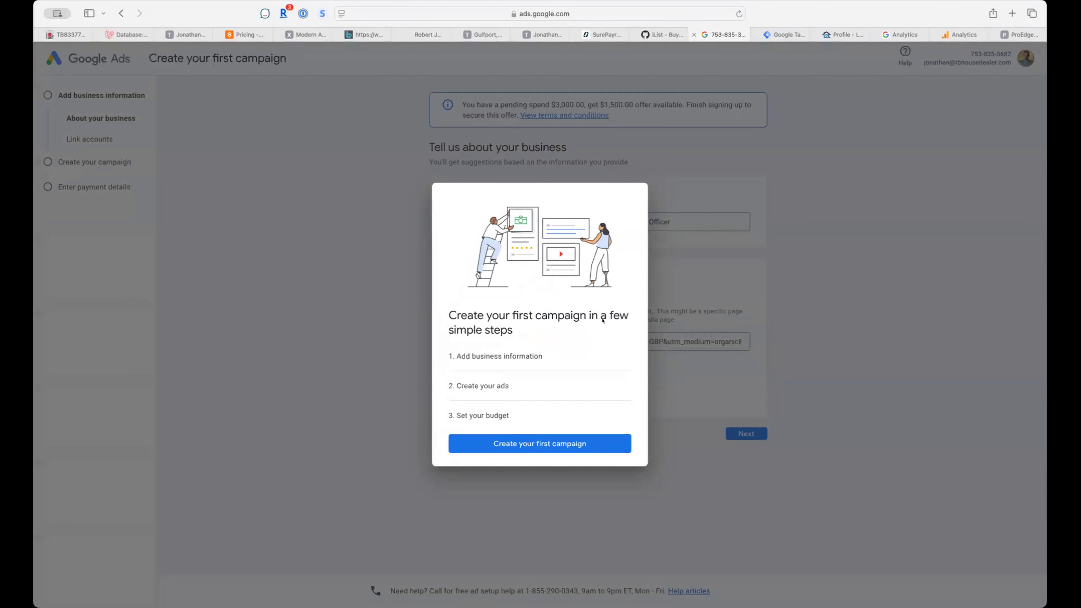
pyautogui.press('super+[')
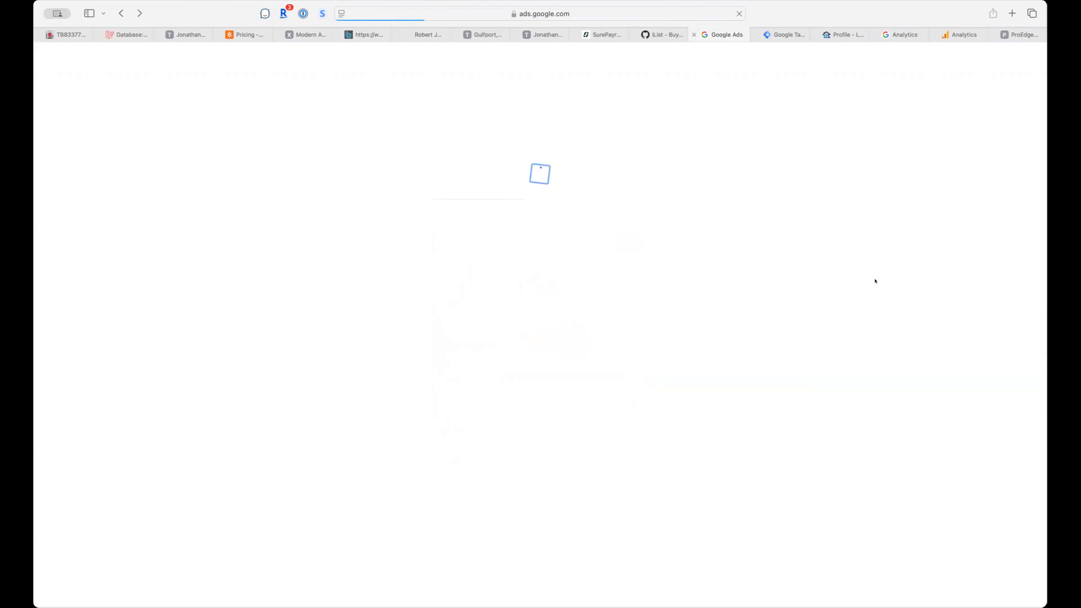
pyautogui.scroll(-2, 623, 314)
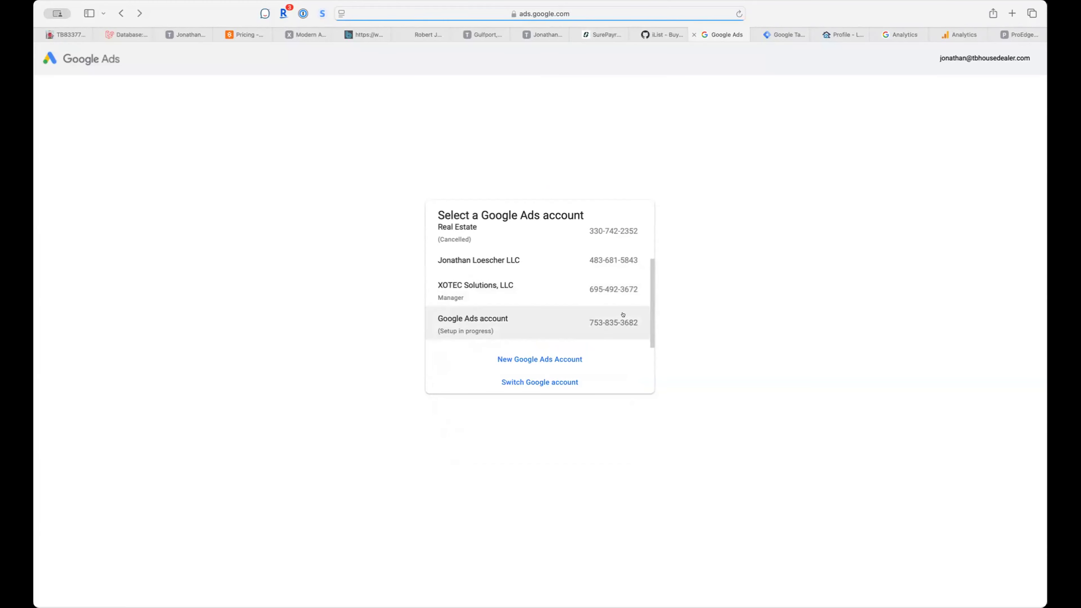
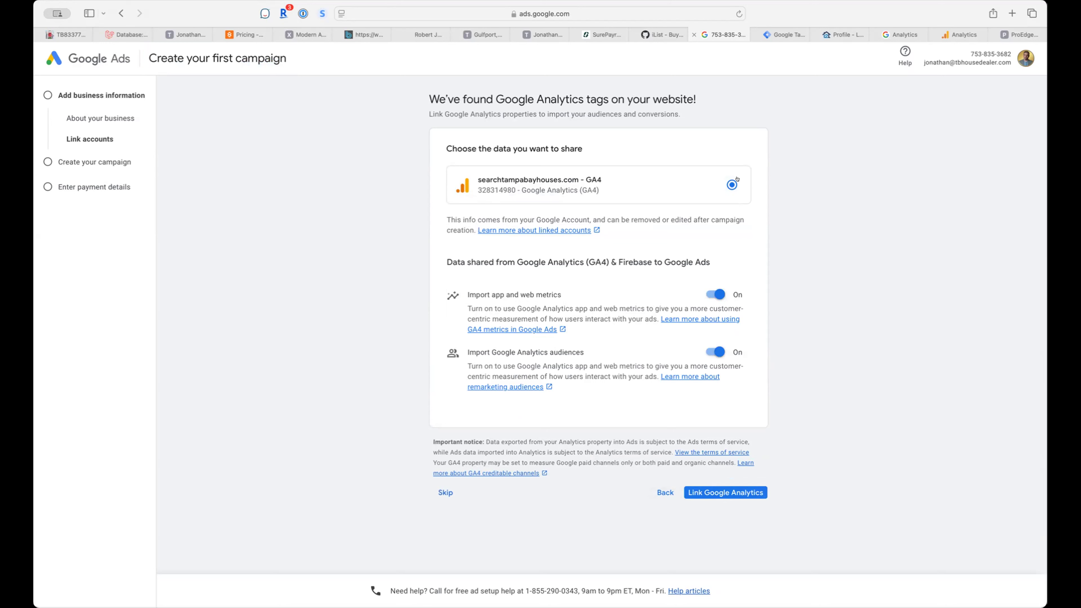
# Step: Review the Google Analytics property offered for linking and the available Ads accounts, going back through linked accounts to the business information
pyautogui.click(730, 183)
pyautogui.click(1021, 58)
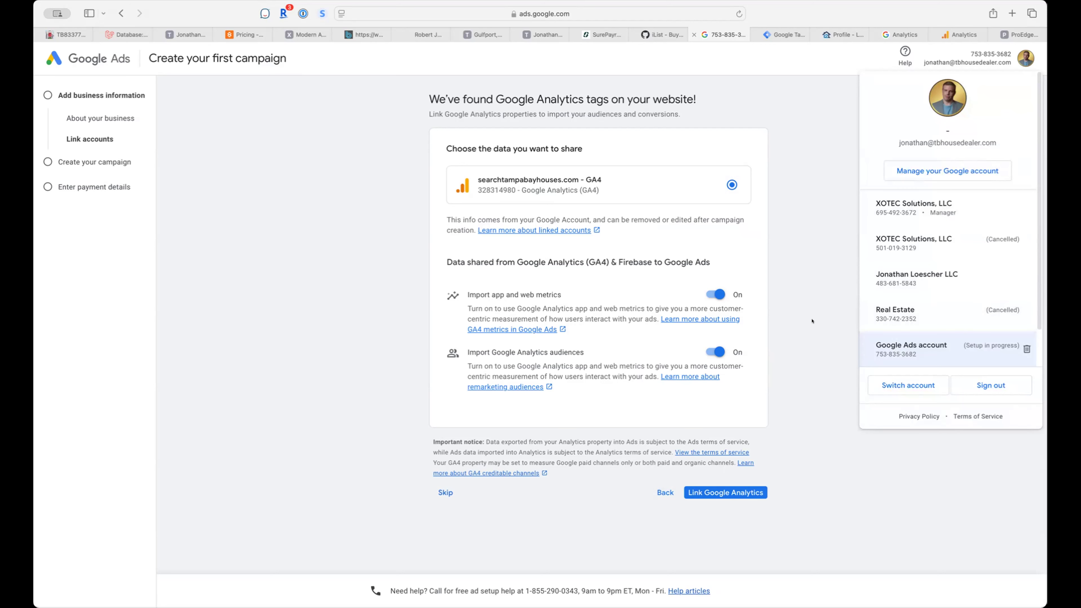
pyautogui.click(605, 358)
pyautogui.click(663, 492)
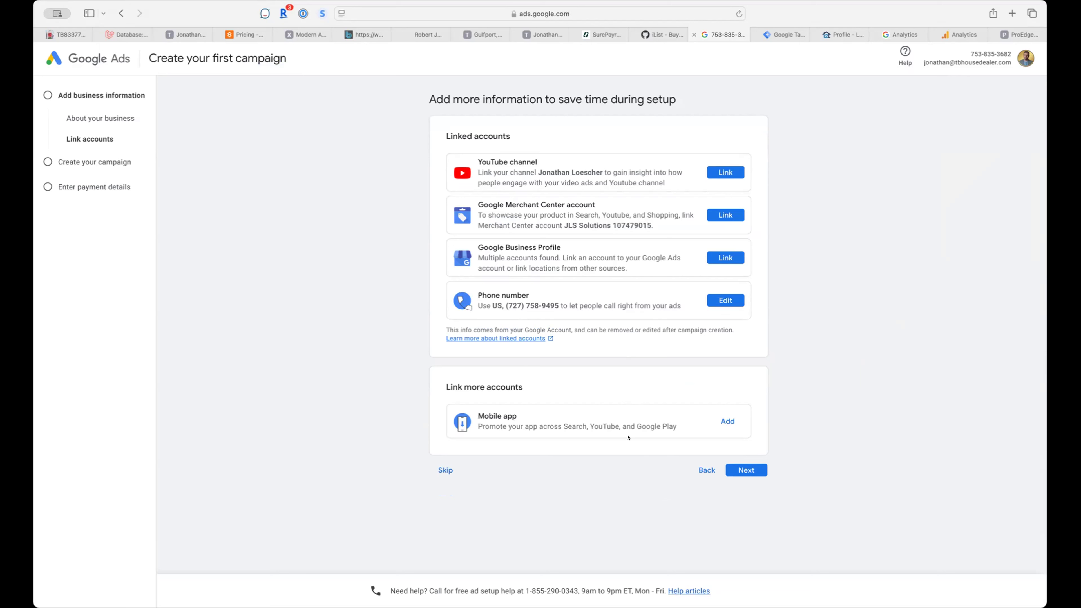
pyautogui.click(747, 468)
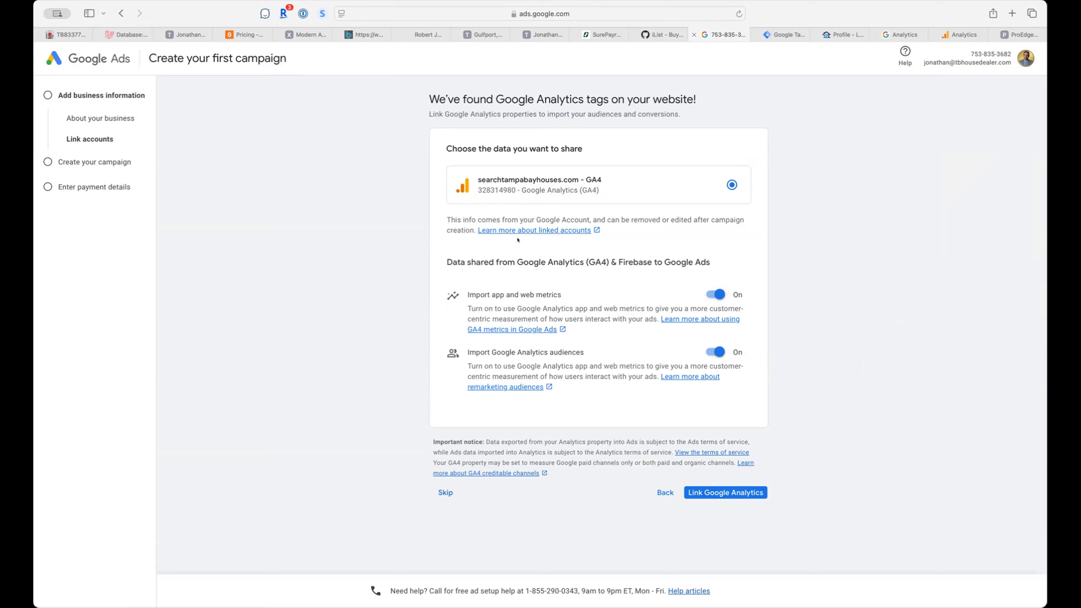
pyautogui.click(668, 494)
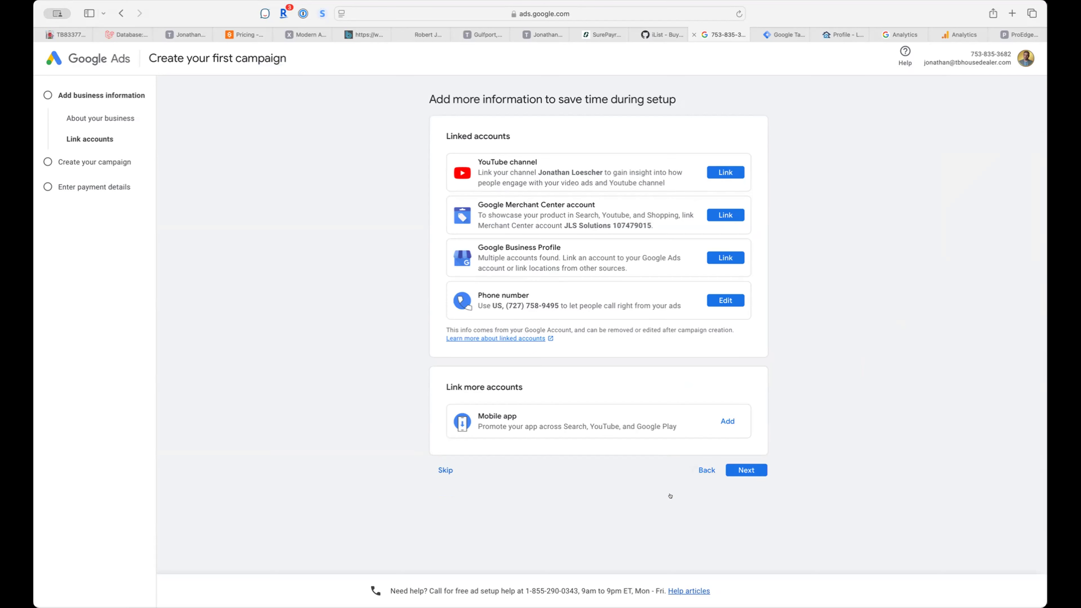
pyautogui.click(704, 471)
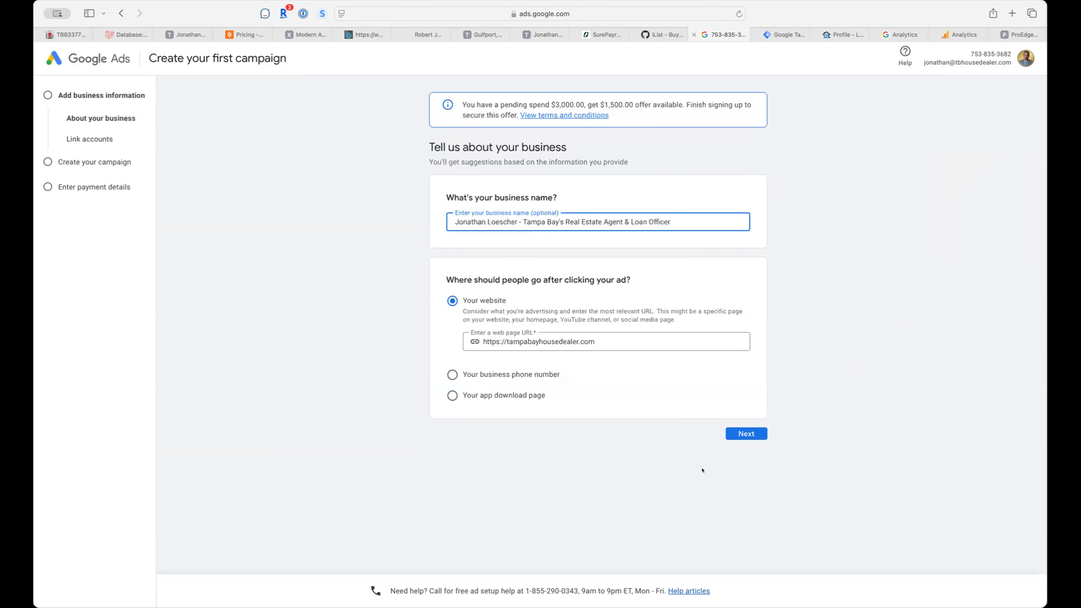
# Step: Proceed past the business information and linked accounts unchanged, and skip linking the searchtampabayhouses.com - GA4 property
pyautogui.click(746, 433)
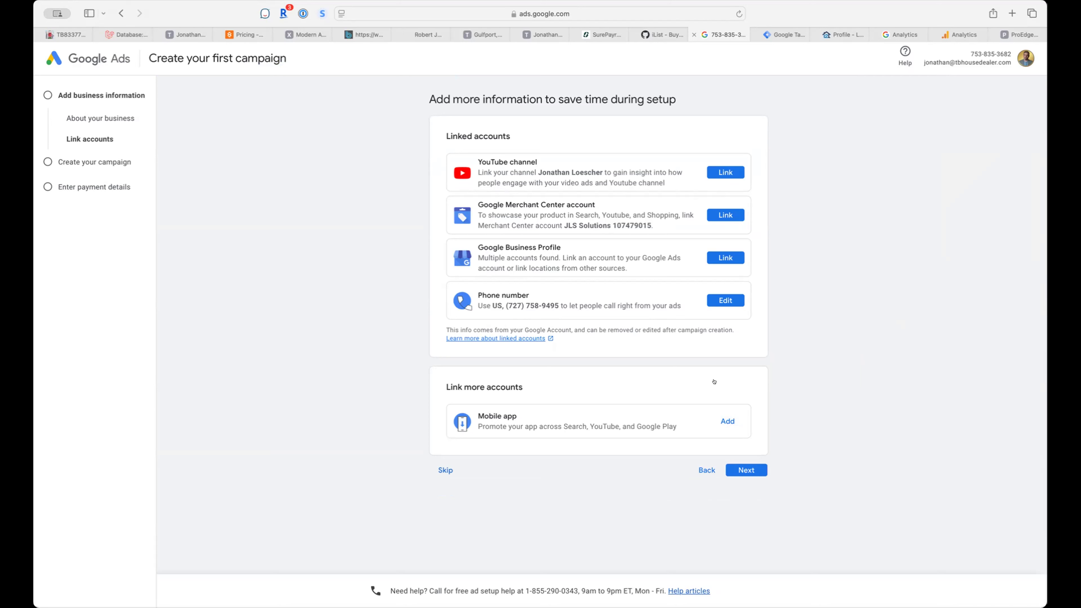
pyautogui.click(750, 473)
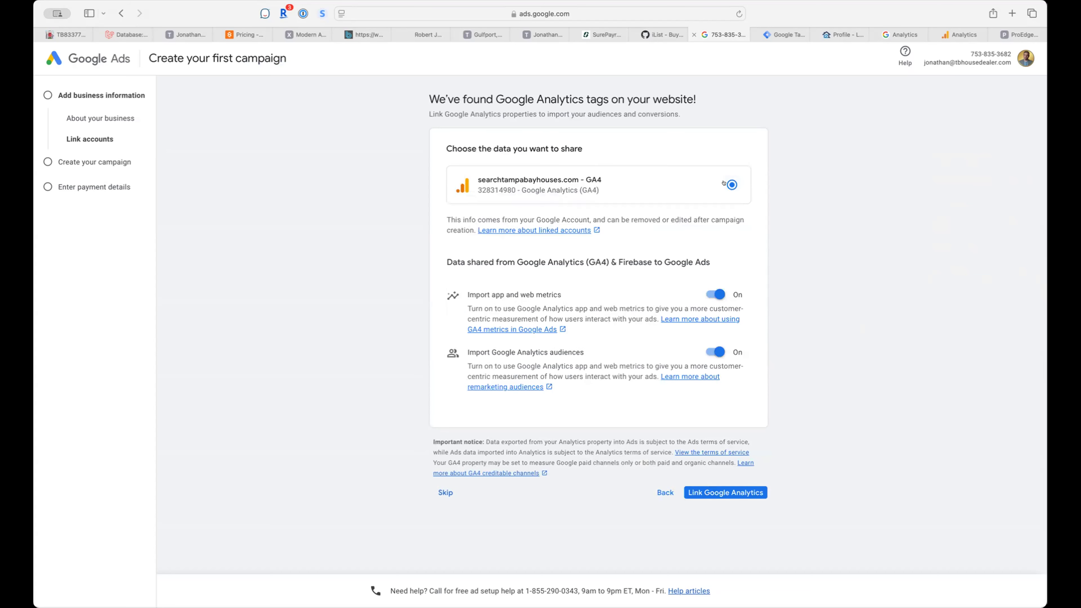
pyautogui.doubleClick(494, 190)
pyautogui.click(446, 492)
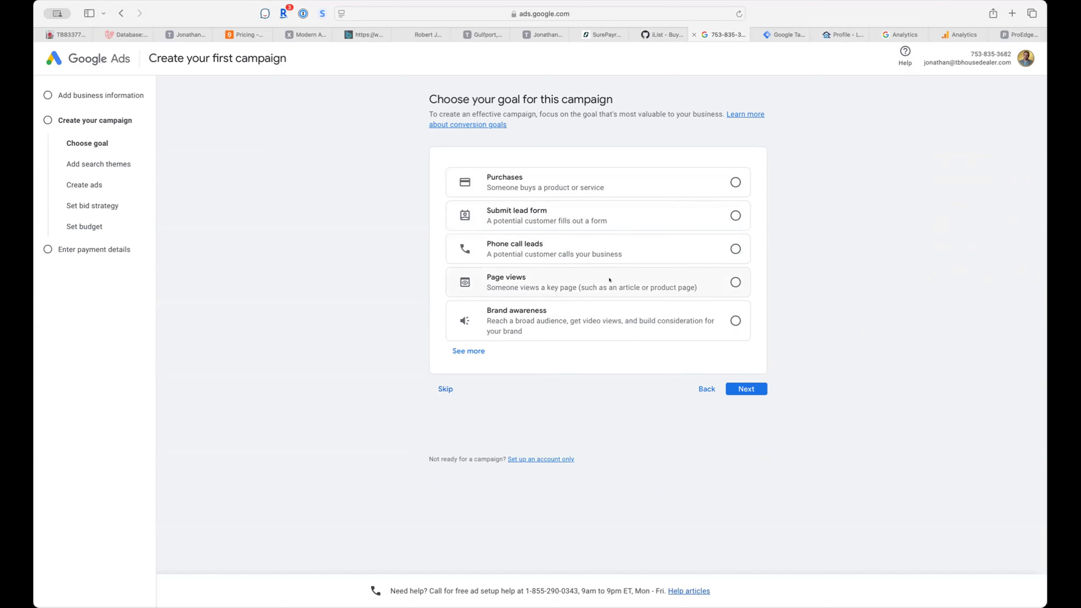
# Step: Expand the campaign goals and examine all app promotion, leads and sales options
pyautogui.click(478, 350)
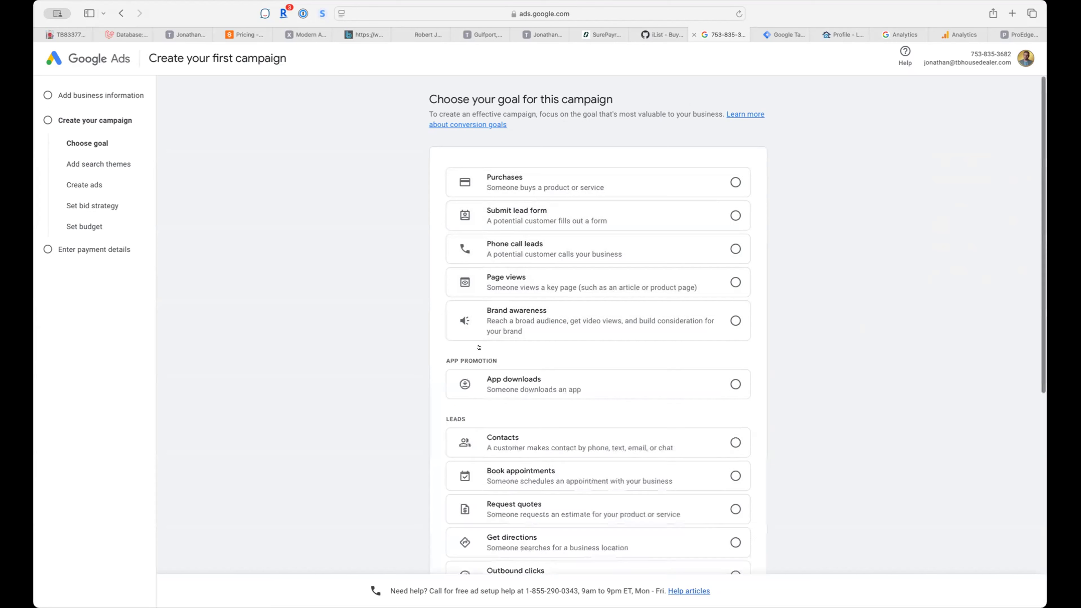
pyautogui.scroll(-4, 821, 397)
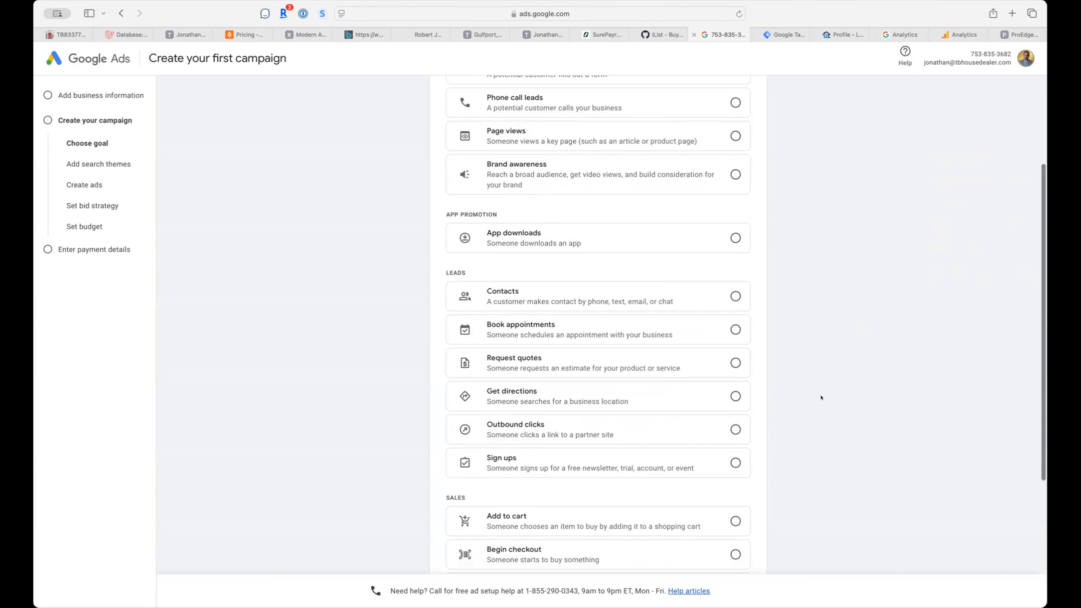
pyautogui.scroll(2, 821, 397)
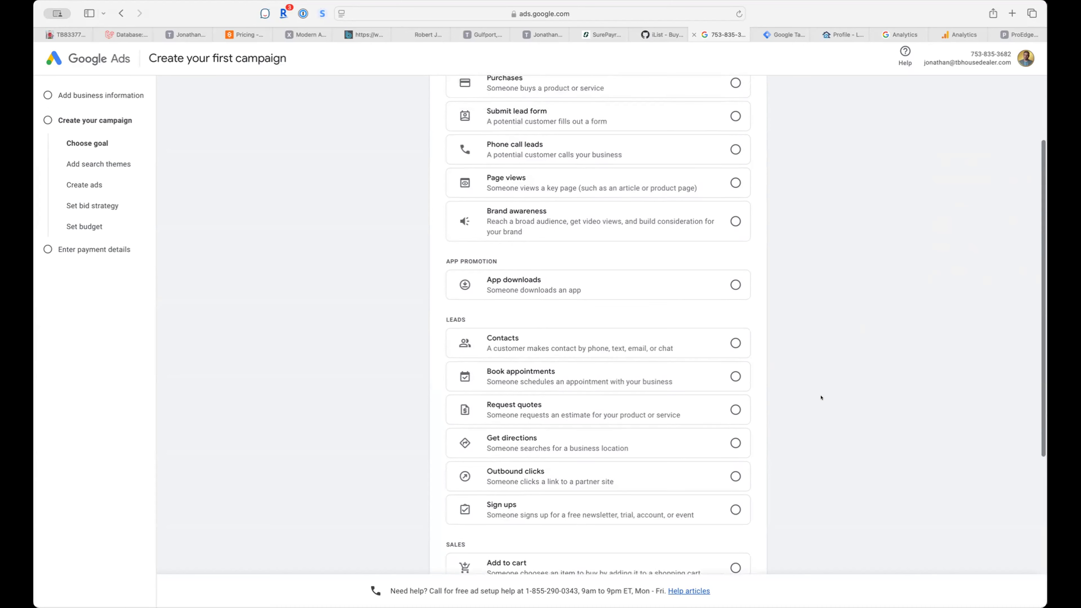
pyautogui.scroll(2, 821, 397)
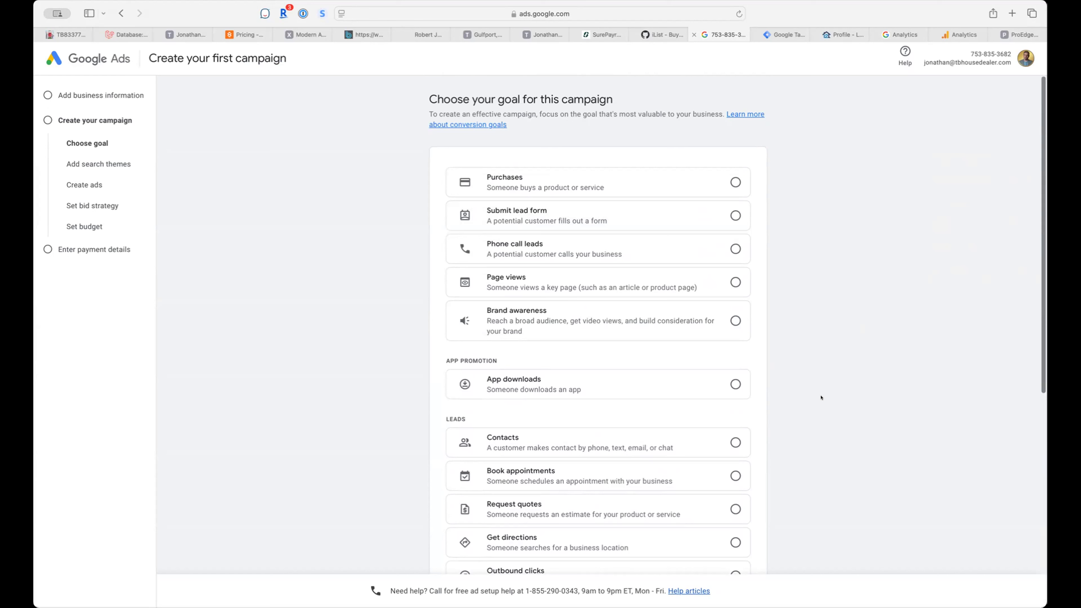
pyautogui.scroll(-1, 821, 397)
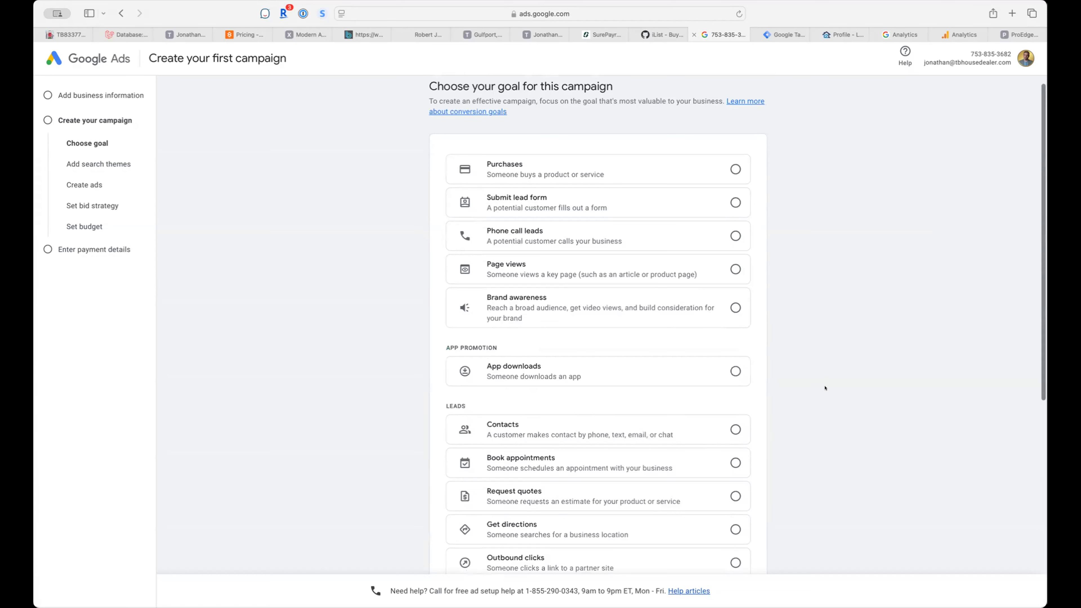
pyautogui.scroll(1, 609, 387)
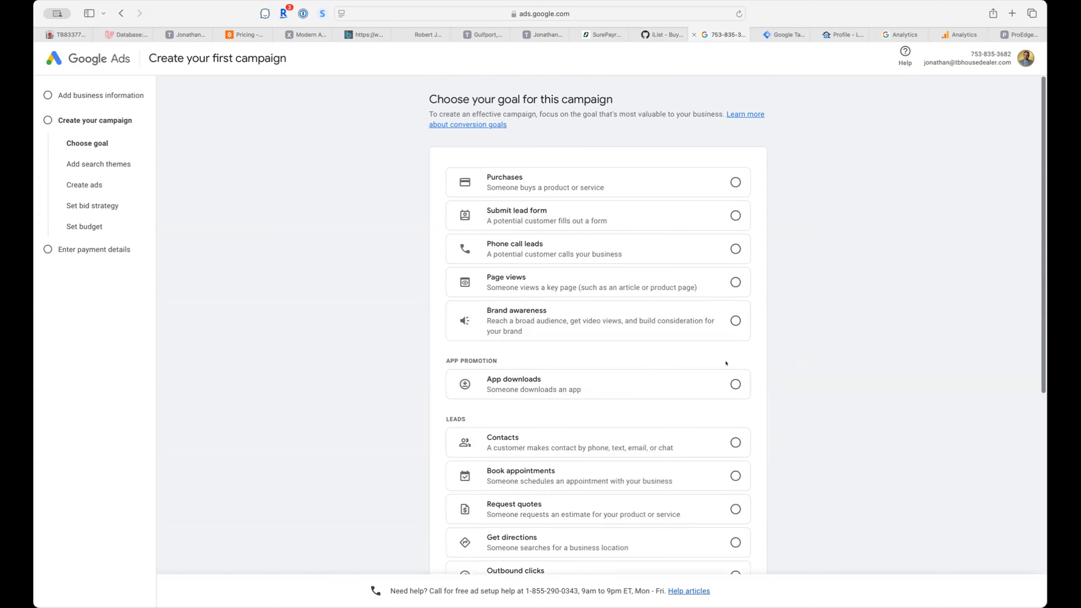
pyautogui.scroll(-8, 546, 370)
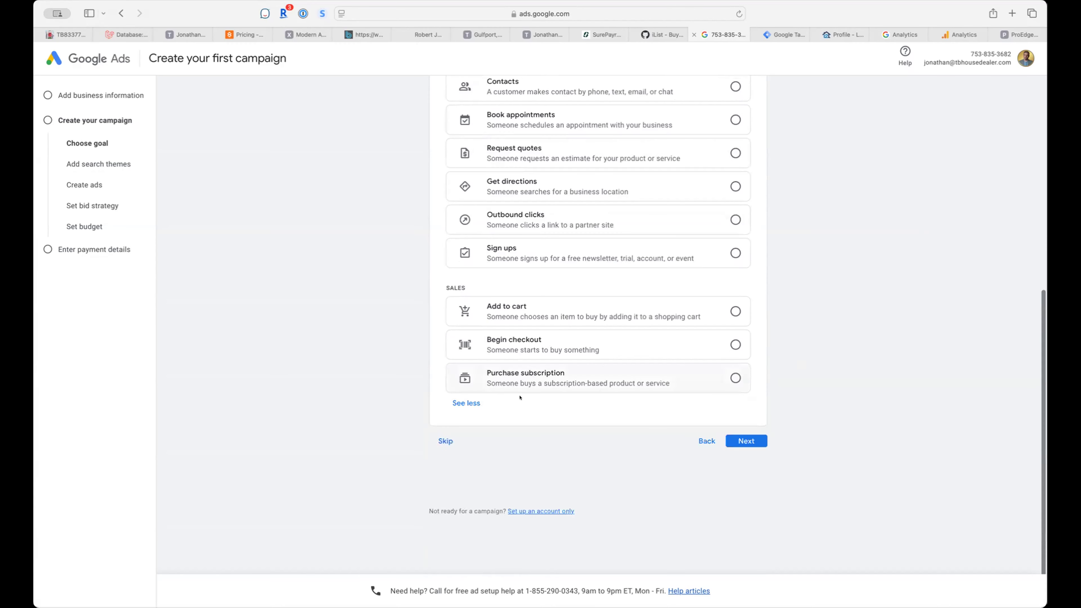
# Step: Compare the available campaign goals, revisit the Google Analytics linking offer and skip it again
pyautogui.scroll(8, 678, 429)
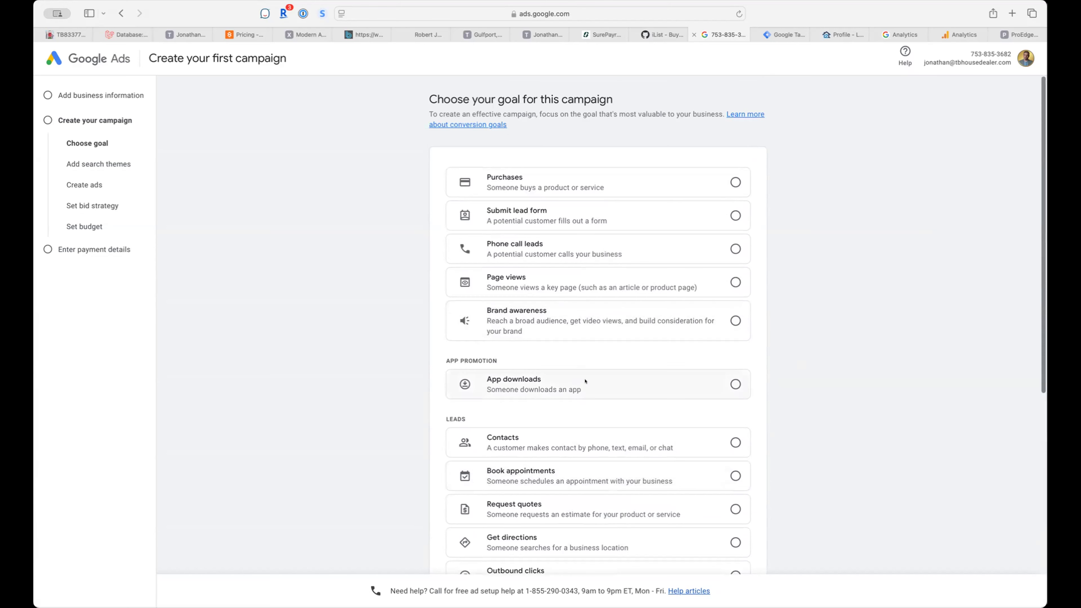
pyautogui.scroll(-8, 585, 381)
pyautogui.scroll(6, 585, 382)
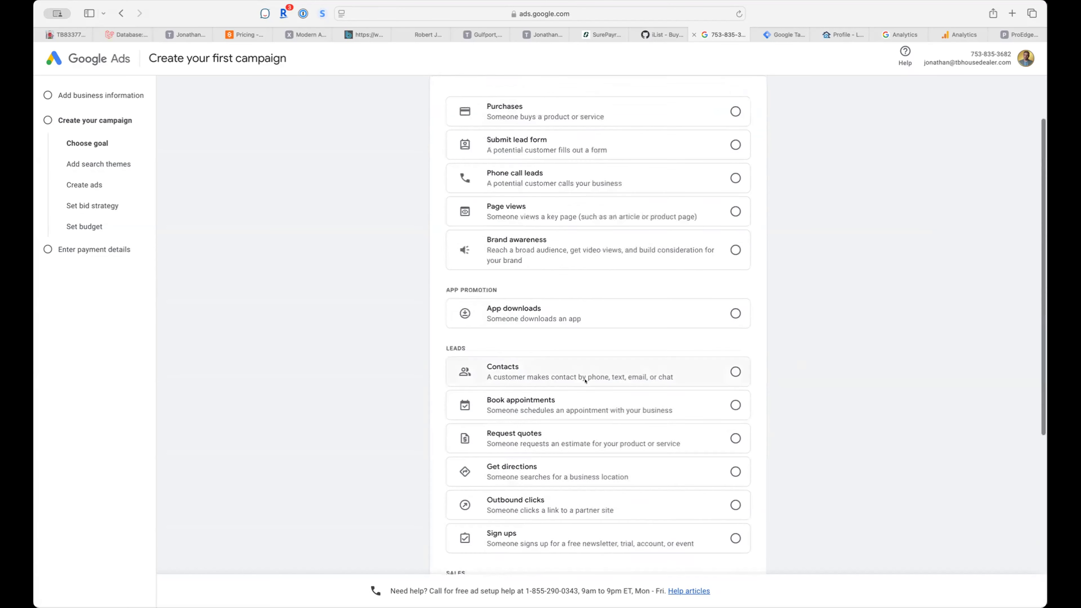
pyautogui.scroll(2, 586, 381)
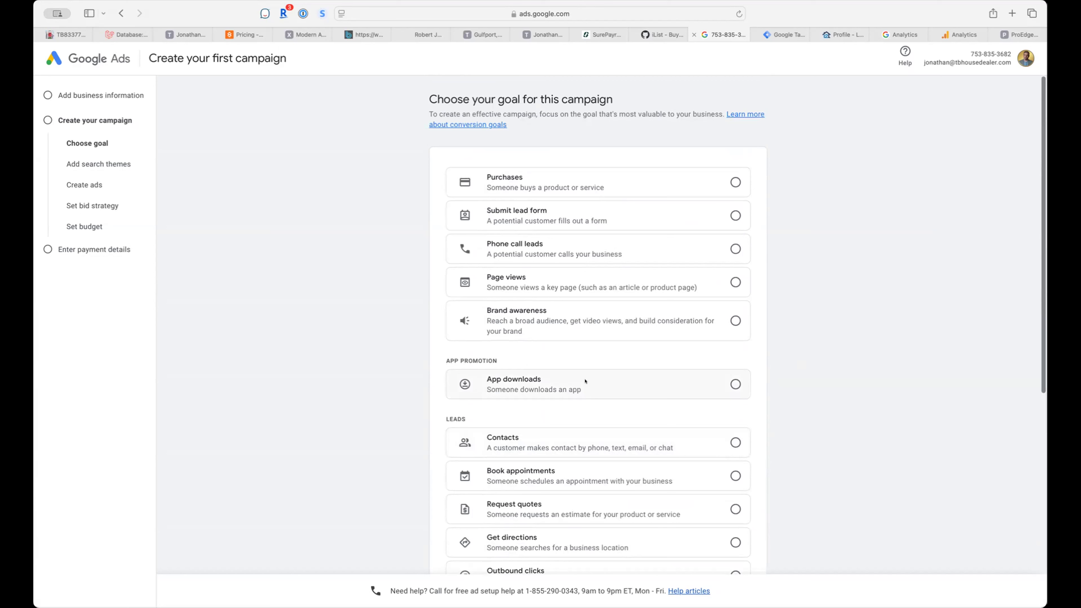
pyautogui.scroll(-4, 586, 379)
pyautogui.scroll(4, 586, 379)
pyautogui.scroll(-8, 793, 373)
pyautogui.click(704, 441)
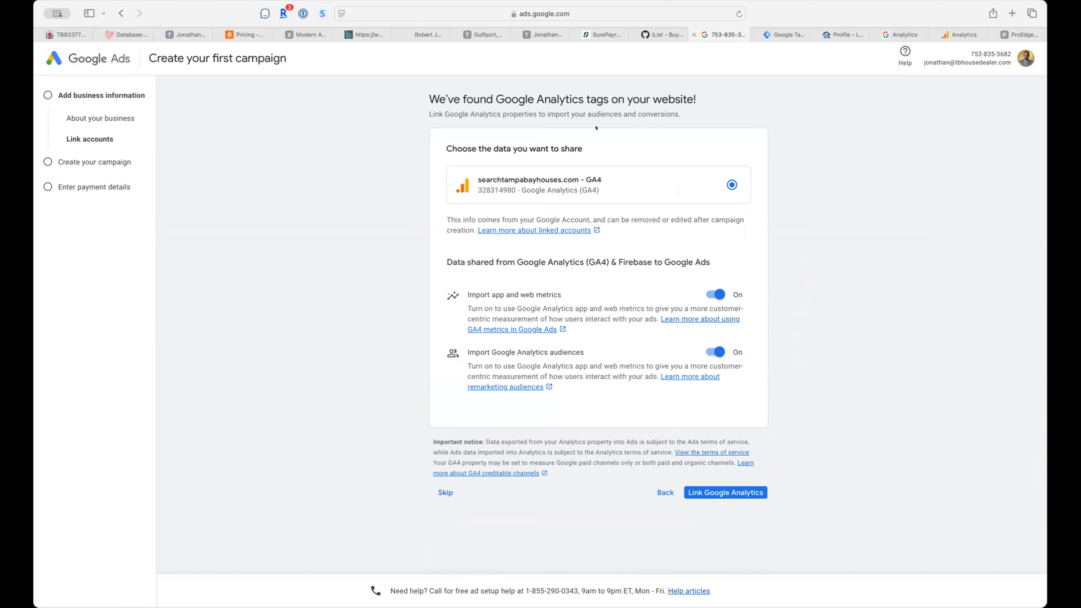
pyautogui.click(444, 491)
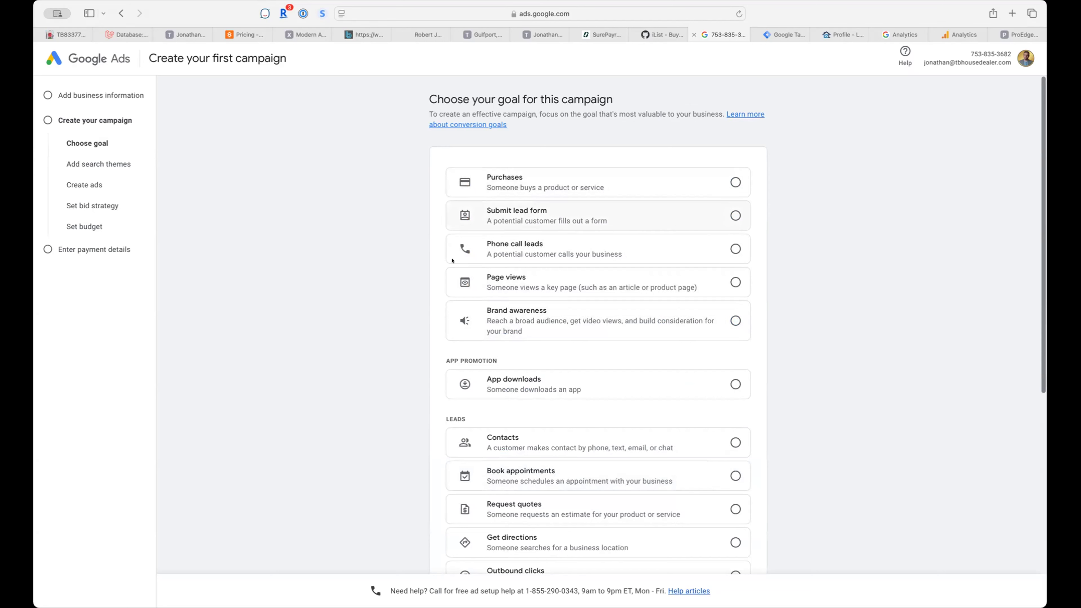
# Step: Select Submit lead form as the campaign goal and look through the remaining lead and sales goals
pyautogui.click(475, 220)
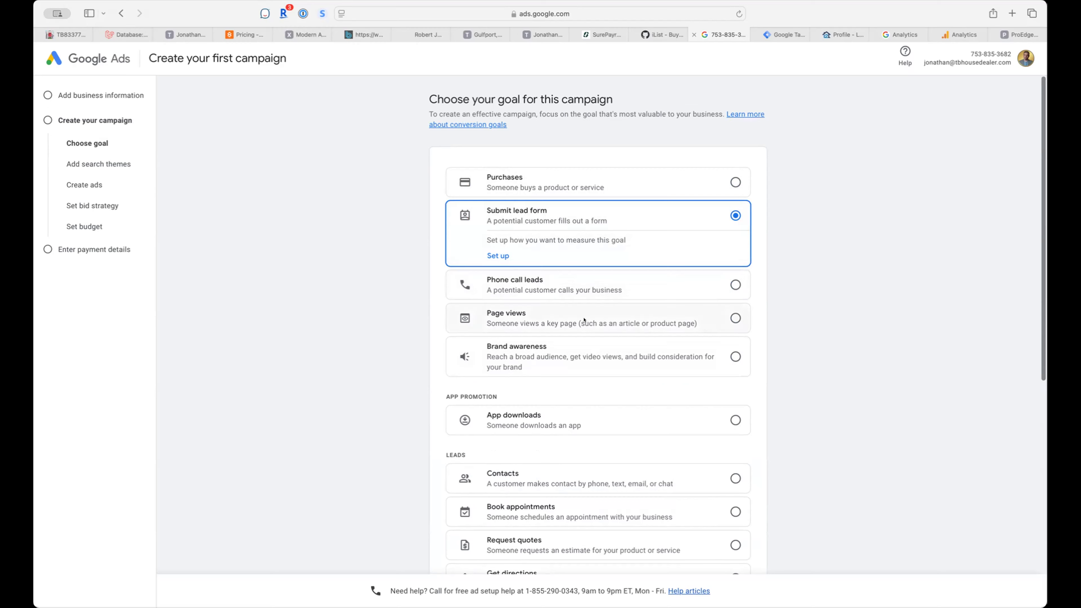
pyautogui.scroll(-2, 584, 320)
pyautogui.scroll(-1, 584, 319)
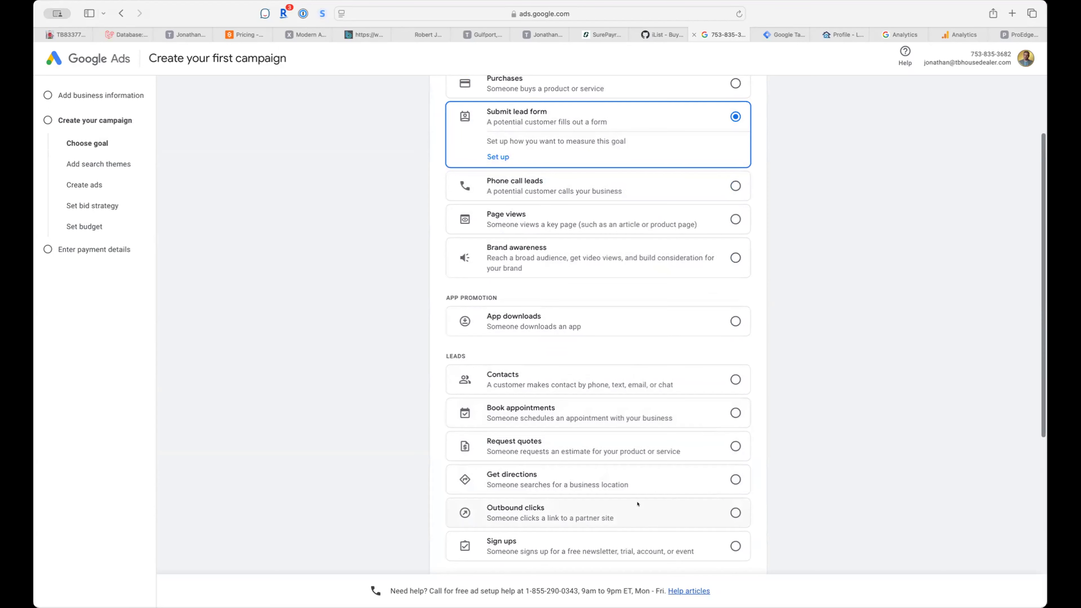
pyautogui.scroll(-5, 637, 503)
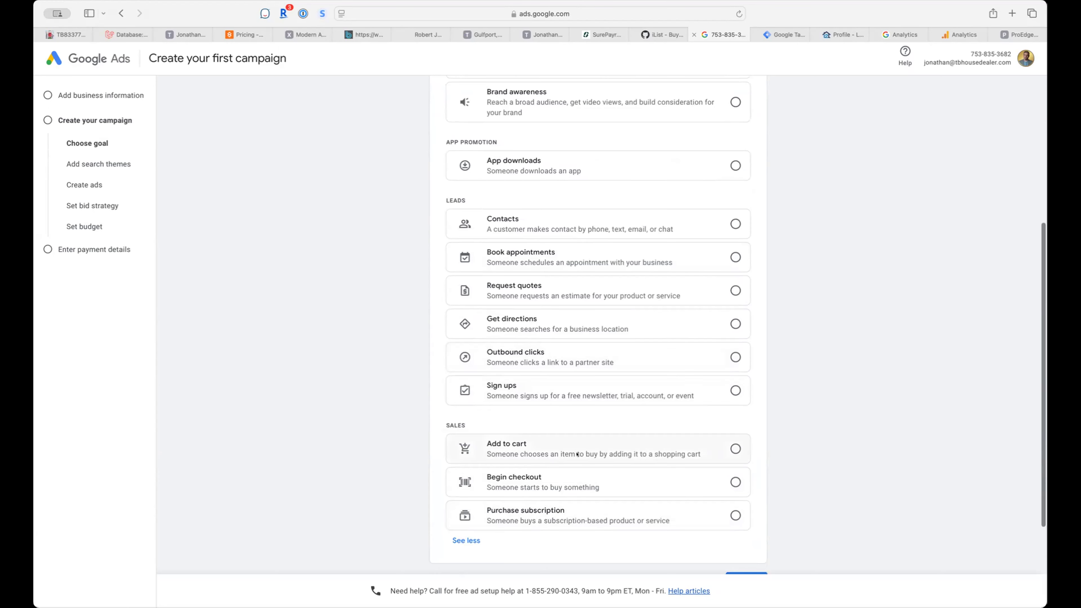
pyautogui.scroll(-4, 577, 455)
pyautogui.scroll(5, 584, 463)
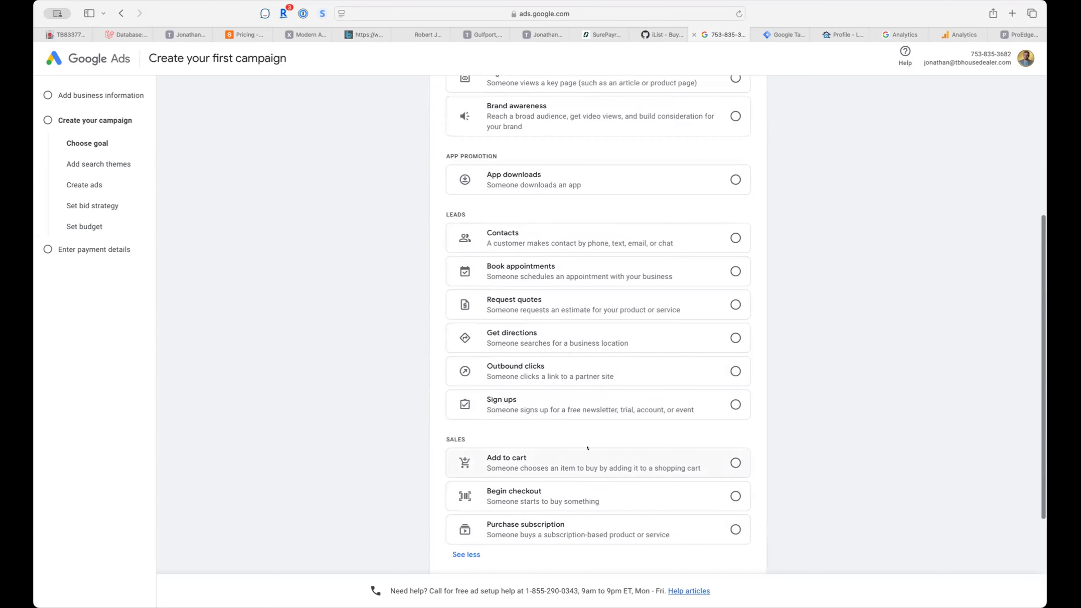
# Step: Switch the campaign goal to Book appointments, inspect its URL-based measurement setup and cancel out of it
pyautogui.click(735, 272)
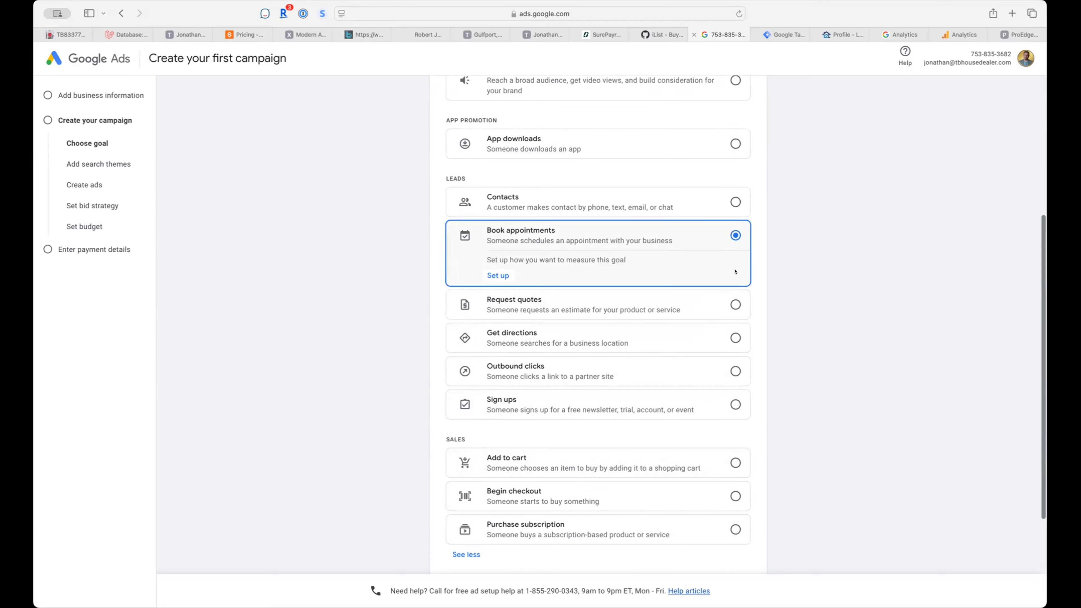
pyautogui.click(504, 276)
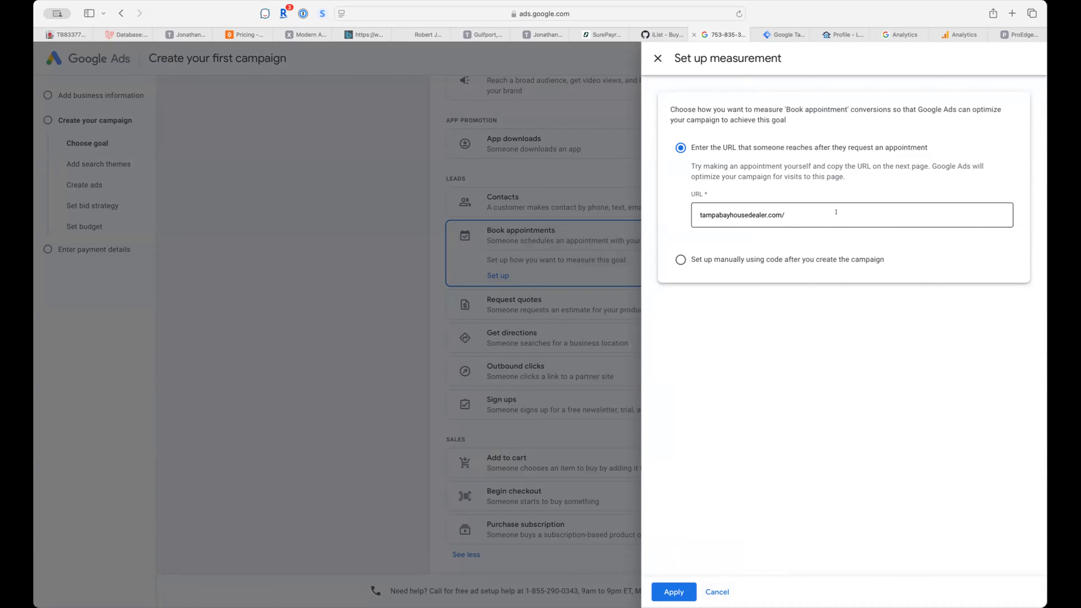
pyautogui.click(836, 213)
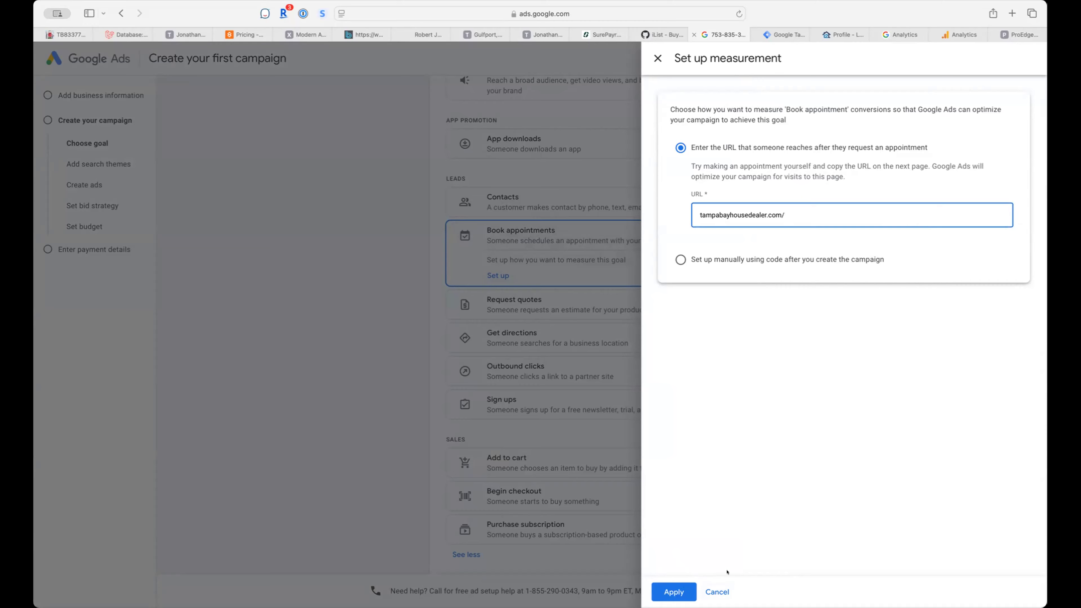
pyautogui.click(719, 592)
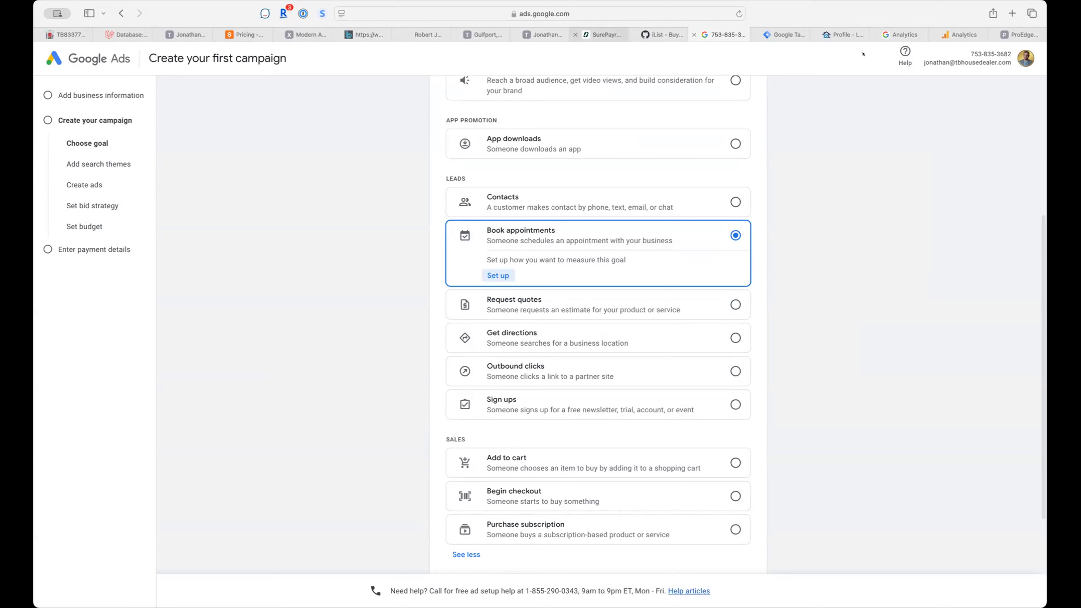
# Step: Switch to the ProEdge CRM and open the page list of the tampabayhousedealer.com website
pyautogui.click(1027, 31)
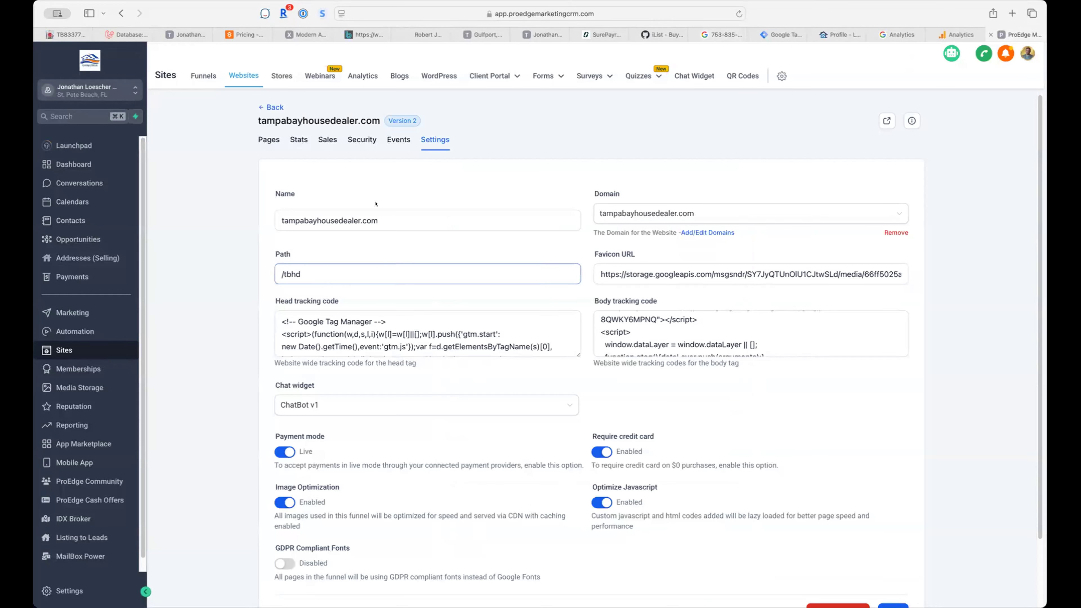
pyautogui.click(271, 107)
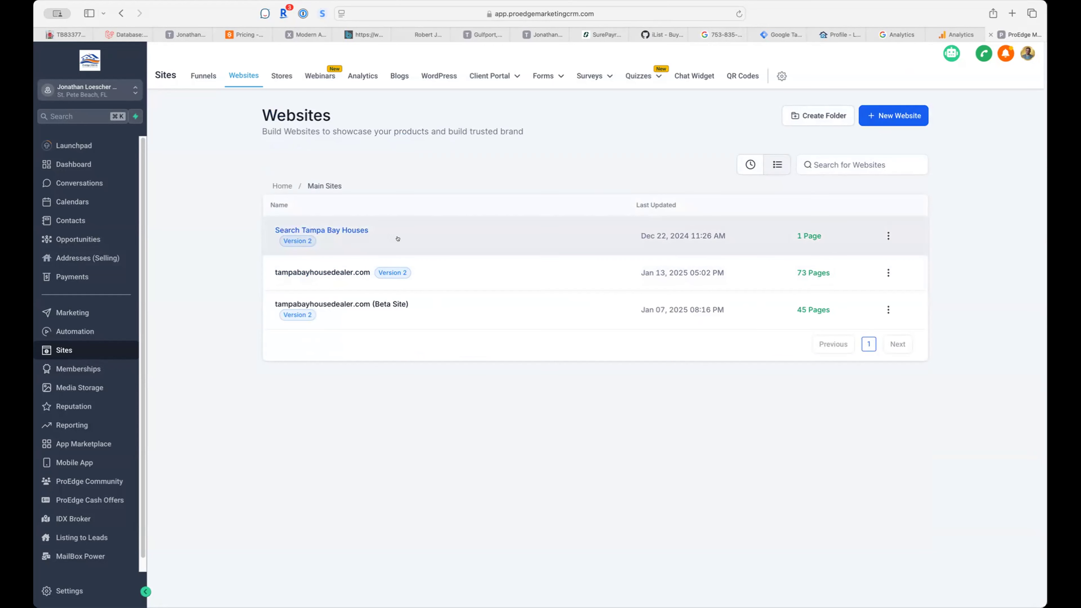
pyautogui.click(353, 271)
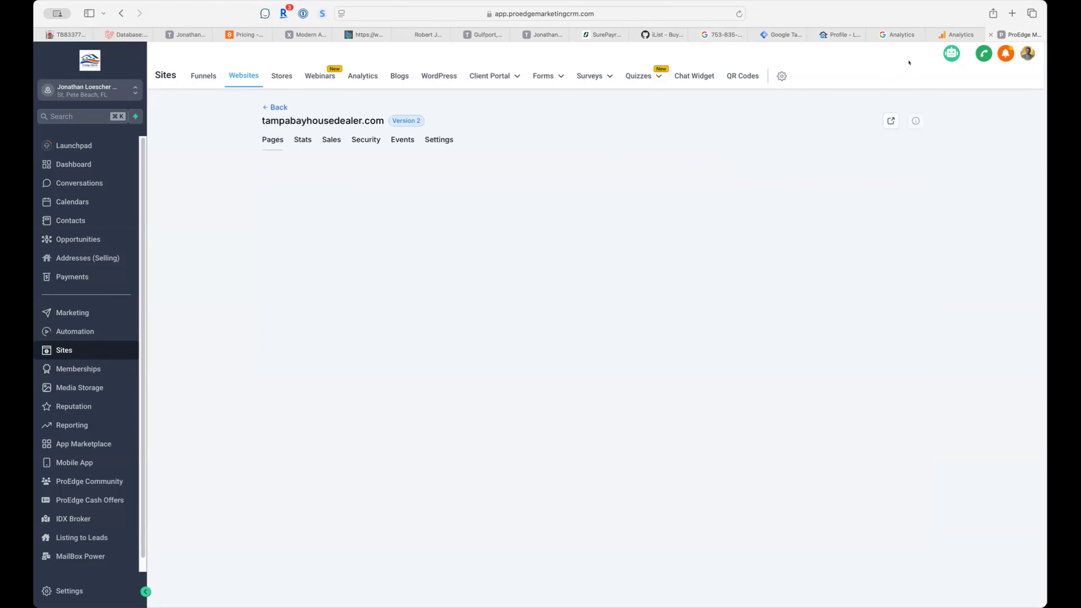
# Step: Check the open Google Analytics and Tag Manager pages and return to the Google Ads campaign setup
pyautogui.click(939, 34)
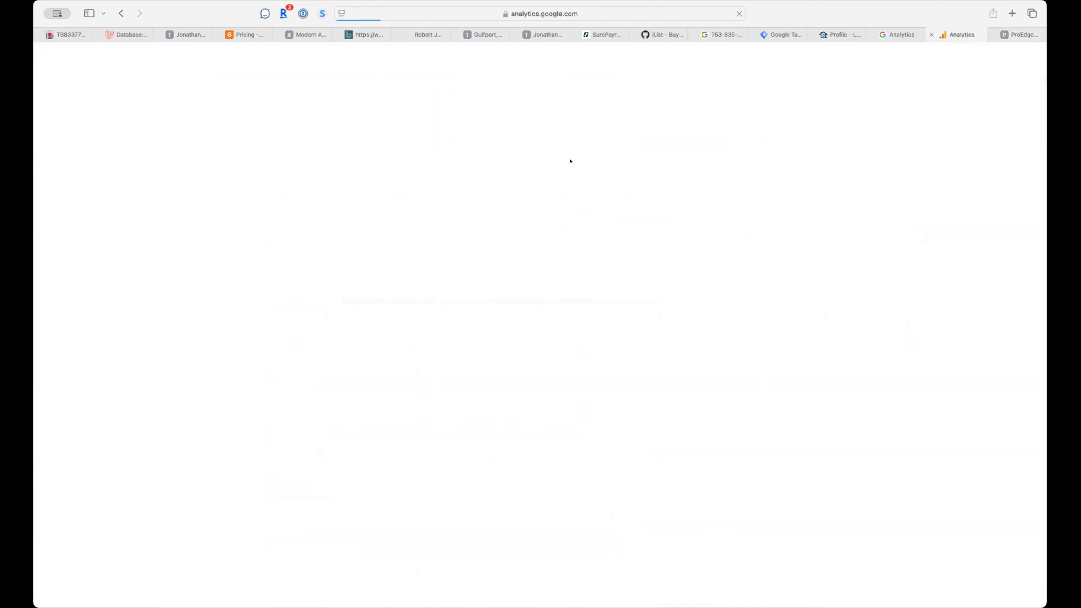
pyautogui.click(776, 33)
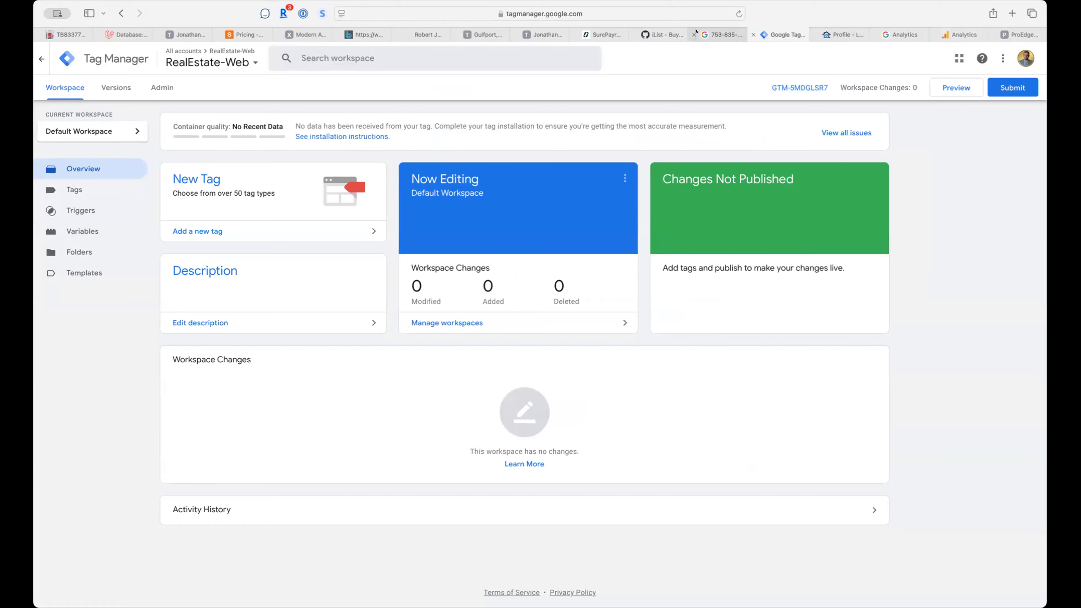
pyautogui.click(889, 33)
pyautogui.click(723, 34)
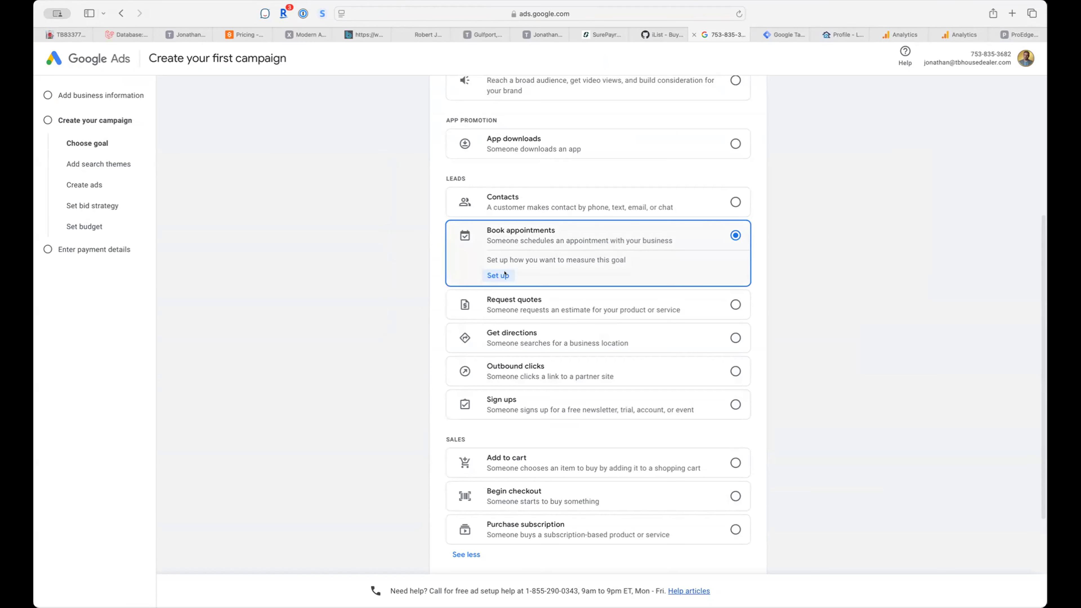
# Step: Choose Submit lead form as the campaign goal and open its measurement setup, comparing both methods and keeping the URL option
pyautogui.scroll(4, 507, 273)
pyautogui.click(735, 155)
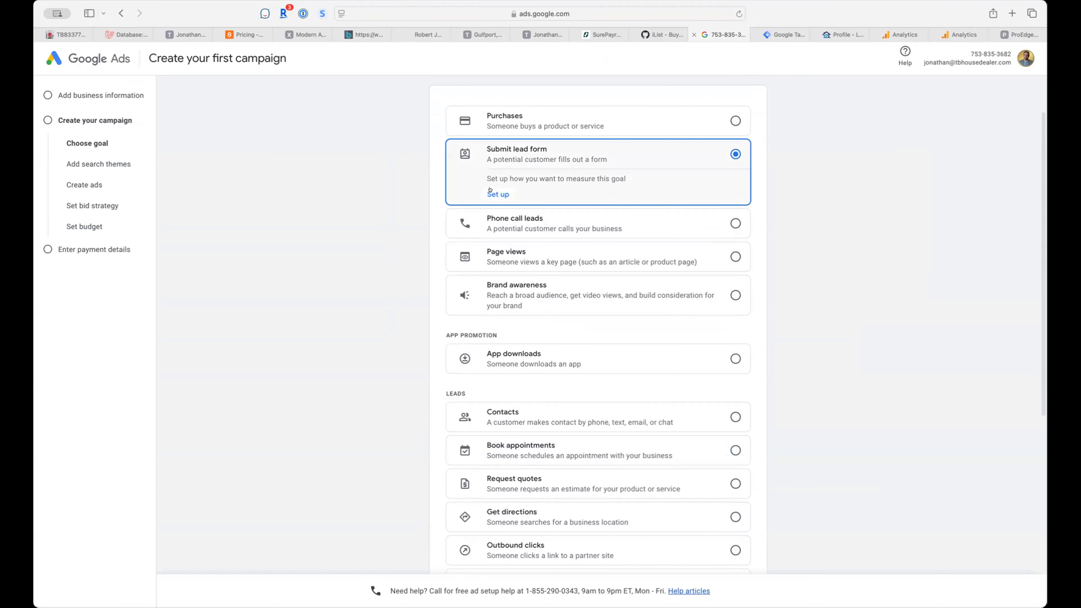
pyautogui.click(498, 194)
pyautogui.click(818, 213)
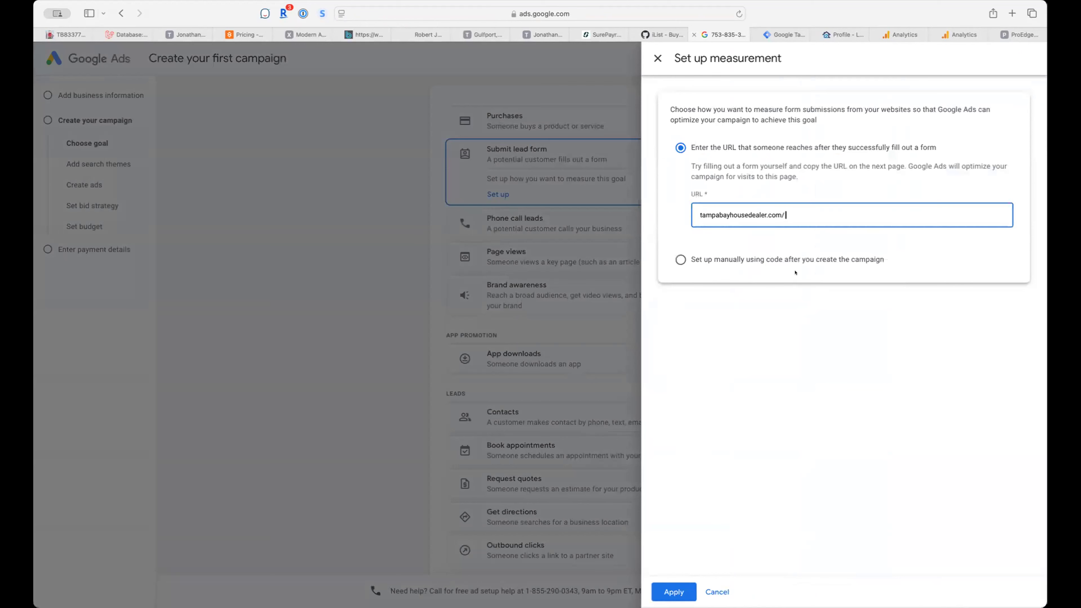
pyautogui.click(805, 256)
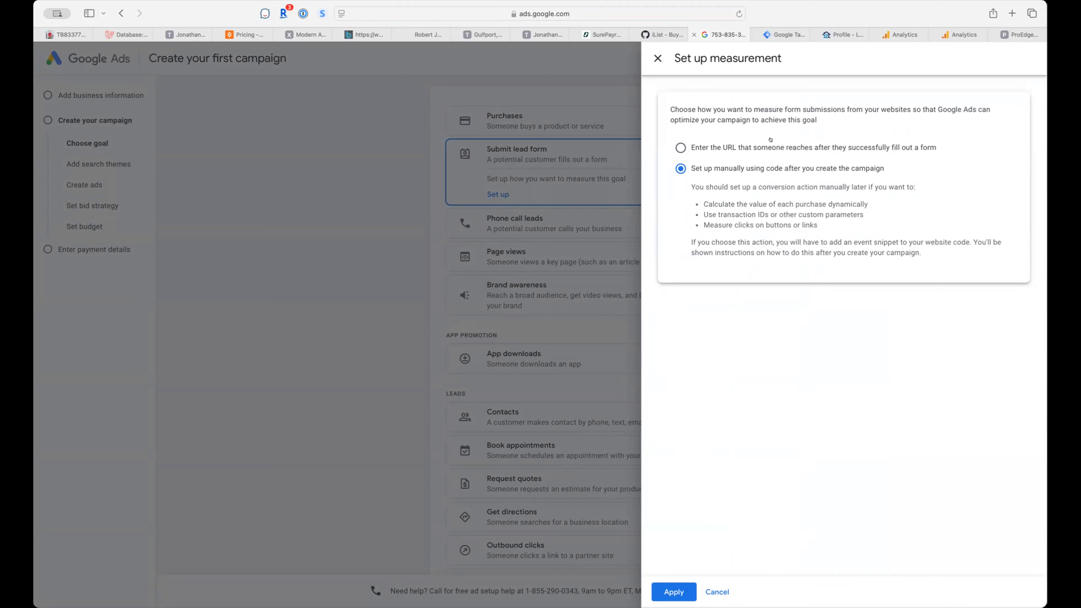
pyautogui.click(771, 147)
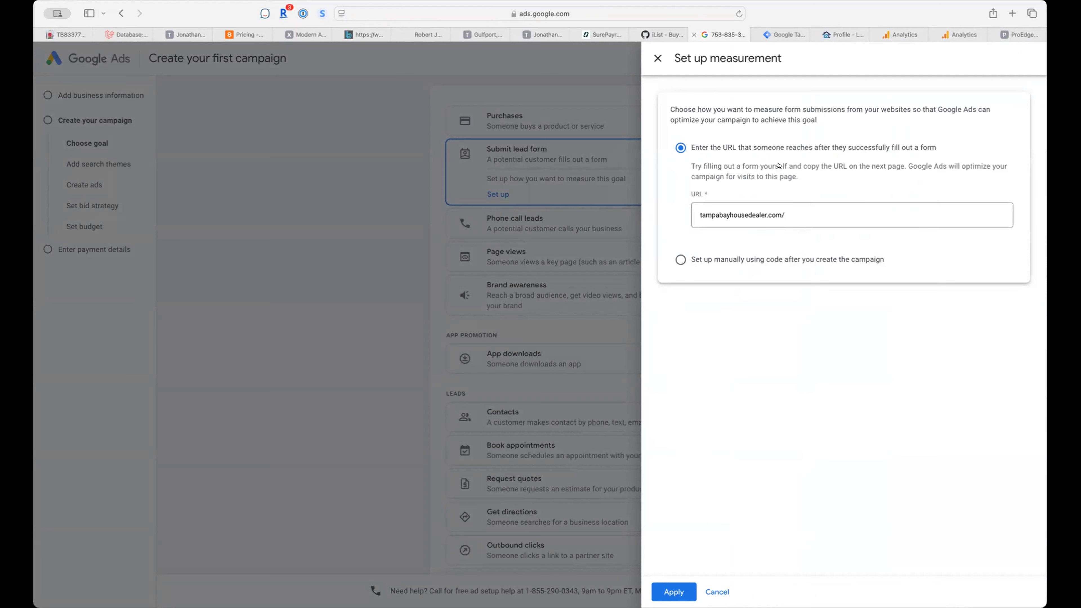
pyautogui.click(808, 213)
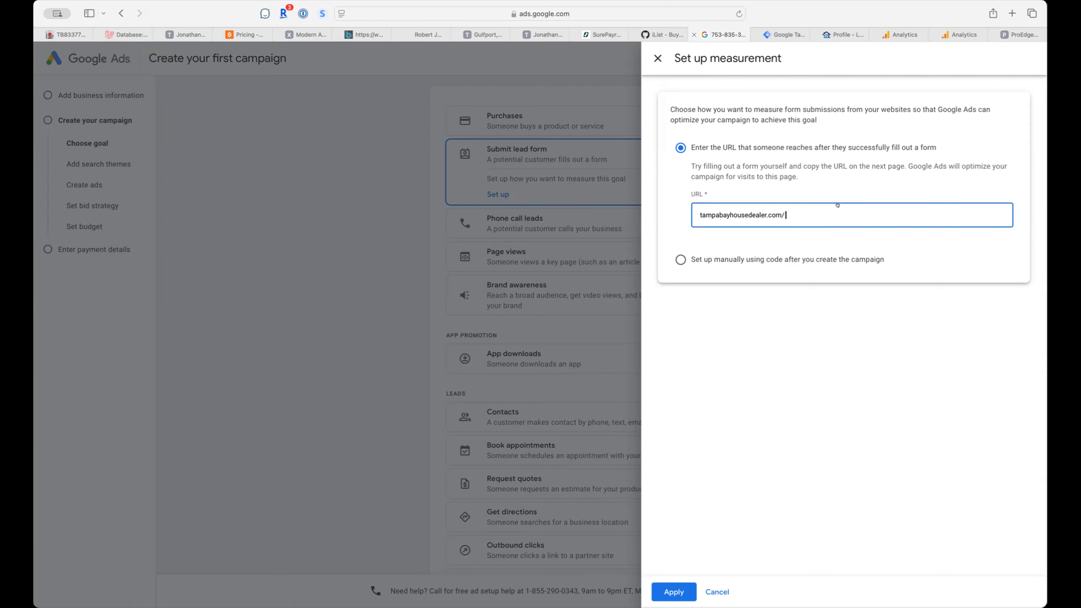
# Step: Switch to the ProEdge CRM, find the Thank You page of tampabayhousedealer.com and open it in the editor
pyautogui.click(1025, 36)
pyautogui.scroll(-20, 949, 294)
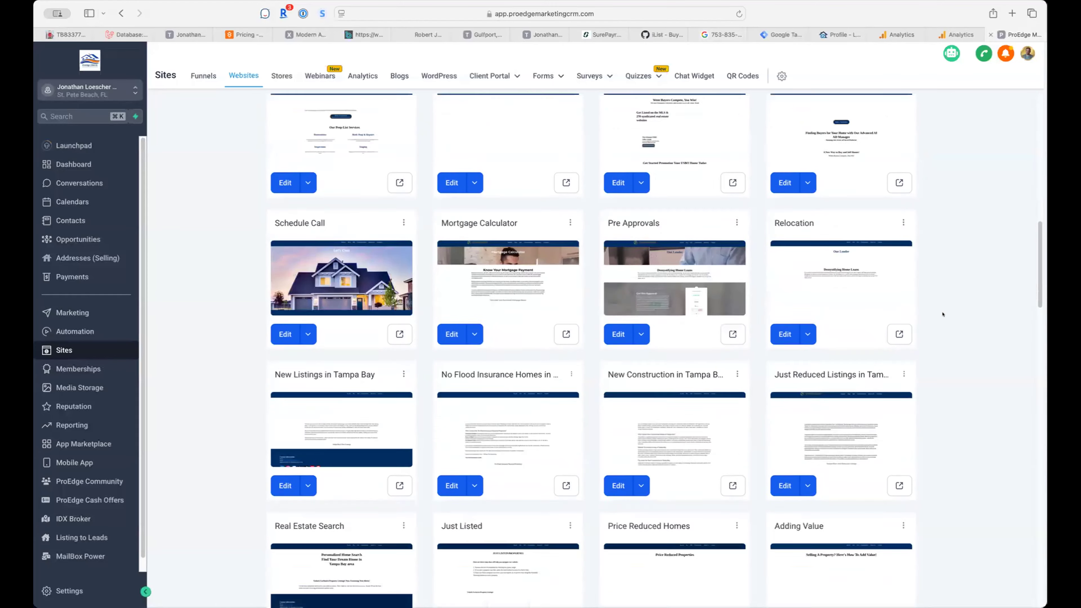
pyautogui.scroll(-10, 943, 314)
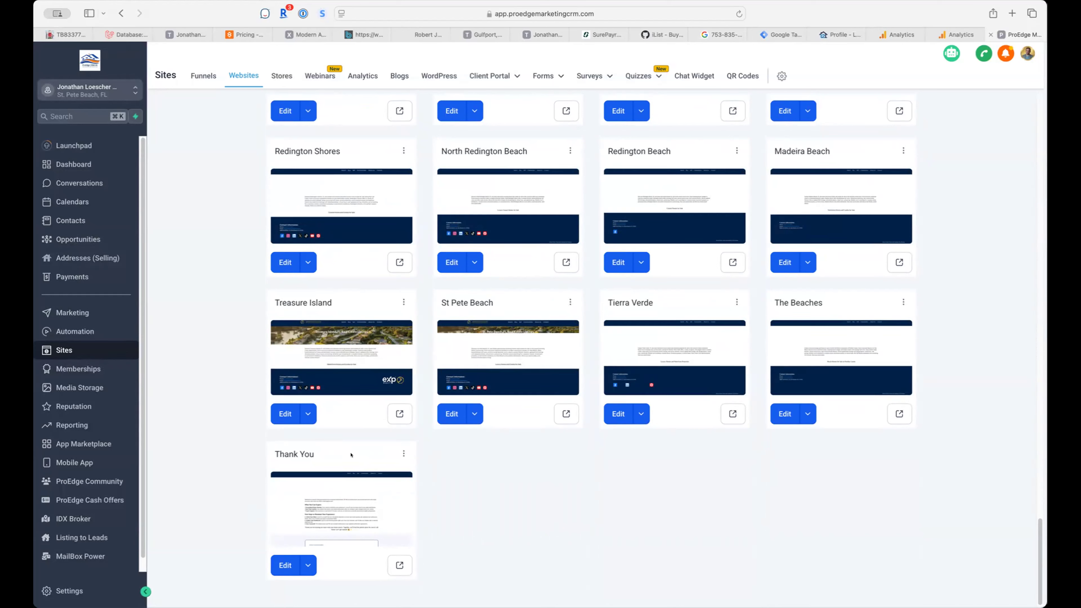
pyautogui.click(285, 564)
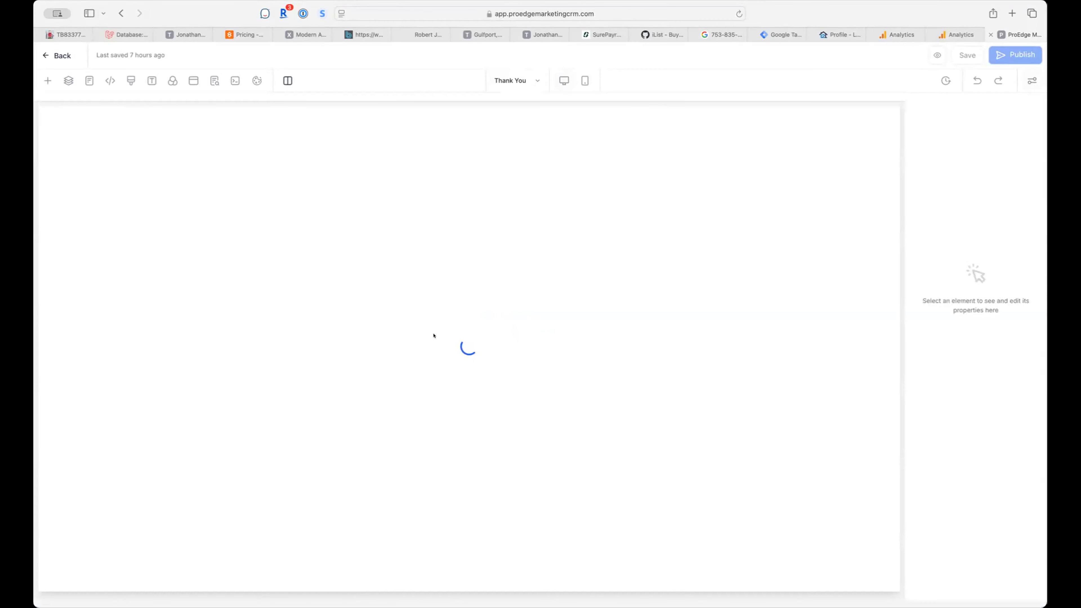
# Step: Examine the Thank You page's address, heading and content to see which form submission it follows
pyautogui.scroll(-8, 434, 330)
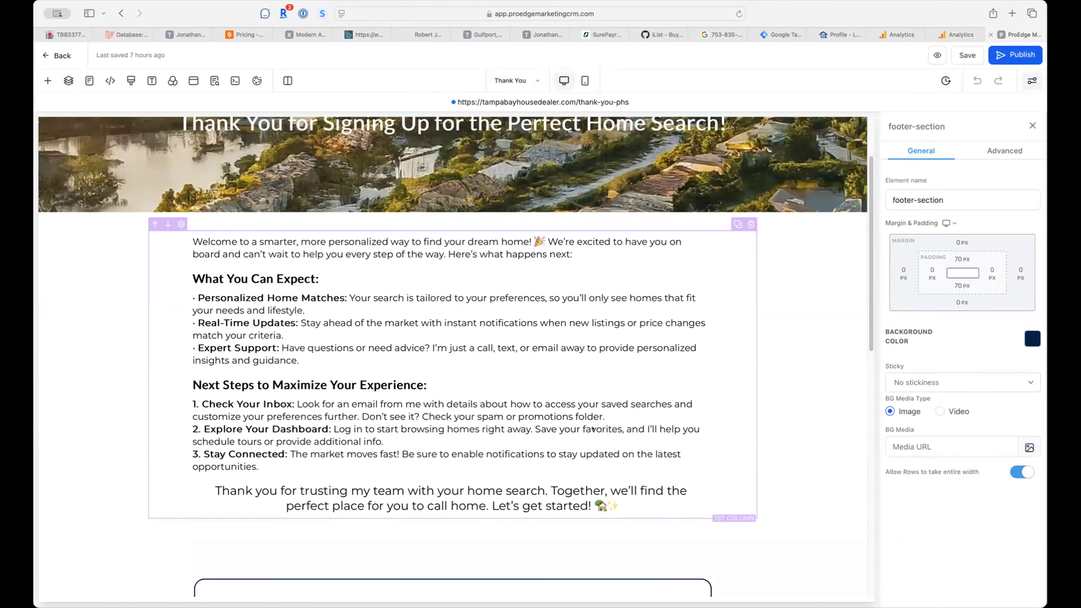
pyautogui.scroll(5, 627, 336)
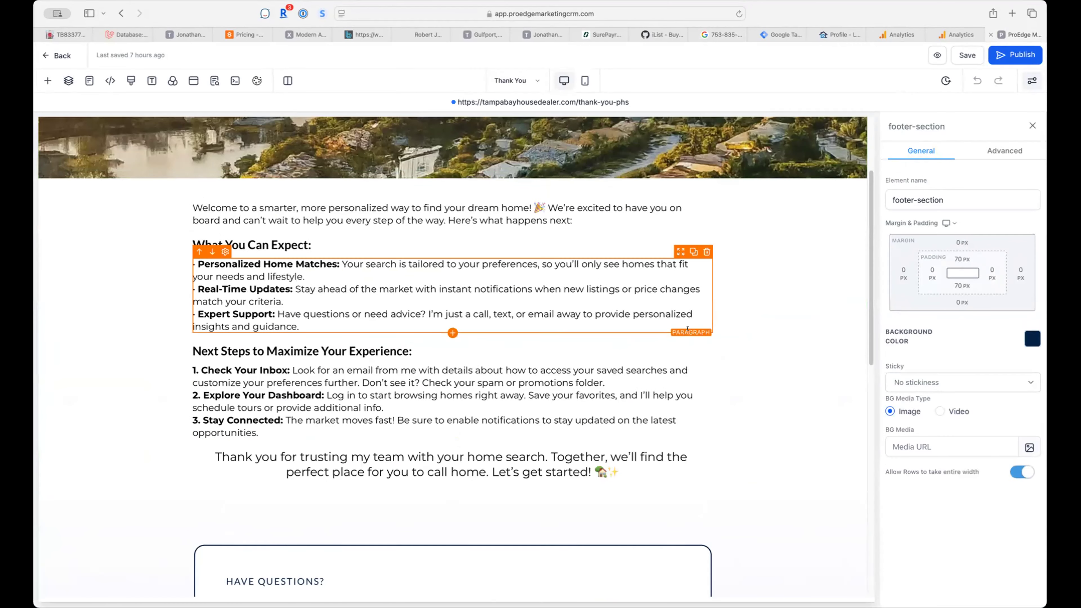
pyautogui.scroll(3, 609, 276)
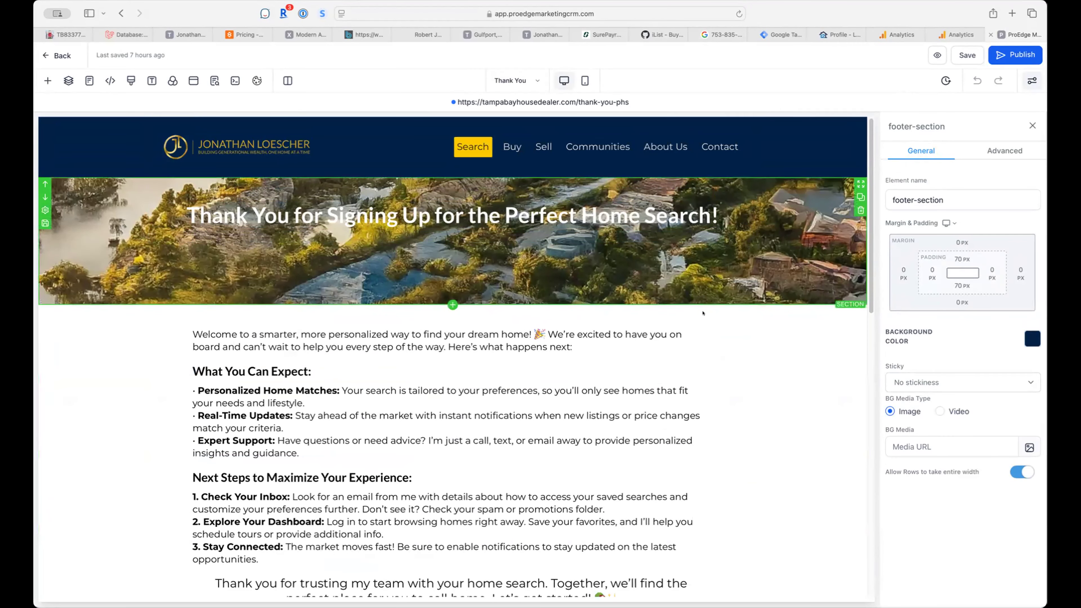
pyautogui.scroll(-4, 647, 264)
pyautogui.scroll(3, 703, 311)
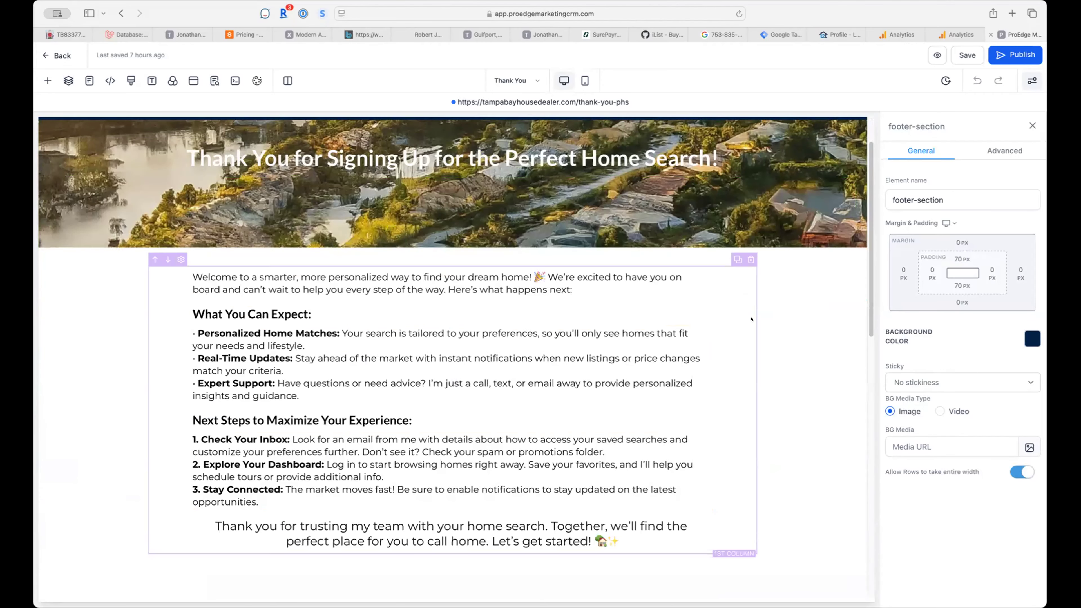
pyautogui.scroll(-2, 786, 319)
pyautogui.scroll(-6, 786, 319)
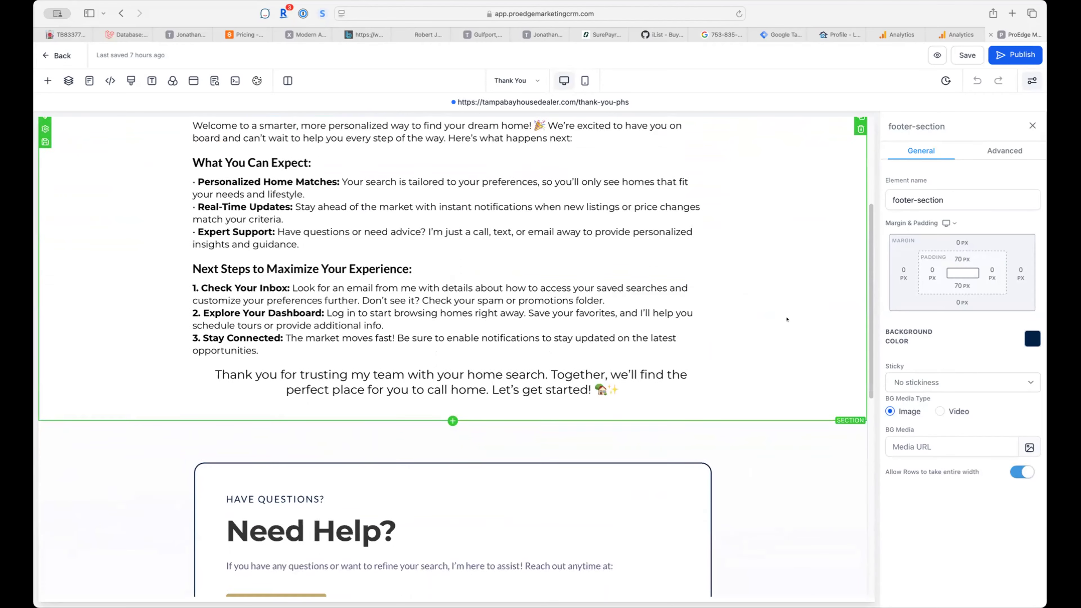
pyautogui.scroll(5, 787, 319)
pyautogui.scroll(5, 787, 320)
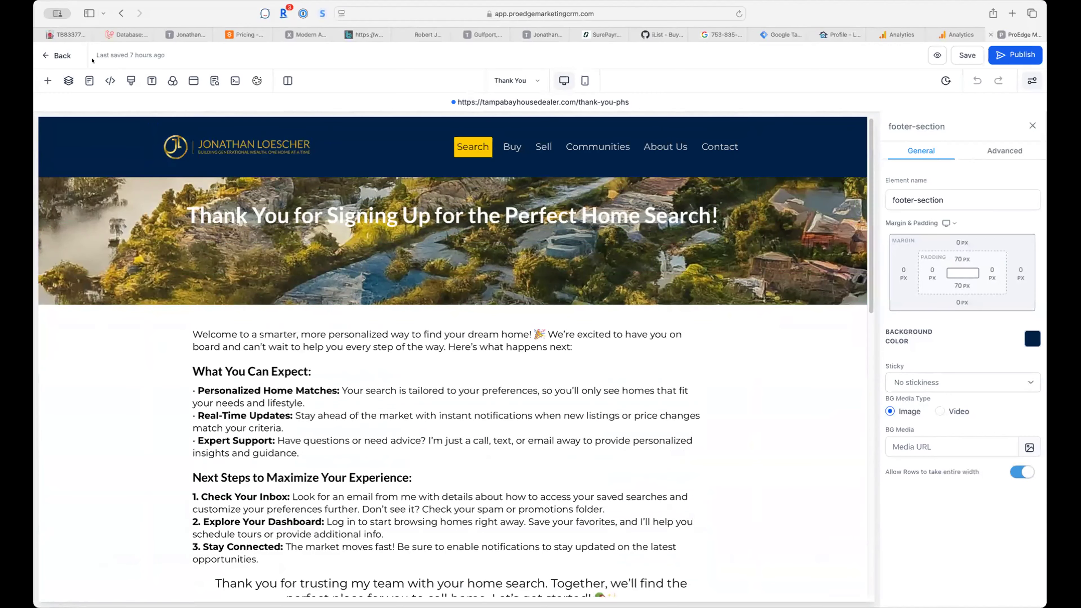
# Step: Return to the tampabayhousedealer.com page list and look through it for existing thank-you pages
pyautogui.click(55, 55)
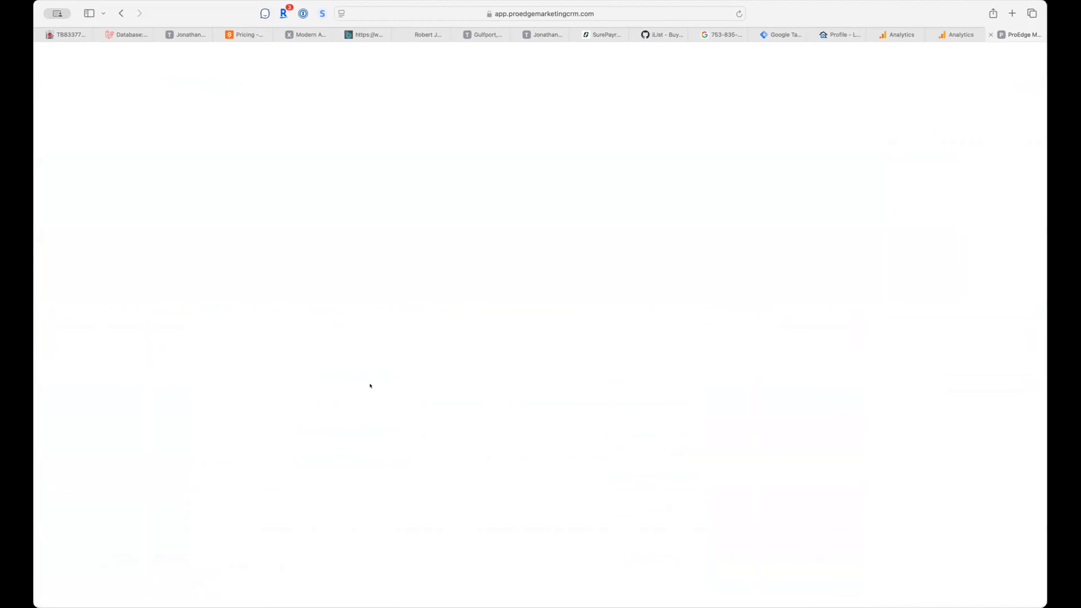
pyautogui.scroll(-7, 444, 387)
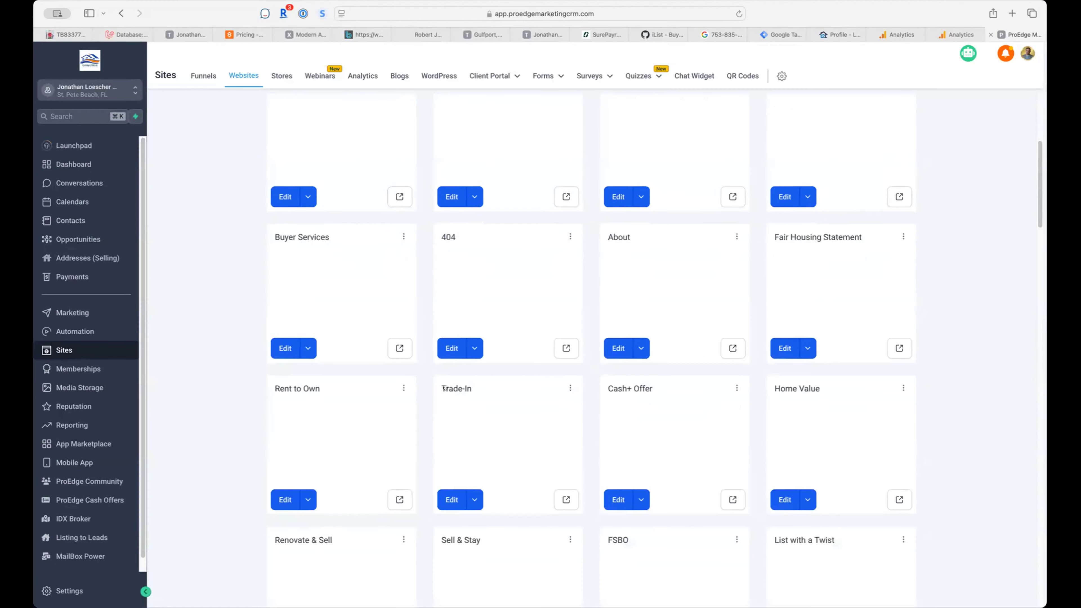
pyautogui.scroll(-20, 444, 387)
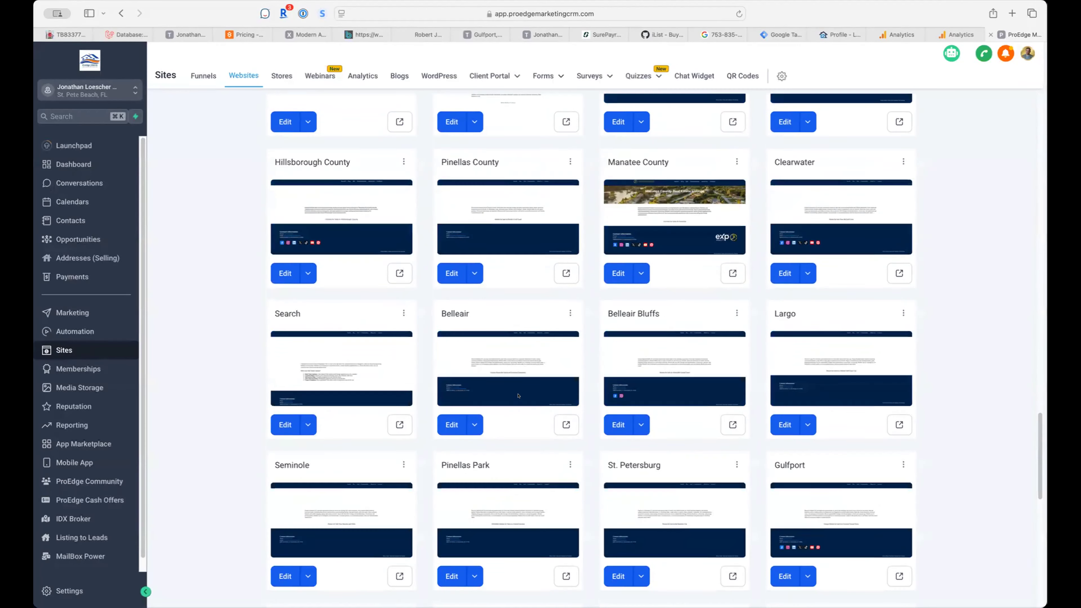
pyautogui.scroll(-15, 518, 396)
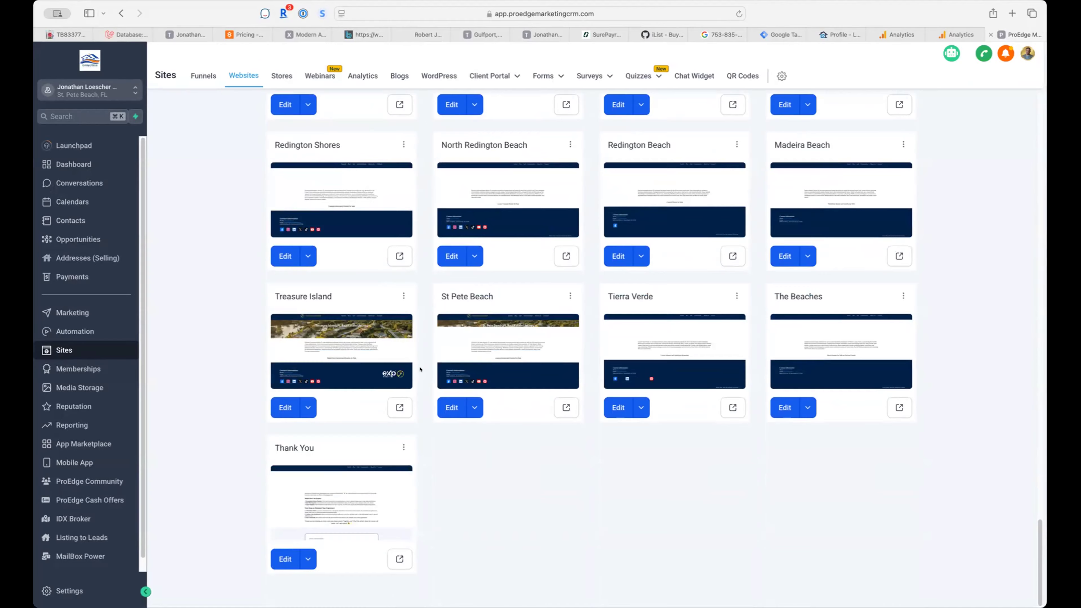
pyautogui.scroll(20, 420, 369)
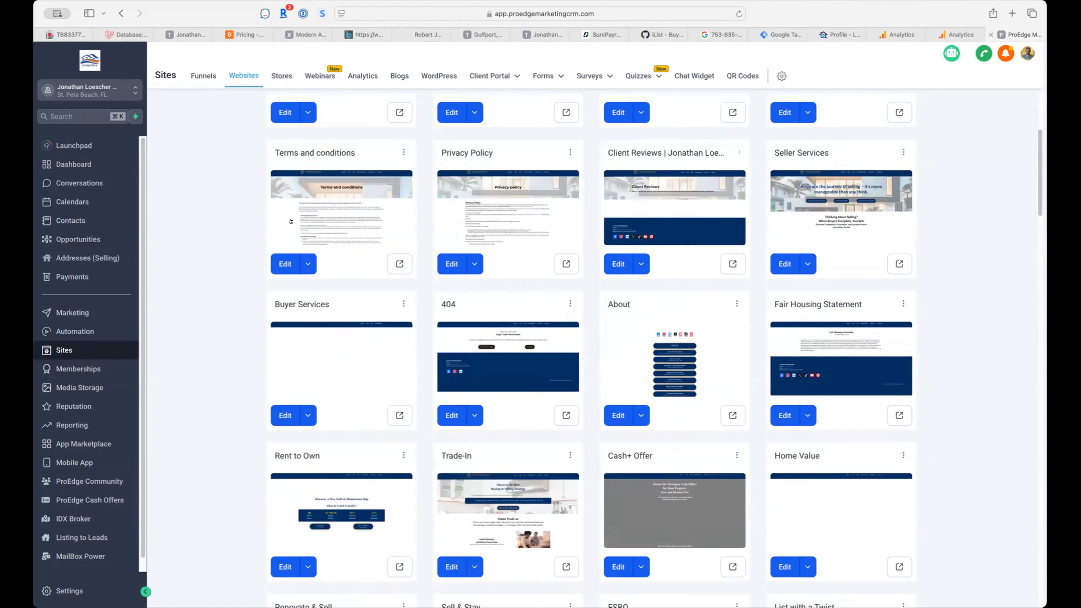
pyautogui.scroll(5, 291, 221)
# Step: Create a new website page named "Thank You" with the path /thank-you
pyautogui.click(885, 165)
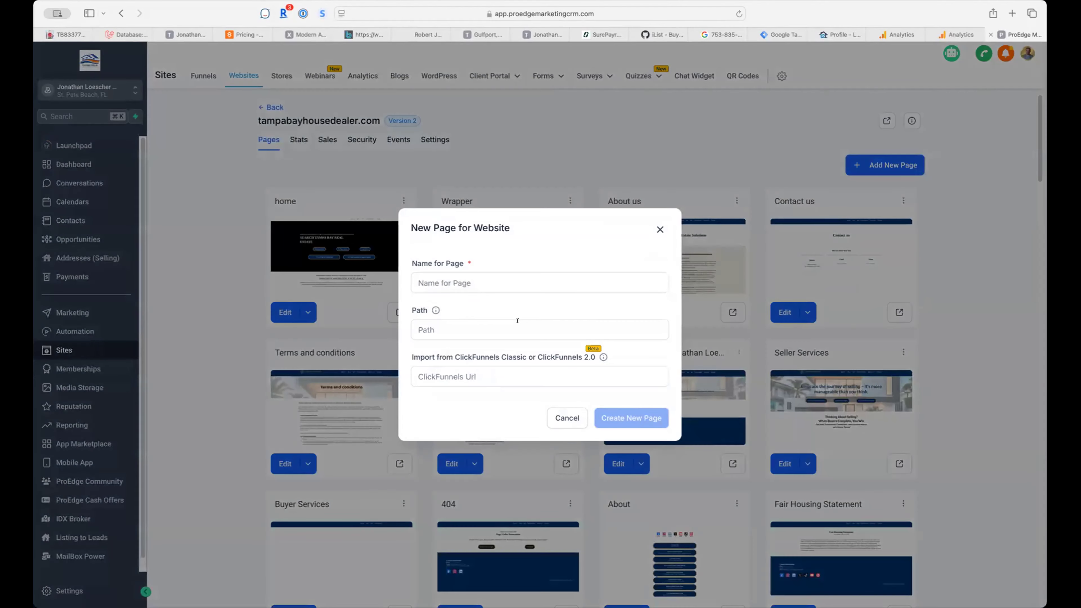
pyautogui.click(467, 284)
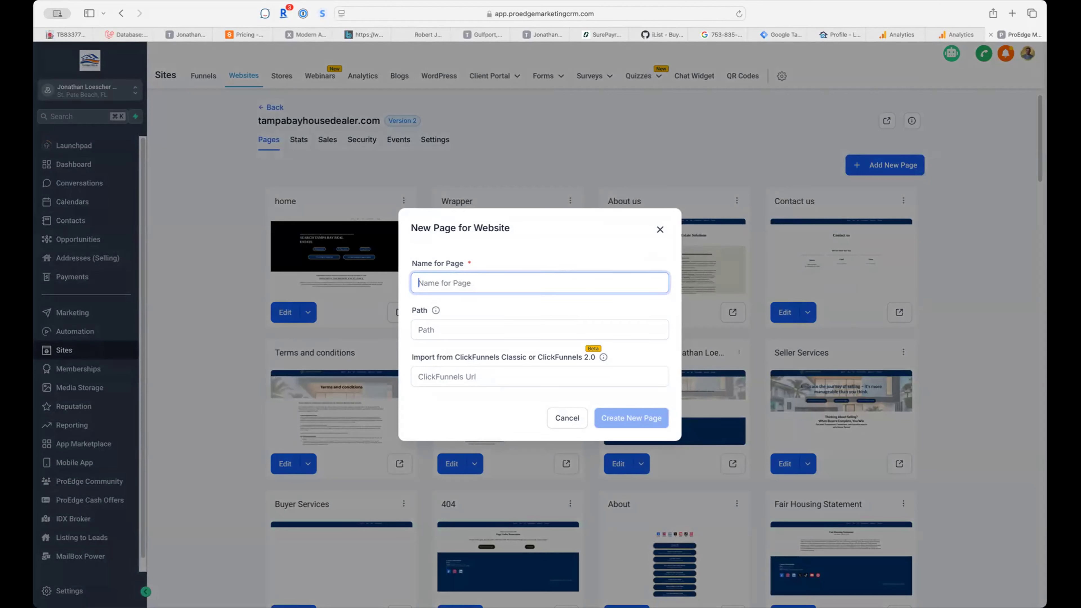
pyautogui.write('Thank You')
pyautogui.press('Tab')
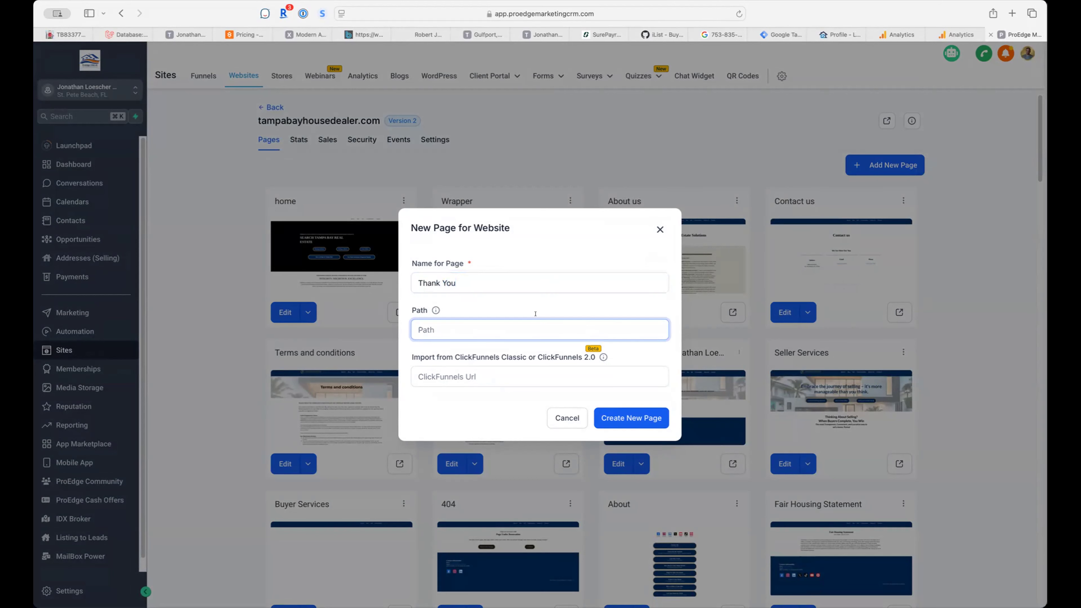
pyautogui.write('/thank-you')
pyautogui.click(623, 416)
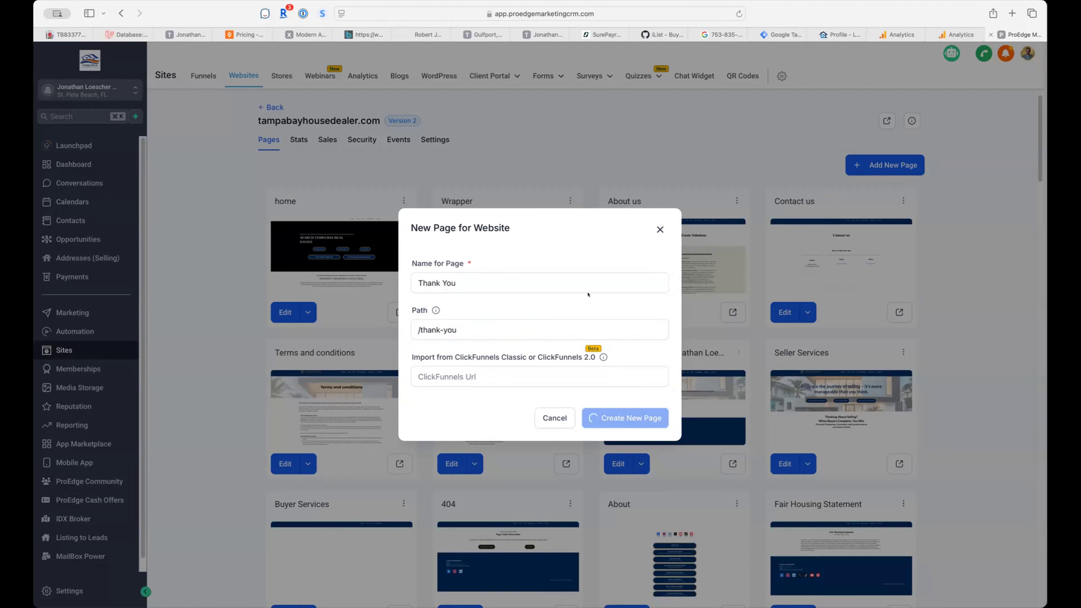
pyautogui.click(445, 328)
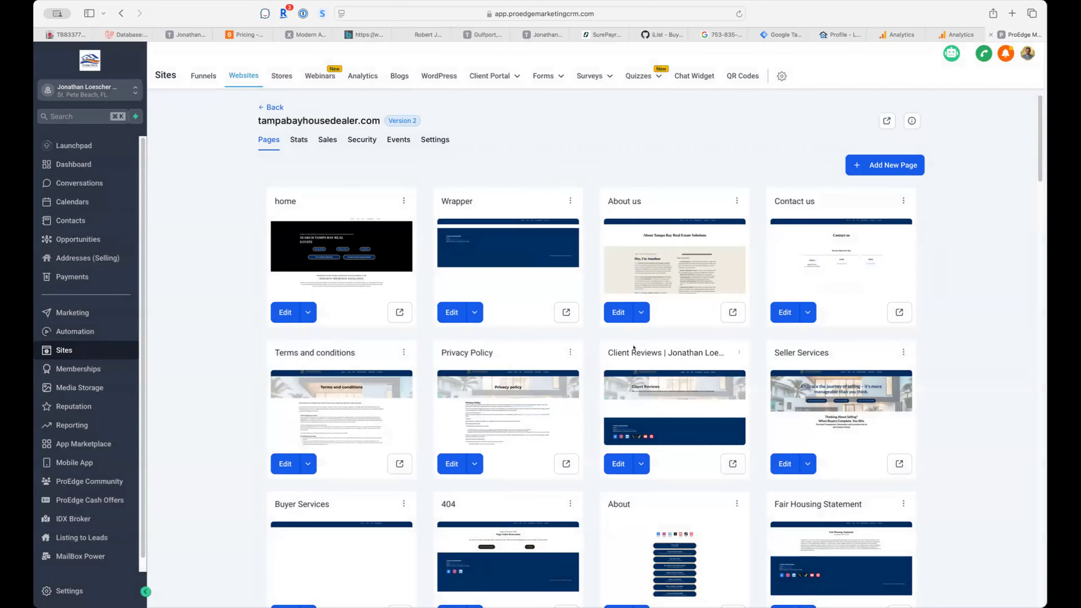
# Step: Find the new Thank You page in the page list and open it in the editor as a blank page
pyautogui.scroll(-1, 629, 363)
pyautogui.scroll(-20, 653, 356)
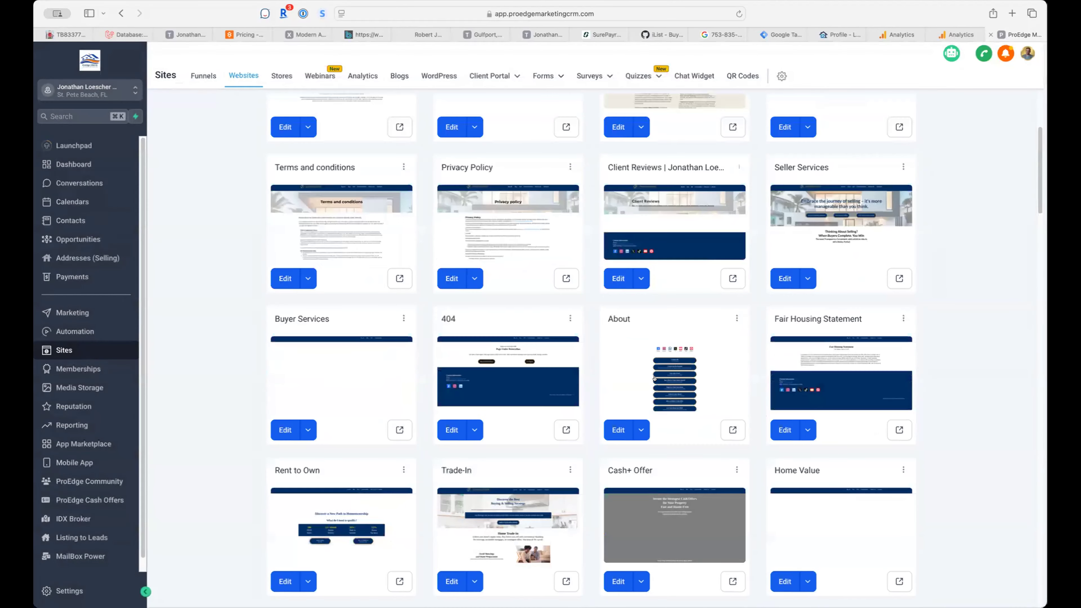
pyautogui.scroll(-20, 663, 382)
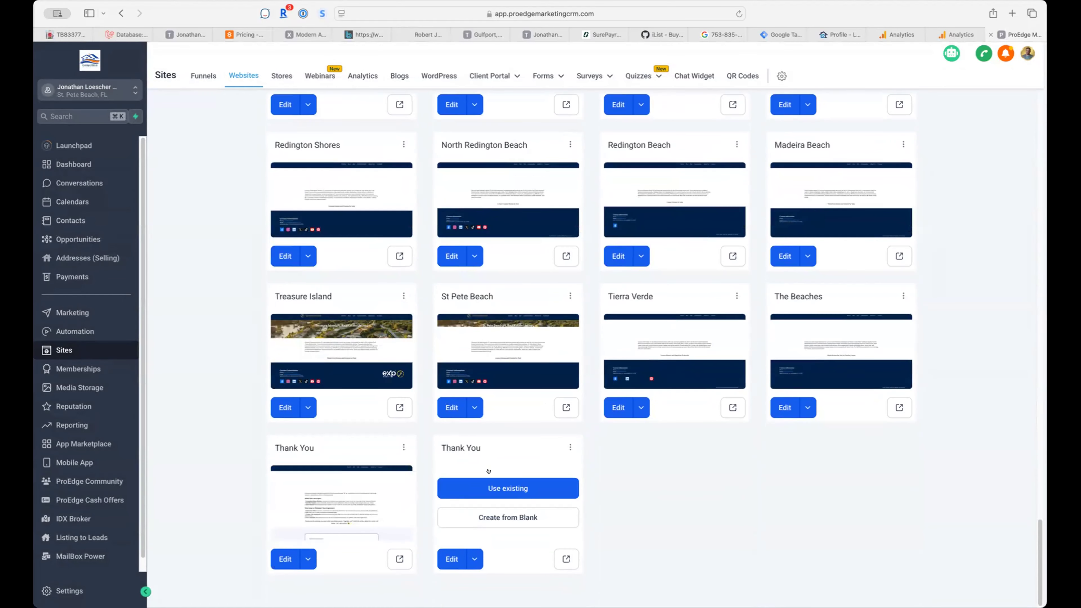
pyautogui.click(727, 411)
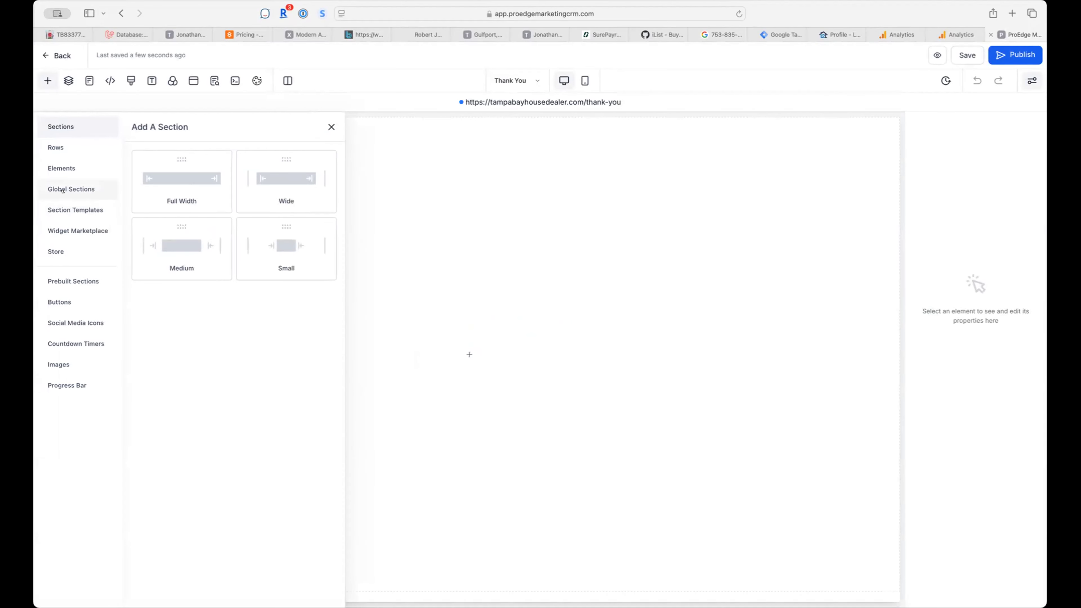
# Step: Add the dark-nav global section to the blank page and the footer-section global section below it
pyautogui.click(81, 193)
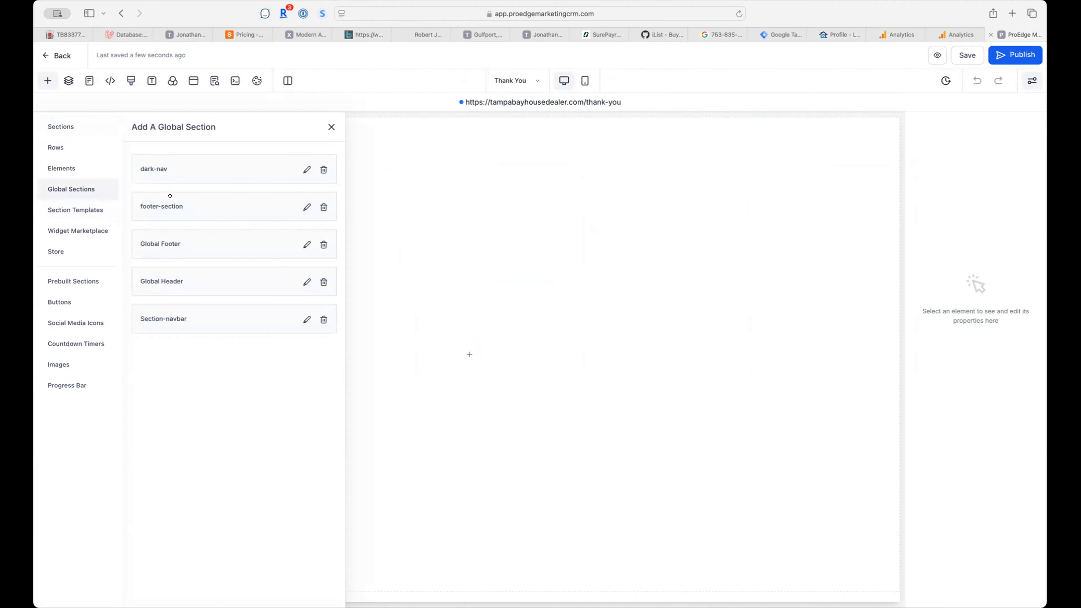
pyautogui.moveTo(178, 169); pyautogui.dragTo(425, 179)
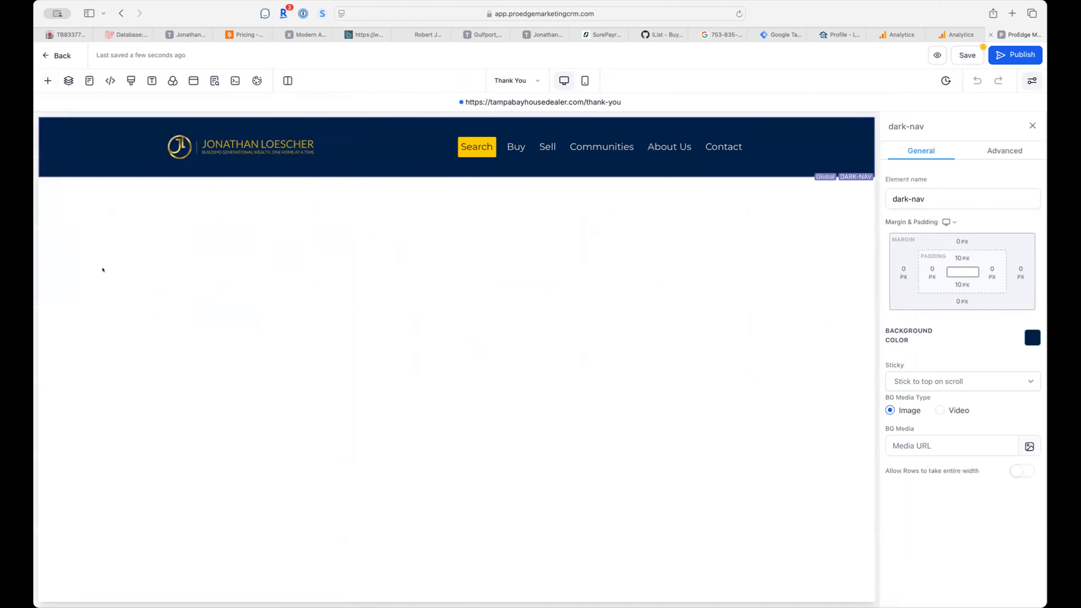
pyautogui.rightClick(67, 78)
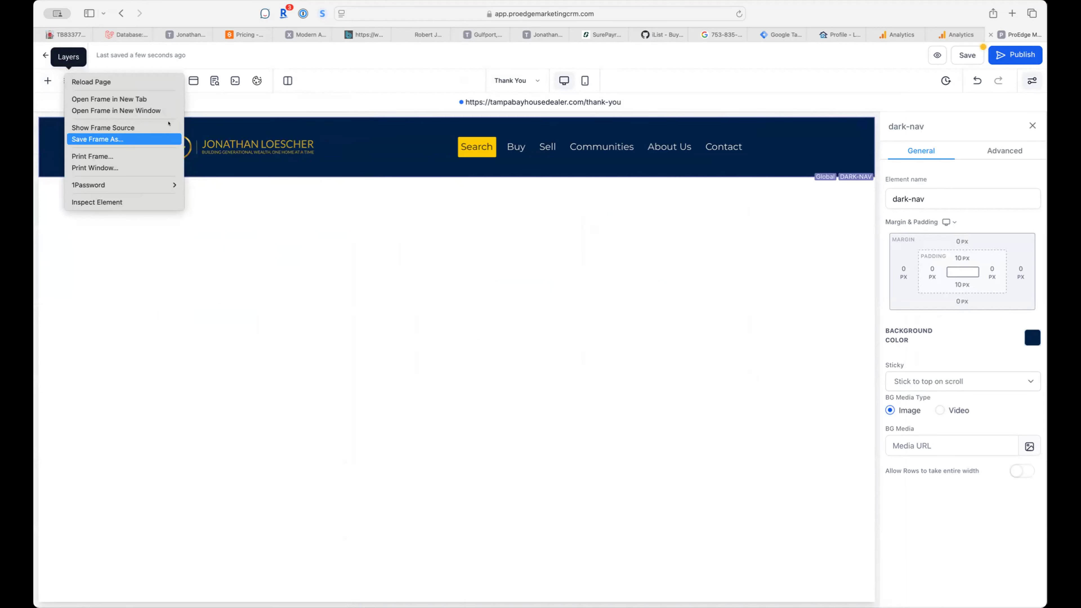
pyautogui.click(363, 90)
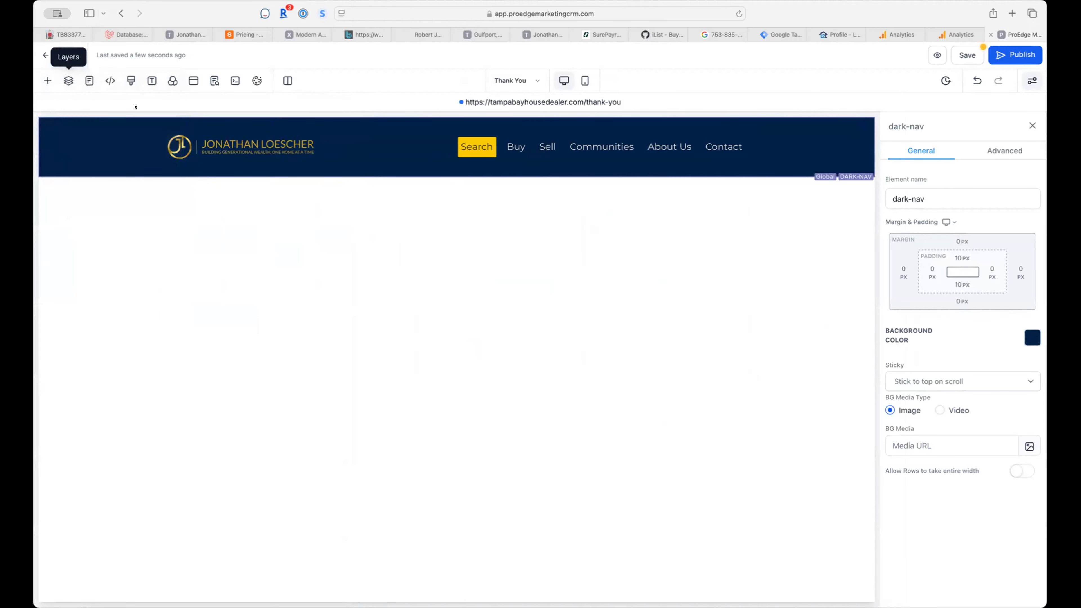
pyautogui.click(42, 80)
pyautogui.moveTo(420, 316); pyautogui.dragTo(567, 521)
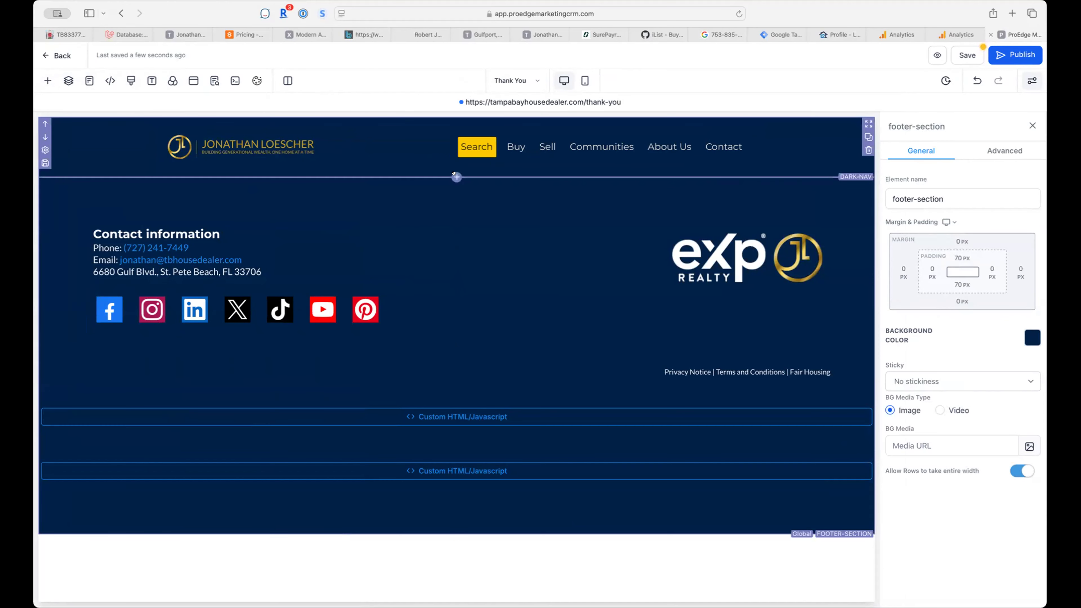
# Step: Insert a Wide section with a 1 Column row between the navigation and the footer
pyautogui.click(456, 177)
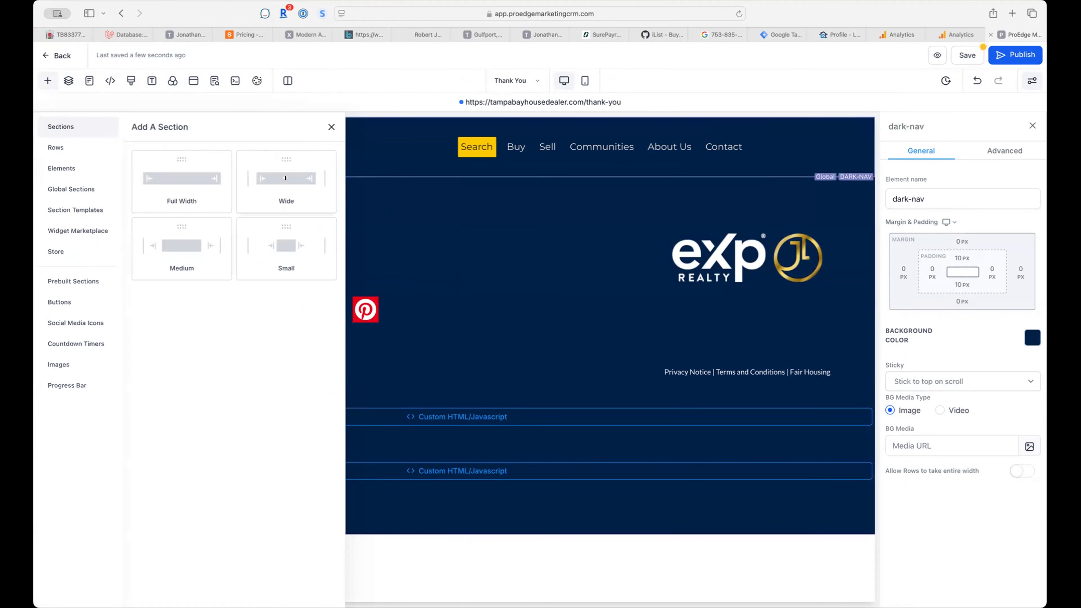
pyautogui.moveTo(286, 177); pyautogui.dragTo(444, 230)
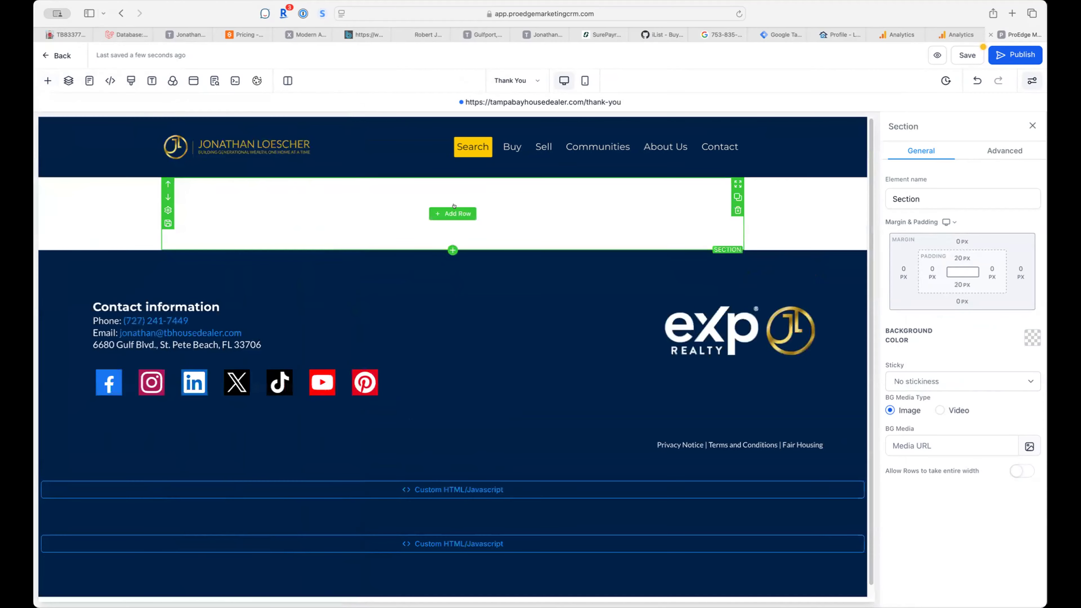
pyautogui.click(453, 213)
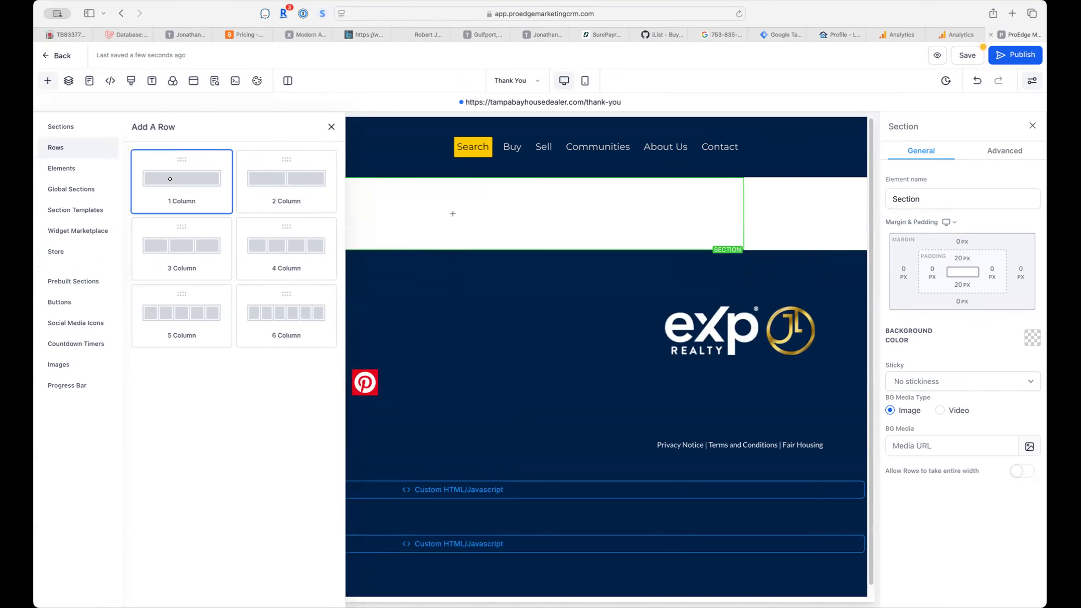
pyautogui.moveTo(169, 179); pyautogui.dragTo(456, 229)
pyautogui.click(455, 227)
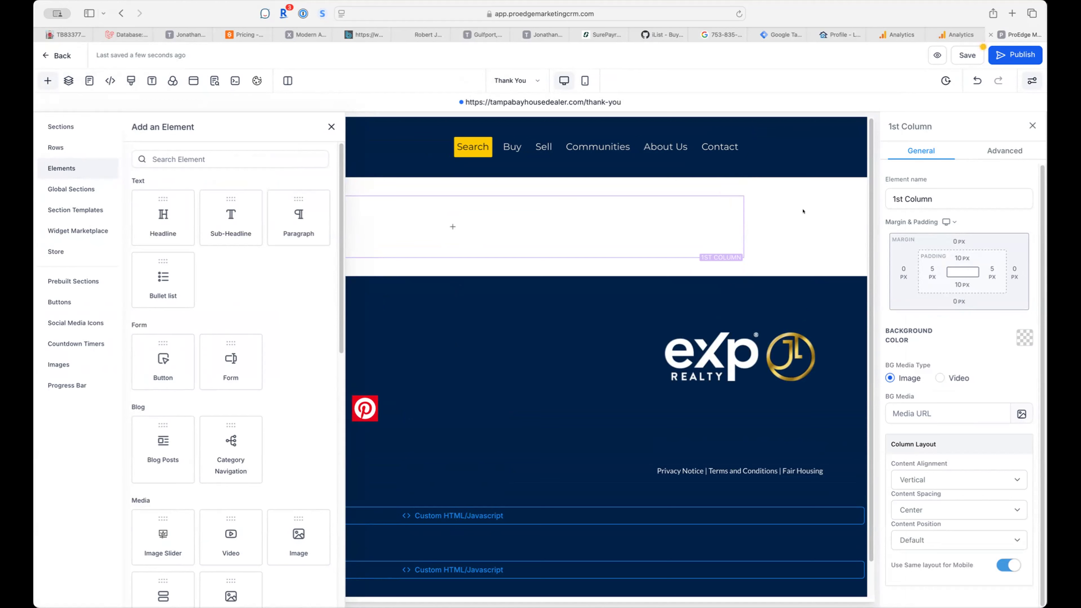
# Step: Add a headline to the column and replace its text with "Thank You"
pyautogui.click(169, 219)
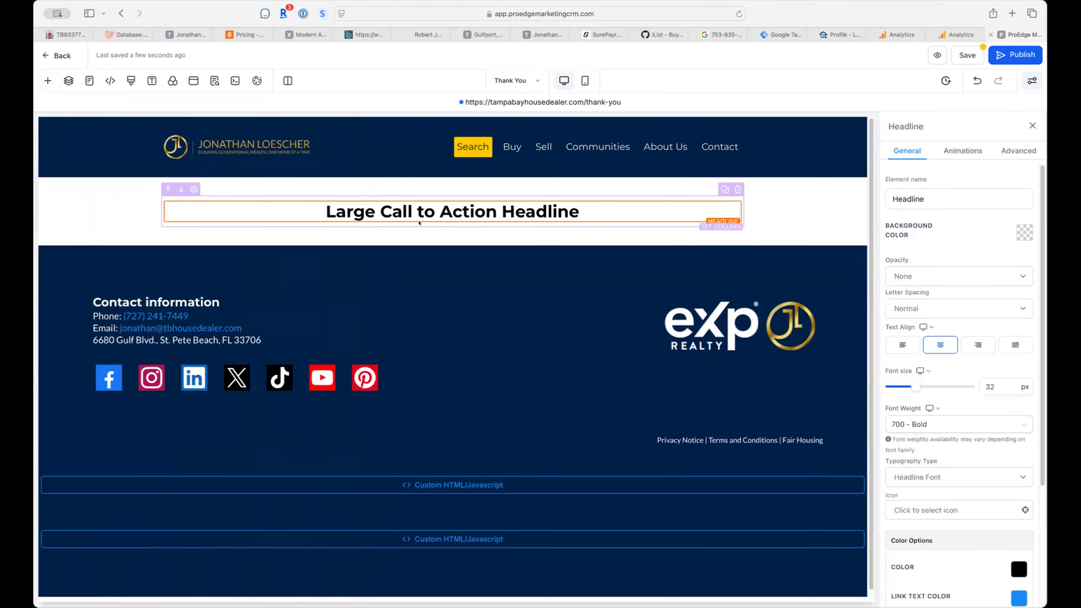
pyautogui.tripleClick(427, 213)
pyautogui.write('T')
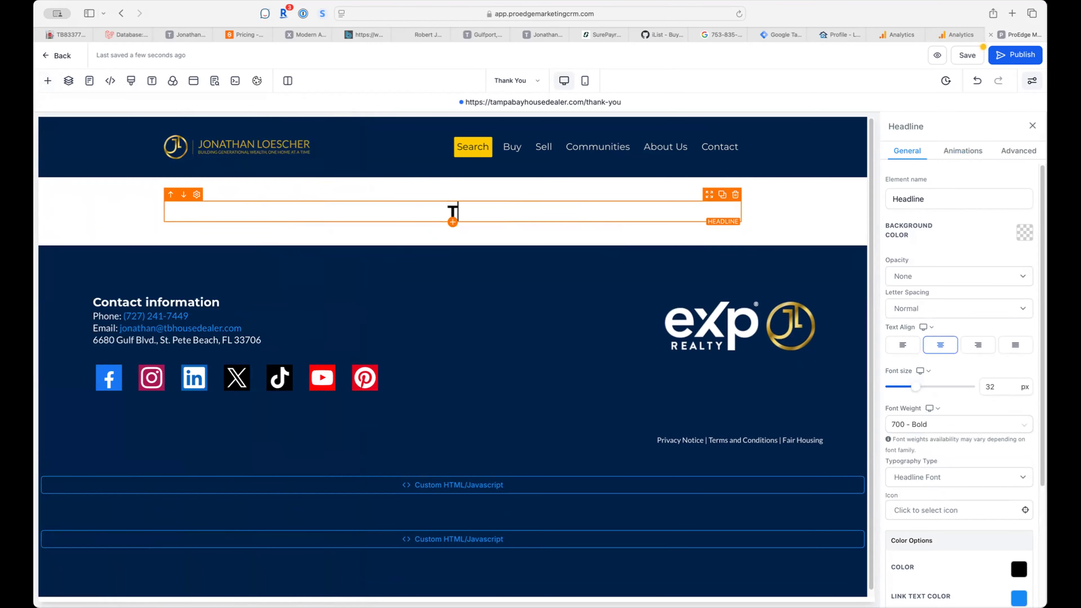
pyautogui.write('hank You')
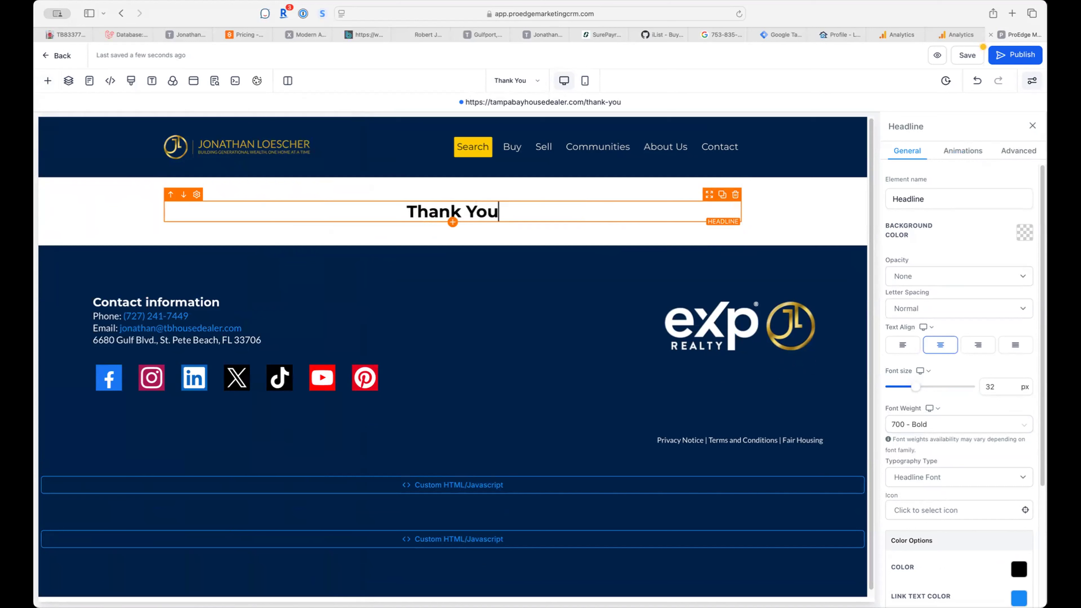
# Step: Set the font of the Thank You headline to Lato
pyautogui.tripleClick(487, 206)
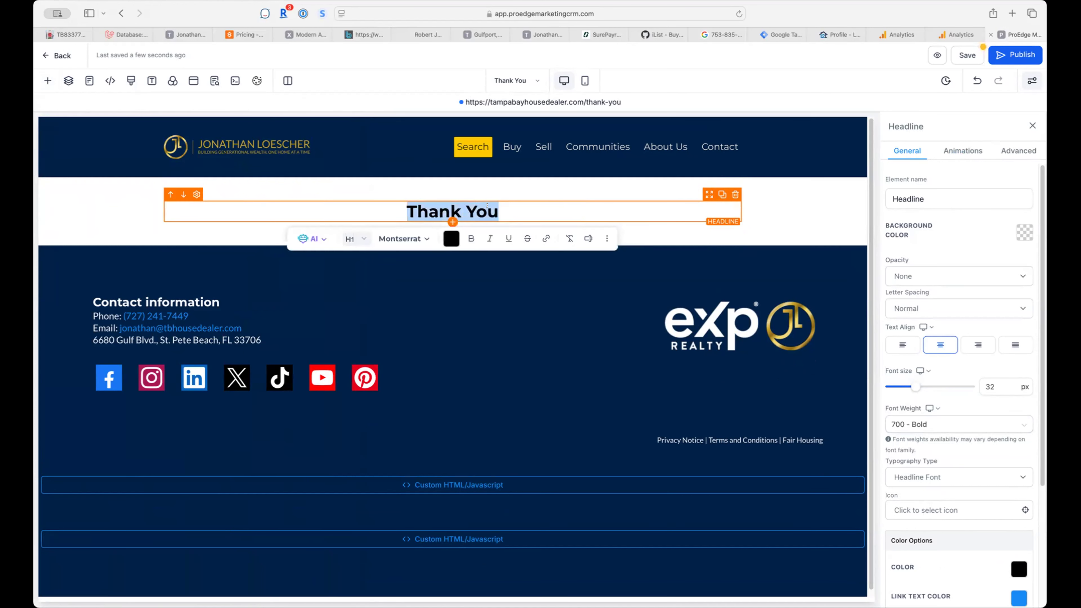
pyautogui.click(412, 238)
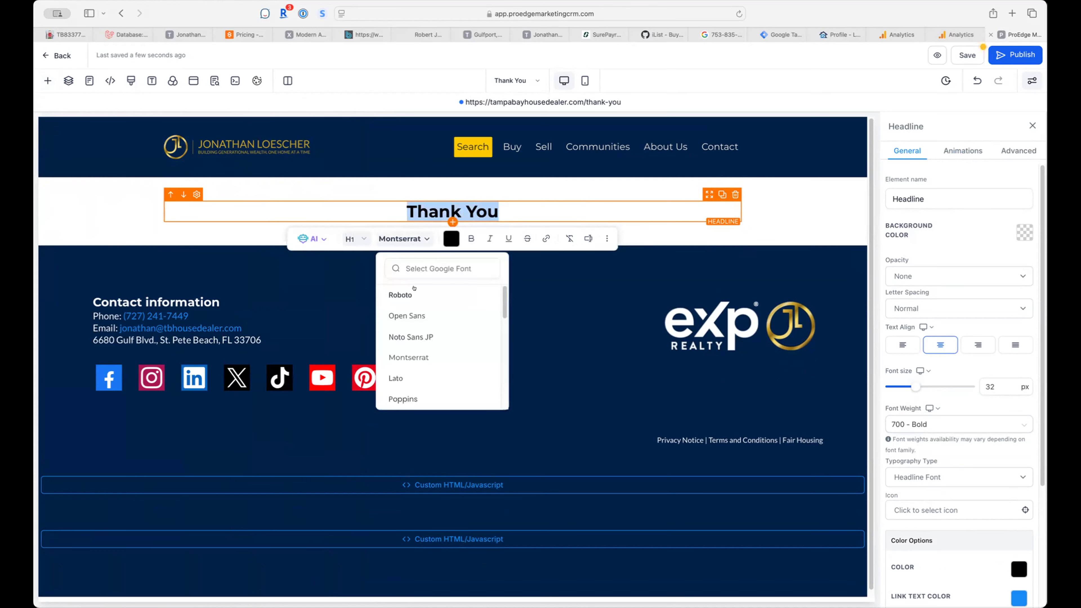
pyautogui.scroll(3, 432, 382)
pyautogui.click(430, 379)
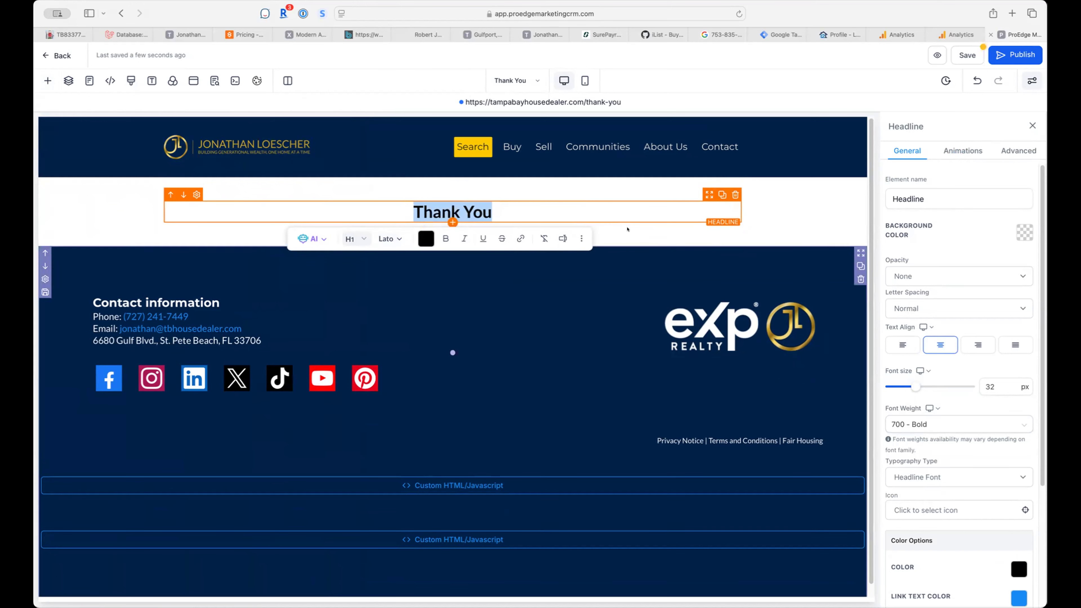
pyautogui.click(779, 182)
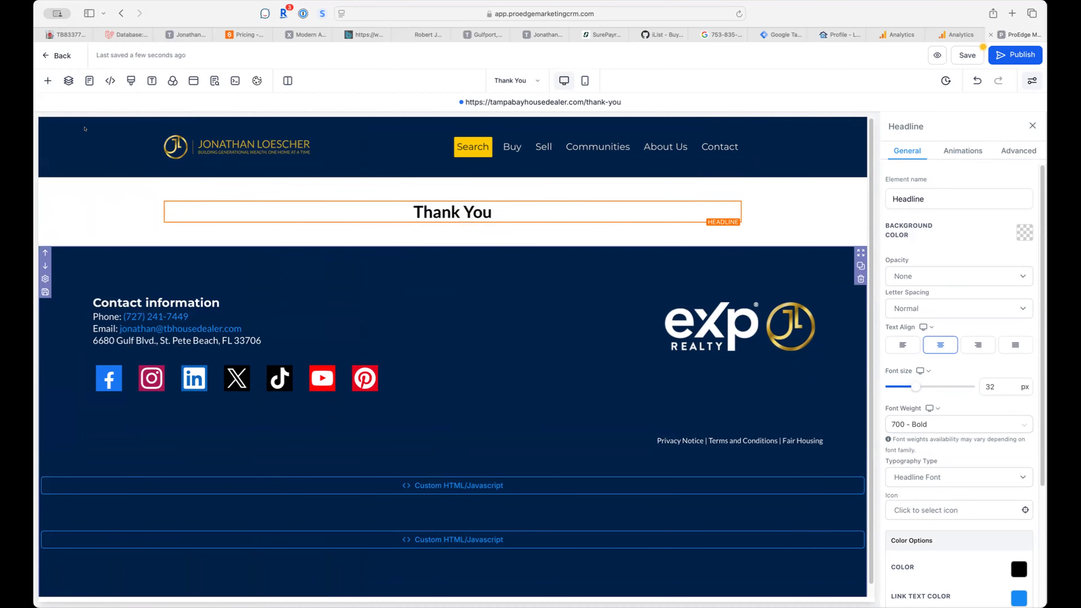
# Step: Check the available elements and global sections, and delete the section containing the Thank You headline
pyautogui.click(40, 80)
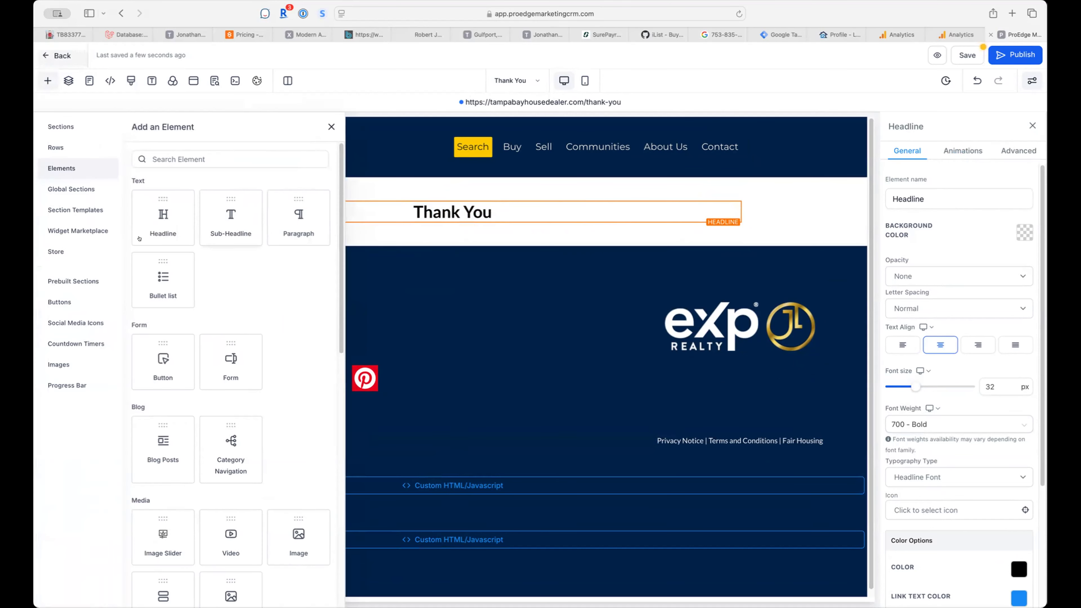
pyautogui.click(58, 189)
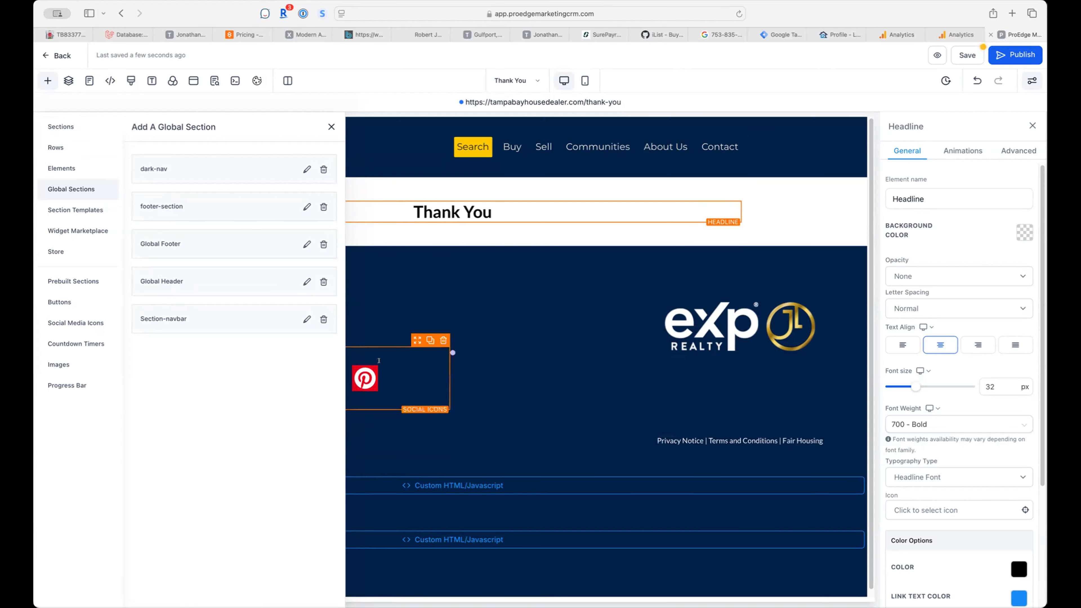
pyautogui.click(331, 127)
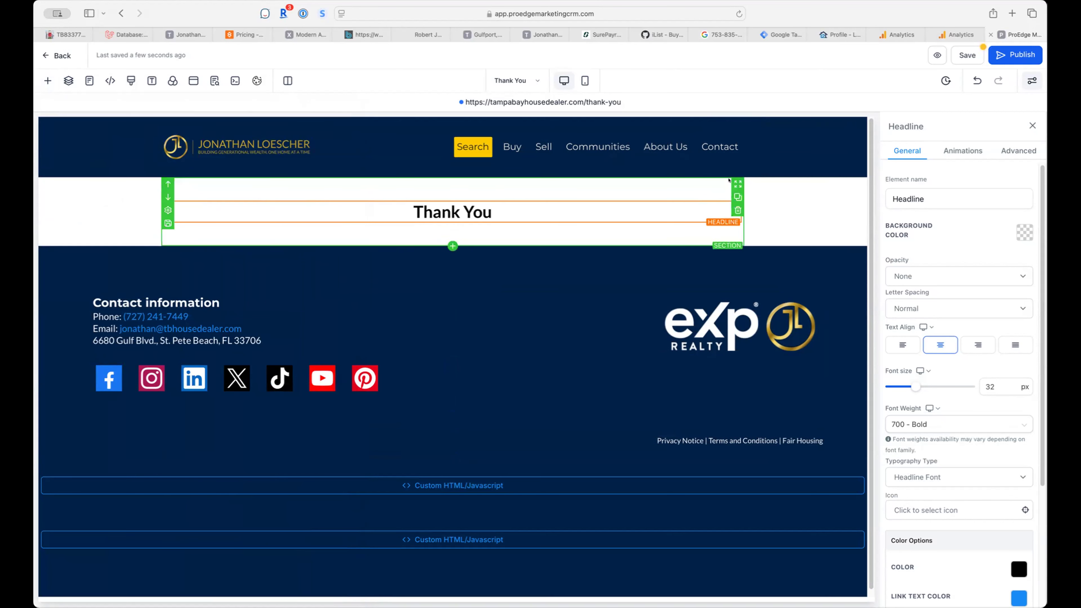
pyautogui.click(738, 210)
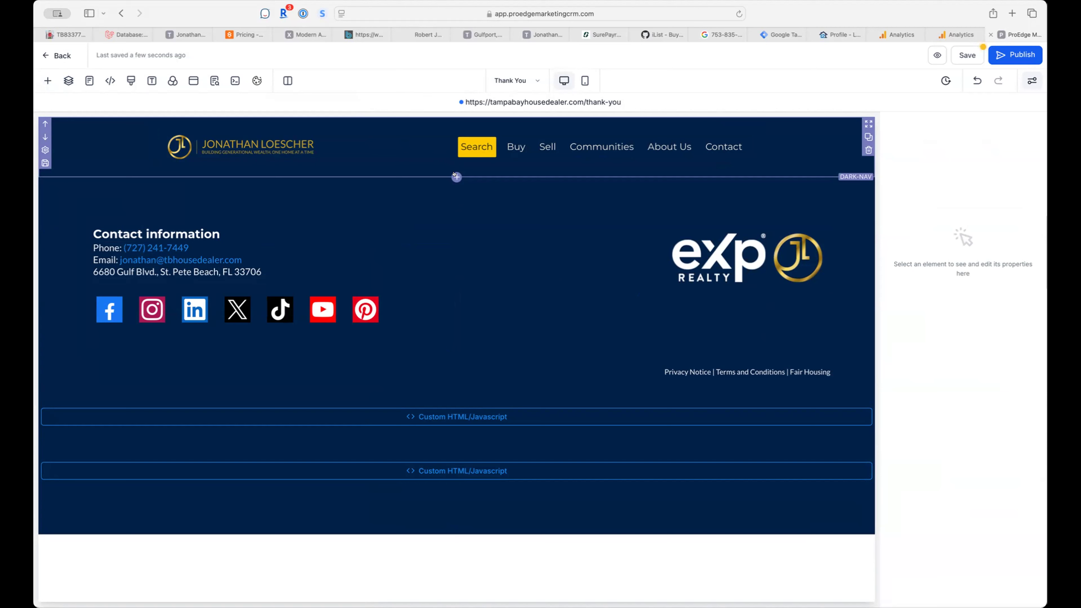
# Step: Insert an empty Wide section between the navigation and the footer
pyautogui.click(456, 176)
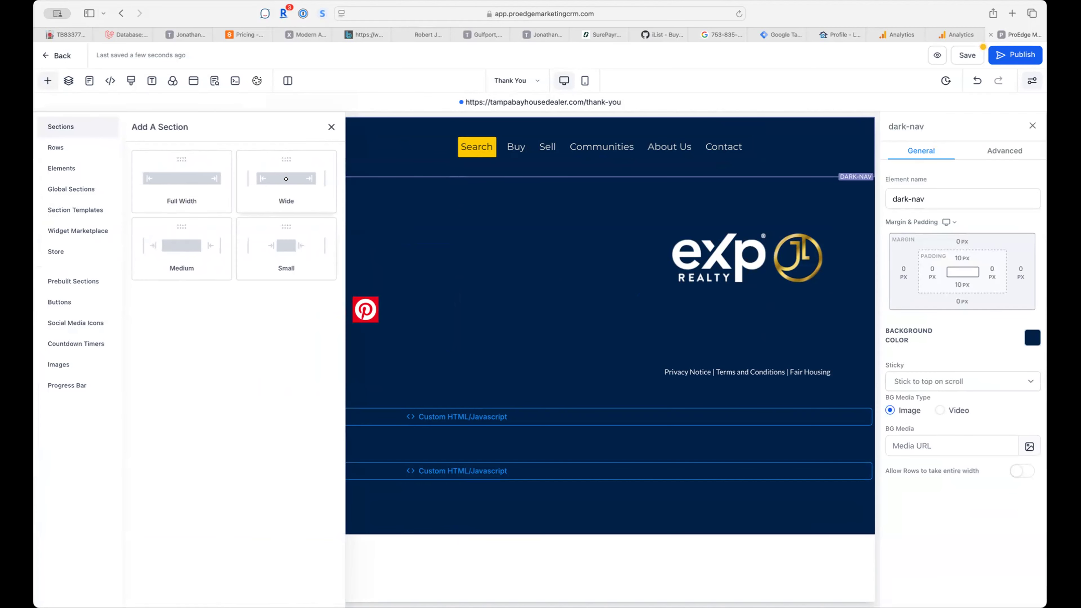
pyautogui.moveTo(286, 179); pyautogui.dragTo(451, 213)
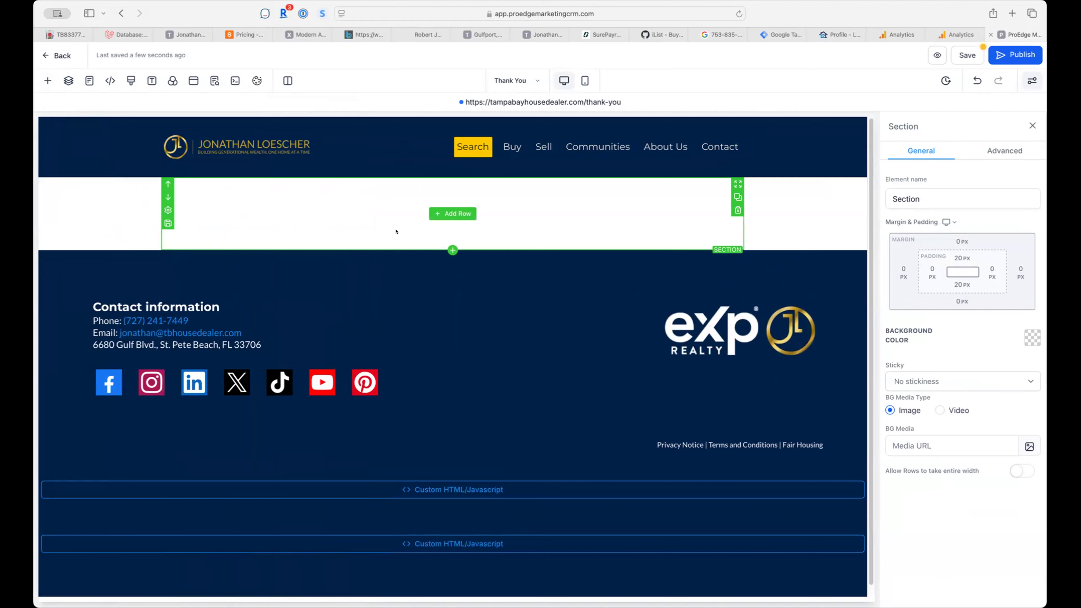
# Step: Add a one-column row to the empty section and check the elements available for its column
pyautogui.click(452, 213)
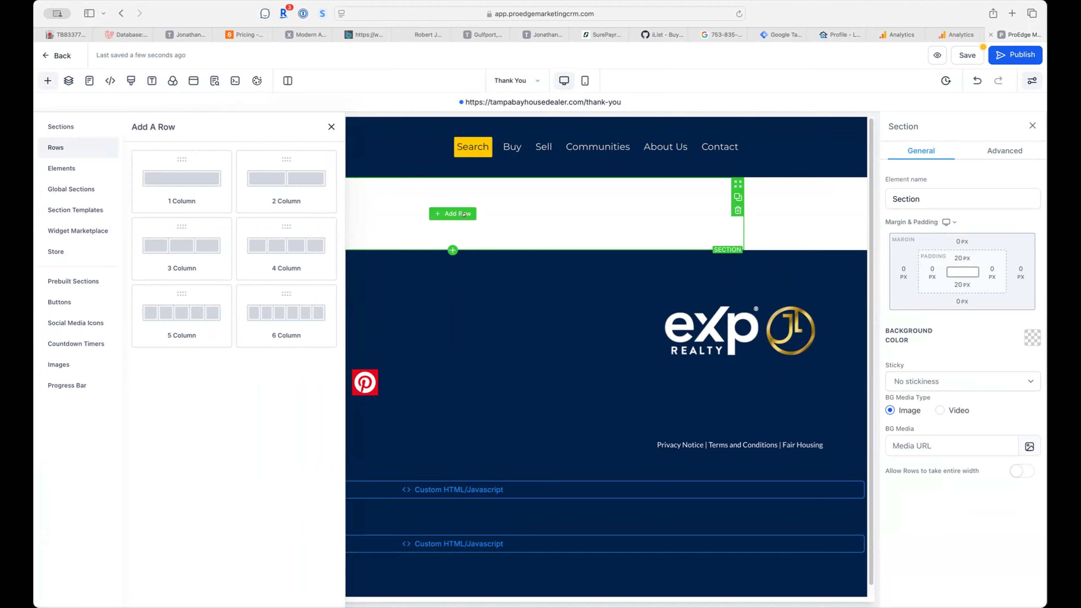
pyautogui.click(178, 179)
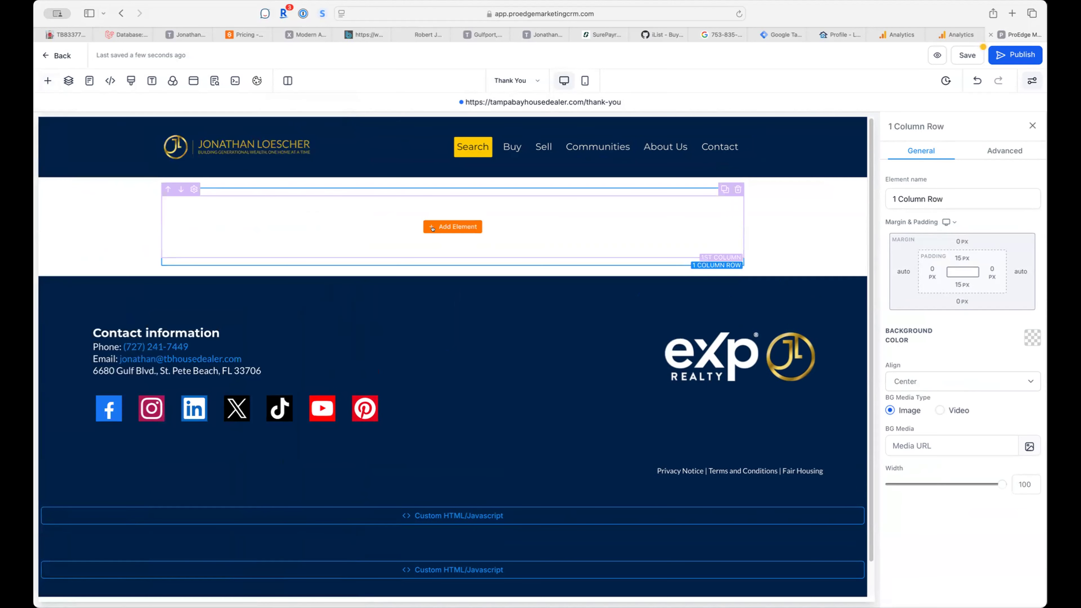
pyautogui.click(447, 226)
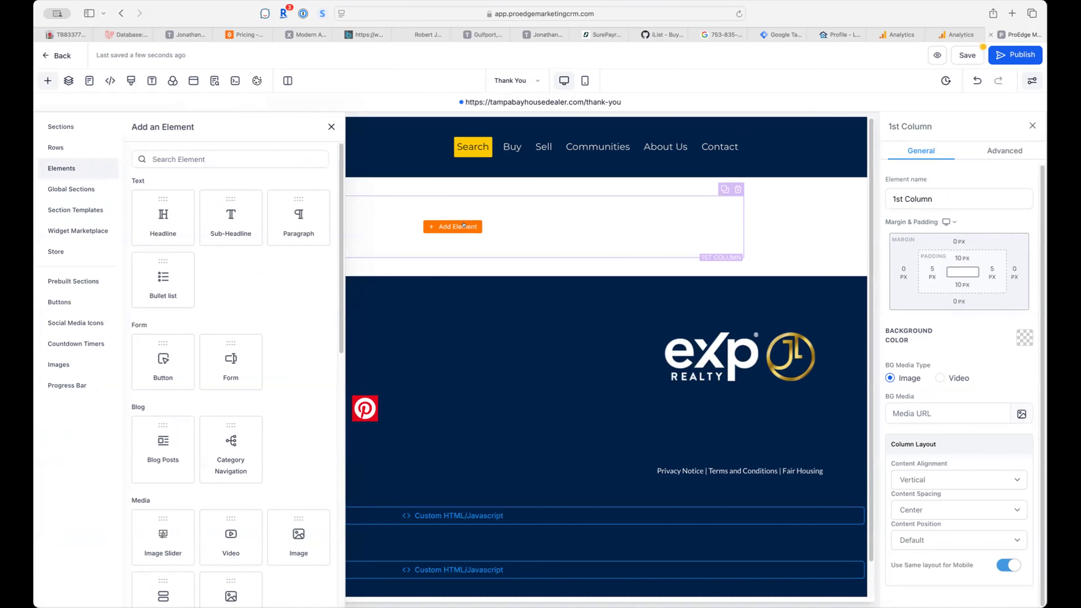
pyautogui.click(331, 126)
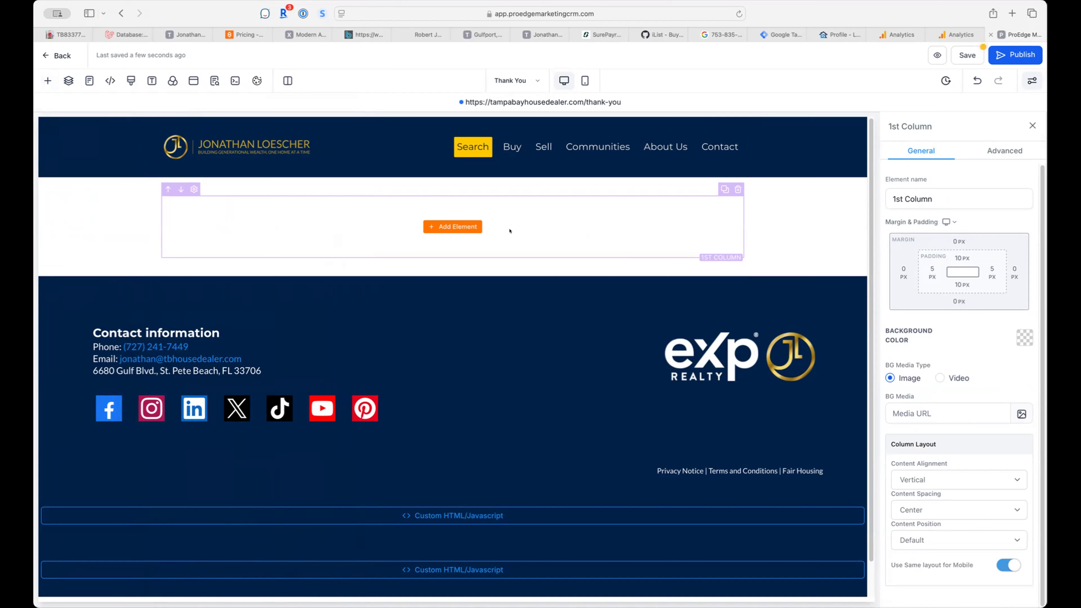
# Step: Delete the one-column row and the empty section between the navigation and the footer
pyautogui.click(738, 189)
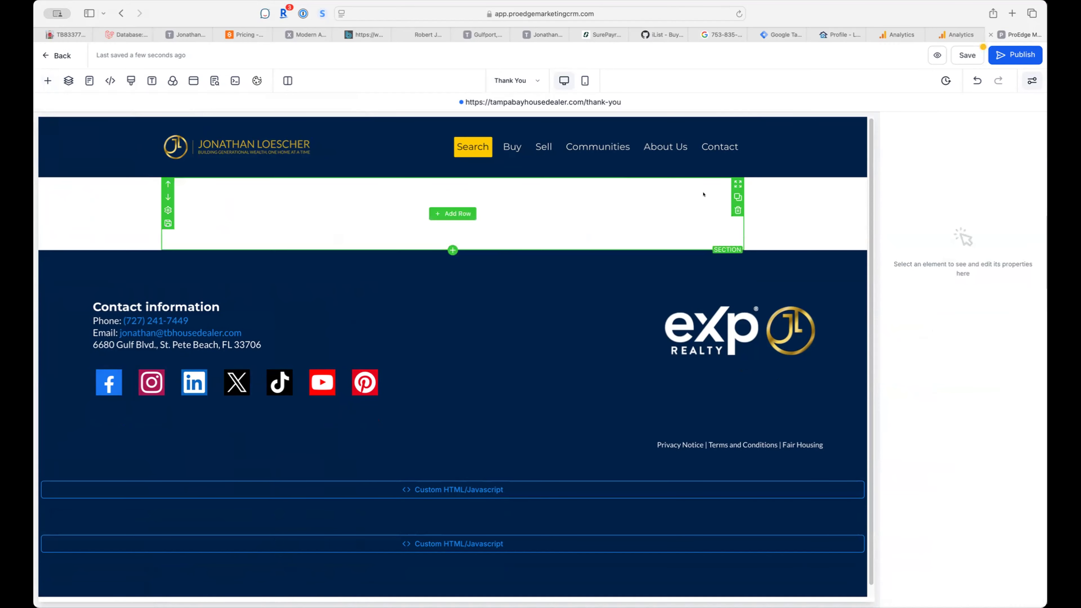
pyautogui.click(738, 210)
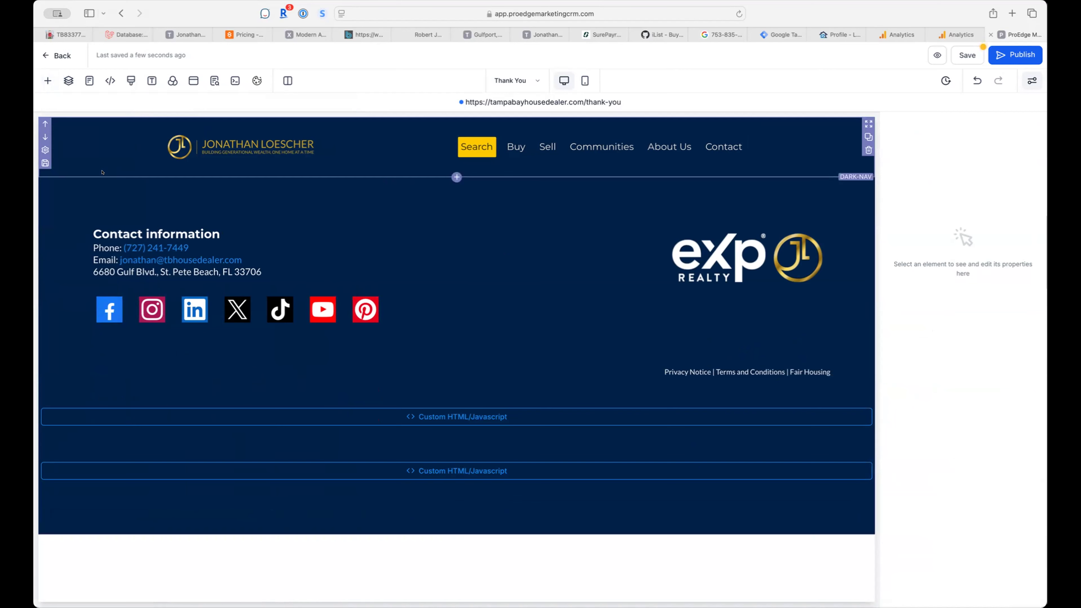
# Step: Try to place the Global Footer section between the dark-nav section and the existing footer
pyautogui.click(456, 177)
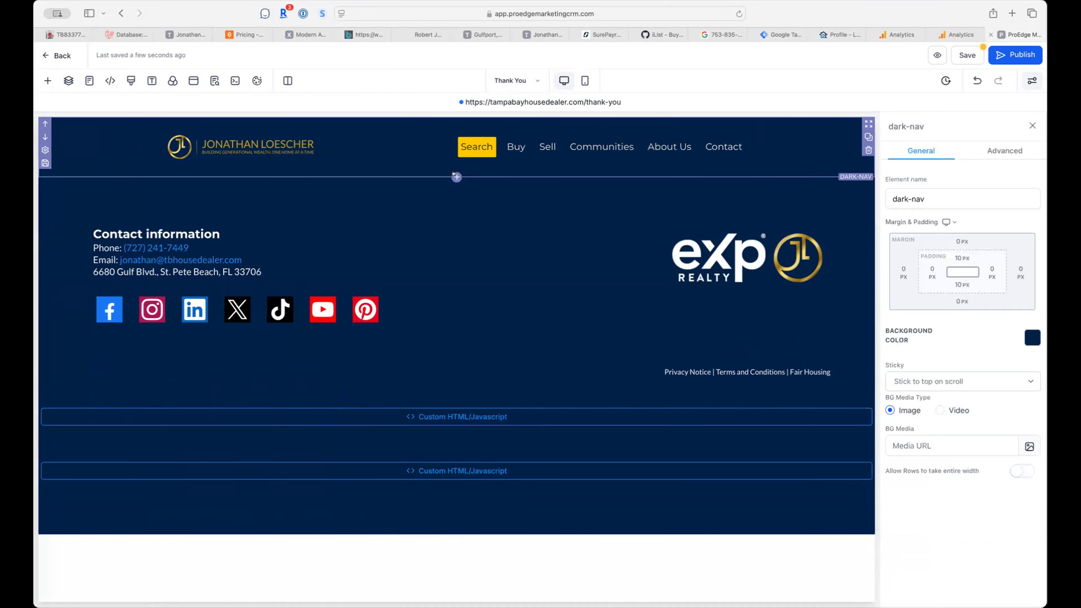
pyautogui.click(64, 189)
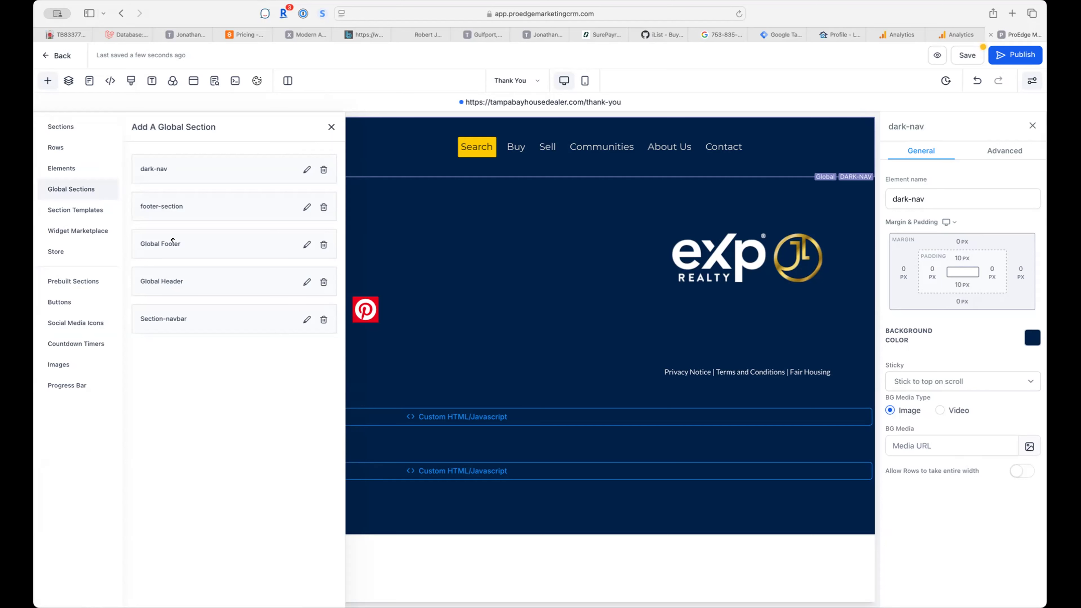
pyautogui.moveTo(172, 241); pyautogui.dragTo(527, 254)
pyautogui.moveTo(363, 223); pyautogui.dragTo(468, 205)
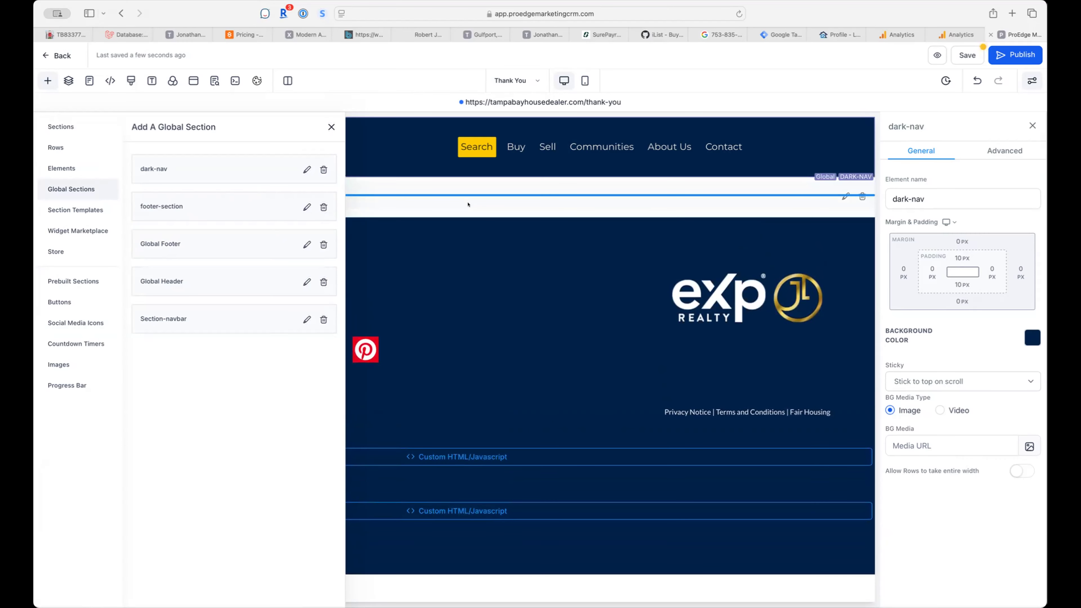
pyautogui.moveTo(468, 204); pyautogui.dragTo(178, 252)
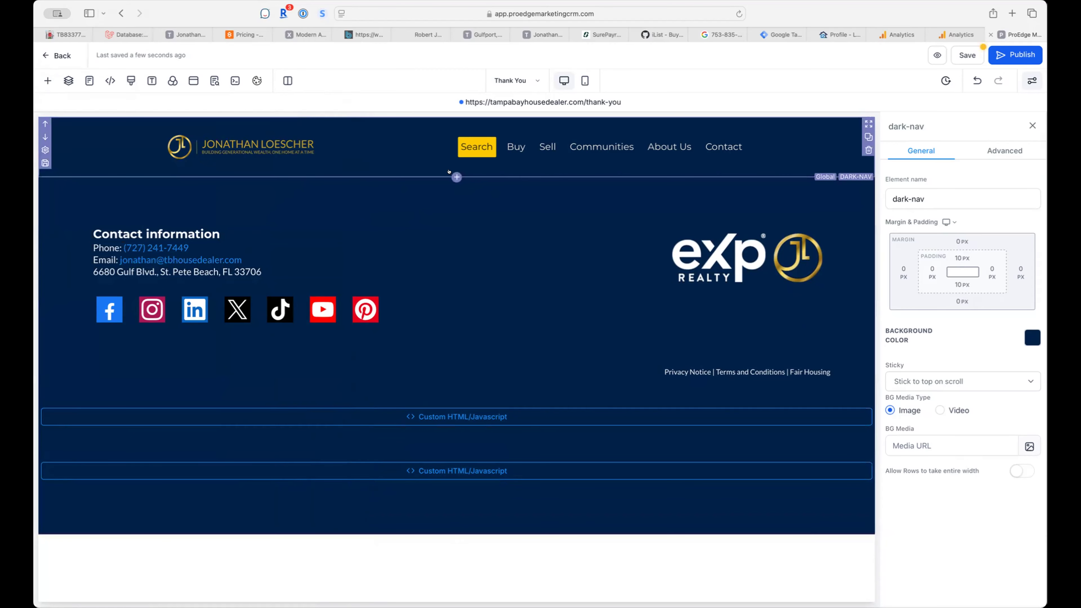
pyautogui.click(456, 176)
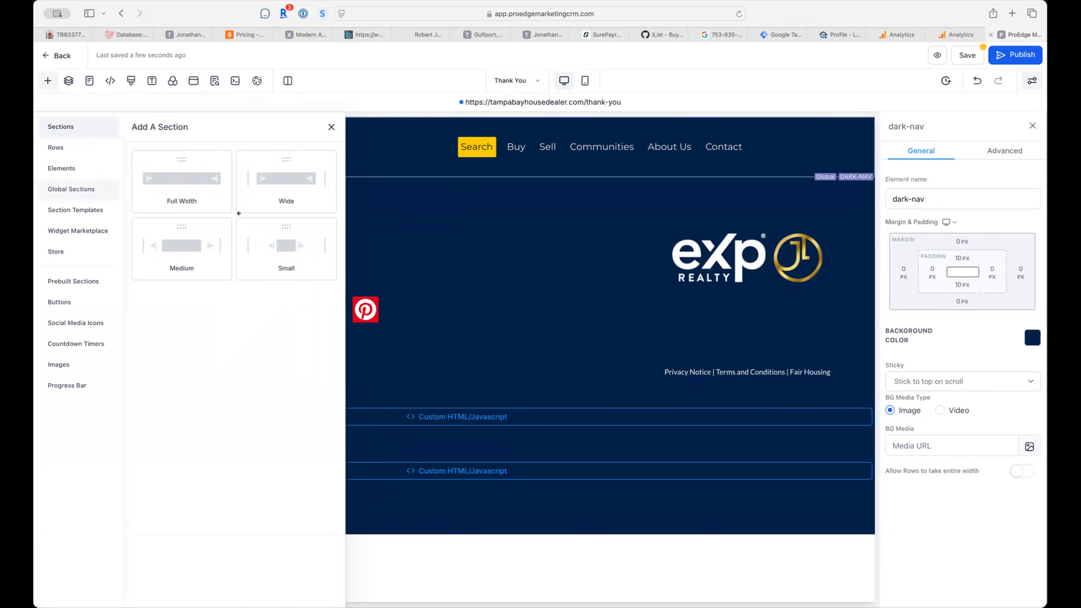
pyautogui.click(71, 189)
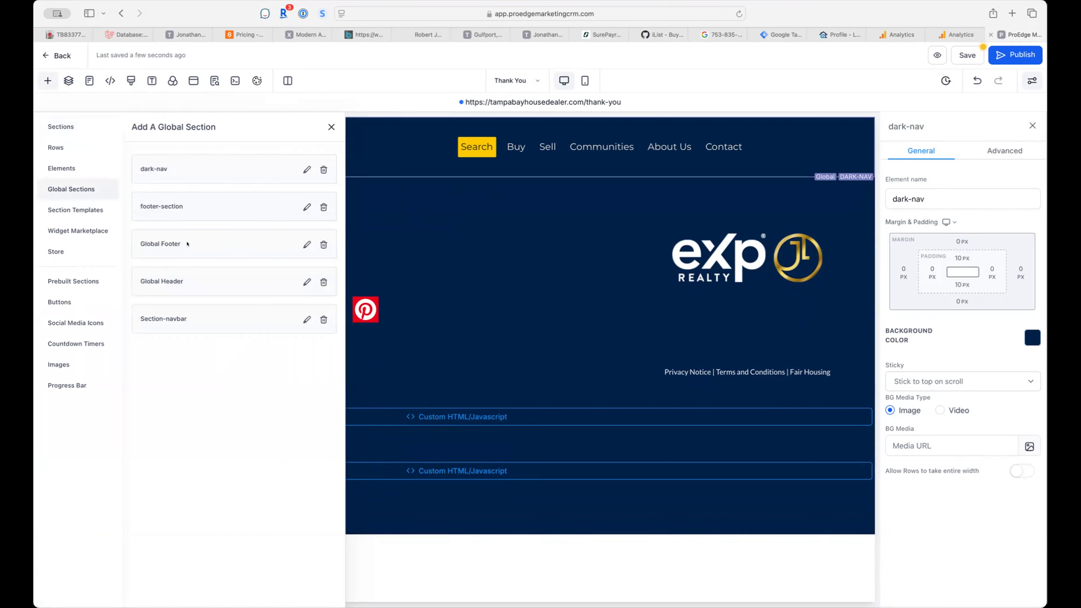
pyautogui.moveTo(378, 222); pyautogui.dragTo(484, 205)
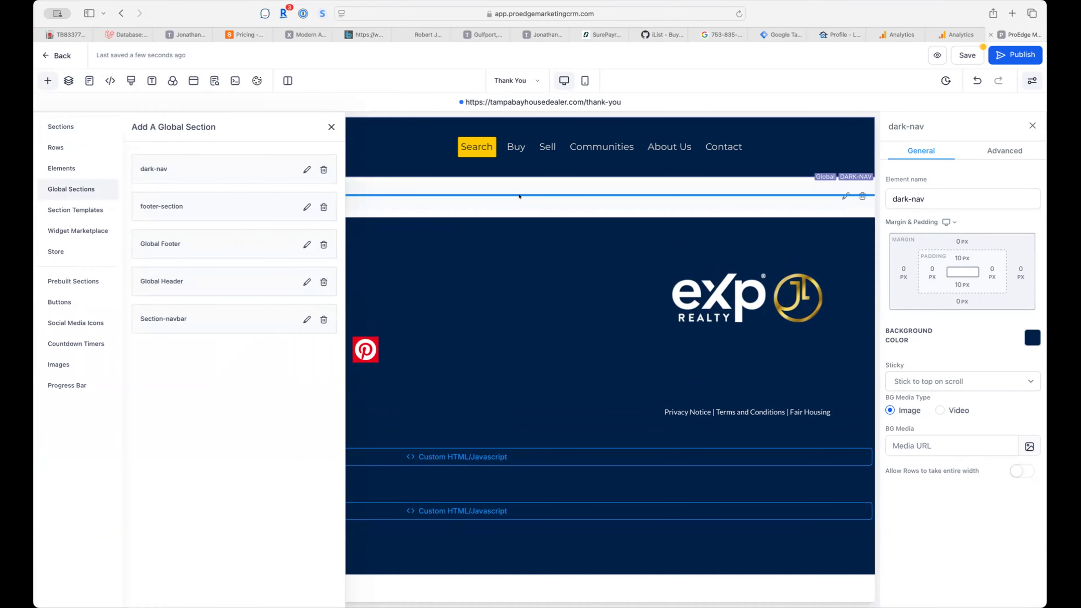
pyautogui.click(331, 127)
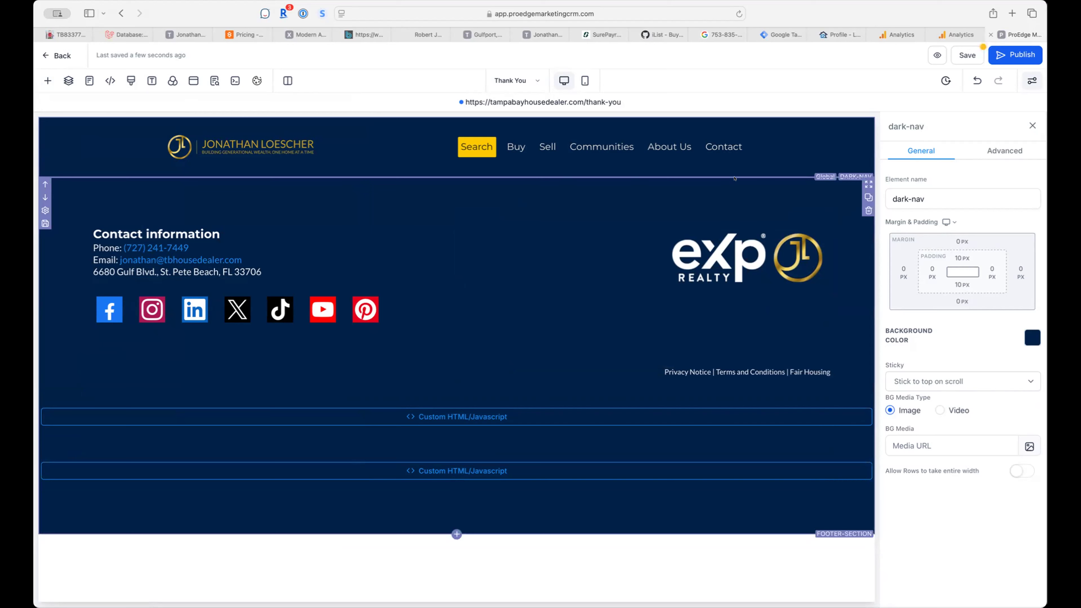
# Step: Delete the footer section below the dark-nav section
pyautogui.click(868, 210)
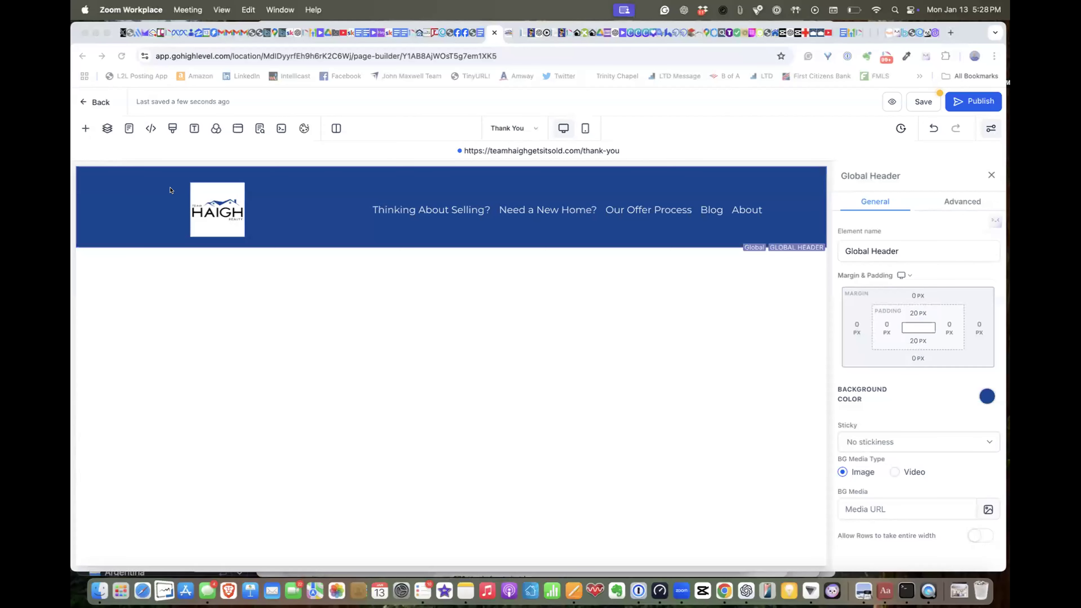
# Step: On the teamhaighgetsitsold.com/thank-you page, insert the Global Footer section directly below the Global Header
pyautogui.click(170, 190)
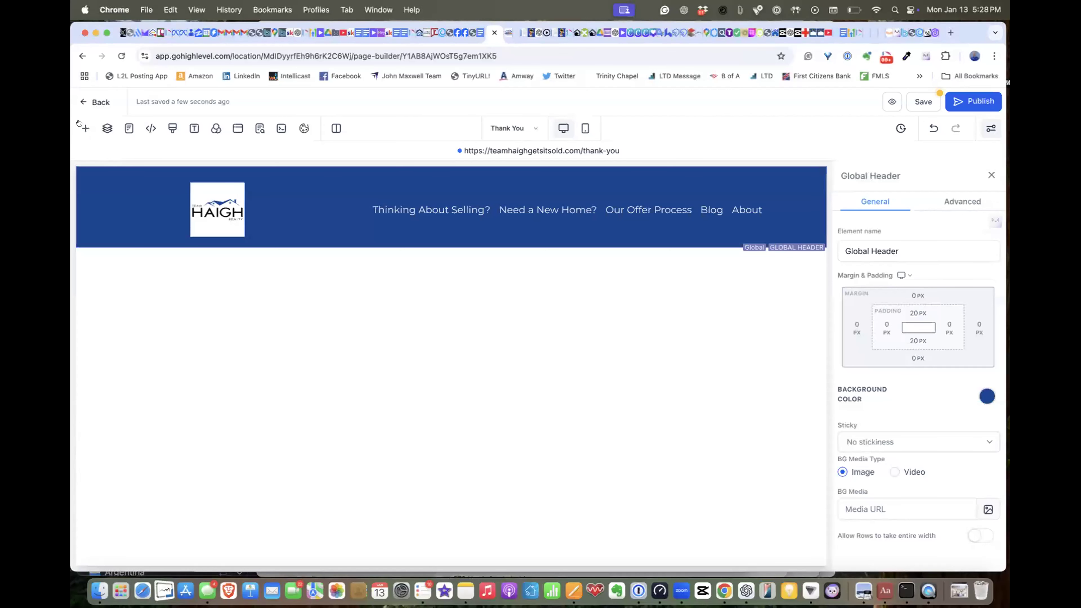
pyautogui.click(85, 128)
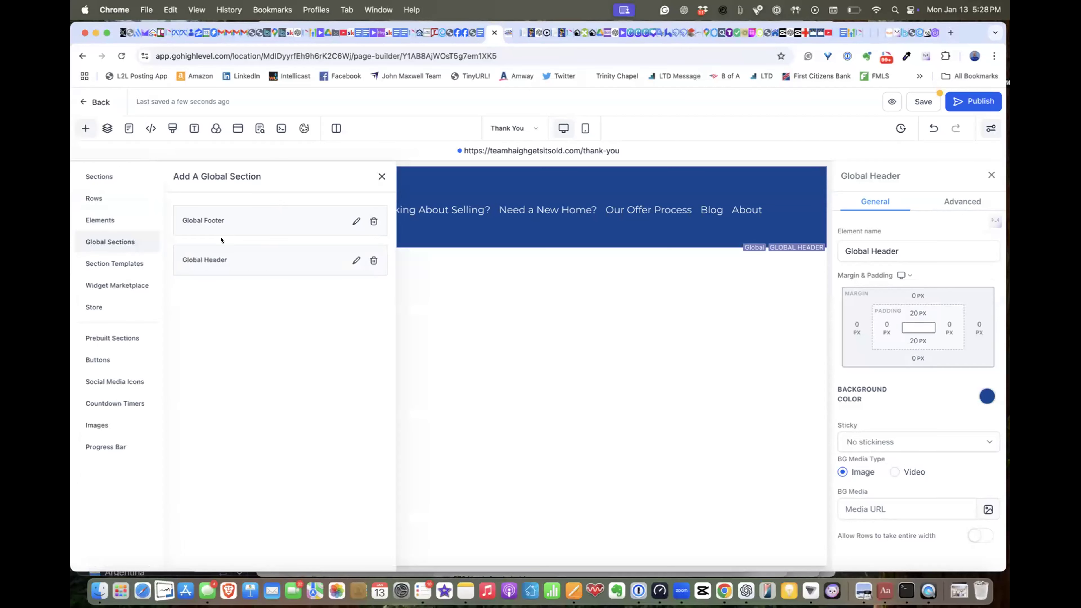
pyautogui.moveTo(216, 213); pyautogui.dragTo(484, 268)
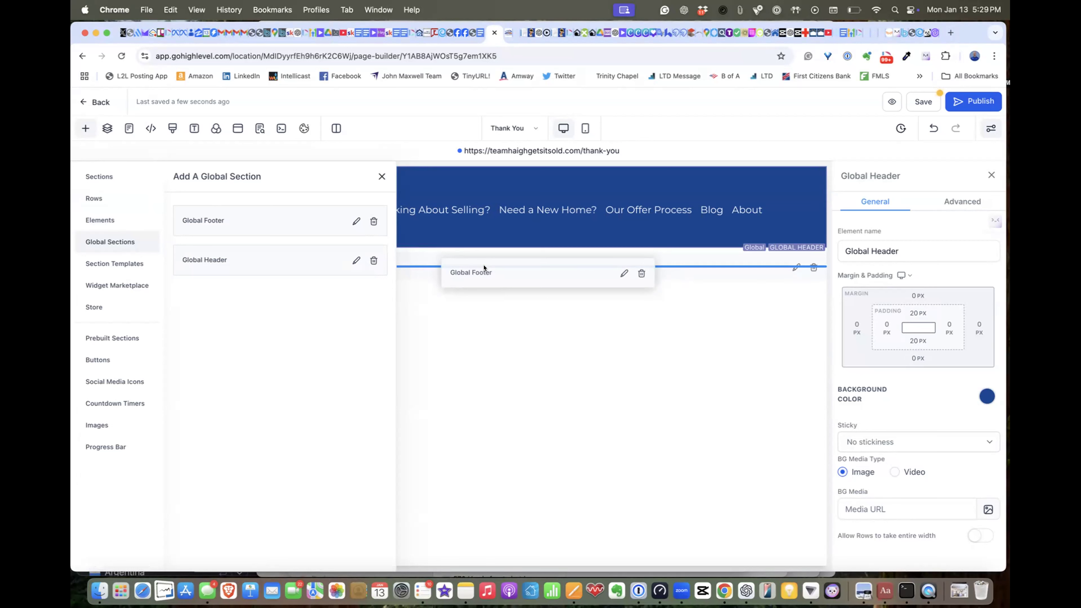
pyautogui.moveTo(484, 268); pyautogui.dragTo(484, 268)
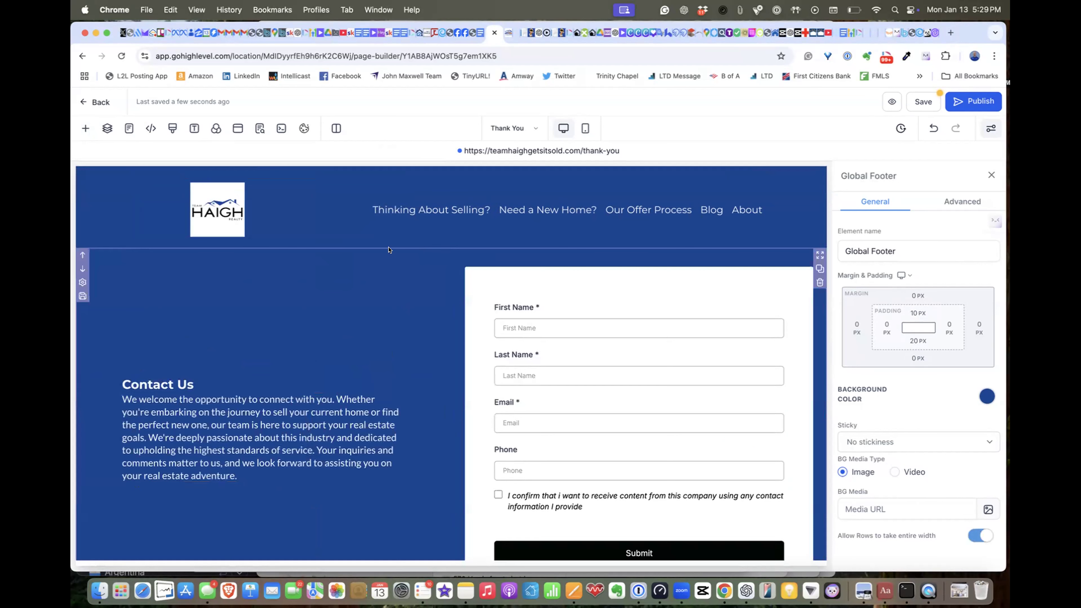
# Step: Insert a Wide section with a one-column row between the Global Header and the Global Footer
pyautogui.click(85, 128)
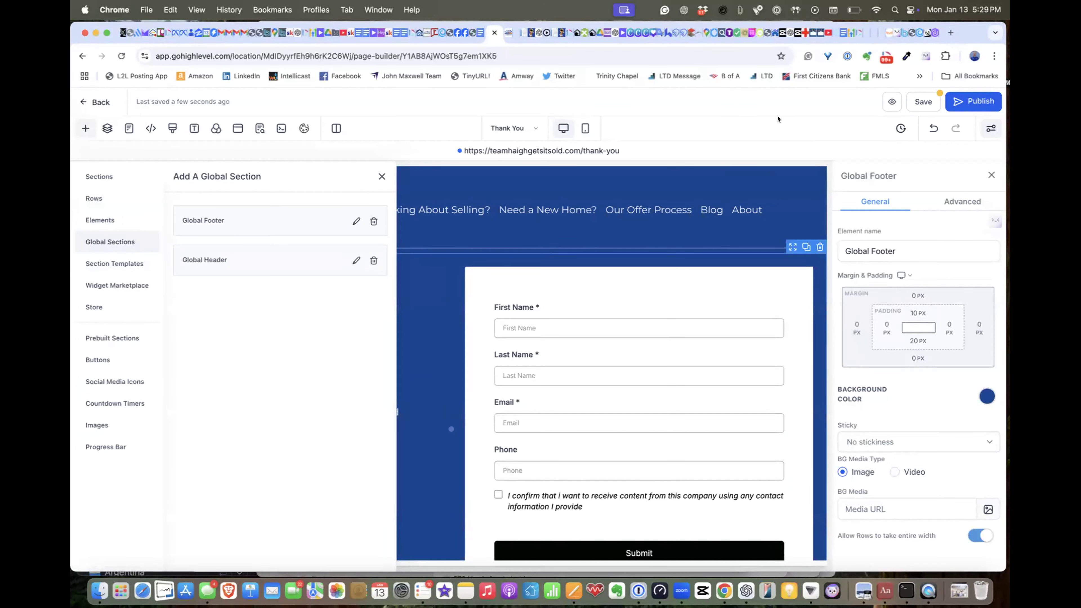
pyautogui.click(382, 176)
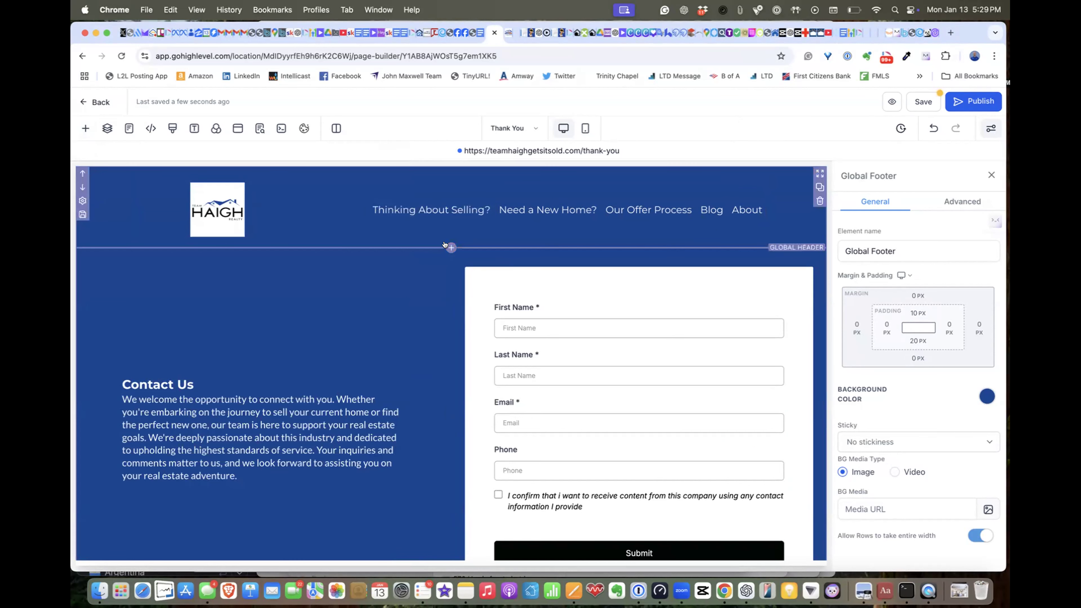
pyautogui.click(451, 246)
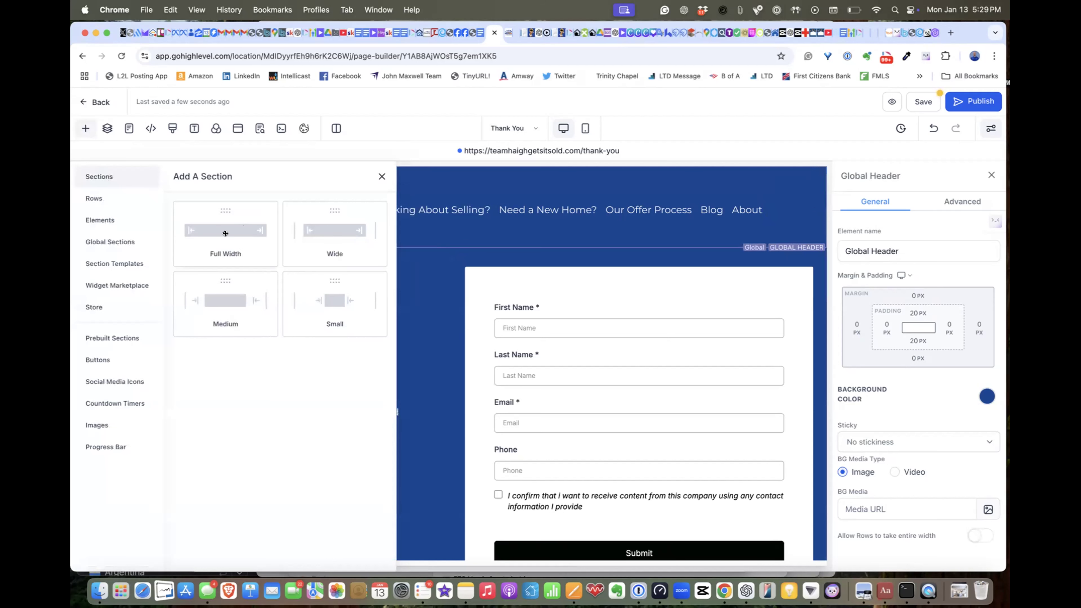
pyautogui.click(334, 238)
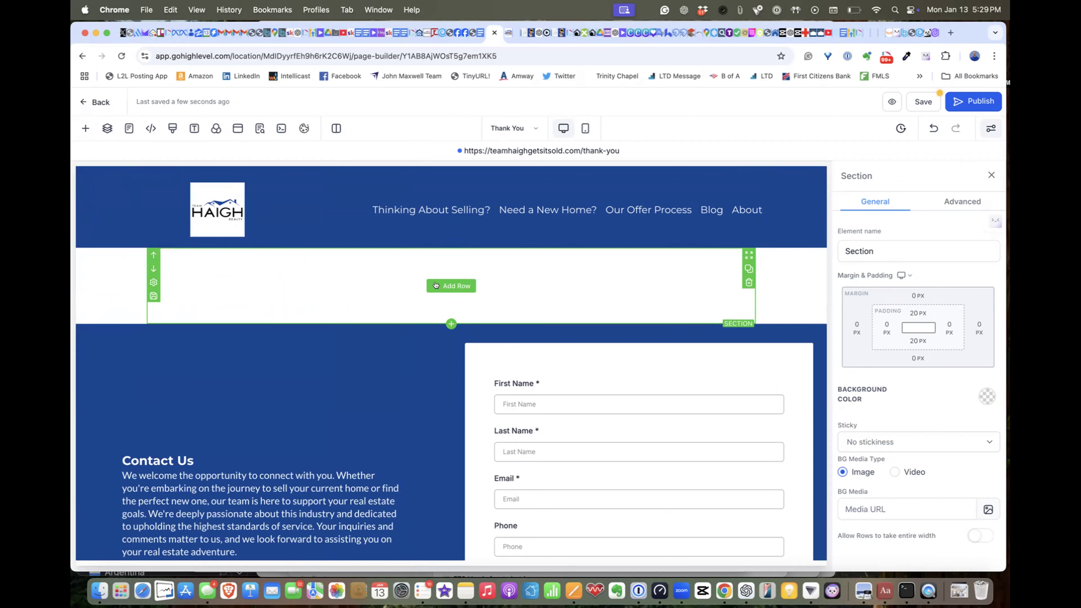
pyautogui.click(435, 285)
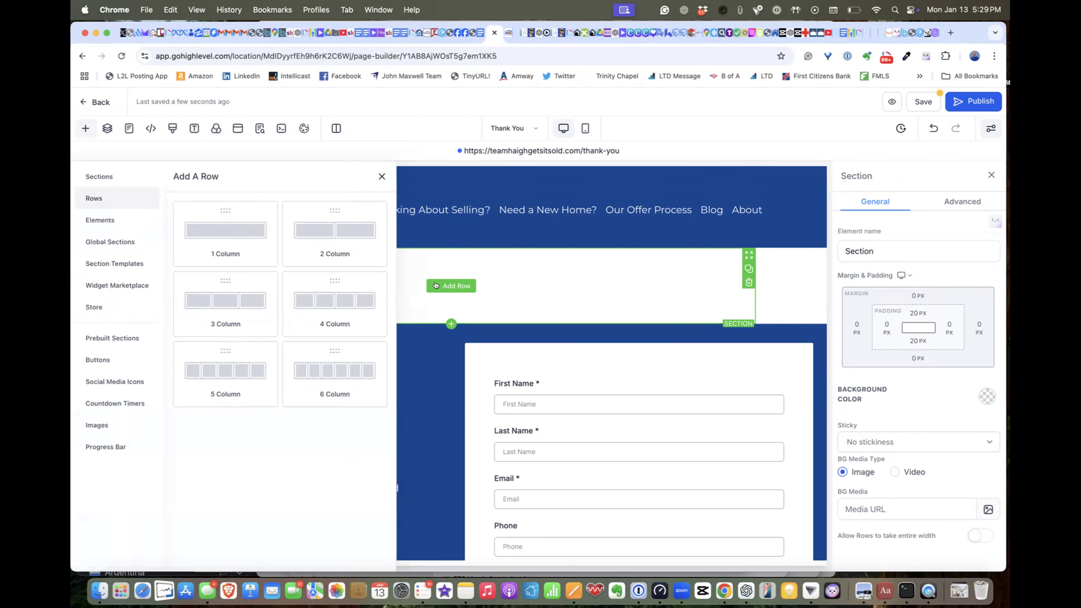
pyautogui.click(225, 234)
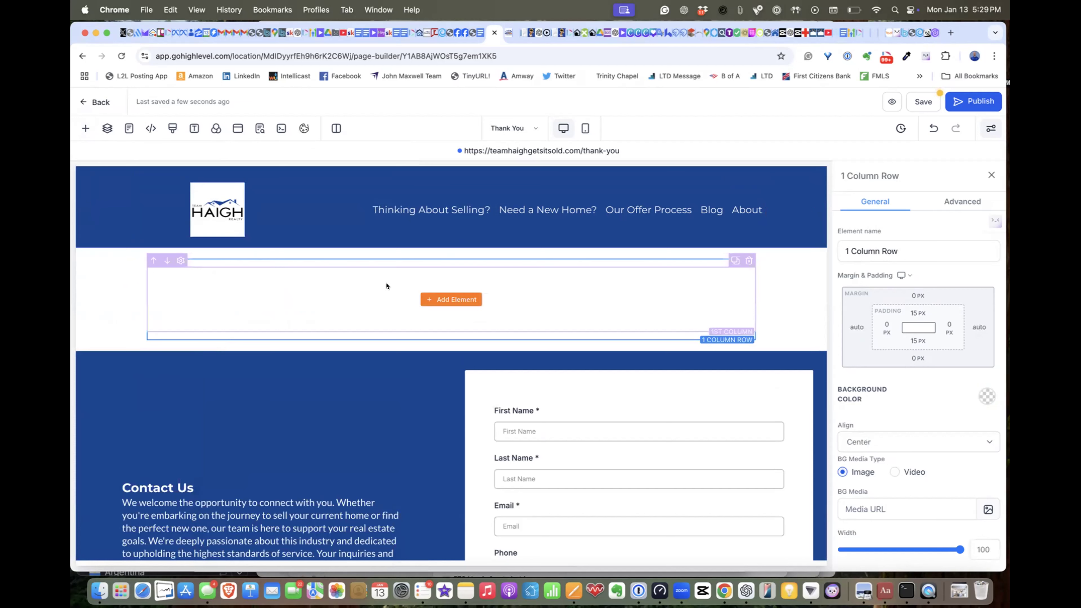
# Step: Add a headline to the new column and replace its text with "Thank You!"
pyautogui.click(452, 298)
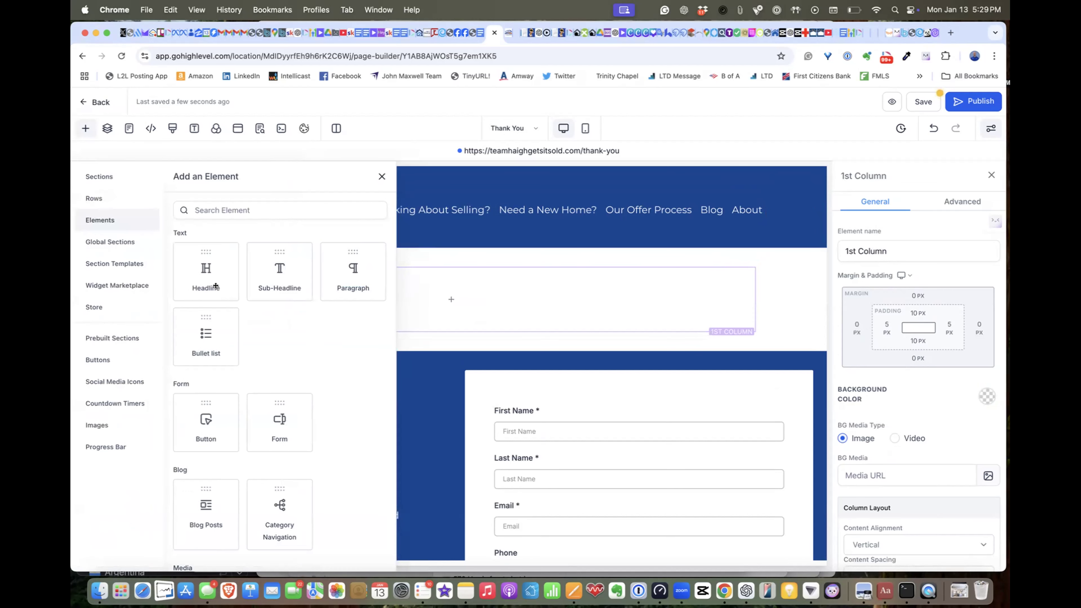
pyautogui.moveTo(207, 283); pyautogui.dragTo(475, 331)
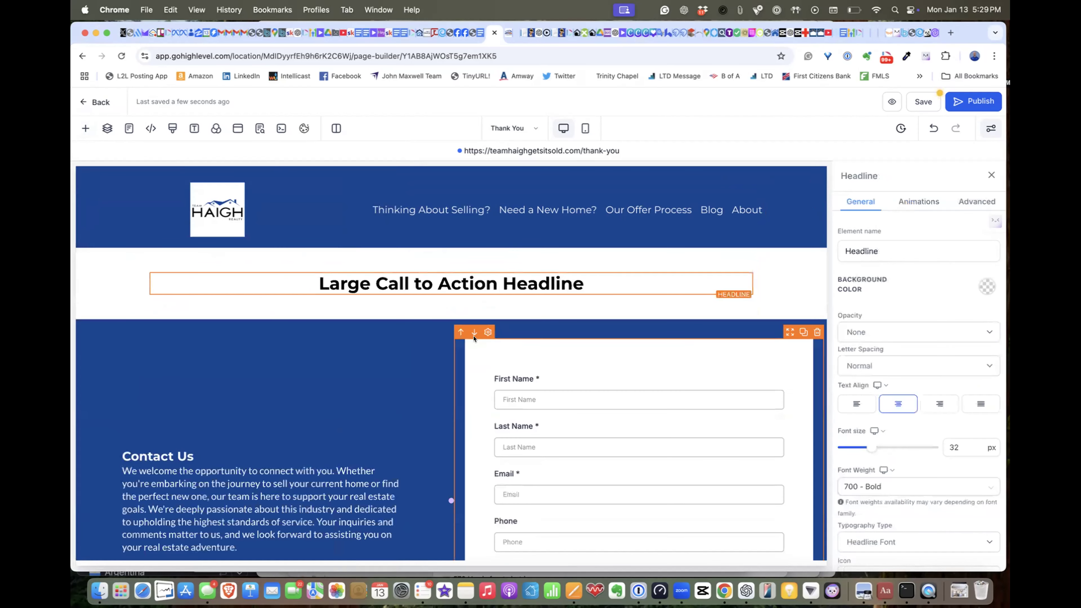
pyautogui.doubleClick(499, 276)
pyautogui.write('Tha')
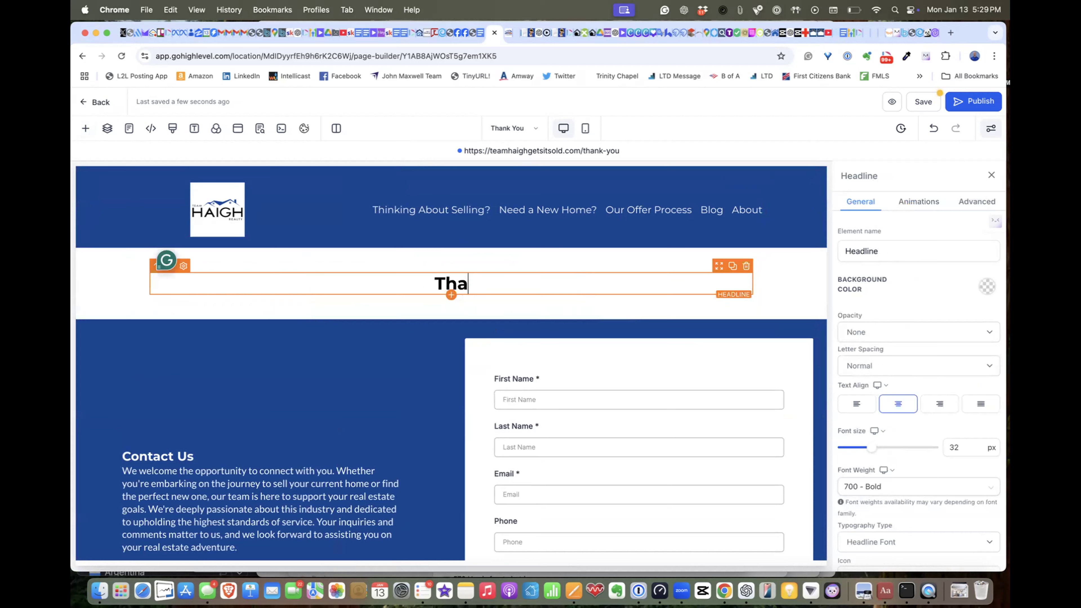
pyautogui.write('nk You!')
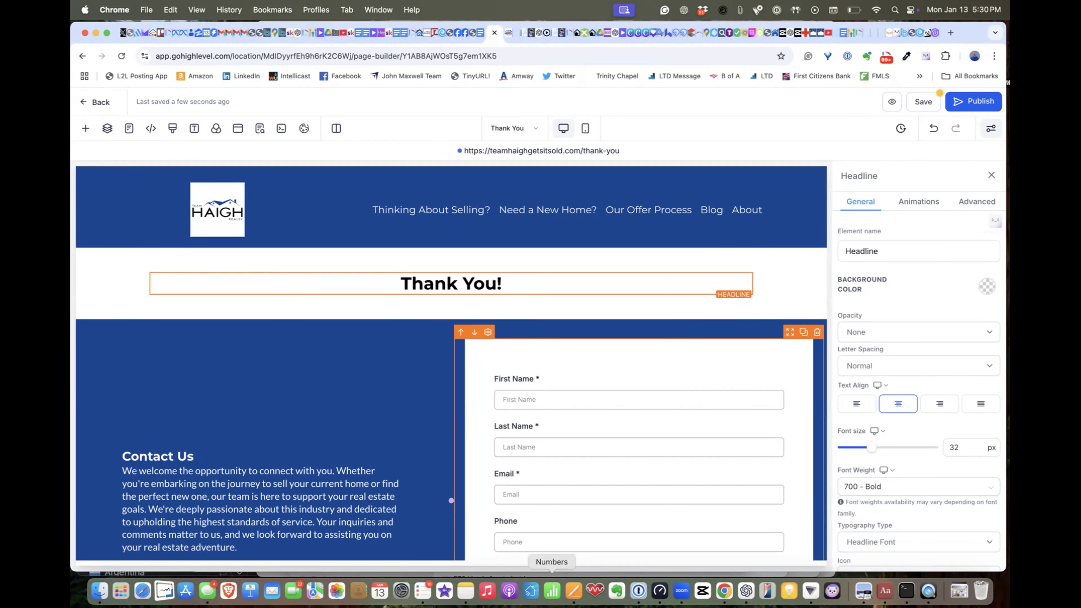
pyautogui.click(675, 590)
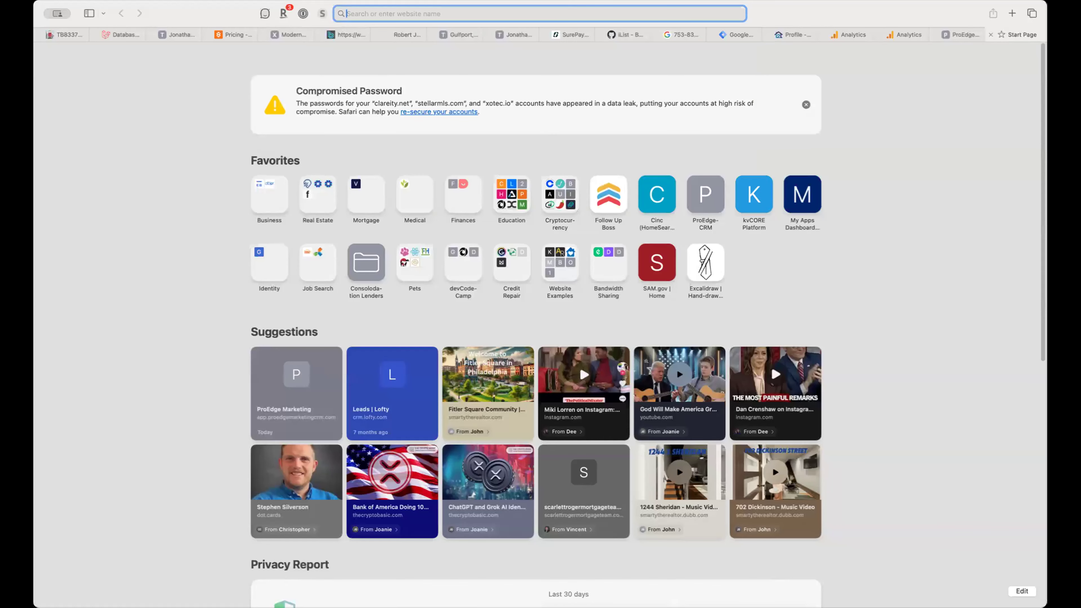
# Step: Open tampabayhousedealer.com in the new tab and look over its home page
pyautogui.write('tampabayhousedealer.com')
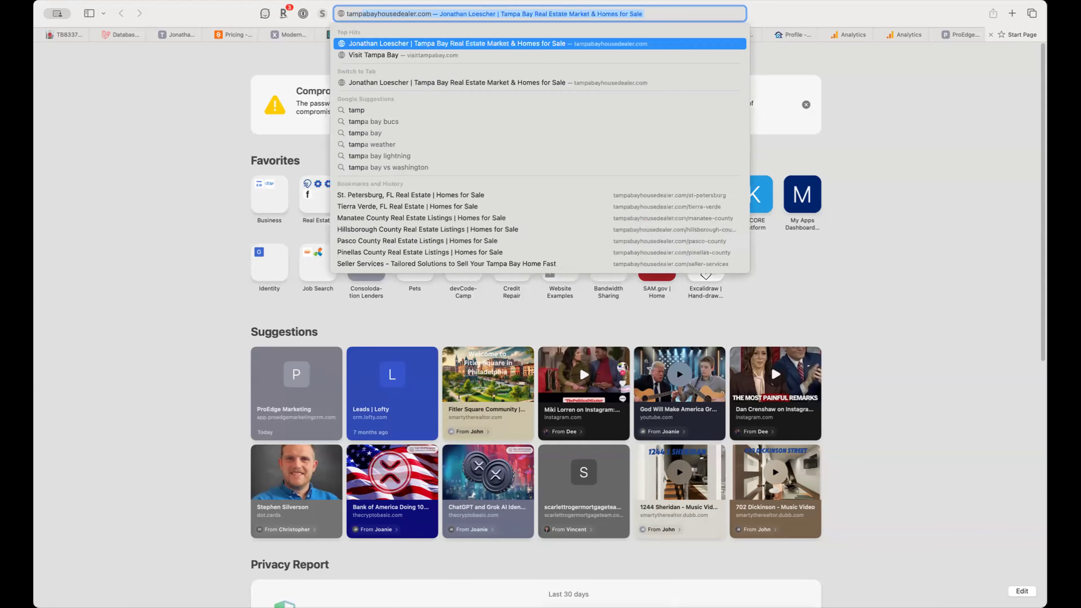
pyautogui.press('Return')
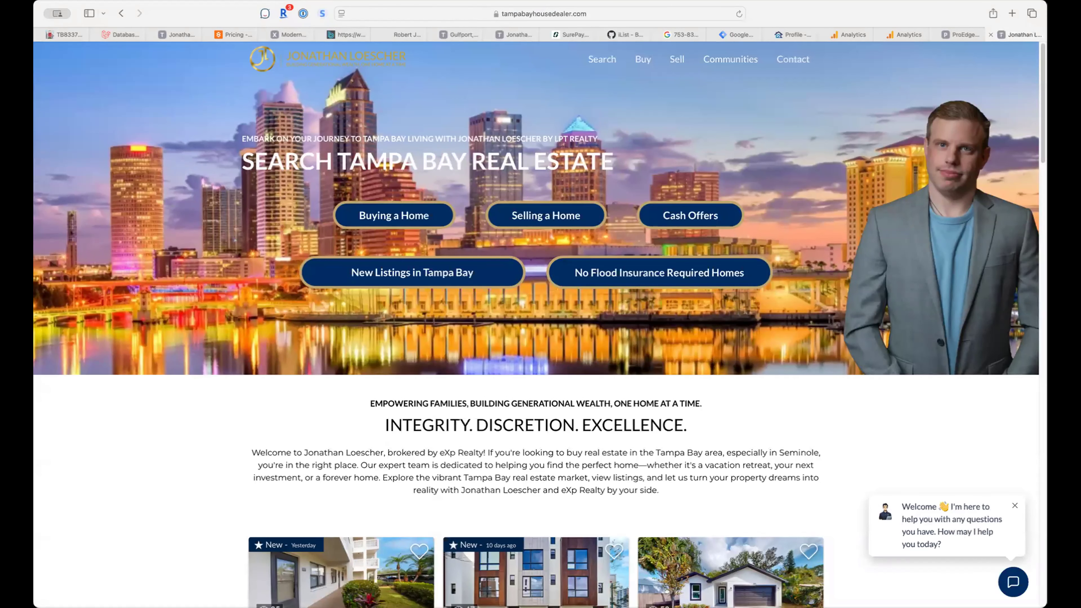
pyautogui.scroll(-20, 679, 321)
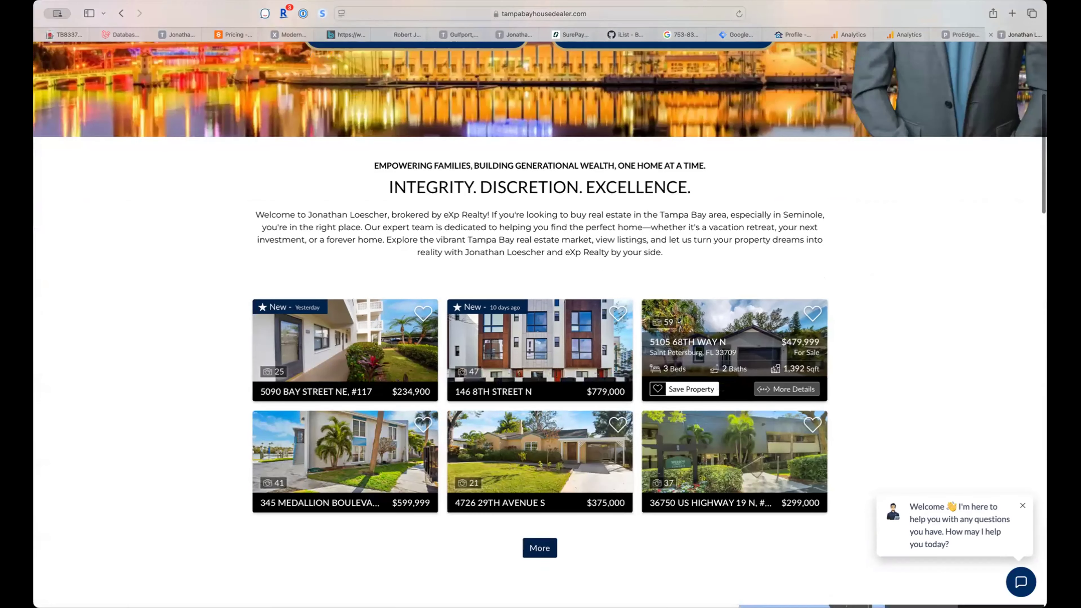
pyautogui.scroll(5, 679, 321)
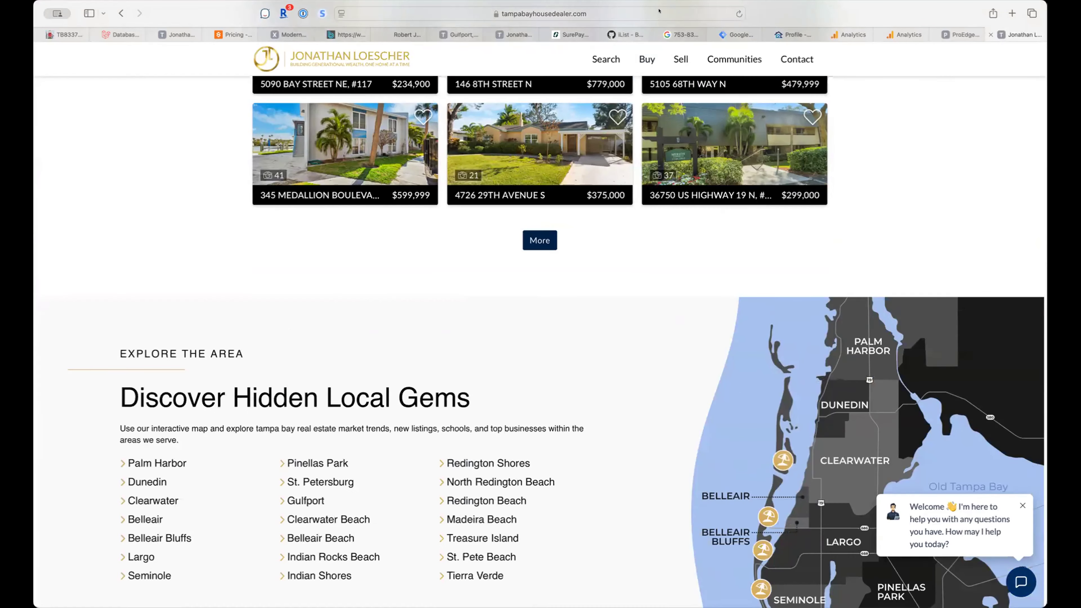
# Step: Open tampabayhousedealer.com/thank-you-phs and look over the existing thank-you page
pyautogui.click(686, 14)
pyautogui.click(686, 11)
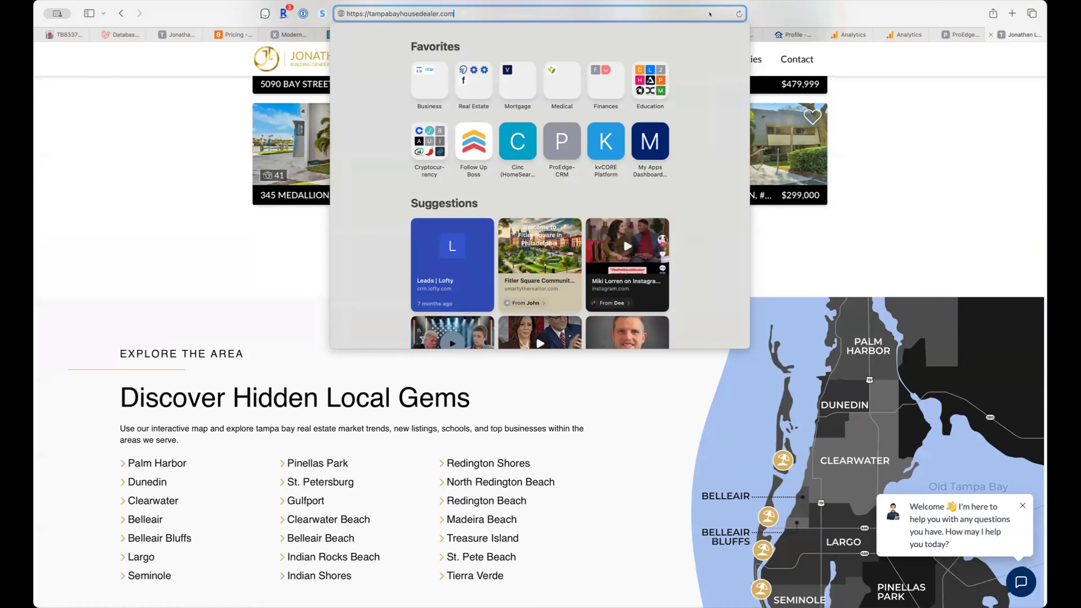
pyautogui.write('/thank-you-phs')
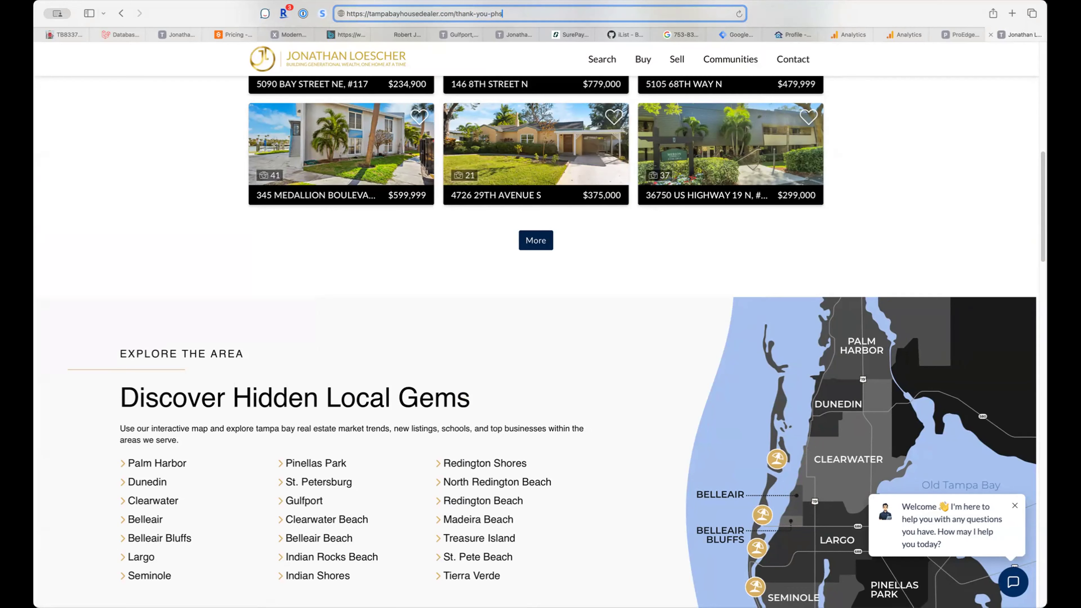
pyautogui.press('Return')
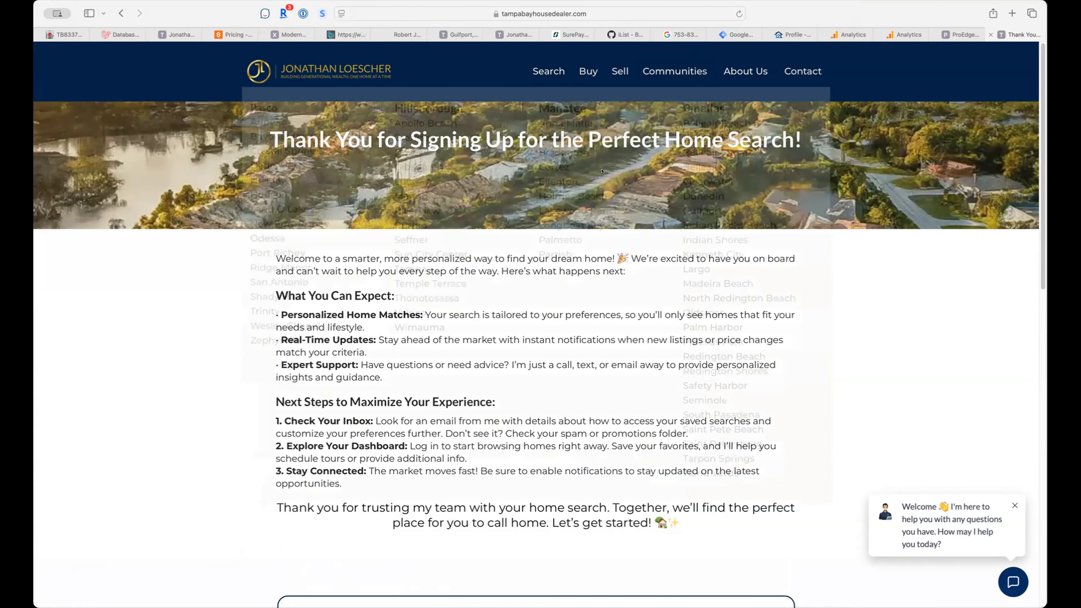
pyautogui.scroll(-5, 654, 289)
pyautogui.scroll(5, 652, 295)
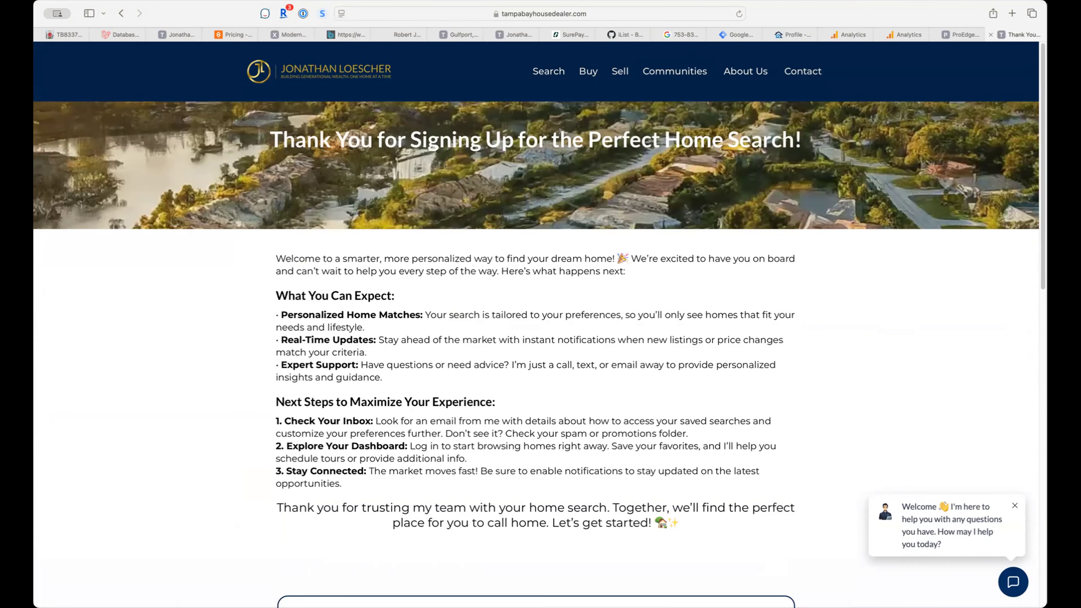
# Step: Examine the page's address, banner headline, expectations and next-steps text, and lower sections as a model for a thank-you page
pyautogui.click(643, 14)
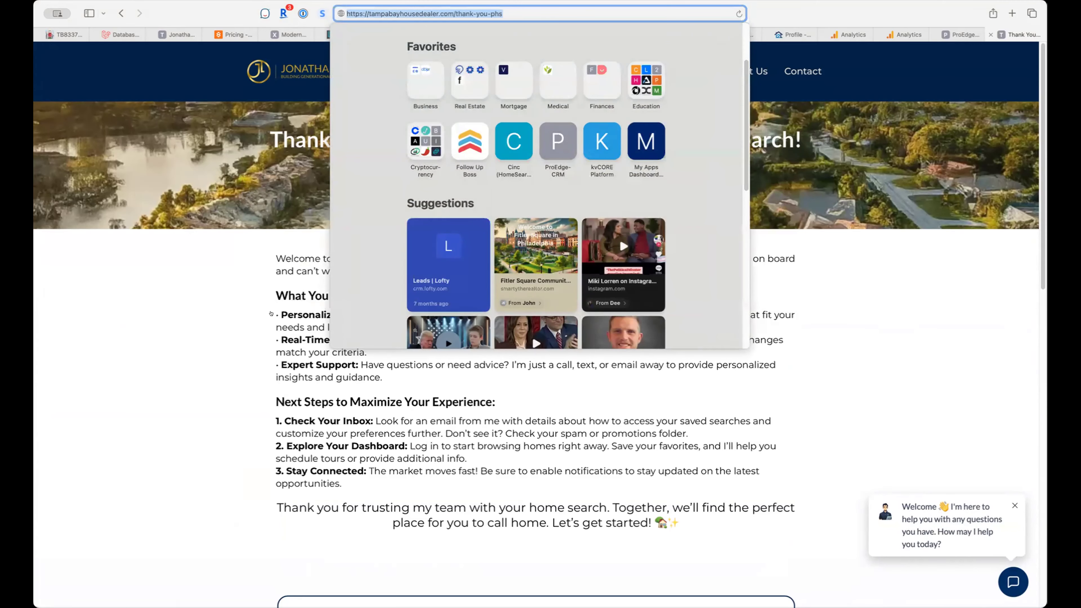
pyautogui.click(214, 514)
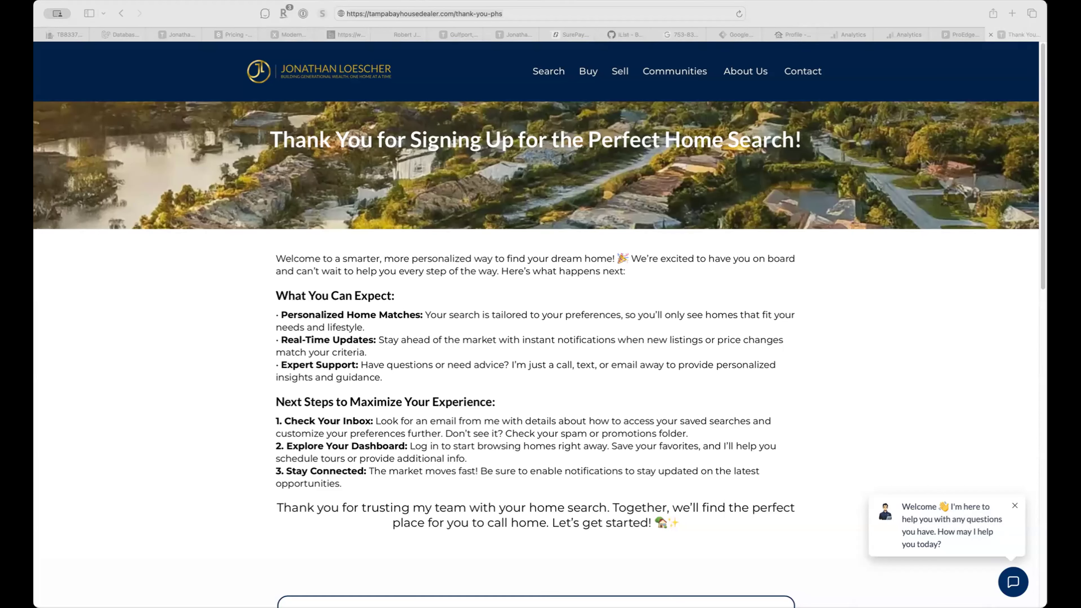
pyautogui.click(189, 353)
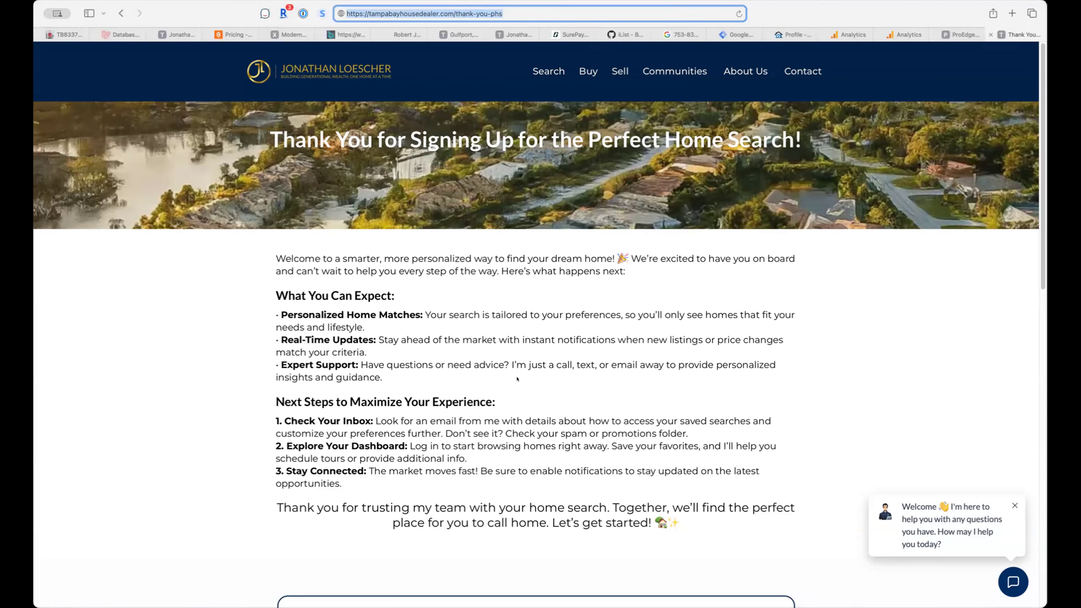
pyautogui.scroll(-4, 593, 396)
pyautogui.scroll(4, 592, 396)
pyautogui.scroll(-5, 594, 380)
pyautogui.scroll(5, 579, 396)
pyautogui.scroll(-5, 576, 395)
pyautogui.scroll(6, 576, 395)
pyautogui.moveTo(36, 245); pyautogui.dragTo(87, 246)
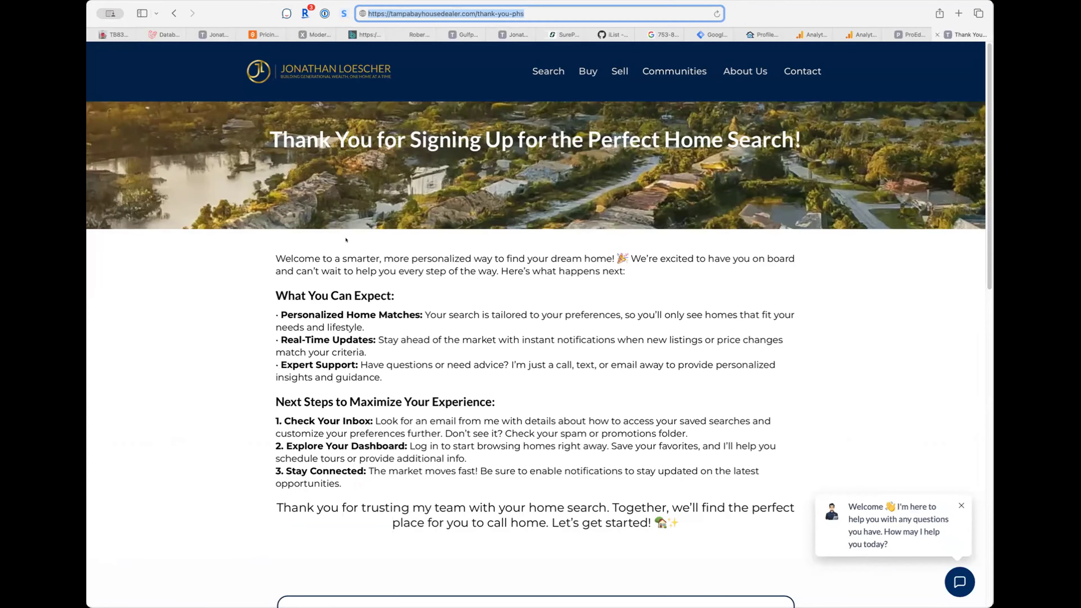
pyautogui.scroll(-10, 508, 338)
pyautogui.scroll(10, 549, 317)
pyautogui.click(528, 137)
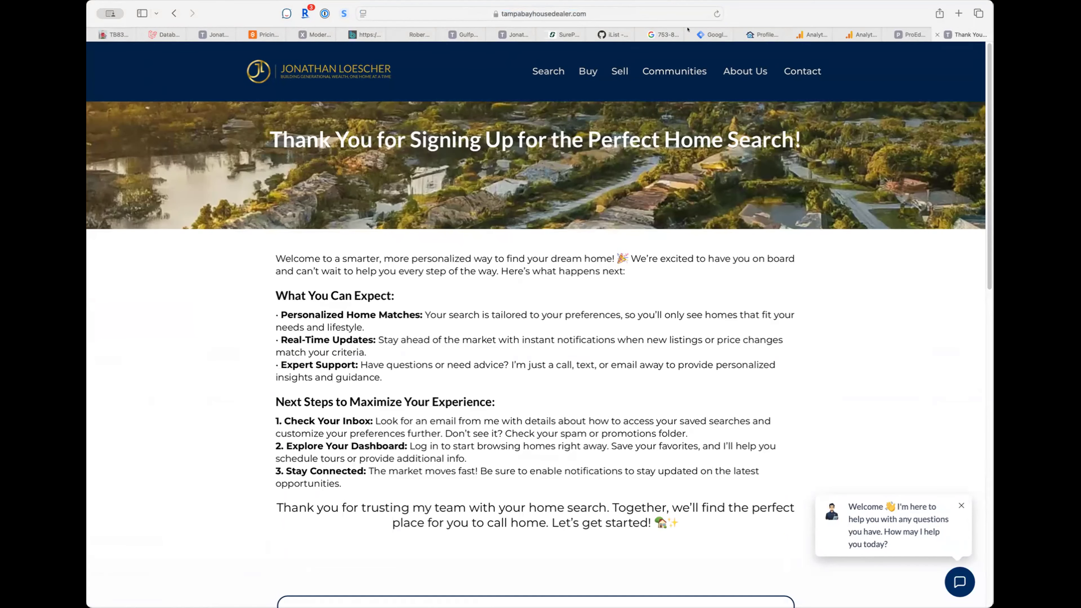
# Step: Switch to the Google Ads campaign setup and try to set the lead form measurement URL to tampabayhousedealer.com/thank-you
pyautogui.click(654, 33)
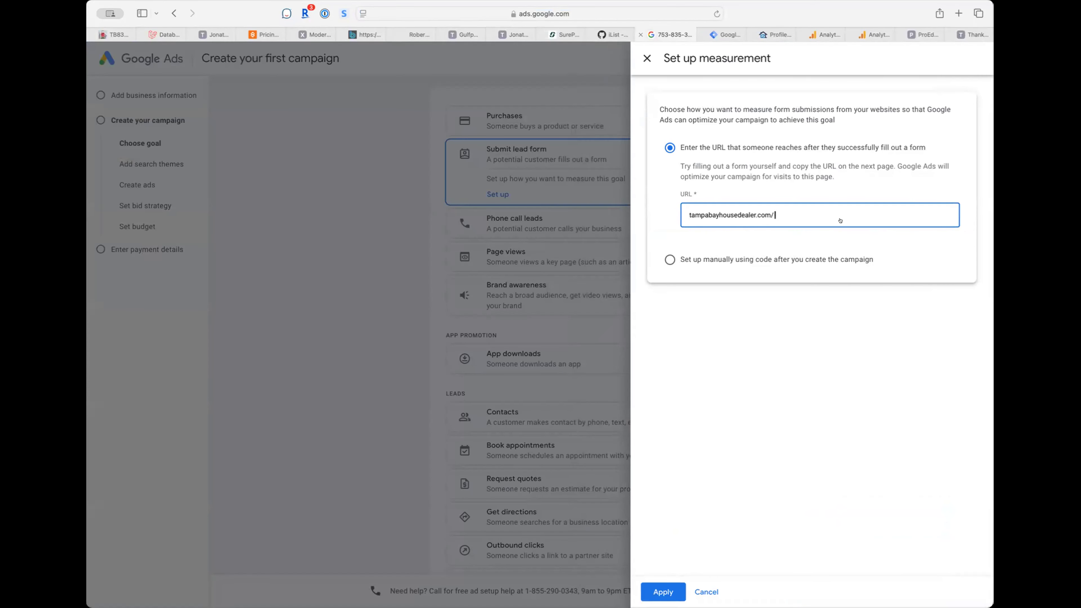
pyautogui.click(681, 597)
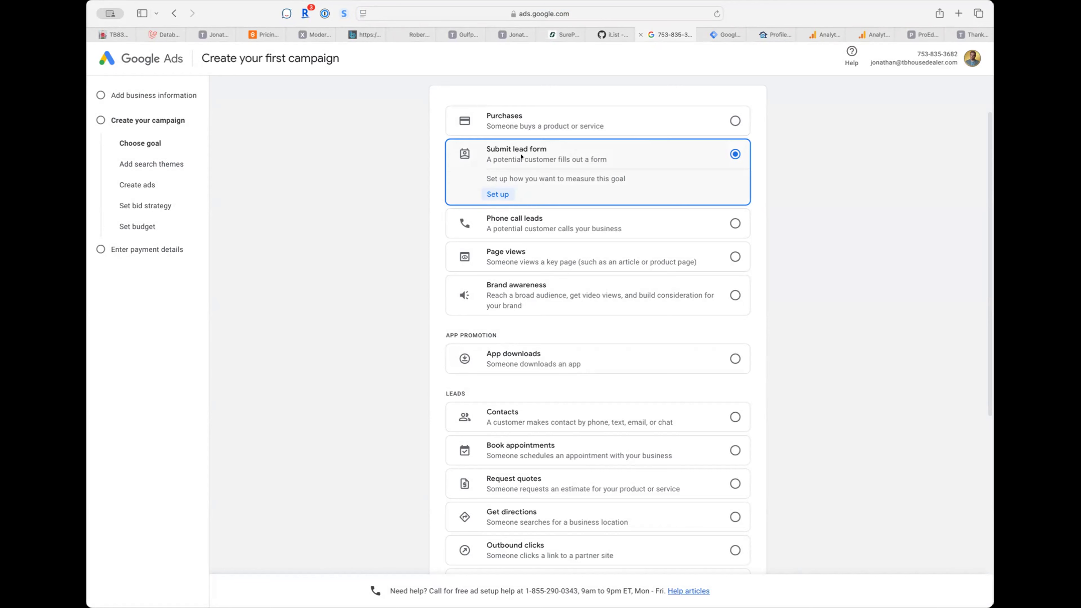
pyautogui.click(498, 194)
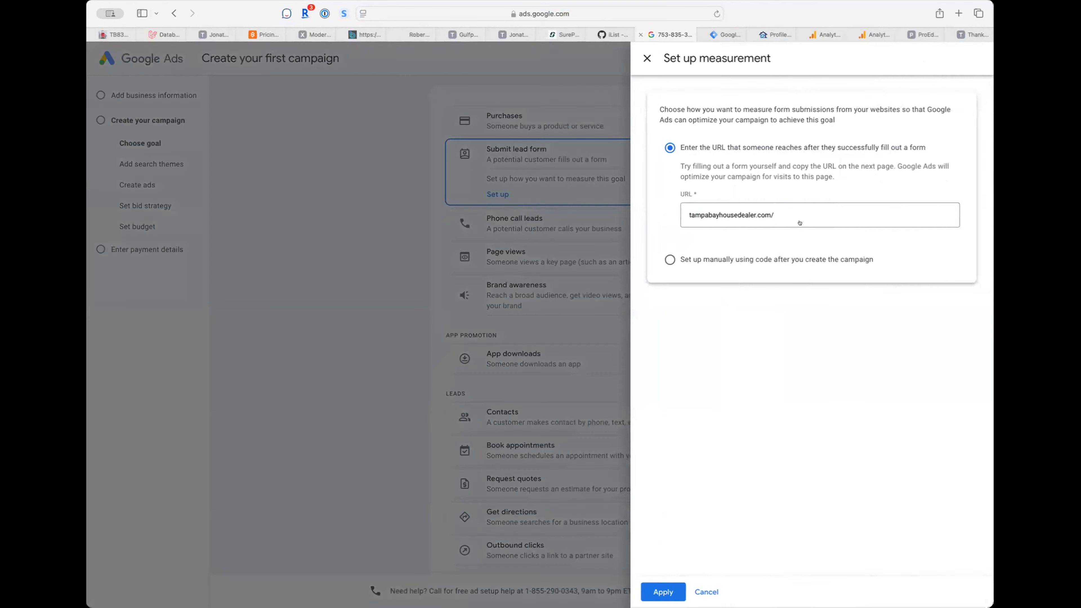
pyautogui.write('thank')
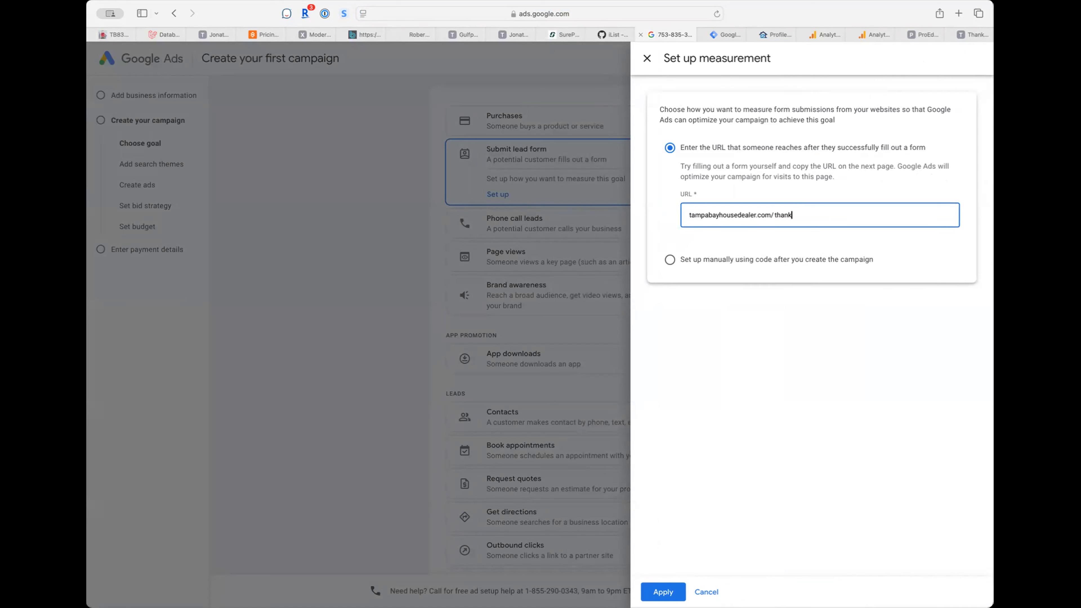
pyautogui.write('-you')
pyautogui.press('Return')
pyautogui.scroll(-8, 554, 413)
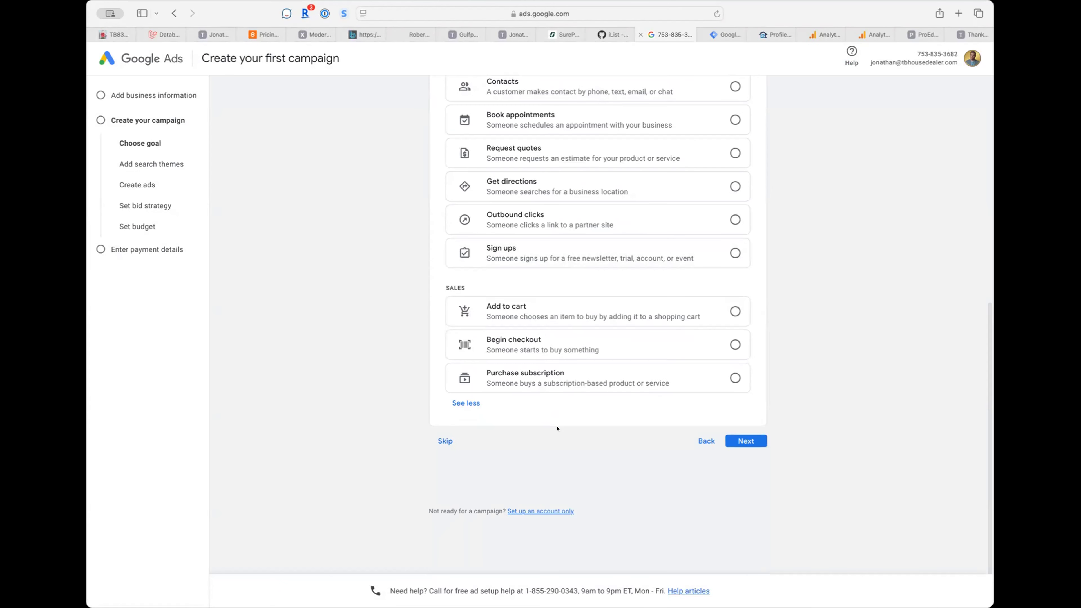
pyautogui.scroll(10, 648, 420)
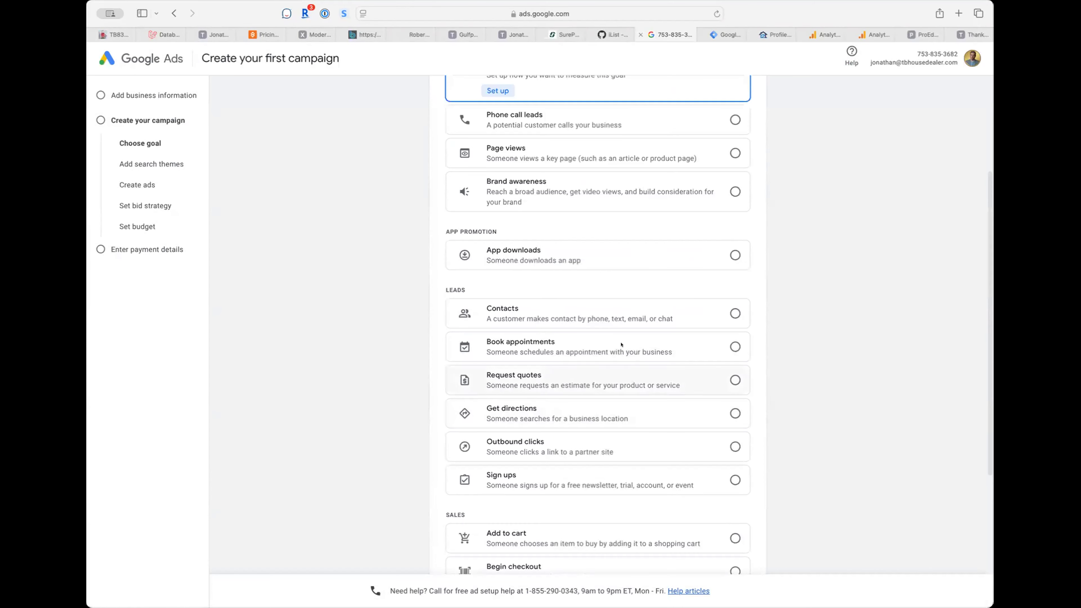
# Step: Apply tampabayhousedealer.com/thank-you as the Submit lead form measurement URL and continue to the search themes
pyautogui.click(499, 256)
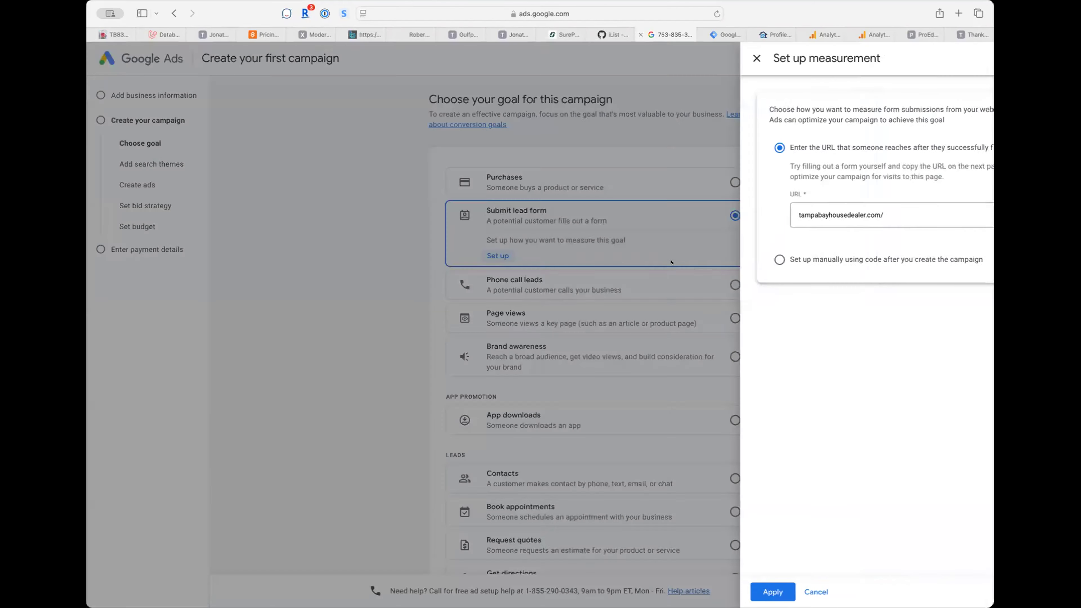
pyautogui.click(795, 212)
pyautogui.write('thank-you')
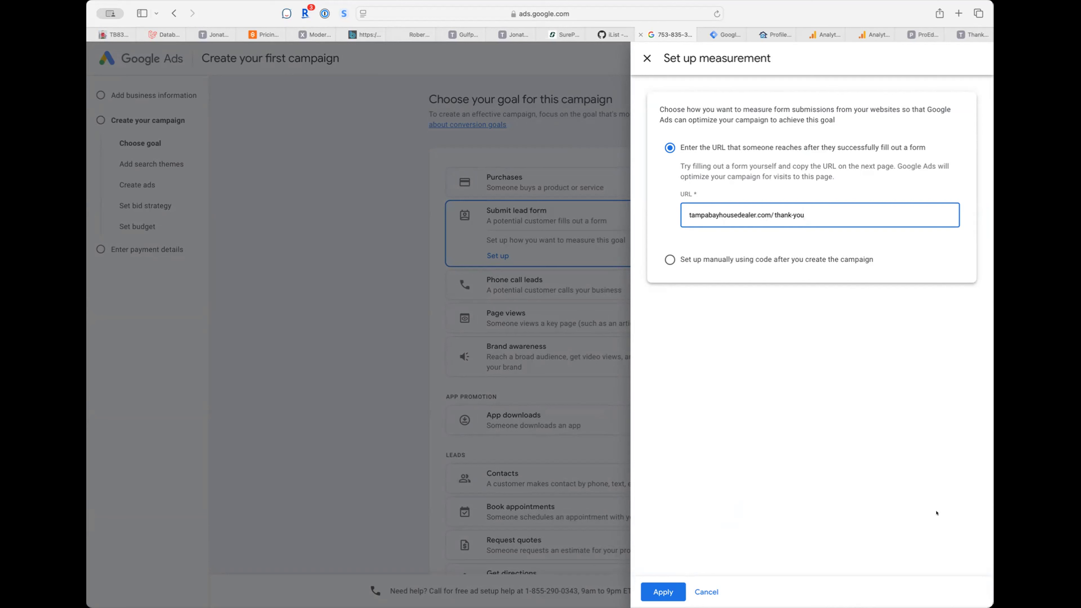
pyautogui.click(657, 590)
pyautogui.scroll(-3, 840, 469)
pyautogui.scroll(3, 841, 469)
pyautogui.scroll(-10, 841, 469)
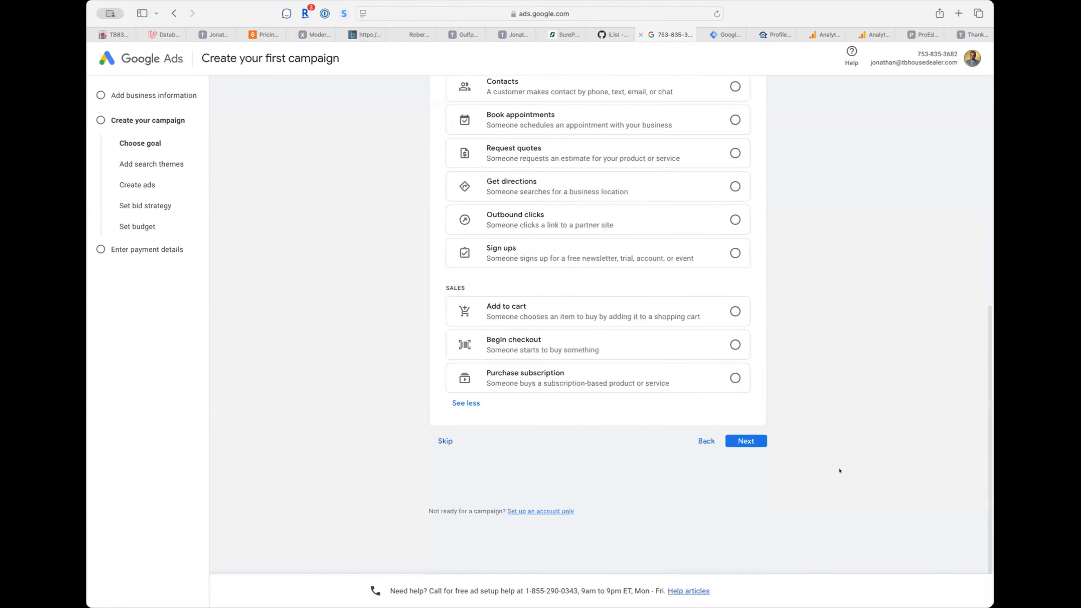
pyautogui.scroll(8, 840, 470)
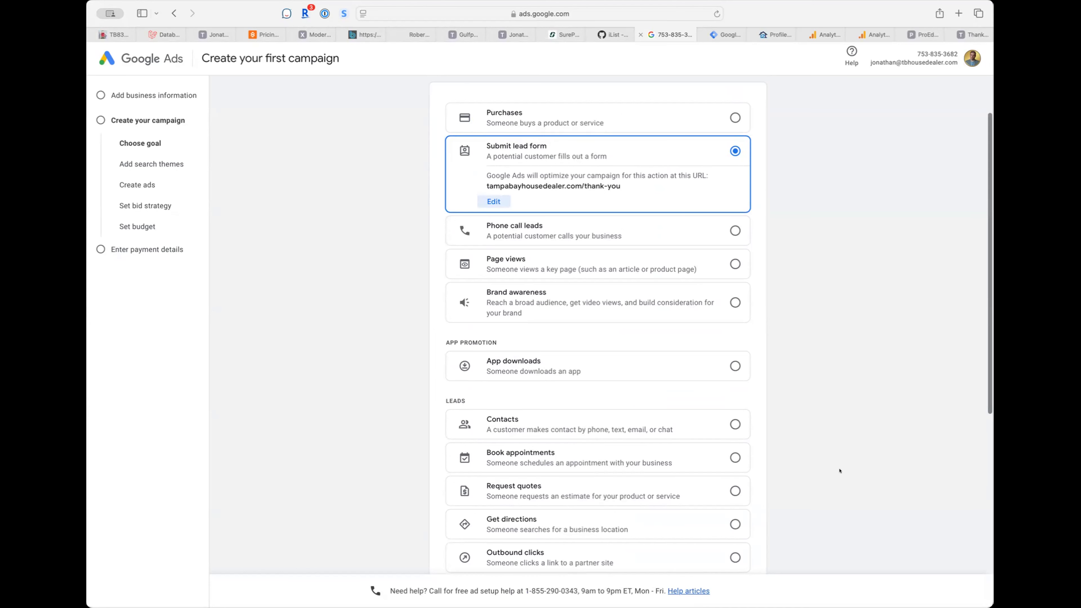
pyautogui.scroll(-3, 840, 471)
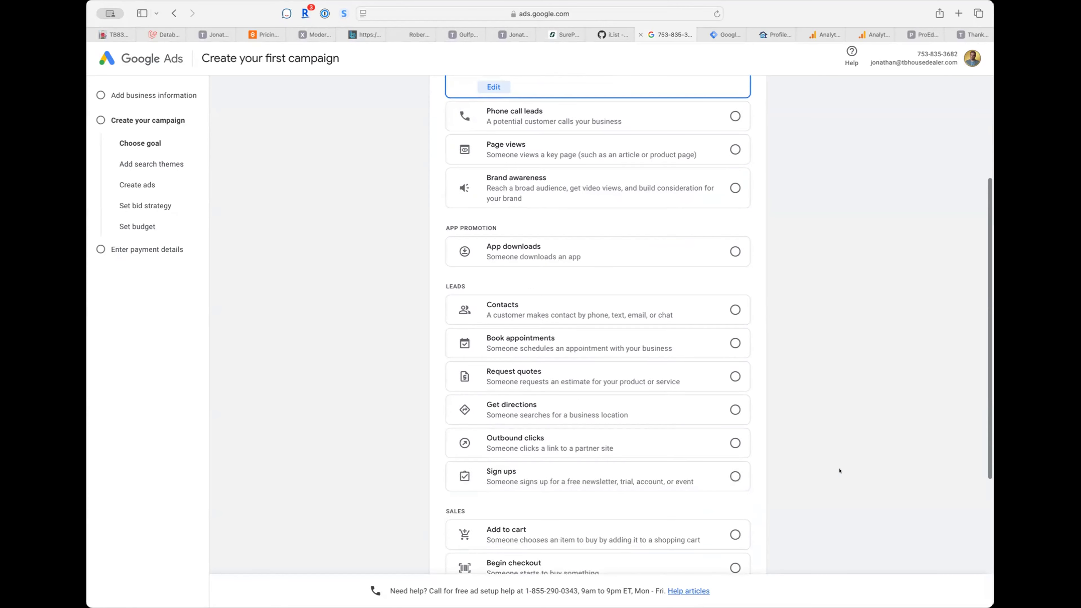
pyautogui.scroll(-5, 839, 471)
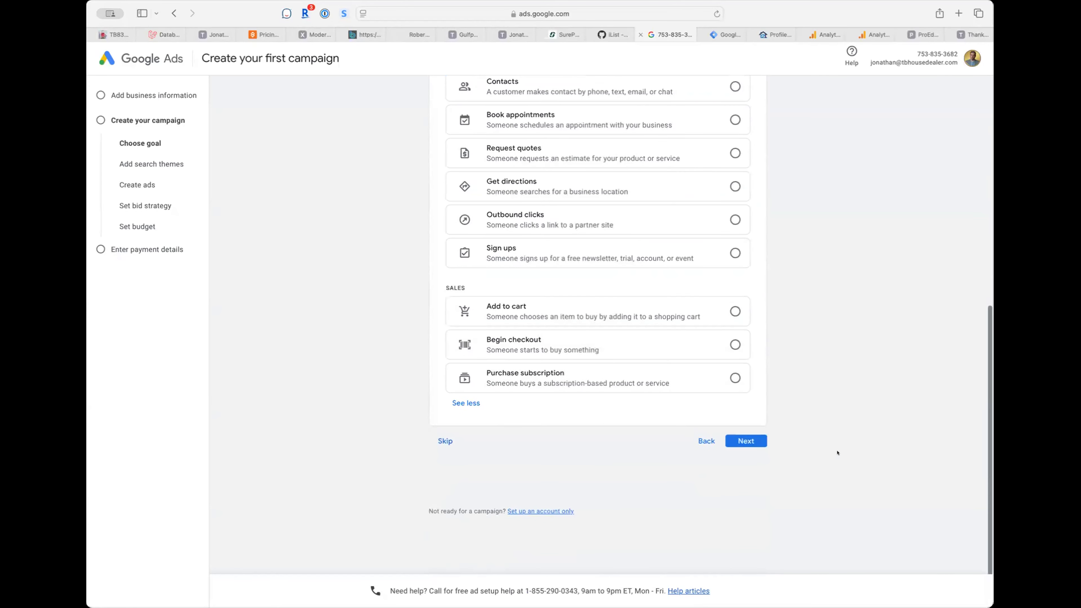
pyautogui.click(741, 439)
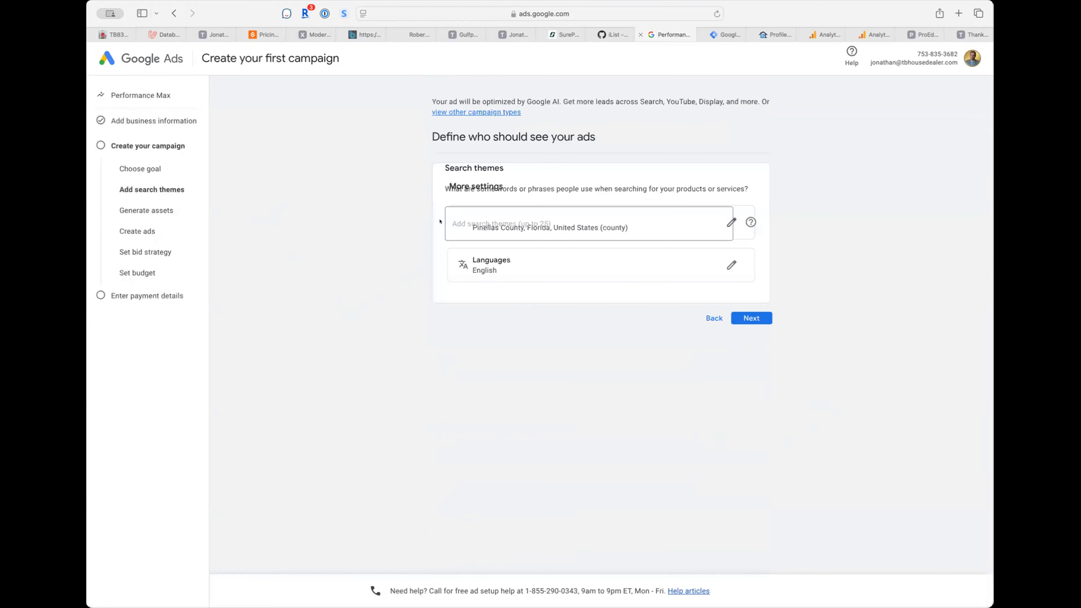
pyautogui.click(580, 222)
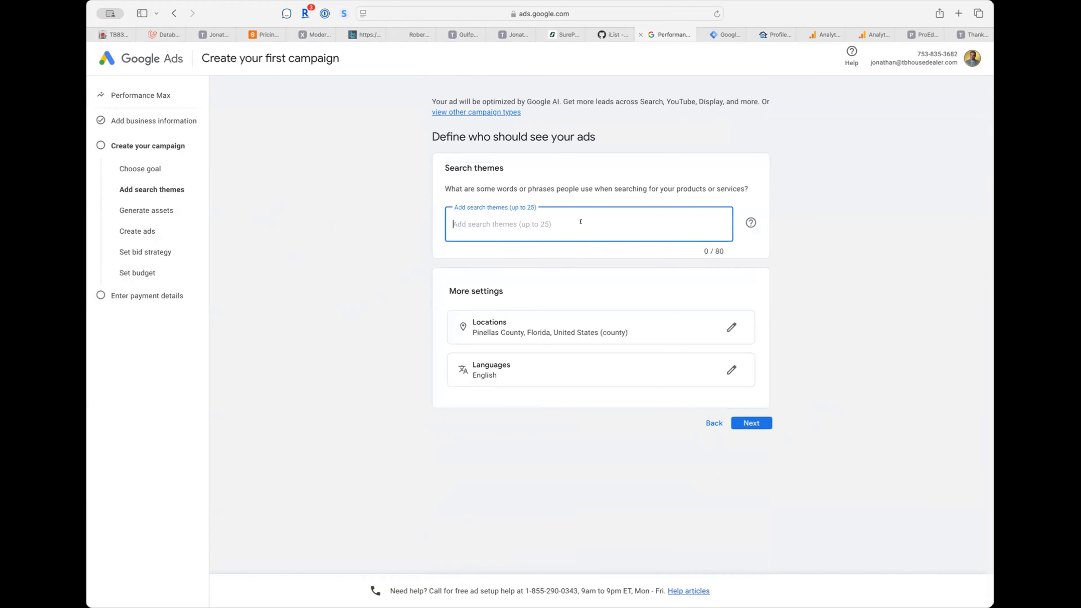
pyautogui.write('Real')
pyautogui.press('BackSpace')
pyautogui.press('BackSpace')
pyautogui.press('BackSpace')
pyautogui.press('BackSpace')
pyautogui.click(523, 187)
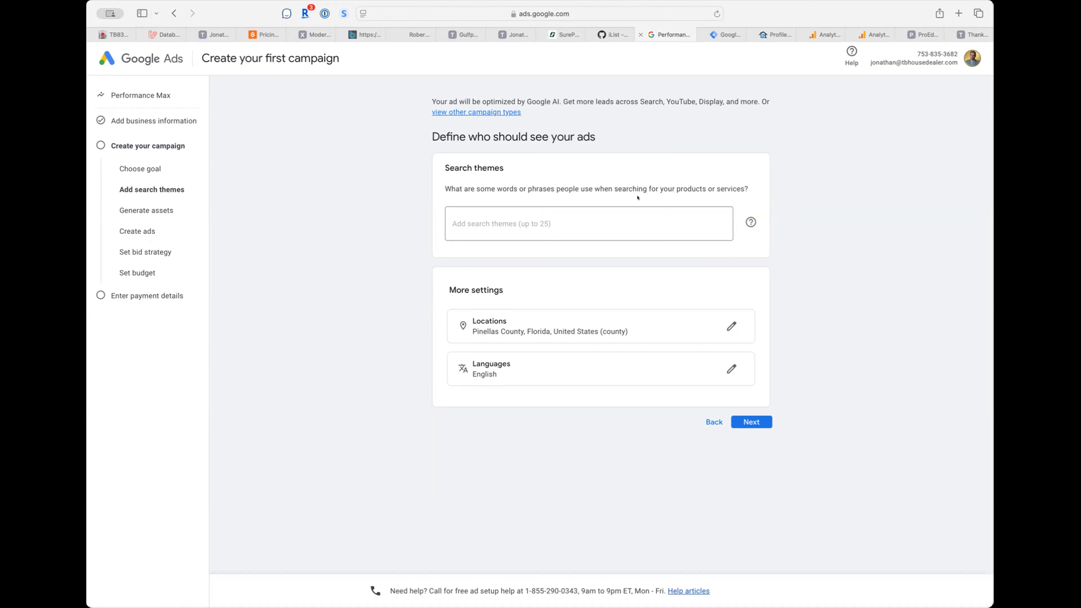
# Step: Add the search themes "Real Estate" and "Homes for sale in pinellas county", and continue to asset generation
pyautogui.click(682, 219)
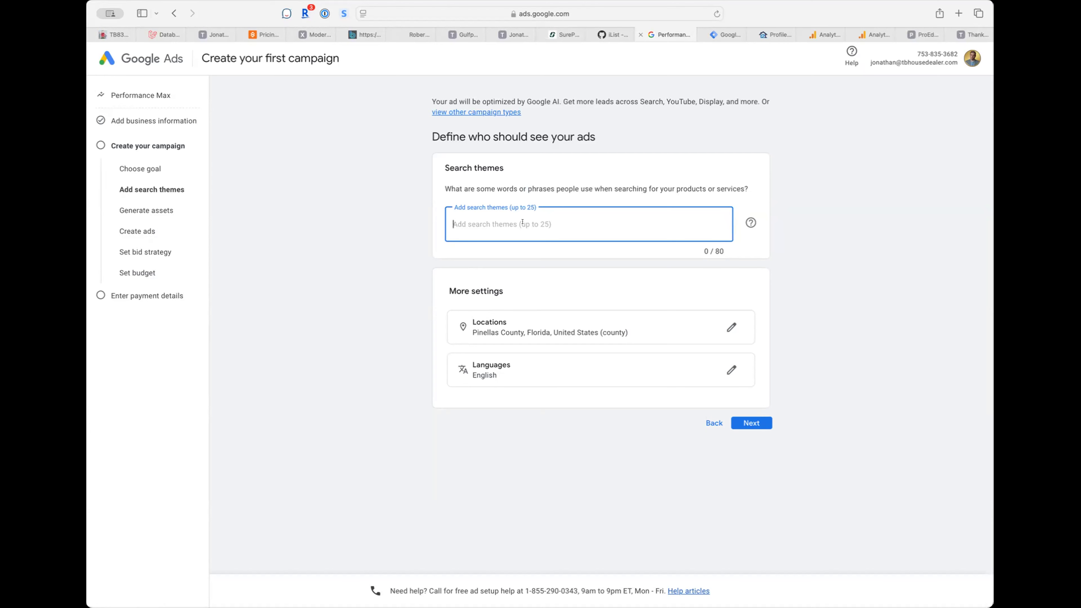
pyautogui.write('Real Estate')
pyautogui.press('Return')
pyautogui.write('H')
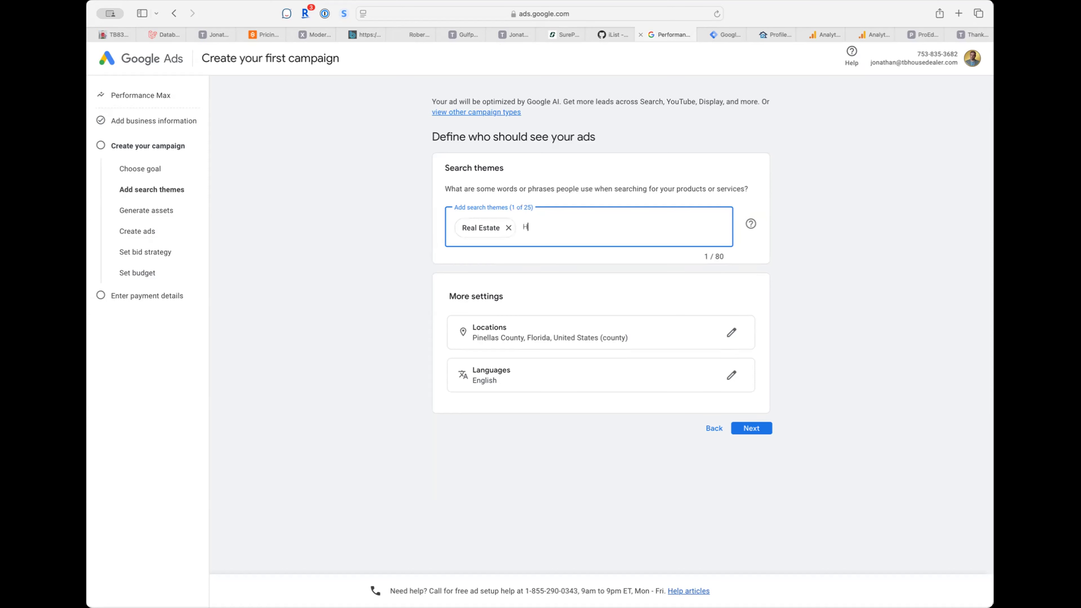
pyautogui.write('omes for sale in pinellas county')
pyautogui.press('Return')
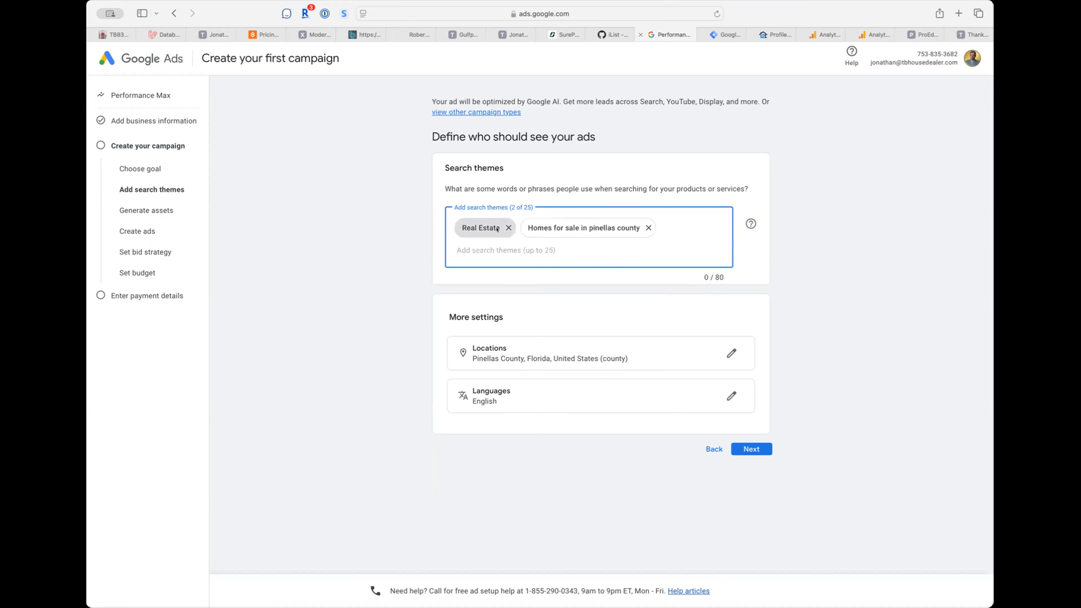
pyautogui.click(750, 448)
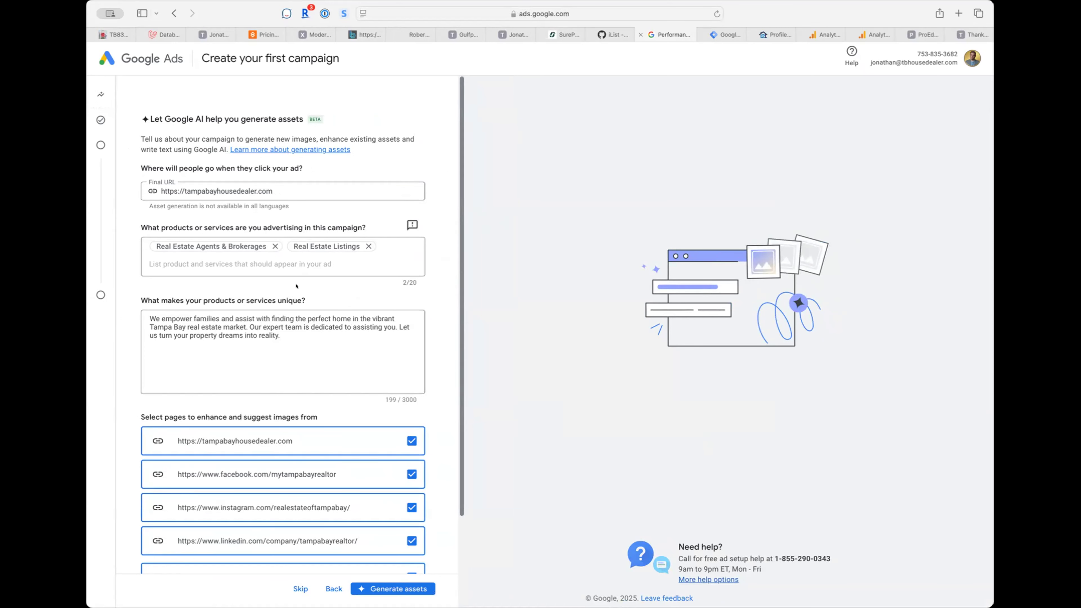
# Step: Review the prefilled products, business description and image source pages, and generate the ad assets with Google AI
pyautogui.scroll(-3, 320, 307)
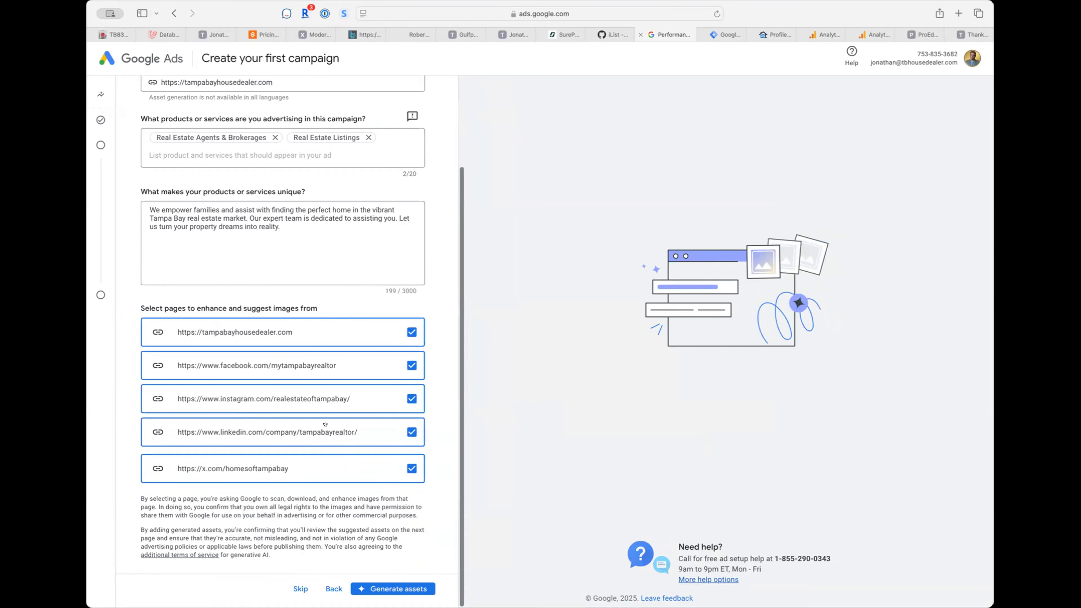
pyautogui.scroll(3, 327, 408)
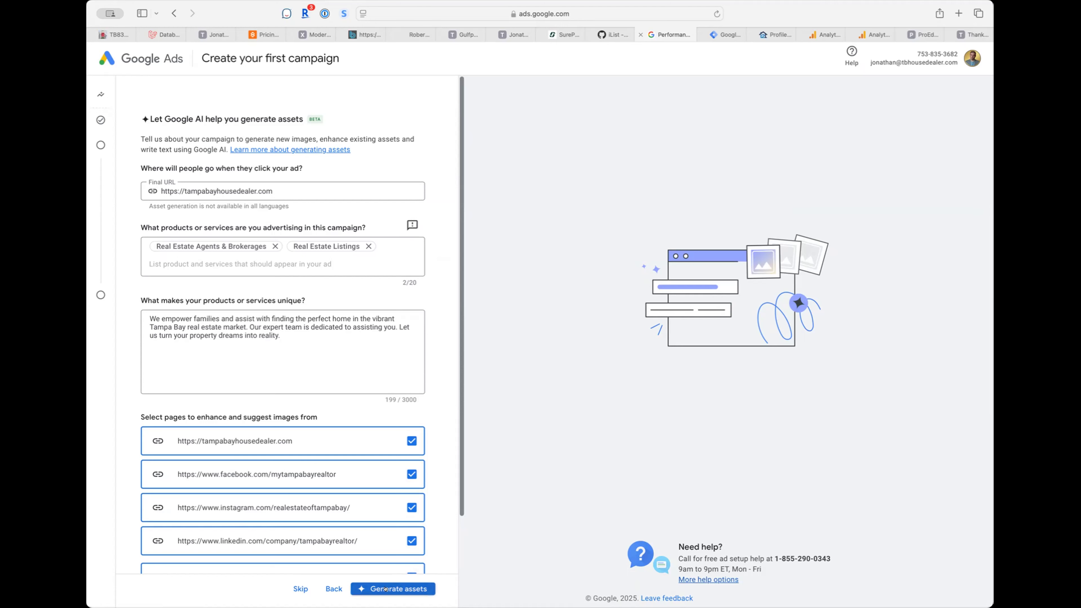
pyautogui.click(393, 583)
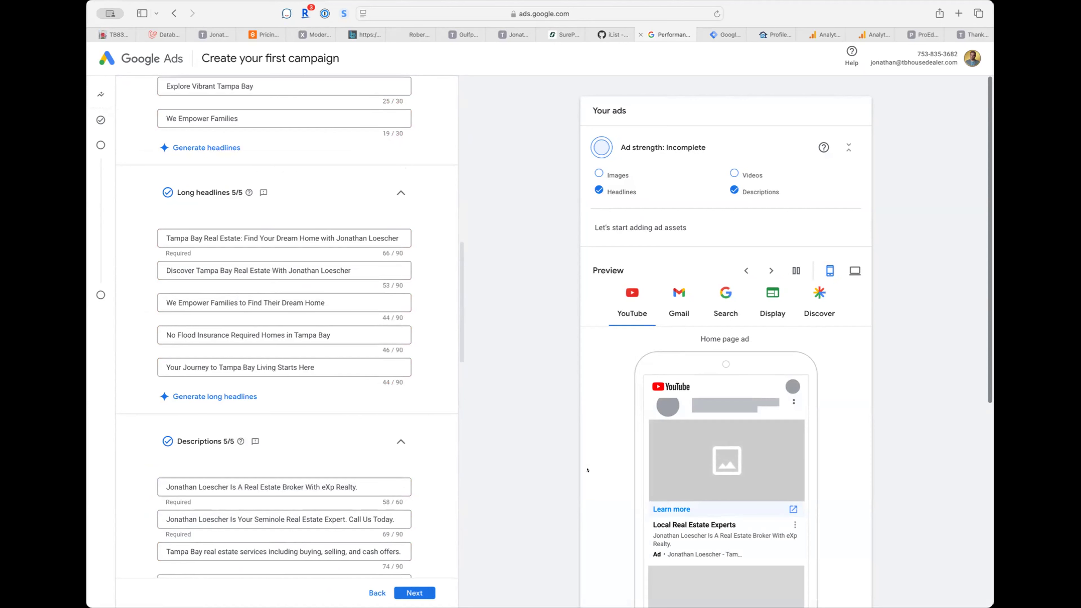
# Step: Look over the generated headlines, long headlines and descriptions, and preview the ad as it appears in Gmail
pyautogui.scroll(10, 311, 382)
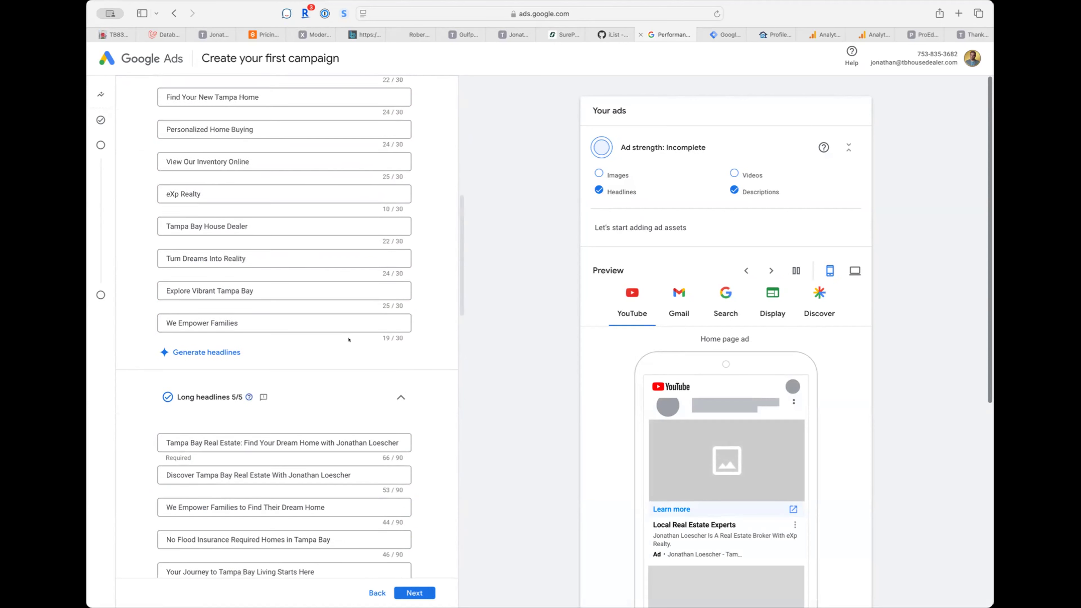
pyautogui.scroll(7, 311, 382)
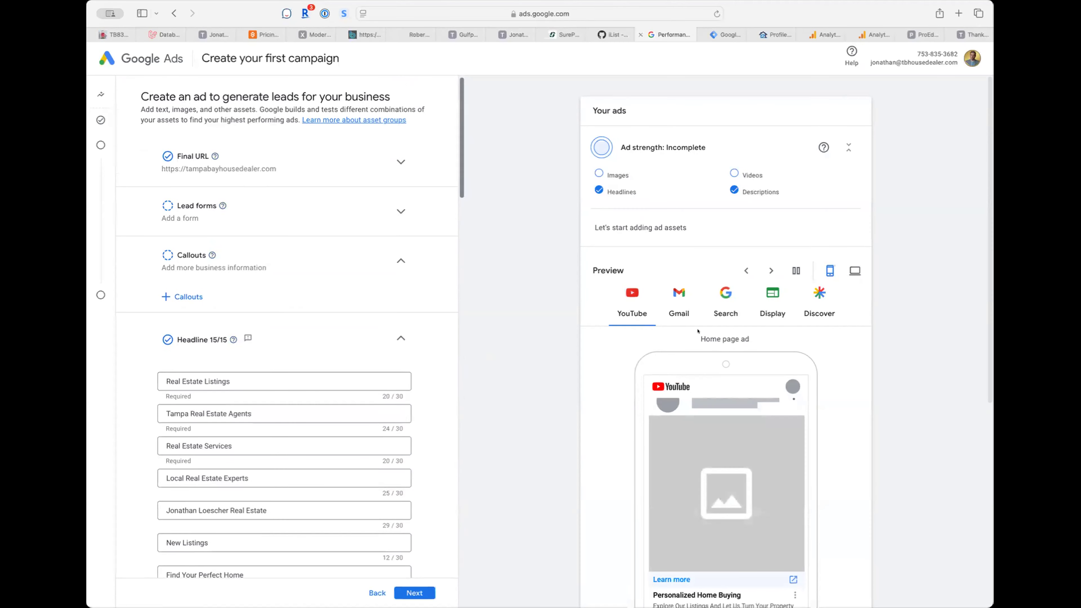
pyautogui.scroll(-7, 628, 354)
pyautogui.scroll(7, 628, 354)
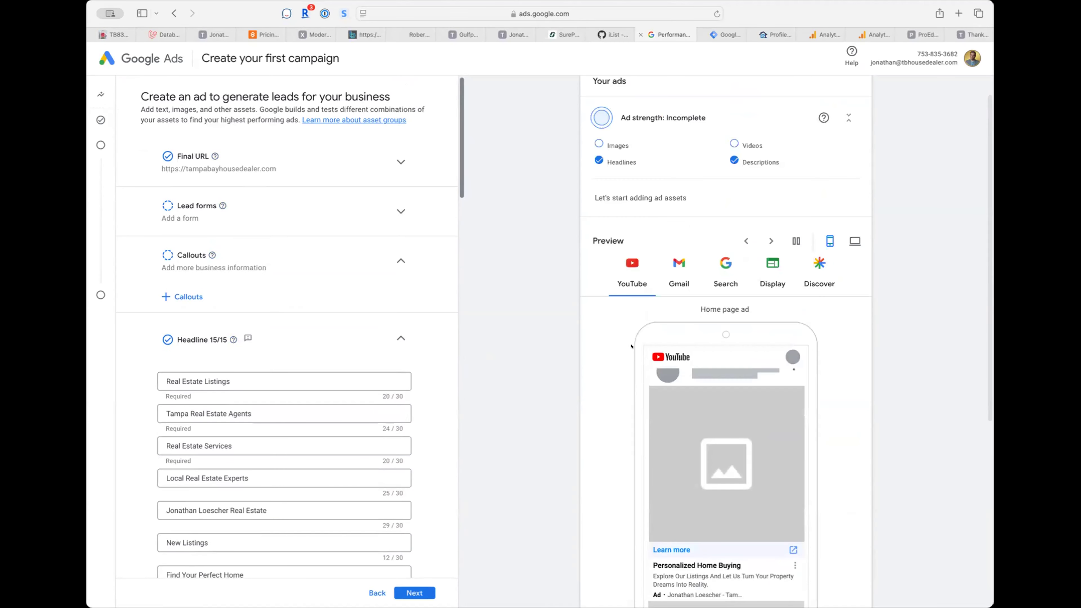
pyautogui.click(681, 260)
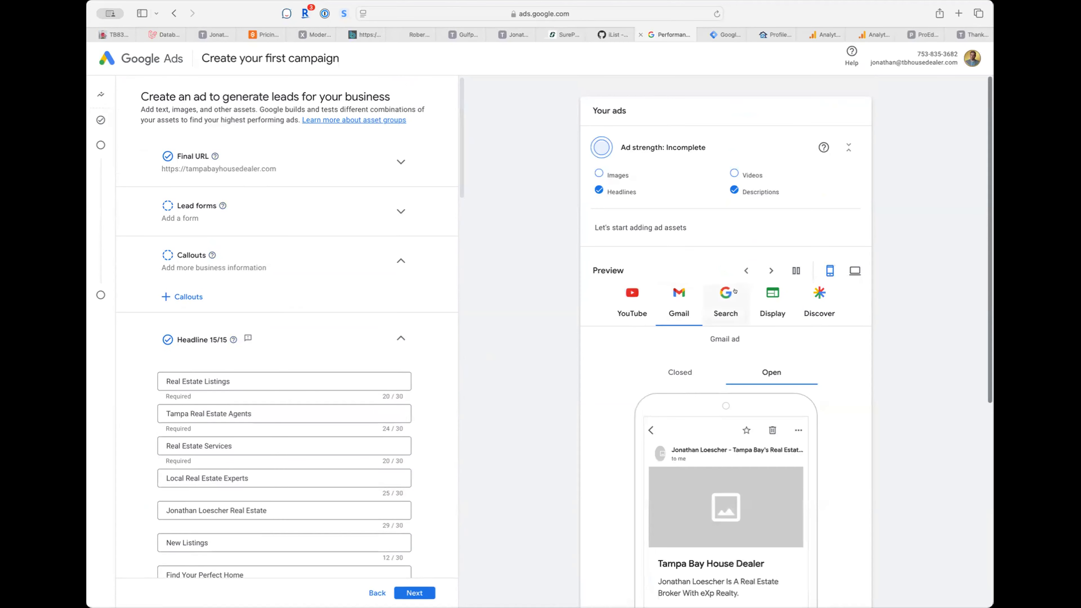
# Step: Preview the generated ad as it appears in Search, Display, Discover and YouTube
pyautogui.click(732, 295)
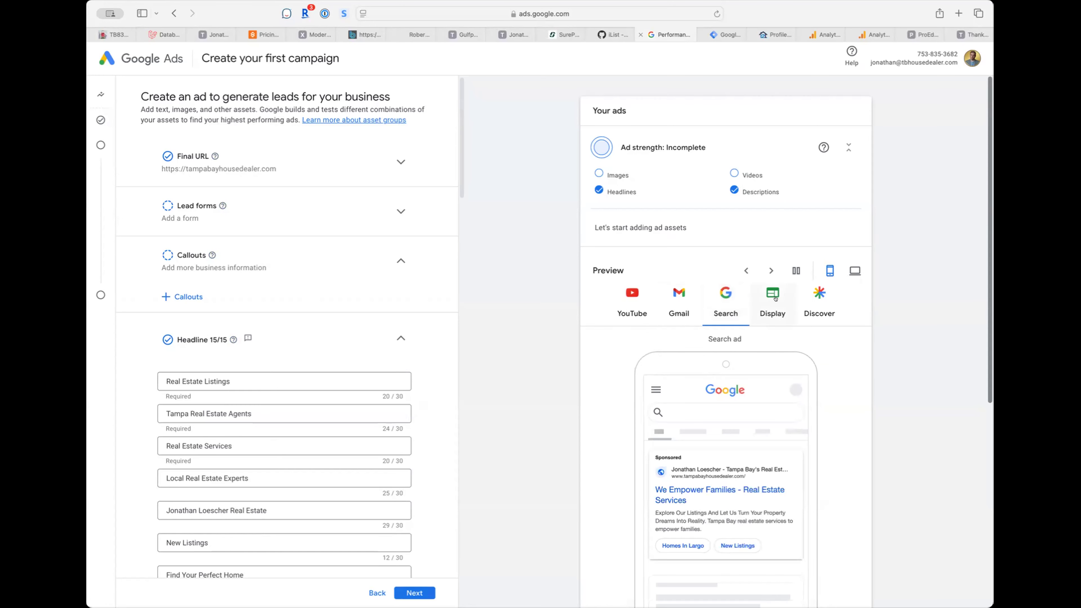
pyautogui.click(775, 298)
pyautogui.click(819, 300)
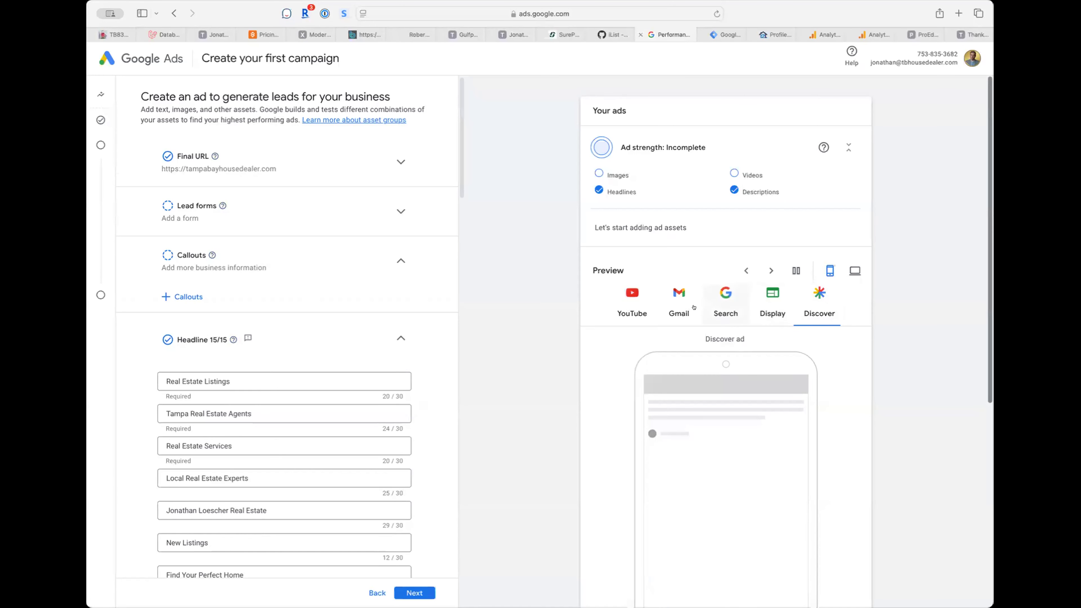
pyautogui.click(624, 306)
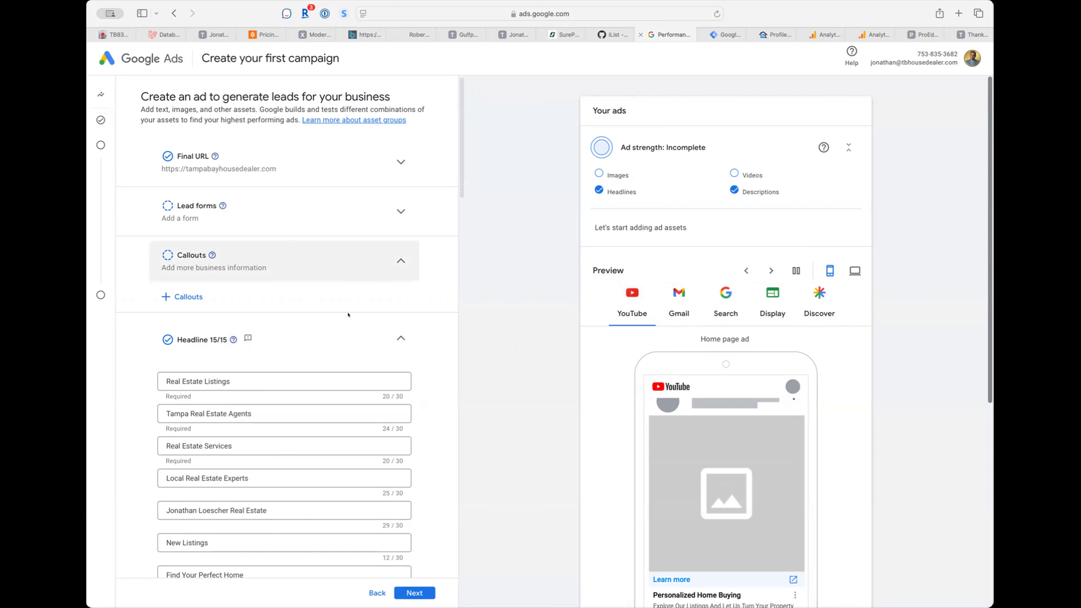
# Step: Try to continue, and remove the person's name and the dash from the start of the business name
pyautogui.click(417, 592)
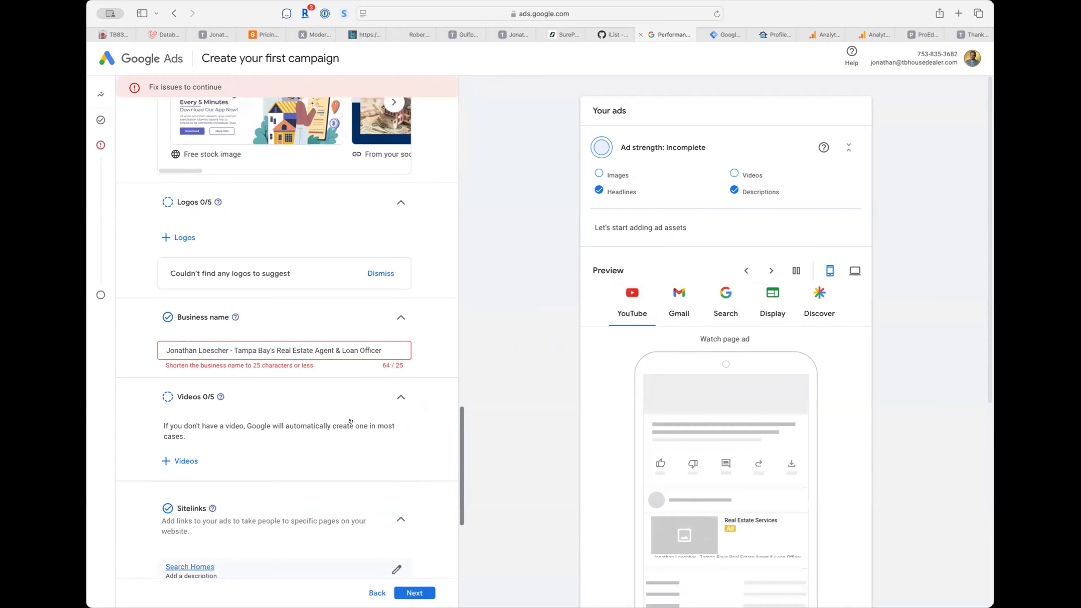
pyautogui.click(323, 344)
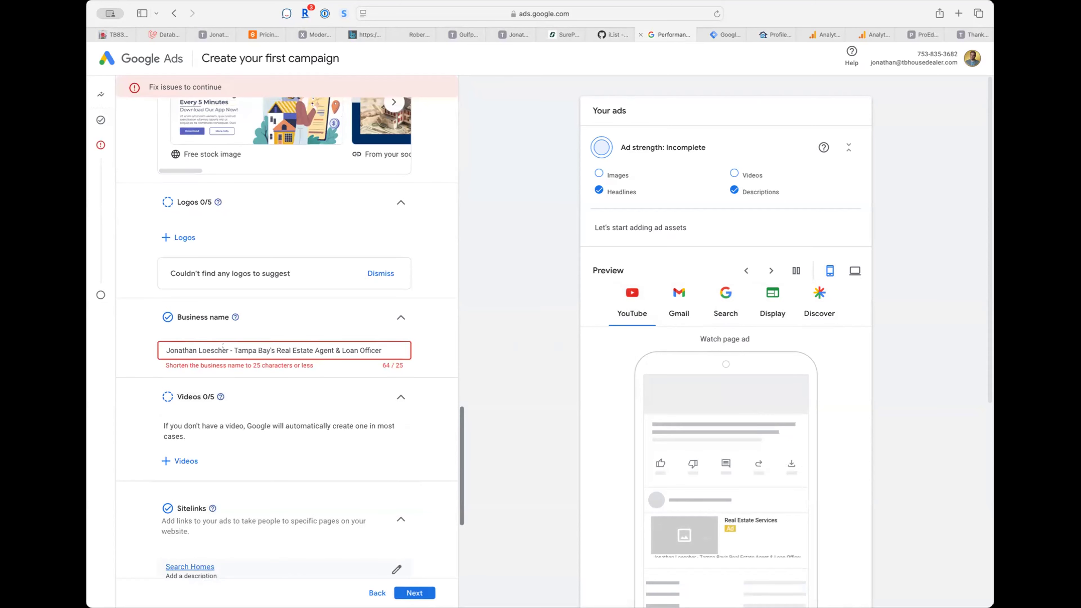
pyautogui.moveTo(304, 347); pyautogui.dragTo(354, 352)
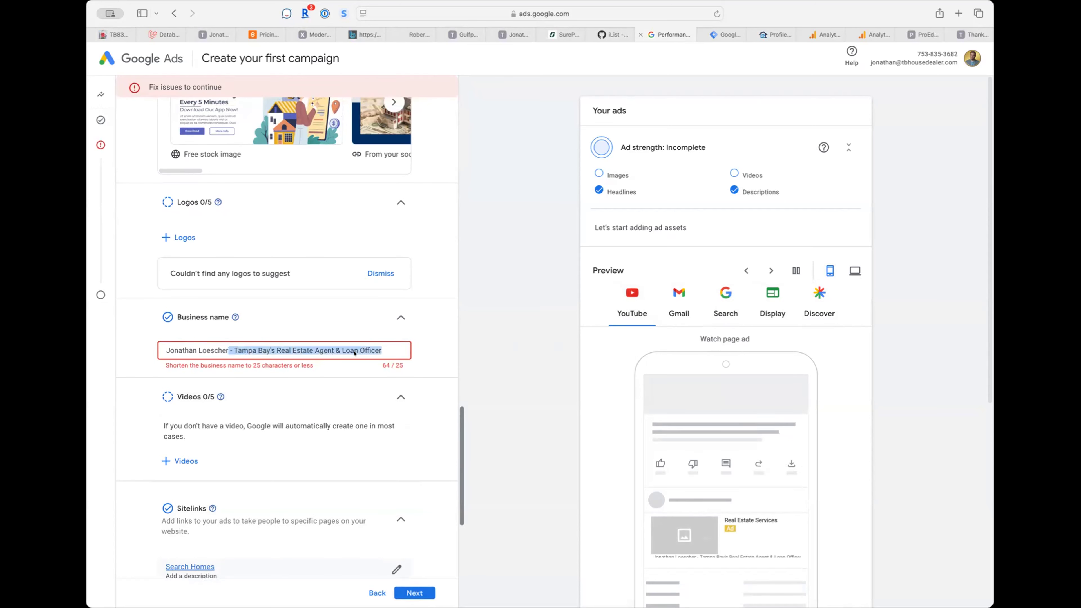
pyautogui.click(312, 347)
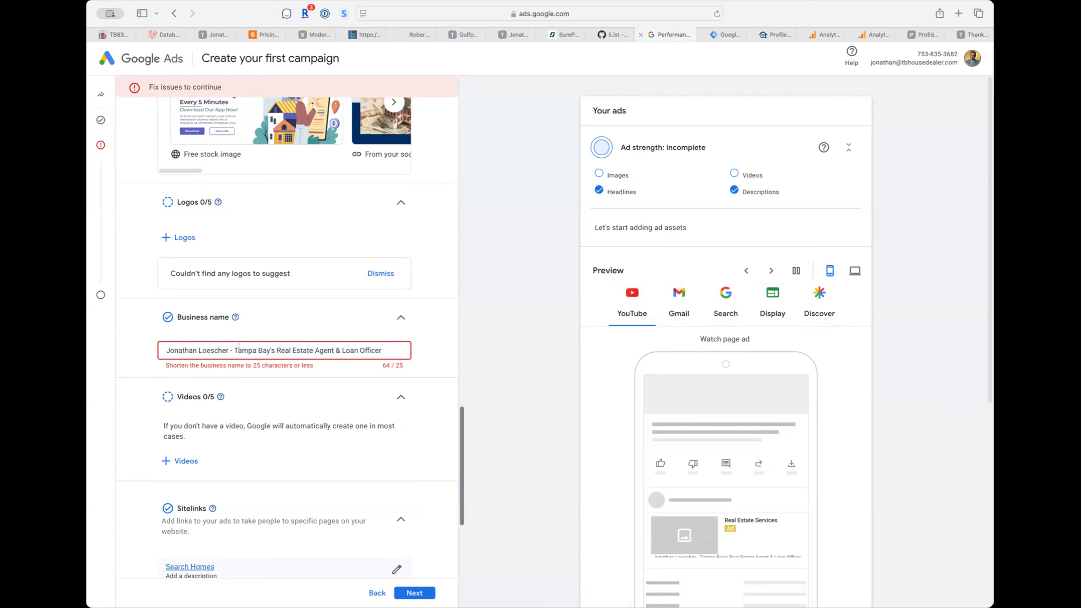
pyautogui.moveTo(233, 345); pyautogui.dragTo(165, 348)
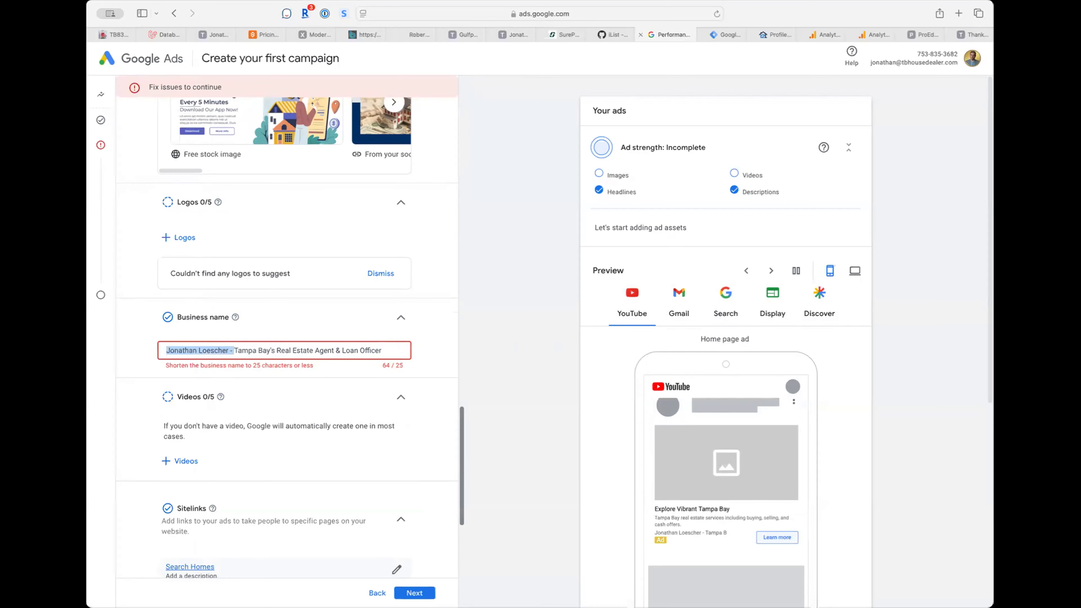
pyautogui.press('BackSpace')
pyautogui.click(329, 321)
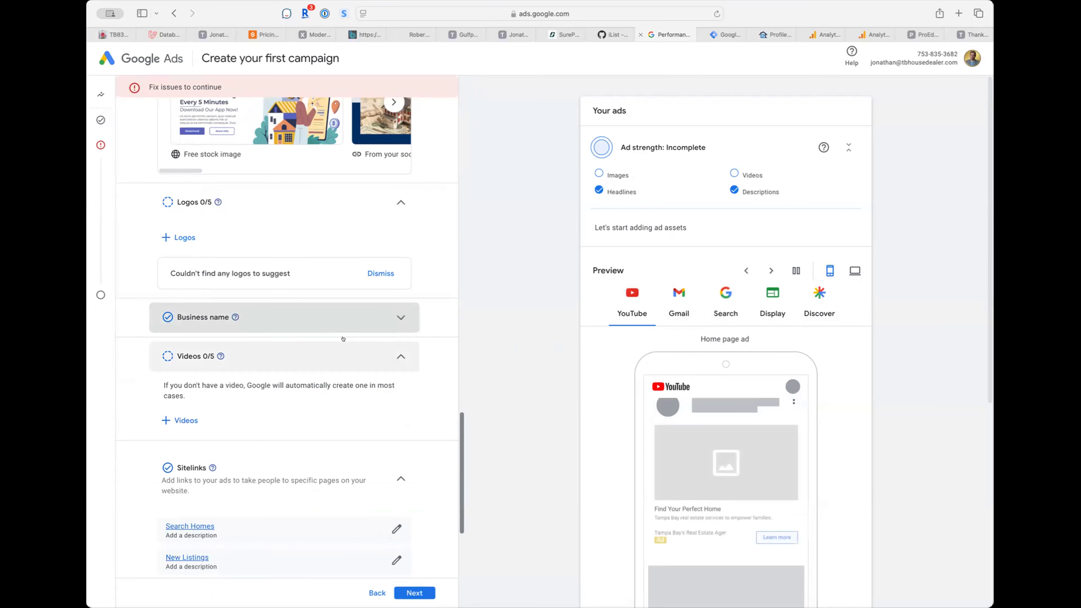
pyautogui.click(326, 316)
# Step: Shorten the business name to "Tampa Bay's Real Estate Agent" and try to continue
pyautogui.click(349, 347)
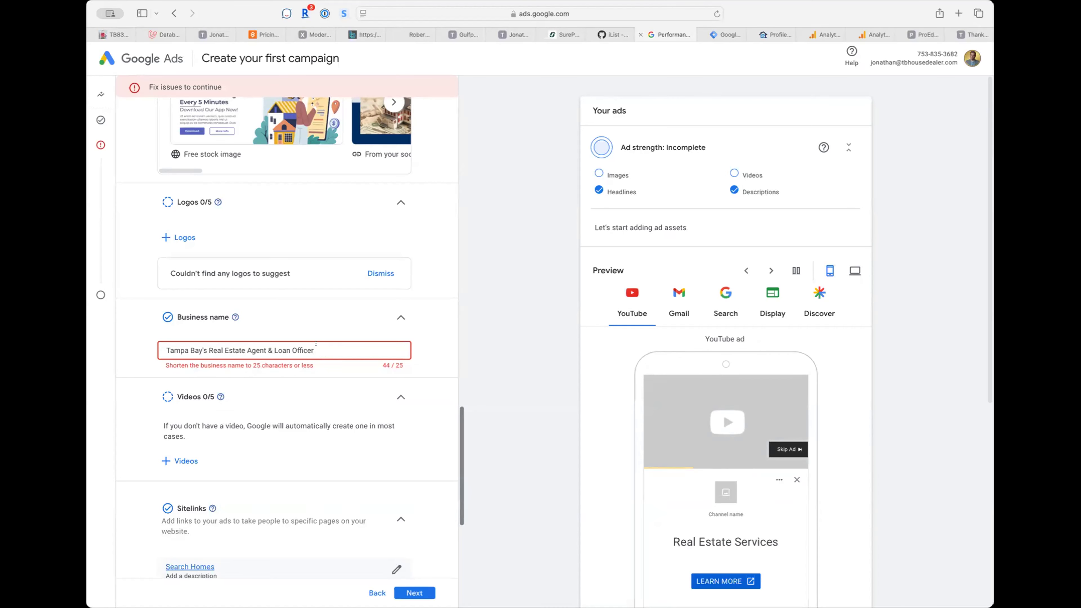
pyautogui.moveTo(281, 345); pyautogui.dragTo(264, 346)
pyautogui.press('BackSpace')
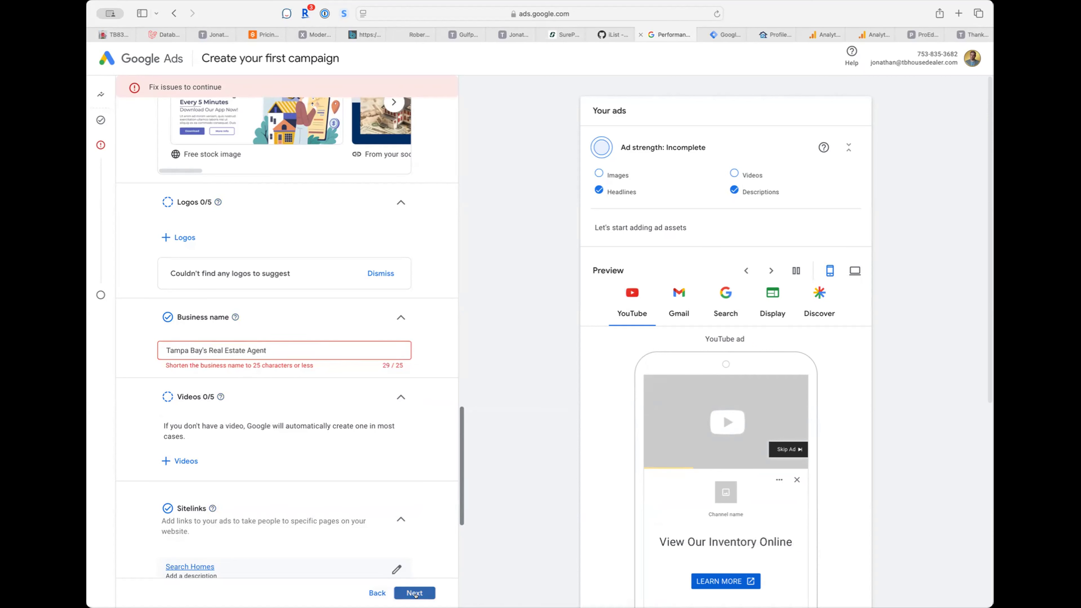
pyautogui.click(398, 594)
# Step: Shorten the business name to "Tampa Bay's Real Estate" and try to continue
pyautogui.scroll(-5, 271, 395)
pyautogui.scroll(-20, 272, 394)
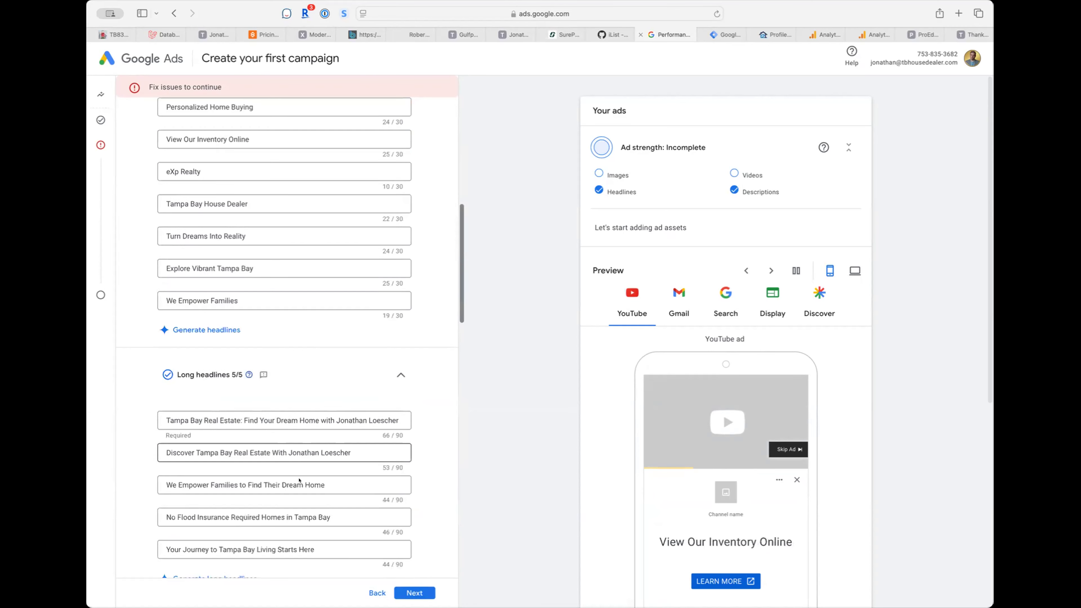
pyautogui.scroll(-3, 348, 481)
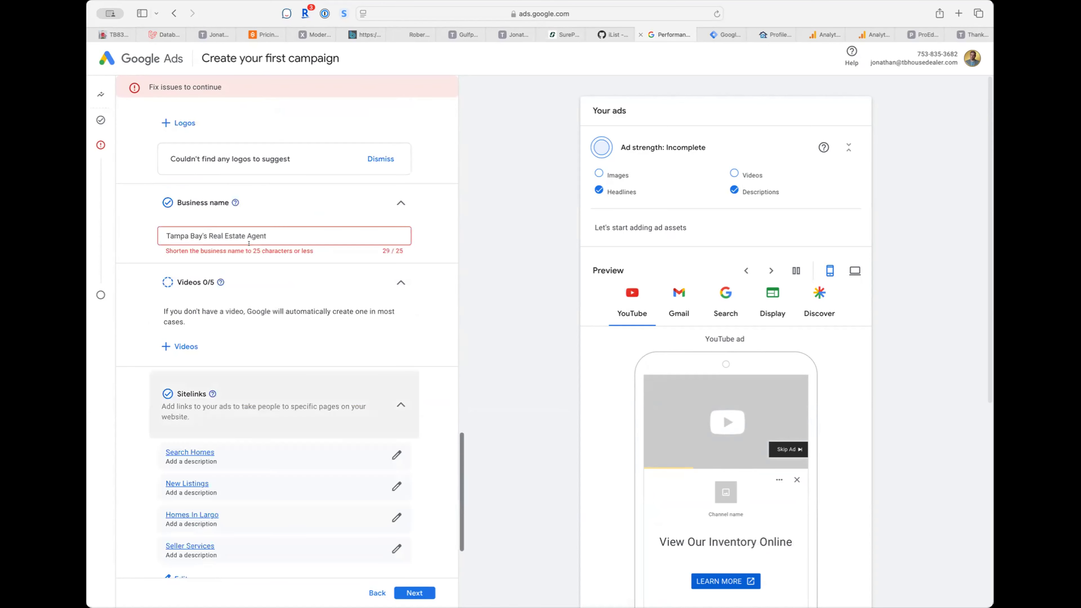
pyautogui.click(291, 235)
pyautogui.moveTo(271, 229); pyautogui.dragTo(241, 229)
pyautogui.press('BackSpace')
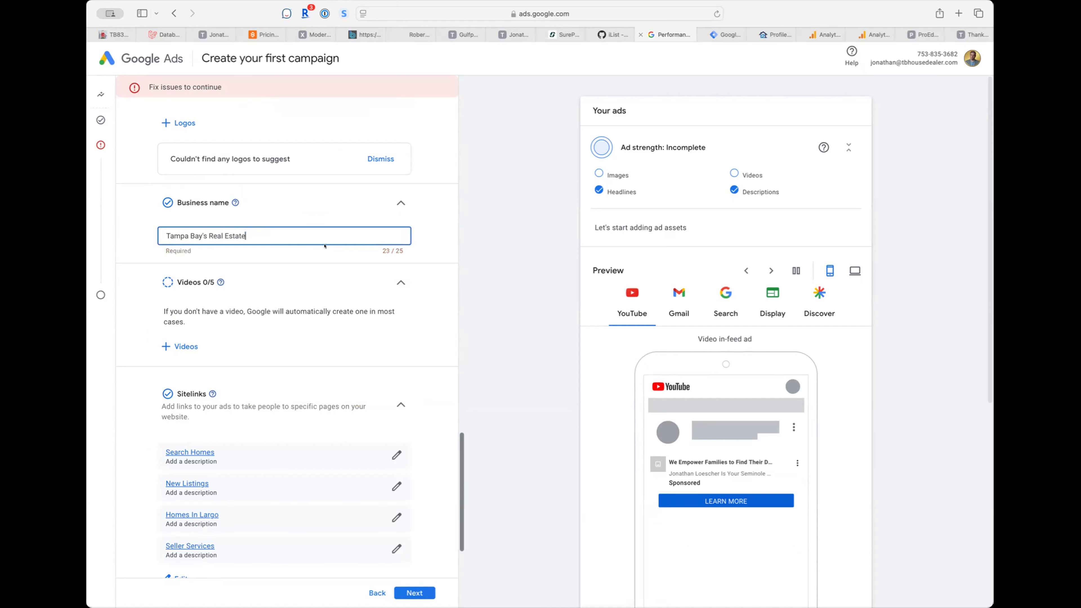
pyautogui.click(414, 593)
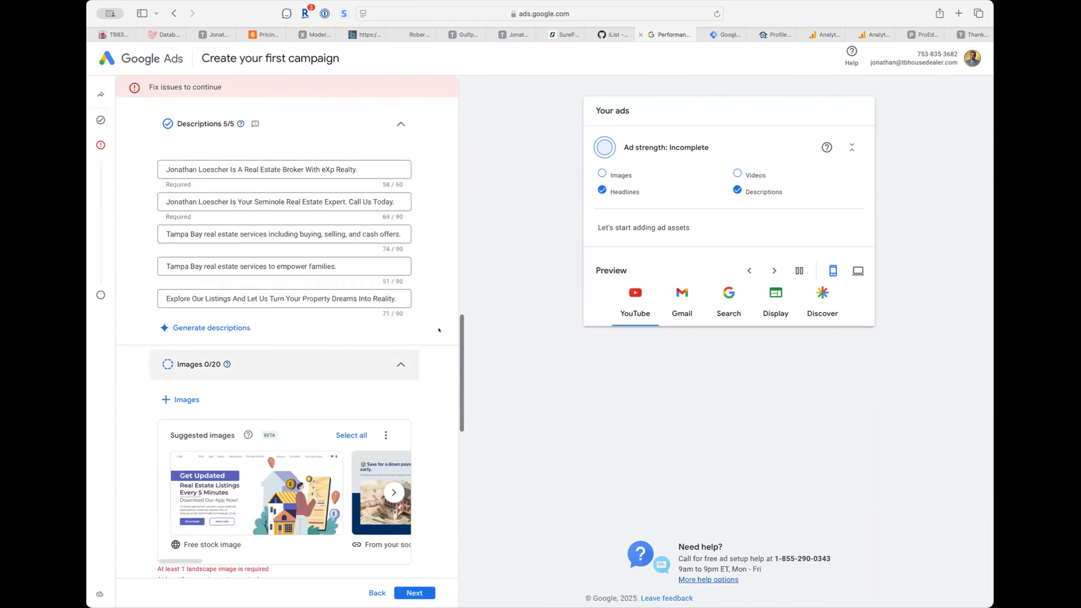
# Step: Select the suggested free stock image reading "Get Updated Real Estate Listings Every 5 Minutes" for the ad
pyautogui.scroll(-20, 382, 403)
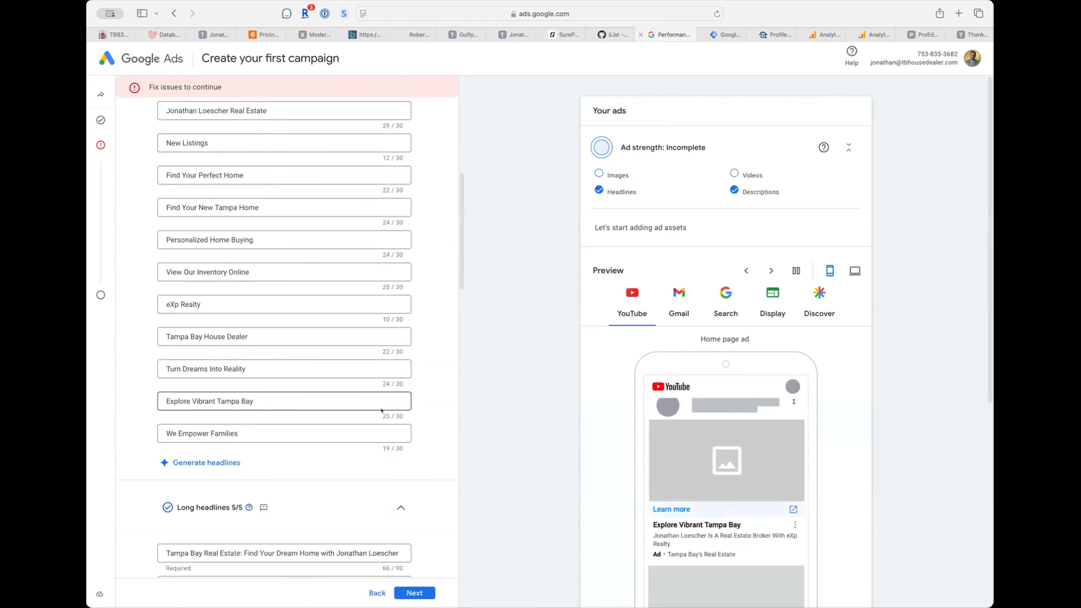
pyautogui.scroll(7, 382, 407)
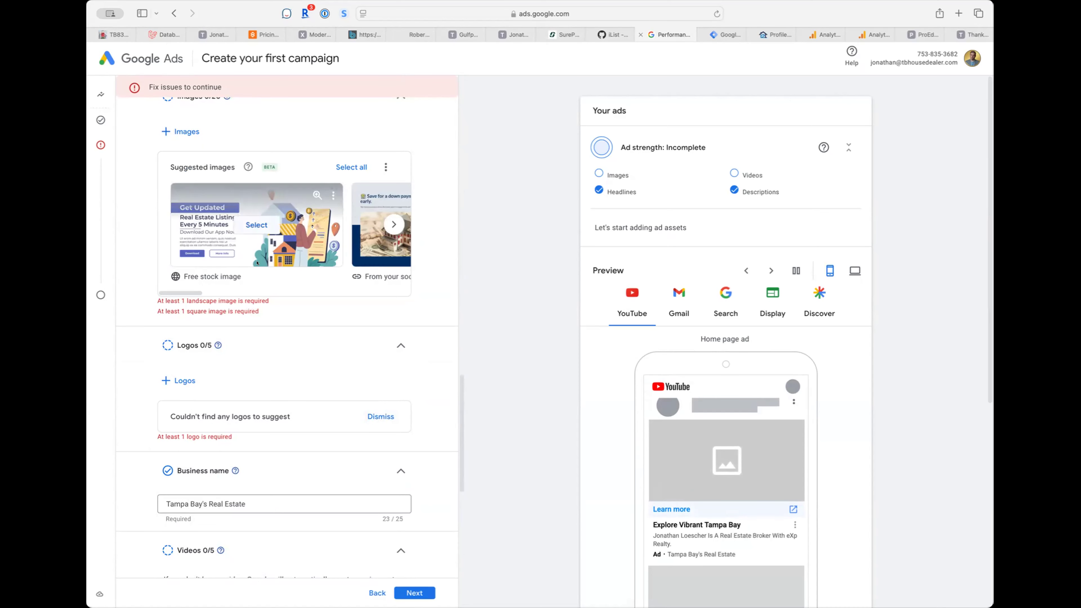
pyautogui.click(281, 262)
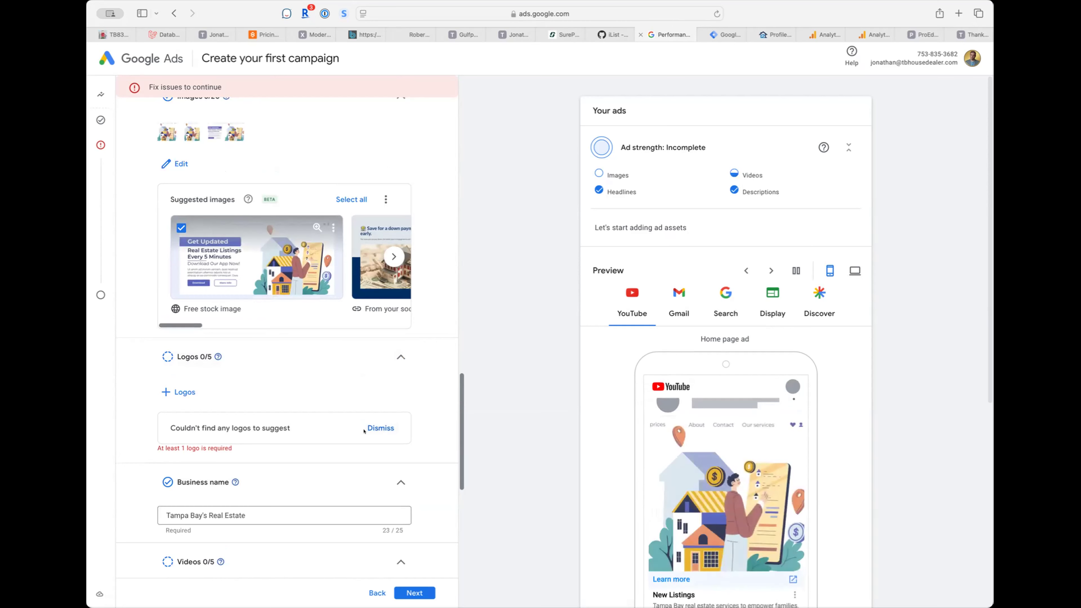
# Step: Check the remaining ad assets for unresolved issues, including images, logos, sitelinks and call to action, and try to continue
pyautogui.scroll(-4, 321, 422)
pyautogui.scroll(2, 272, 383)
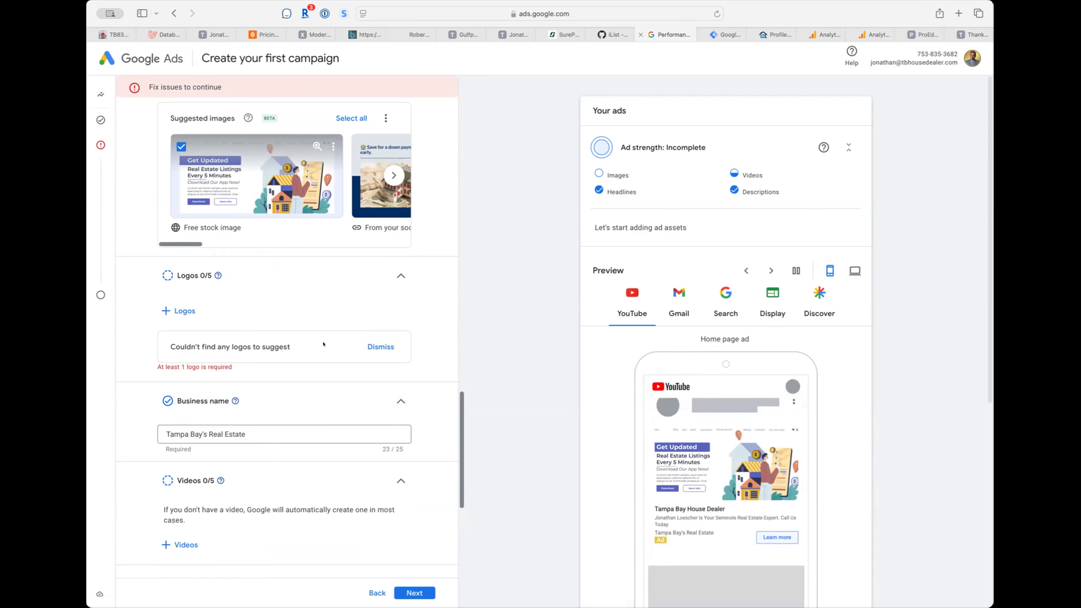
pyautogui.scroll(-5, 374, 363)
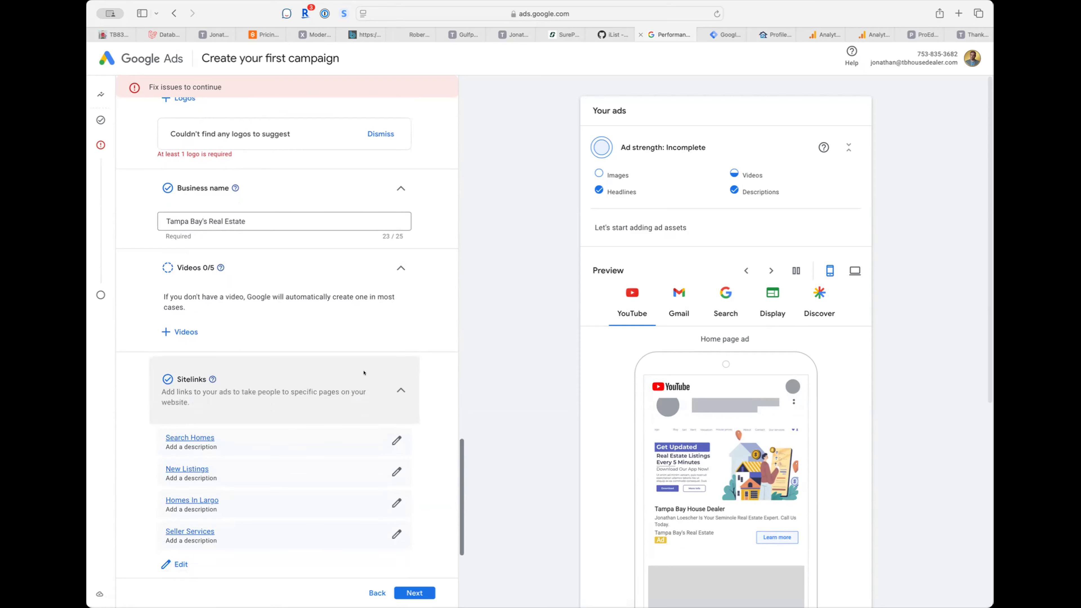
pyautogui.scroll(-5, 360, 373)
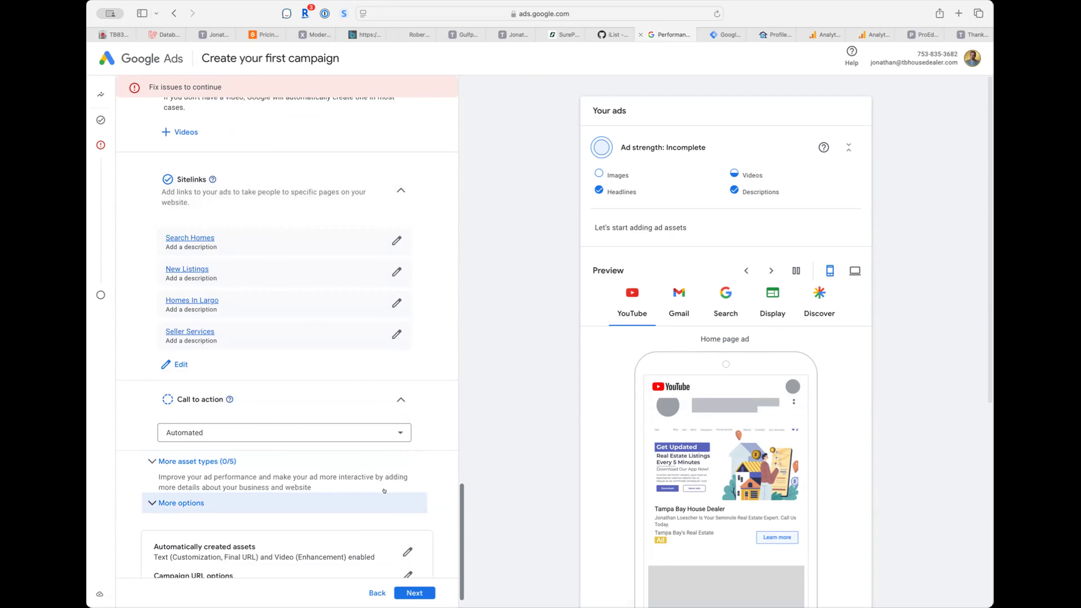
pyautogui.click(415, 592)
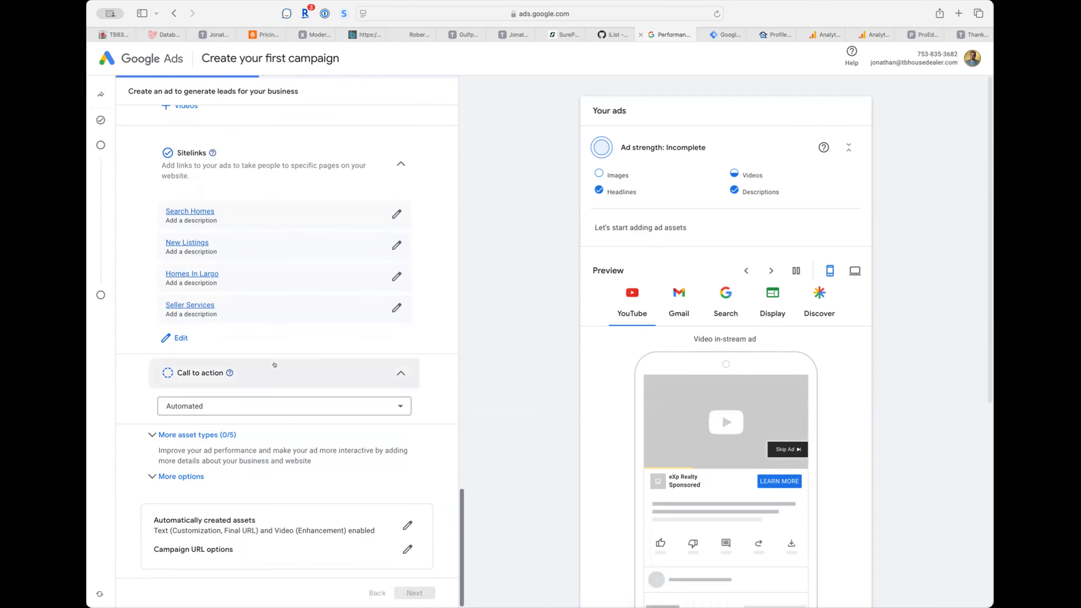
pyautogui.scroll(10, 275, 364)
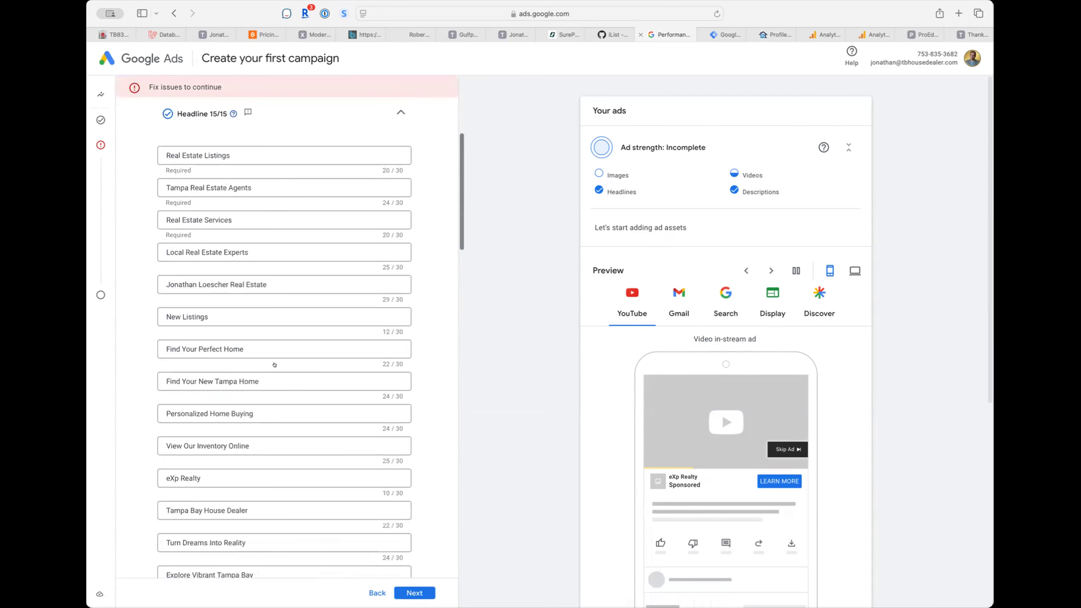
pyautogui.scroll(-8, 275, 364)
pyautogui.scroll(-13, 275, 364)
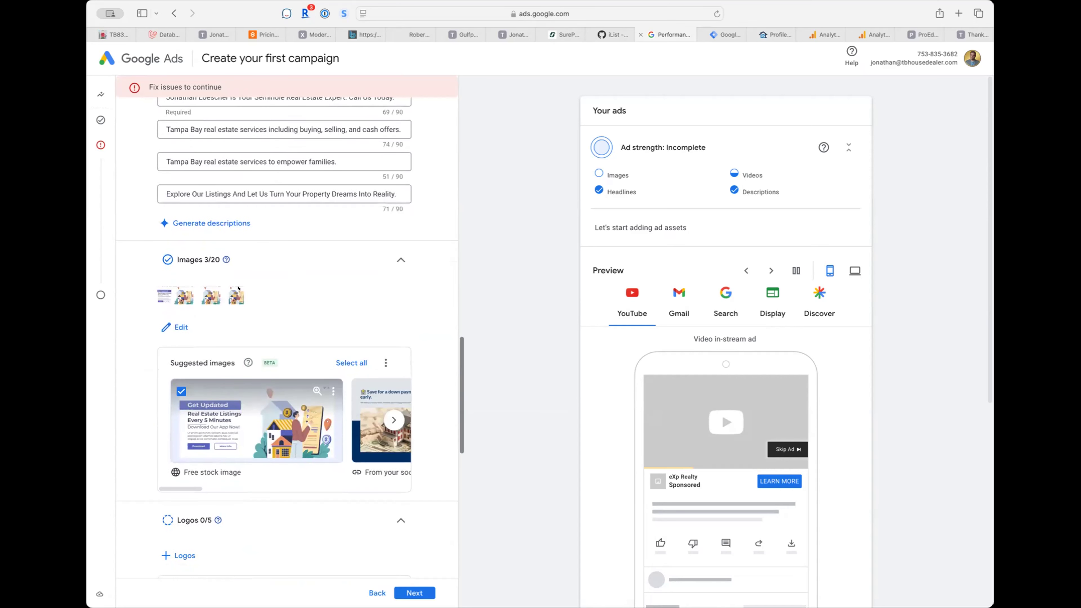
pyautogui.scroll(-5, 265, 451)
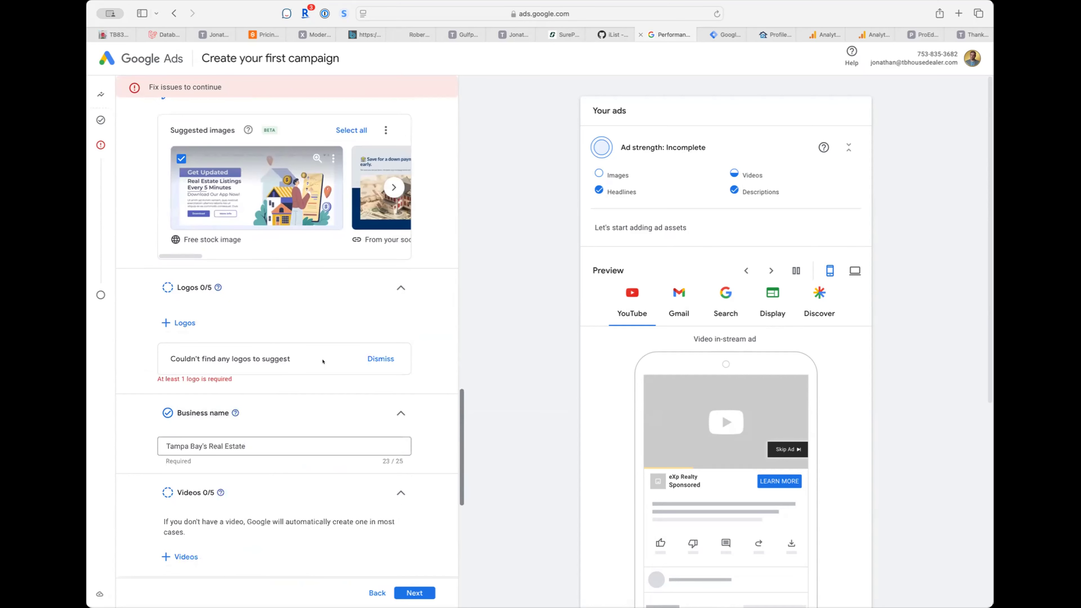
# Step: Dismiss the empty logo suggestion and look through the asset library, website or social, and upload sources for logos
pyautogui.click(374, 359)
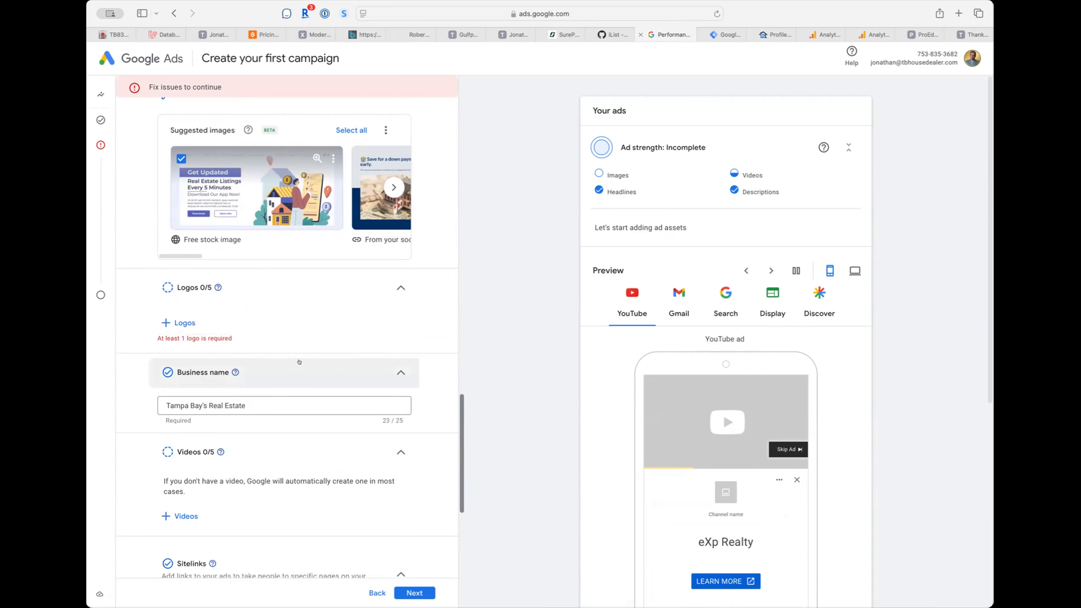
pyautogui.click(182, 323)
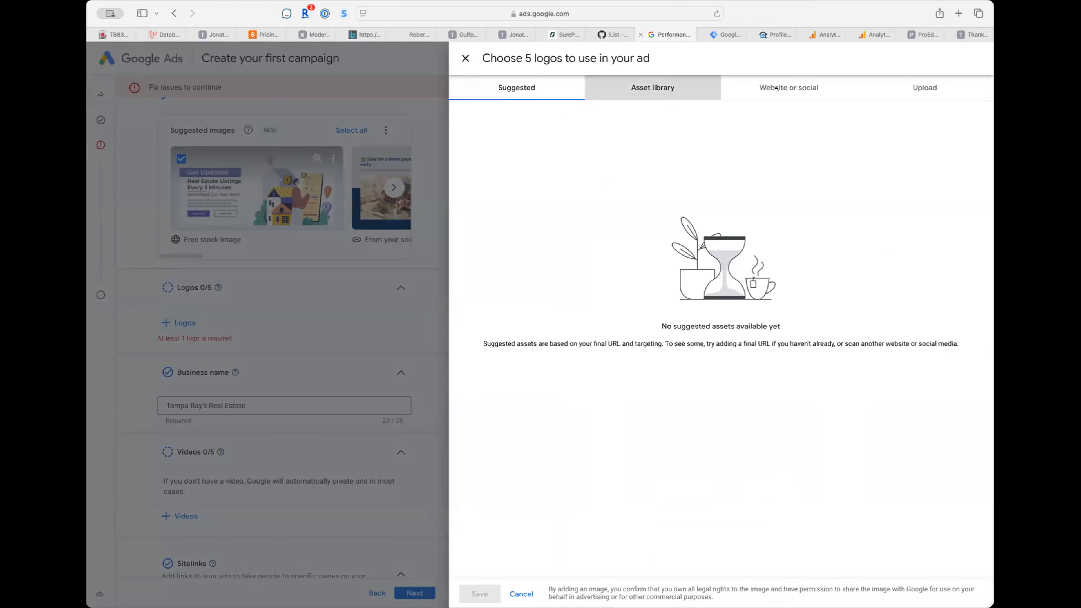
pyautogui.click(651, 88)
pyautogui.click(789, 87)
pyautogui.click(886, 83)
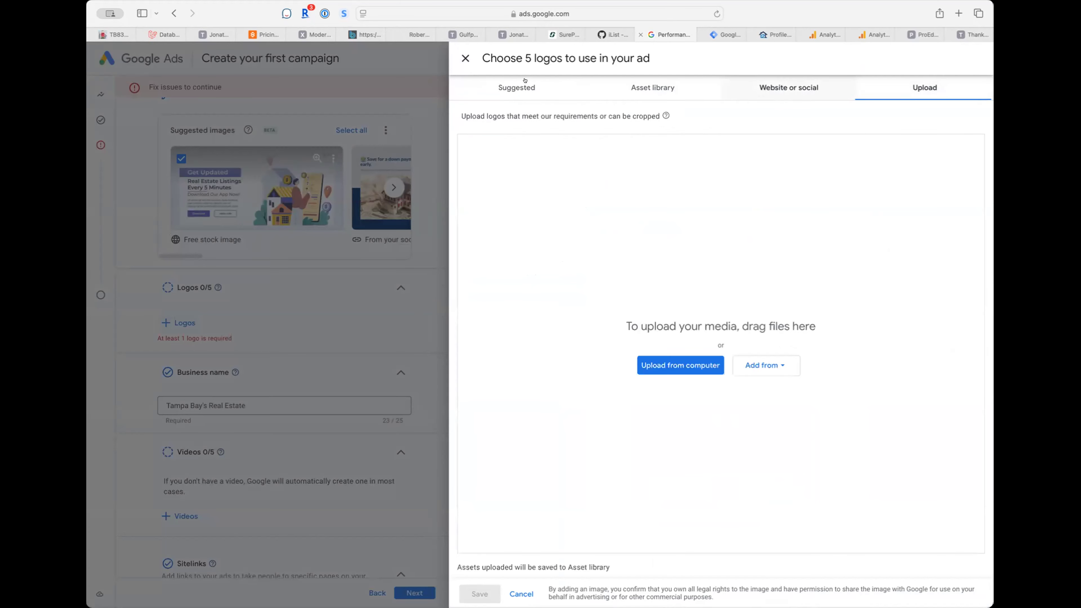
pyautogui.click(516, 87)
pyautogui.click(465, 58)
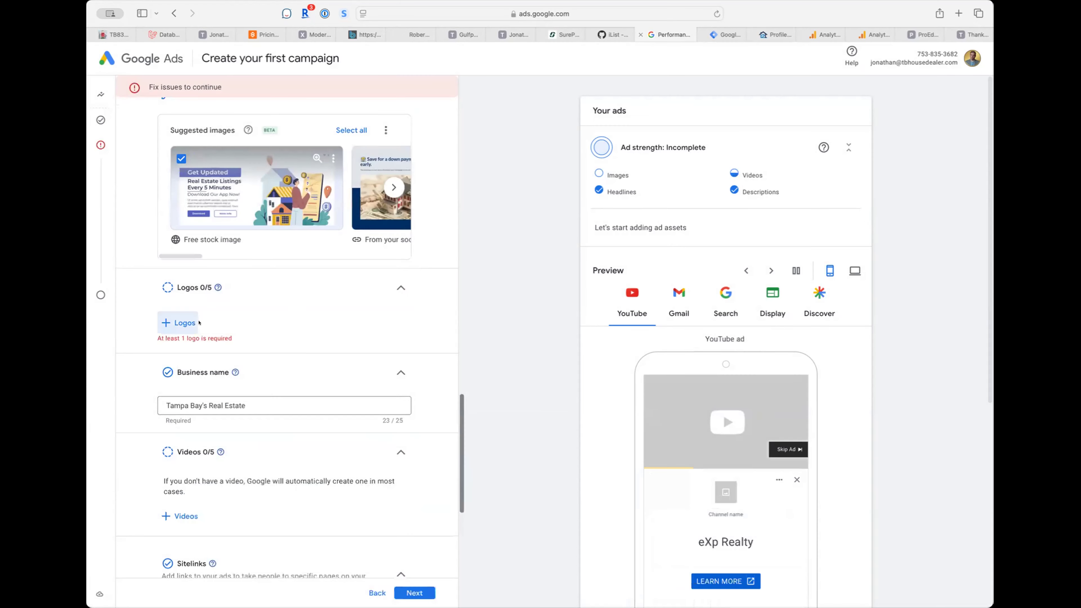
# Step: Upload the large vertical logo PNG as an ad logo and review its 1:1 and 4:1 crops
pyautogui.click(189, 323)
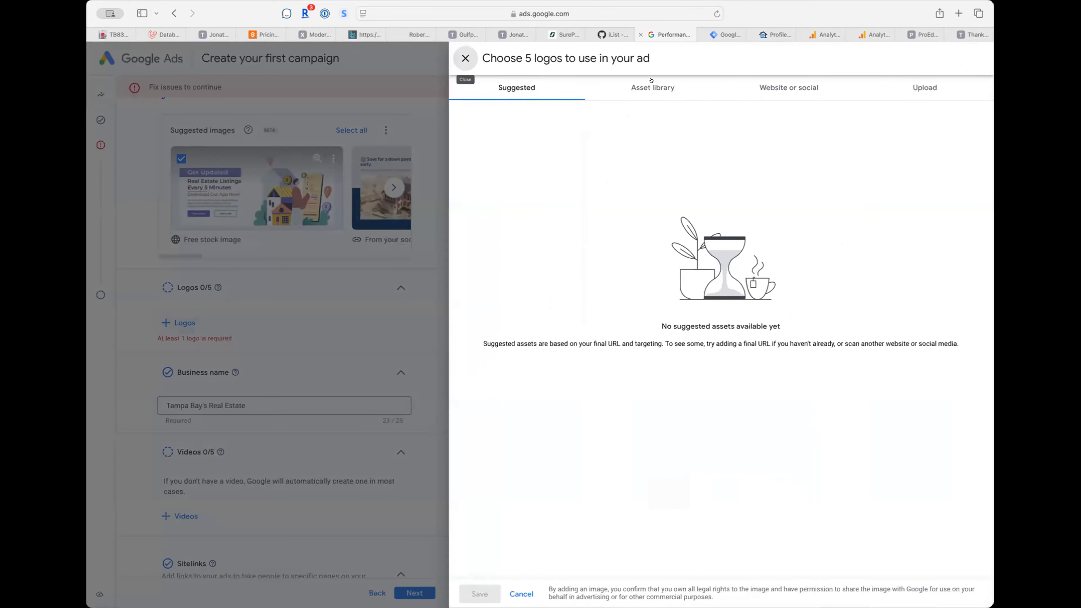
pyautogui.click(943, 83)
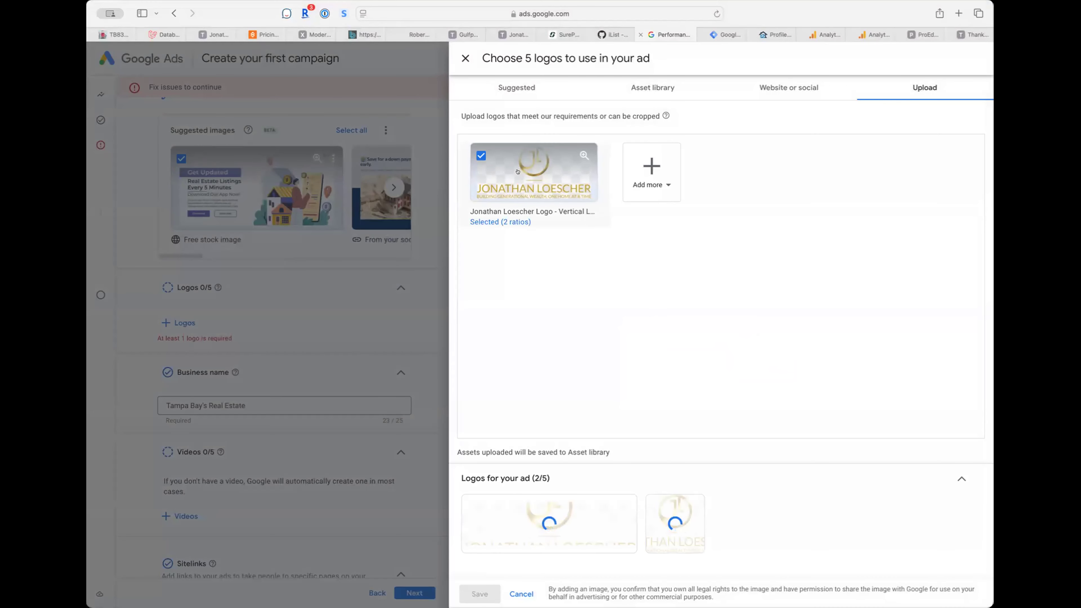
pyautogui.click(518, 171)
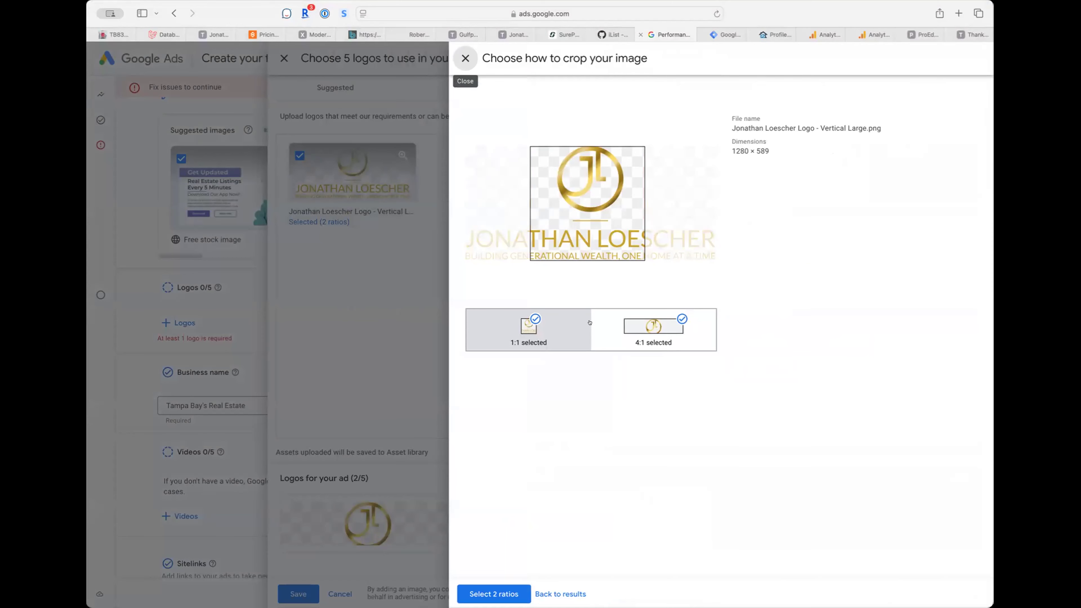
pyautogui.click(566, 593)
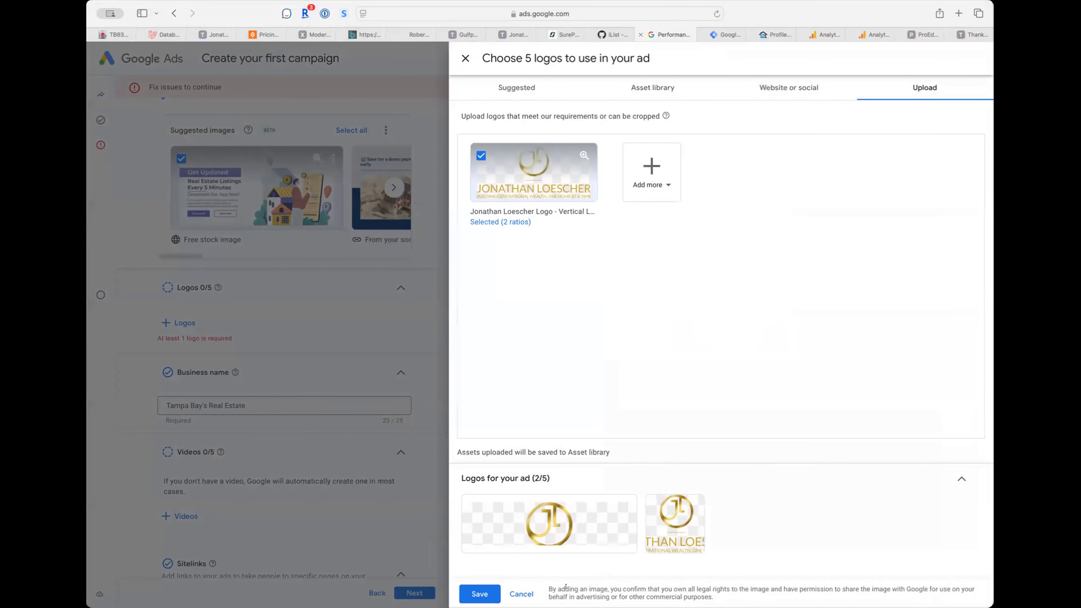
# Step: Deselect the vertical logo, upload the square circular monogram logo instead, and save it as the ad's logo
pyautogui.click(480, 155)
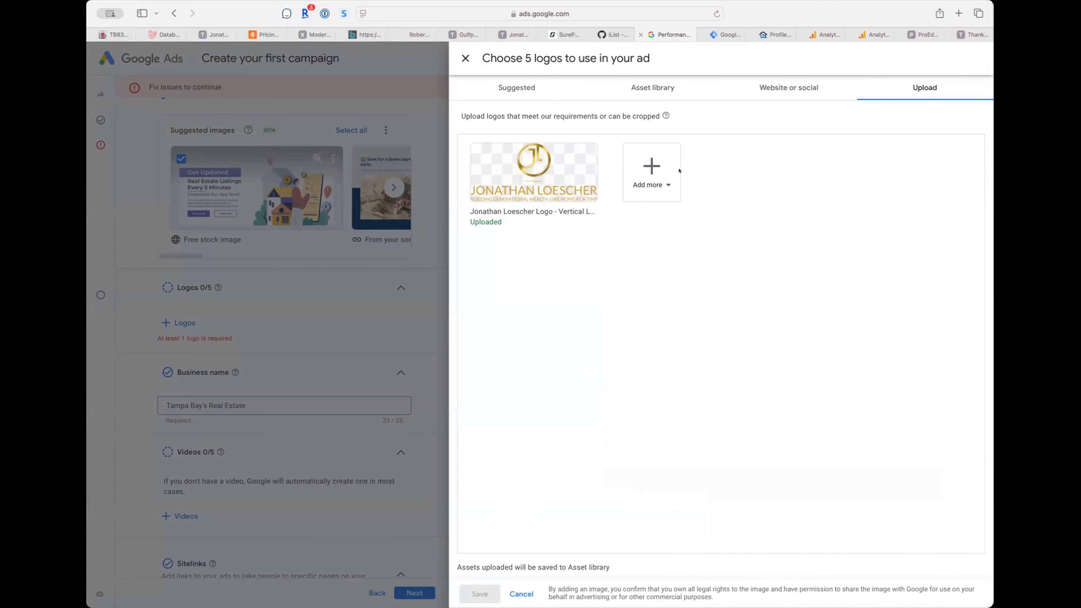
pyautogui.click(666, 174)
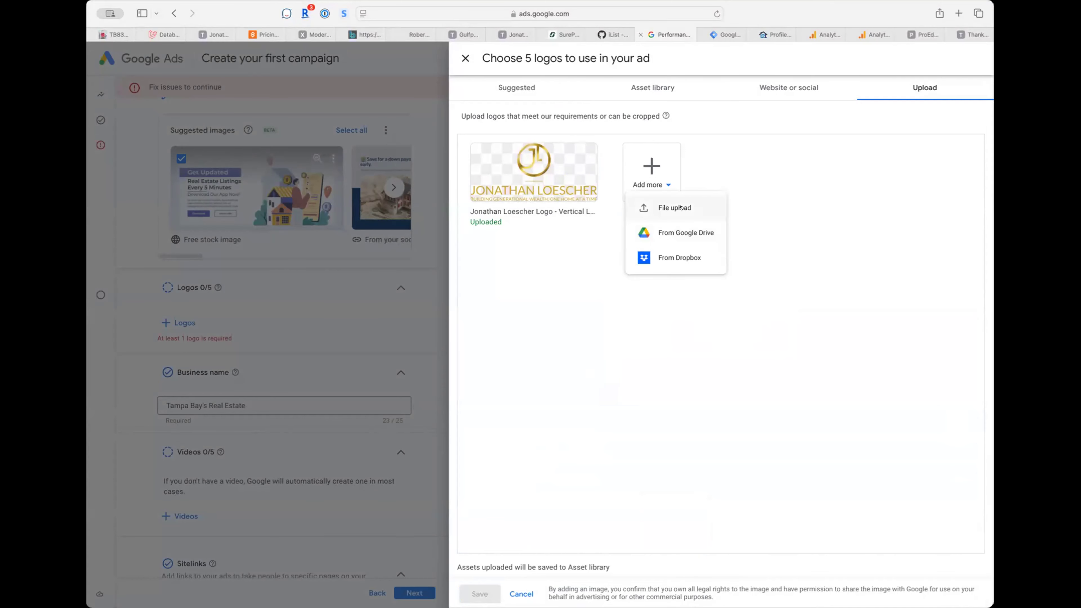
pyautogui.click(680, 208)
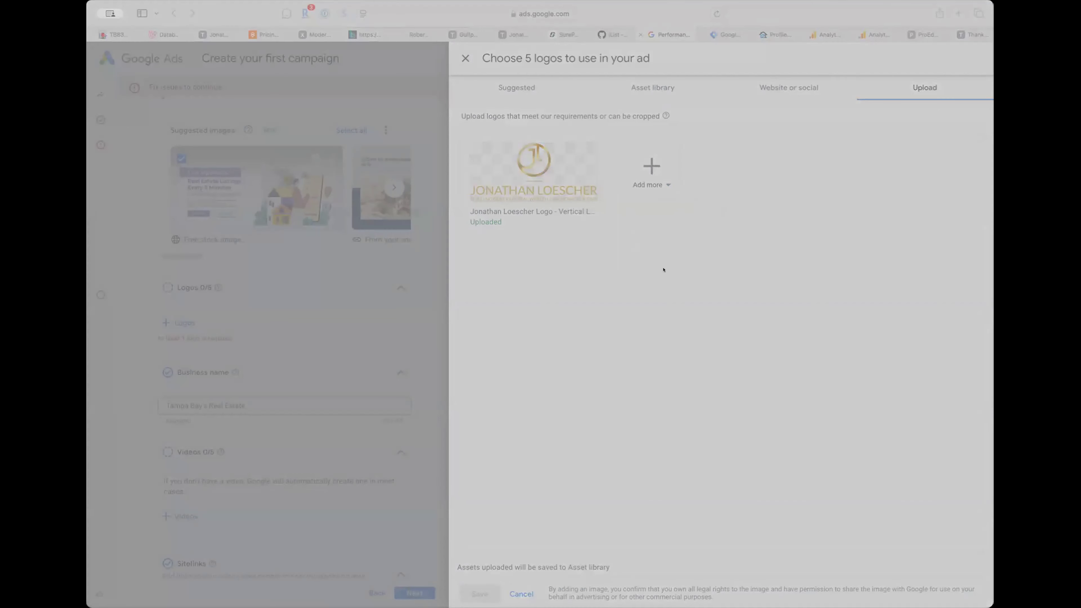
pyautogui.doubleClick(523, 289)
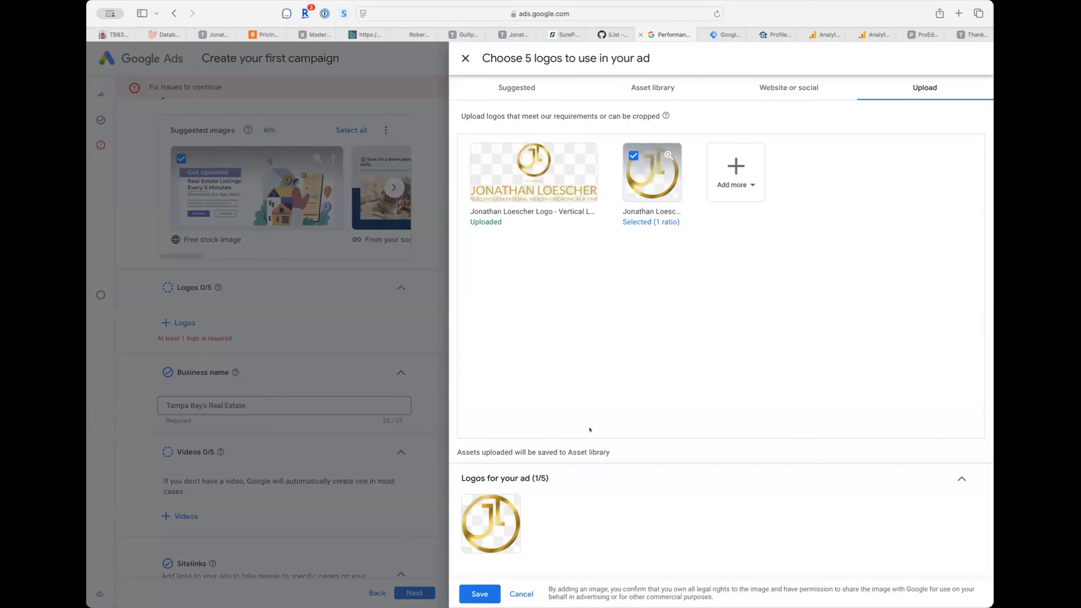
pyautogui.click(481, 592)
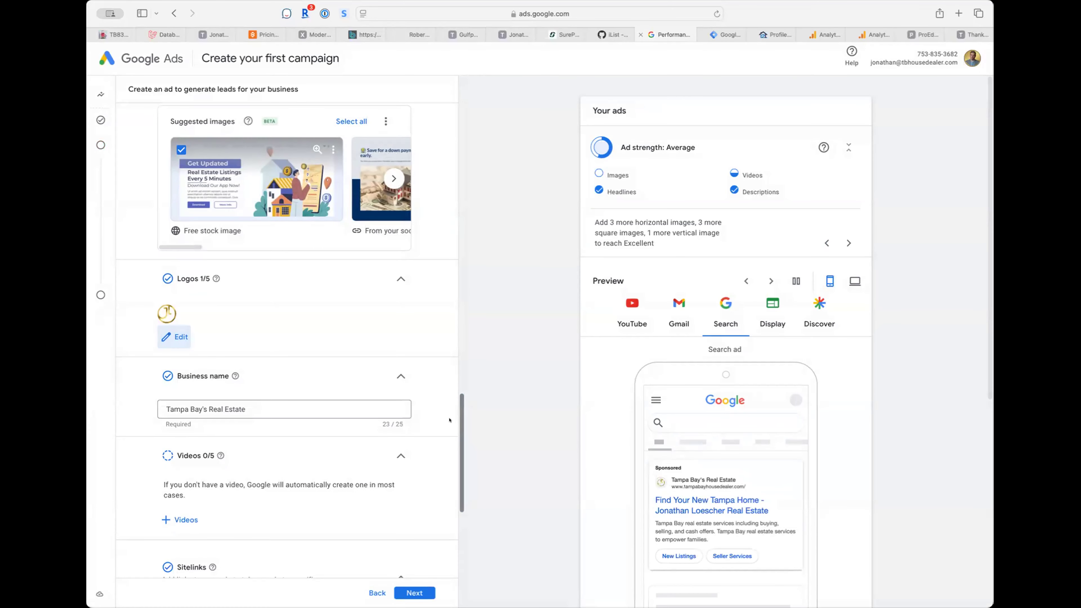
# Step: Accept the ad assets and keep the bid strategy focused on Conversions without a target cost per action
pyautogui.scroll(-5, 326, 357)
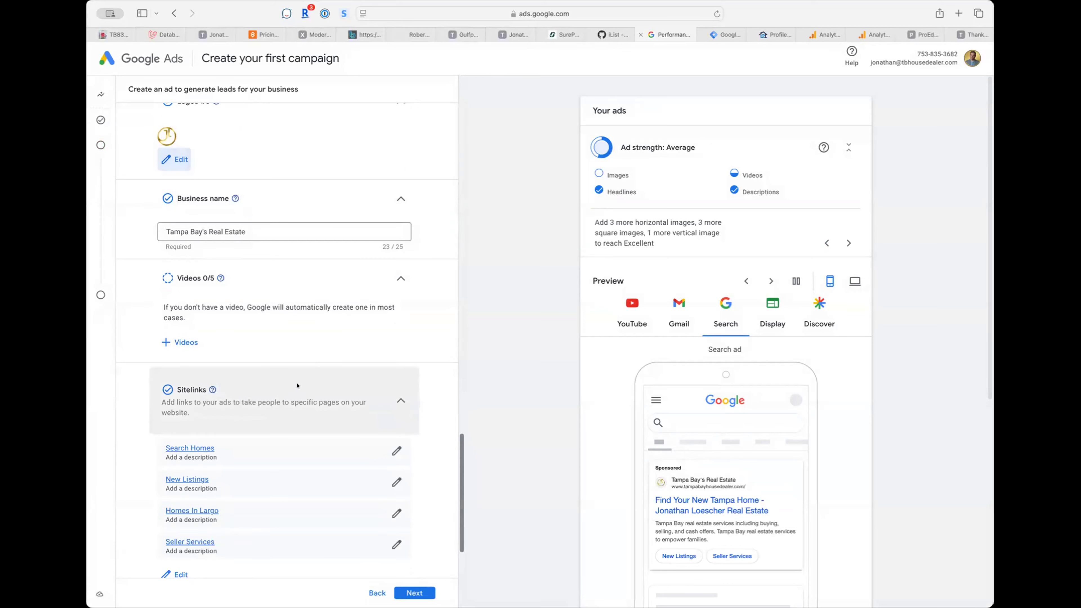
pyautogui.click(415, 592)
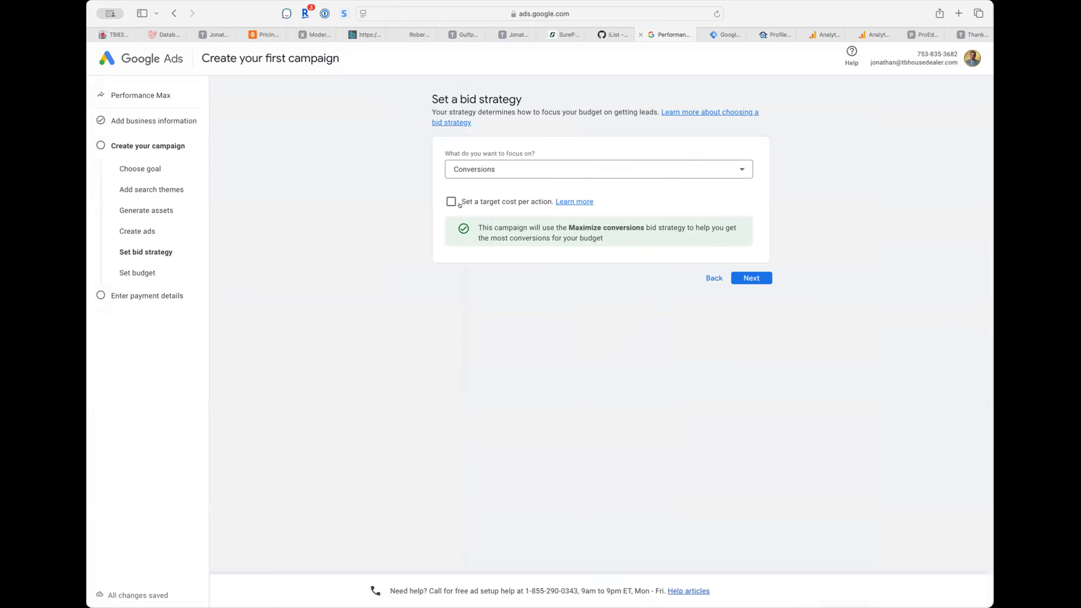
pyautogui.click(749, 278)
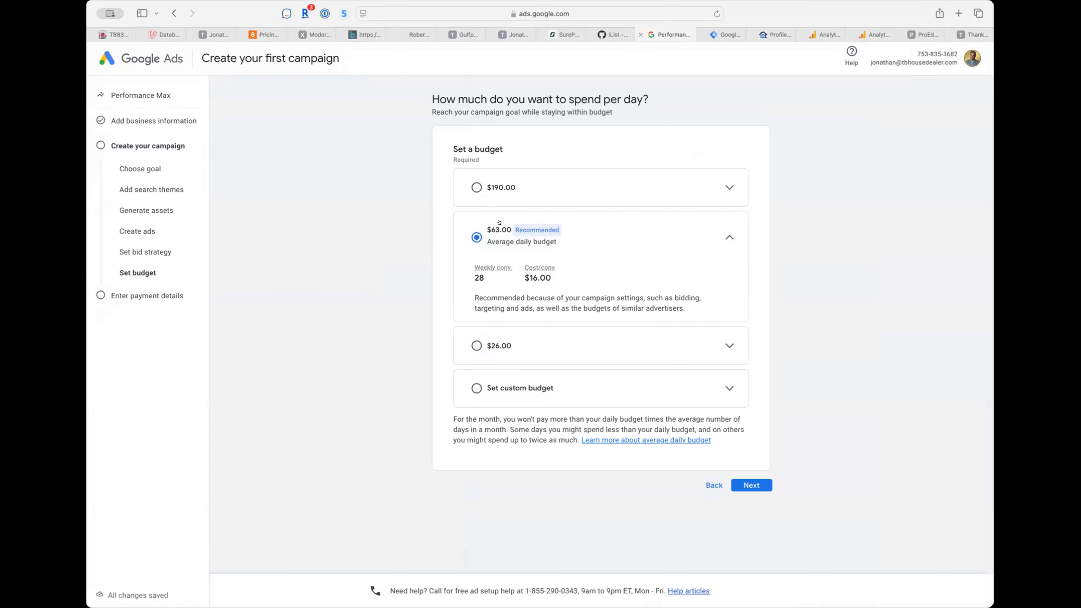
# Step: Compare the suggested and custom budget options, and set the average daily budget to $26.00
pyautogui.click(535, 193)
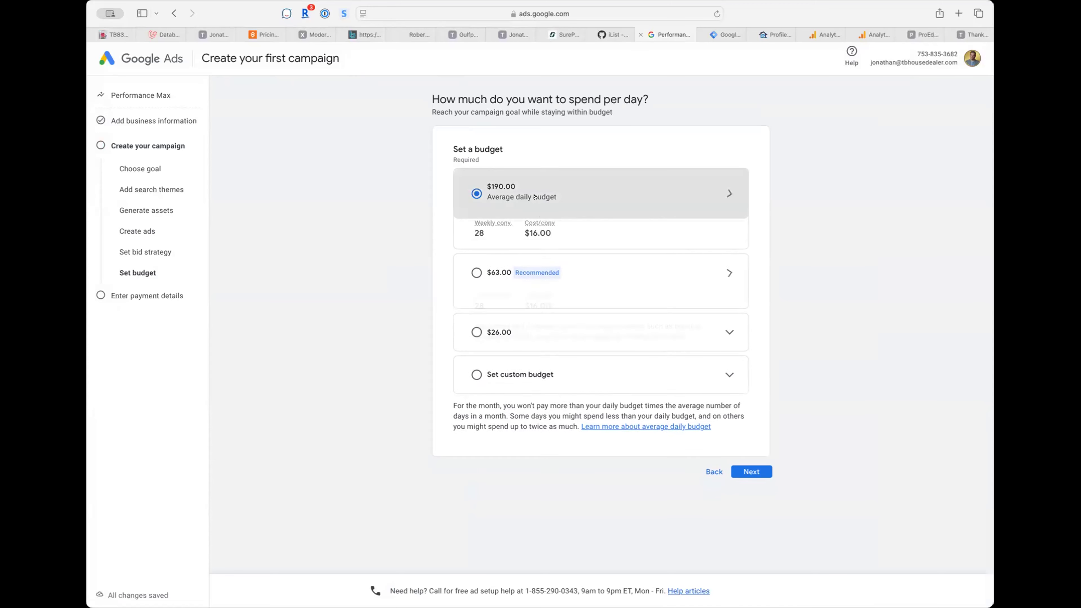
pyautogui.click(519, 313)
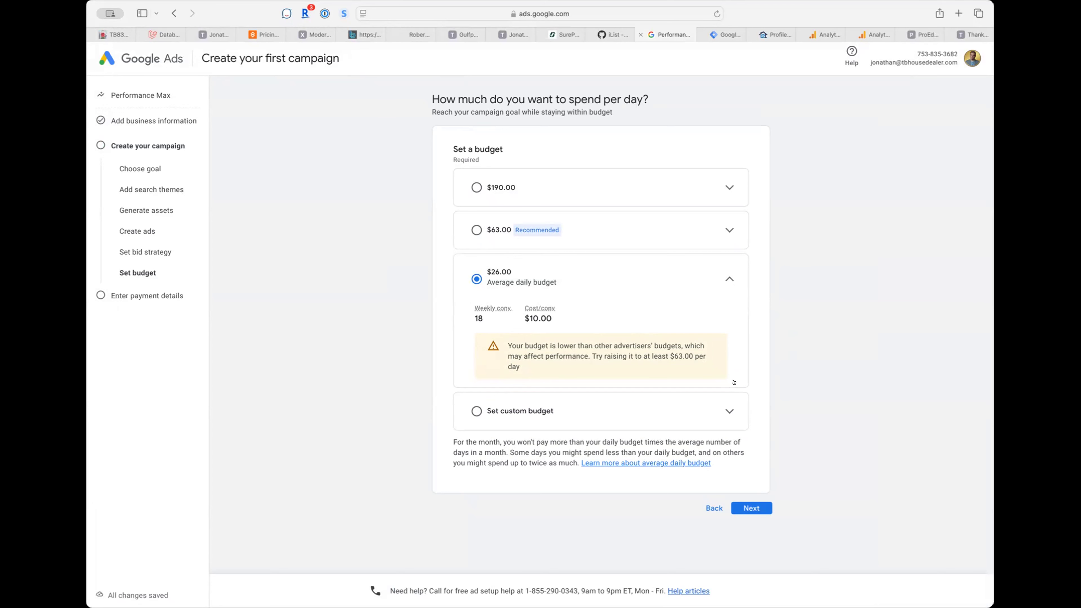
pyautogui.click(516, 405)
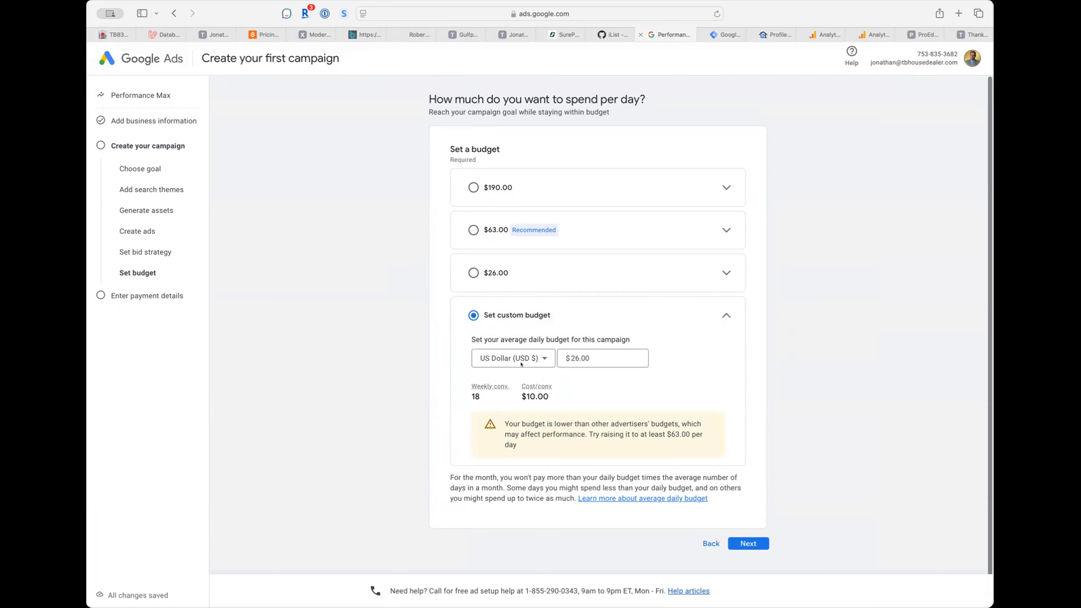
pyautogui.click(507, 273)
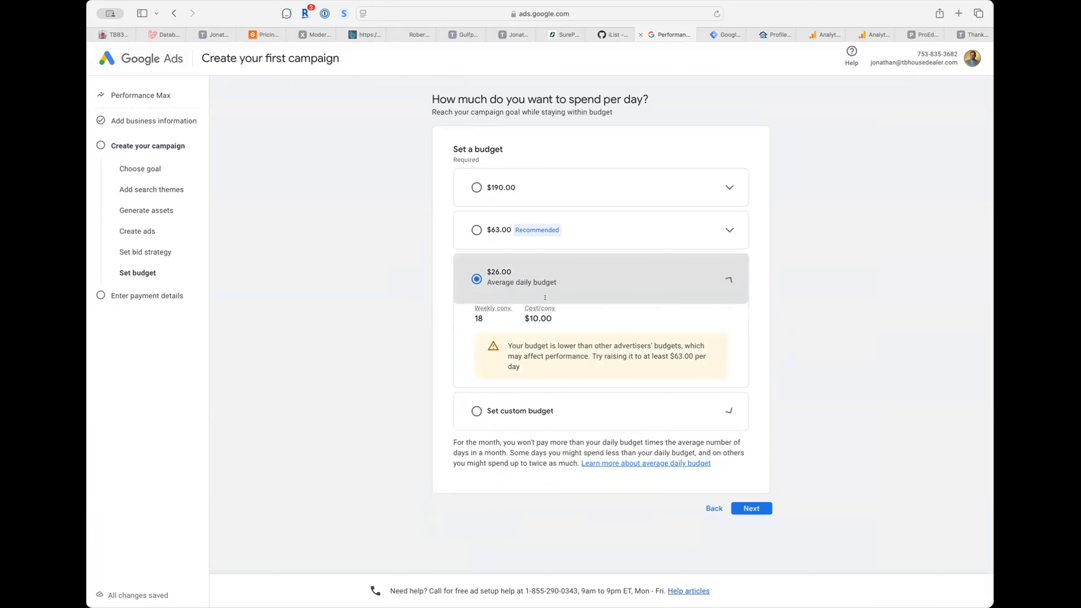
pyautogui.click(733, 507)
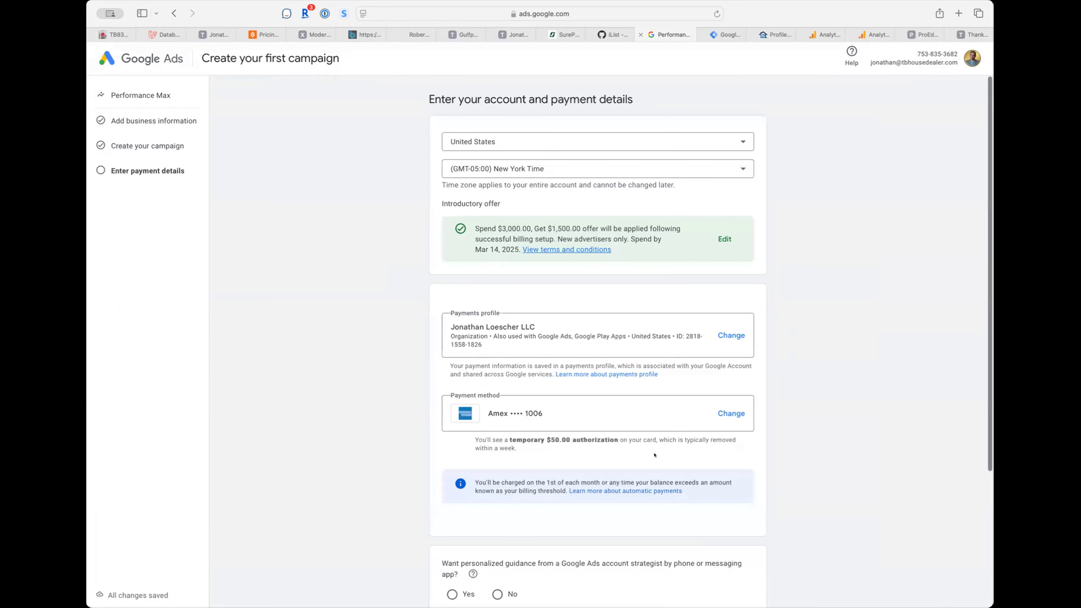
# Step: Review the account and payment details without submitting them, and permanently remove the Google Ads account whose setup is in progress
pyautogui.scroll(-3, 654, 454)
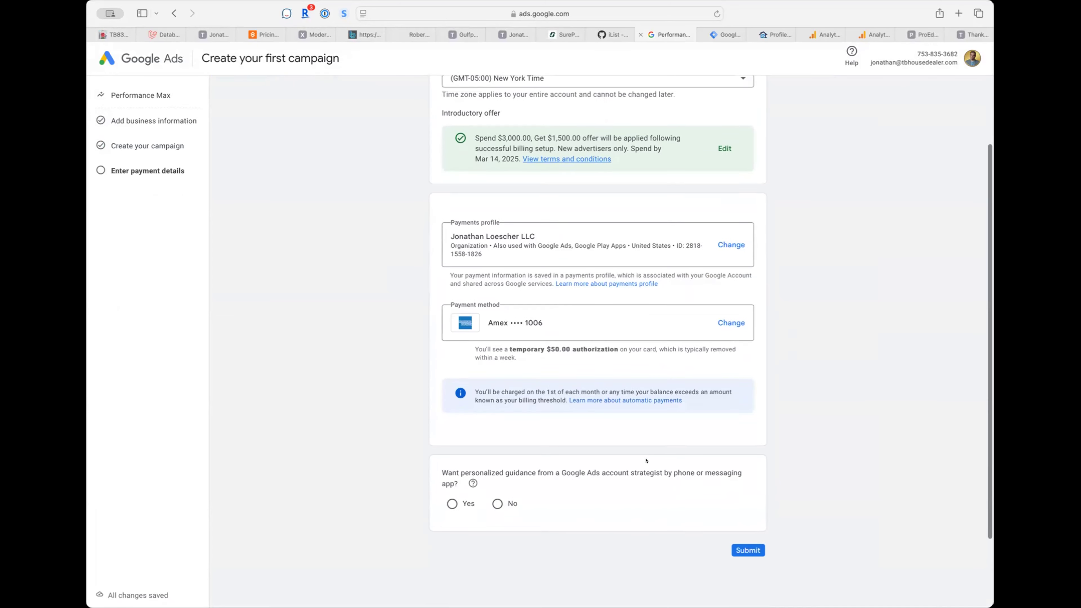
pyautogui.scroll(-1, 532, 494)
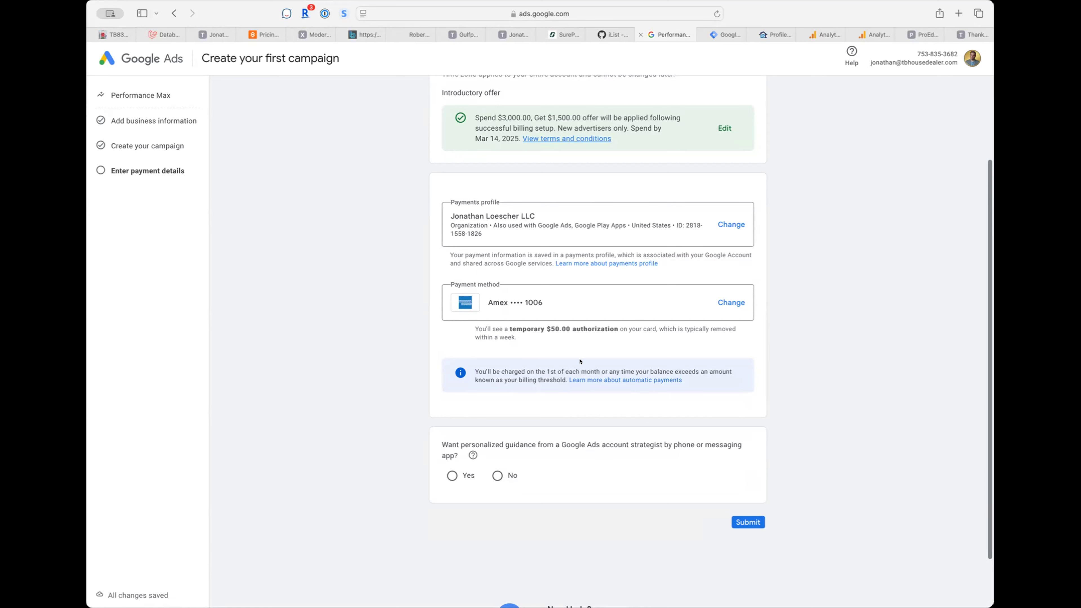
pyautogui.scroll(5, 581, 361)
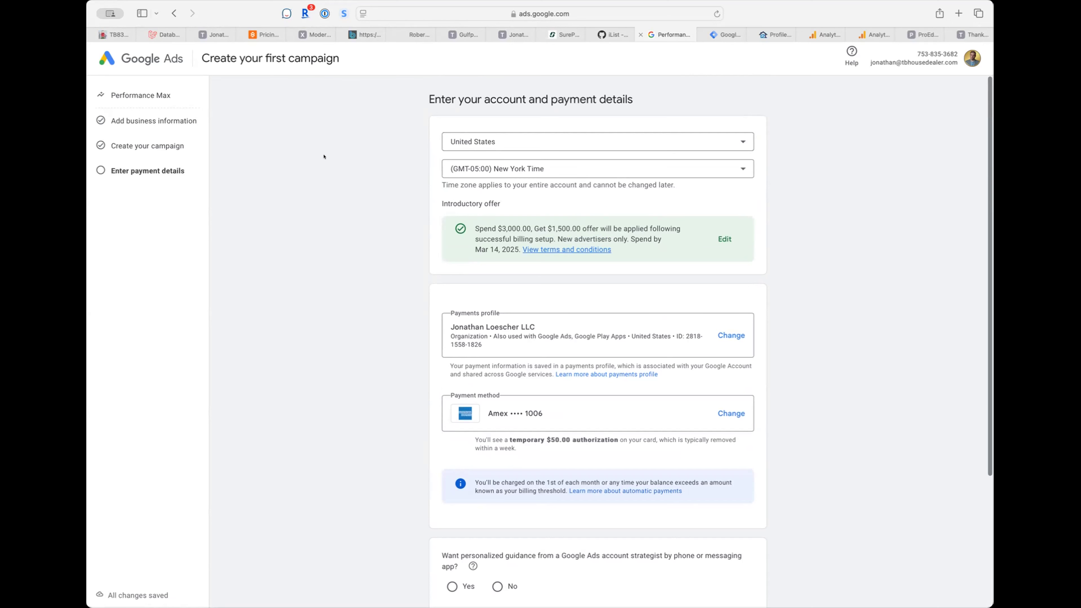
pyautogui.click(974, 58)
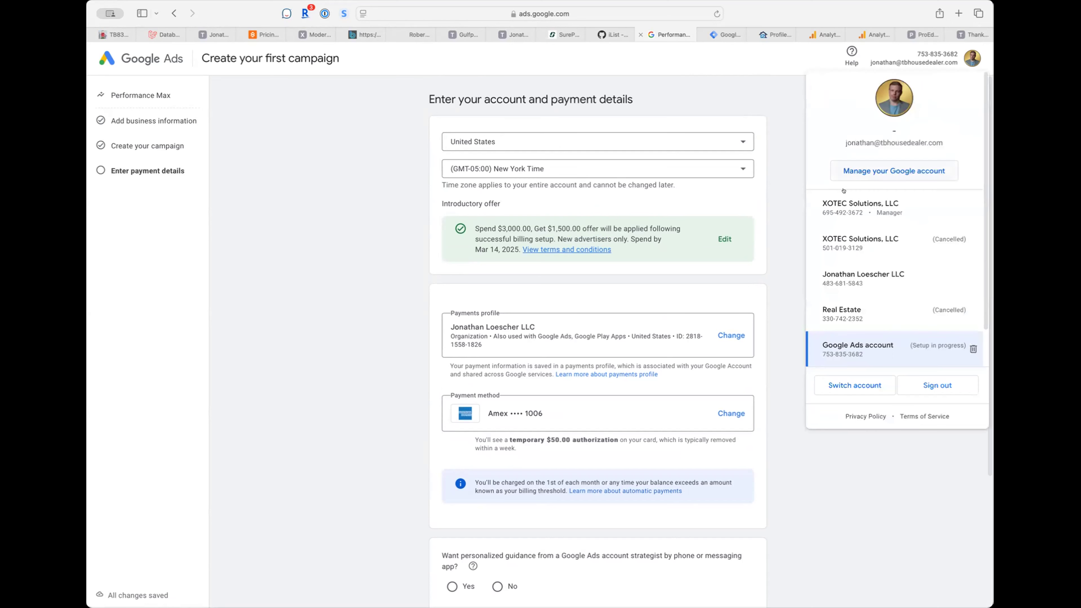
pyautogui.click(974, 348)
pyautogui.click(659, 356)
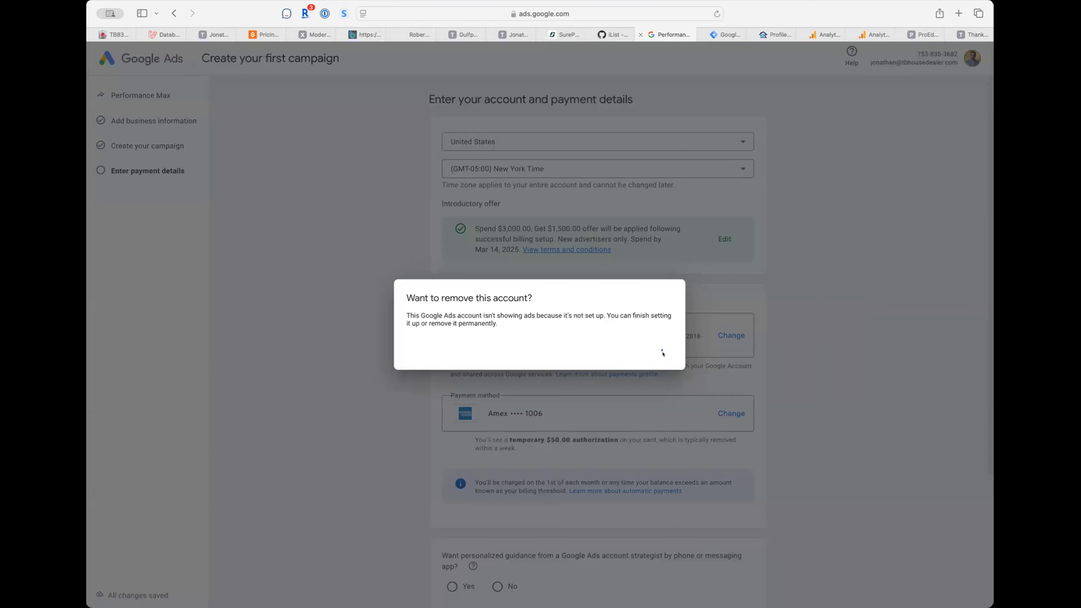
pyautogui.click(632, 357)
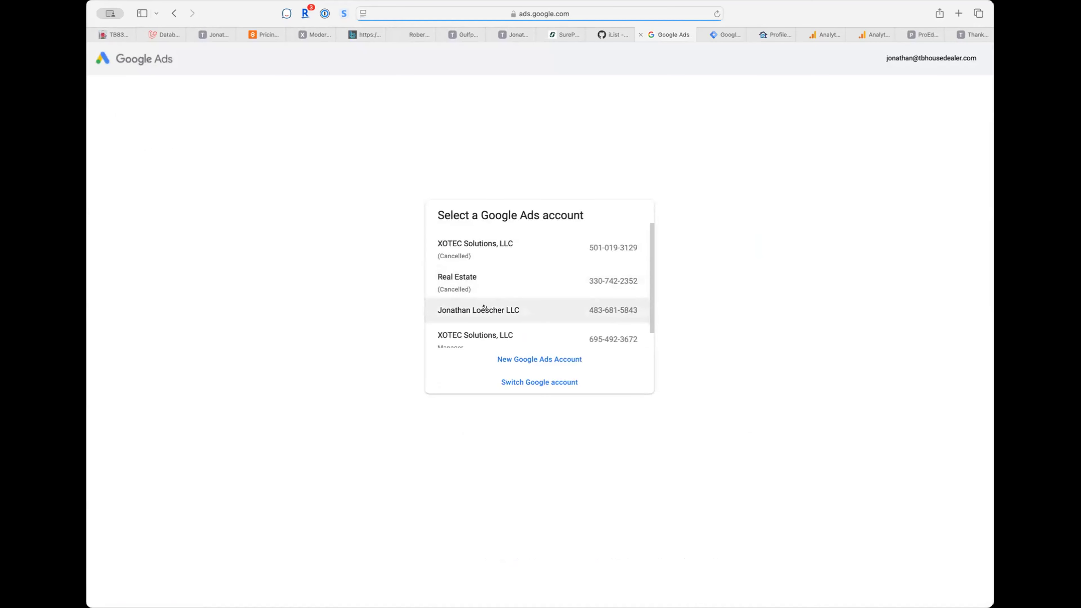
# Step: Open the existing active LLC advertiser account rather than the manager account, and go to its recommendations
pyautogui.scroll(-1, 506, 298)
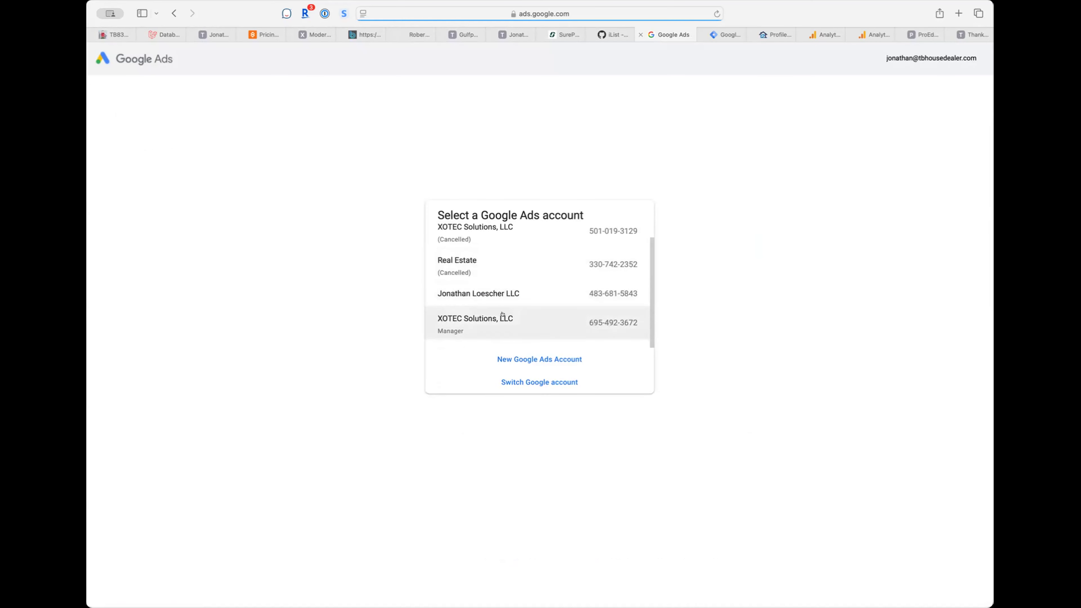
pyautogui.click(509, 294)
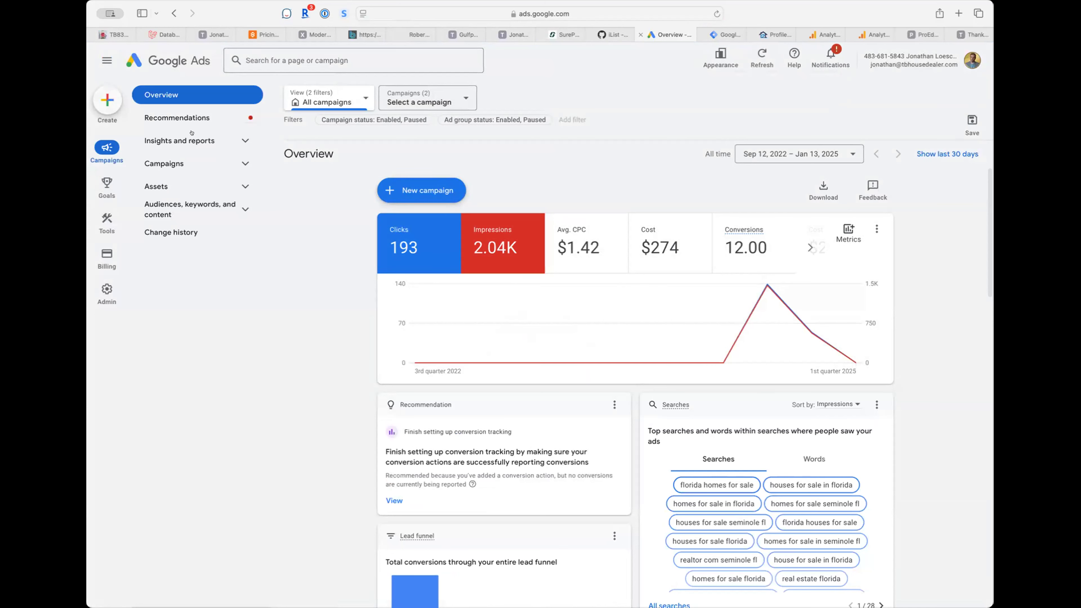
pyautogui.click(207, 120)
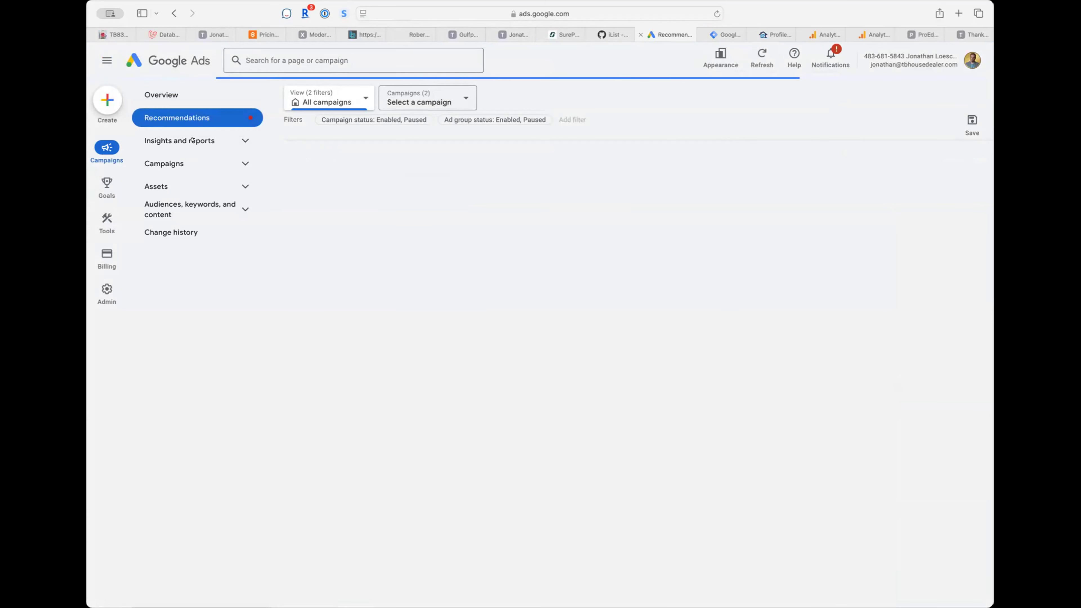
# Step: Open the campaigns list and review the campaign types offered for a new campaign without a goal's guidance
pyautogui.click(181, 162)
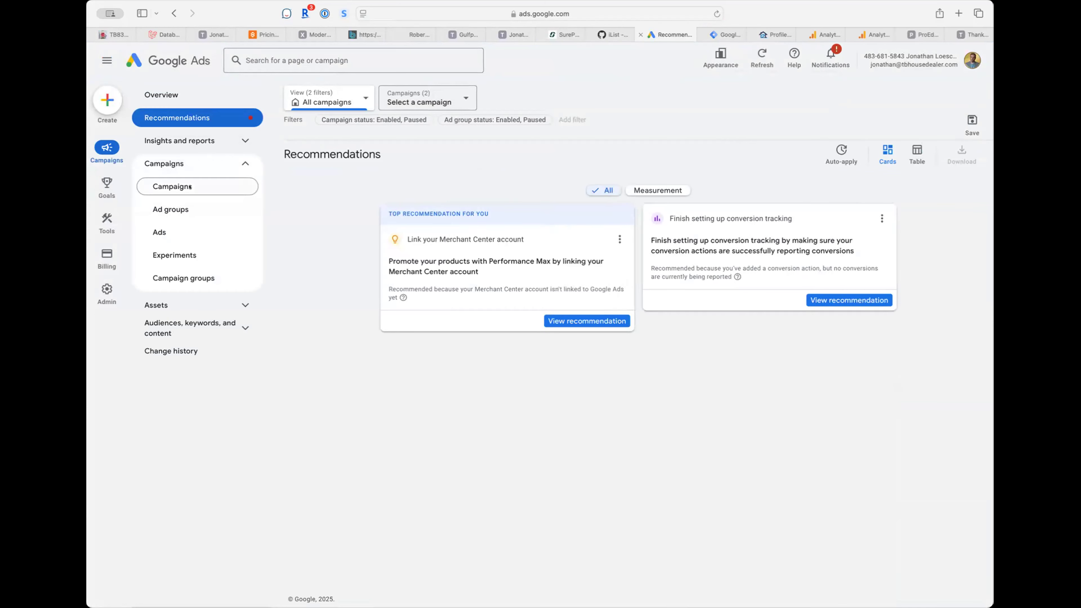
pyautogui.click(191, 188)
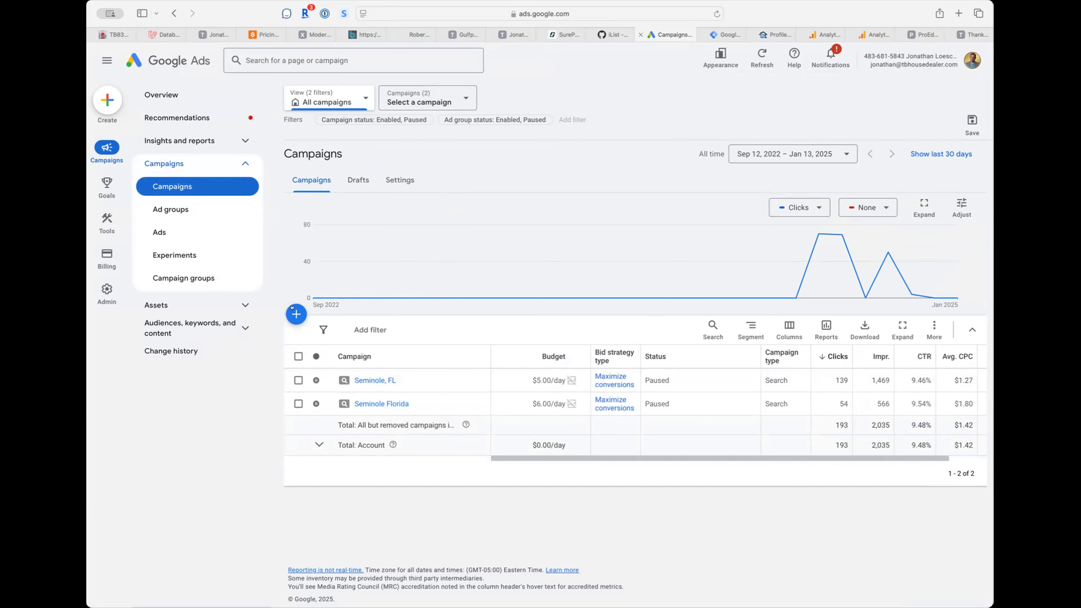
pyautogui.click(296, 314)
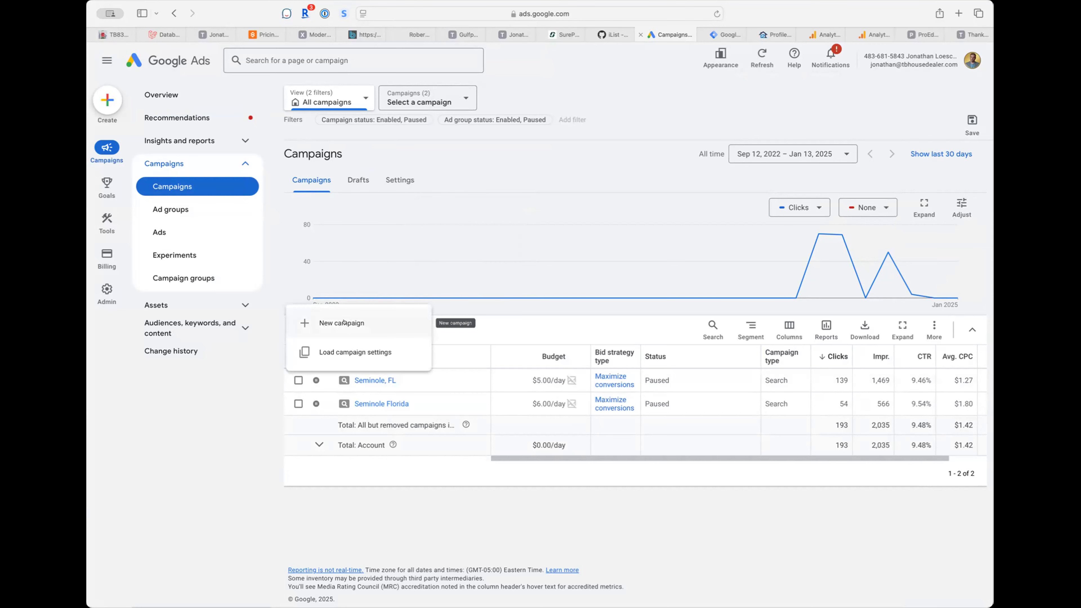
pyautogui.click(342, 322)
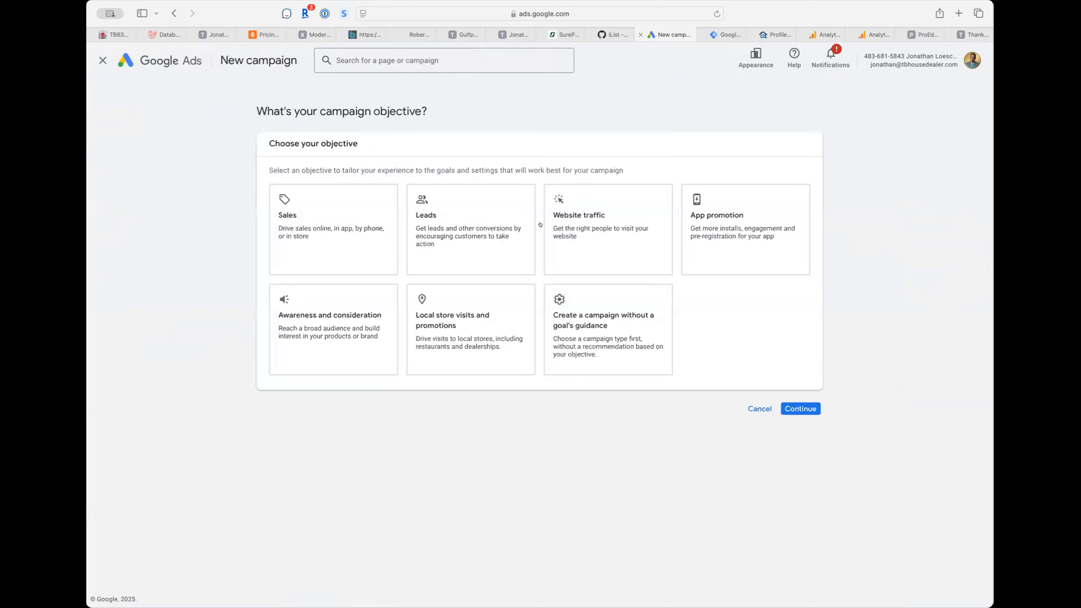
pyautogui.click(615, 328)
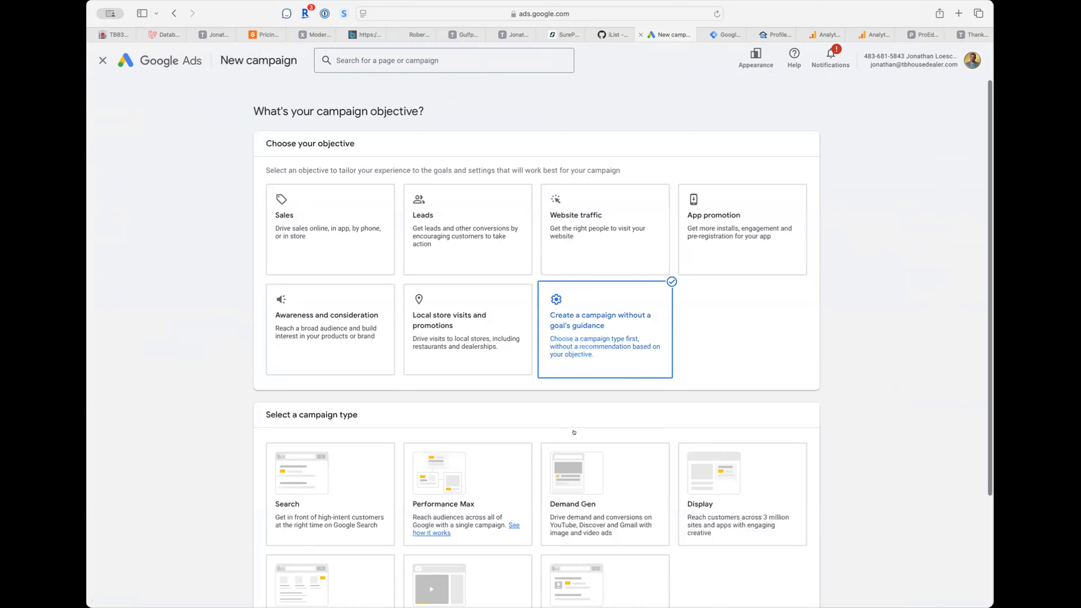
pyautogui.scroll(-3, 574, 432)
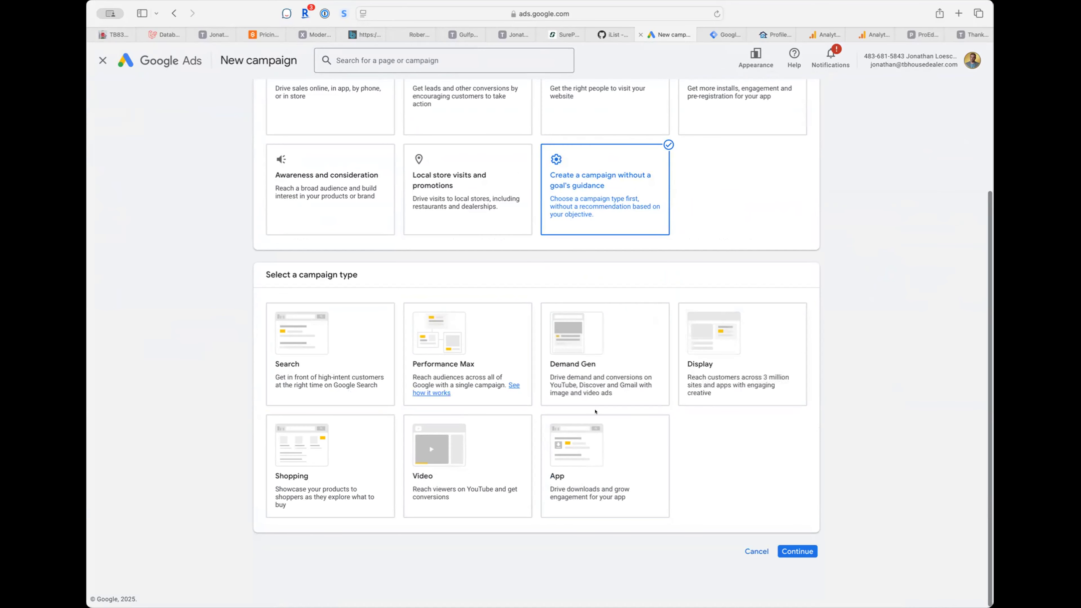
pyautogui.scroll(3, 630, 406)
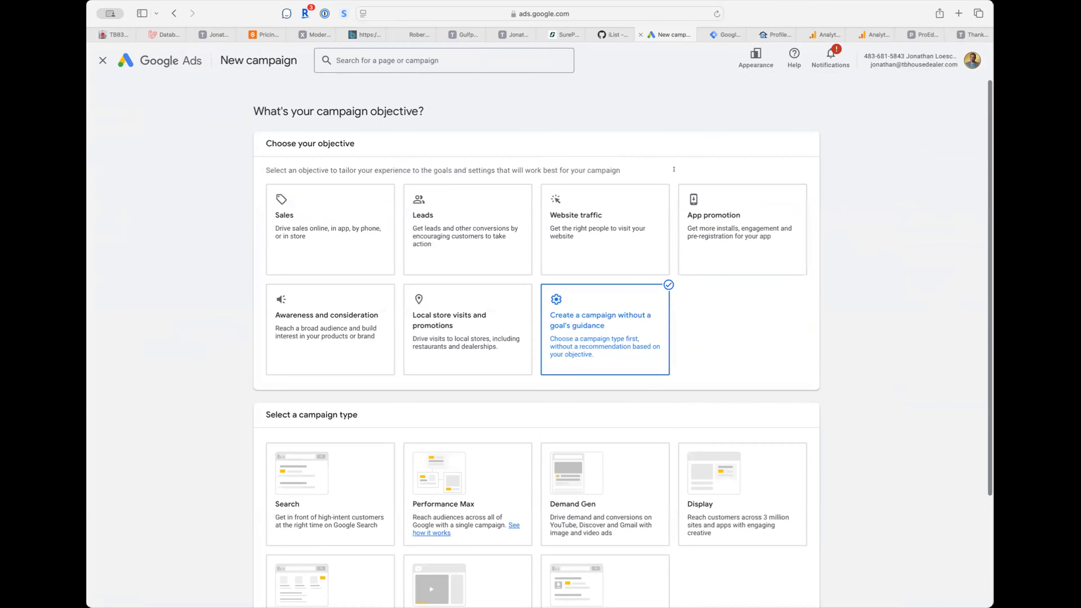
pyautogui.click(102, 60)
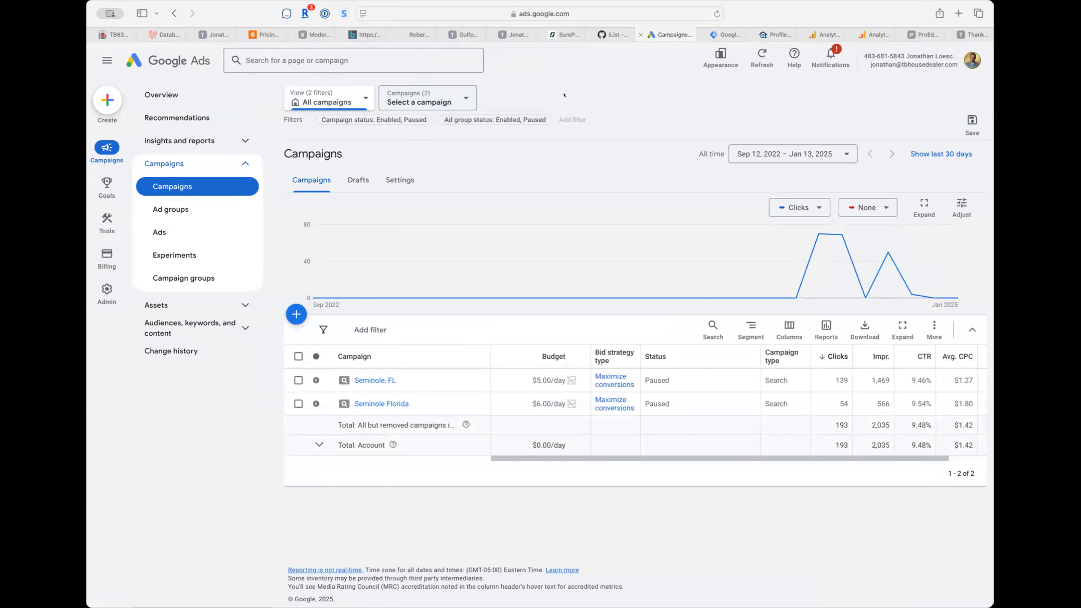
# Step: Expand the shared library tools and review the featured products that can be connected in the Data manager
pyautogui.click(102, 217)
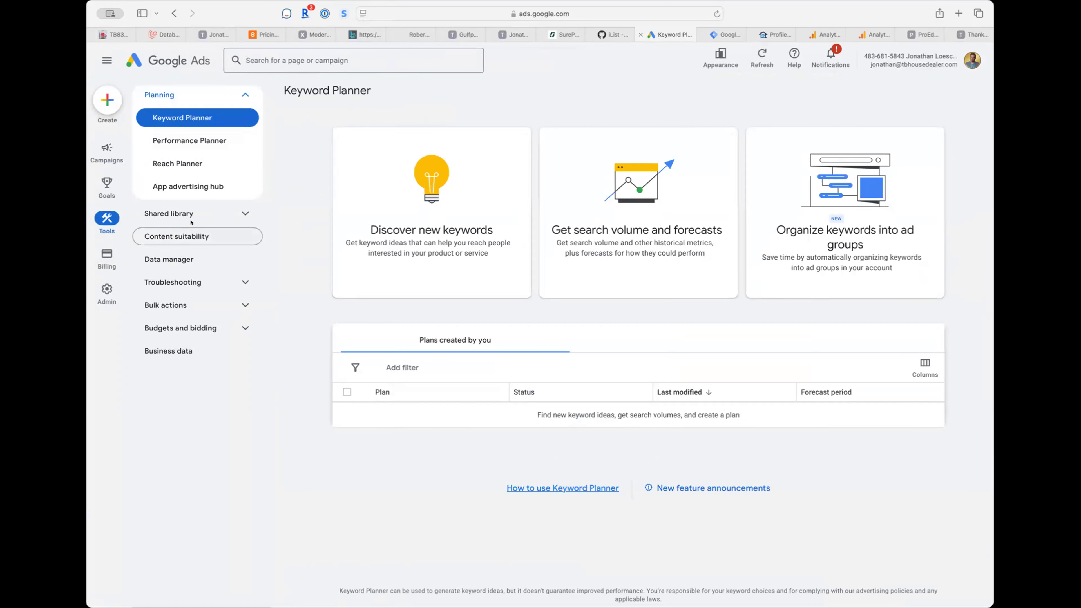
pyautogui.click(198, 214)
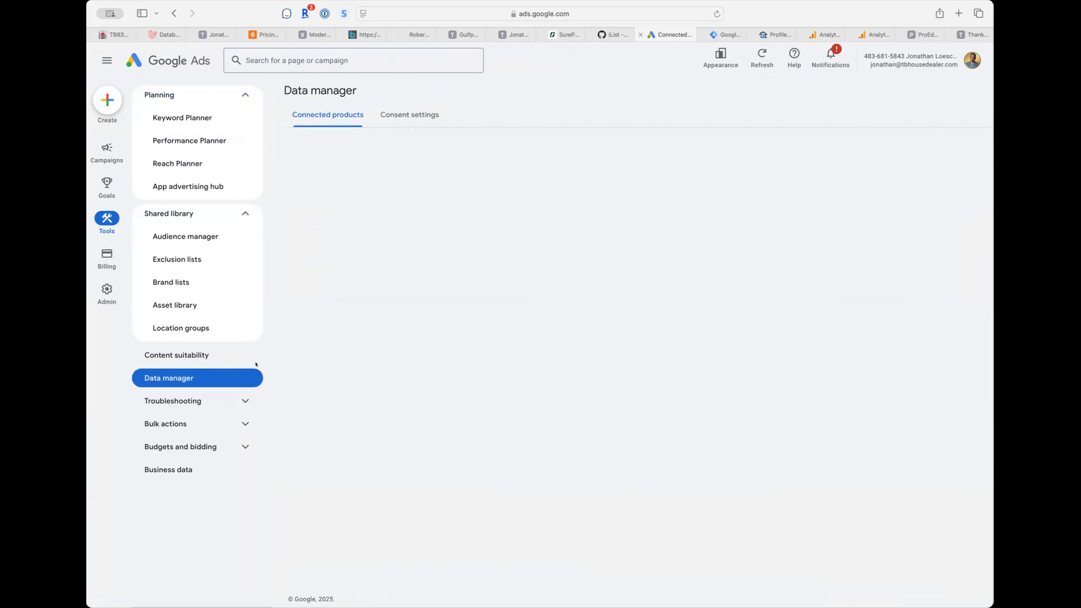
pyautogui.scroll(-2, 555, 431)
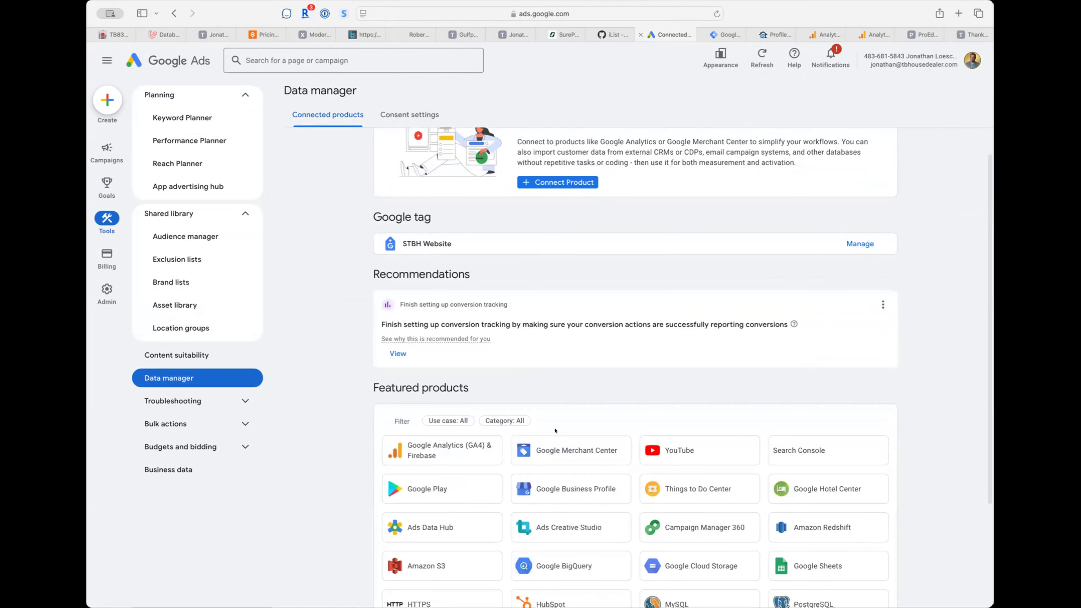
pyautogui.scroll(-5, 614, 395)
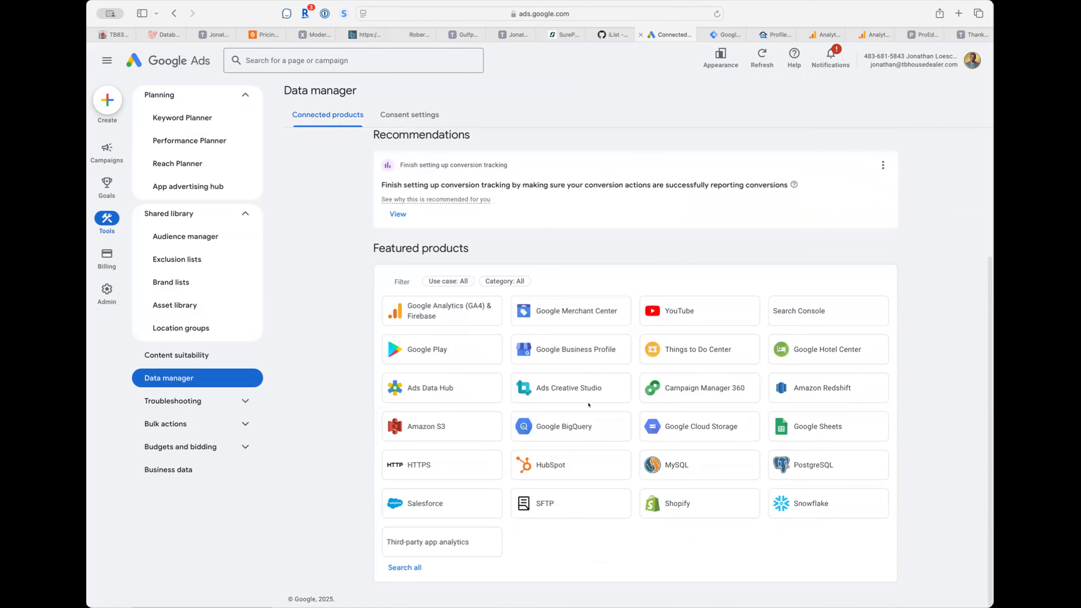
pyautogui.moveTo(108, 182)
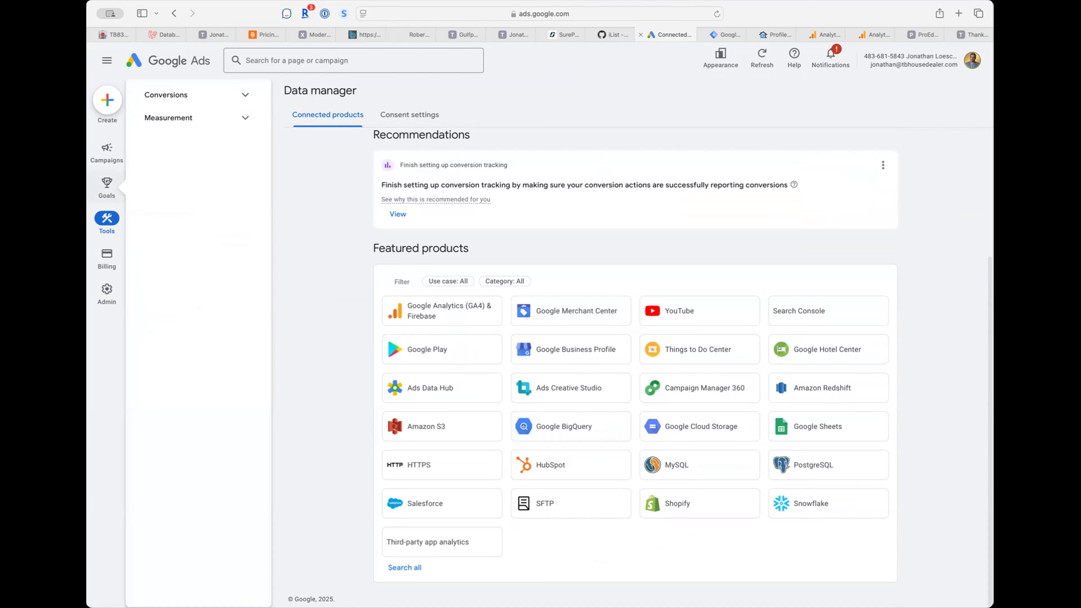
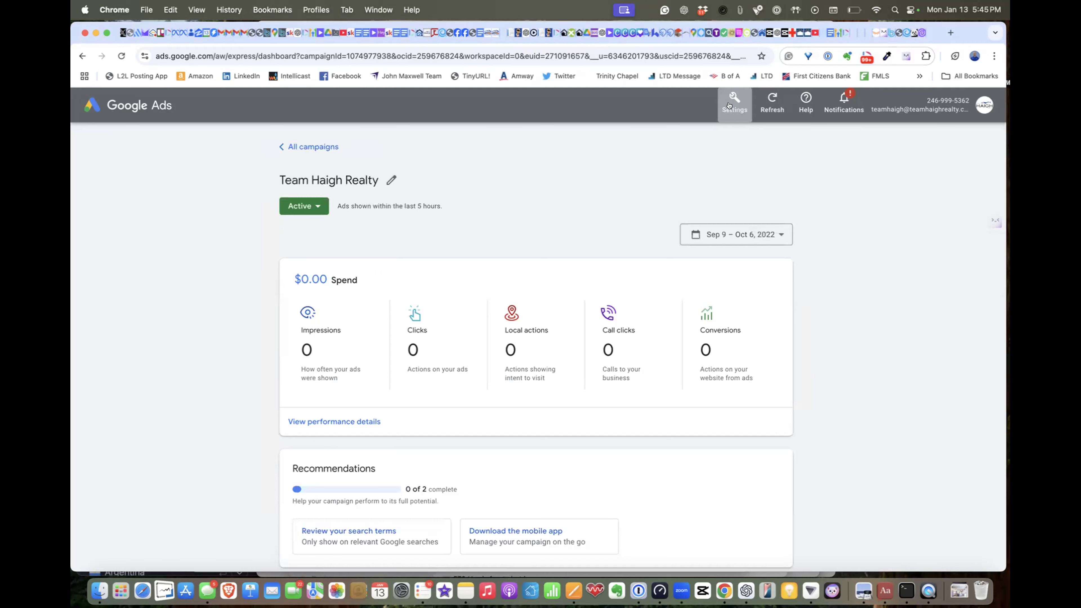
# Step: Switch the Google Ads account from Smart Mode to Expert Mode
pyautogui.click(729, 95)
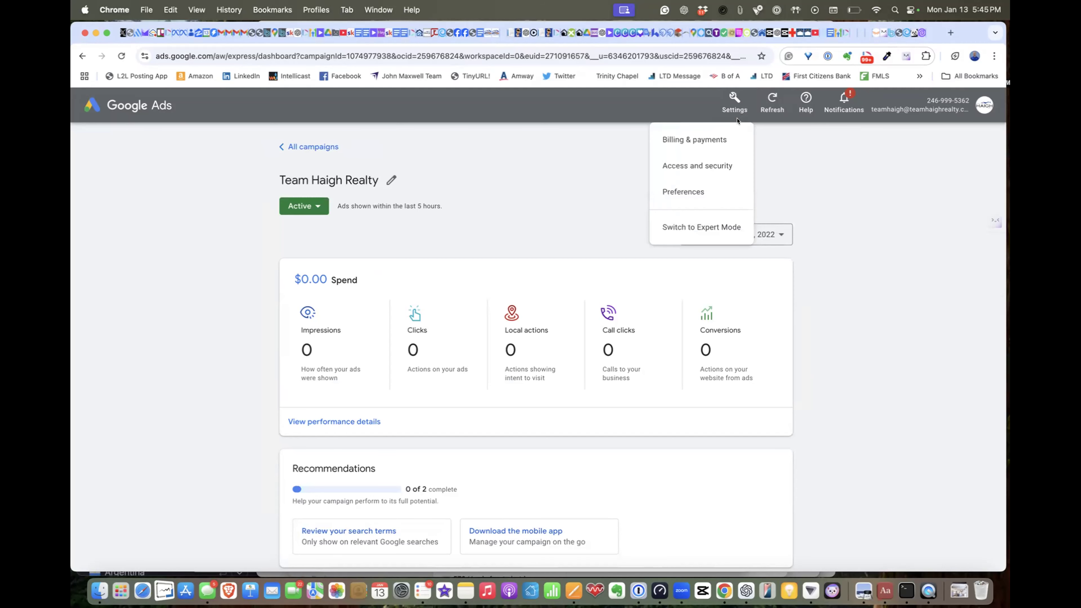
pyautogui.click(709, 226)
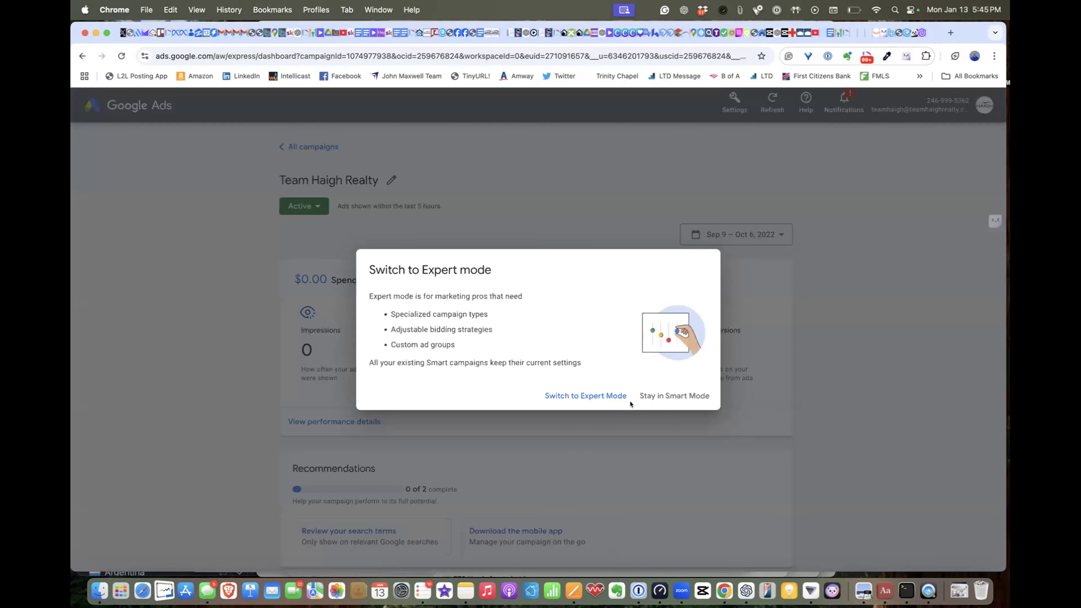
pyautogui.click(583, 393)
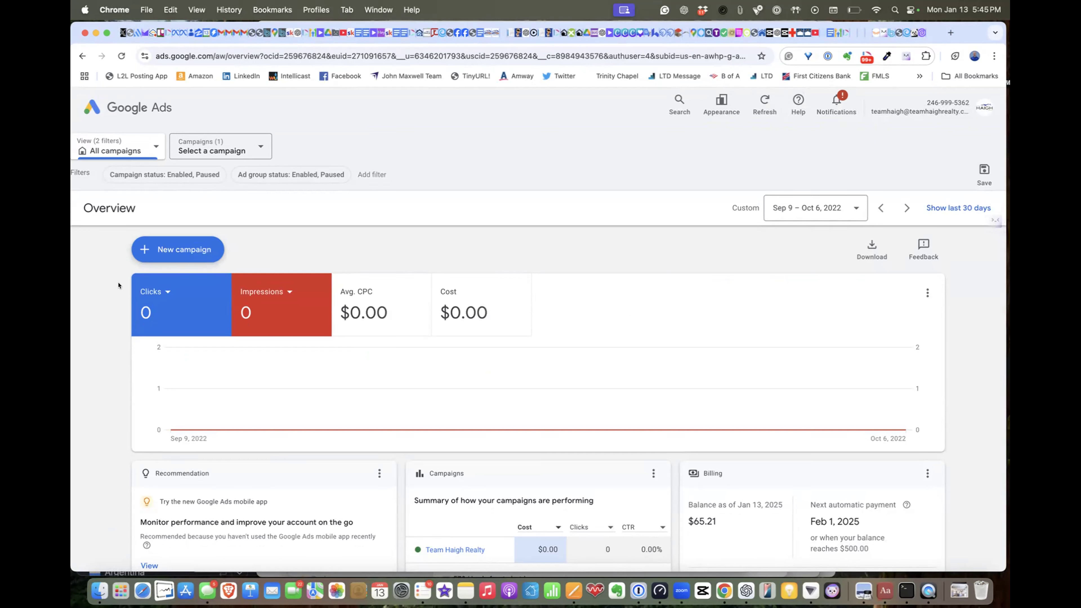
# Step: Reload the account overview and open the Team Haigh Realty campaign
pyautogui.click(122, 97)
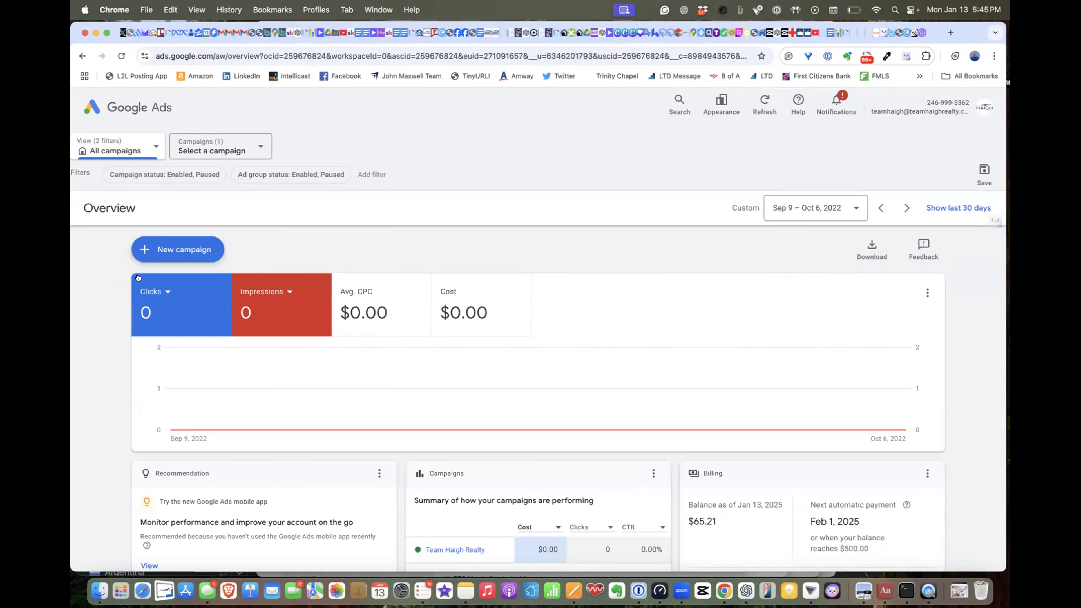
pyautogui.scroll(-1, 132, 288)
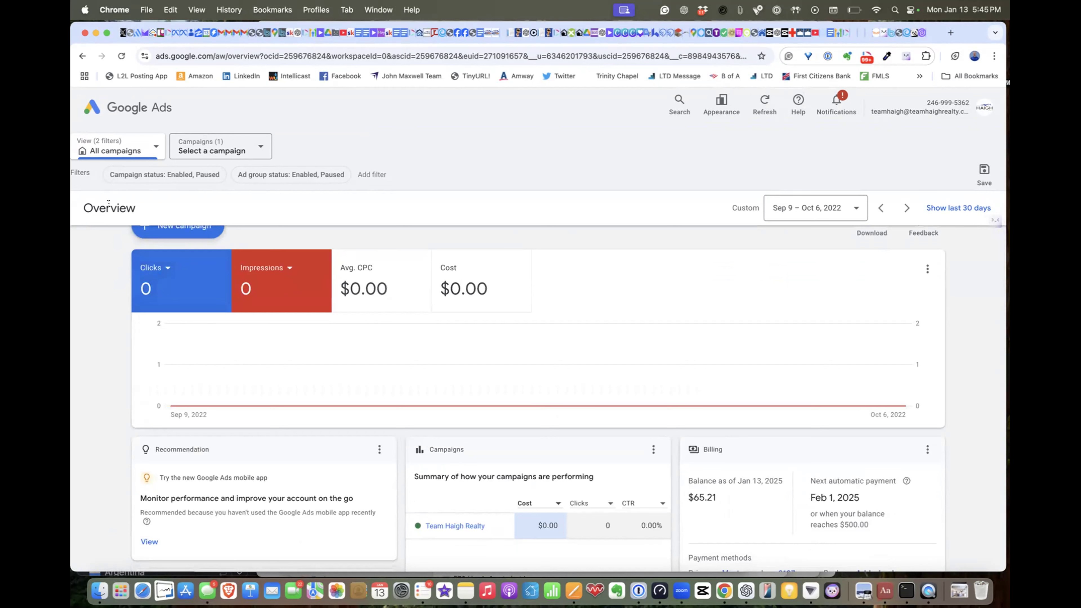
pyautogui.click(217, 147)
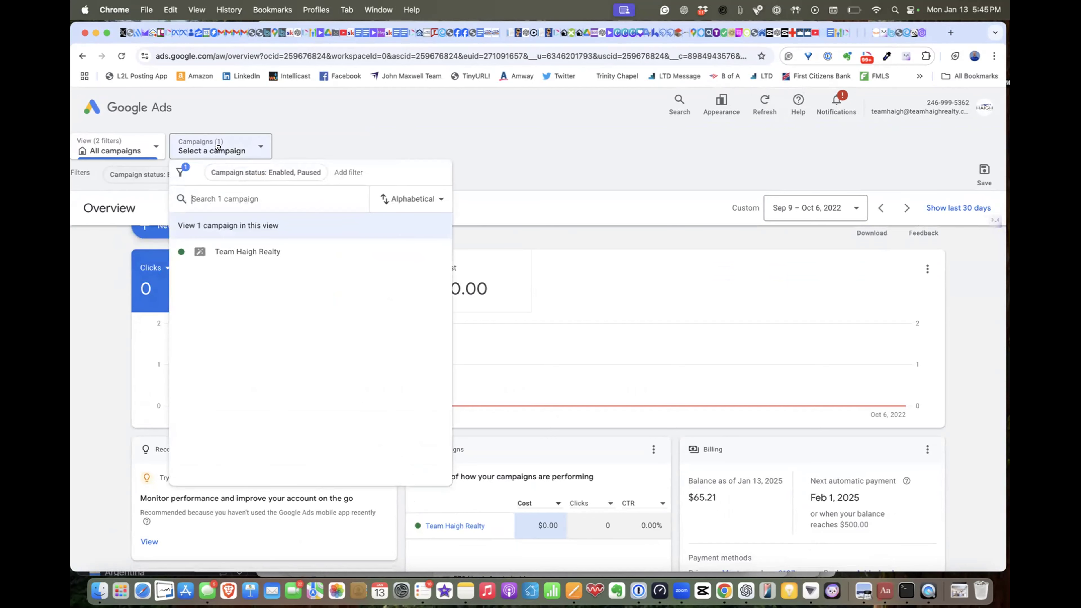
pyautogui.click(241, 251)
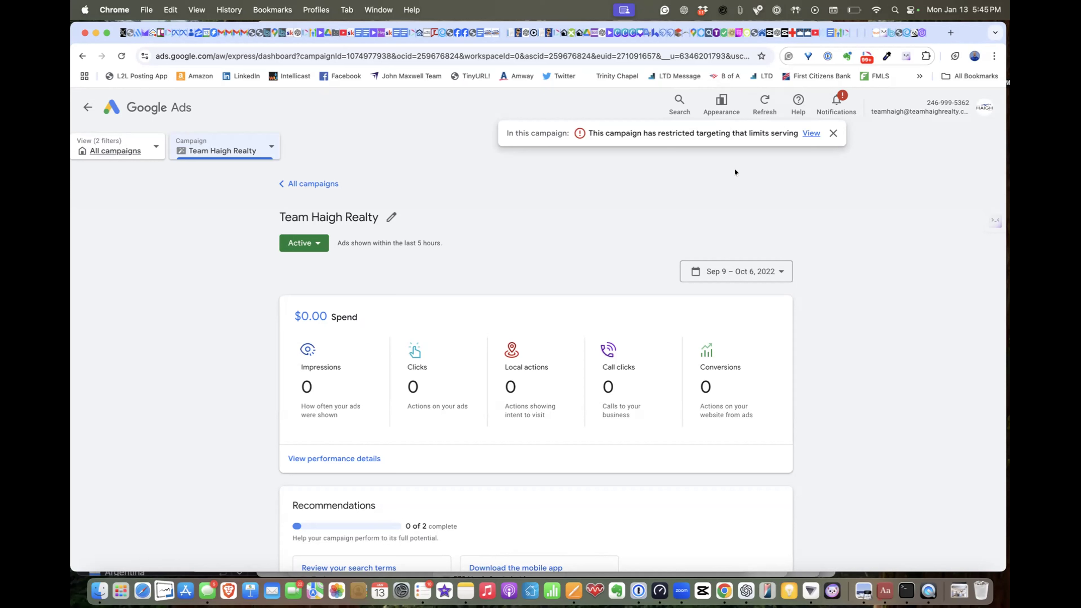
pyautogui.click(682, 590)
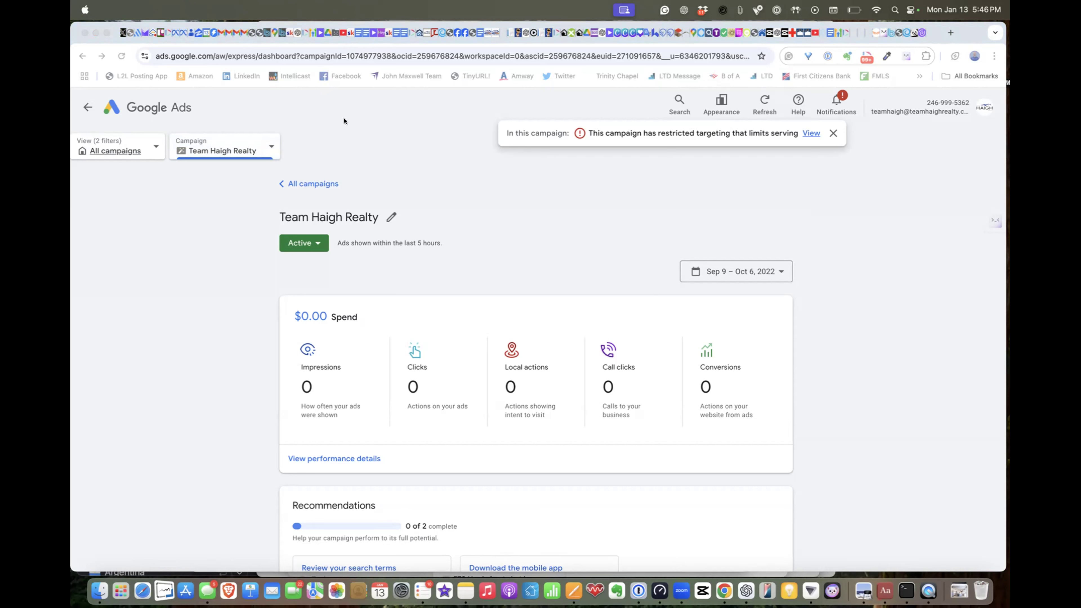
pyautogui.click(725, 96)
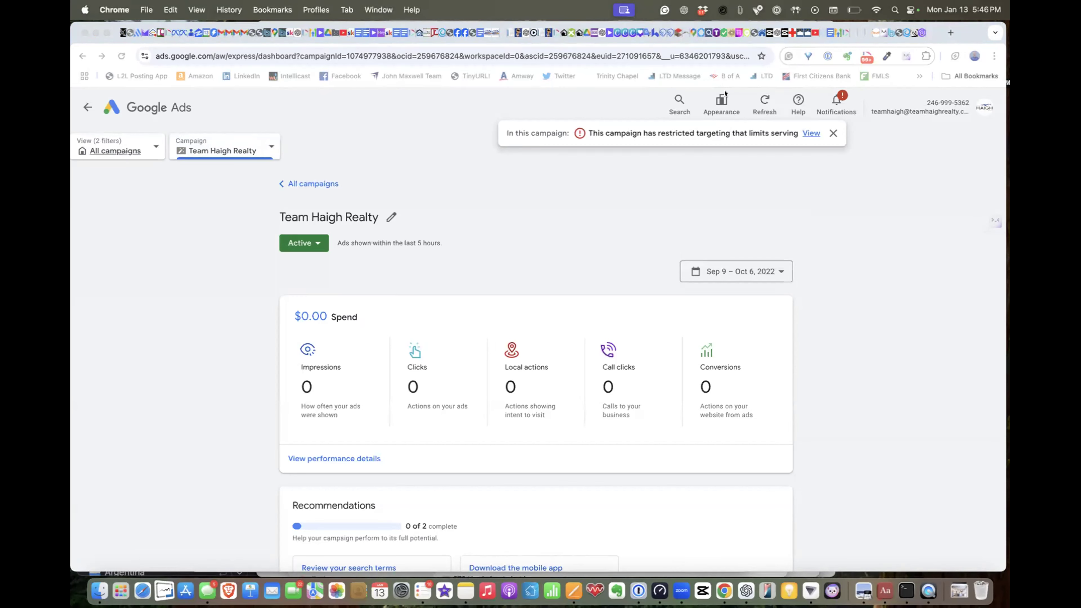
pyautogui.click(713, 96)
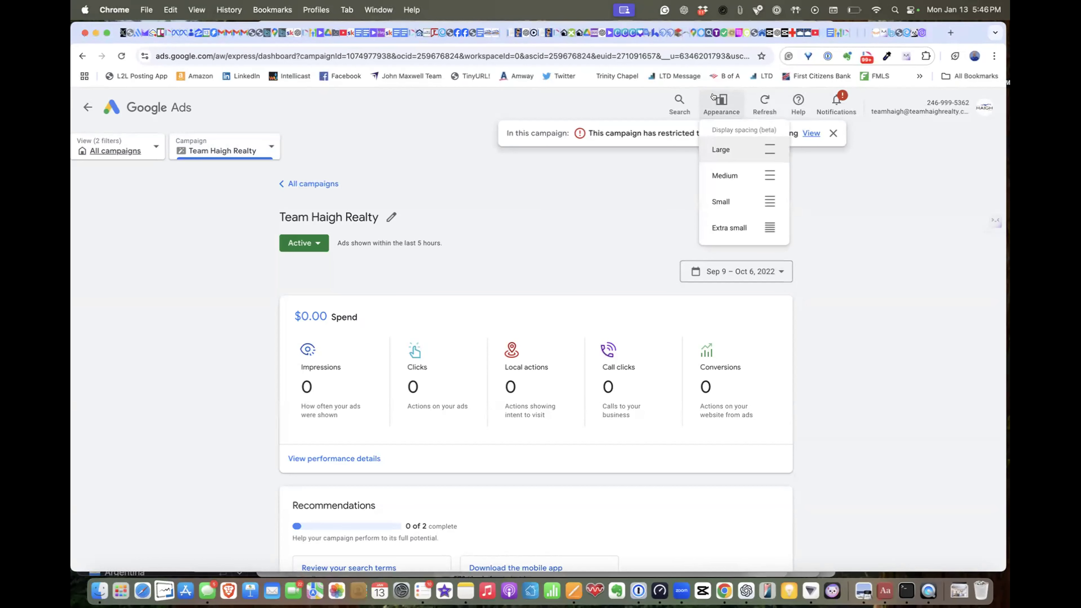
pyautogui.click(652, 188)
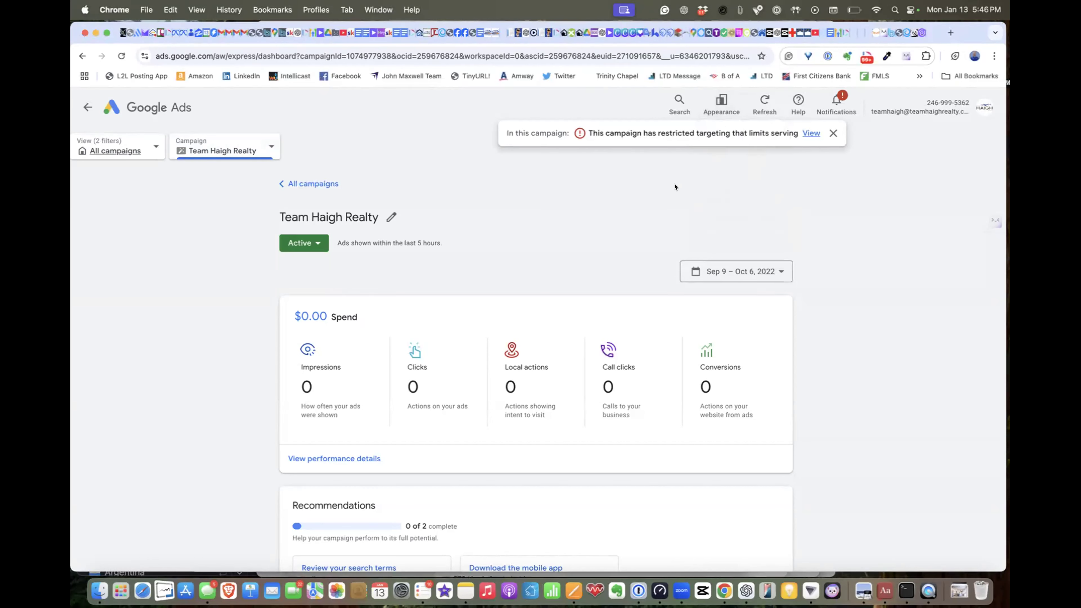
pyautogui.click(983, 106)
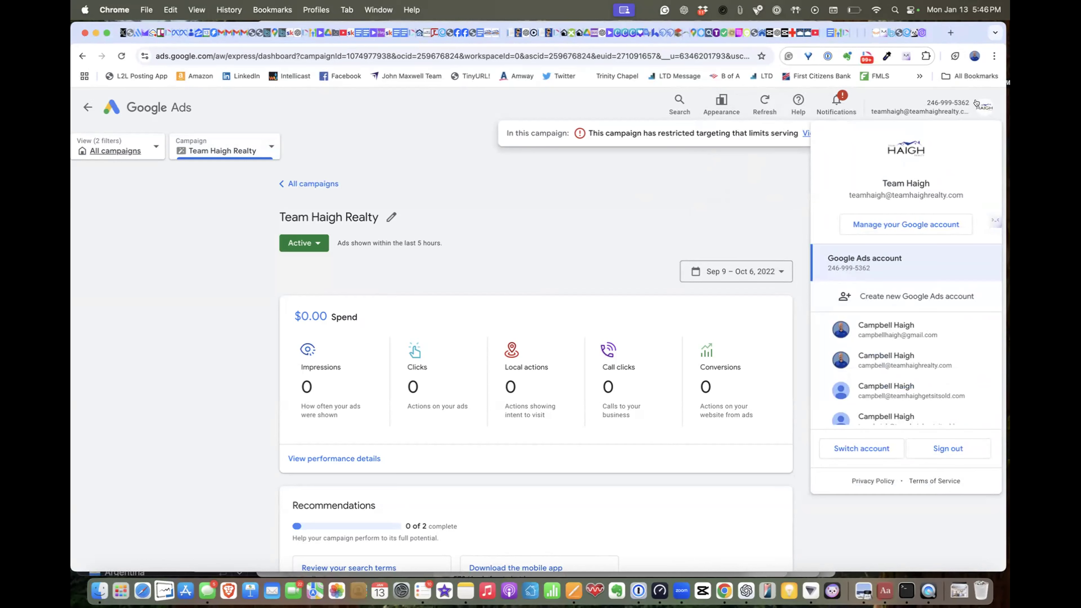
pyautogui.click(976, 103)
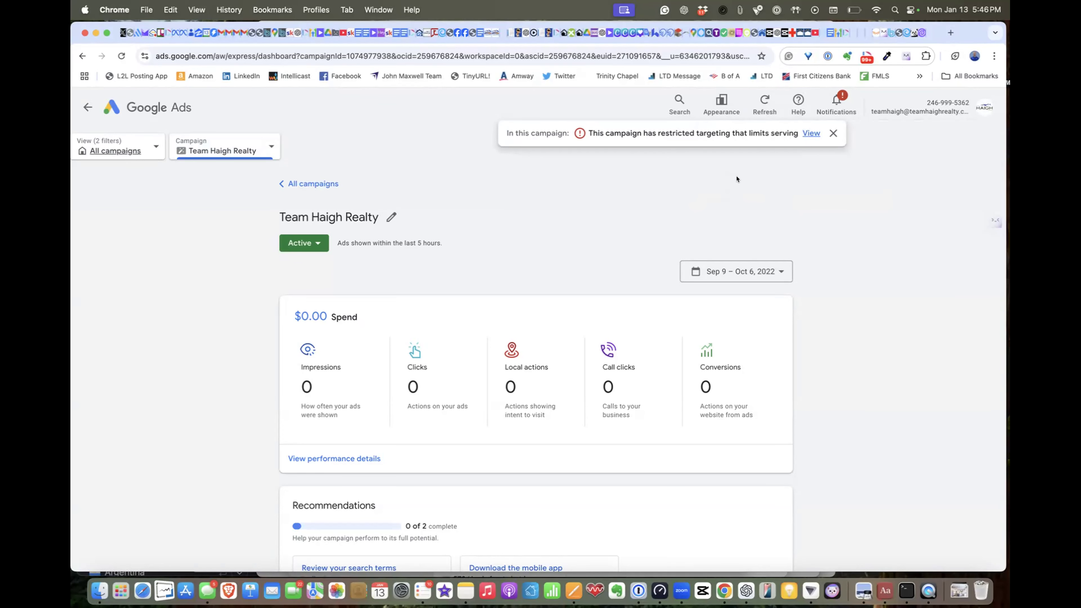
pyautogui.click(680, 101)
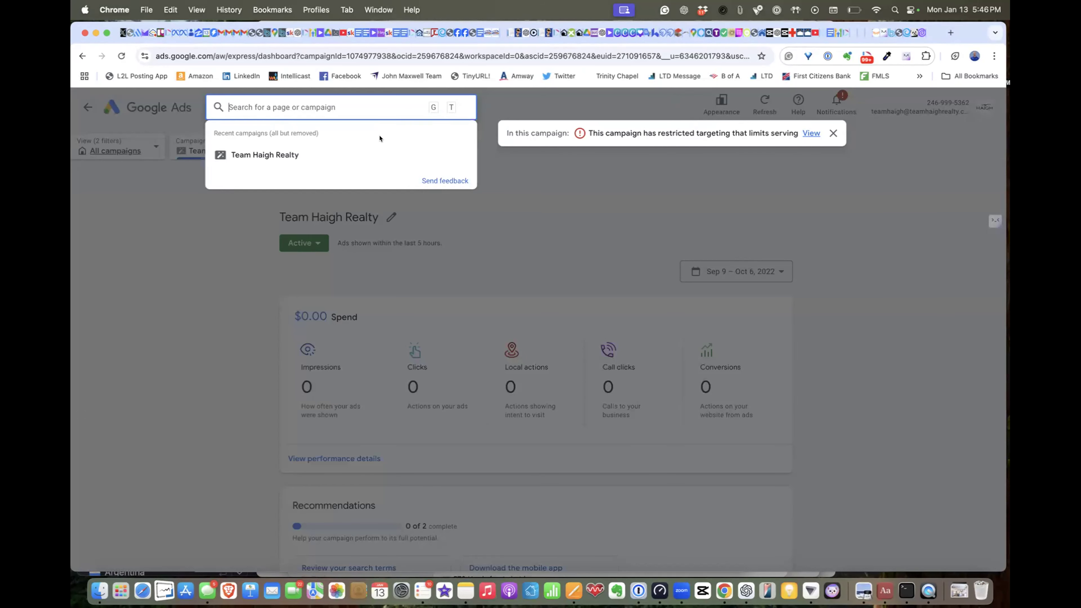
pyautogui.click(604, 241)
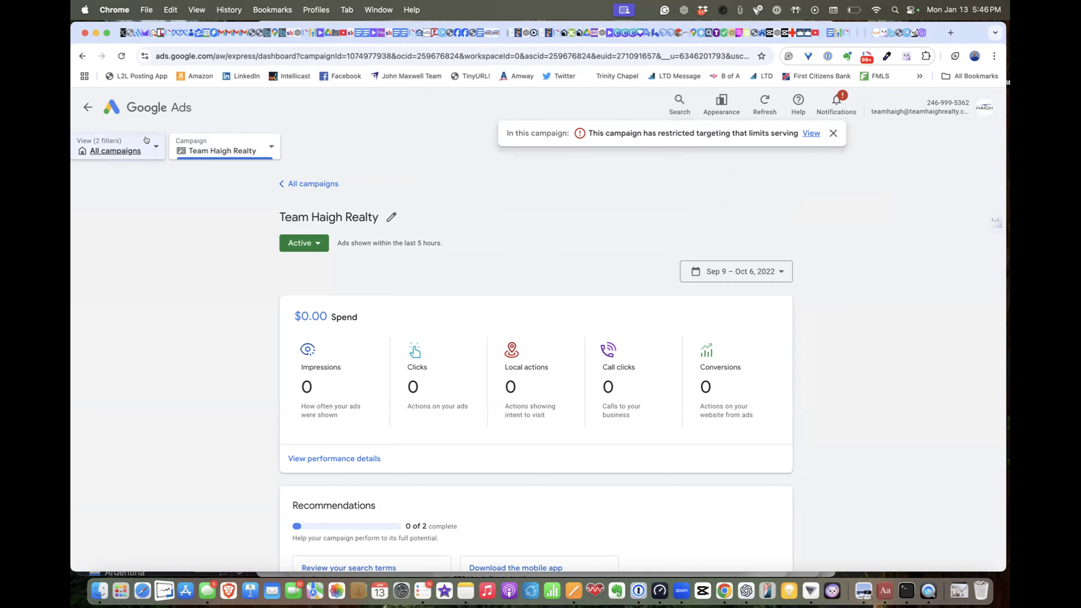
# Step: Return to the all-campaigns overview and exit the workspace filters guide
pyautogui.click(110, 146)
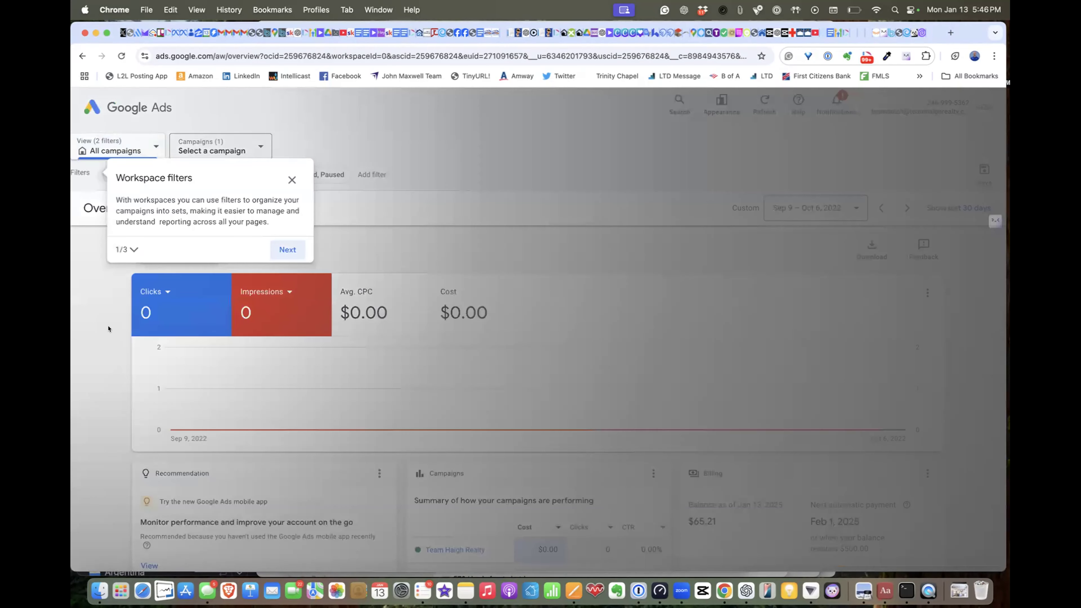
pyautogui.click(291, 180)
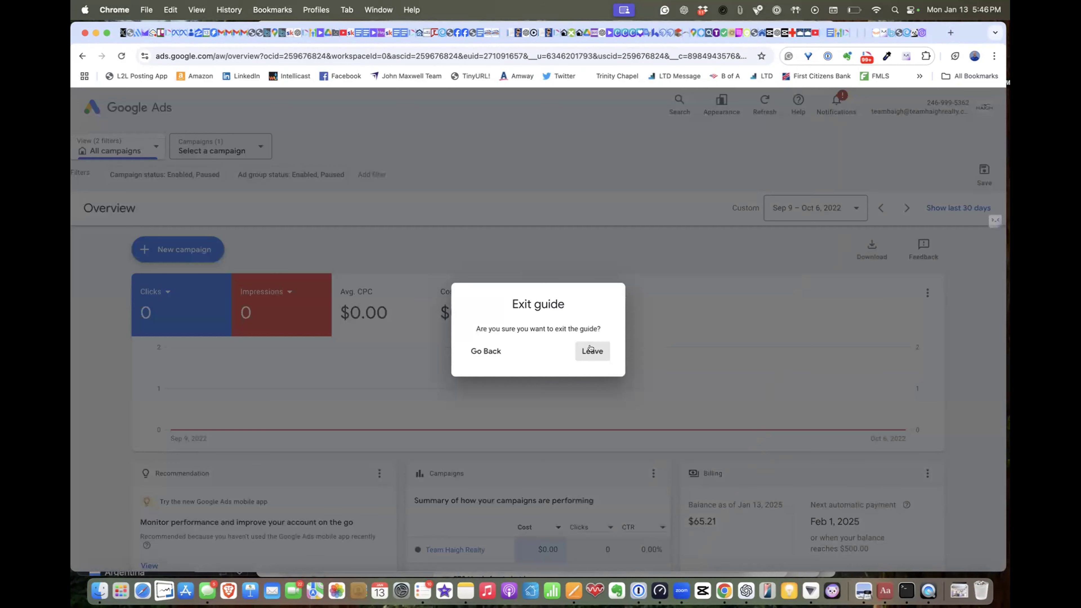
pyautogui.click(592, 350)
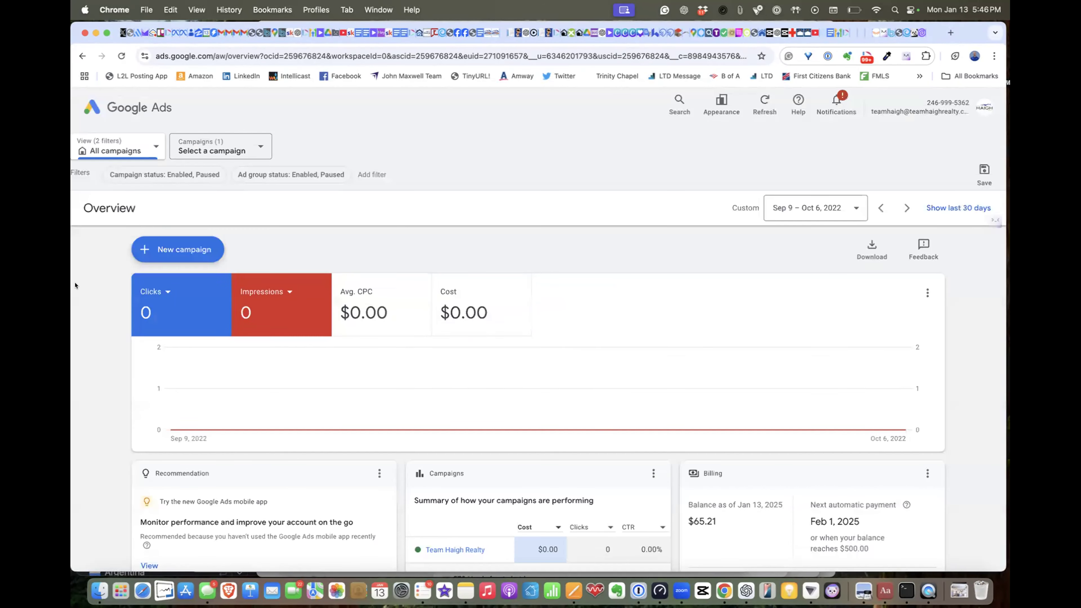
pyautogui.scroll(-5, 75, 285)
pyautogui.scroll(-4, 75, 285)
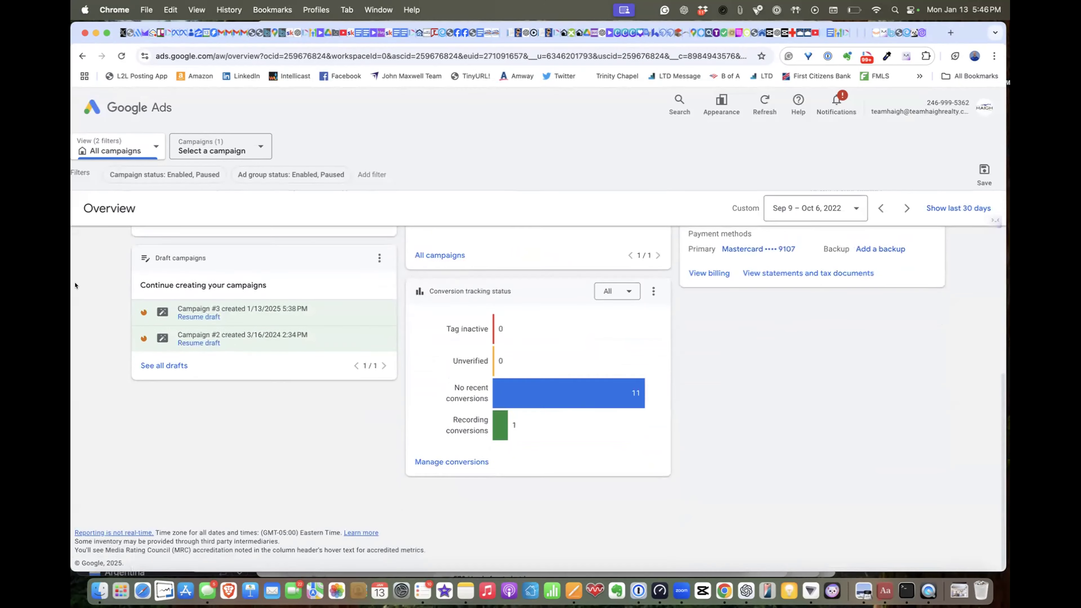
pyautogui.scroll(9, 75, 285)
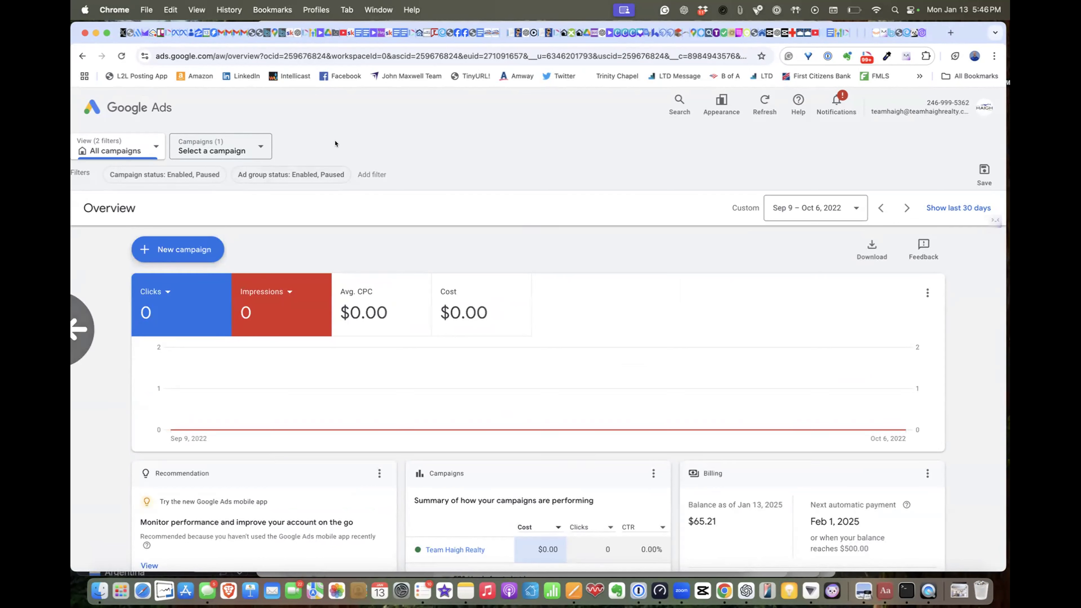
pyautogui.click(677, 583)
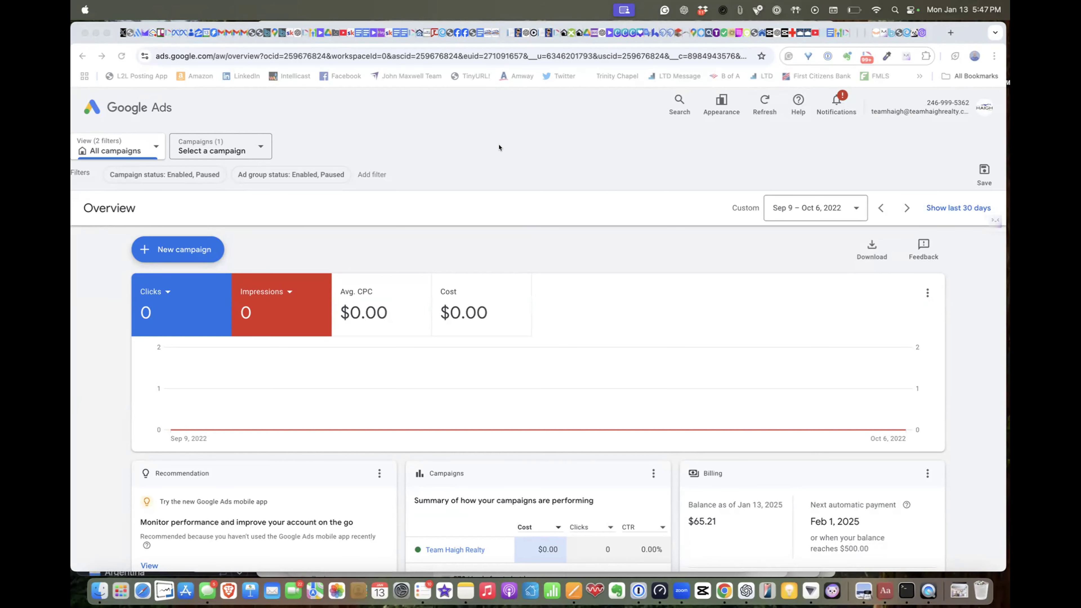
# Step: Look through the account overview cards, return to the Team Haigh Realty campaign and reload its page
pyautogui.scroll(-10, 418, 405)
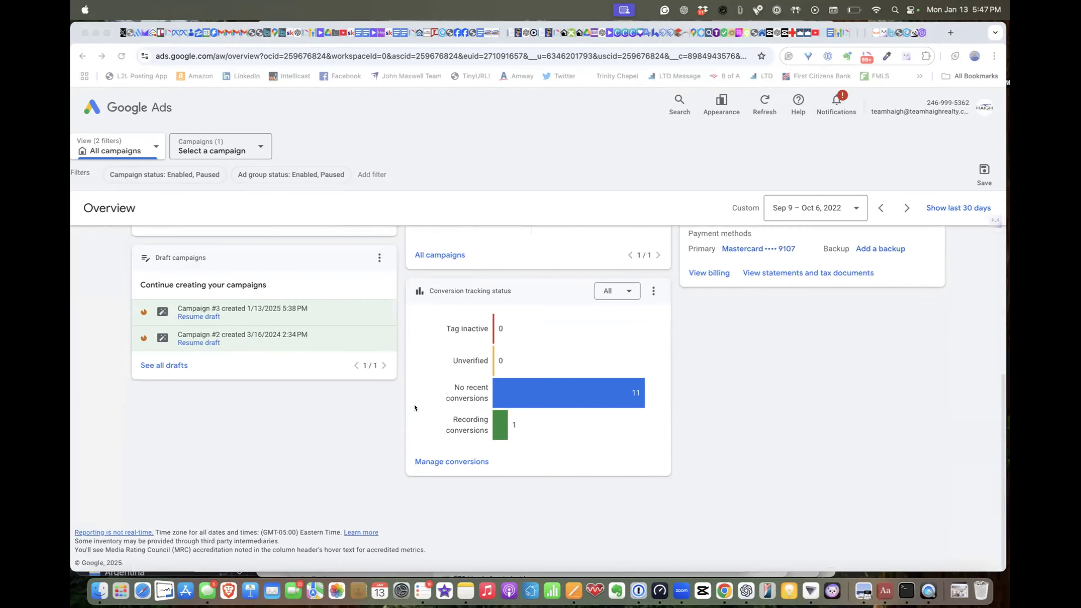
pyautogui.scroll(10, 414, 408)
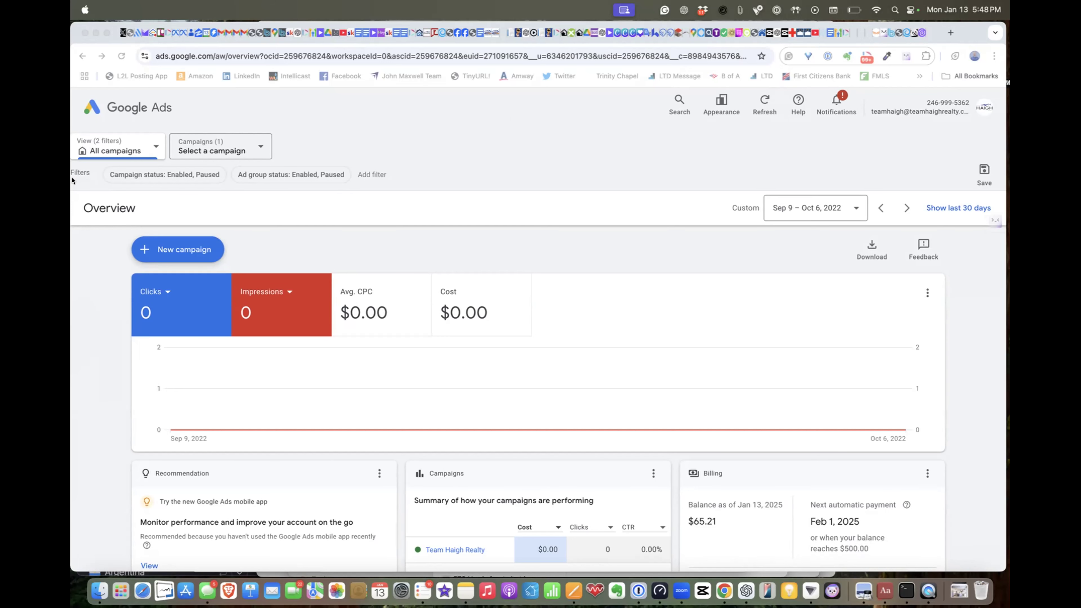
pyautogui.rightClick(87, 267)
pyautogui.click(100, 276)
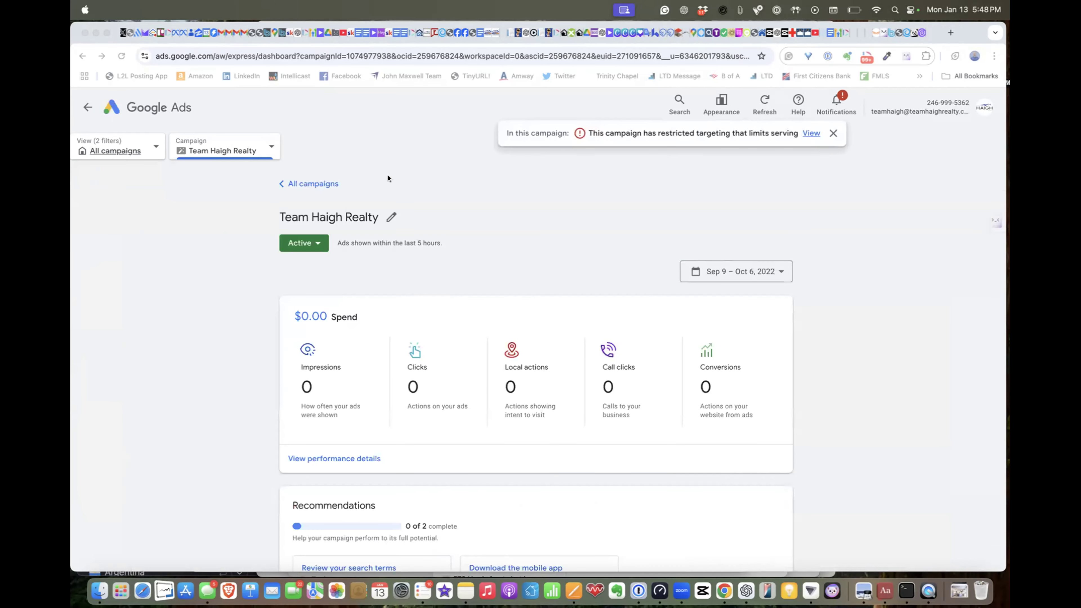
pyautogui.click(206, 117)
pyautogui.click(123, 56)
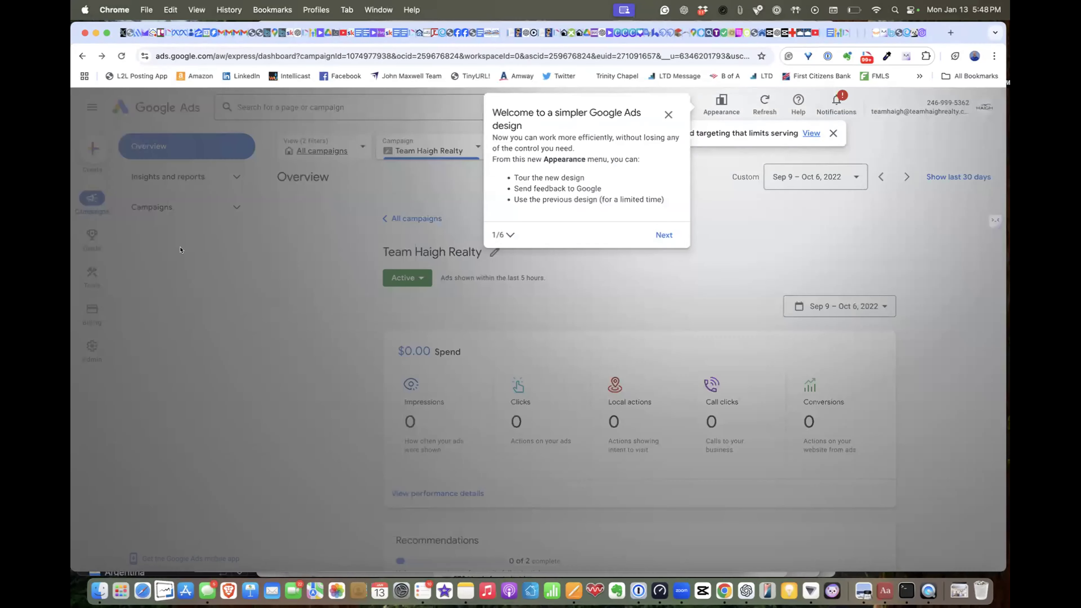
# Step: Dismiss the welcome tour of the simpler design and open the conversion goals summary
pyautogui.click(669, 114)
pyautogui.click(587, 348)
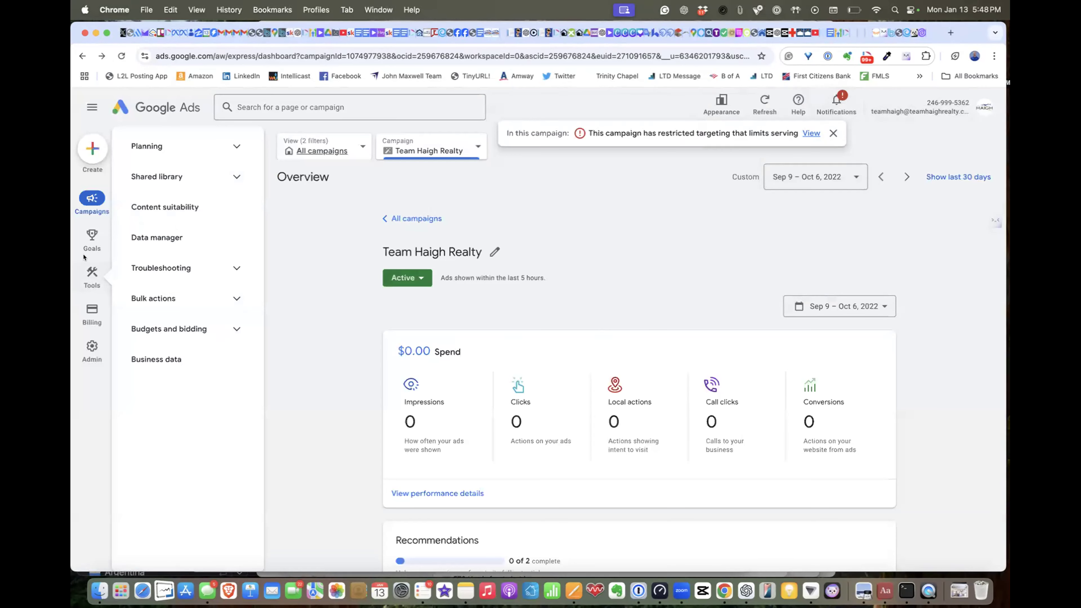
pyautogui.click(81, 234)
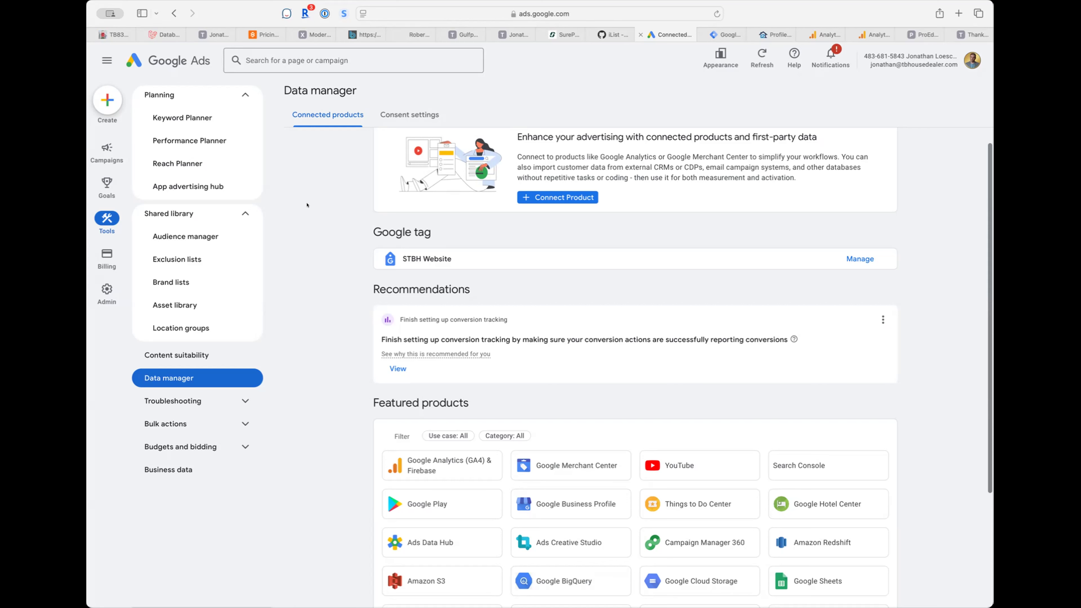
# Step: Remove the Submit lead form conversion action from the conversions summary and save the change
pyautogui.moveTo(106, 181)
pyautogui.click(169, 118)
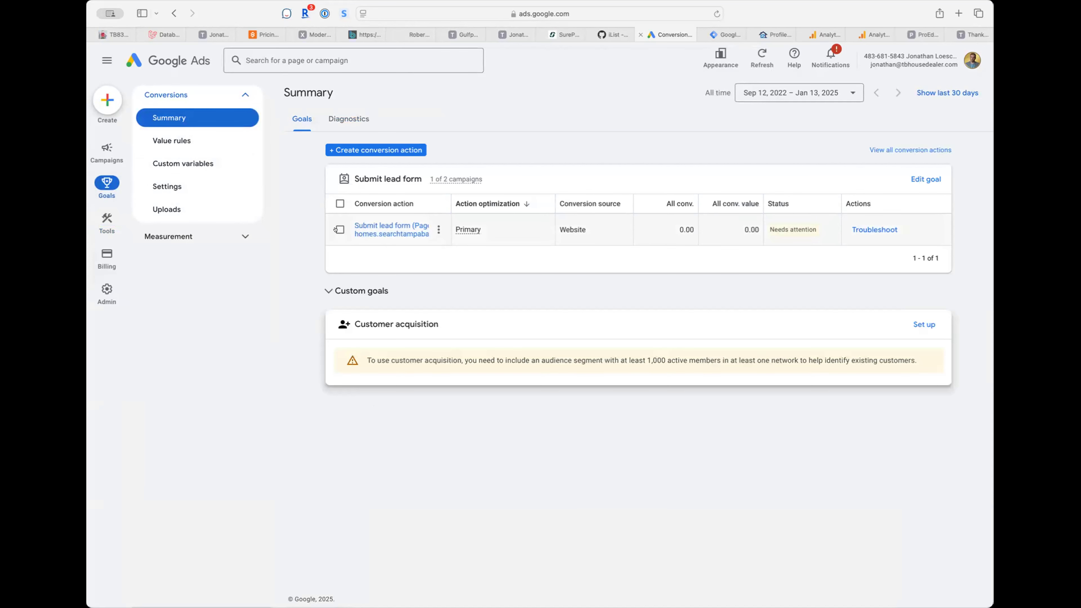
pyautogui.click(339, 229)
pyautogui.click(399, 179)
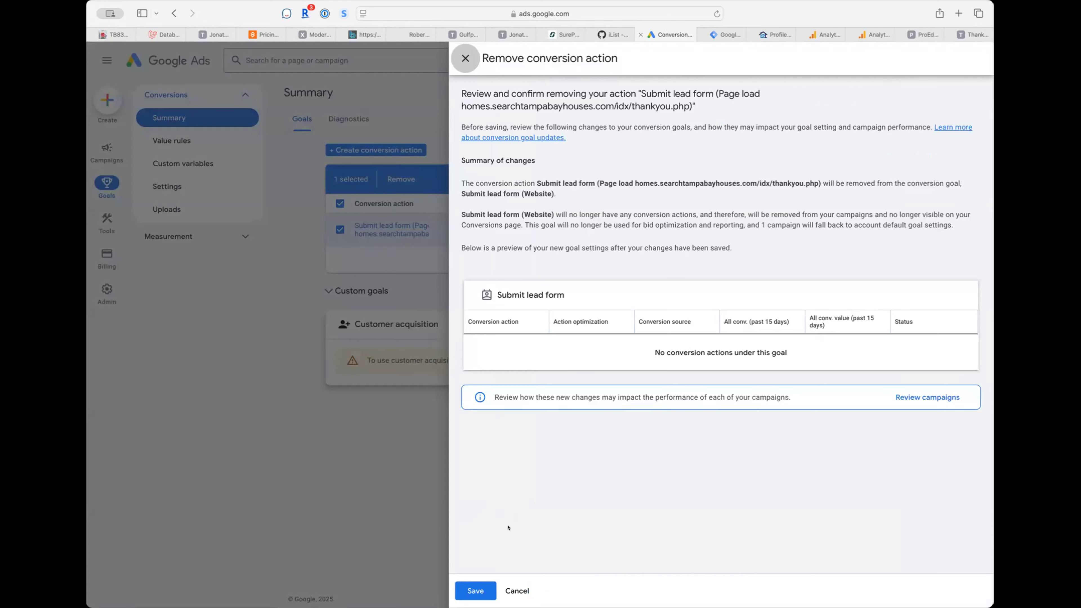
pyautogui.click(475, 589)
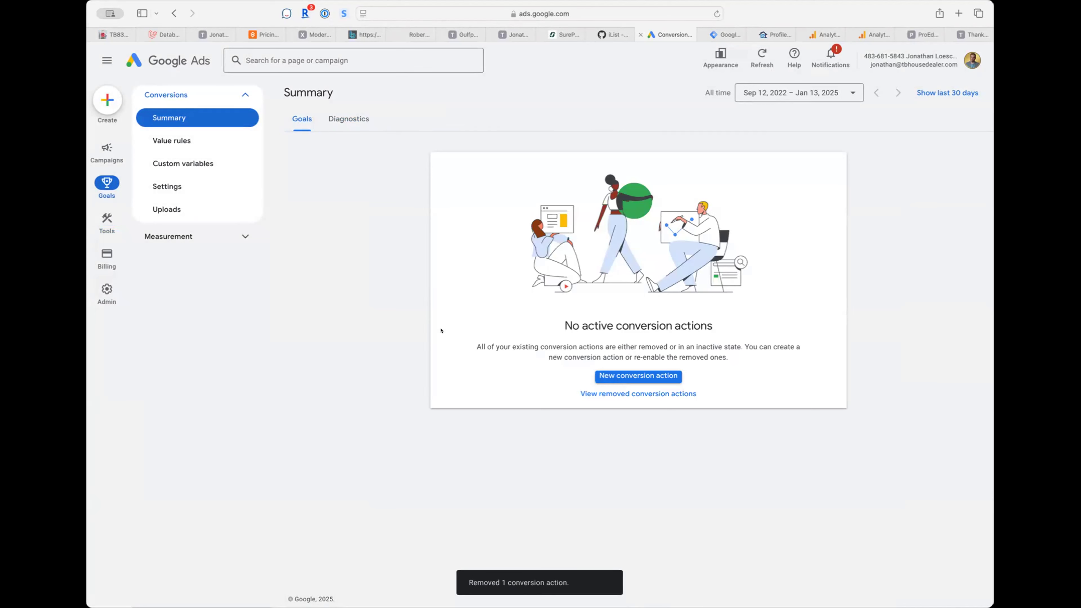
# Step: Reload the conversions summary, preview the conversion types for a new conversion action and return to the summary
pyautogui.rightClick(371, 189)
pyautogui.click(392, 206)
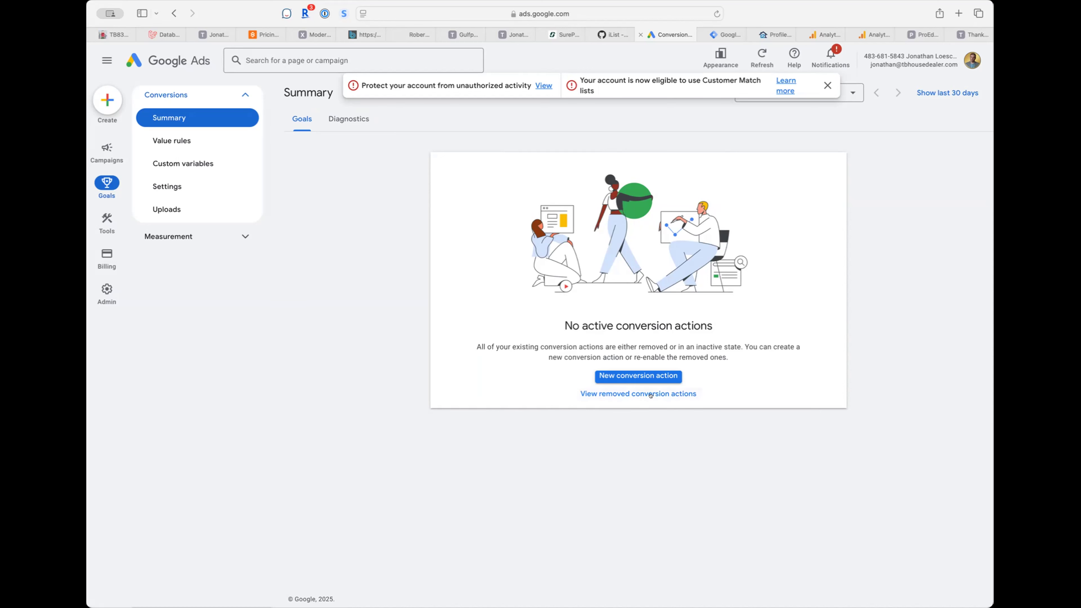
pyautogui.click(648, 380)
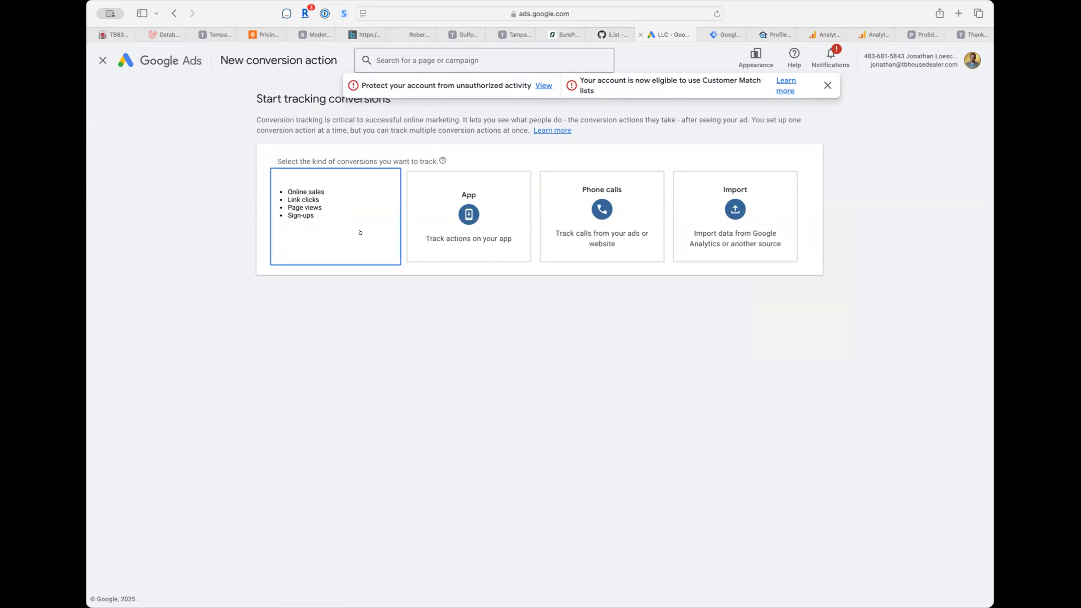
pyautogui.press('super+bracketleft')
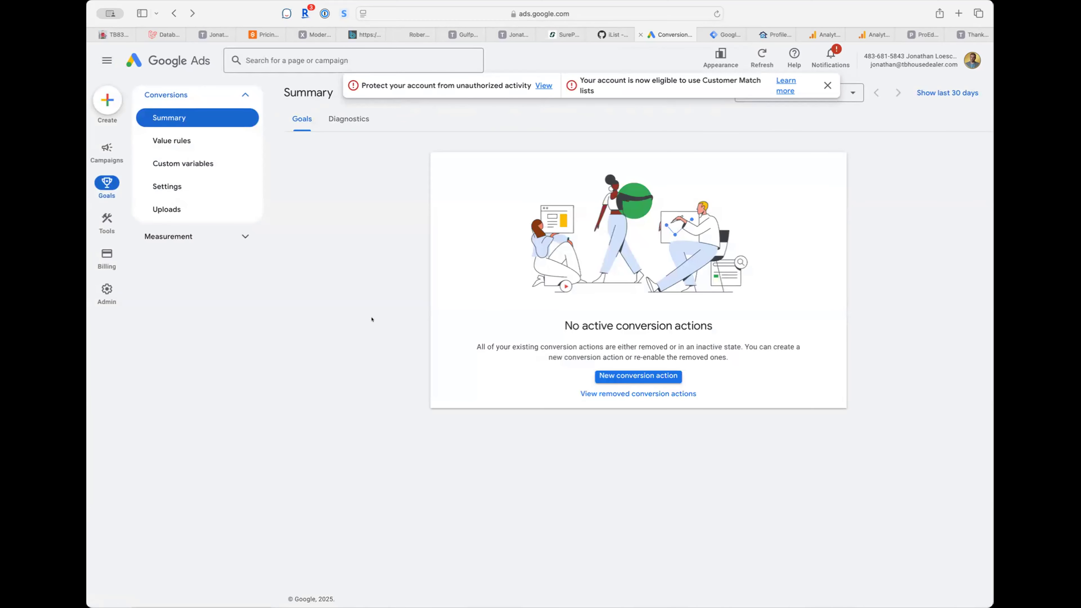
# Step: Visit the campaigns overview, reopen the conversions summary under Goals and start a new conversion action
pyautogui.click(203, 238)
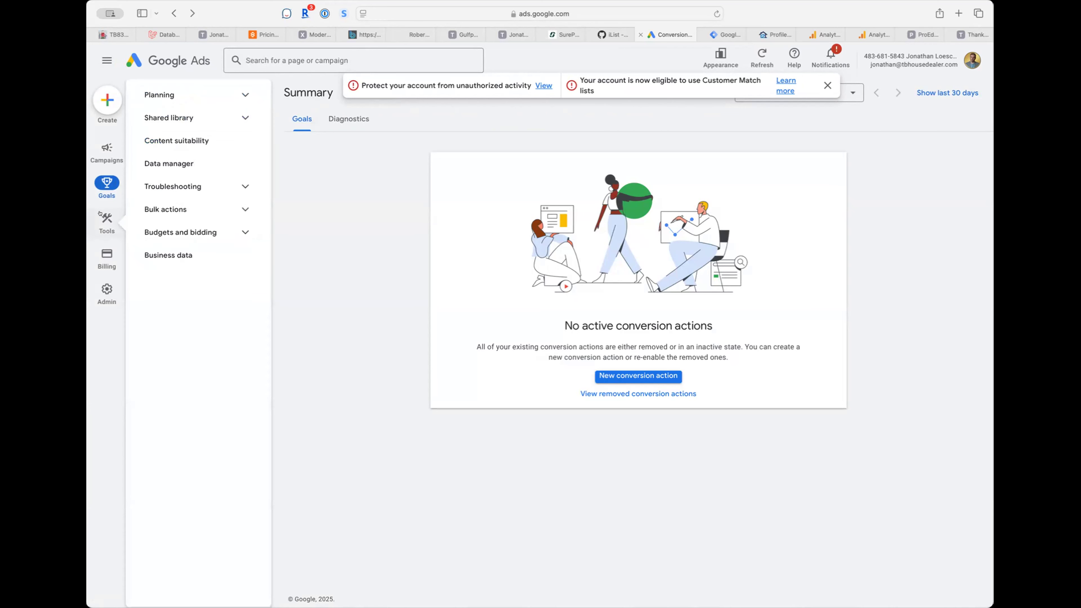
pyautogui.click(106, 147)
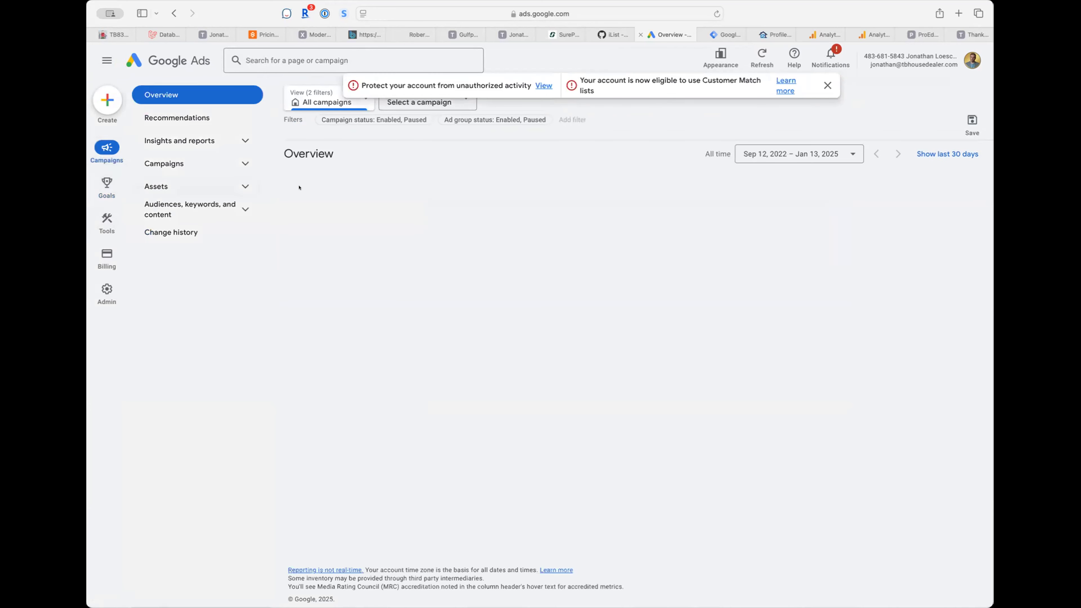
pyautogui.moveTo(107, 187)
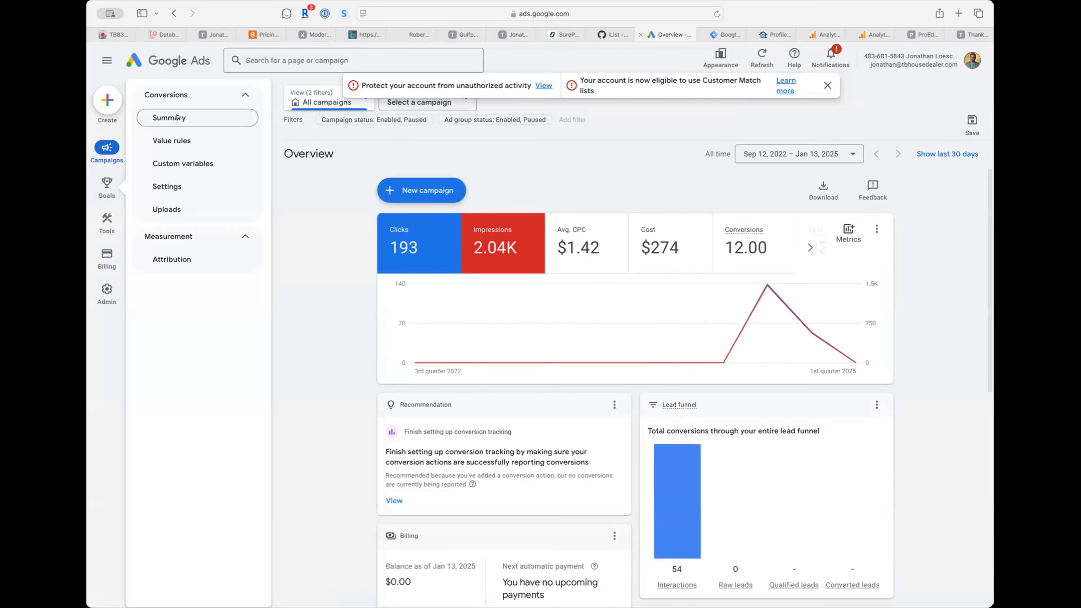
pyautogui.click(177, 118)
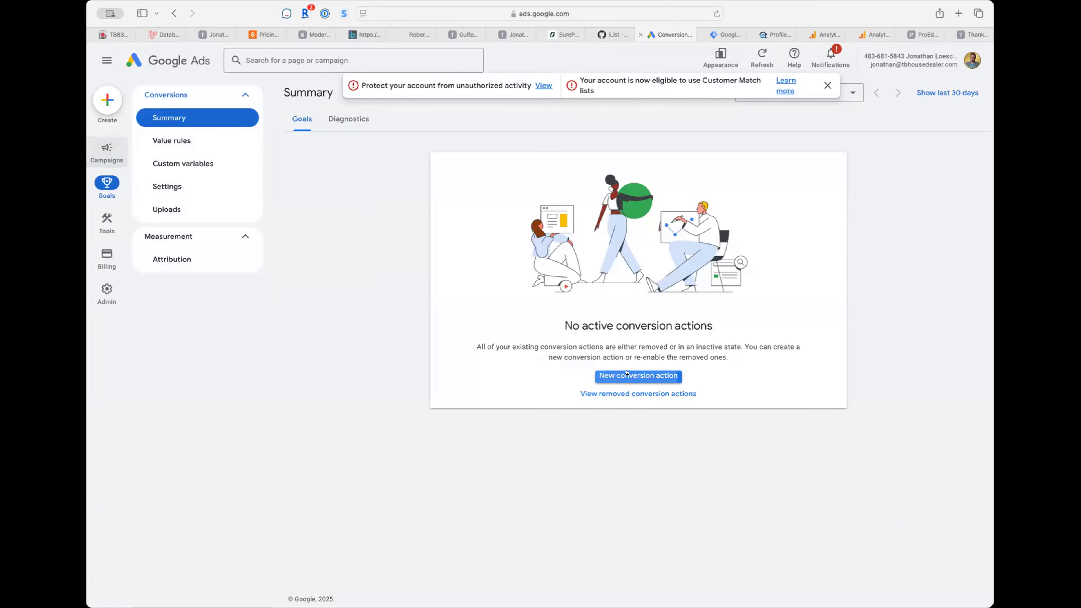
pyautogui.click(638, 375)
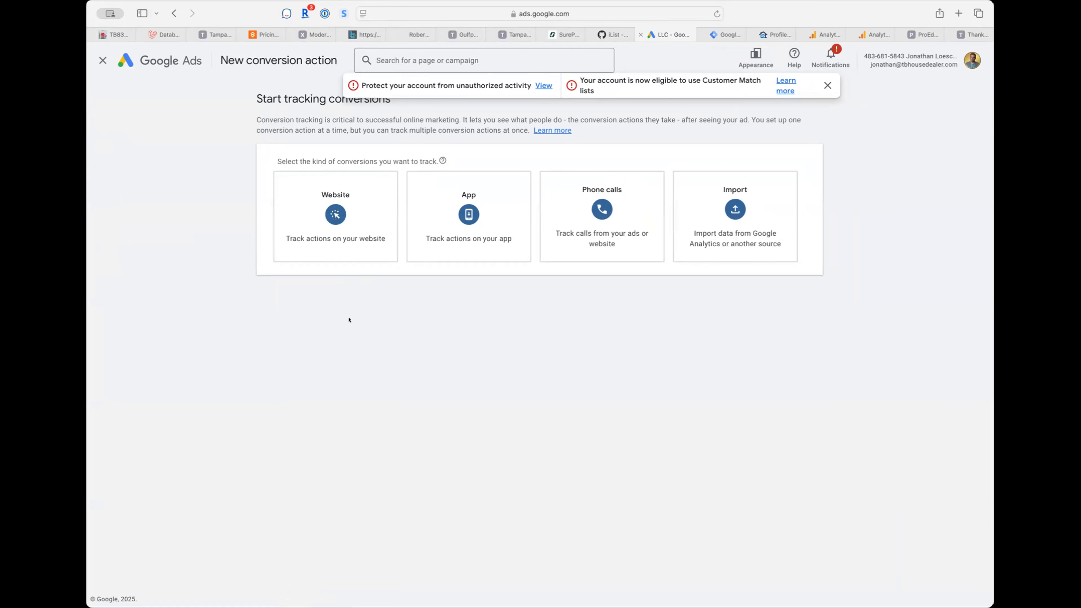
pyautogui.press('super+[')
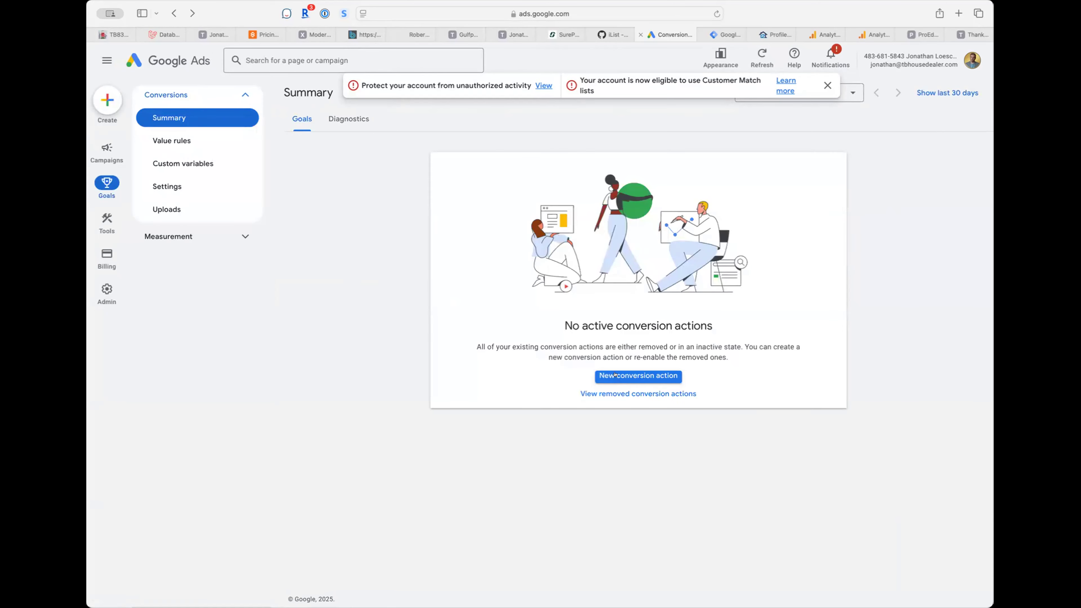
pyautogui.click(664, 375)
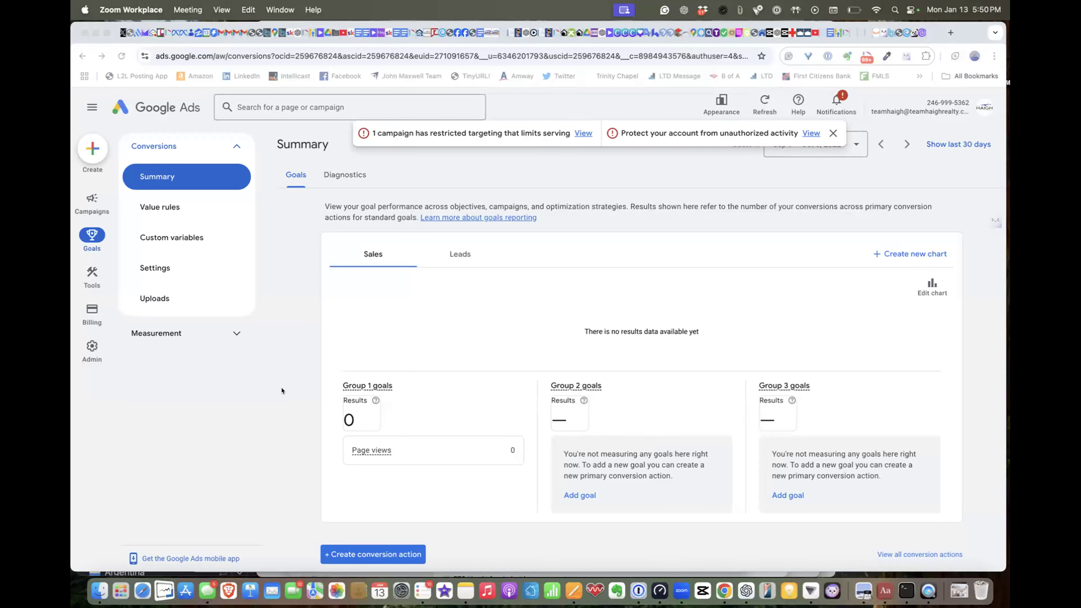
# Step: Examine the Team Haigh Realty account's conversion goals, including phone call leads, contact, directions, engagement and page views
pyautogui.scroll(-5, 282, 391)
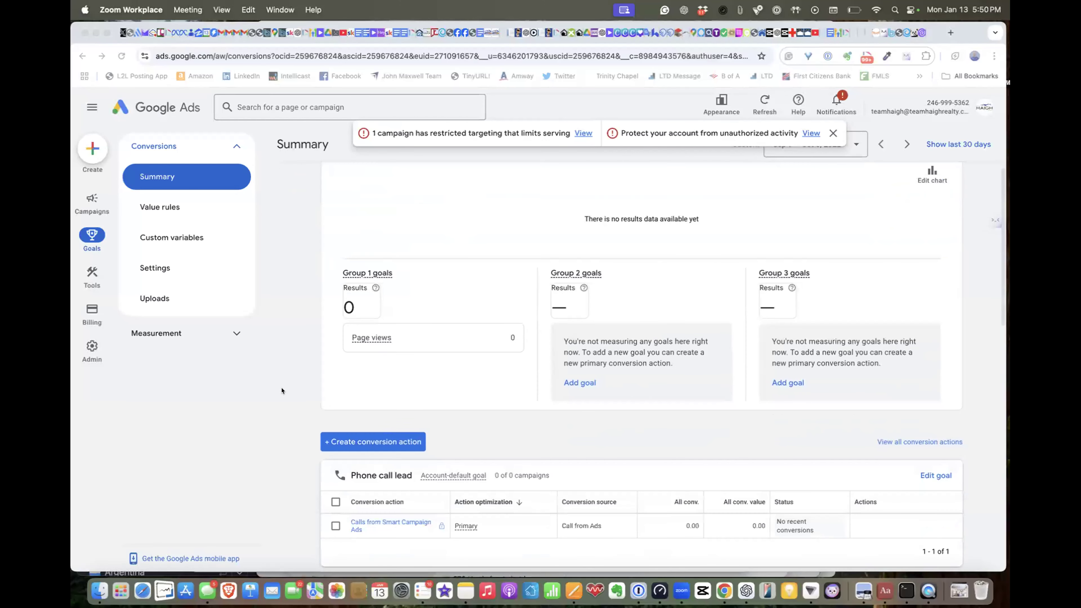
pyautogui.scroll(-4, 282, 391)
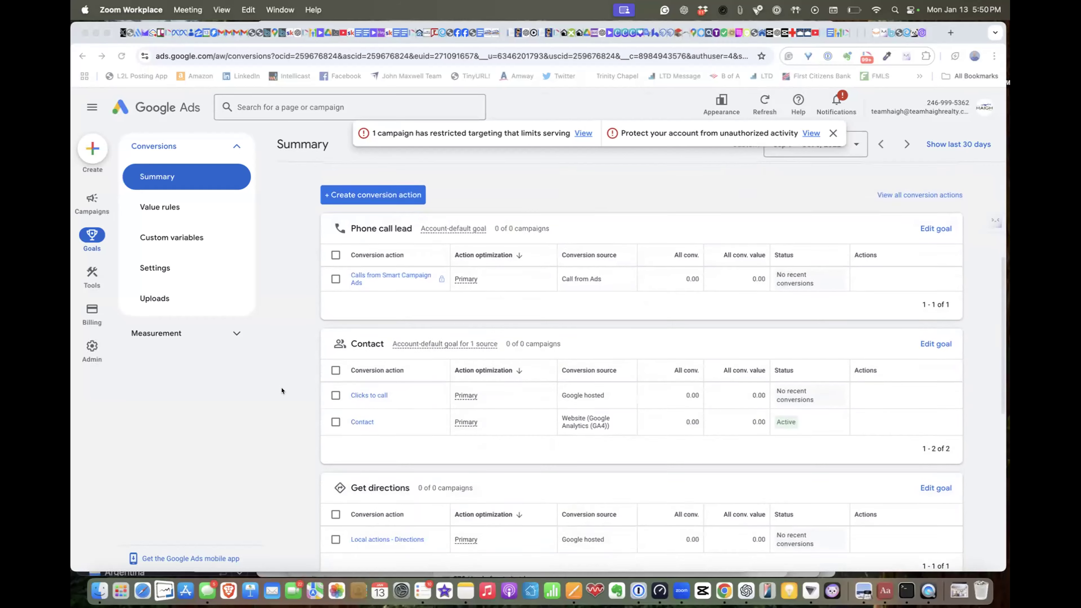
pyautogui.scroll(-3, 282, 390)
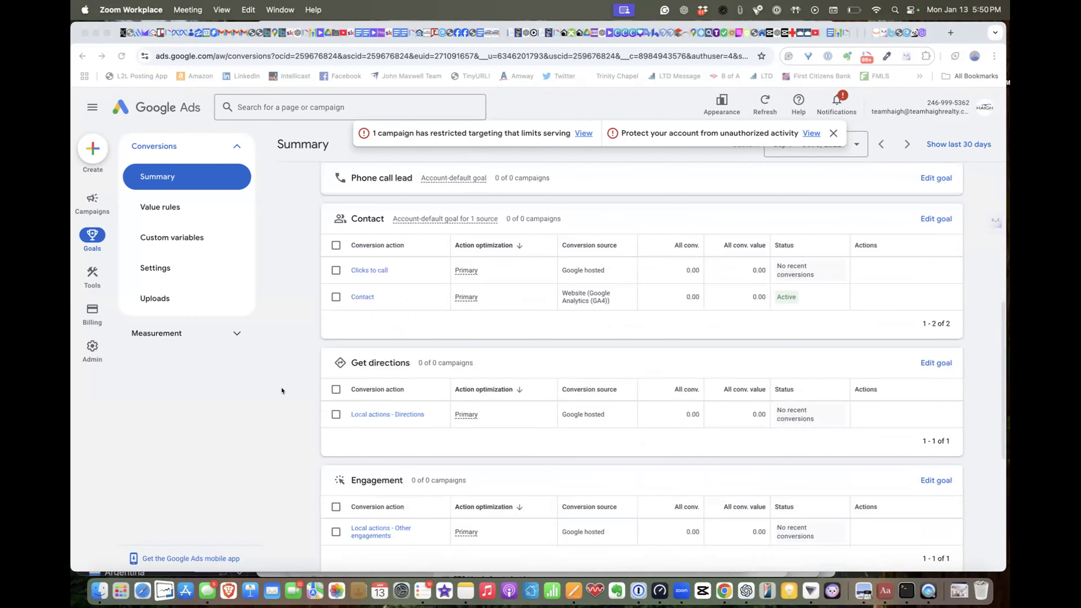
pyautogui.scroll(-2, 282, 391)
pyautogui.scroll(-1, 282, 391)
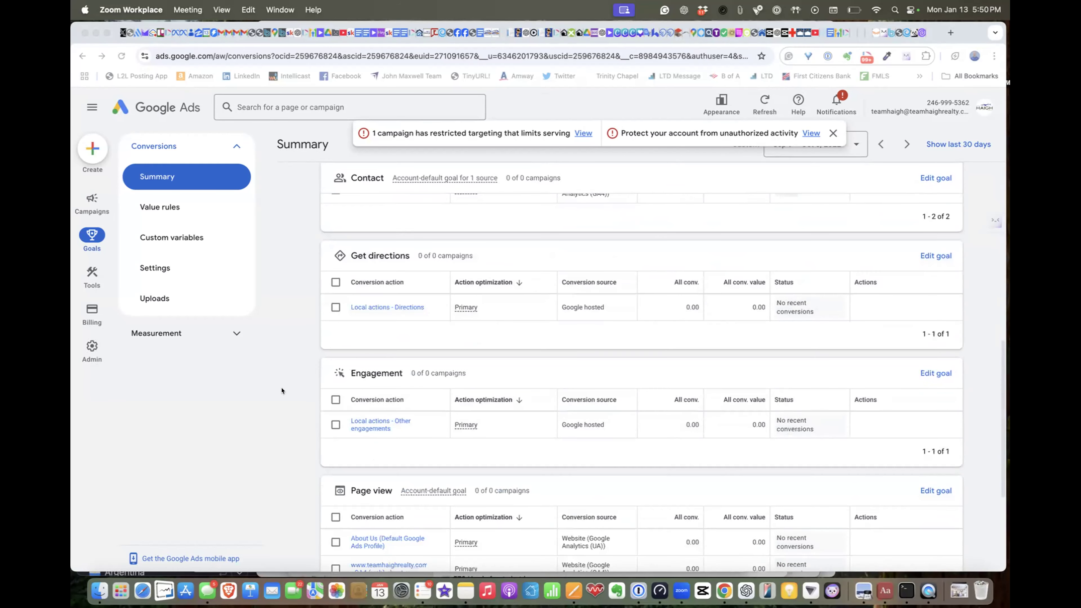
pyautogui.scroll(-5, 281, 390)
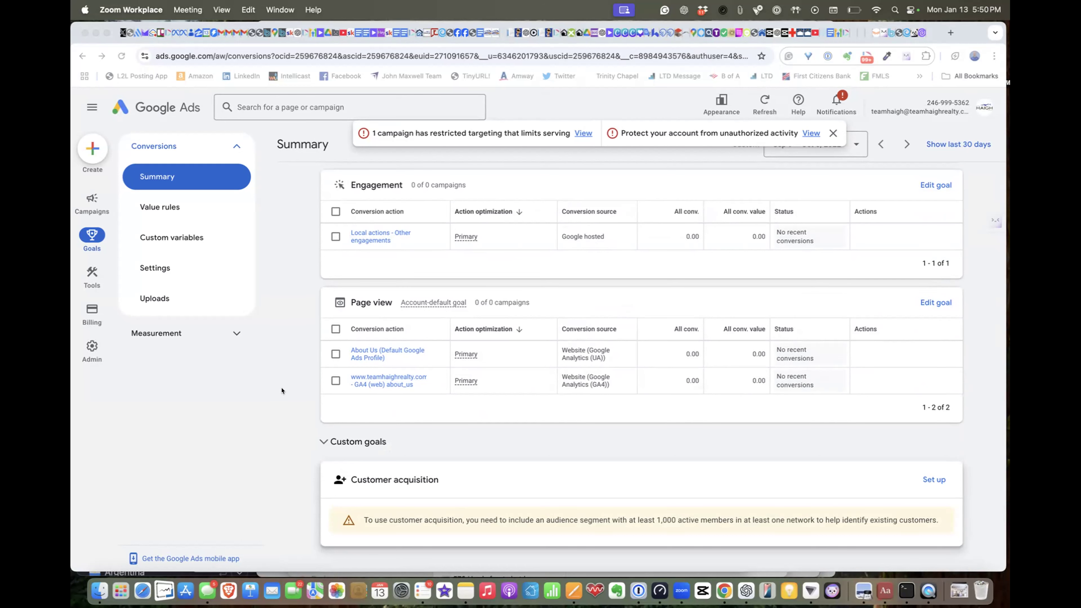
pyautogui.scroll(15, 282, 391)
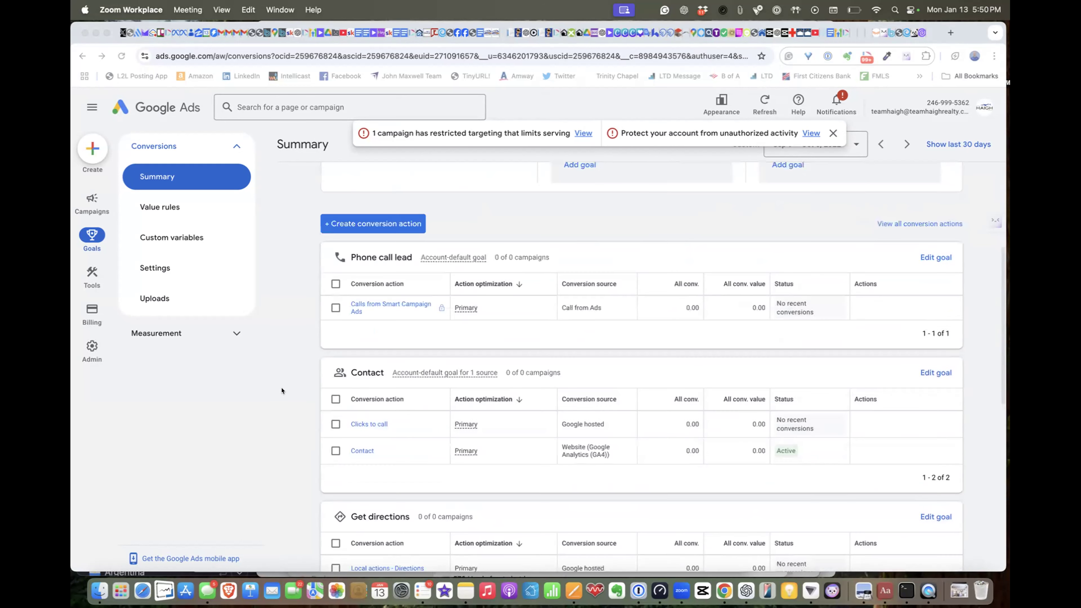
pyautogui.scroll(-2, 281, 390)
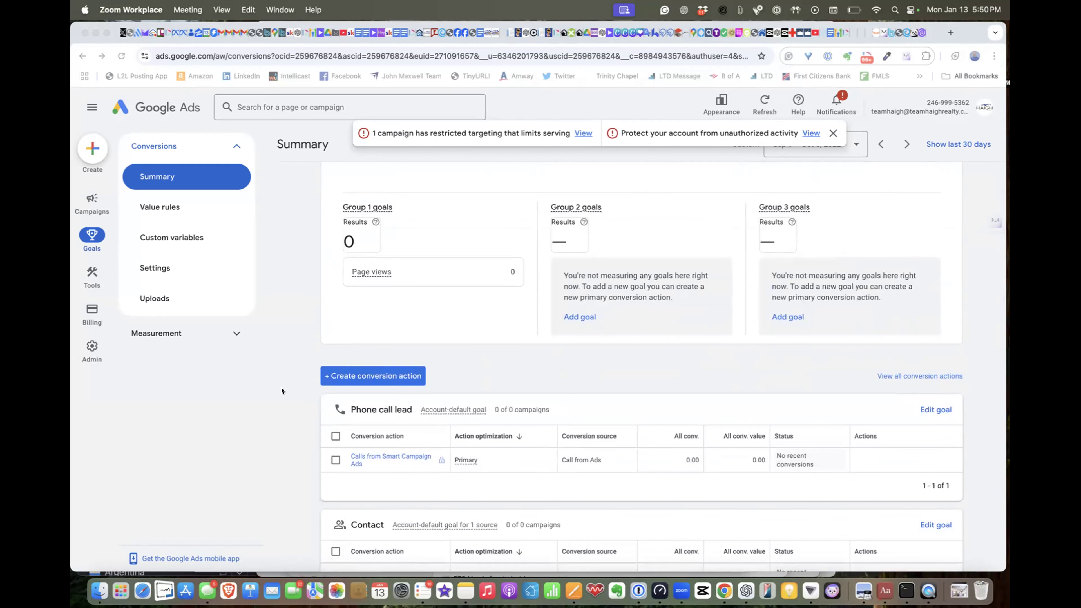
pyautogui.scroll(-5, 281, 390)
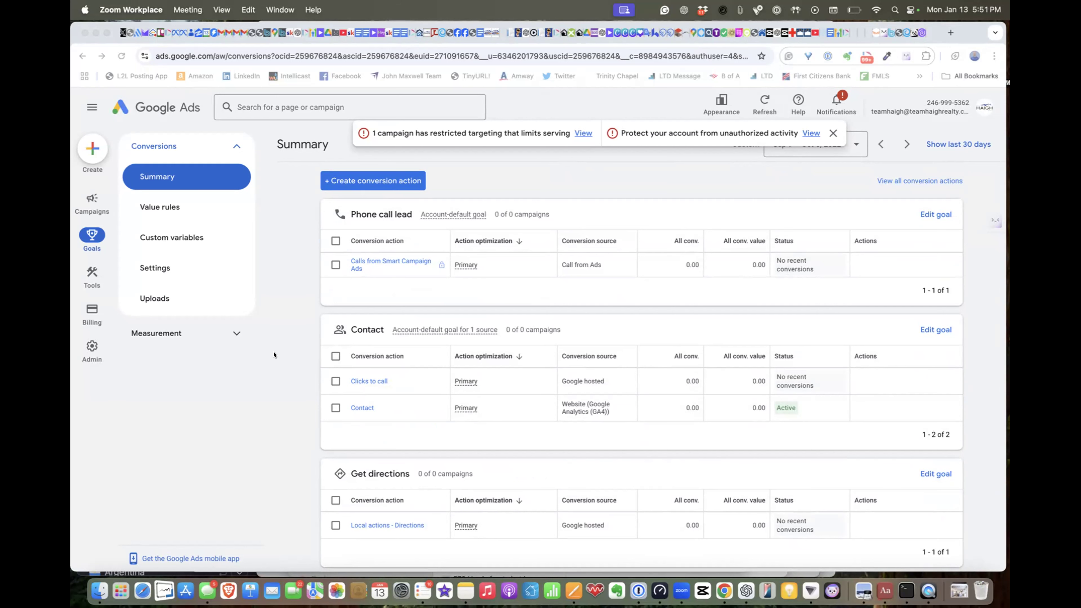
pyautogui.scroll(-1, 273, 354)
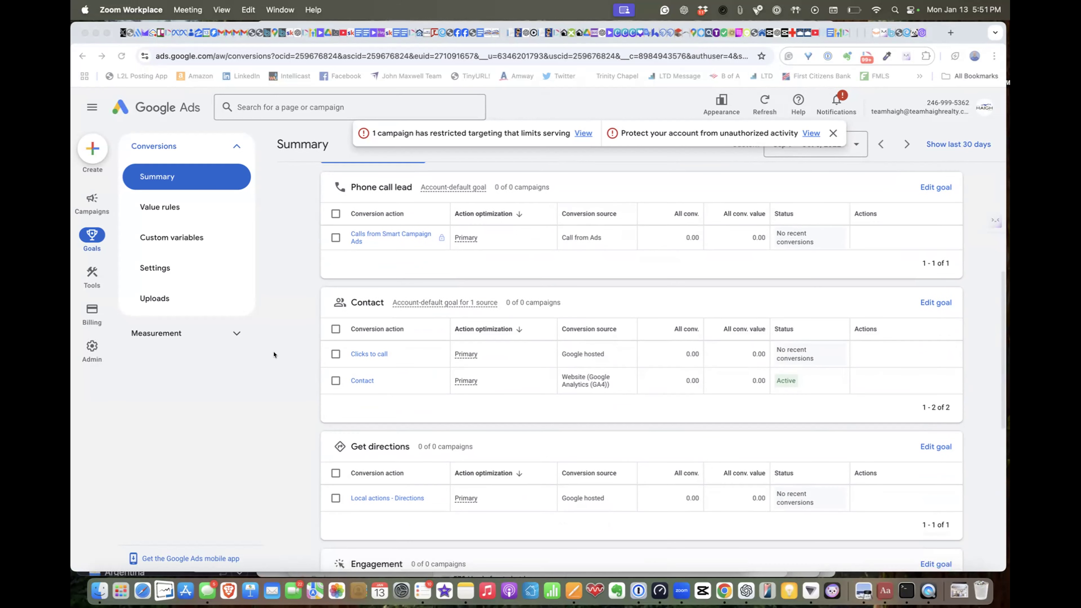
pyautogui.scroll(-3, 274, 354)
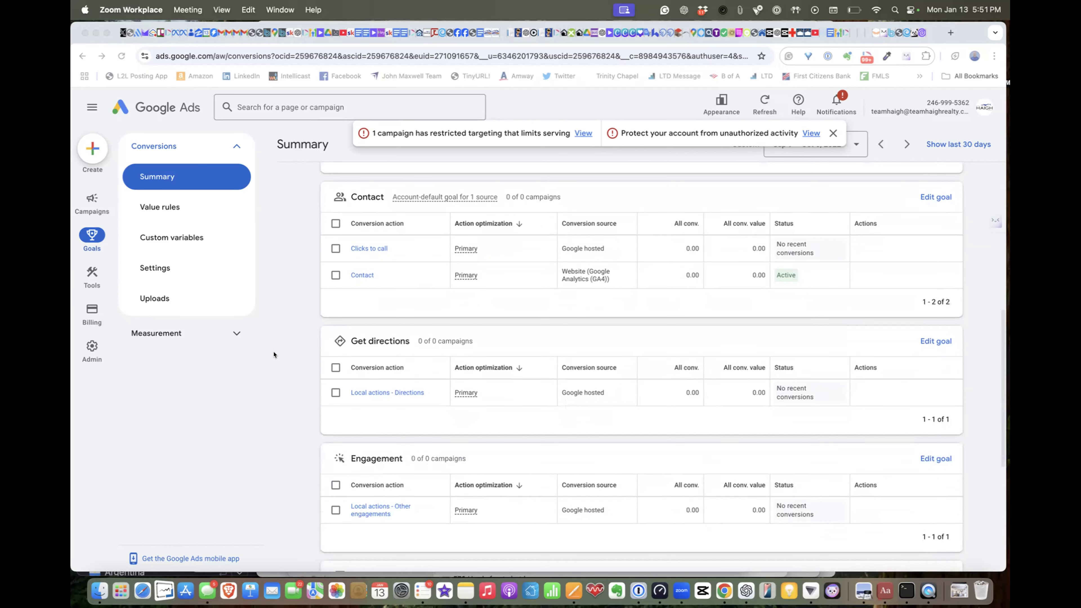
pyautogui.scroll(-8, 273, 354)
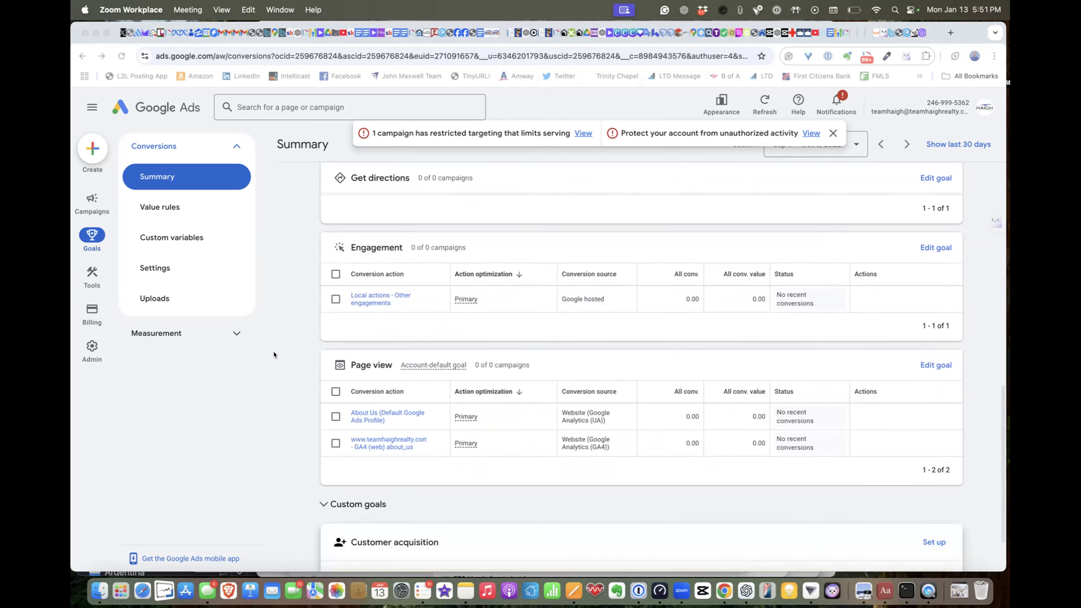
pyautogui.scroll(15, 274, 354)
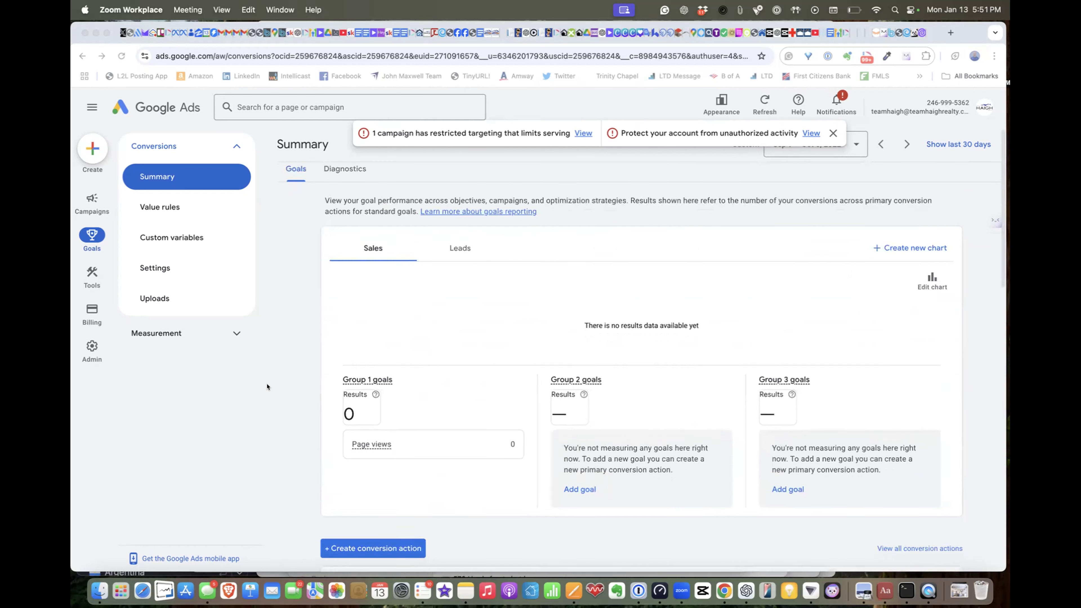
# Step: Start creating a conversion action from the Team Haigh Realty account's goals summary
pyautogui.scroll(-6, 267, 387)
pyautogui.click(359, 338)
pyautogui.click(358, 338)
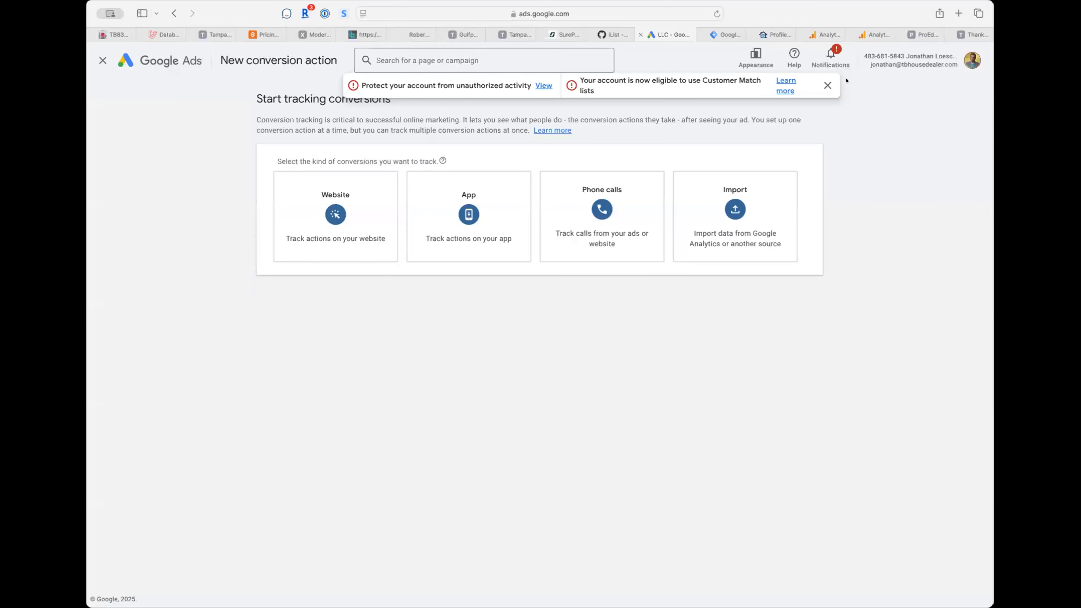
pyautogui.click(828, 85)
pyautogui.click(368, 188)
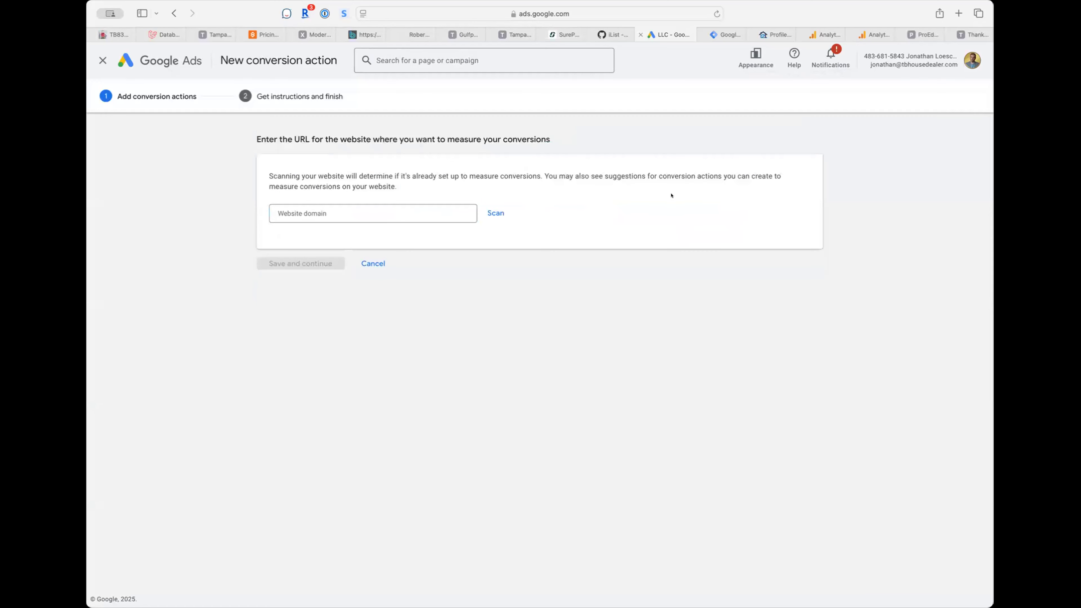
pyautogui.click(358, 211)
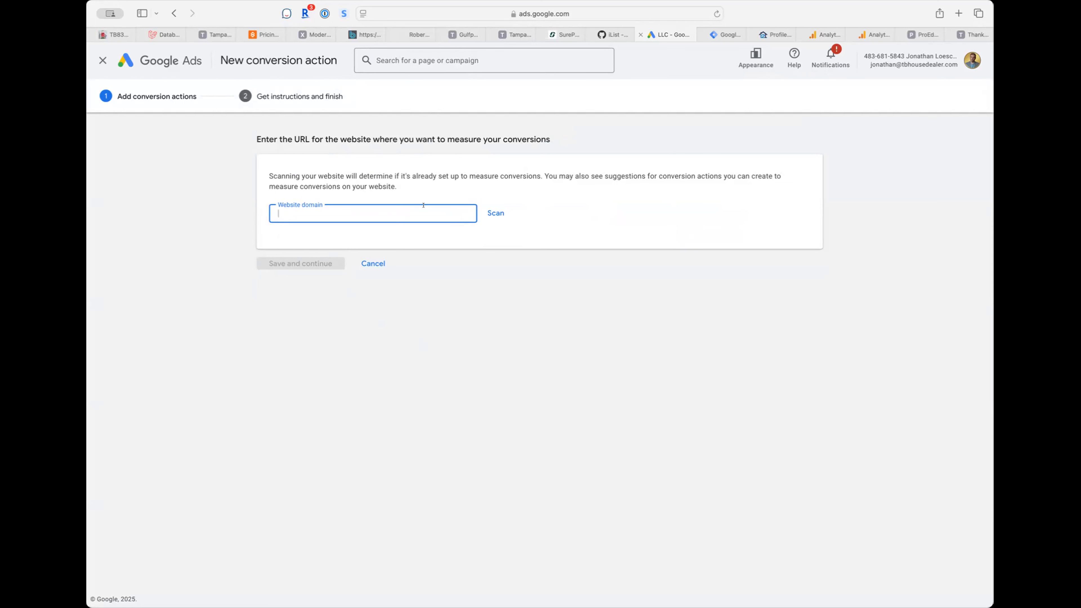
pyautogui.write('https://tampabayhousedeale')
pyautogui.write('r.com')
pyautogui.click(496, 212)
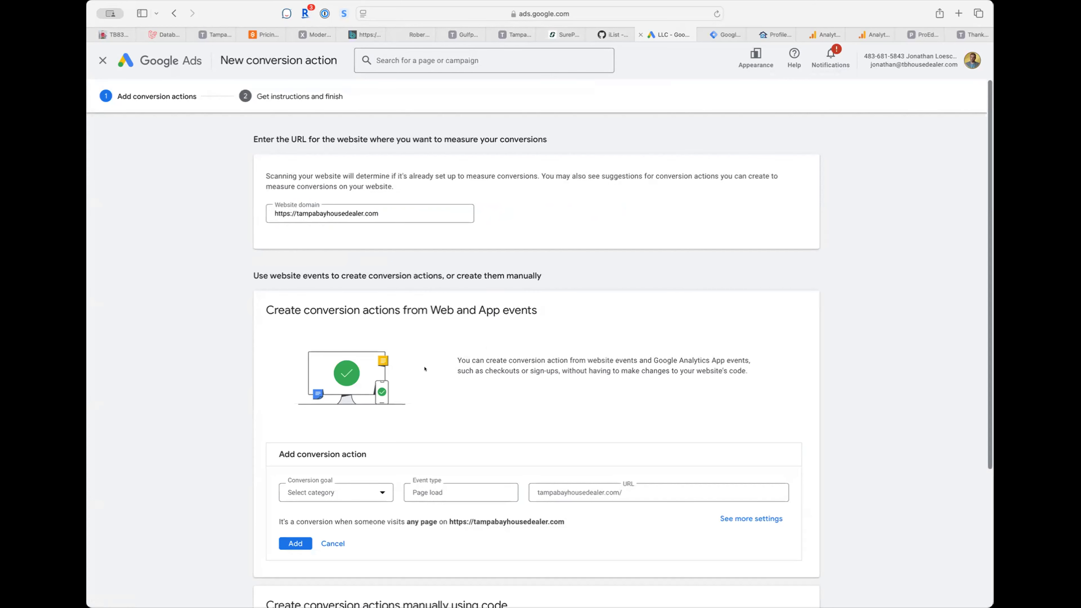
# Step: Set the conversion goal of the new page-load conversion action to Submit lead form
pyautogui.click(319, 490)
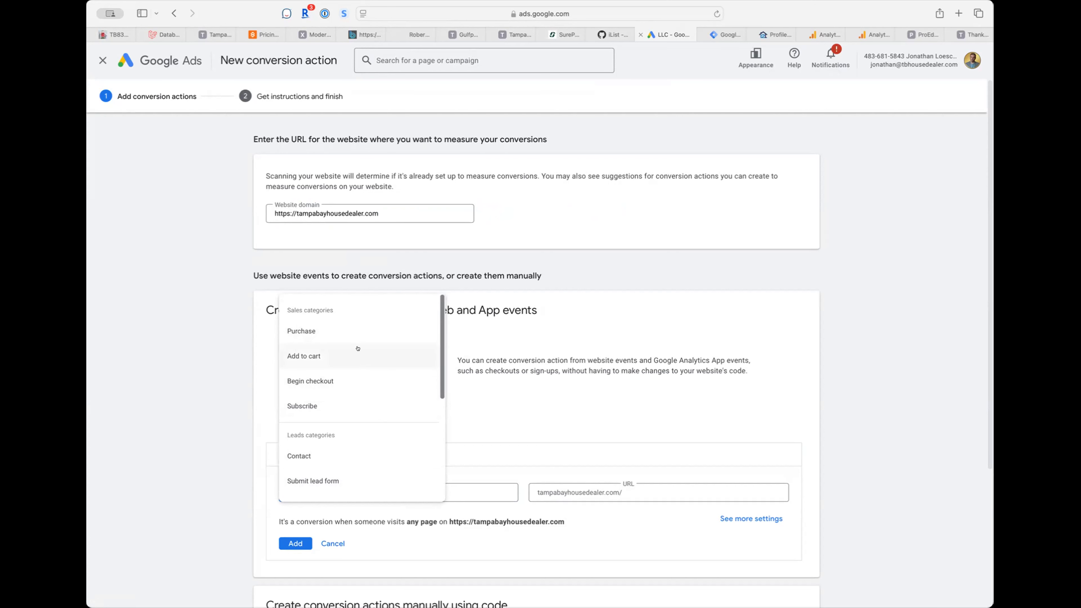
pyautogui.scroll(-3, 333, 421)
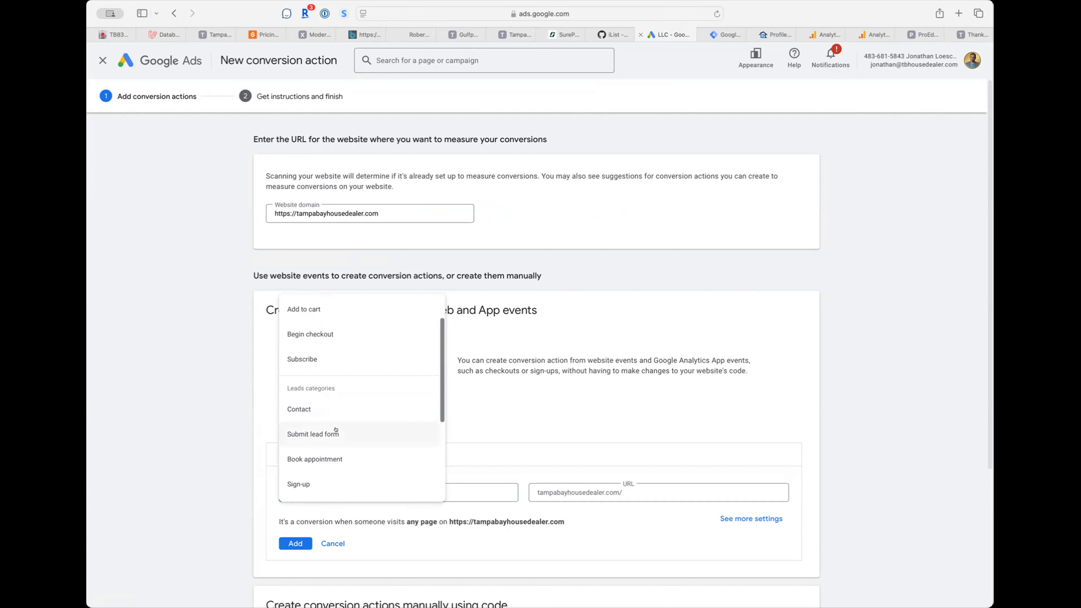
pyautogui.click(351, 433)
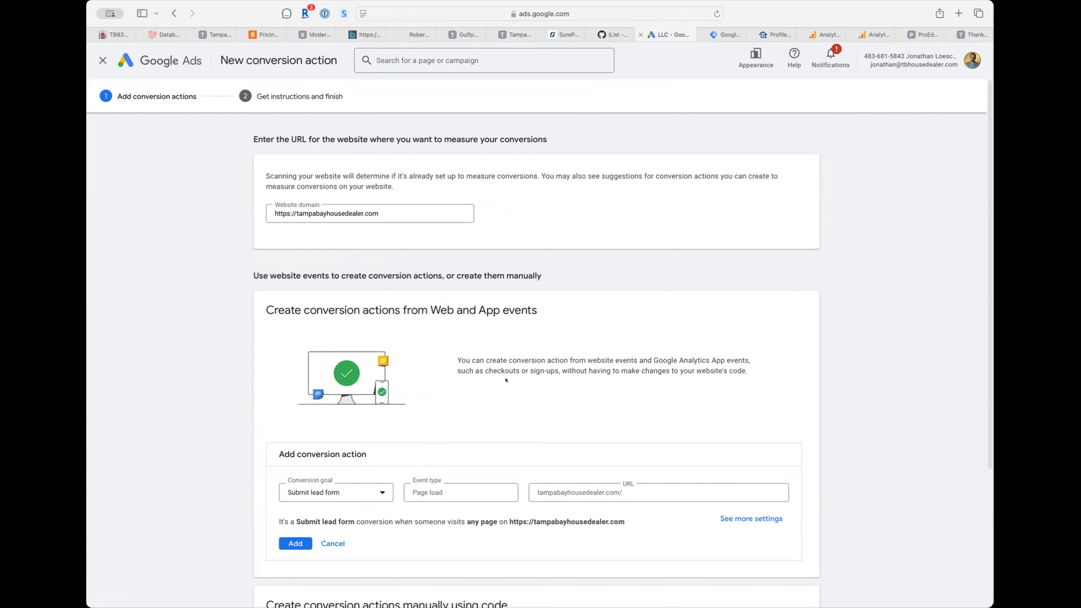
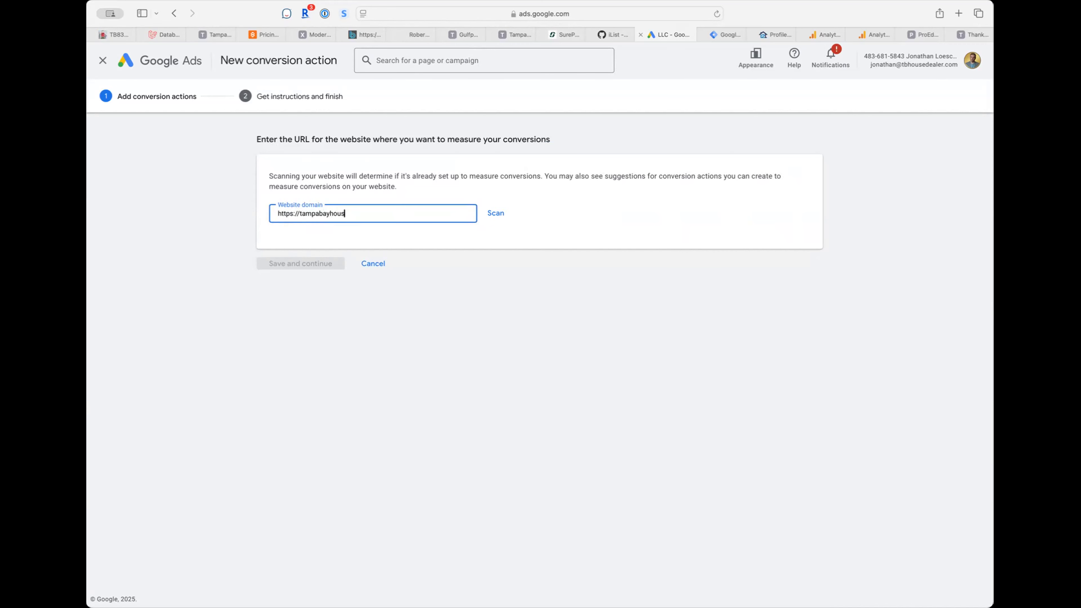
pyautogui.write('om')
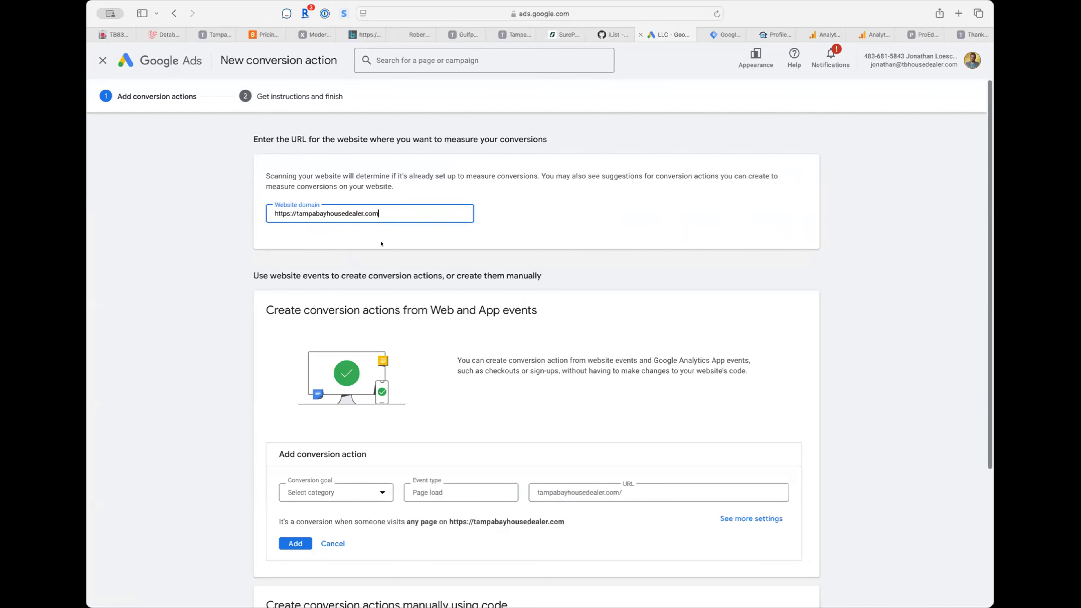
pyautogui.scroll(-5, 341, 315)
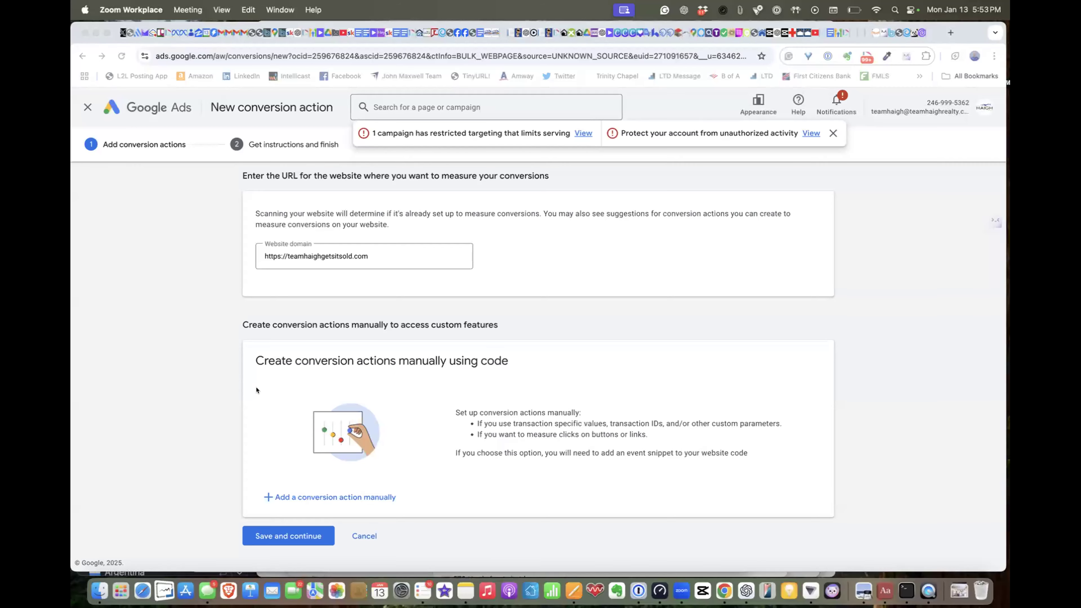
pyautogui.scroll(1, 257, 390)
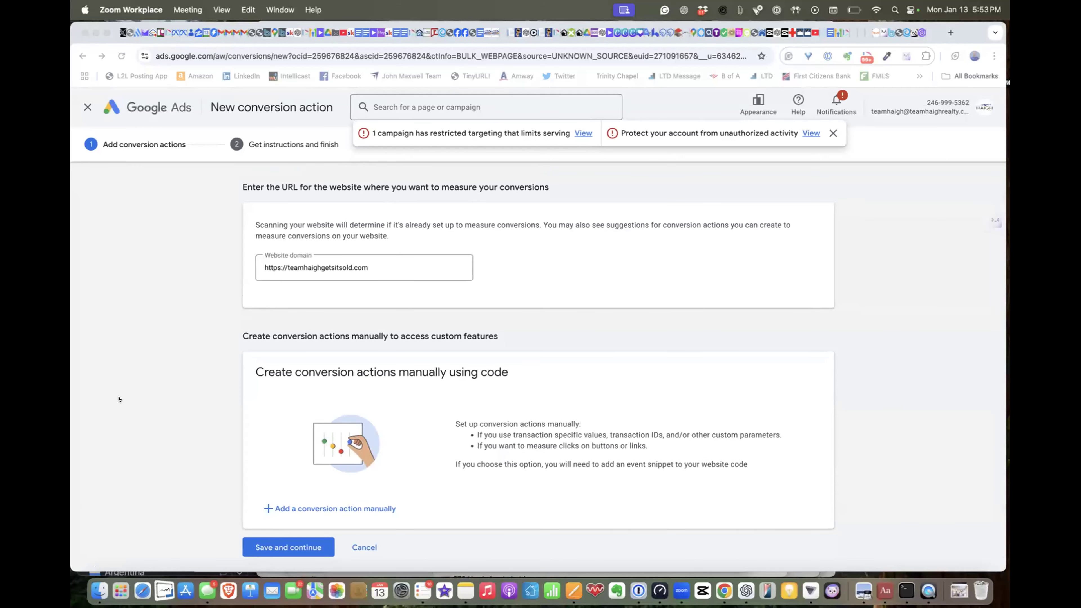
pyautogui.scroll(-1, 120, 399)
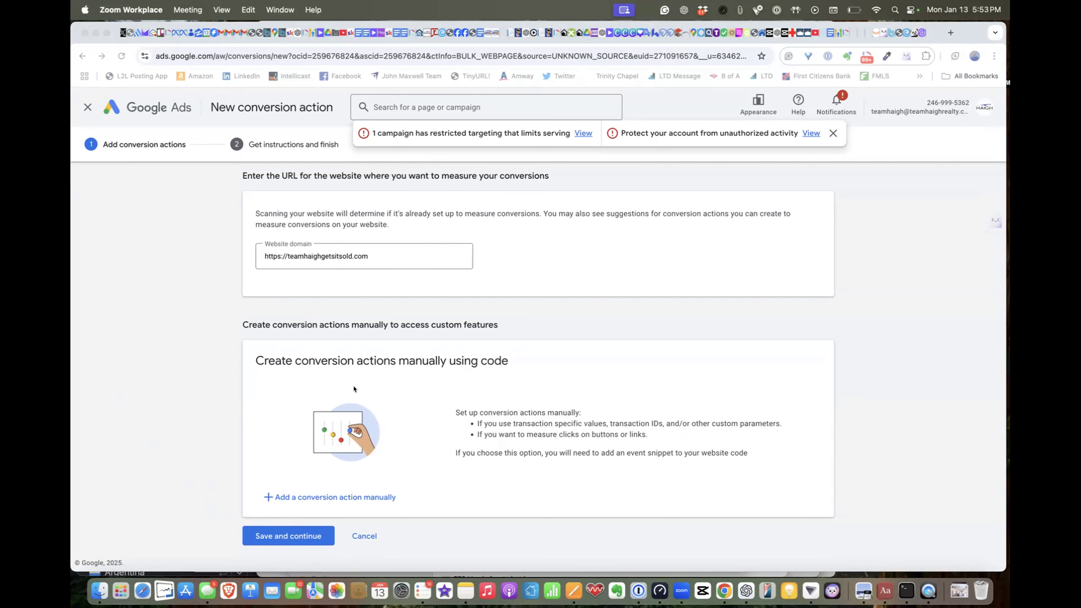
pyautogui.click(681, 590)
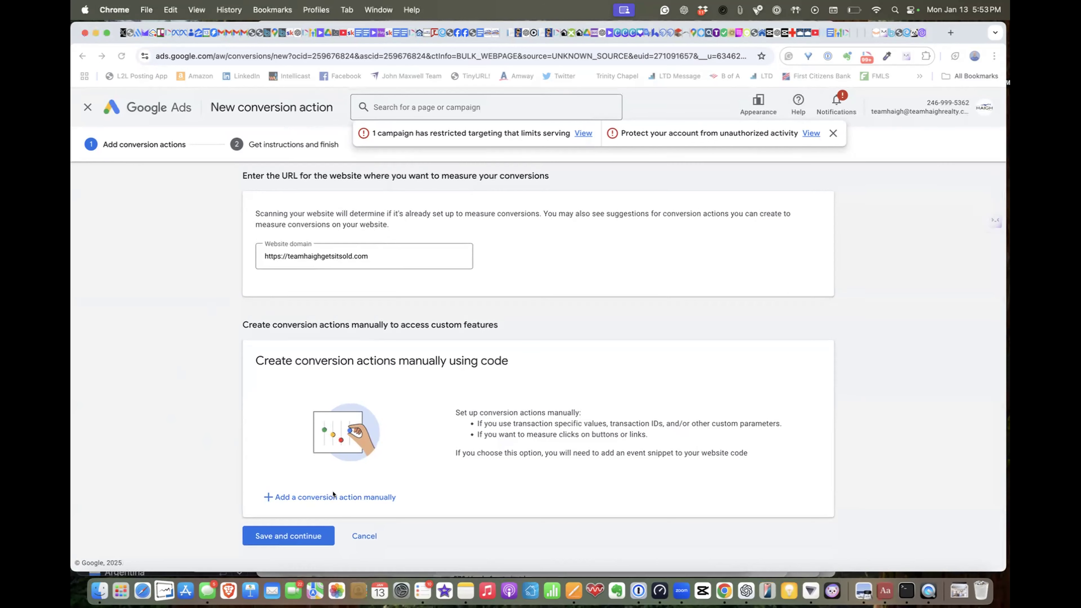
pyautogui.click(333, 495)
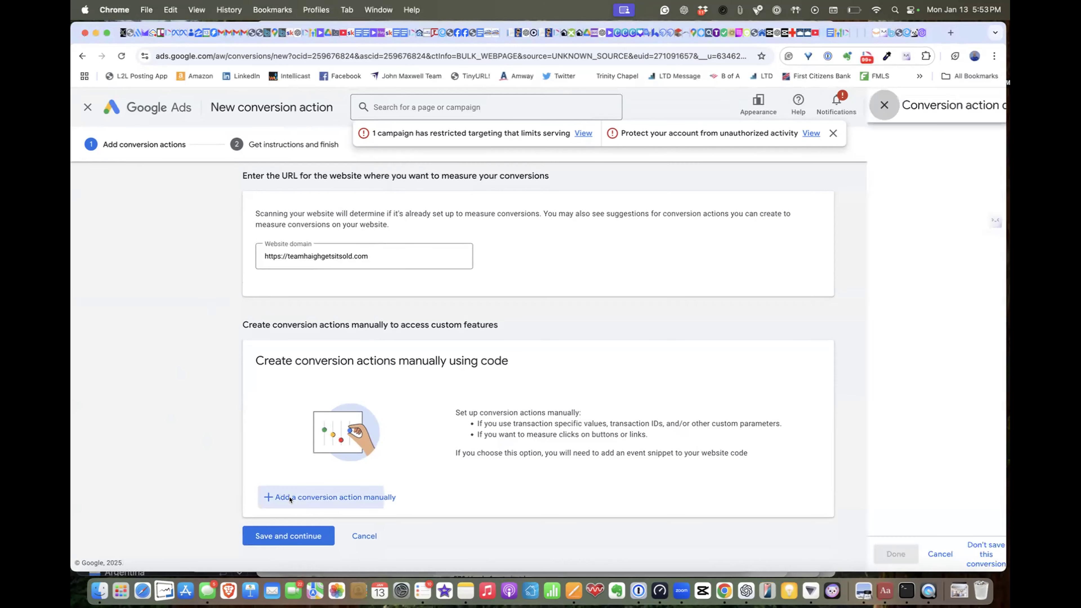
pyautogui.click(286, 498)
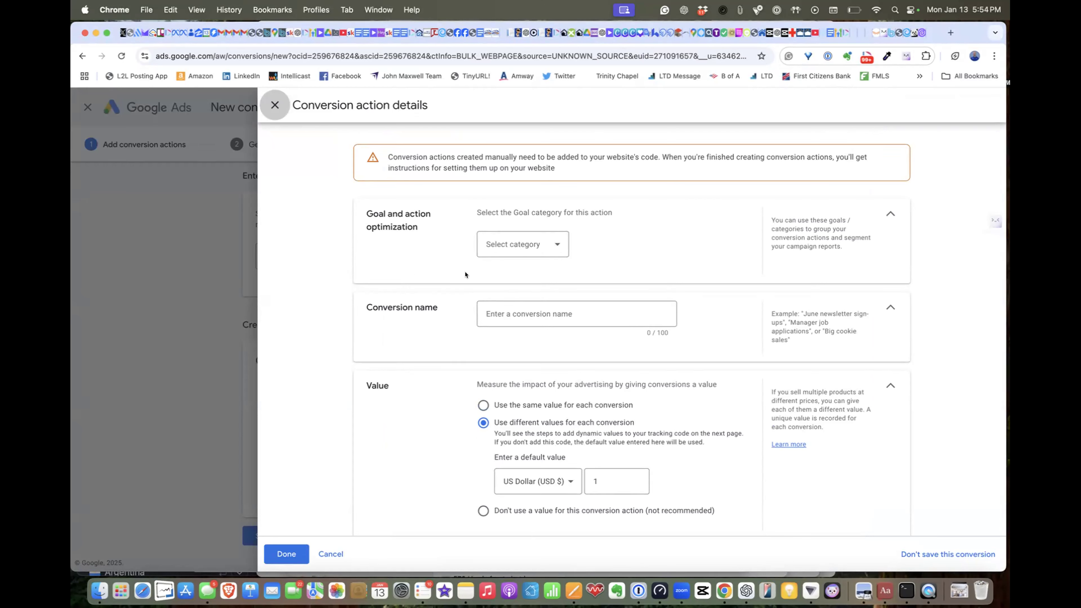
pyautogui.click(274, 105)
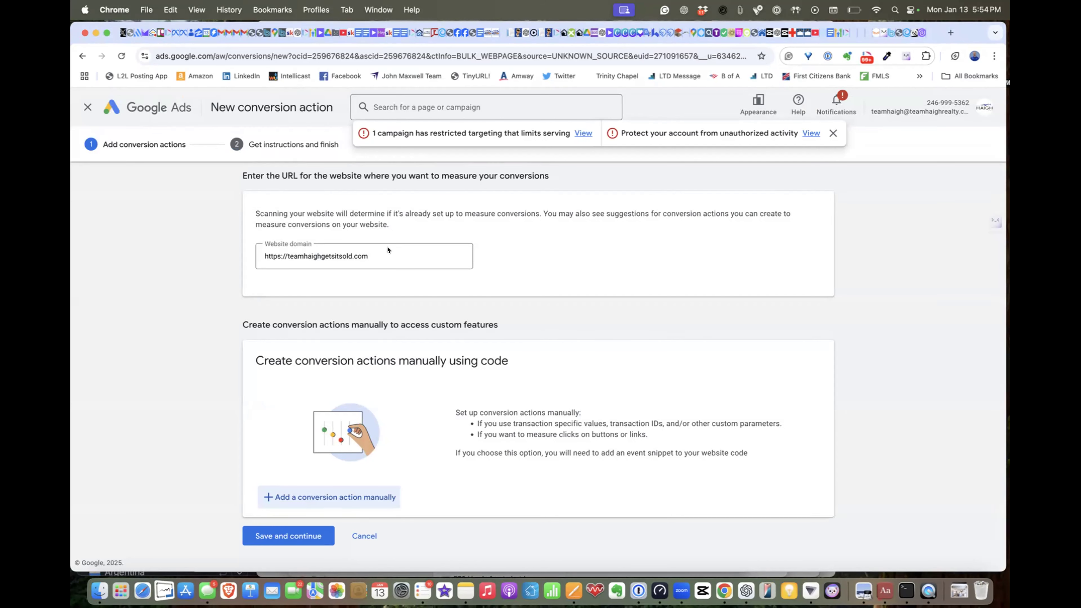
pyautogui.click(380, 261)
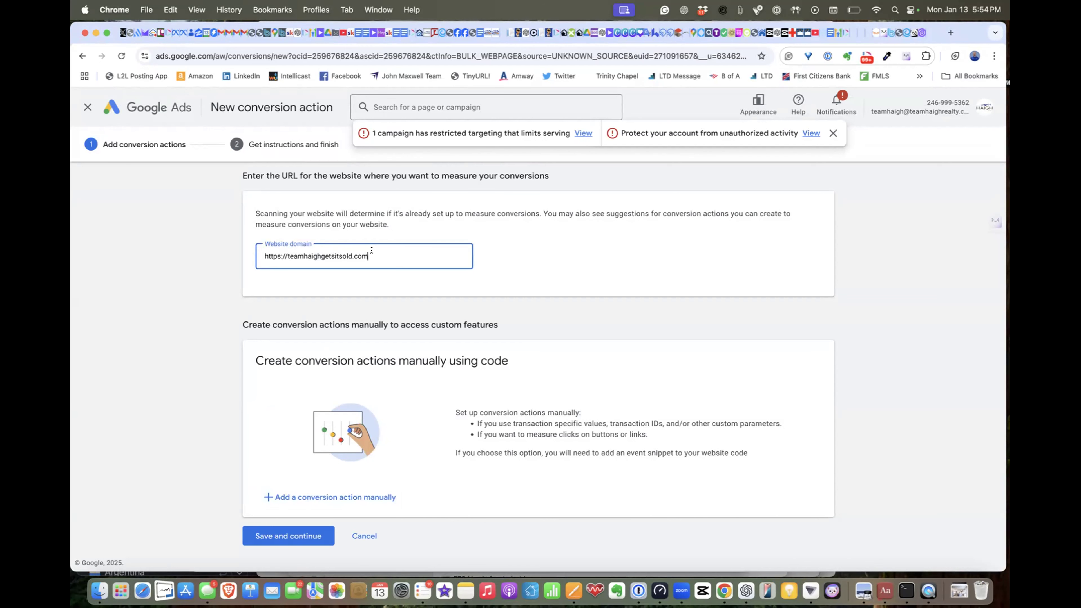
pyautogui.press('Return')
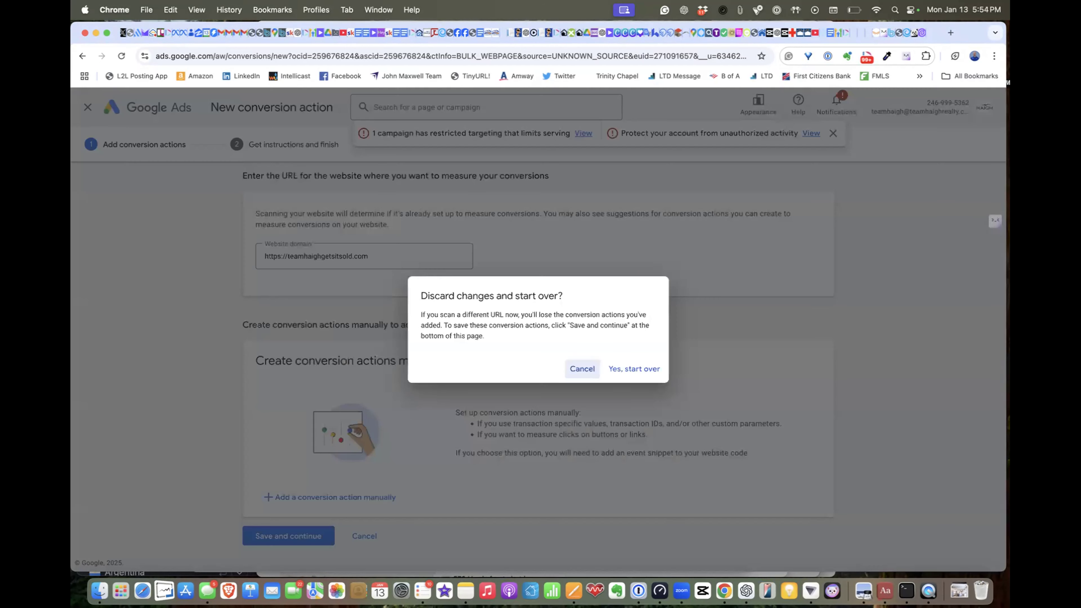
pyautogui.click(632, 368)
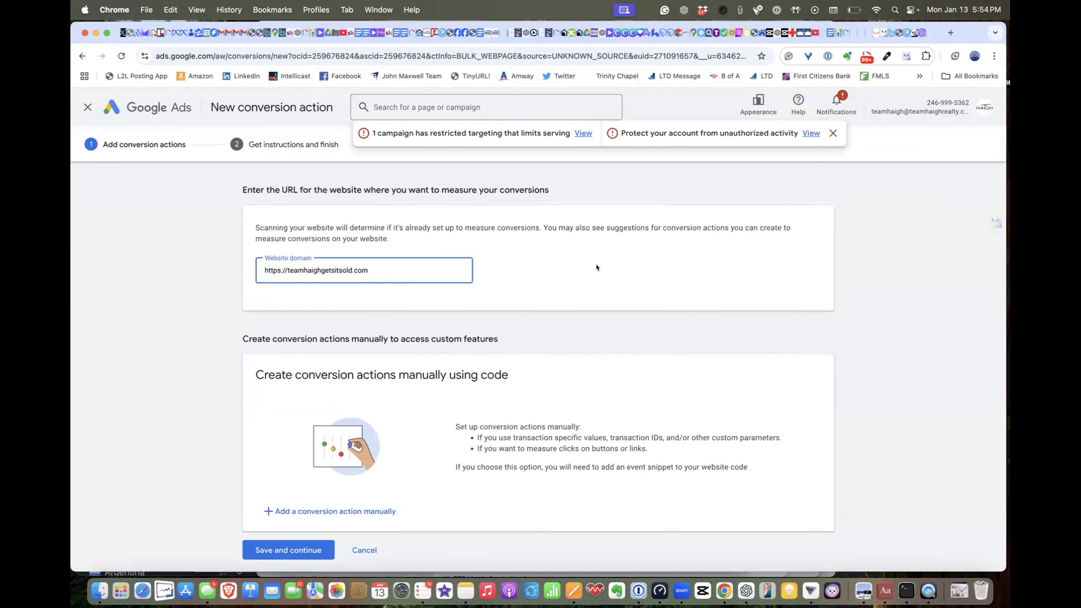
pyautogui.scroll(-1, 543, 345)
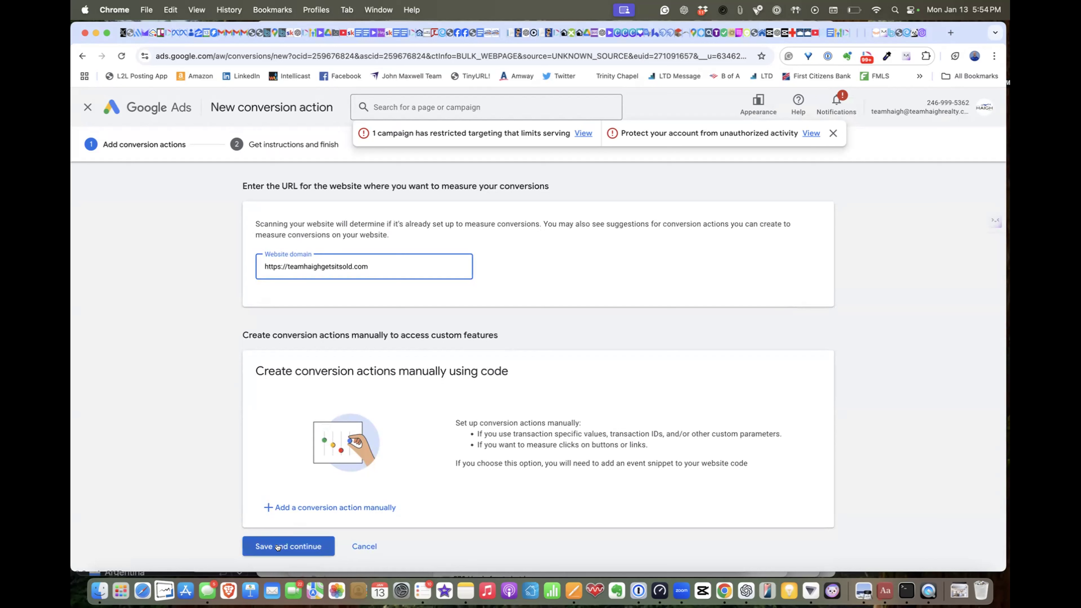
pyautogui.click(278, 547)
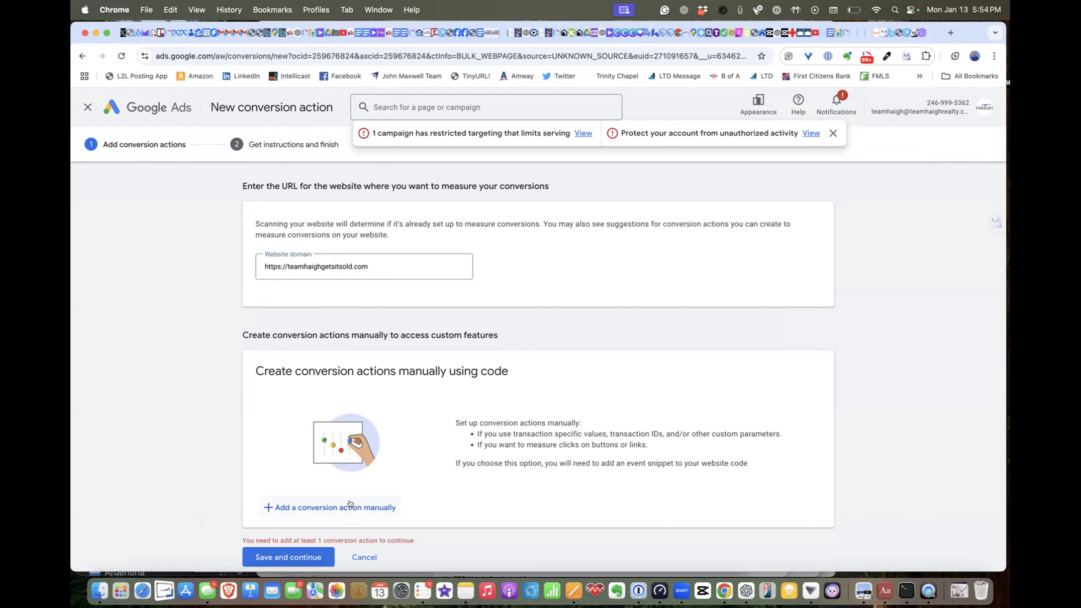
# Step: Start adding a conversion action manually and examine the available sales, leads and other goal categories
pyautogui.click(350, 507)
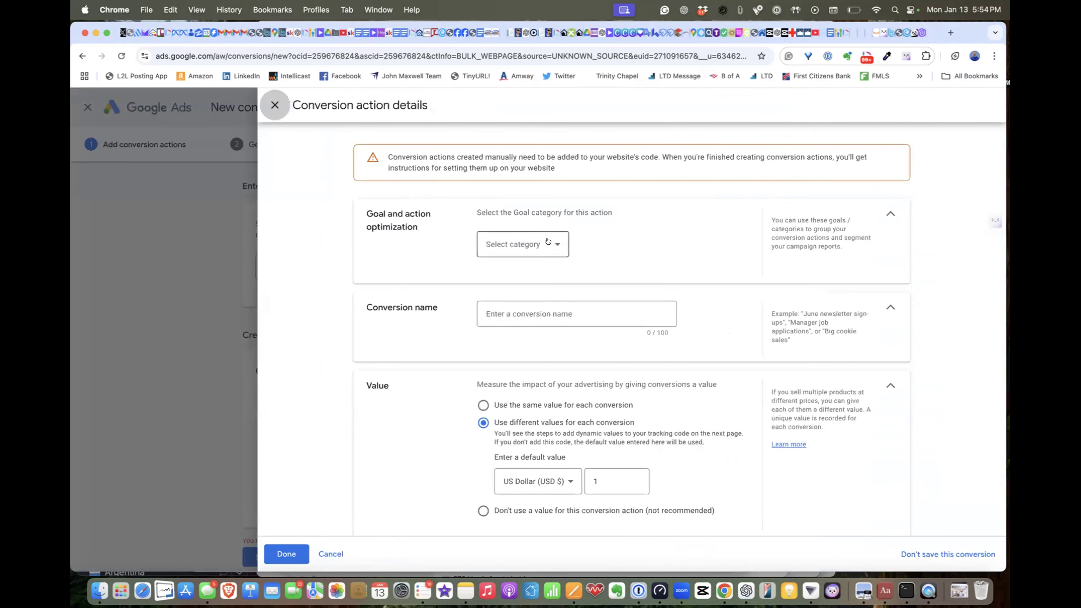
pyautogui.click(549, 242)
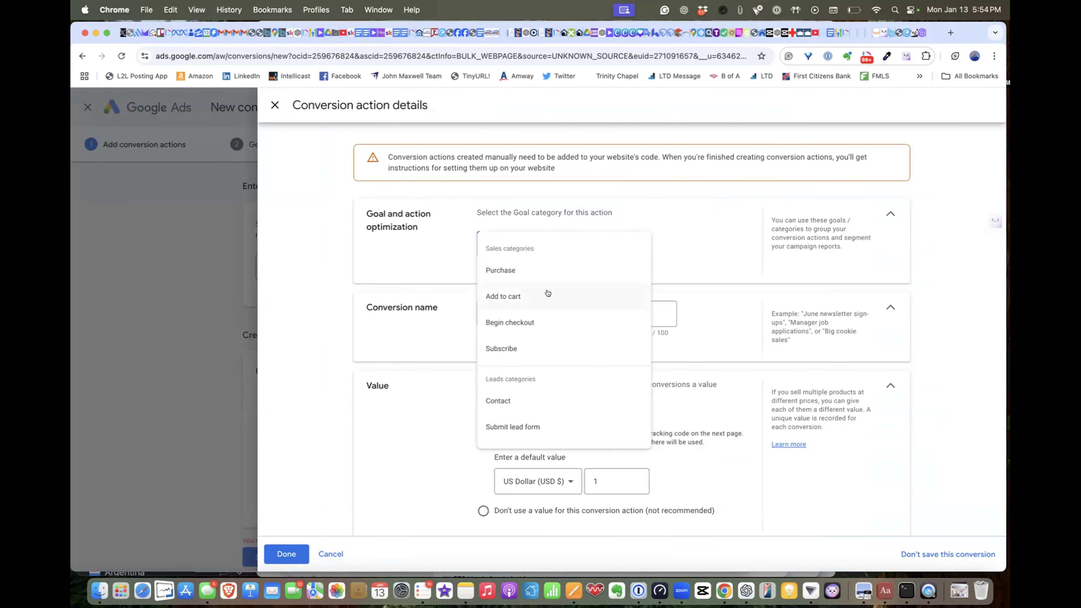
pyautogui.scroll(-5, 546, 293)
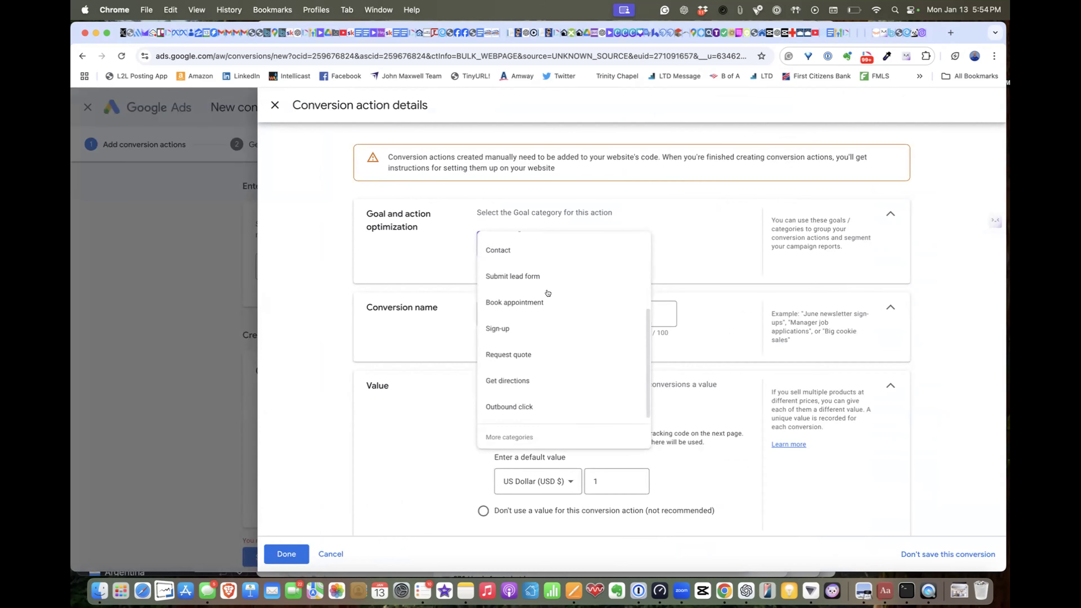
pyautogui.scroll(5, 548, 293)
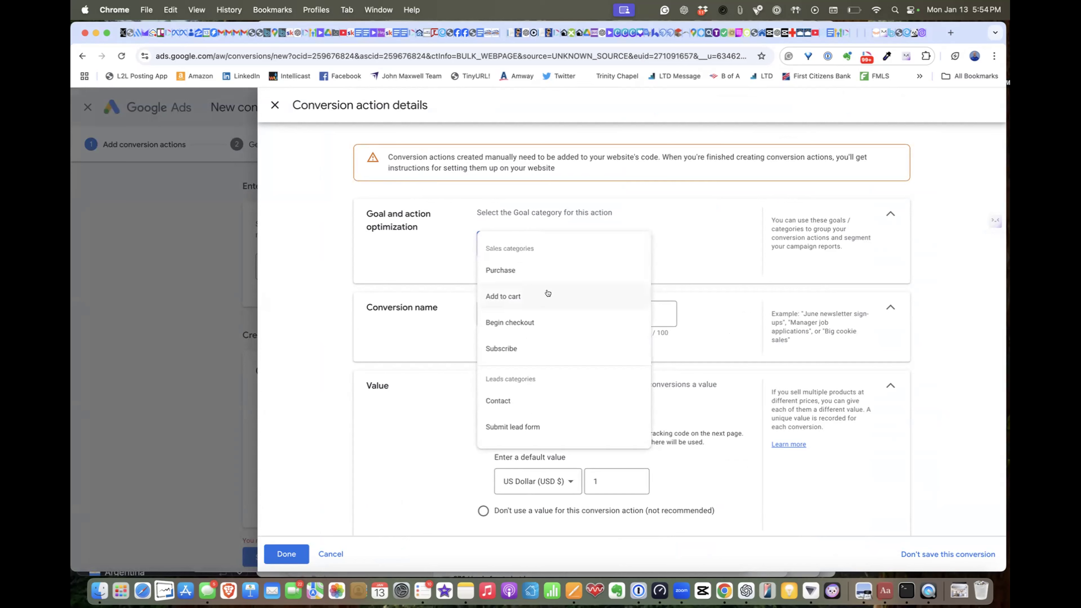
pyautogui.scroll(-5, 547, 293)
pyautogui.scroll(-3, 547, 286)
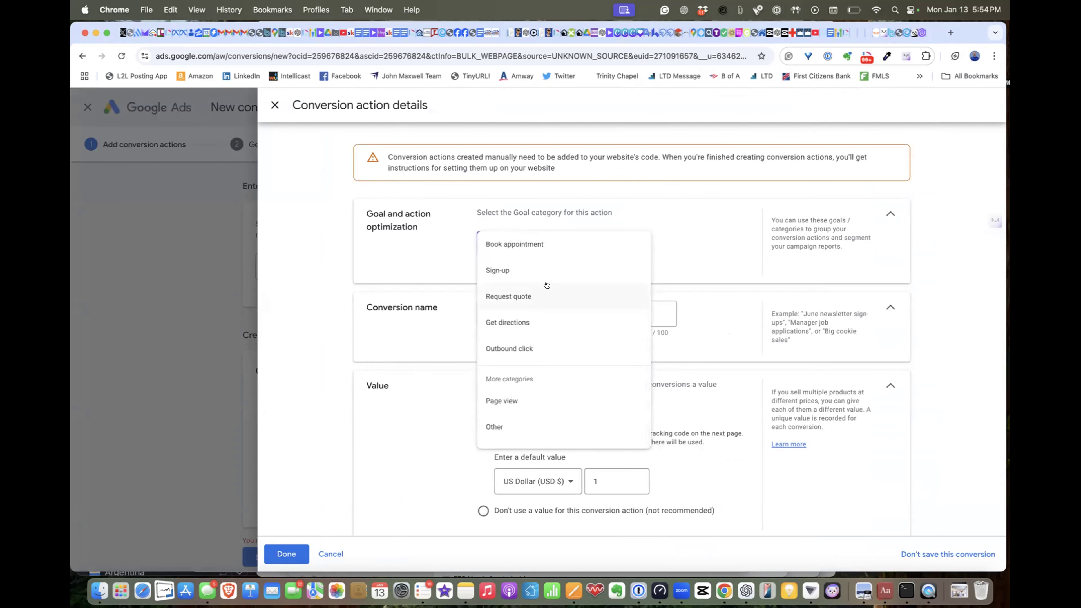
pyautogui.scroll(1, 547, 285)
pyautogui.scroll(-1, 547, 285)
pyautogui.scroll(5, 547, 285)
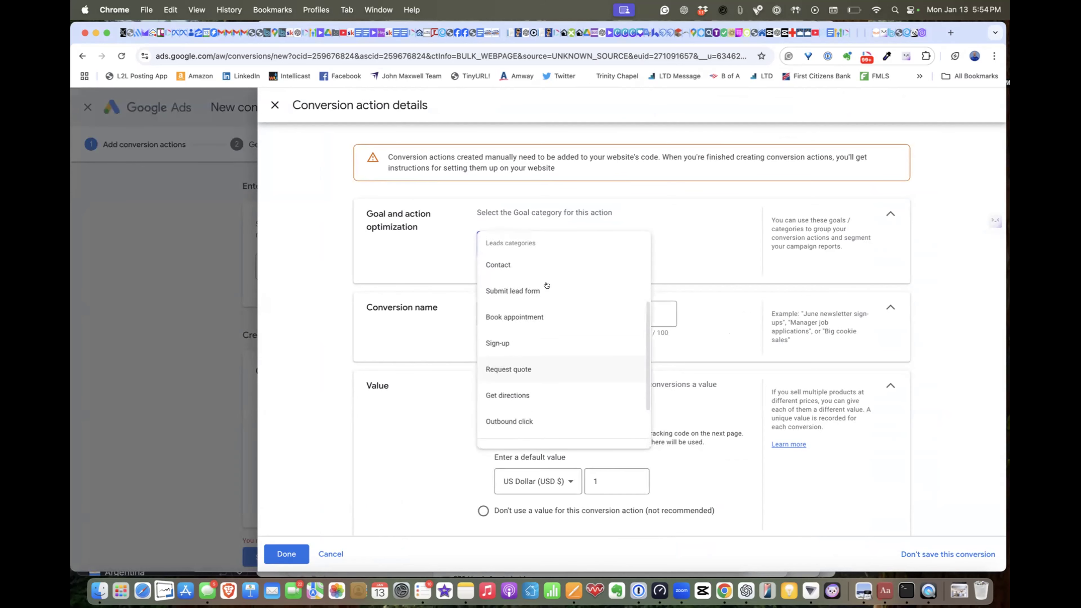
pyautogui.scroll(3, 547, 286)
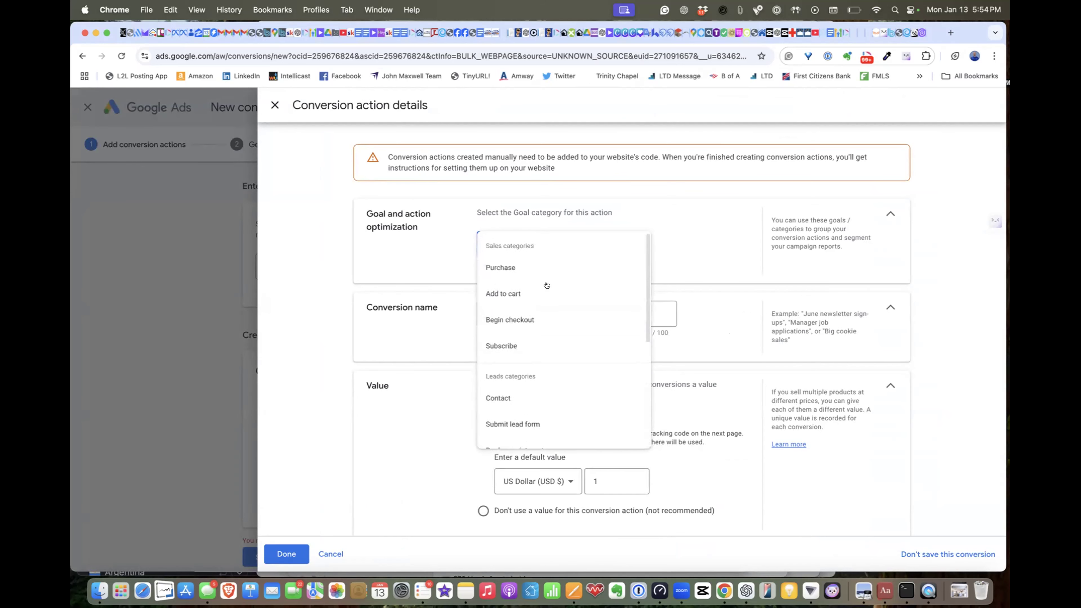
pyautogui.click(316, 291)
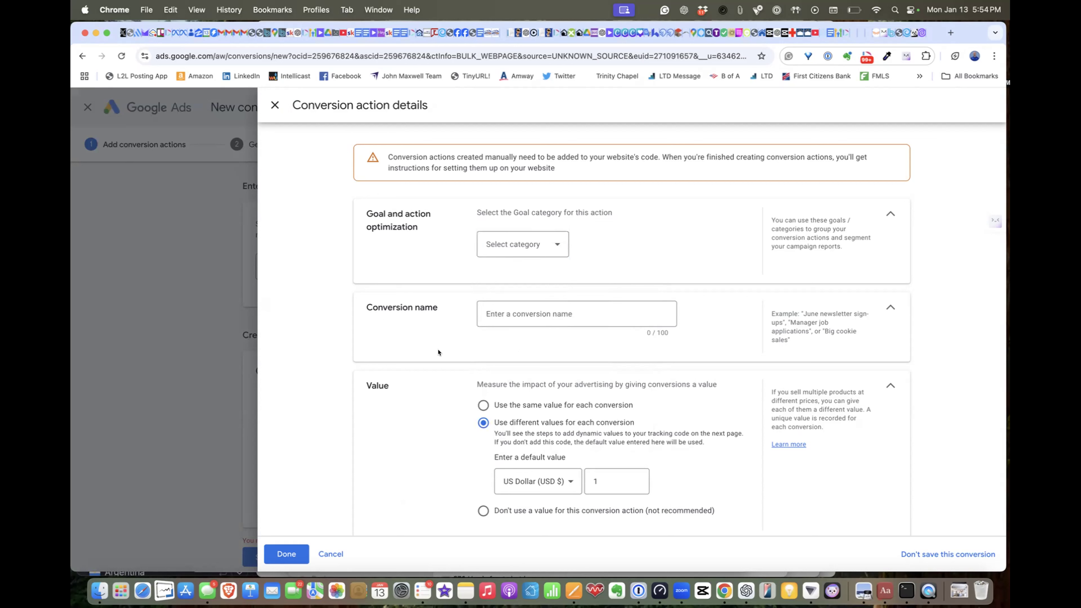
# Step: Set the goal category of the manual conversion action to Submit lead form
pyautogui.click(500, 241)
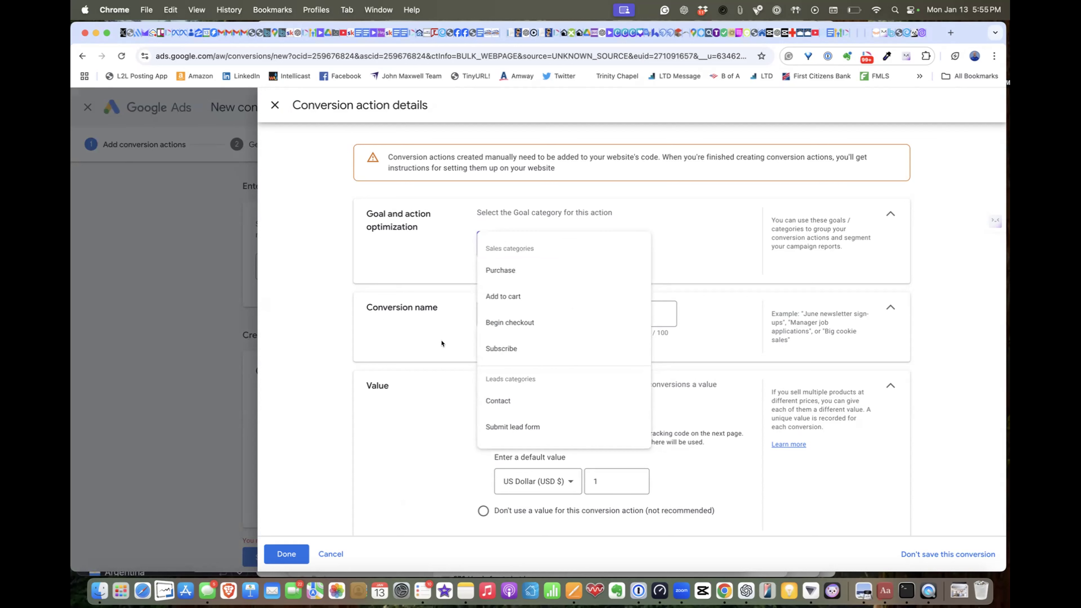
pyautogui.scroll(-2, 442, 343)
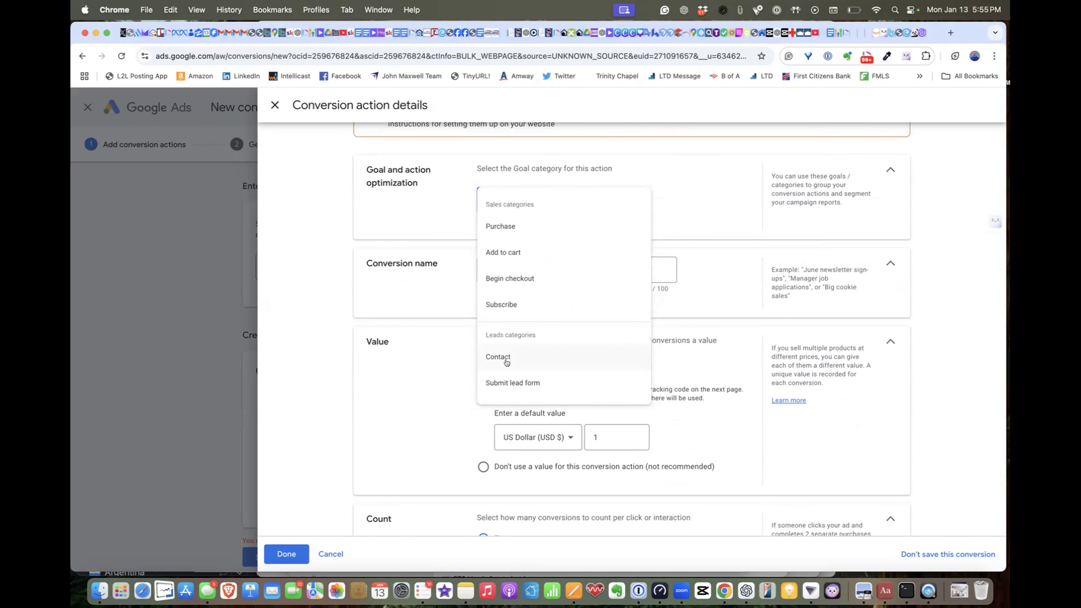
pyautogui.scroll(-2, 521, 340)
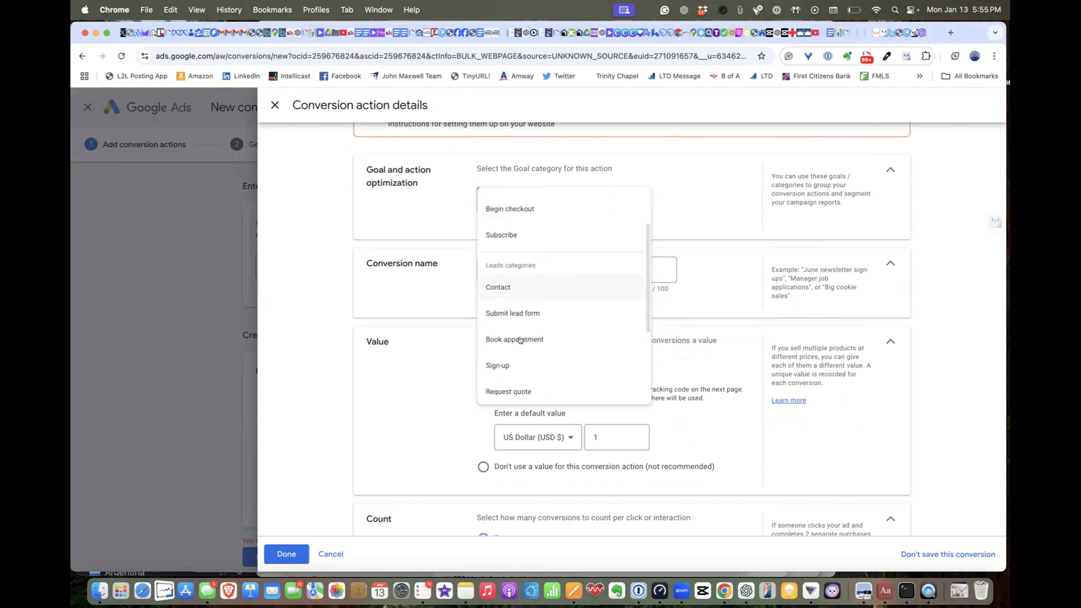
pyautogui.moveTo(497, 312)
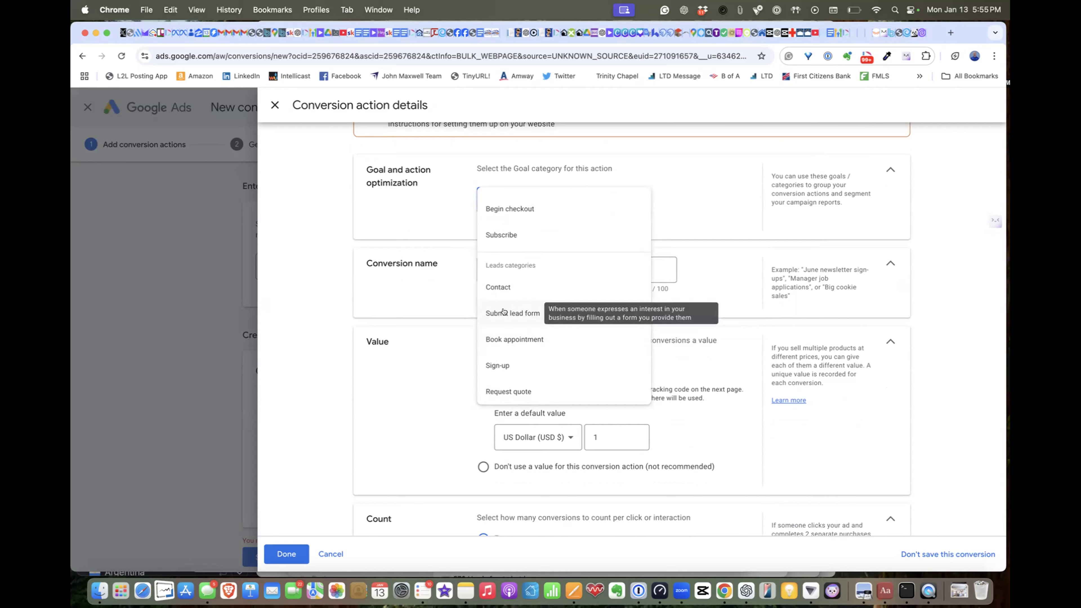
pyautogui.click(503, 312)
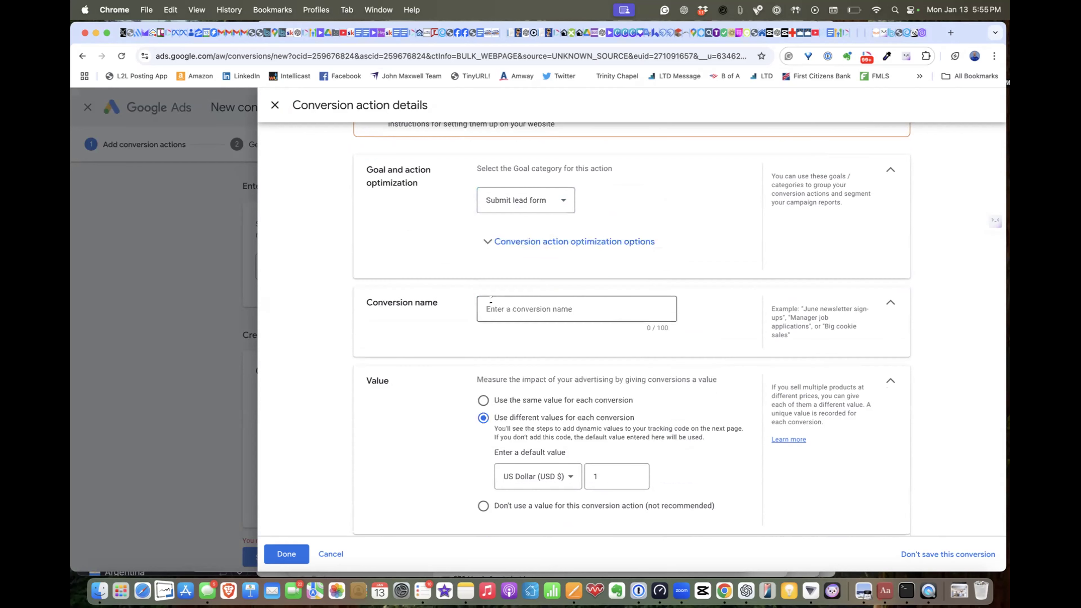
# Step: Examine the conversion action's name, value, count, conversion window, attribution and enhanced conversion settings
pyautogui.click(527, 299)
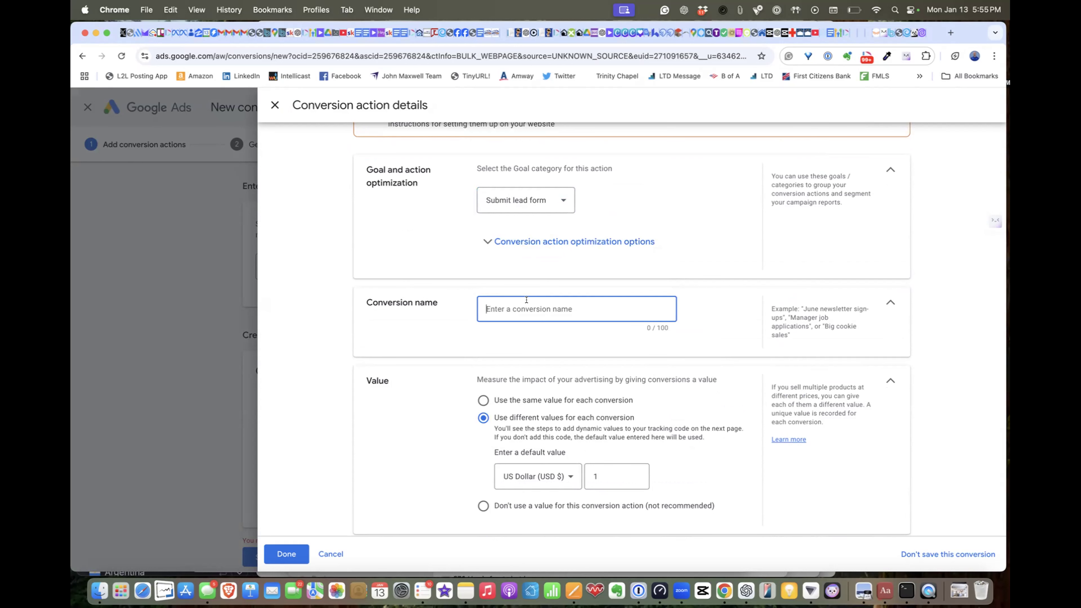
pyautogui.scroll(2, 526, 300)
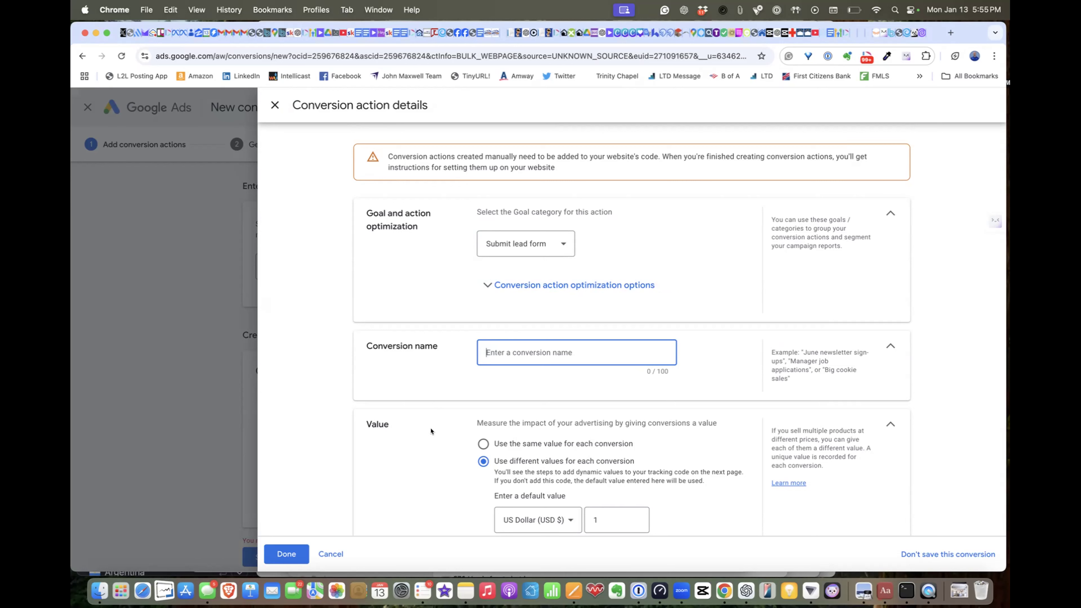
pyautogui.scroll(-10, 431, 431)
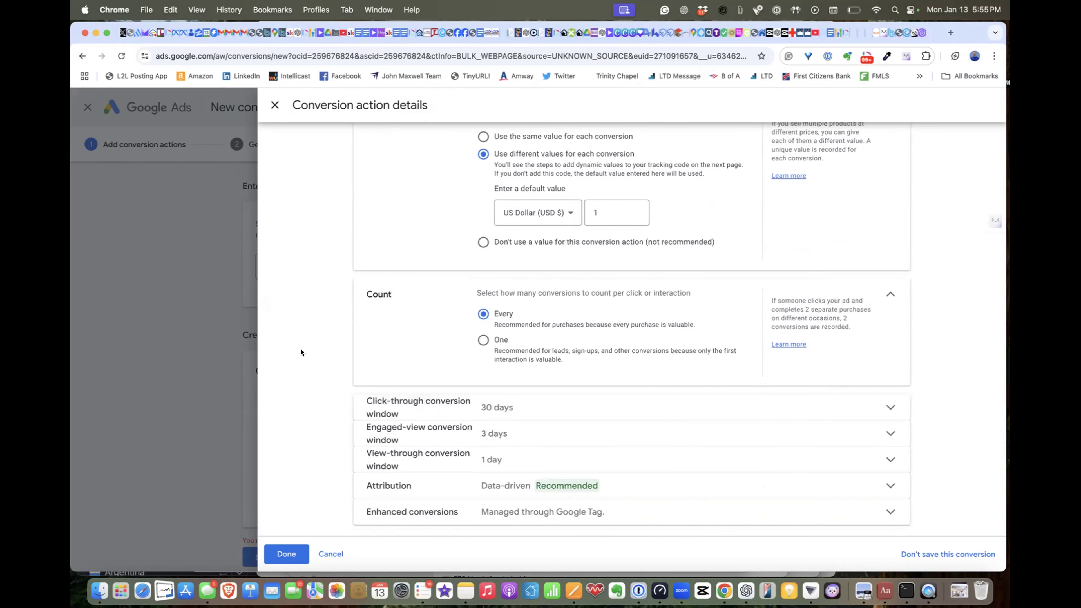
pyautogui.scroll(10, 301, 352)
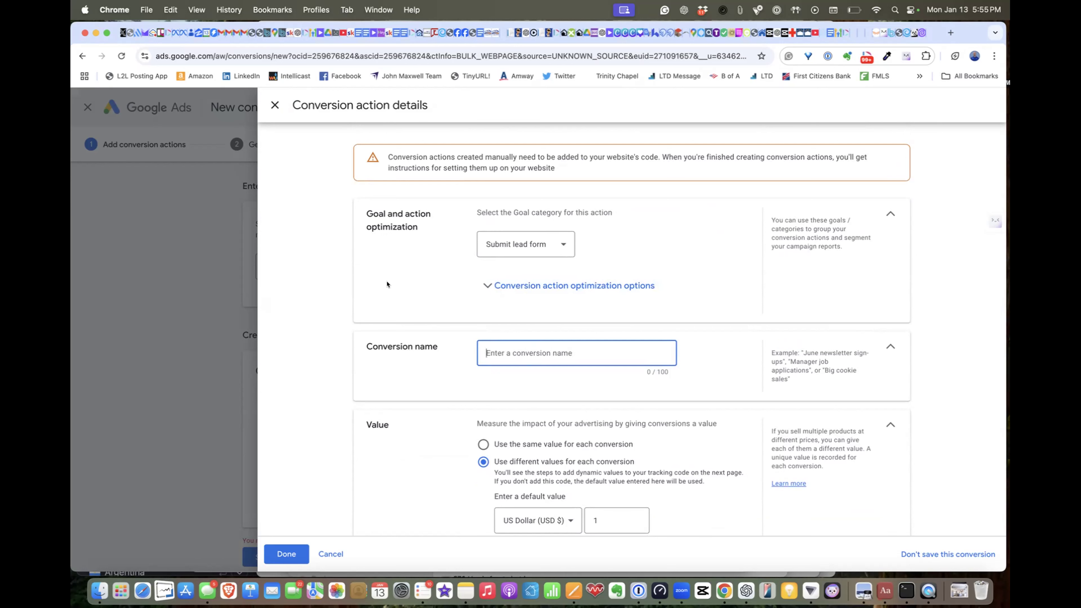
pyautogui.scroll(-2, 387, 284)
pyautogui.scroll(2, 387, 284)
pyautogui.scroll(-8, 433, 344)
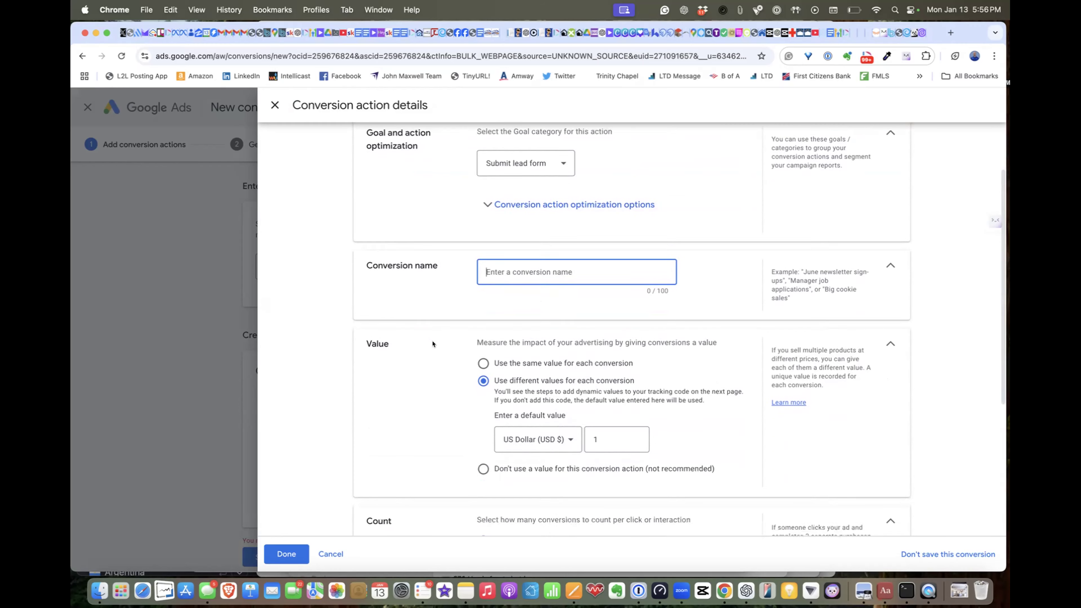
# Step: Review the conversion action details and expand the optimization options for the Submit lead form goal
pyautogui.scroll(8, 433, 345)
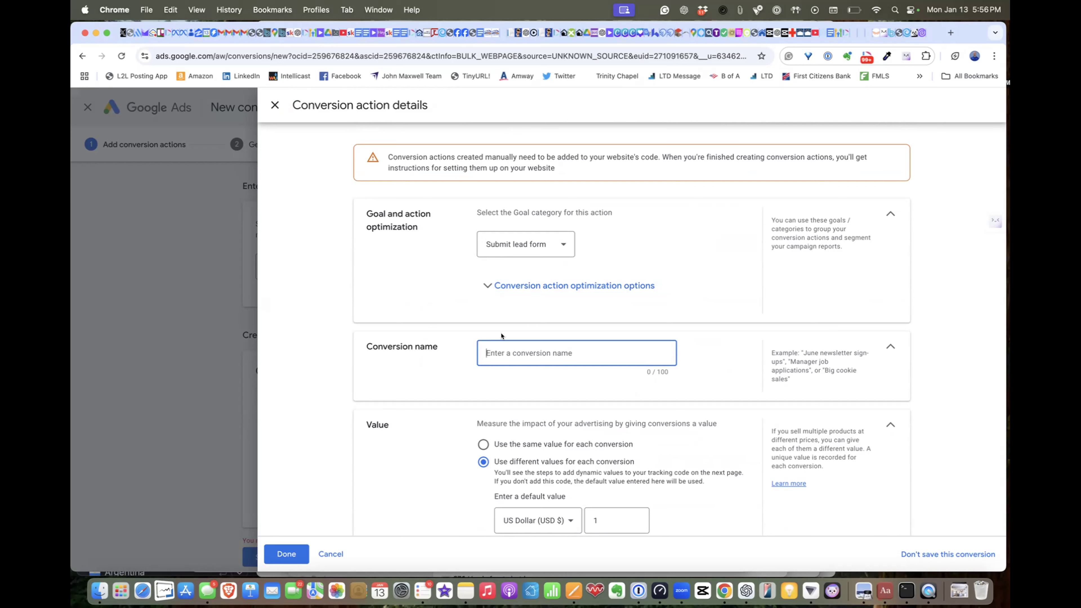
pyautogui.click(678, 590)
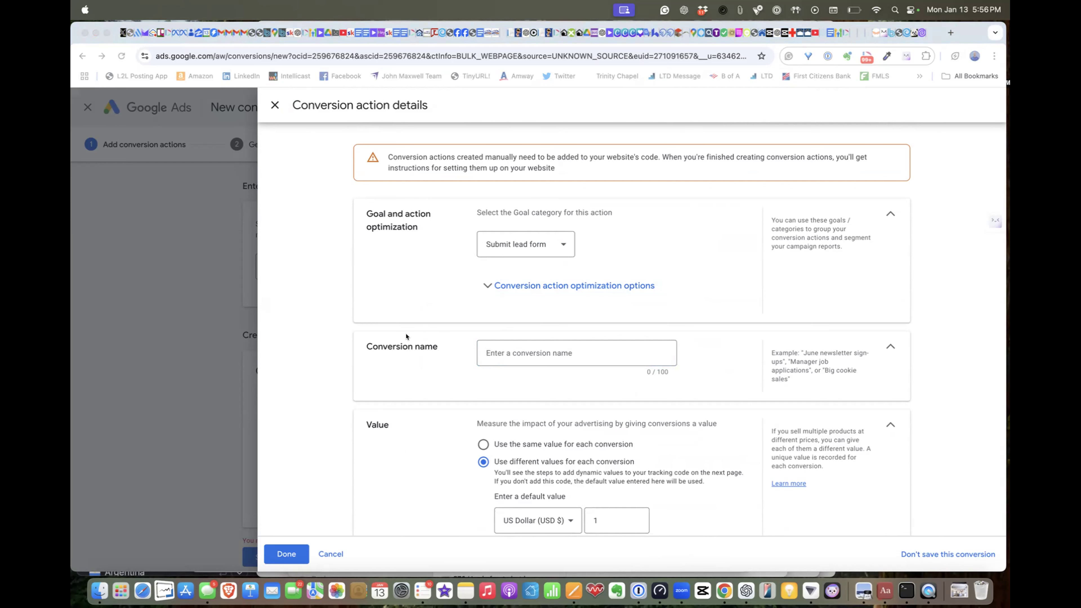
pyautogui.scroll(-7, 406, 336)
pyautogui.scroll(5, 406, 336)
pyautogui.scroll(2, 406, 336)
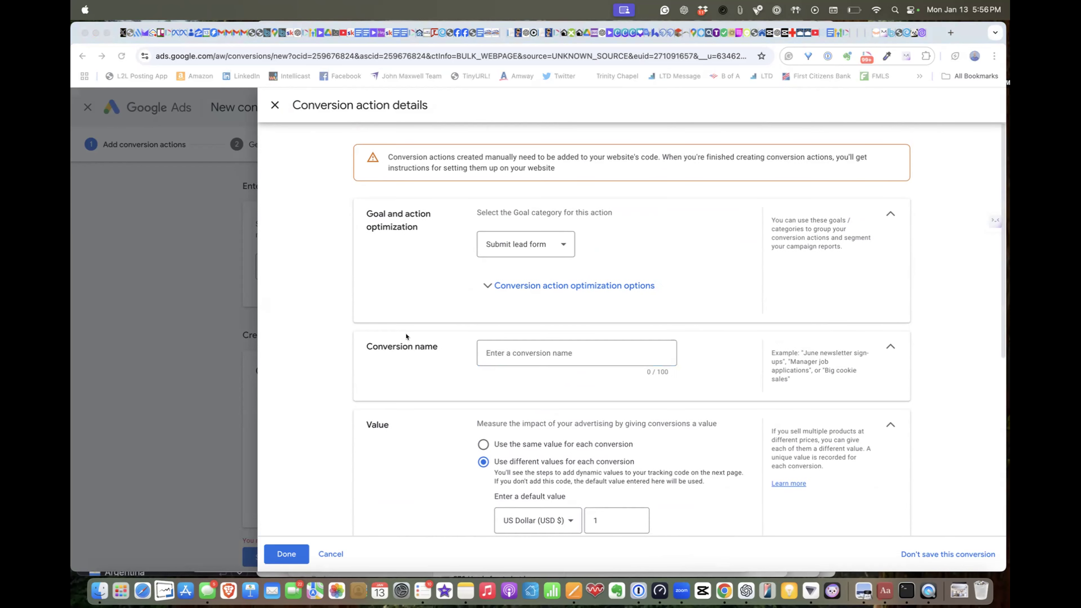
pyautogui.click(489, 285)
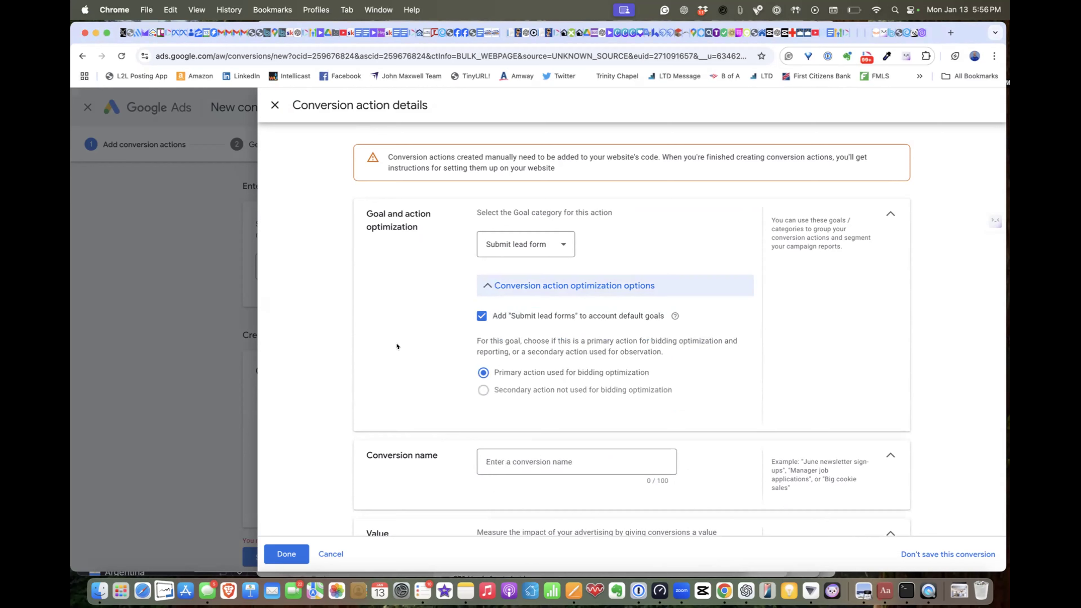
# Step: Name the conversion action "Lead Form Submission"
pyautogui.scroll(-3, 397, 346)
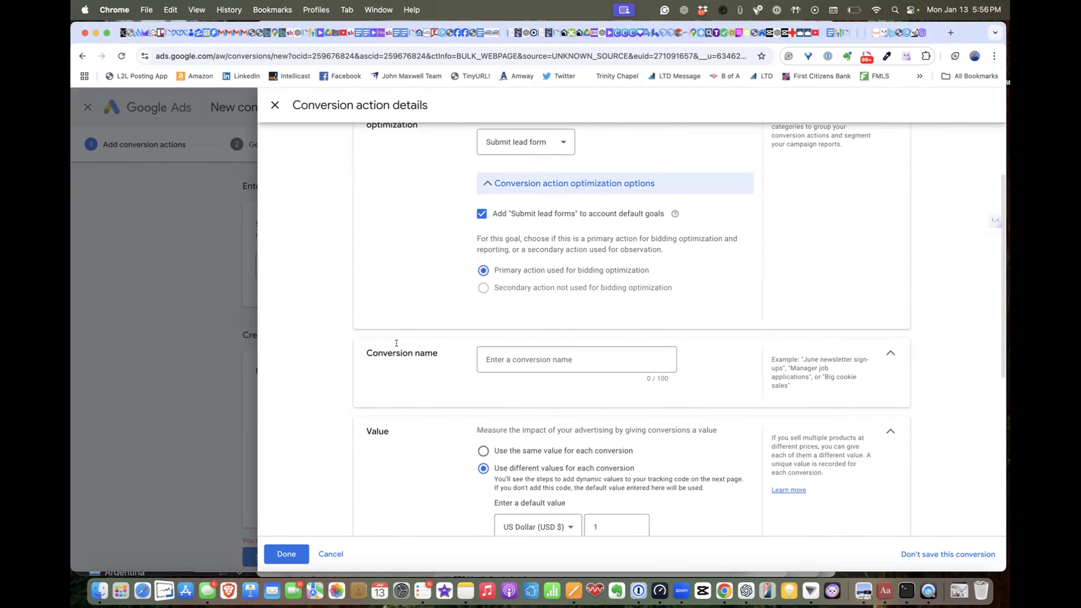
pyautogui.scroll(1, 414, 353)
pyautogui.click(506, 364)
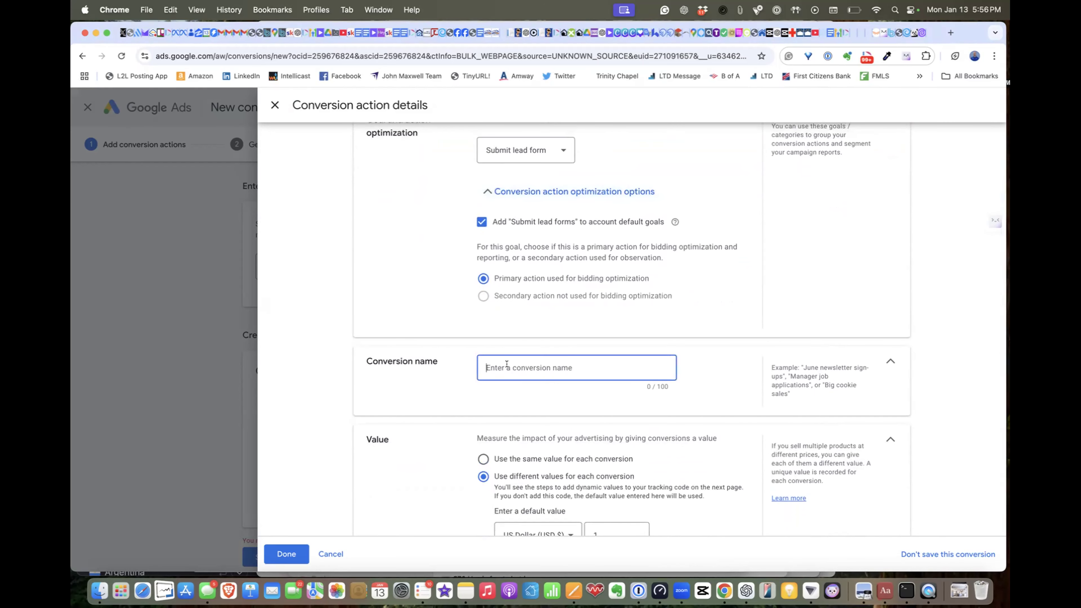
pyautogui.write('Lead For')
pyautogui.write('m Subsi')
pyautogui.write('mi')
pyautogui.write('ssion')
# Step: Set the conversion action to use no value and to count one conversion per click or interaction
pyautogui.scroll(-5, 707, 387)
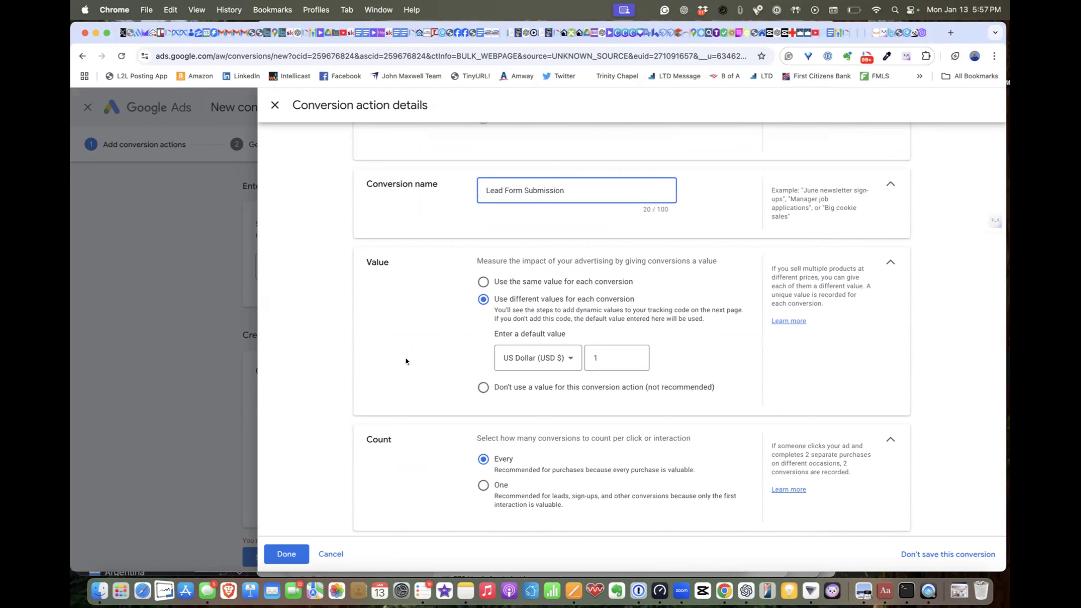
pyautogui.click(483, 387)
pyautogui.scroll(-3, 439, 408)
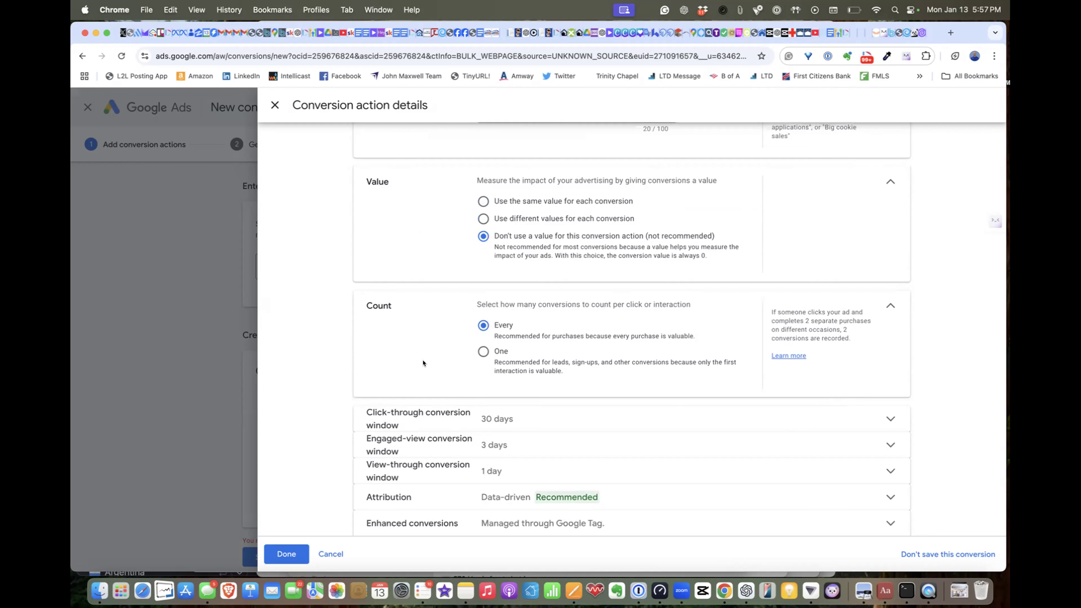
pyautogui.click(483, 351)
pyautogui.scroll(-1, 418, 366)
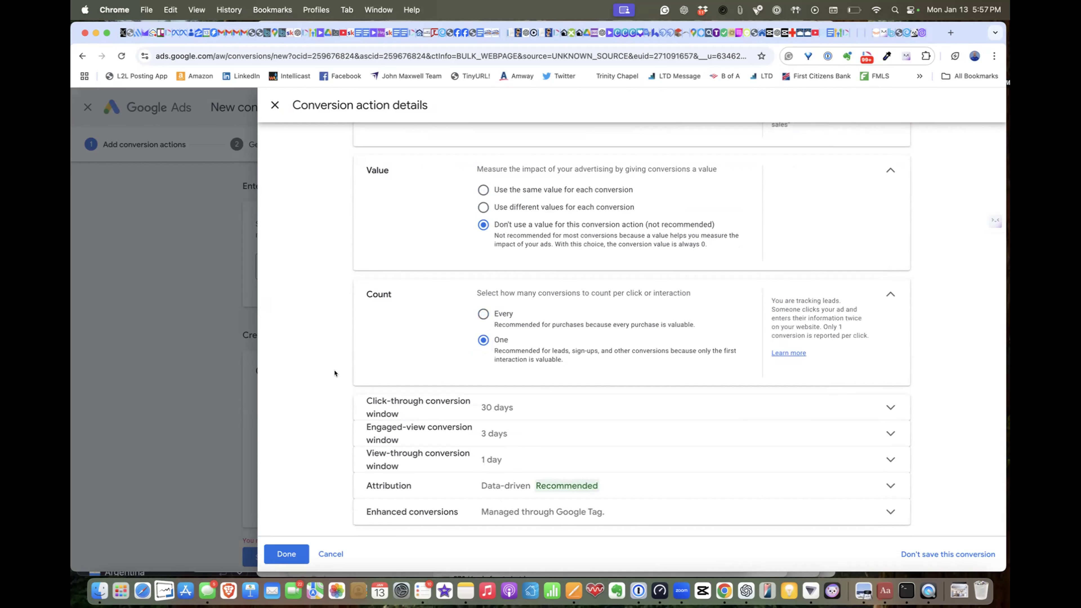
# Step: Finish the Lead Form Submission conversion action details, then save and continue to the tag setup instructions
pyautogui.click(286, 553)
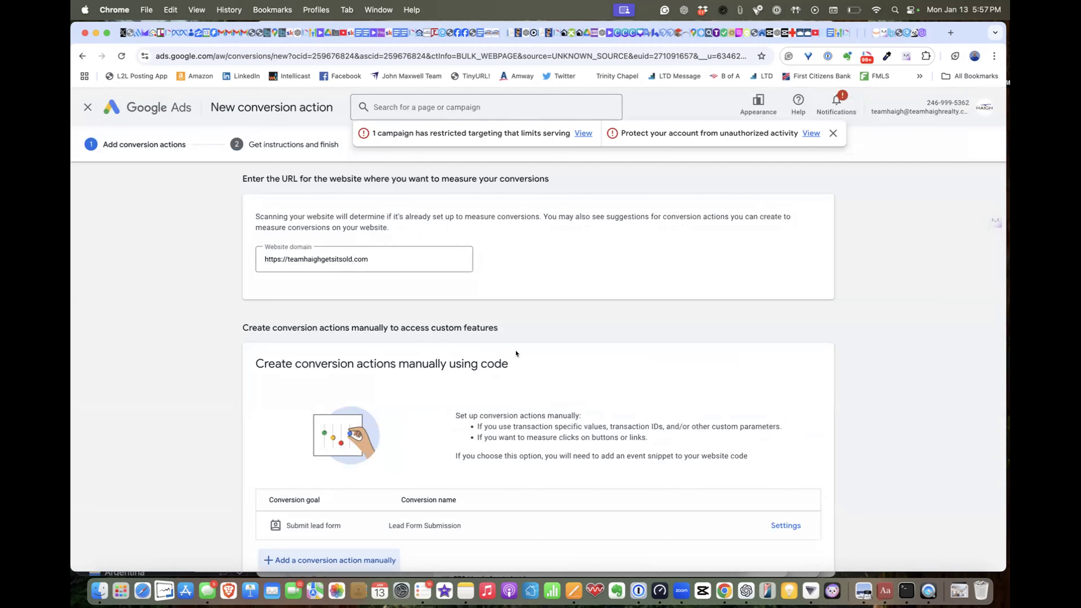
pyautogui.scroll(-3, 516, 354)
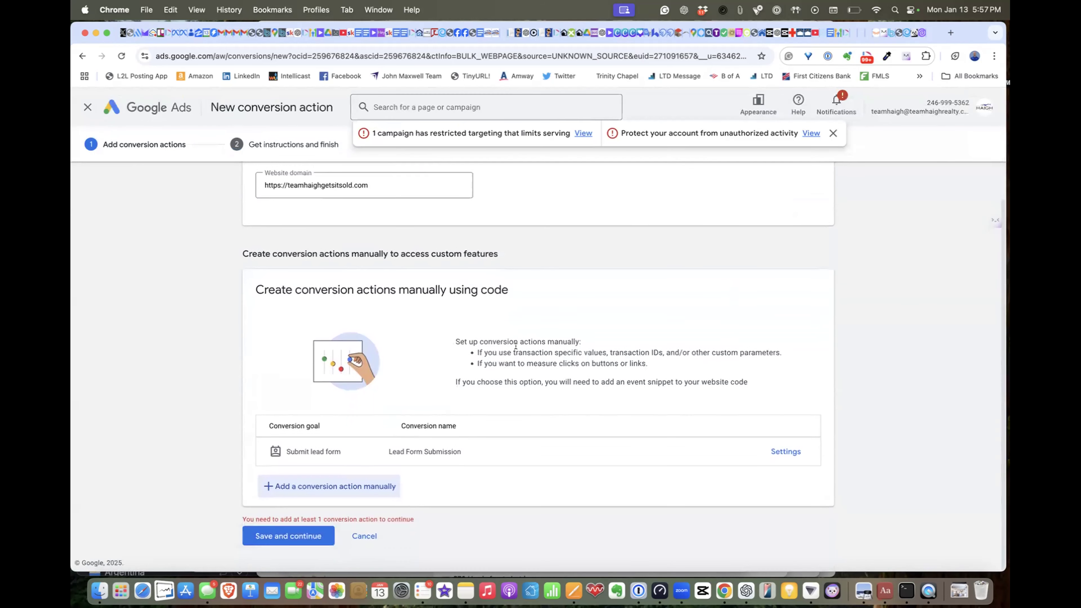
pyautogui.click(286, 536)
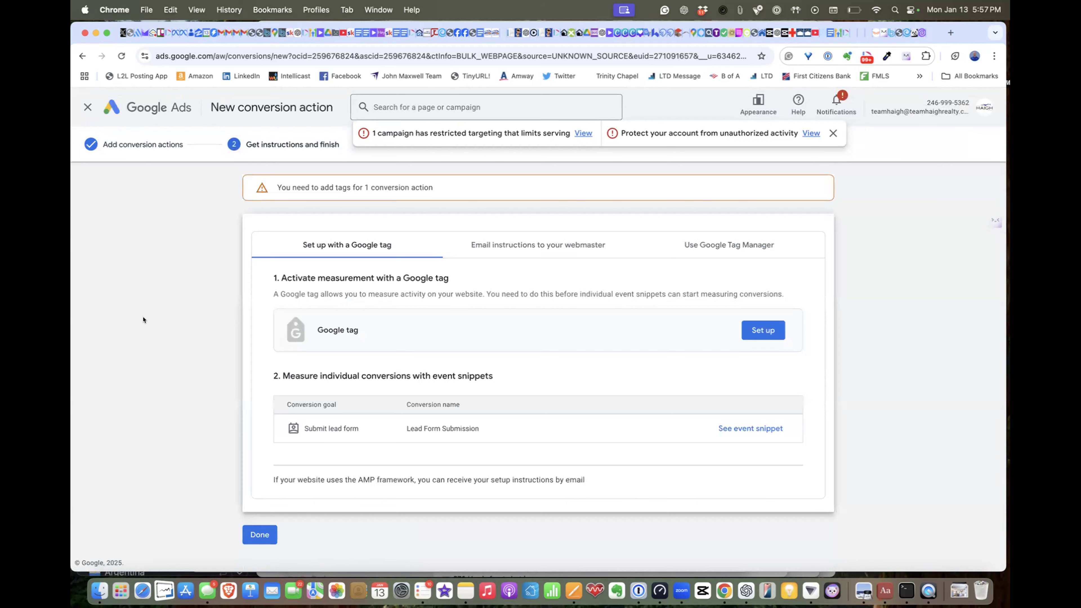
# Step: Activate measurement with the Google tag found on the website after checking its details, and finish the conversion setup
pyautogui.click(763, 330)
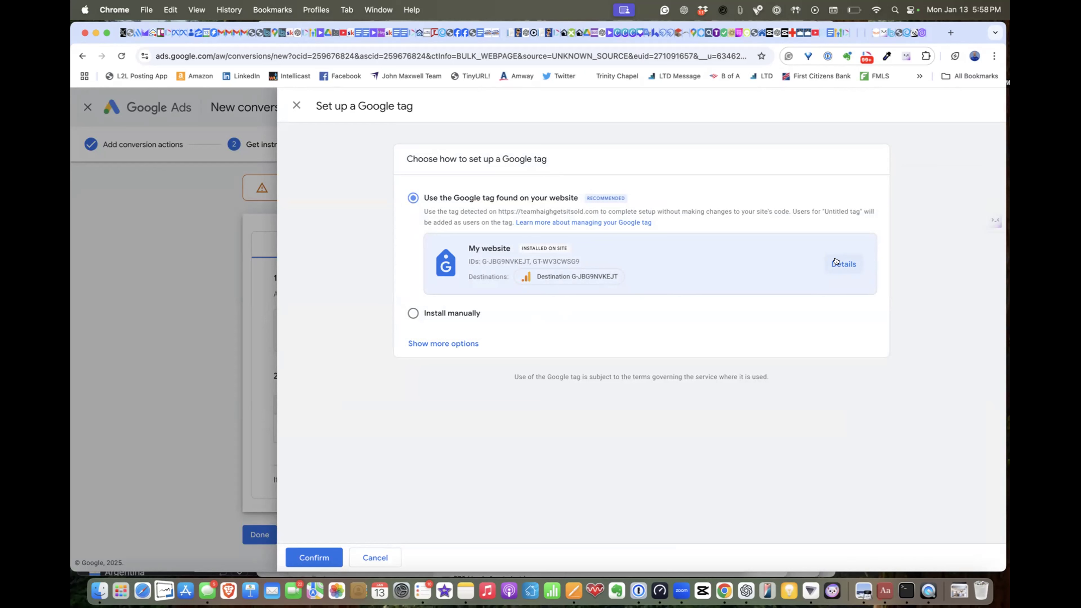
pyautogui.click(836, 262)
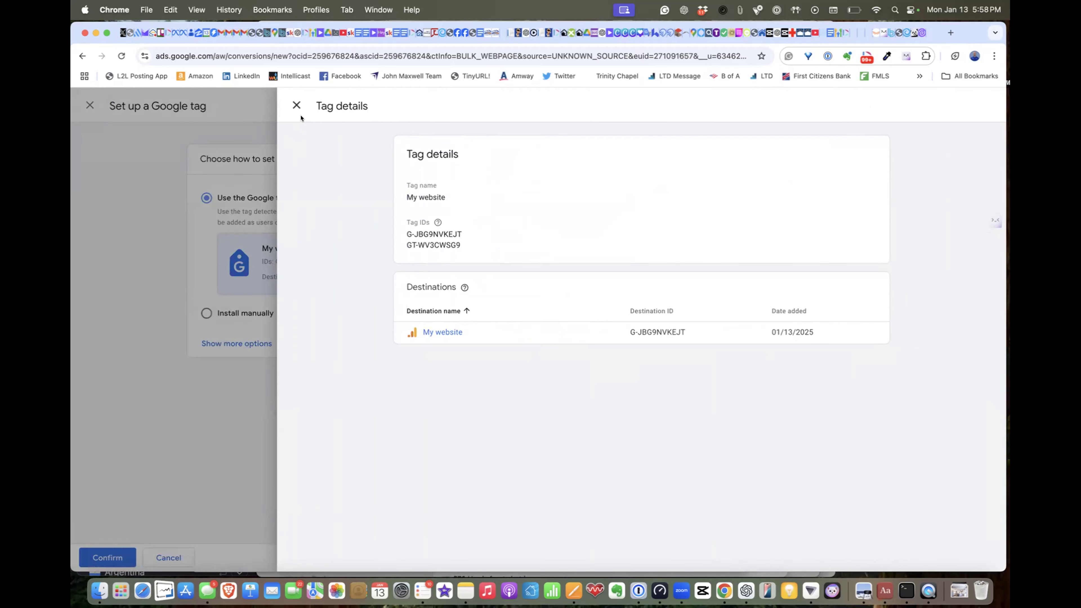
pyautogui.click(296, 105)
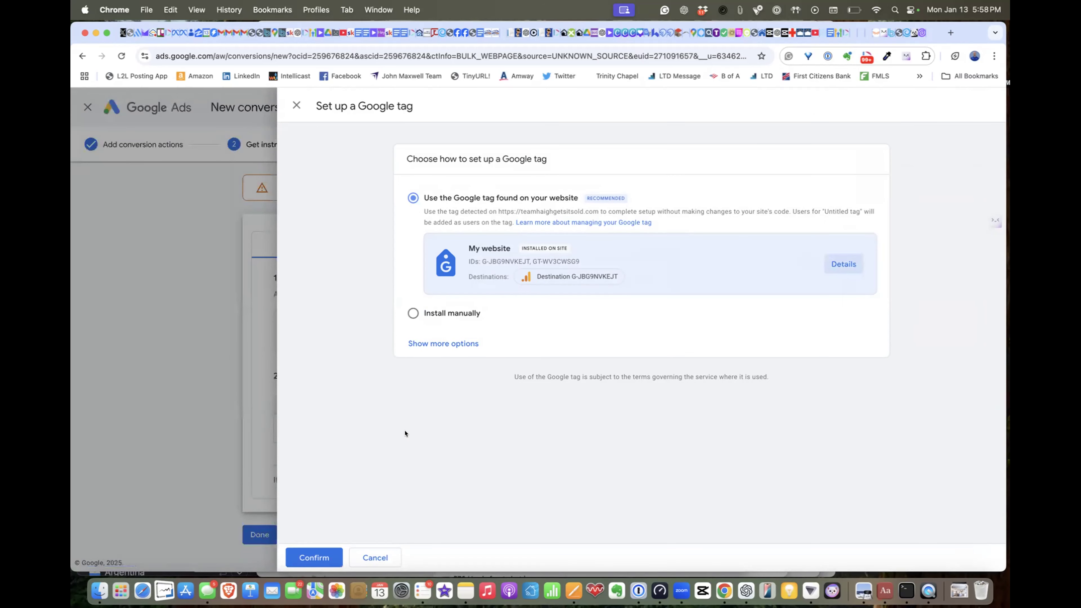
pyautogui.click(314, 557)
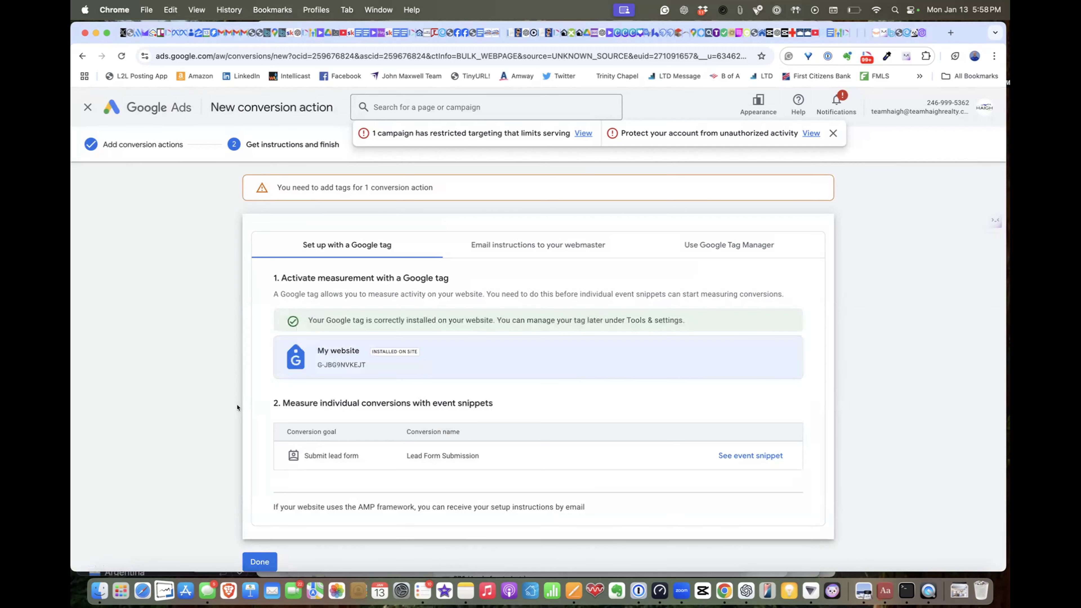
pyautogui.scroll(-1, 242, 407)
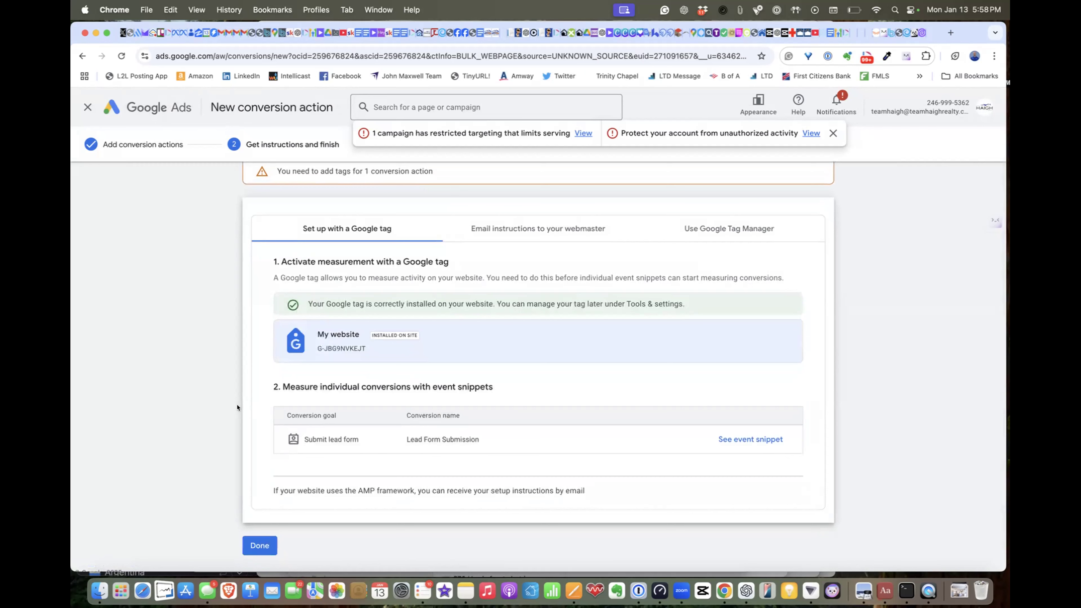
pyautogui.click(260, 540)
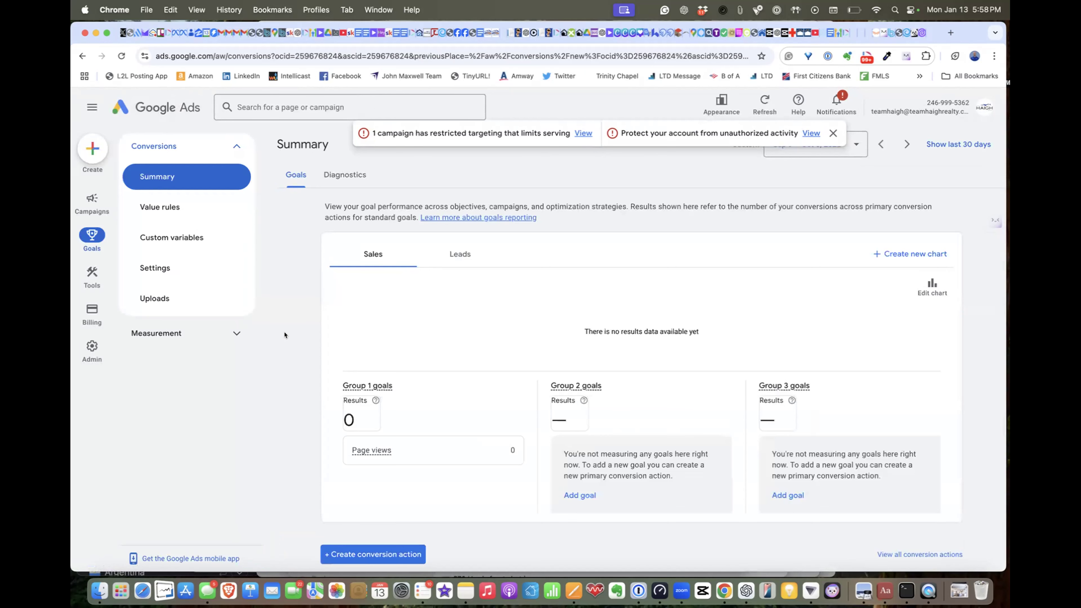
# Step: Look over the conversions summary, conversion settings, value rules and custom variables
pyautogui.scroll(-5, 285, 335)
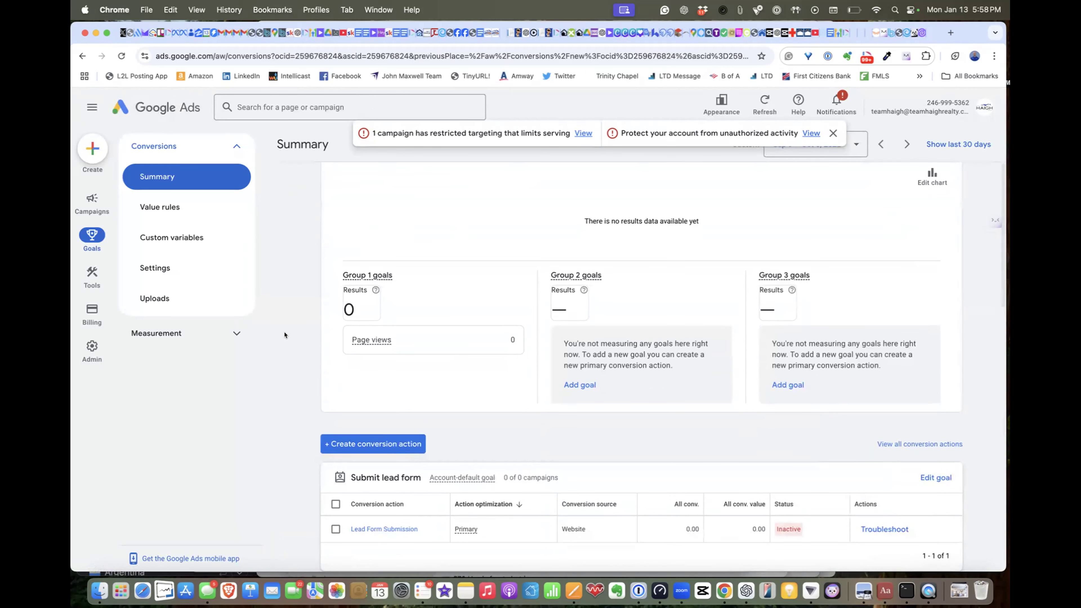
pyautogui.scroll(5, 545, 213)
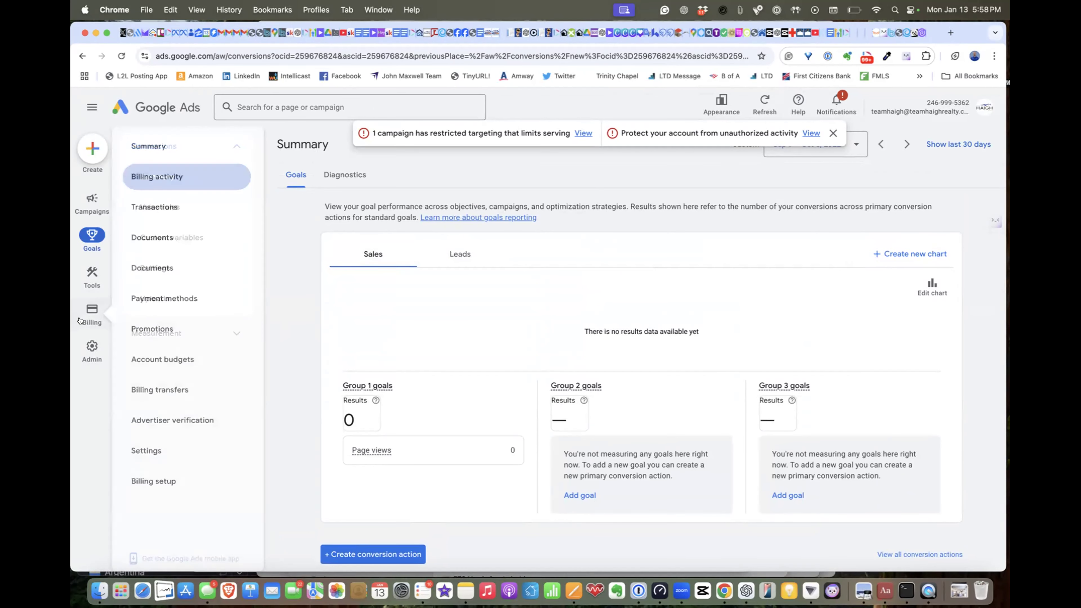
pyautogui.moveTo(86, 347)
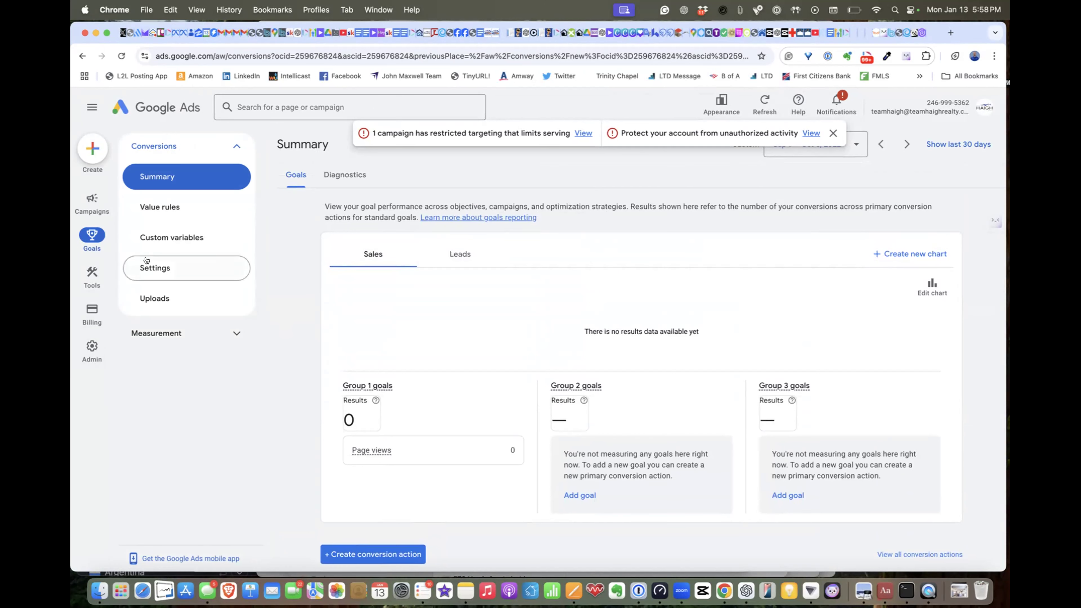
pyautogui.click(148, 262)
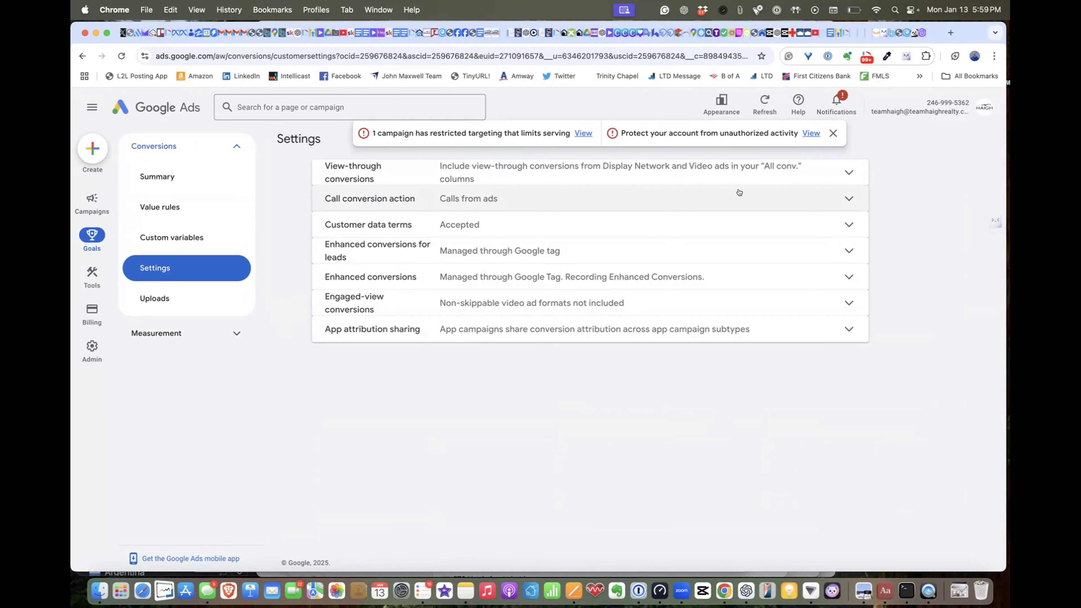
pyautogui.click(158, 199)
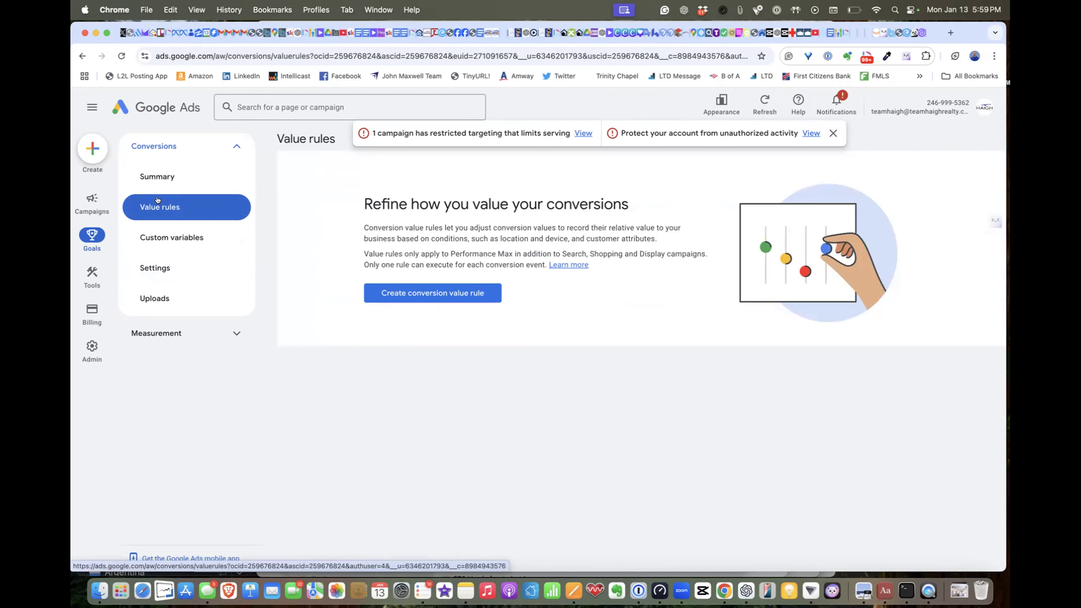
pyautogui.click(175, 235)
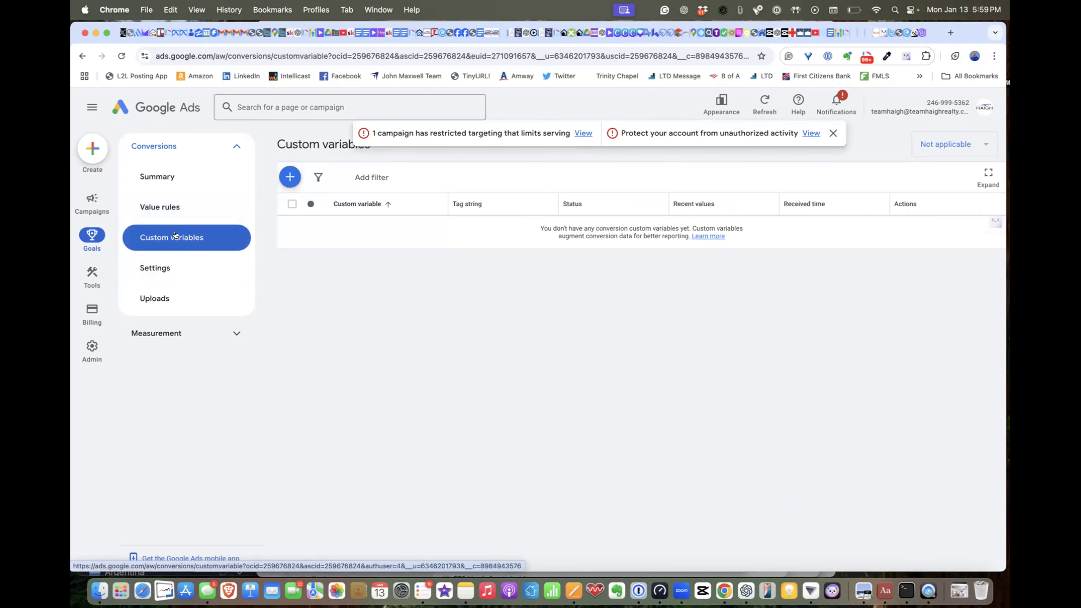
# Step: Open the Lead Form Submission conversion action from the goals summary and examine its details and action optimization setting
pyautogui.click(157, 172)
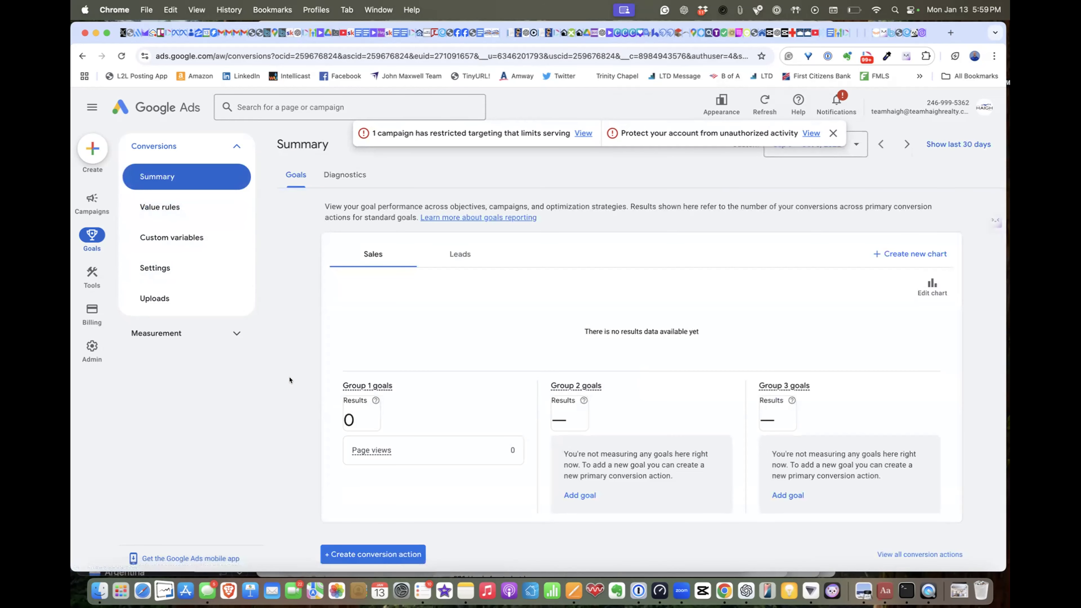
pyautogui.scroll(-2, 289, 380)
pyautogui.scroll(-10, 290, 380)
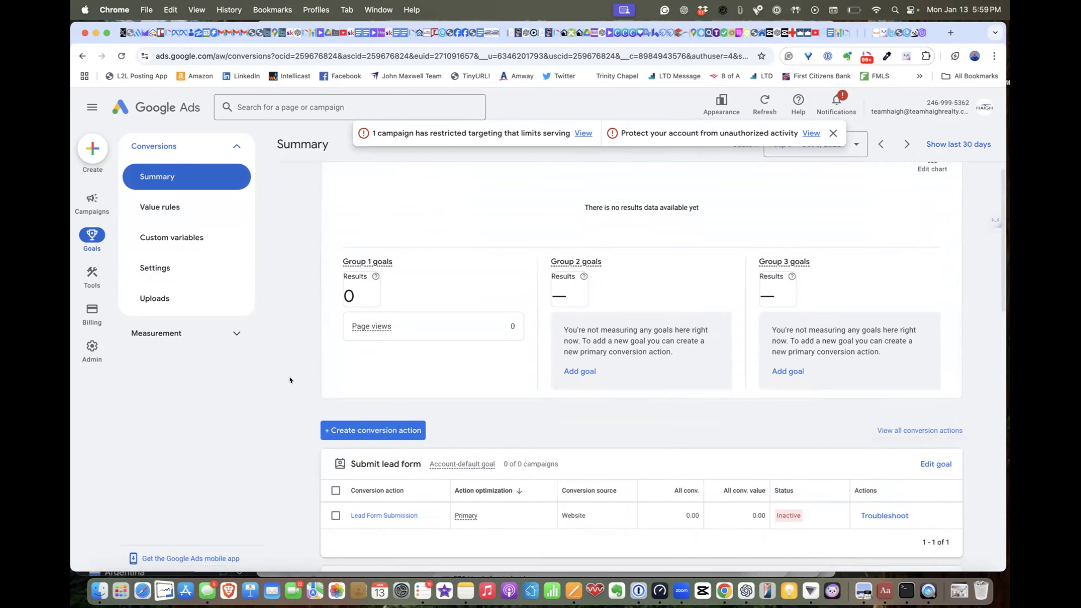
pyautogui.scroll(-3, 289, 380)
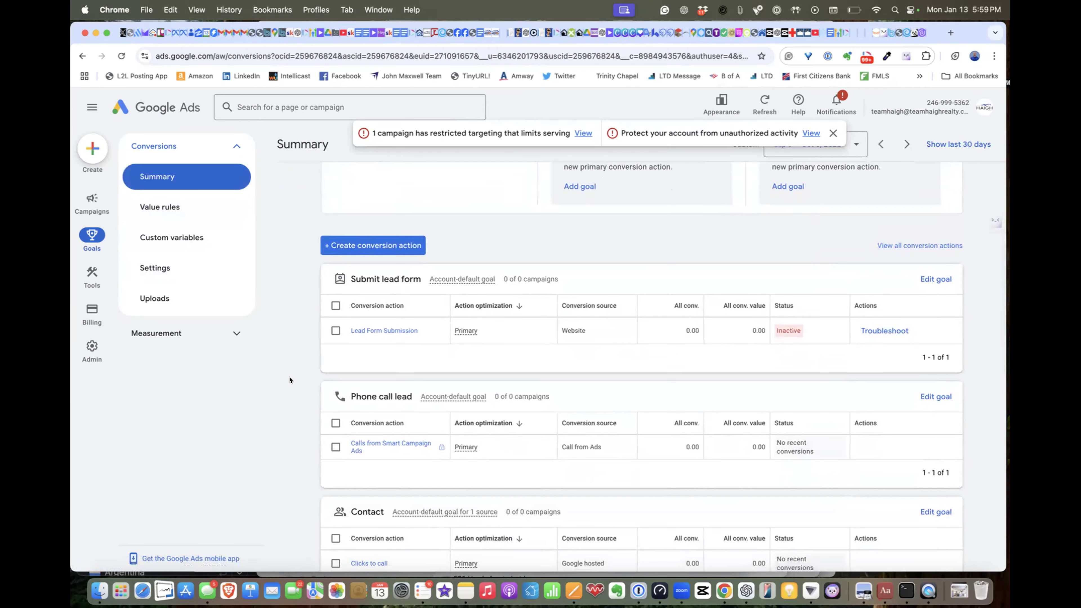
pyautogui.click(382, 329)
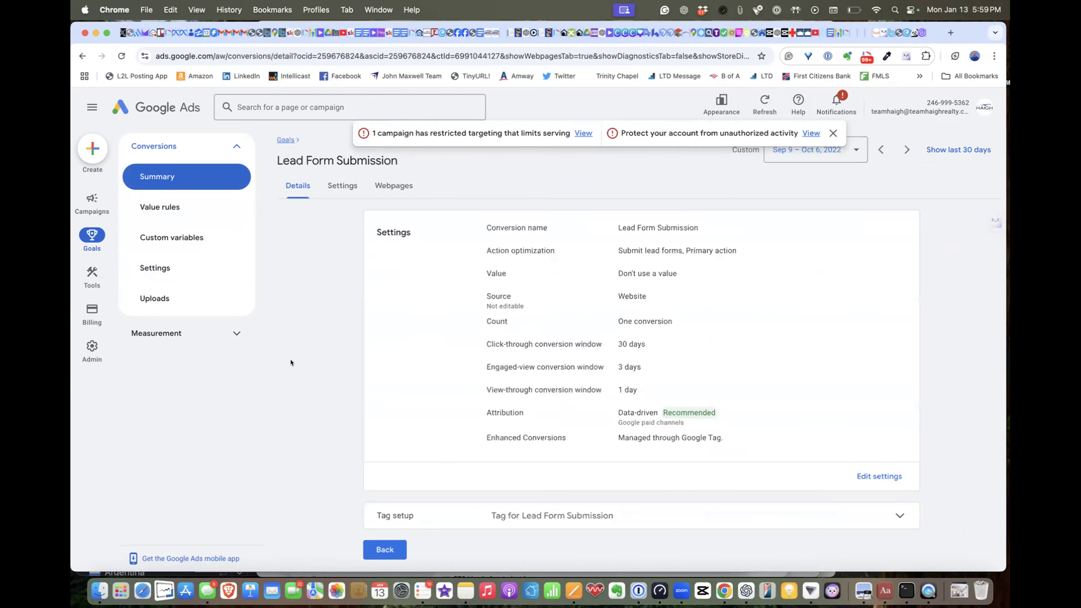
pyautogui.scroll(-1, 291, 362)
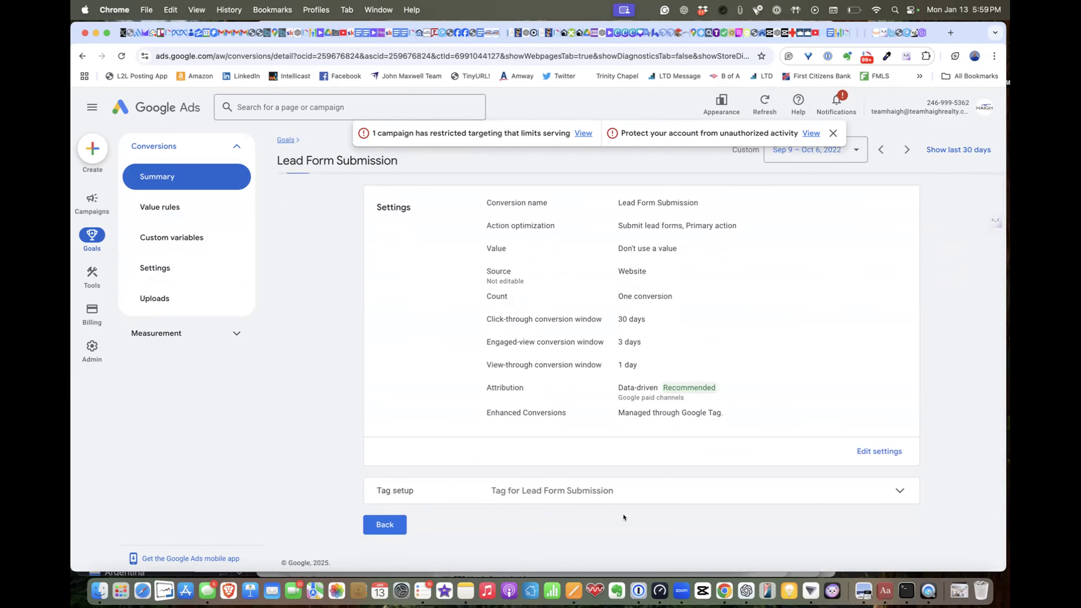
pyautogui.click(879, 451)
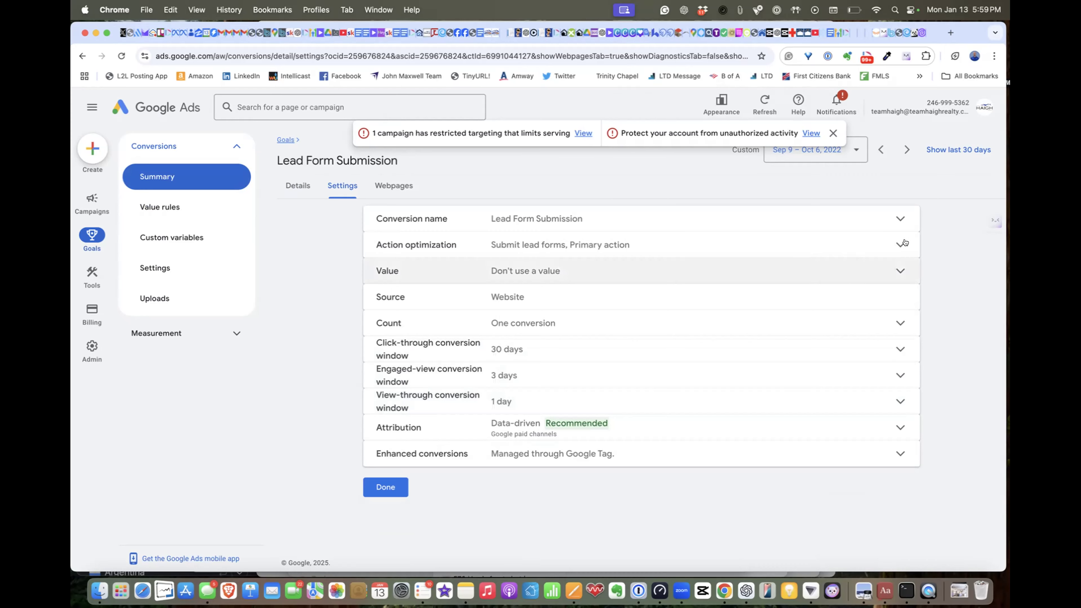
pyautogui.click(901, 244)
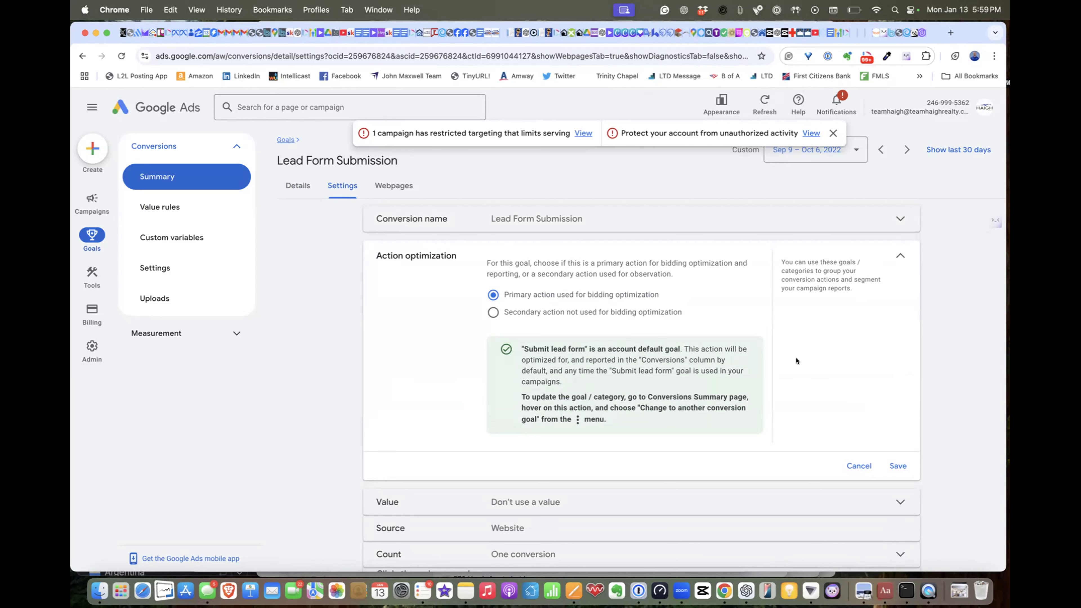
# Step: Set Lead Form Submission to use the same value of 1 US dollar for each conversion, save it and finish editing
pyautogui.click(896, 502)
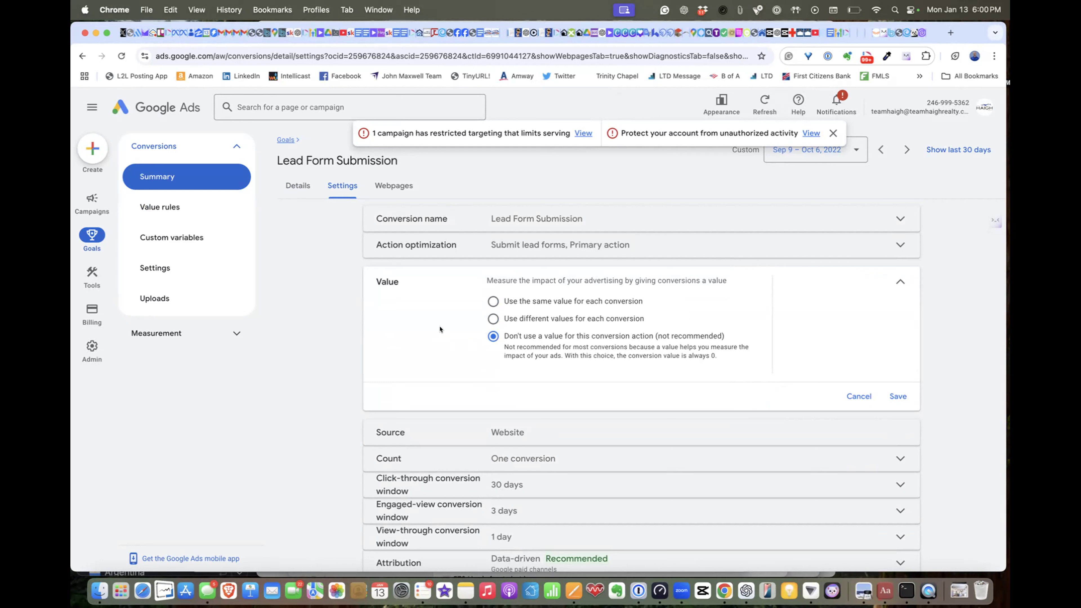
pyautogui.click(493, 301)
pyautogui.click(606, 345)
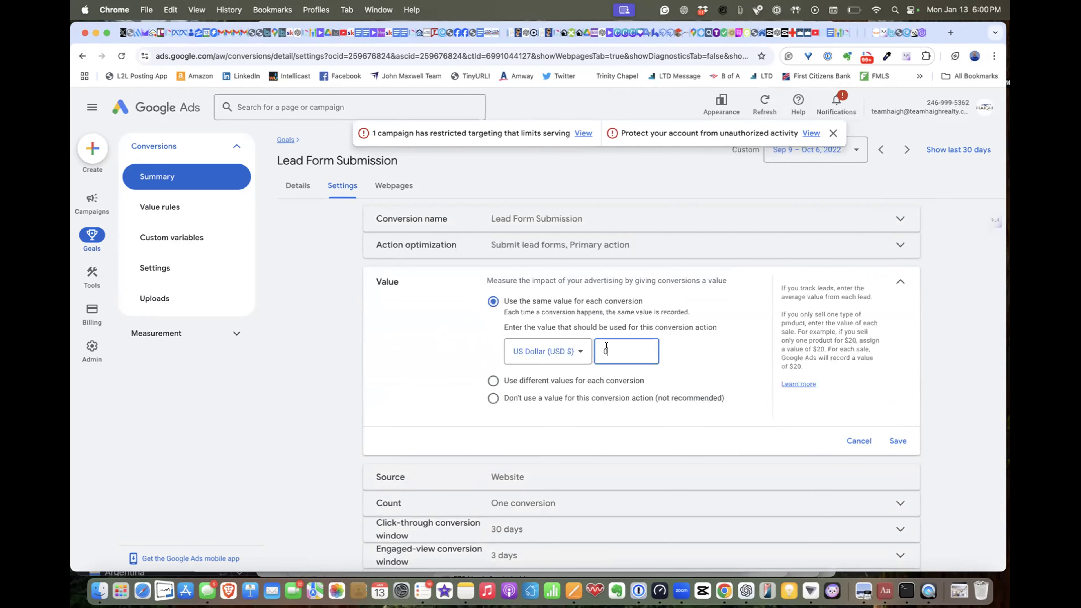
pyautogui.press('BackSpace')
pyautogui.write('1')
pyautogui.click(429, 356)
pyautogui.click(898, 441)
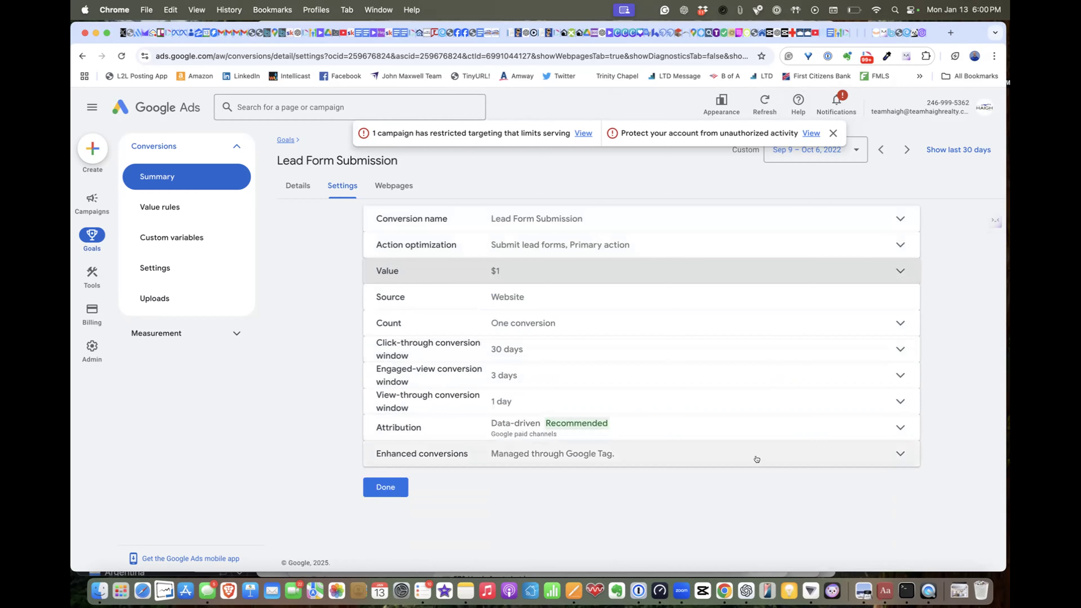
pyautogui.click(385, 487)
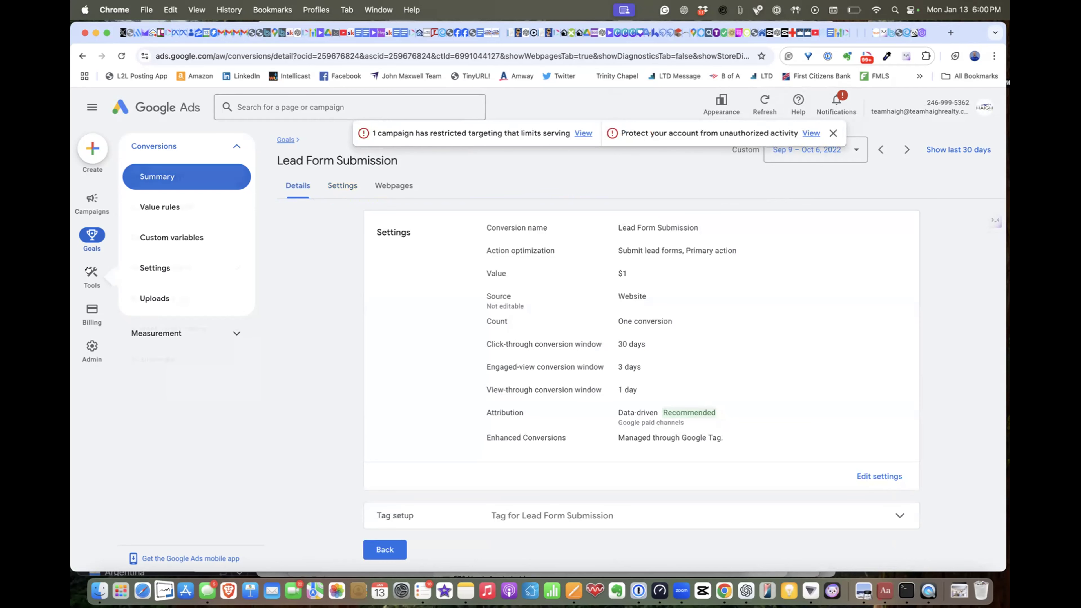
# Step: Start a new conversion action for the website from the conversions summary
pyautogui.click(80, 232)
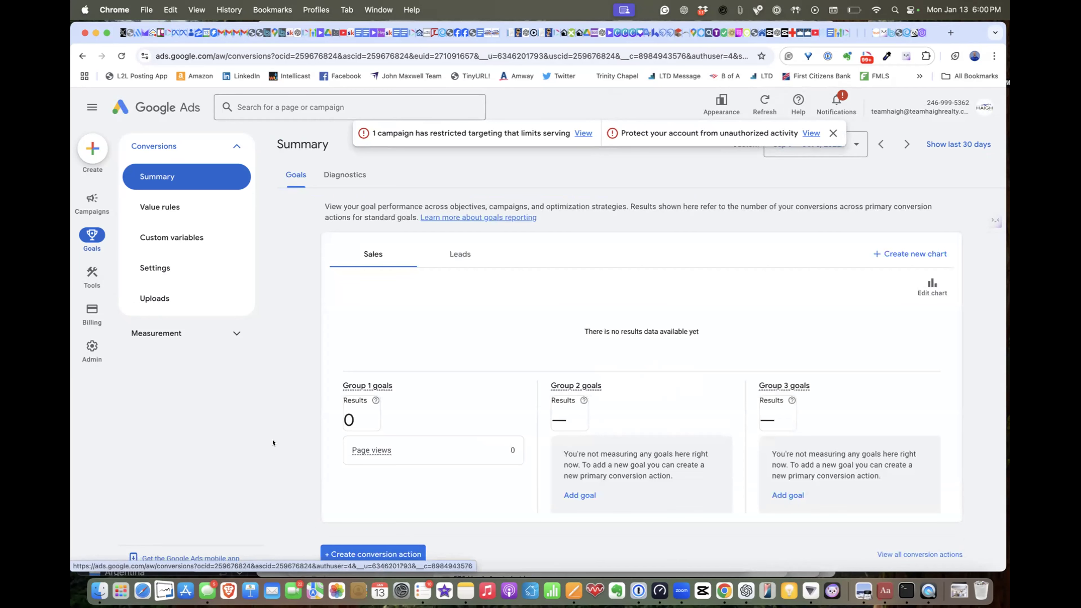
pyautogui.scroll(-5, 272, 443)
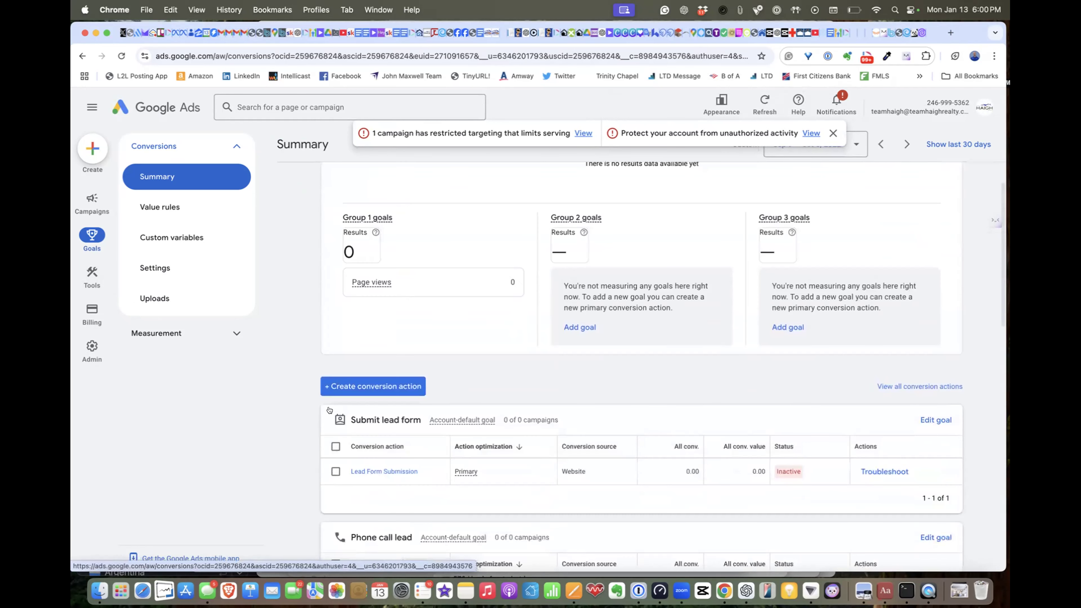
pyautogui.click(345, 384)
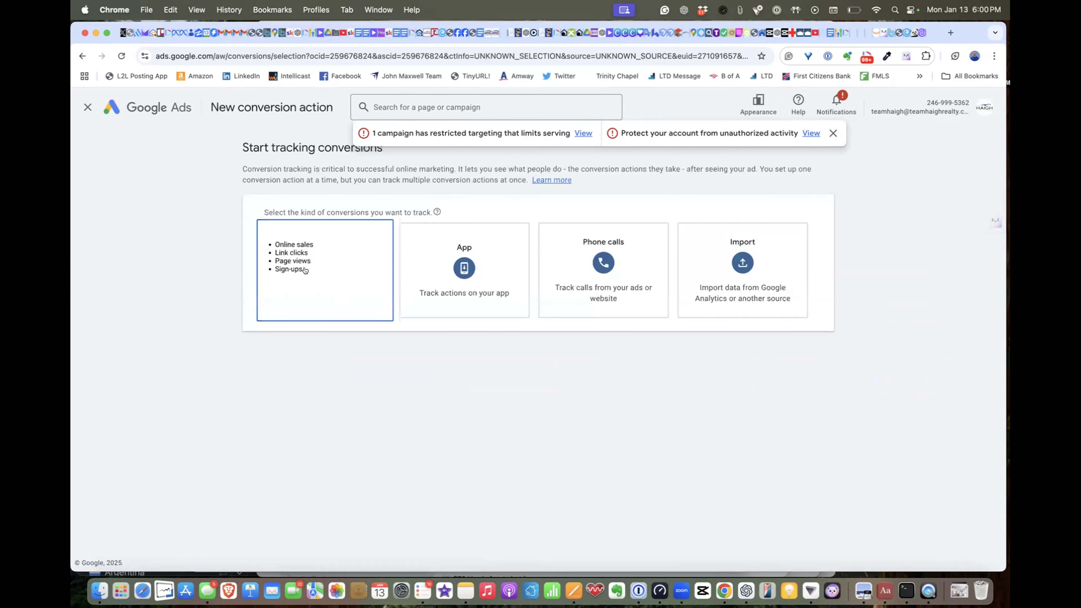
pyautogui.click(298, 278)
pyautogui.click(275, 266)
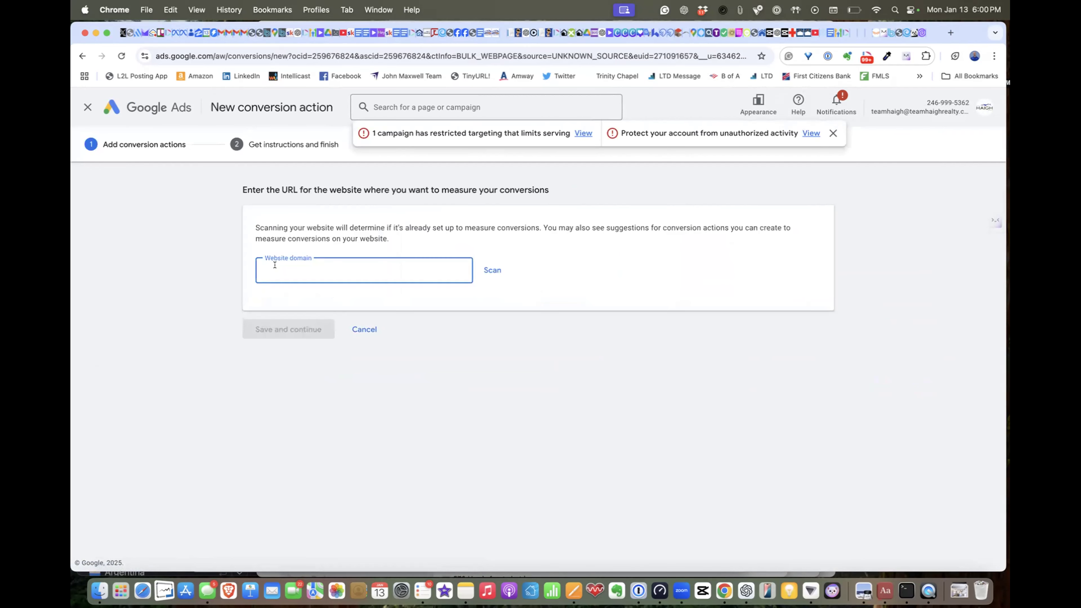
pyautogui.write('htt')
pyautogui.write('tps')
pyautogui.write(';/')
pyautogui.press('capslock')
pyautogui.press('BackSpace')
pyautogui.press('BackSpace')
pyautogui.press('BackSpace')
pyautogui.press('BackSpace')
pyautogui.write('S:')
pyautogui.press('BackSpace')
pyautogui.press('BackSpace')
pyautogui.press('BackSpace')
pyautogui.write('ps://g')
pyautogui.press('BackSpace')
pyautogui.write('teamhaighgetsitsold.com')
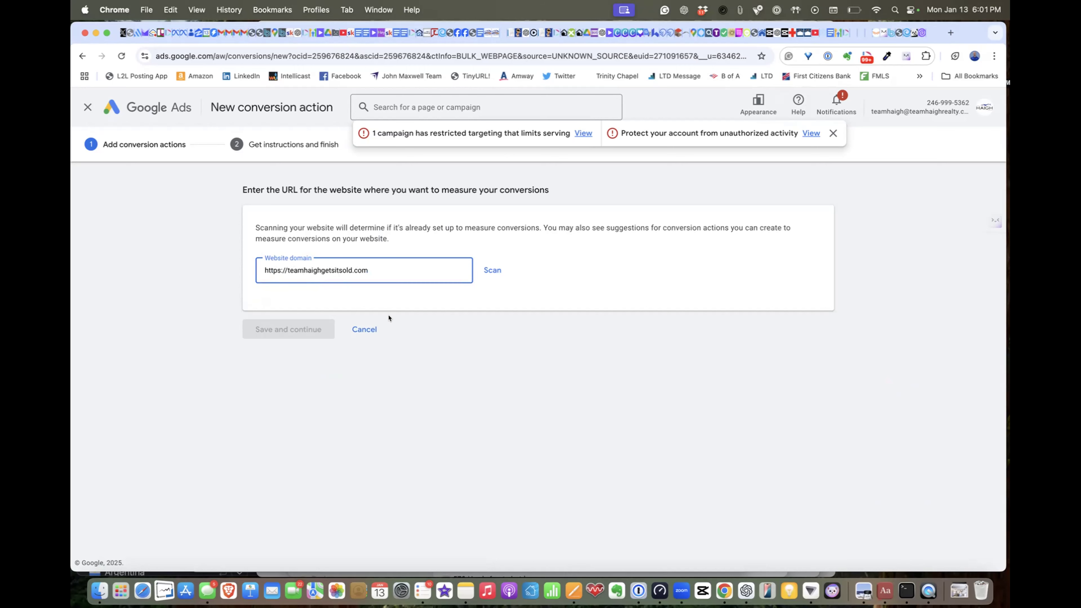
pyautogui.click(492, 269)
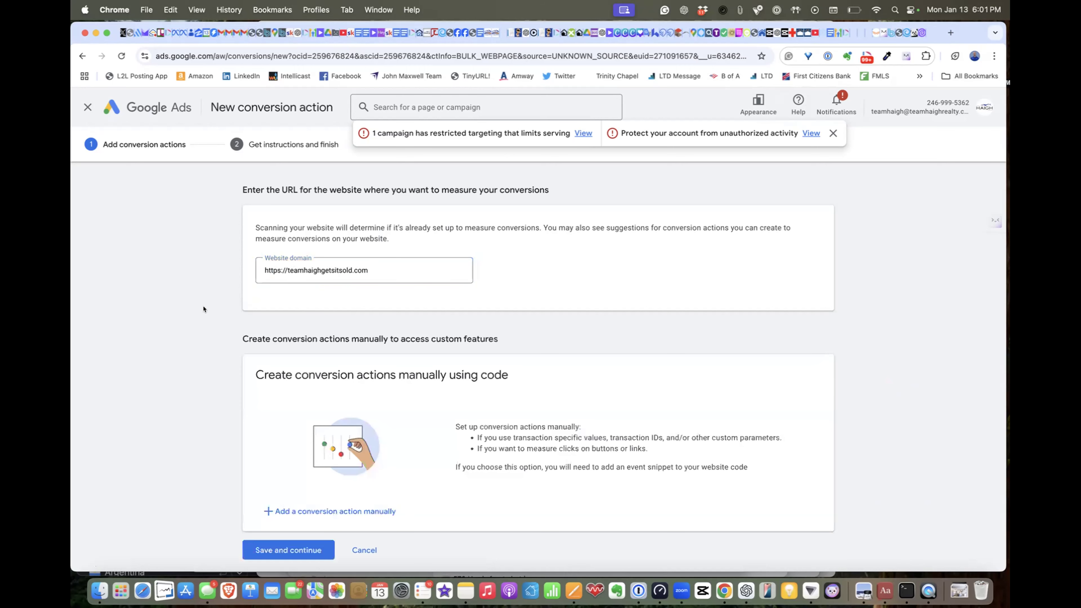
pyautogui.scroll(-1, 213, 344)
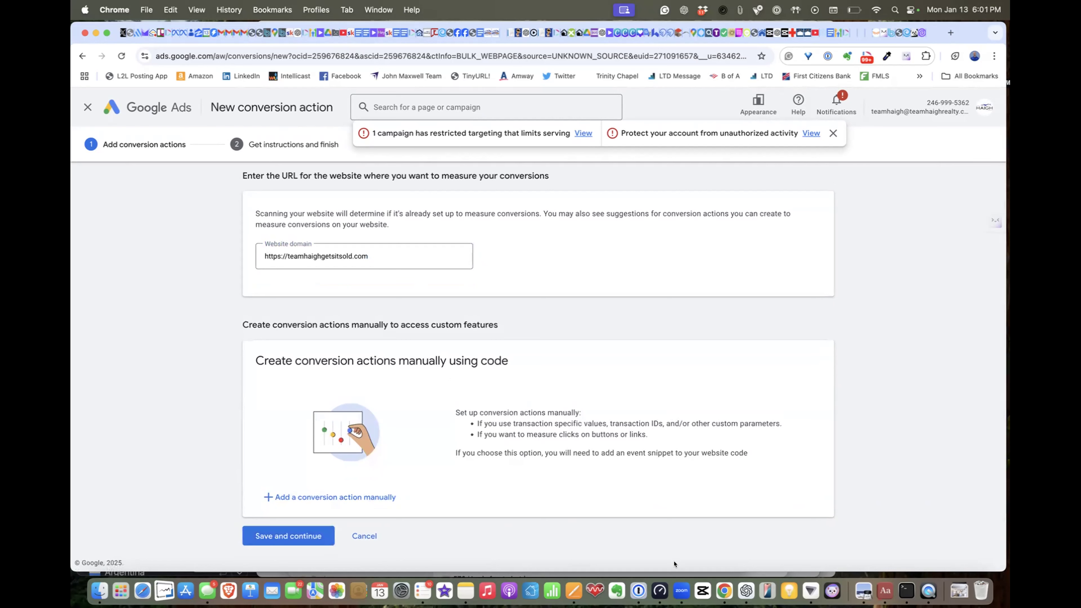
pyautogui.click(682, 591)
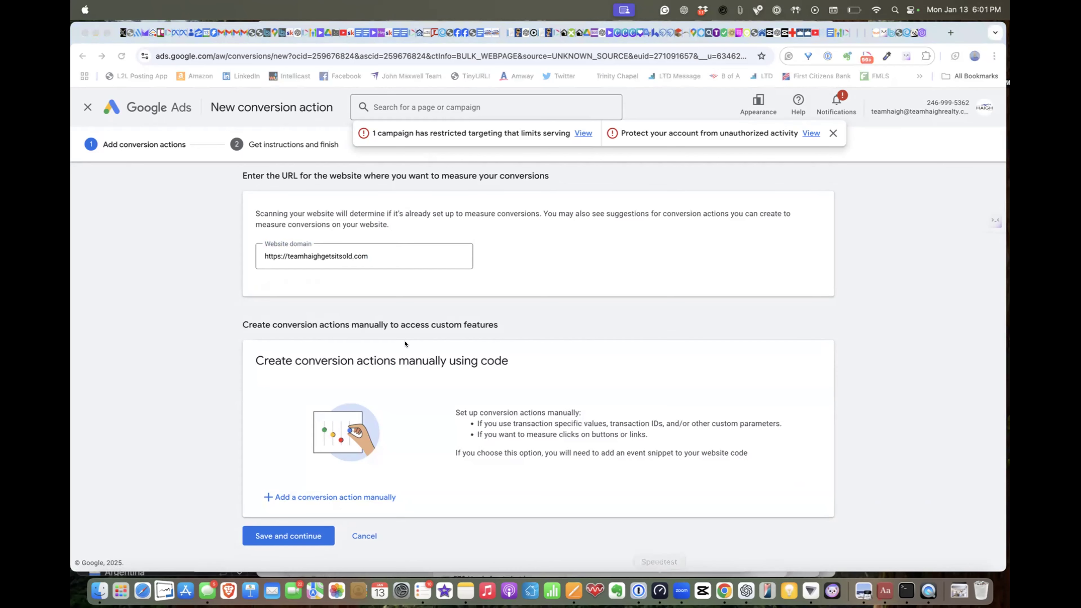
pyautogui.scroll(-1, 184, 325)
pyautogui.scroll(1, 184, 326)
# Step: Open the notice about the campaign with restricted targeting and check the affected locations, the campaign list and the available views
pyautogui.click(581, 129)
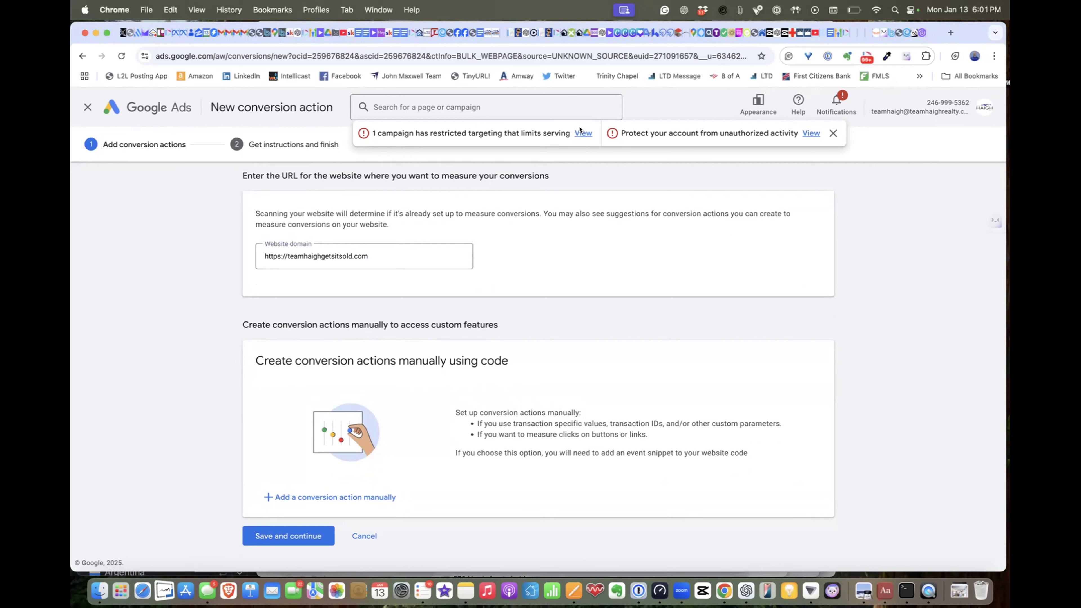
pyautogui.click(582, 134)
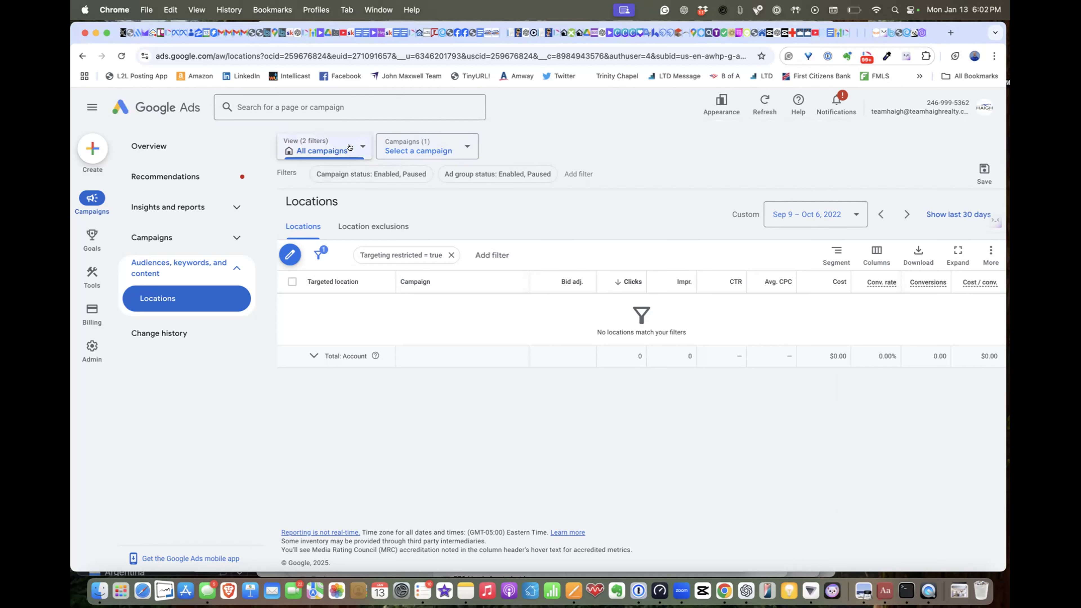
pyautogui.click(460, 145)
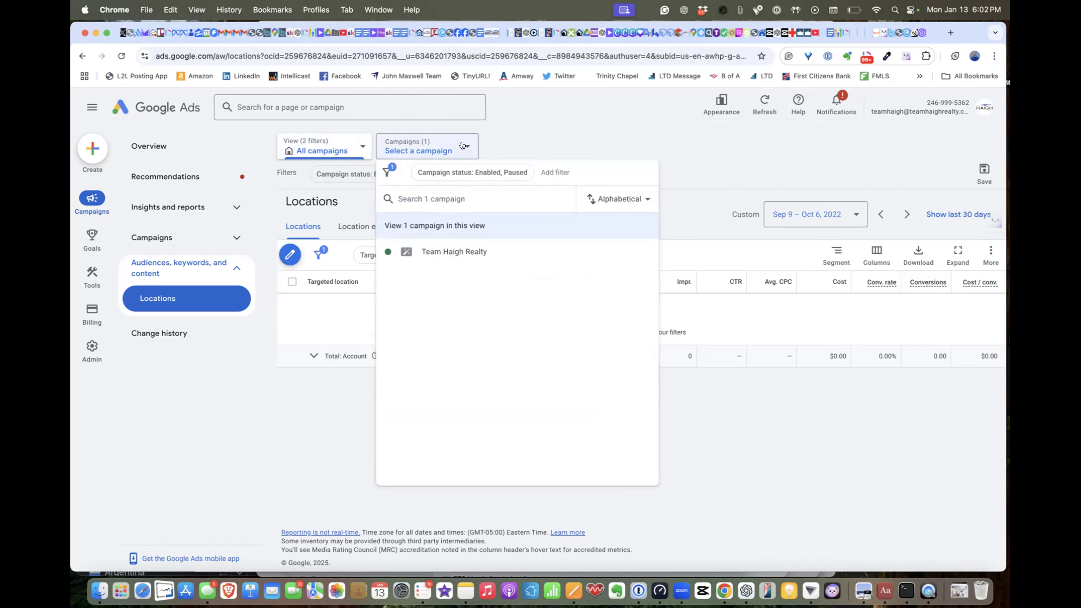
pyautogui.click(553, 135)
pyautogui.click(356, 138)
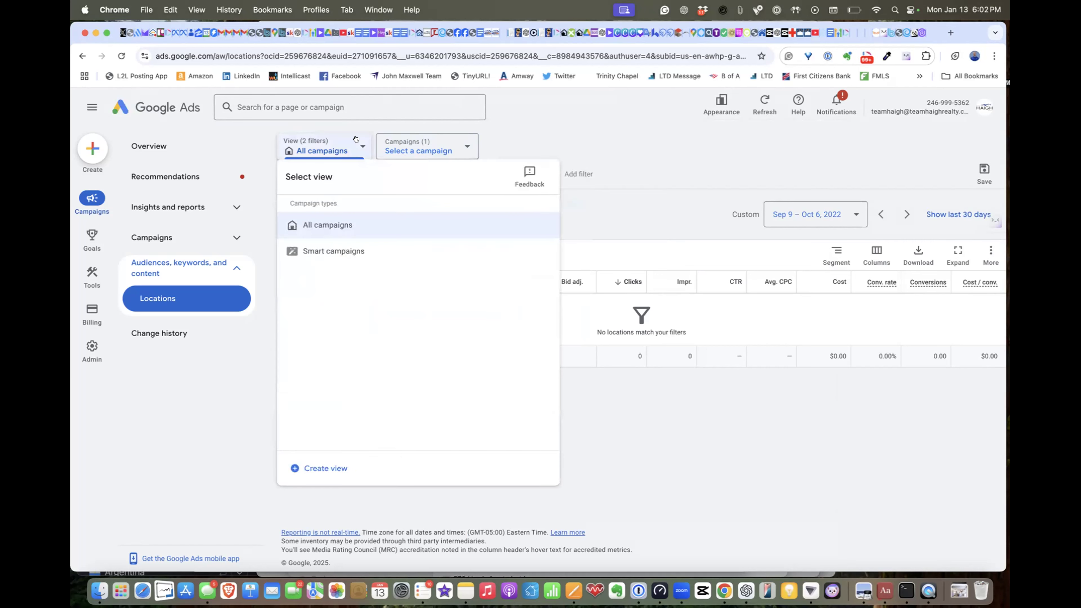
pyautogui.click(577, 132)
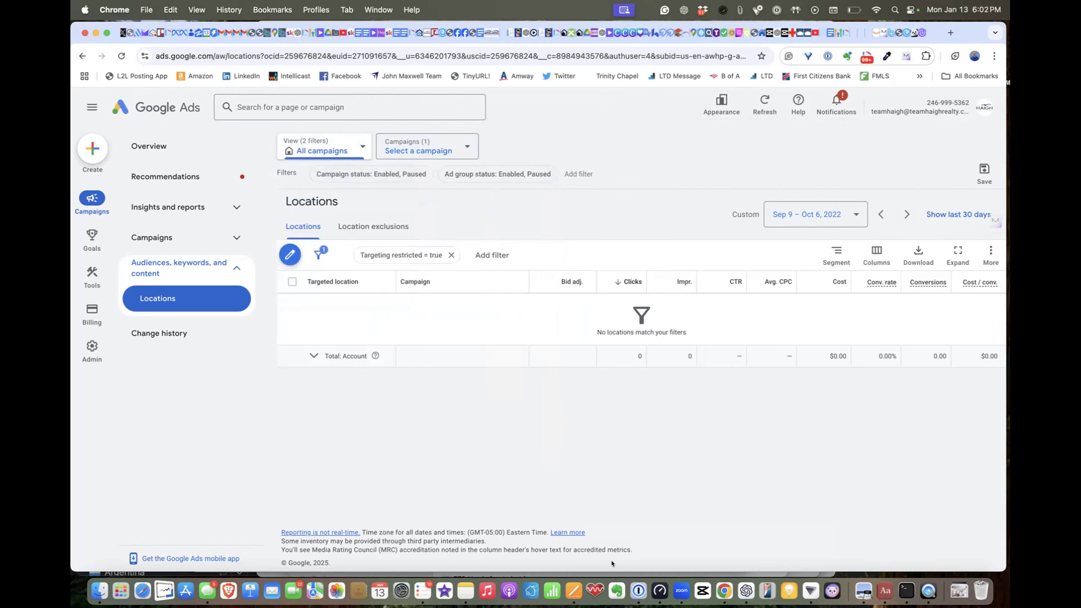
pyautogui.click(660, 590)
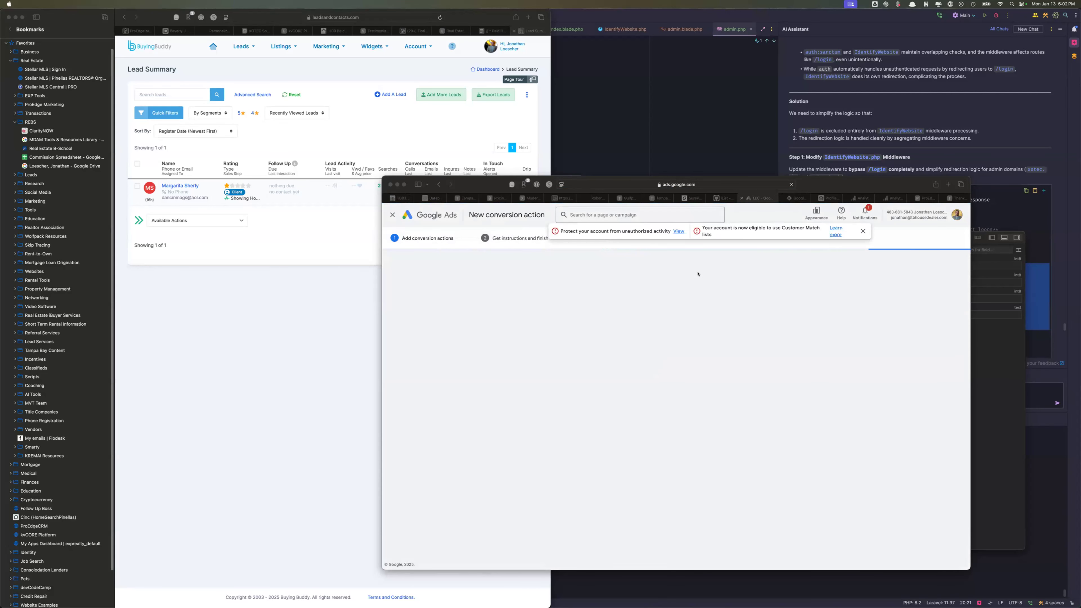
pyautogui.click(567, 318)
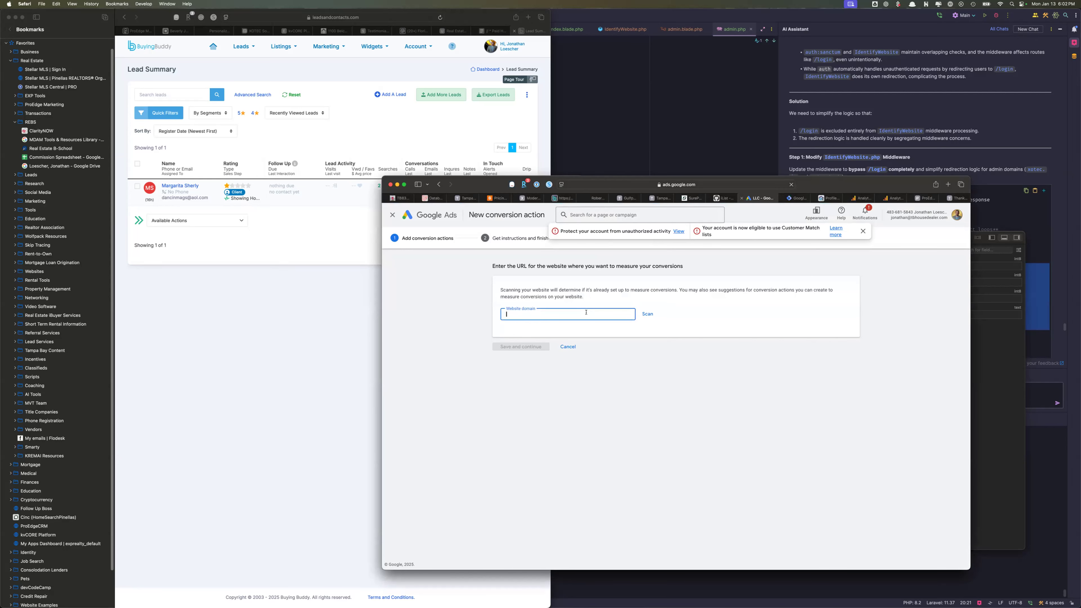
pyautogui.write('https://tampabayhousedealer.com')
pyautogui.press('Return')
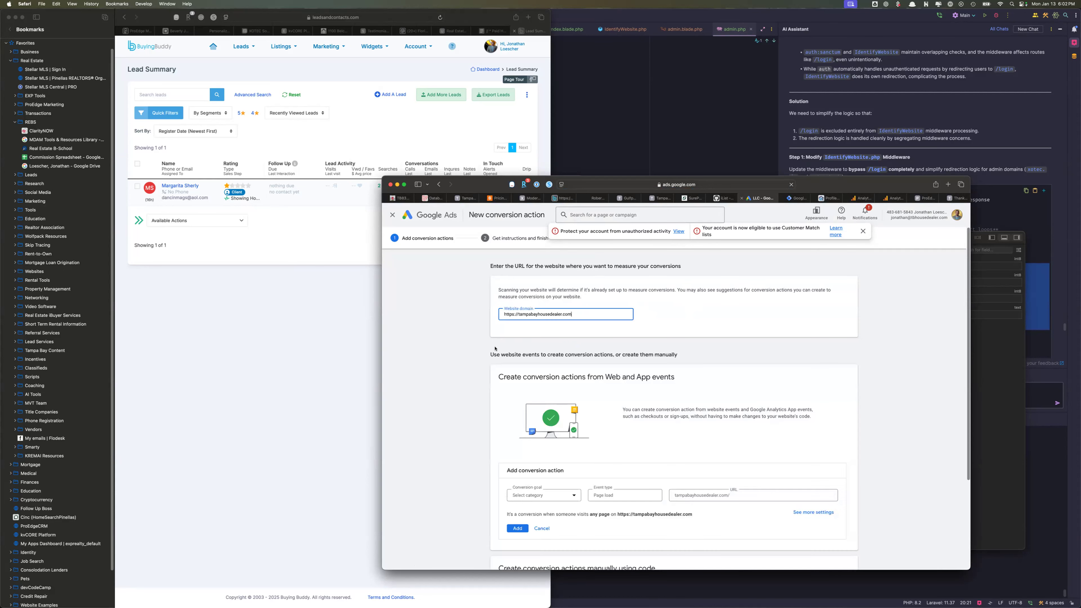
# Step: Define a page load conversion action with the Submit lead form goal and the URL path thank-you, and review its rule description
pyautogui.scroll(-2, 604, 430)
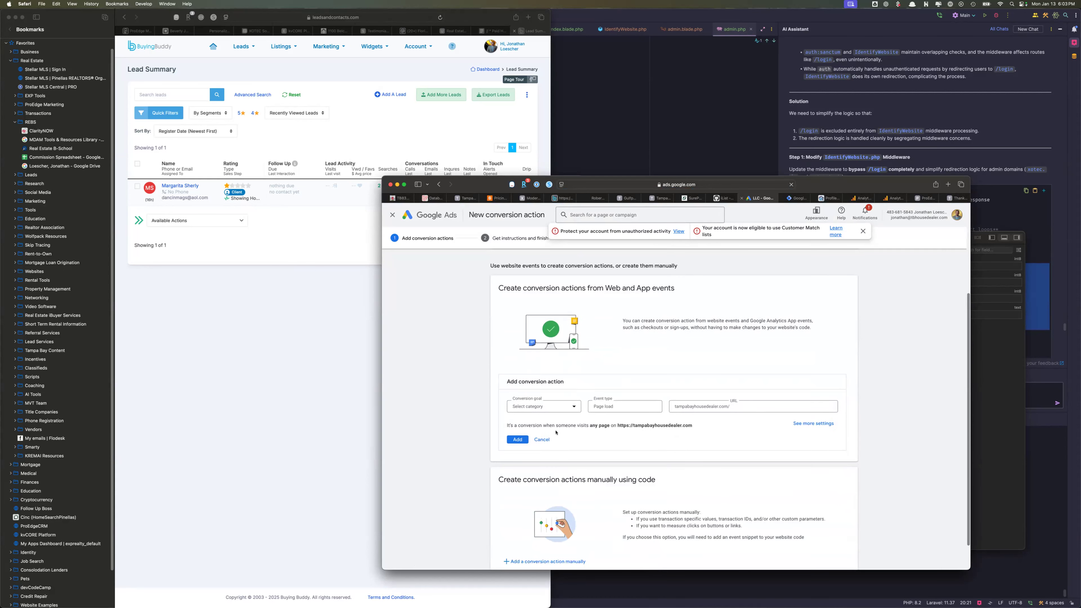
pyautogui.click(542, 407)
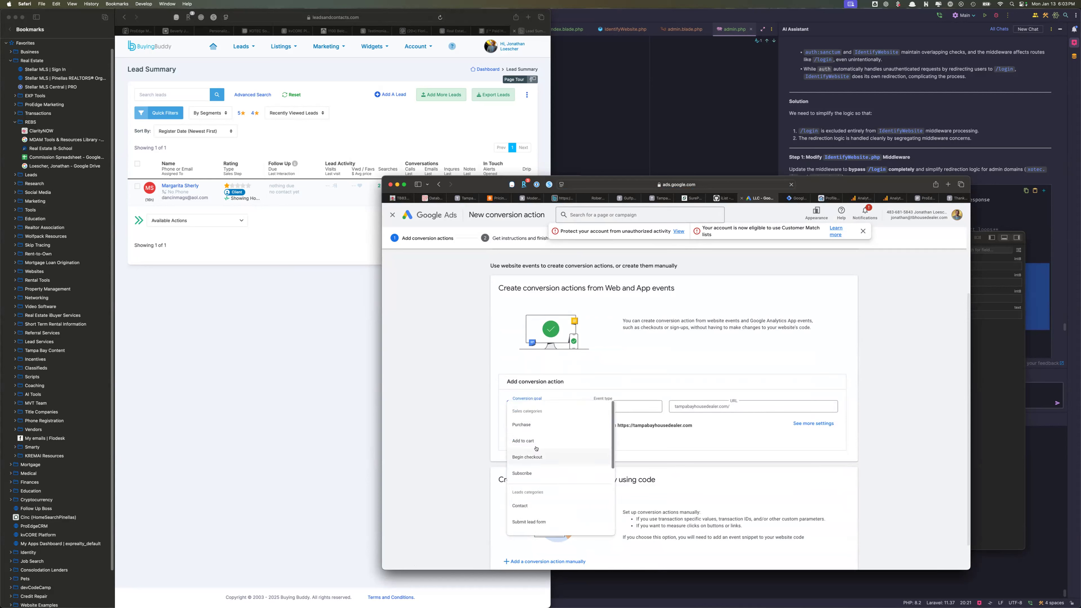
pyautogui.scroll(-2, 552, 503)
pyautogui.click(553, 501)
pyautogui.click(749, 405)
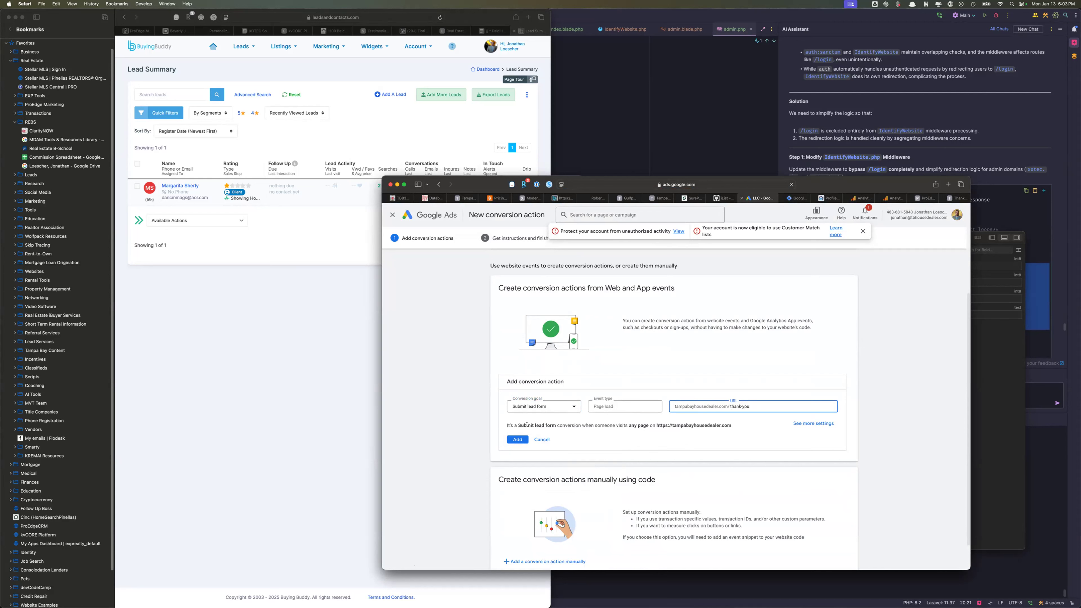
pyautogui.click(558, 425)
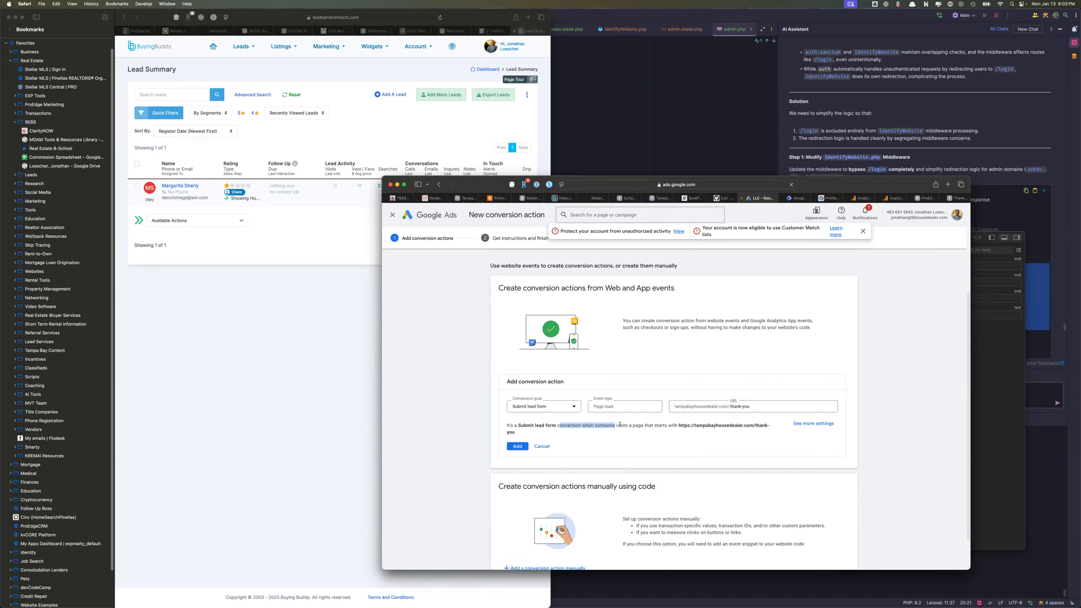
pyautogui.moveTo(645, 426); pyautogui.dragTo(766, 419)
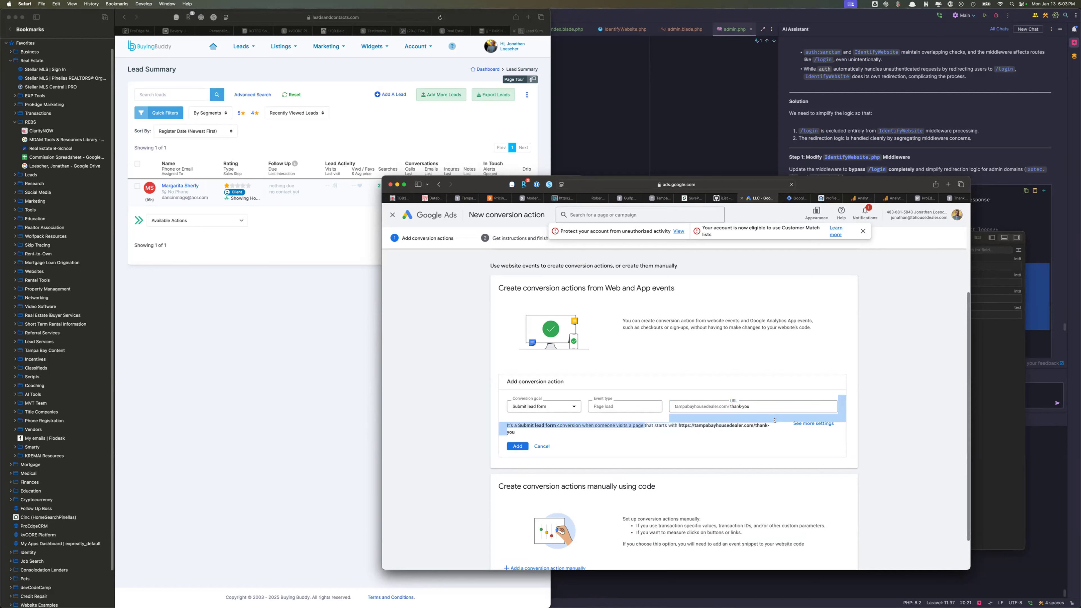
# Step: Set the conversion event to match when "URL is" the thank-you page, review the remaining conversion details and accept them
pyautogui.click(812, 423)
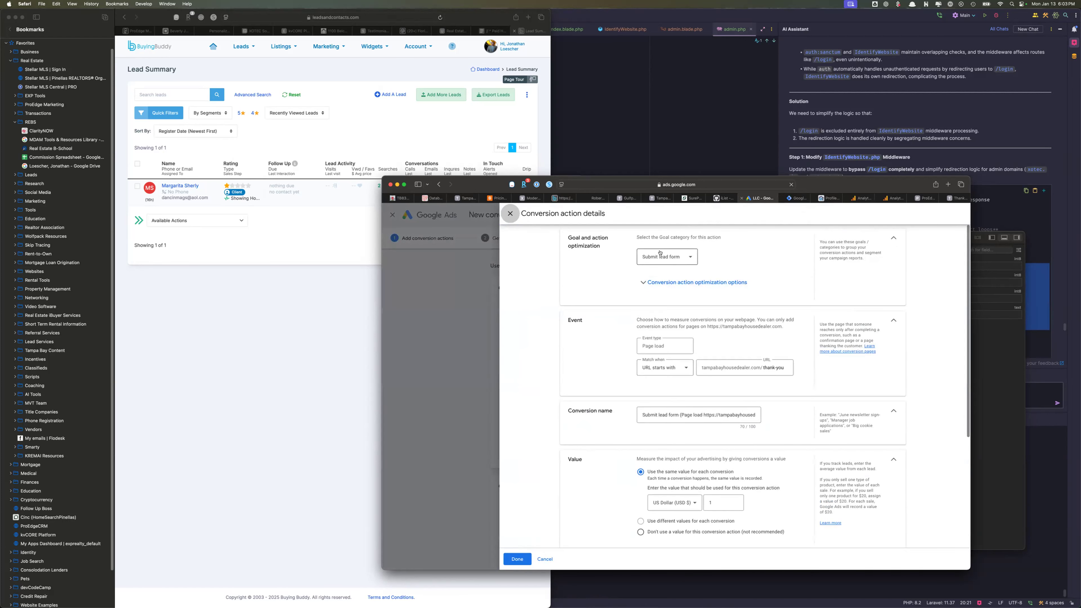
pyautogui.click(658, 369)
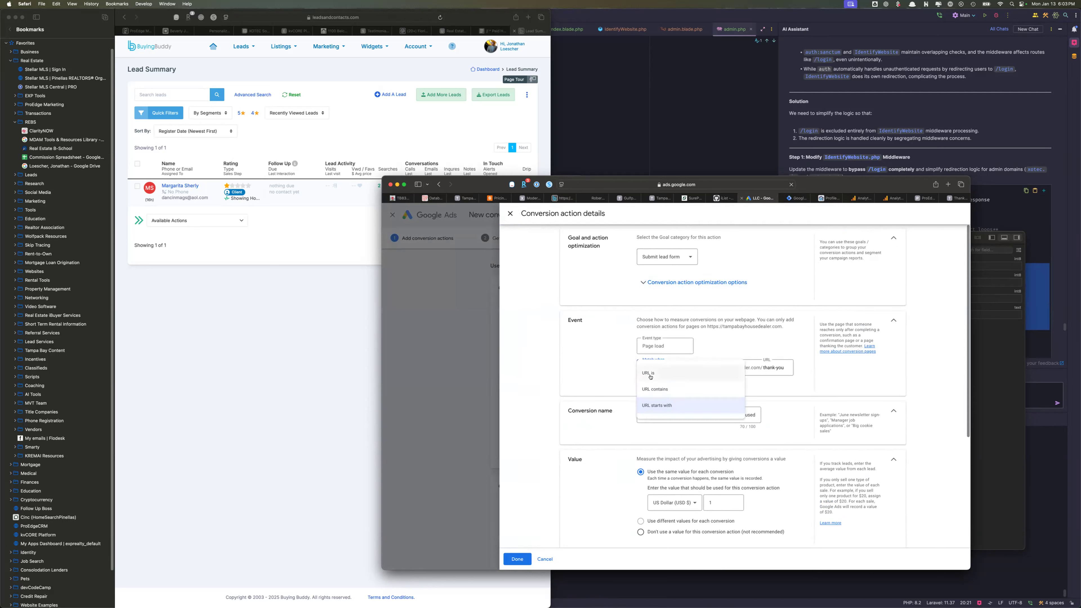
pyautogui.click(651, 373)
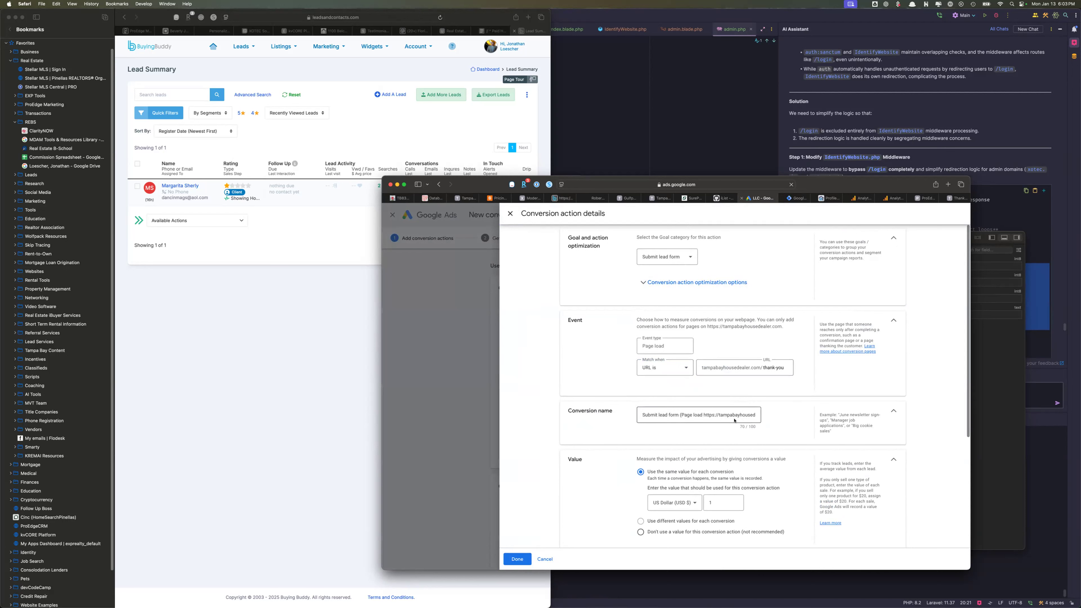
pyautogui.click(667, 416)
pyautogui.scroll(-1, 684, 463)
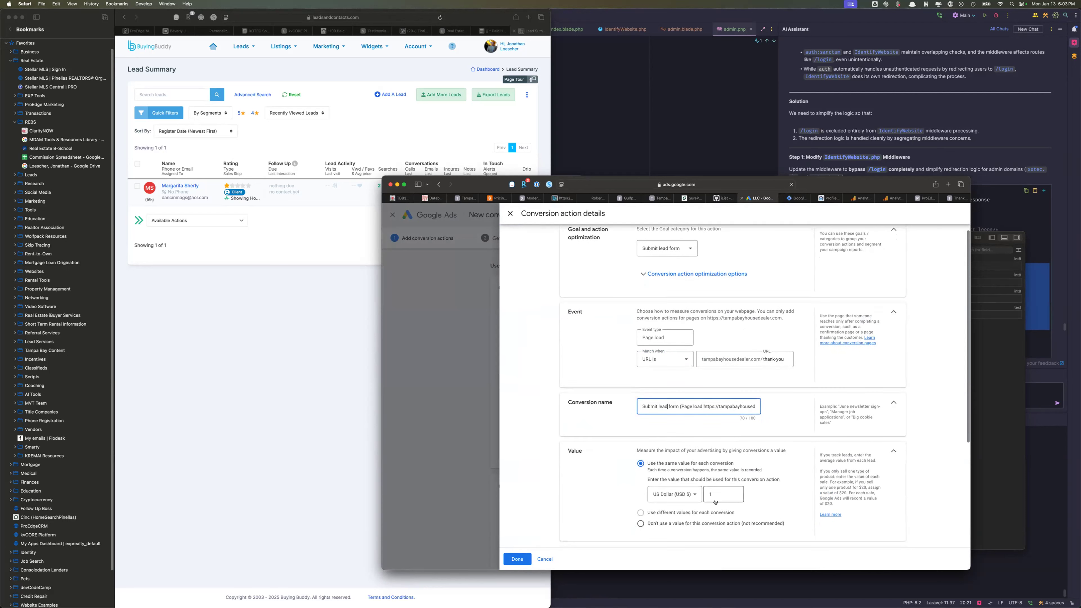
pyautogui.scroll(-5, 609, 486)
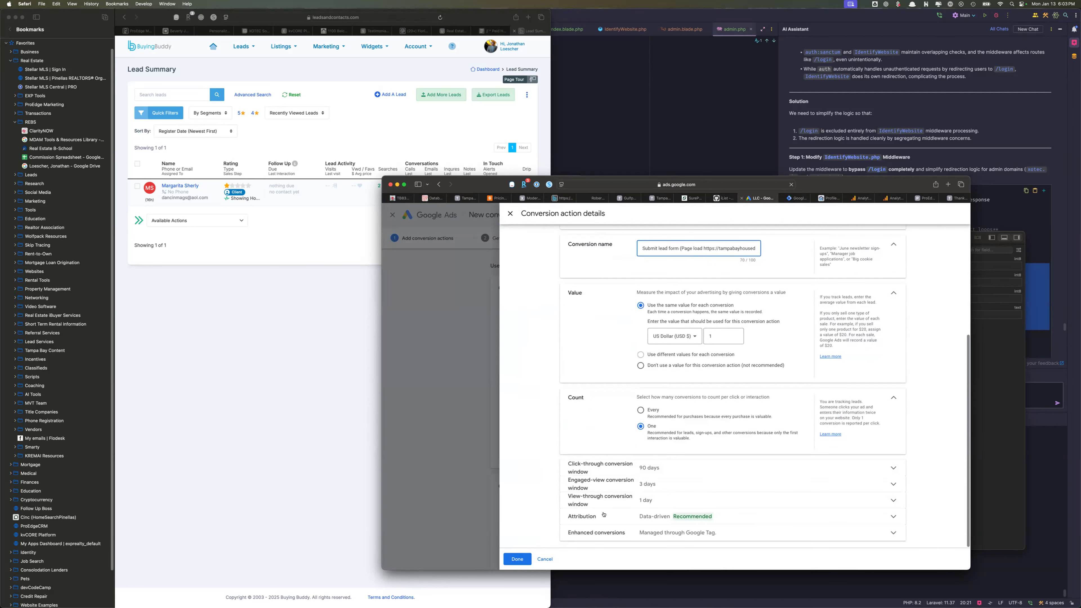
pyautogui.click(517, 559)
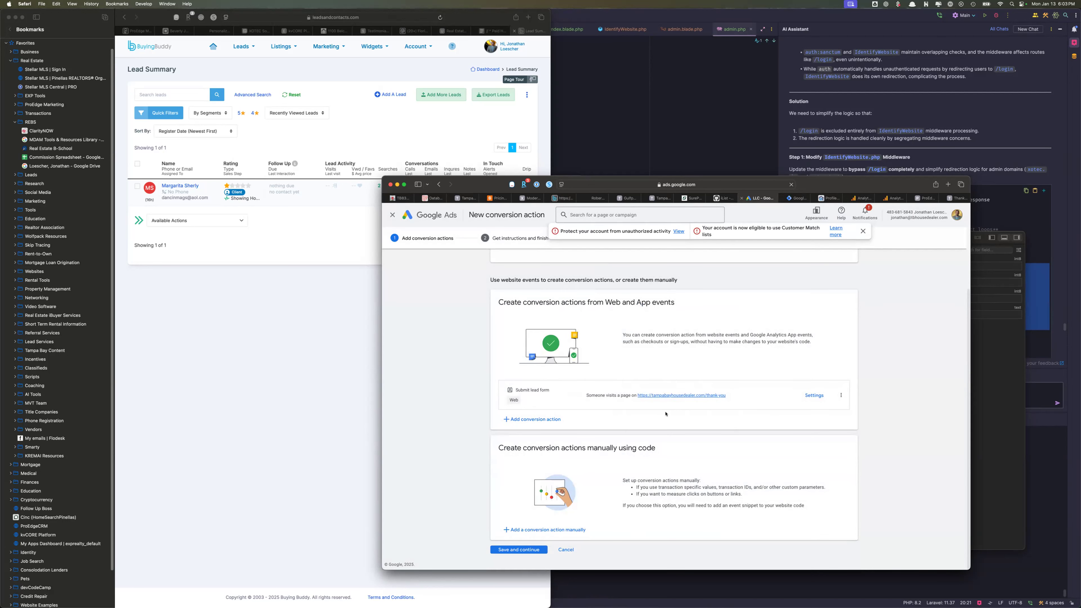
# Step: Save the Submit lead form conversion action, finish the setup and dismiss the account notices on the conversions summary
pyautogui.scroll(2, 653, 426)
pyautogui.scroll(-2, 653, 425)
pyautogui.click(519, 550)
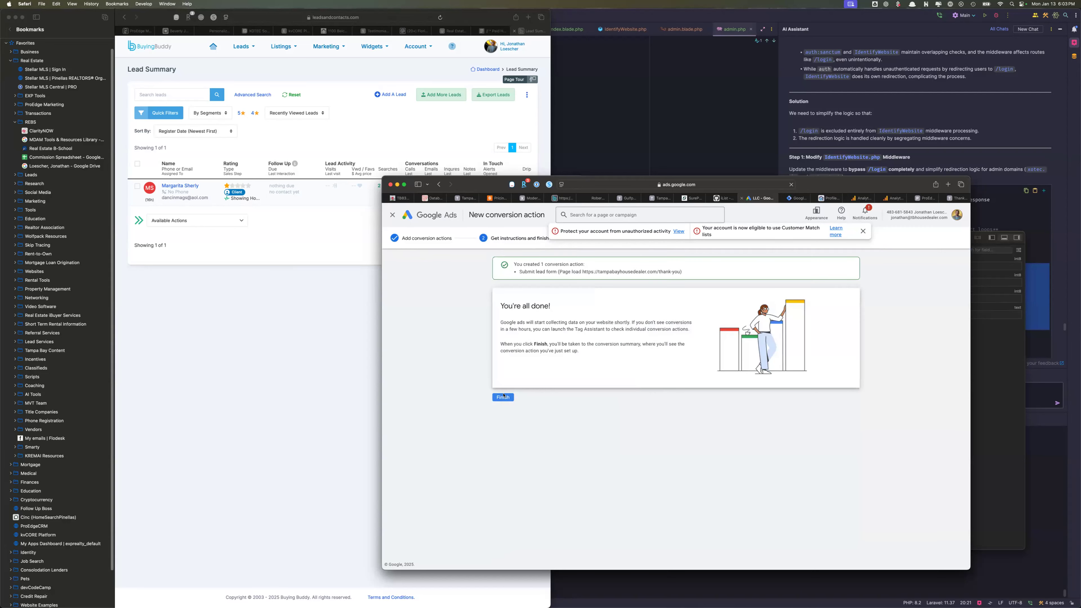
pyautogui.click(502, 397)
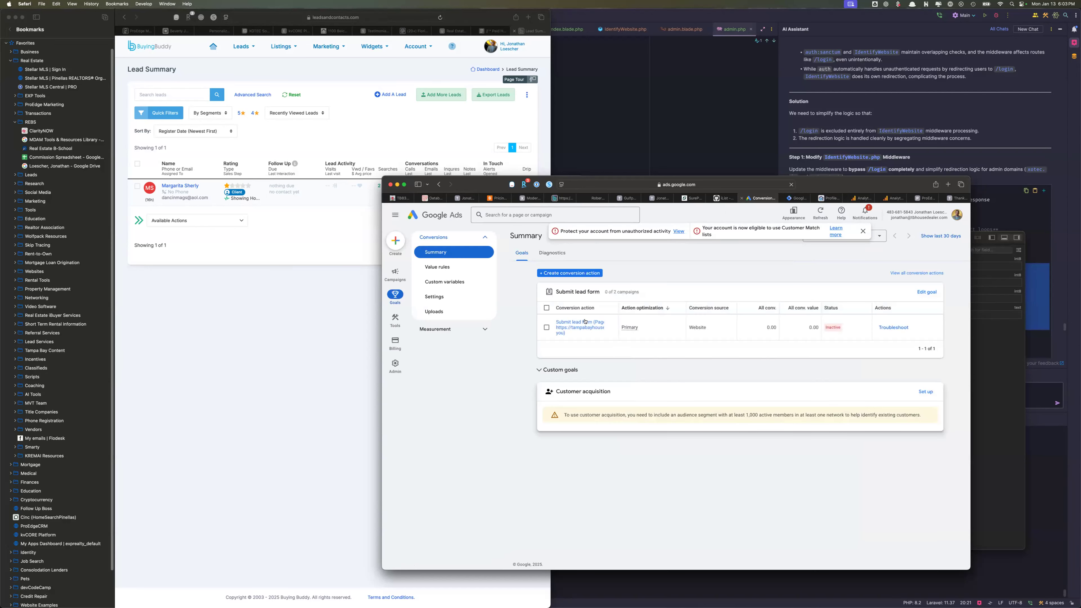
pyautogui.click(863, 231)
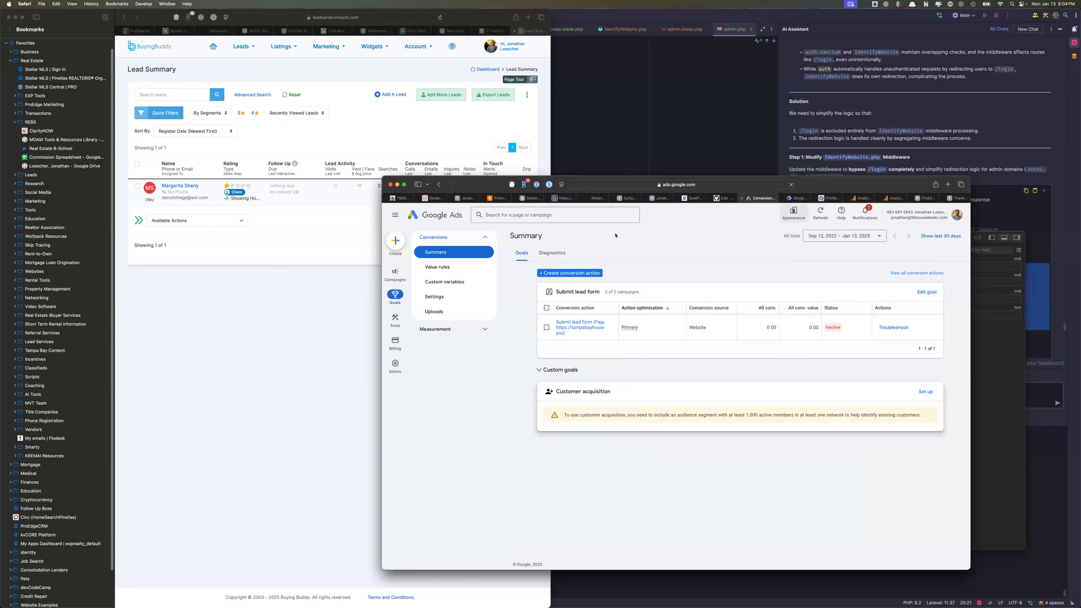
# Step: Look over the campaigns overview, the campaign list with its performance chart, and the settings of all campaigns
pyautogui.click(542, 253)
pyautogui.click(464, 258)
pyautogui.click(396, 271)
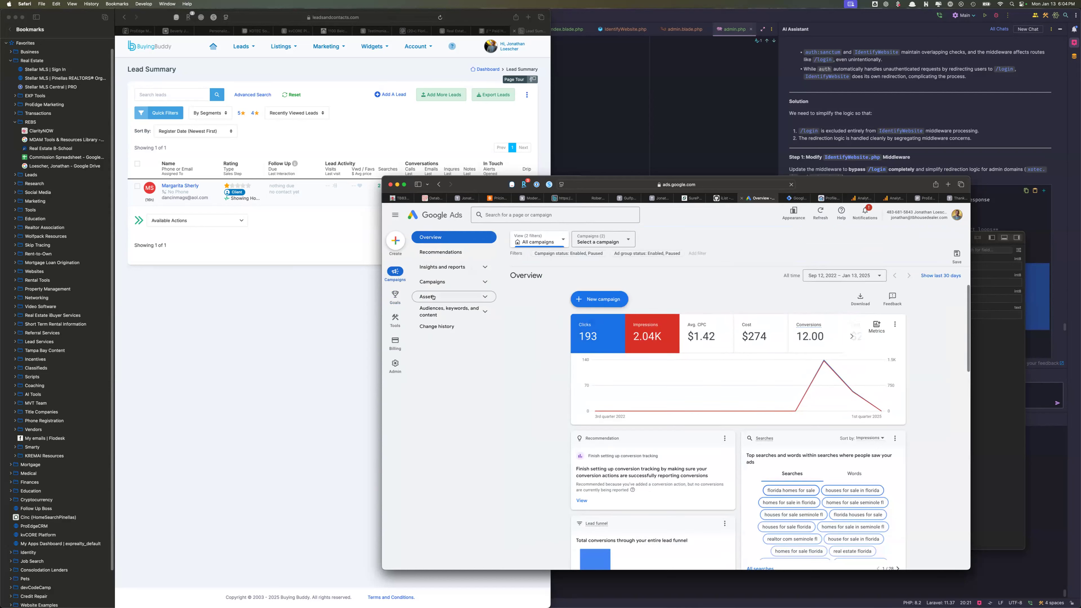
pyautogui.click(437, 282)
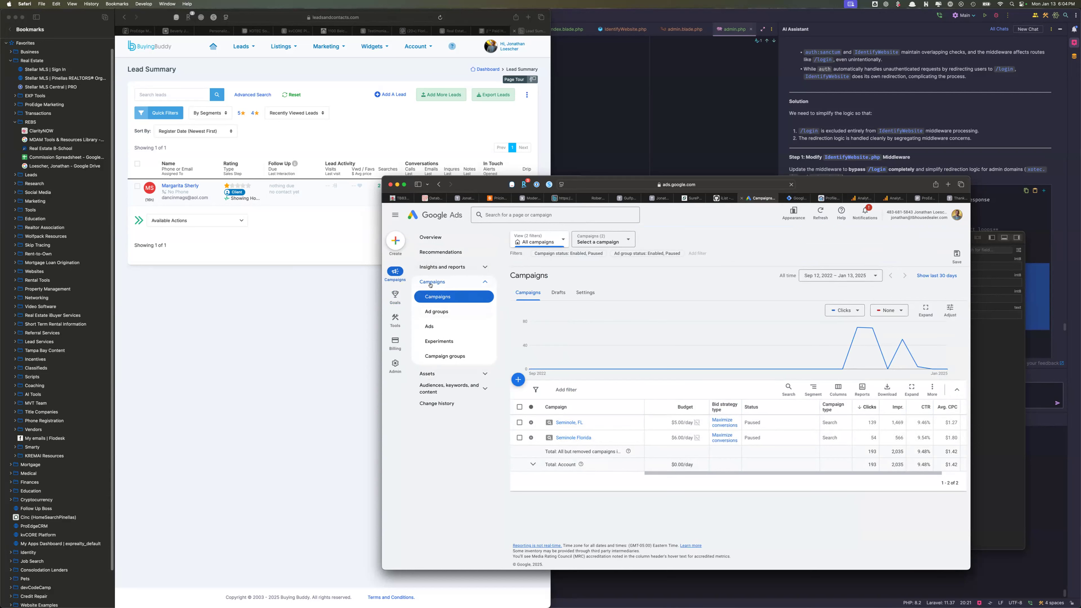
pyautogui.click(447, 396)
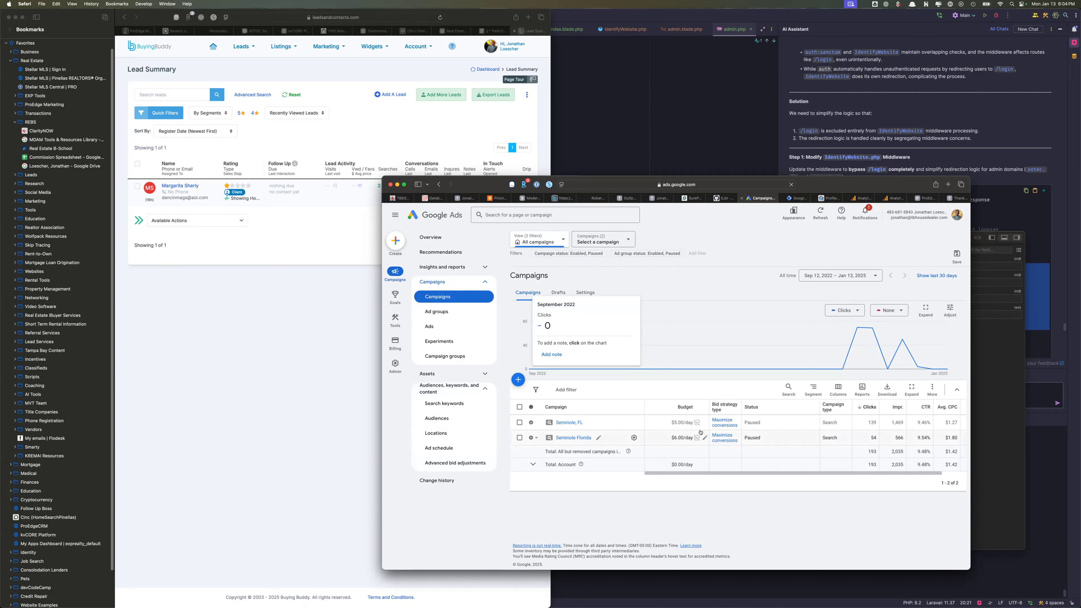
pyautogui.click(585, 293)
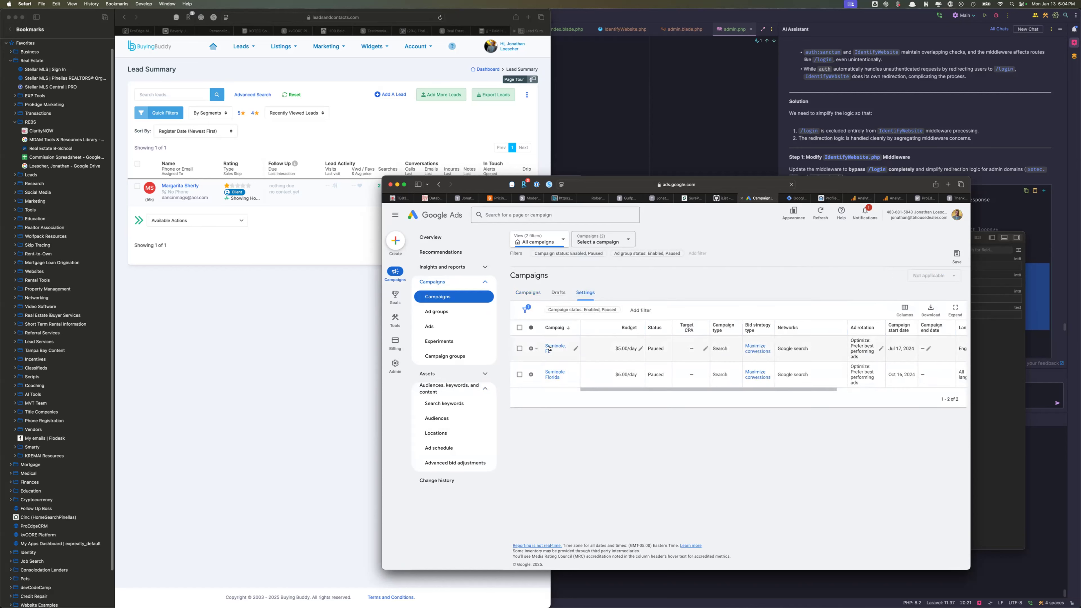
pyautogui.click(519, 293)
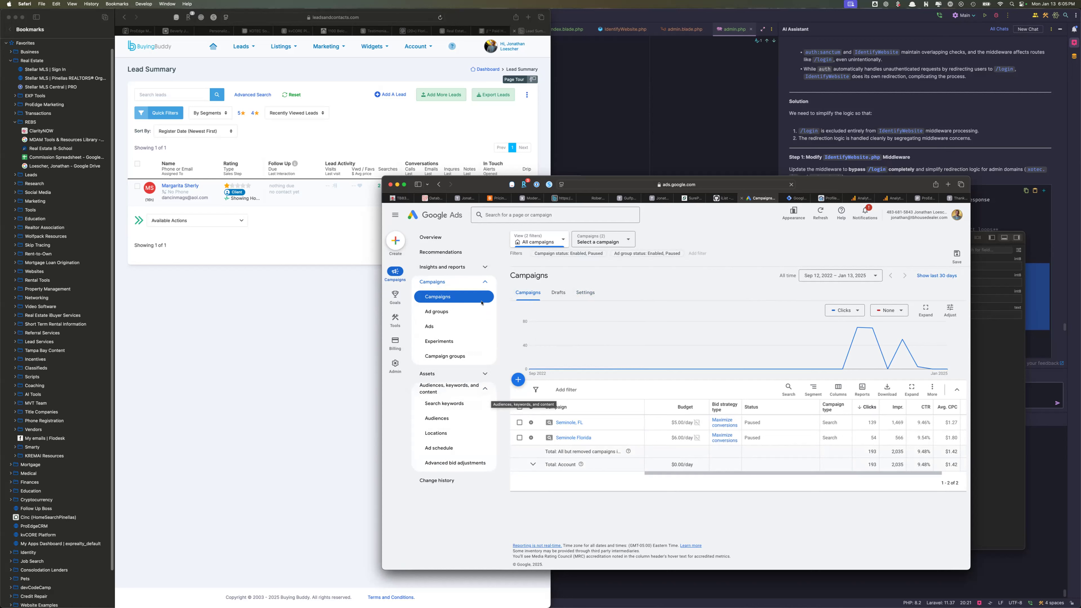
pyautogui.click(439, 253)
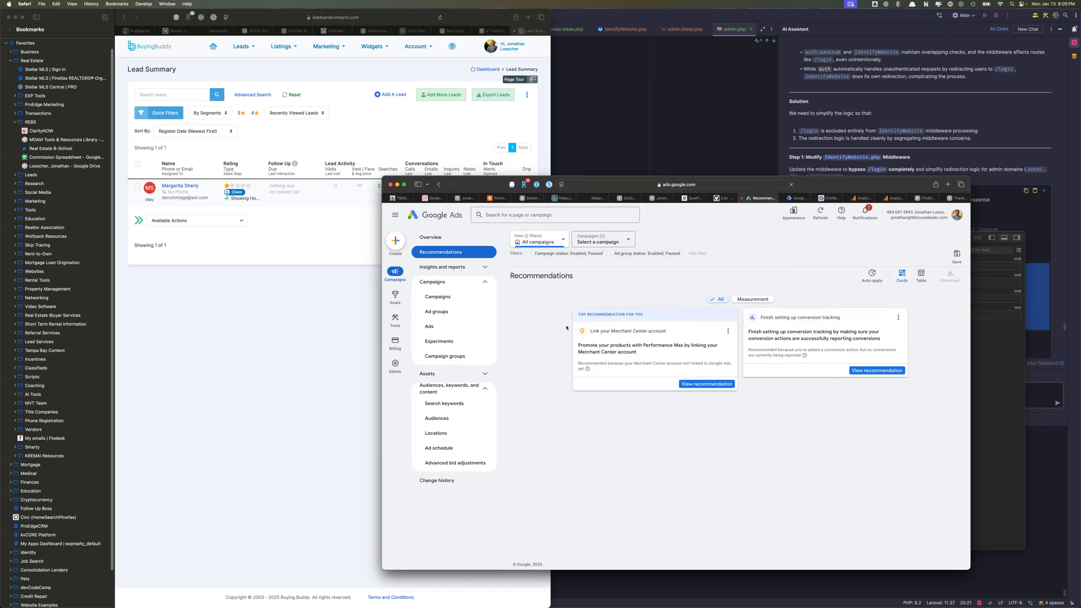
pyautogui.click(396, 241)
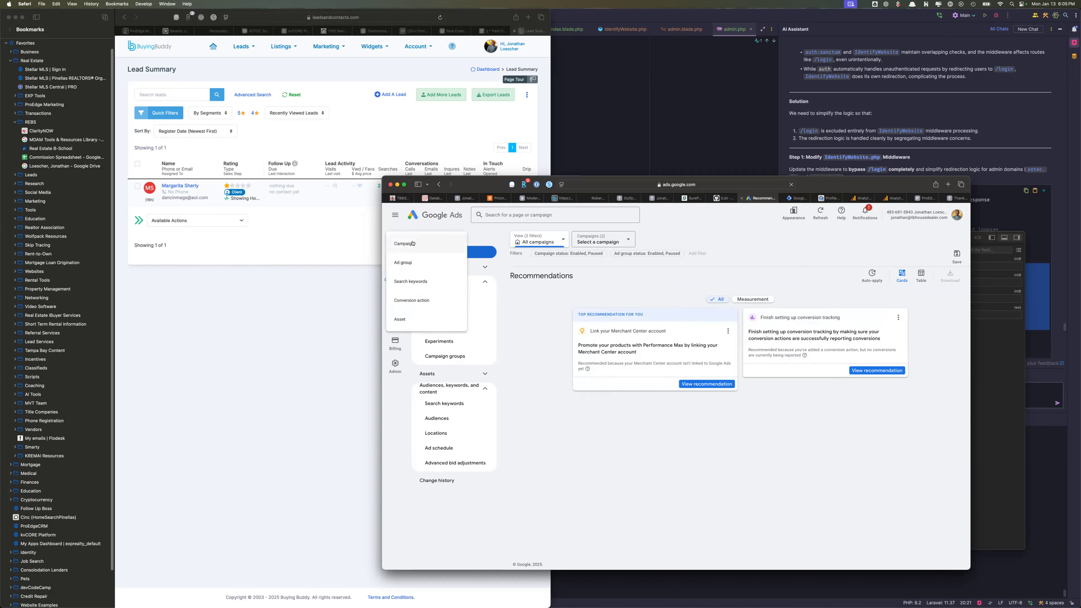
pyautogui.click(421, 243)
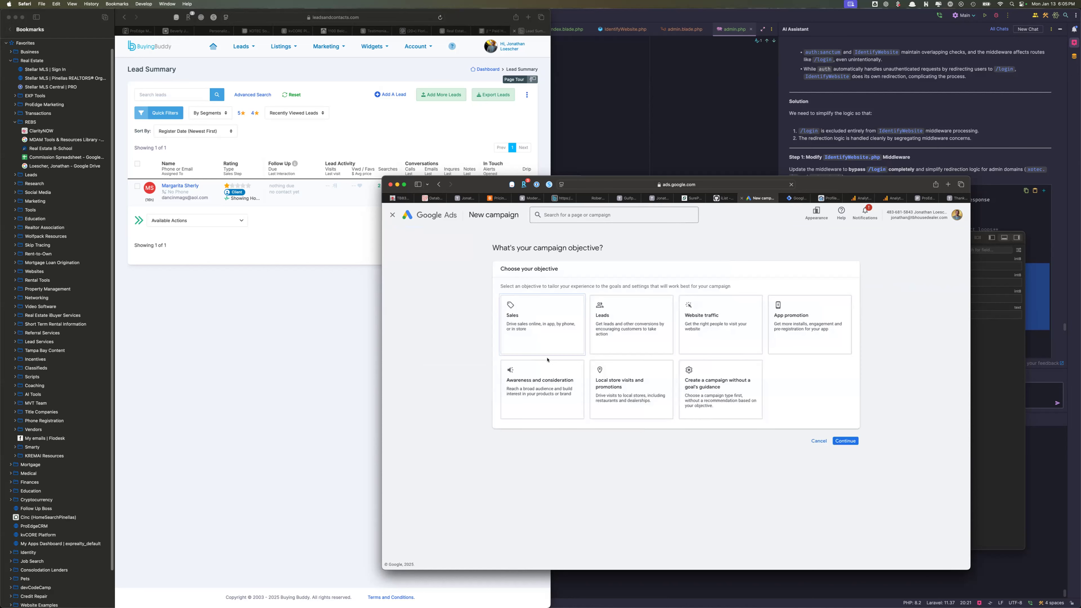
pyautogui.click(814, 442)
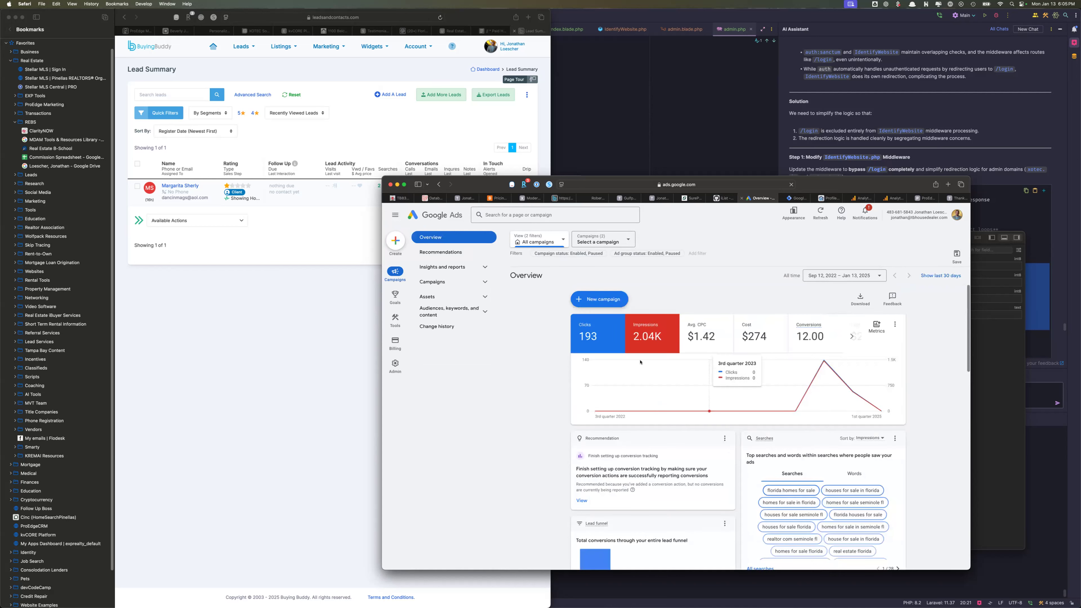
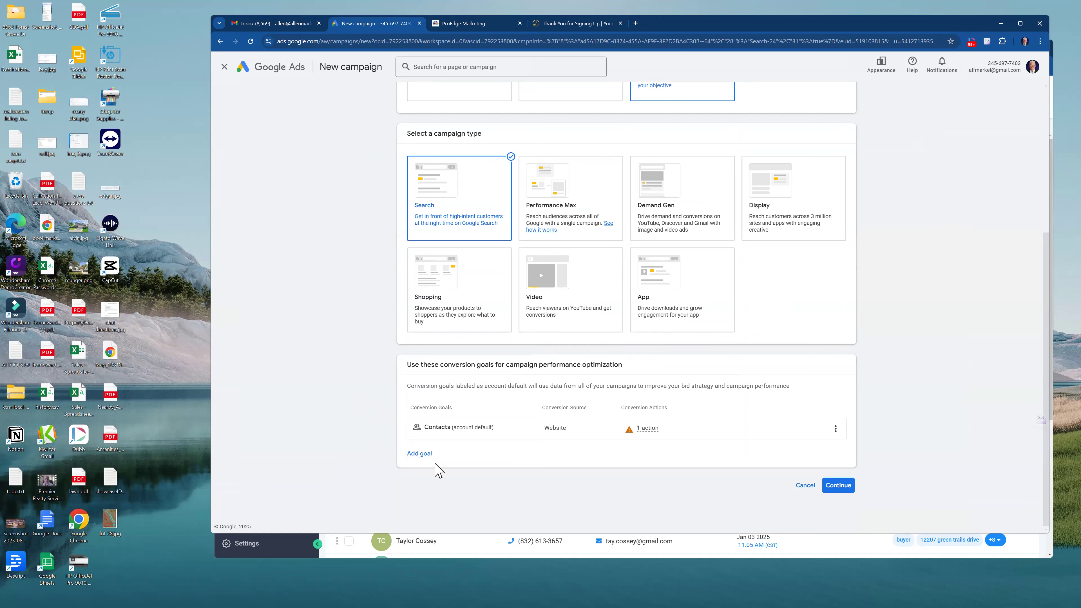
# Step: Add the Submit lead forms goal to the new Search campaign, remove the Contacts goal and accept the conversion goals
pyautogui.click(421, 454)
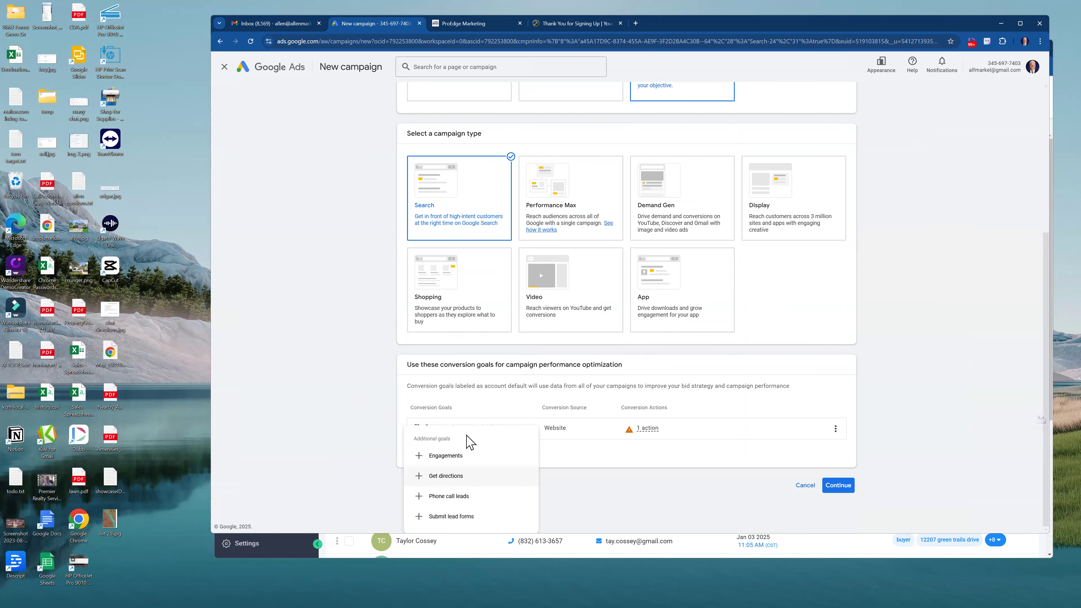
pyautogui.click(445, 517)
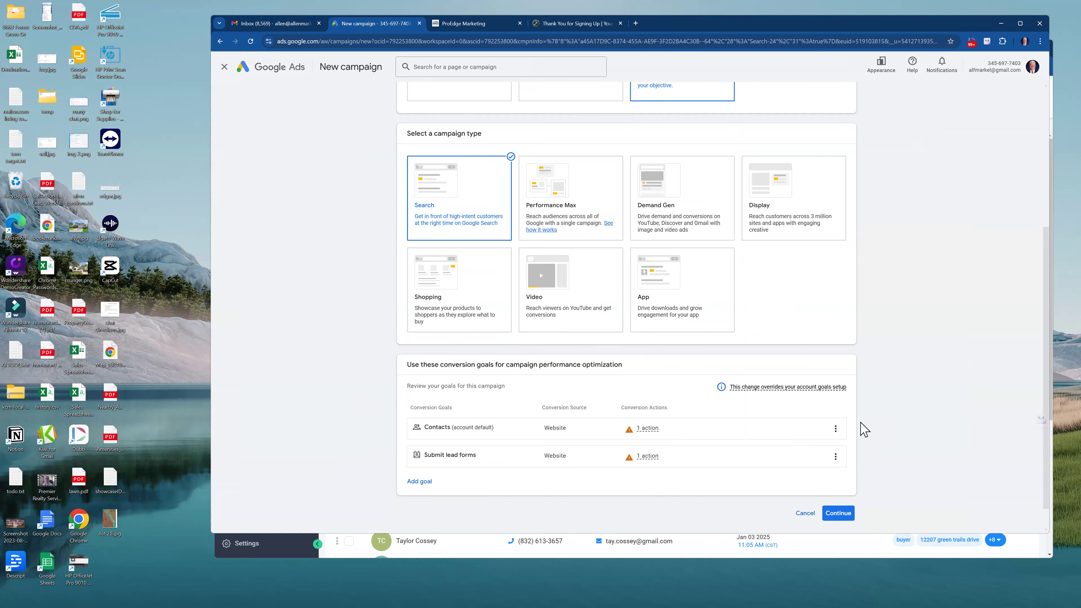
pyautogui.click(833, 430)
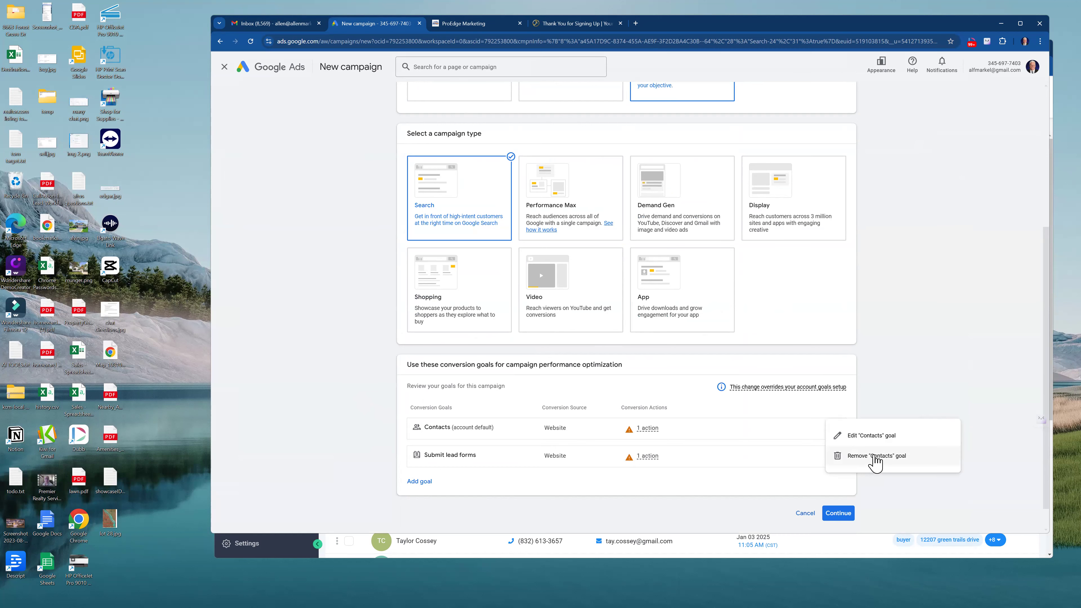
pyautogui.click(876, 460)
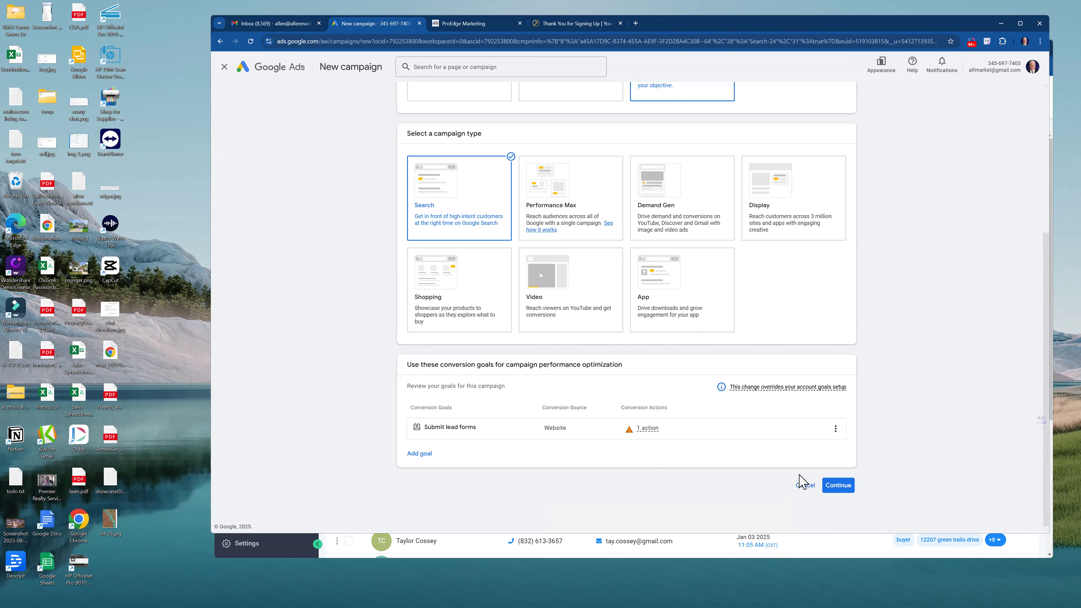
pyautogui.moveTo(647, 427)
pyautogui.click(837, 486)
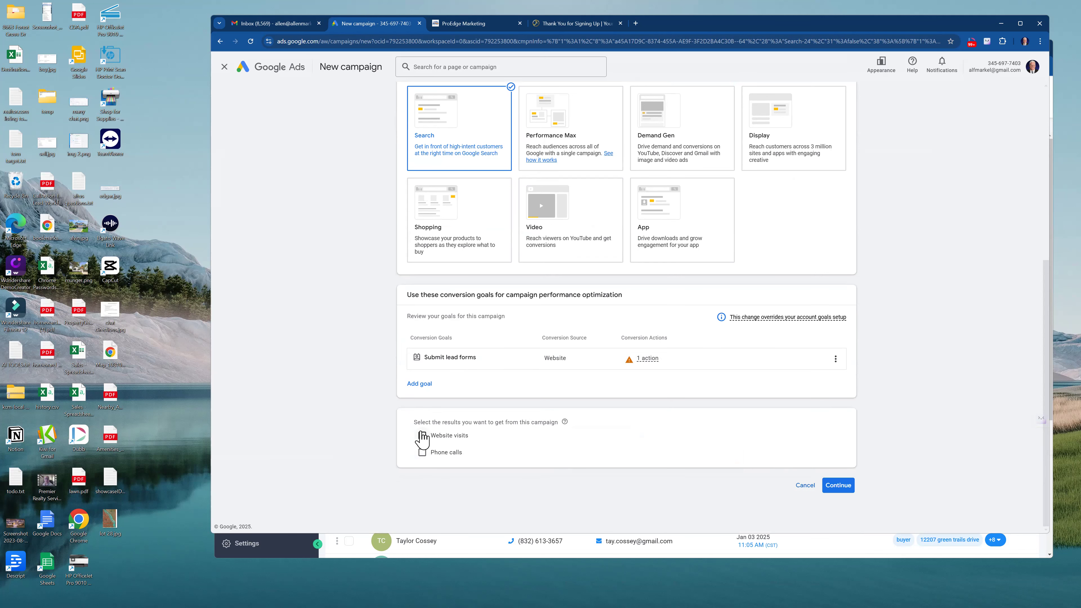
# Step: Select Website visits as the campaign's desired result, enter the business website's https address and continue
pyautogui.click(429, 435)
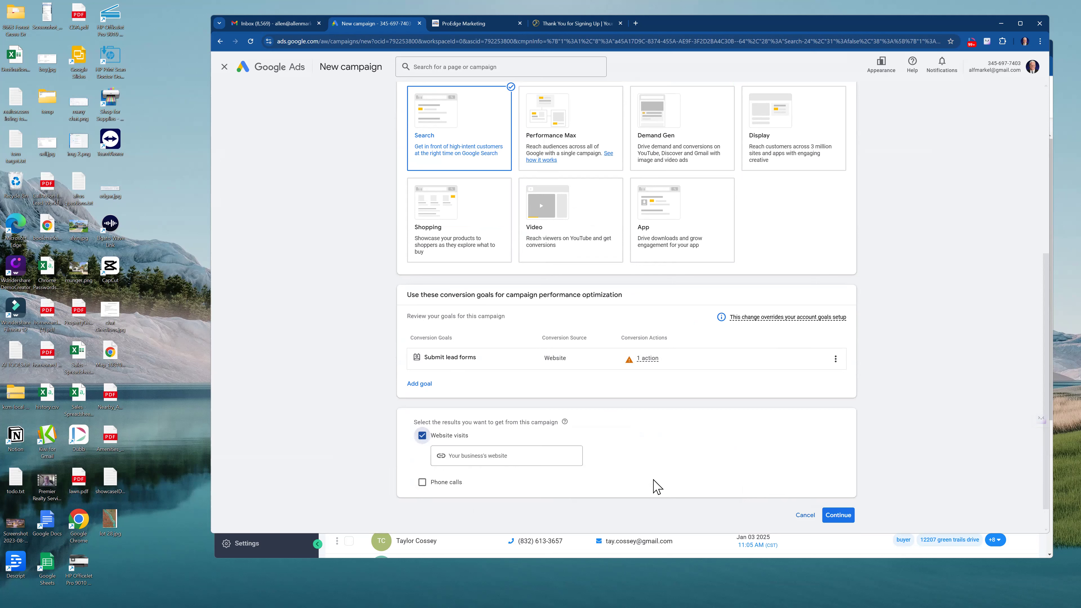
pyautogui.click(498, 454)
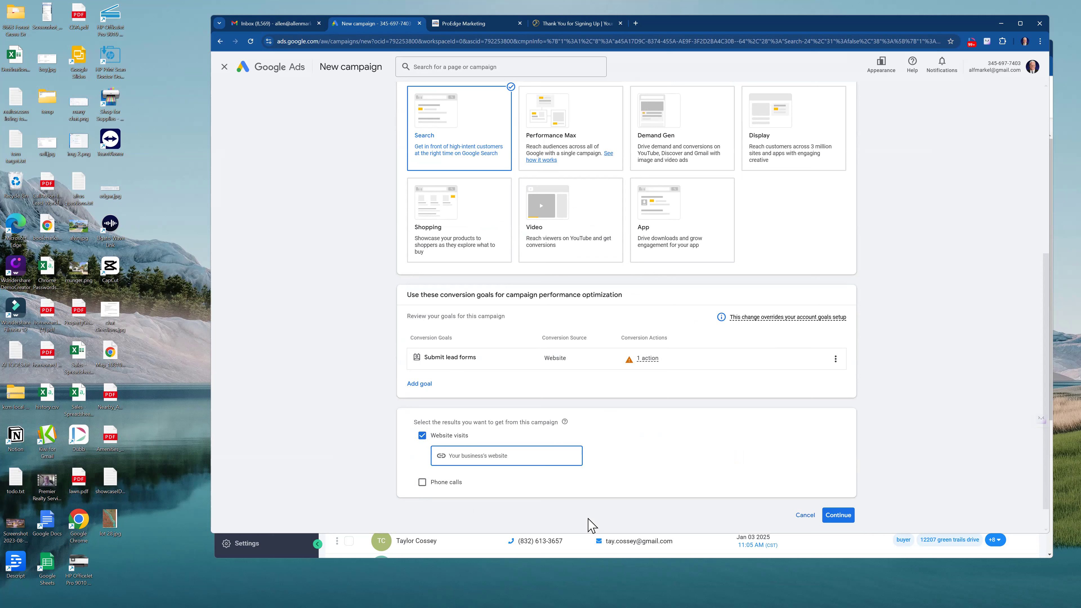
pyautogui.write('https://allenmarkel.com')
pyautogui.press('Home')
pyautogui.hotkey('shift', 'Right')
pyautogui.hotkey('shift', 'Right')
pyautogui.hotkey('shift', 'Right')
pyautogui.hotkey('shift', 'Right')
pyautogui.hotkey('shift', 'Right')
pyautogui.hotkey('shift', 'Right')
pyautogui.hotkey('shift', 'Right')
pyautogui.press('End')
pyautogui.scroll(-1, 783, 473)
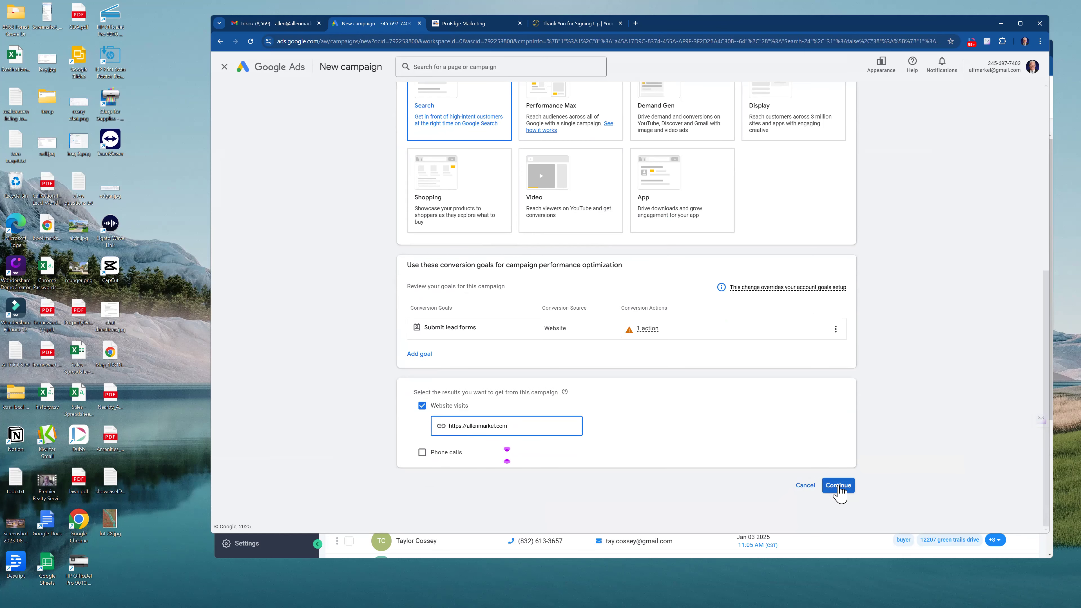
pyautogui.click(838, 485)
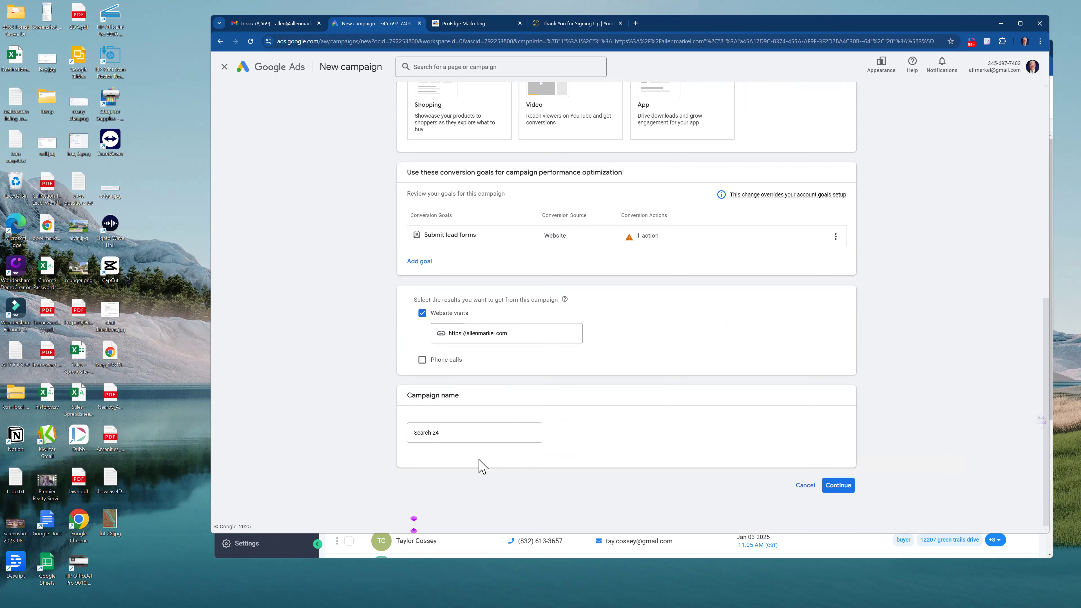
# Step: Name the campaign "proedge test" and start it as a new campaign instead of resuming a saved draft
pyautogui.tripleClick(456, 432)
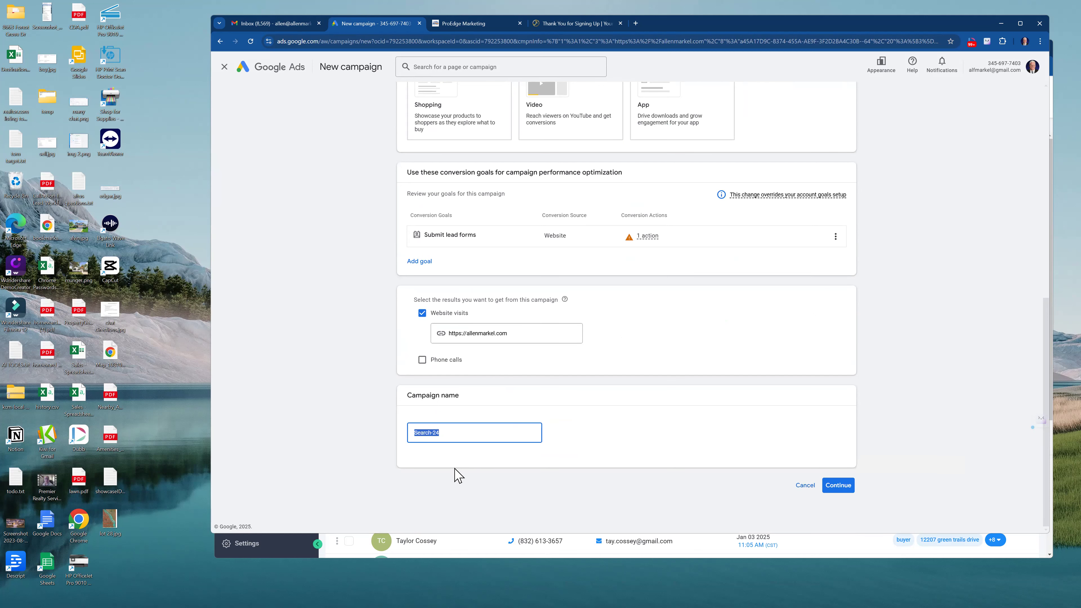
pyautogui.press('BackSpace')
pyautogui.write('proedge test')
pyautogui.click(835, 490)
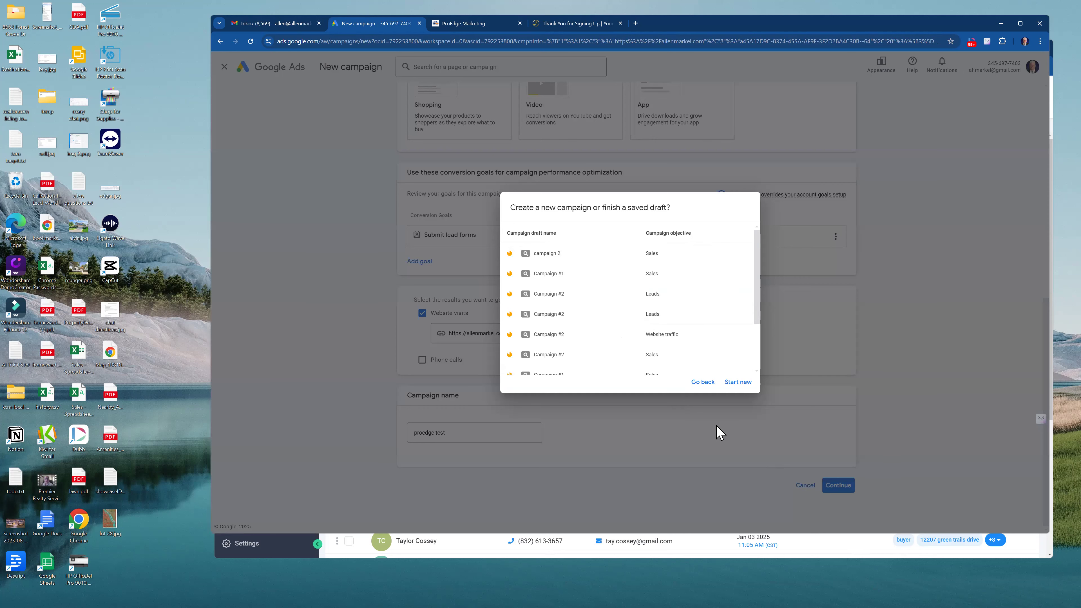
pyautogui.click(742, 386)
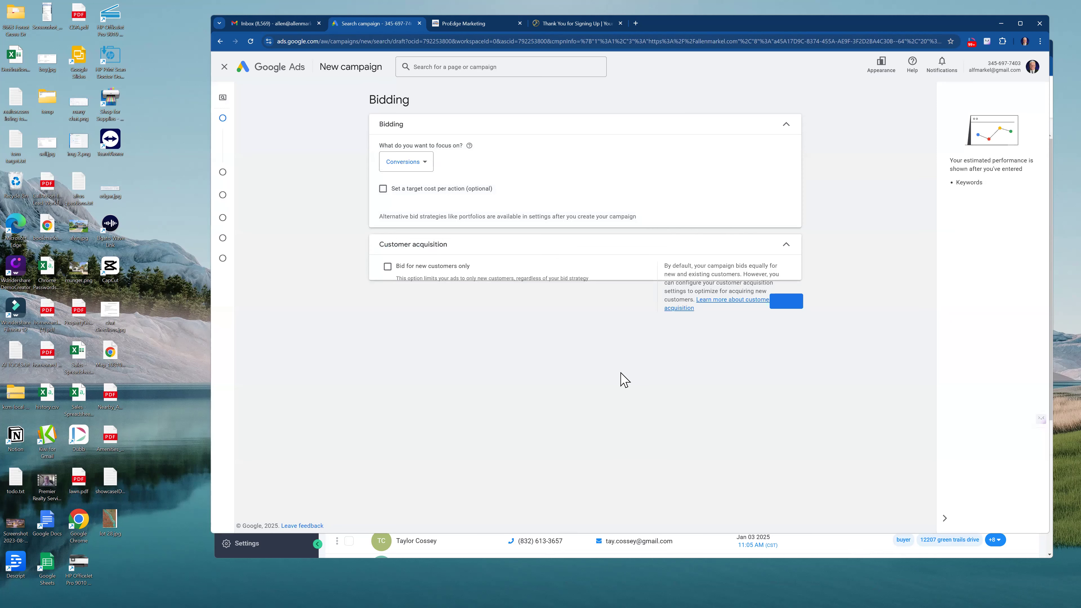
# Step: Set the bidding focus to Conversions without a target cost per action and proceed to the campaign settings
pyautogui.click(428, 162)
pyautogui.moveTo(429, 161)
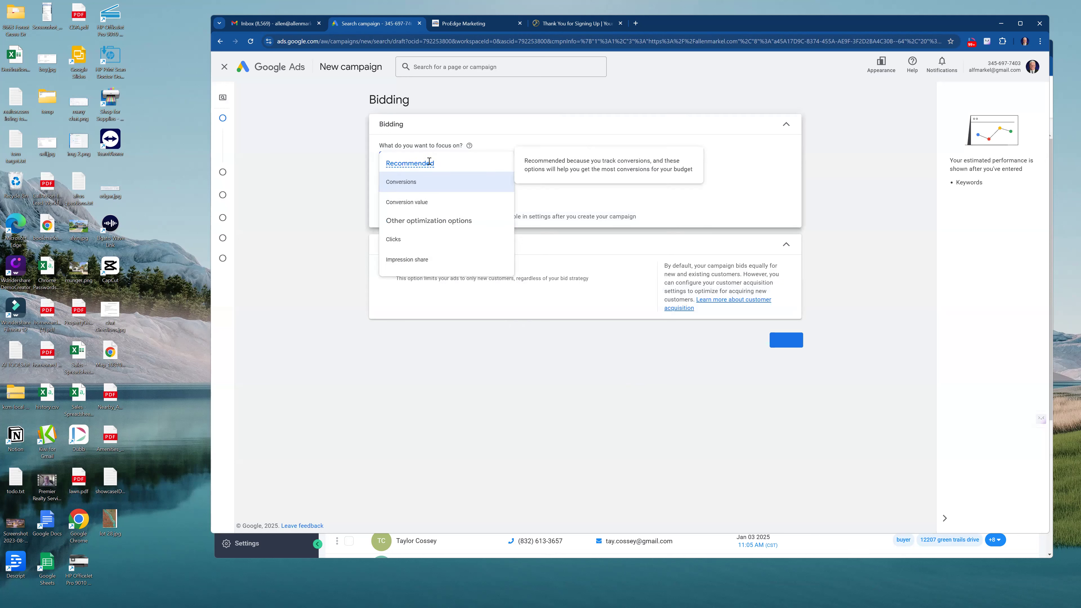
pyautogui.click(415, 187)
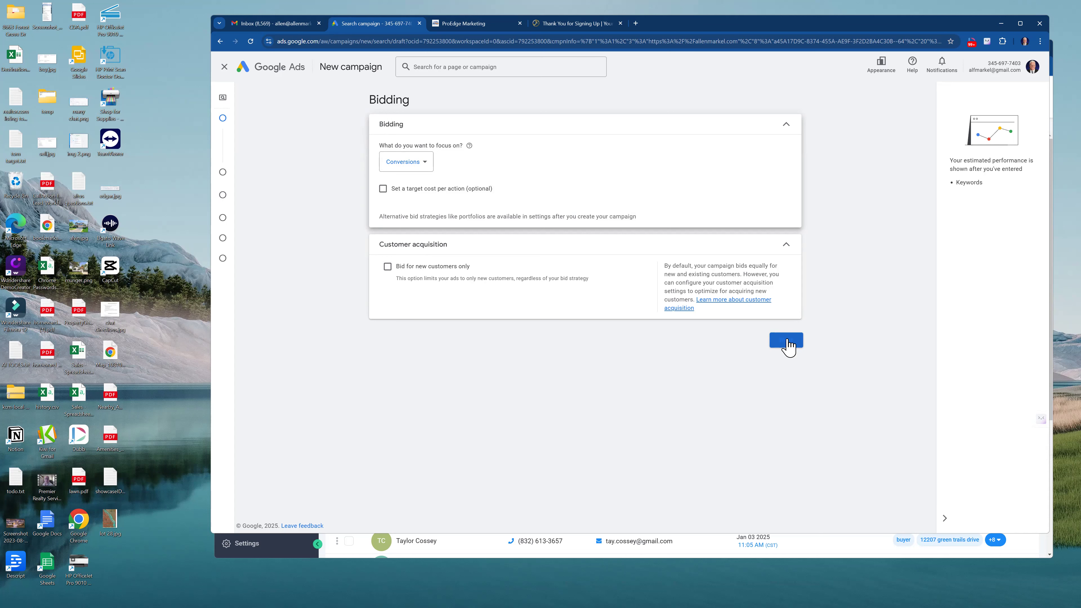
pyautogui.click(786, 343)
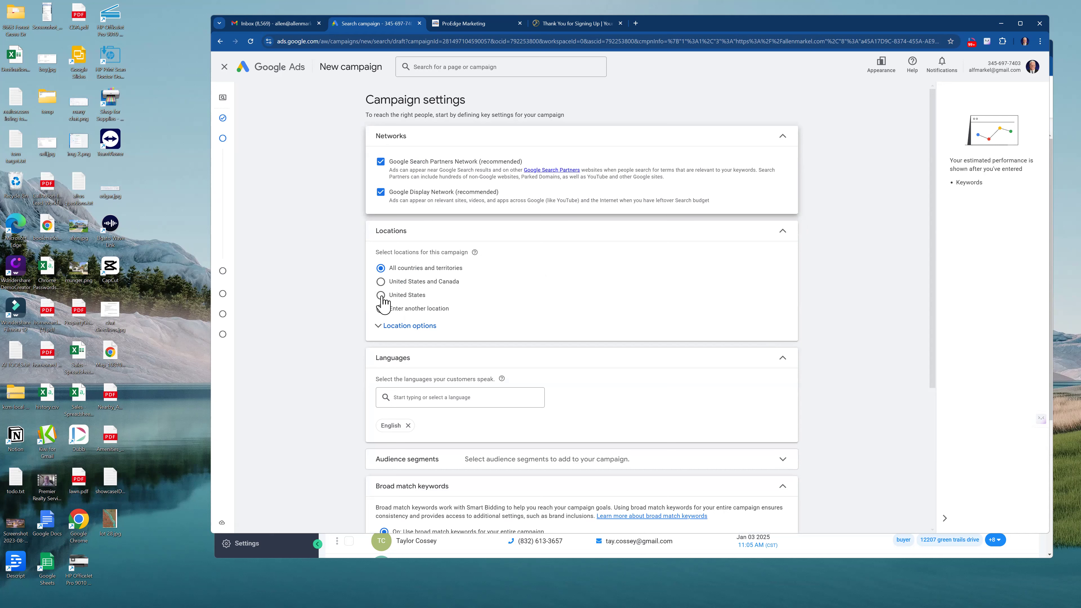
# Step: Exclude the Google Search Partners and Display networks, and limit the campaign location to the United States
pyautogui.click(381, 162)
pyautogui.click(381, 227)
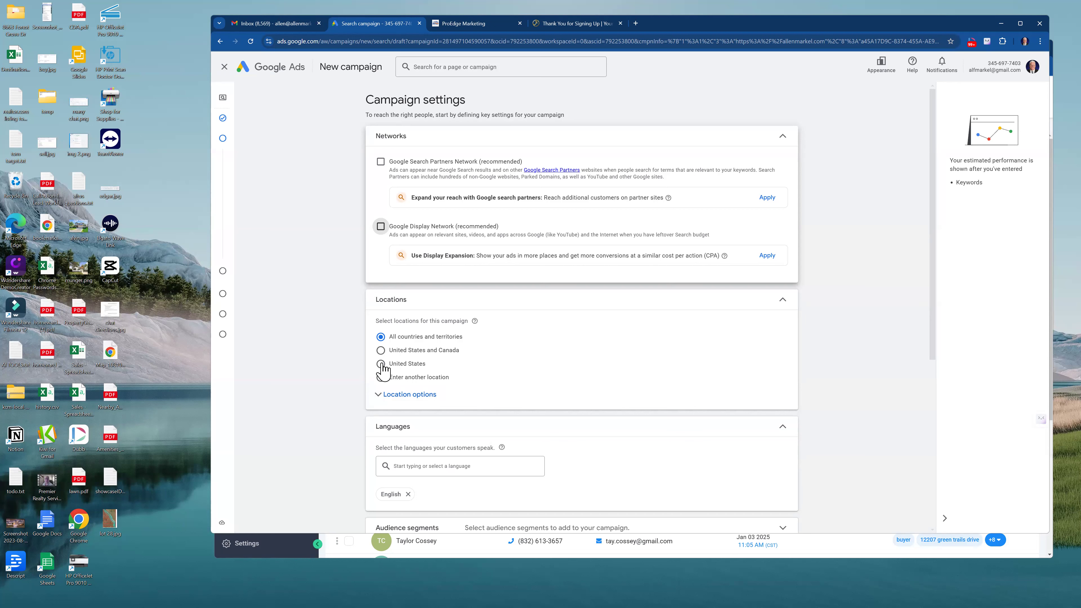
pyautogui.click(382, 365)
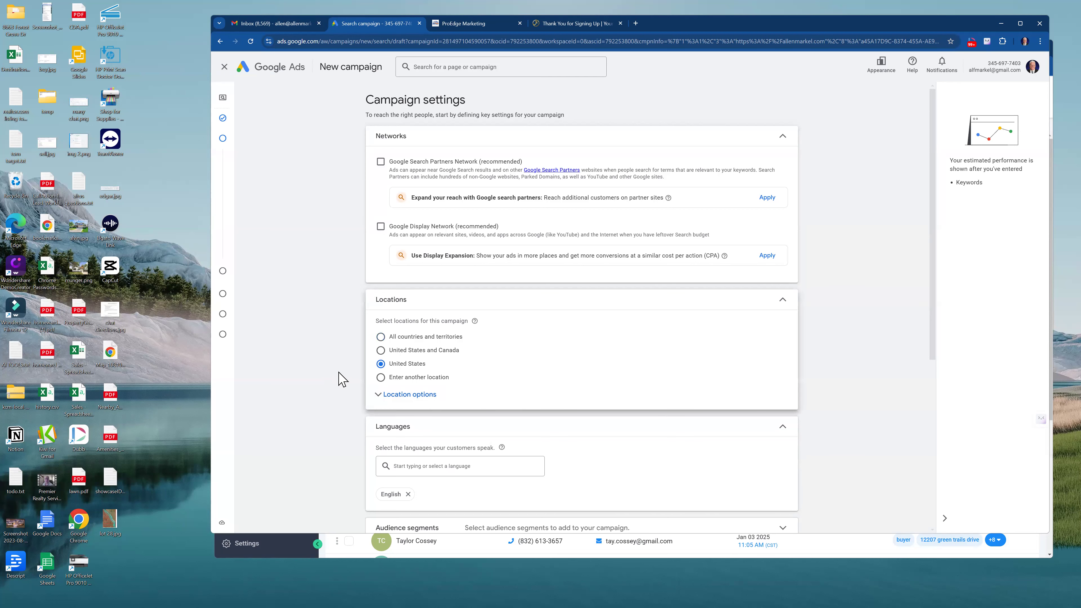
# Step: Examine the remaining campaign settings and the suggested audience segments, including the details of the real estate and house segments
pyautogui.scroll(-4, 340, 377)
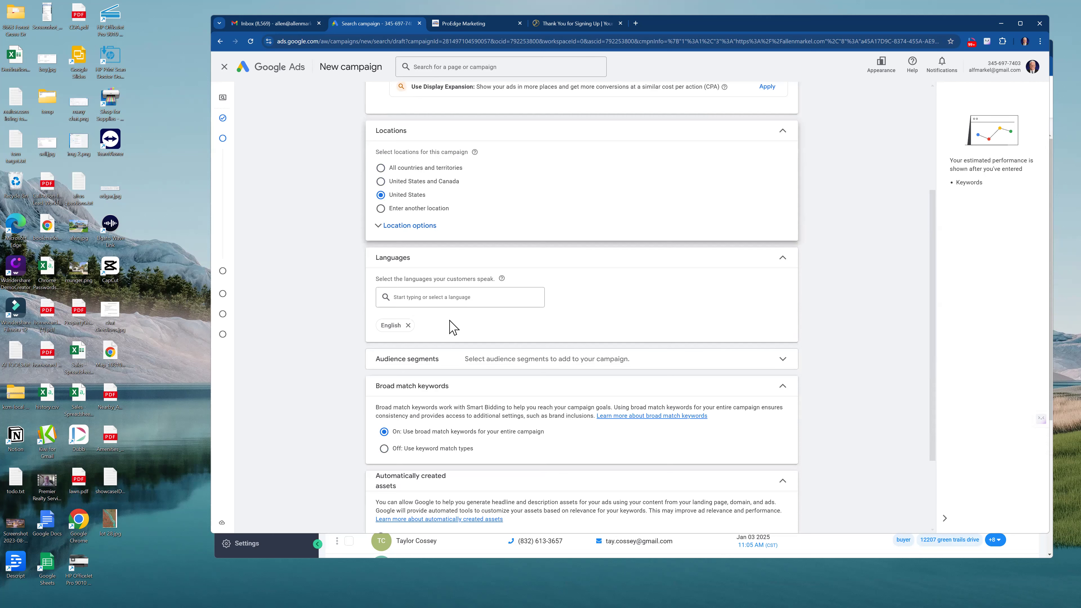
pyautogui.scroll(-3, 339, 382)
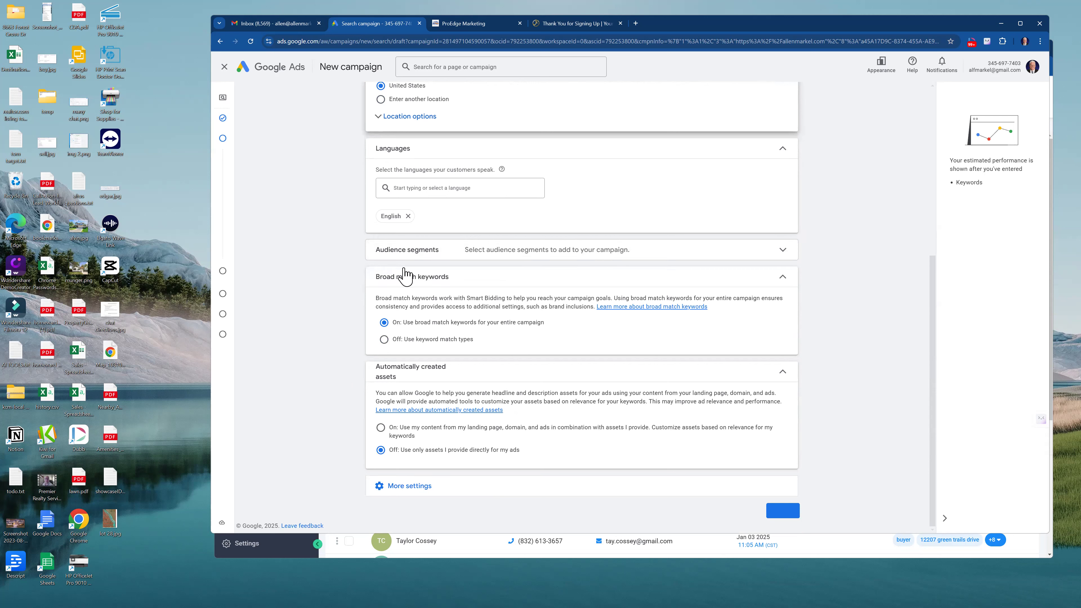
pyautogui.click(412, 252)
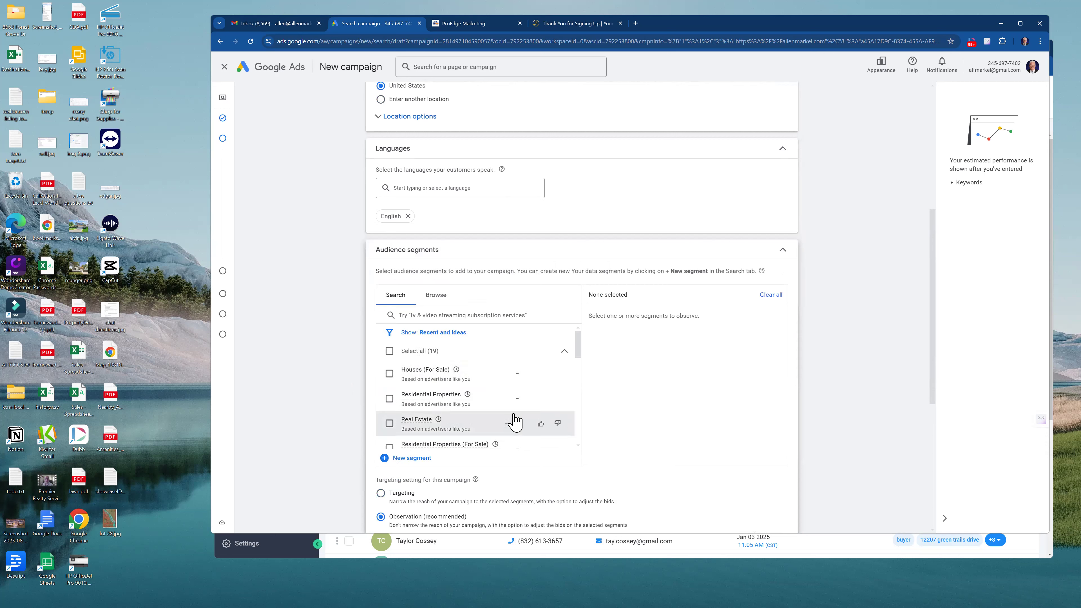
pyautogui.scroll(-3, 515, 422)
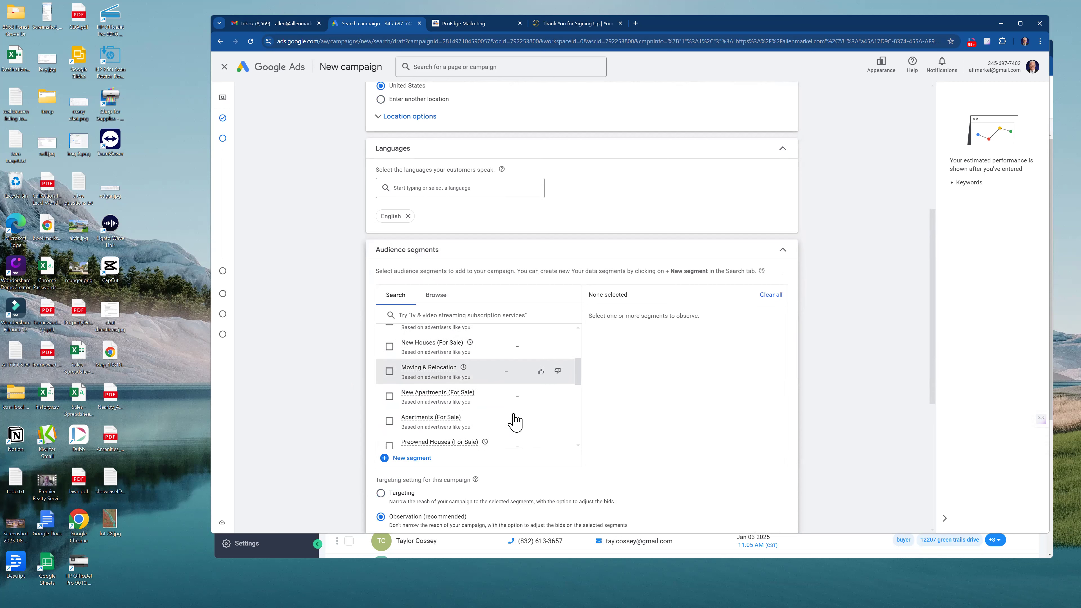
pyautogui.scroll(-2, 515, 422)
pyautogui.scroll(-3, 515, 422)
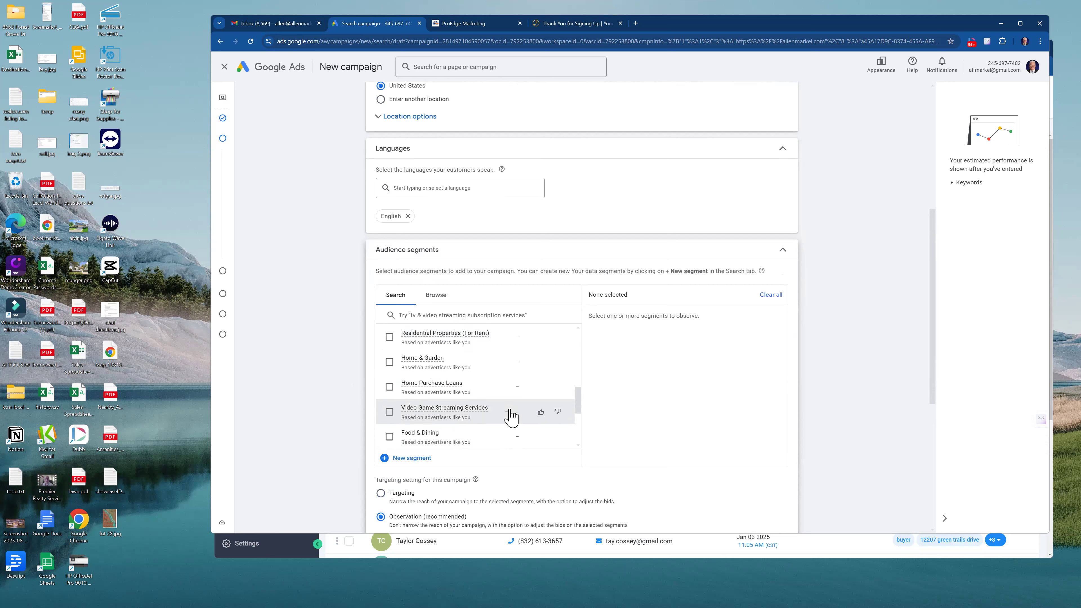
pyautogui.scroll(-1, 511, 418)
pyautogui.scroll(10, 510, 417)
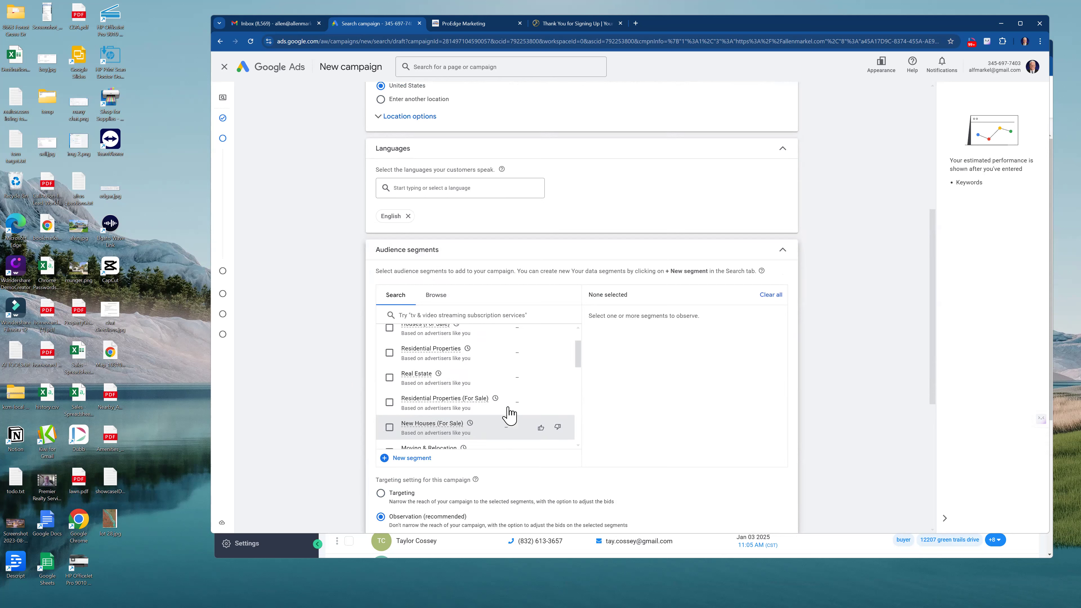
pyautogui.scroll(-1, 510, 394)
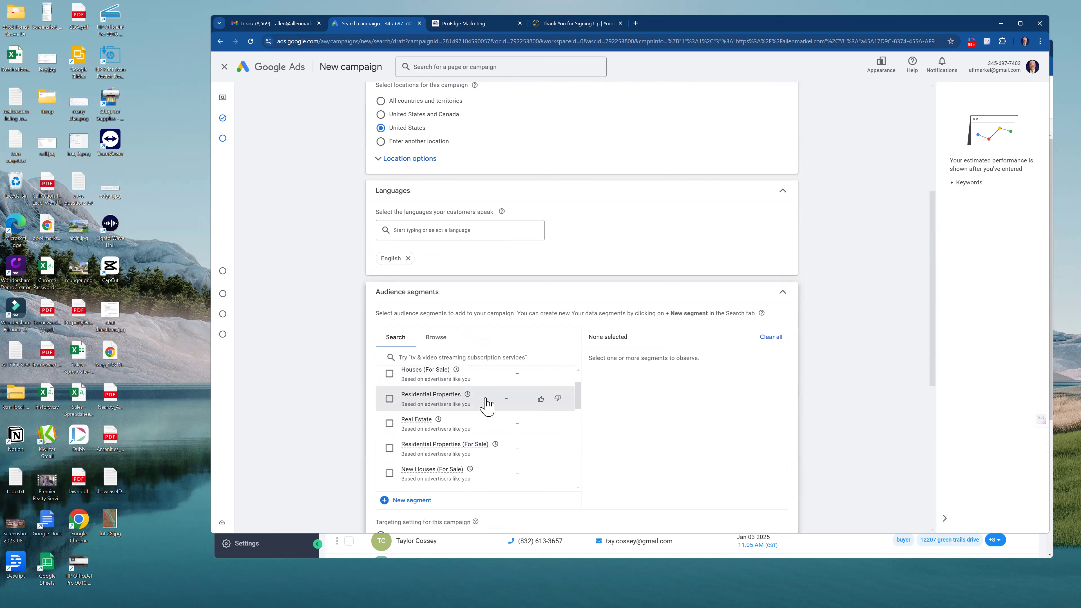
pyautogui.moveTo(420, 422)
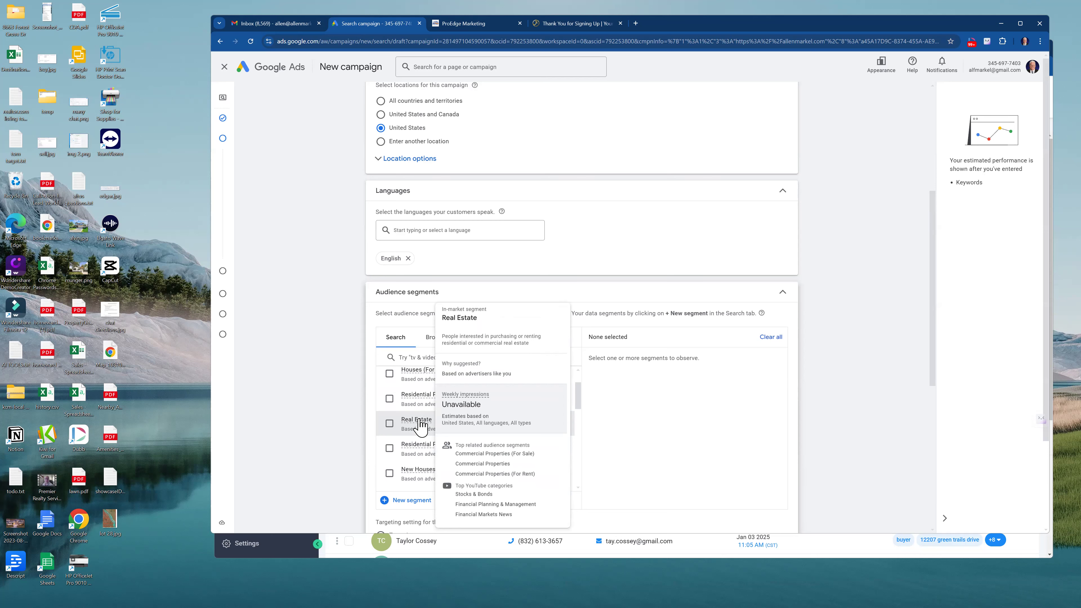
pyautogui.scroll(2, 504, 447)
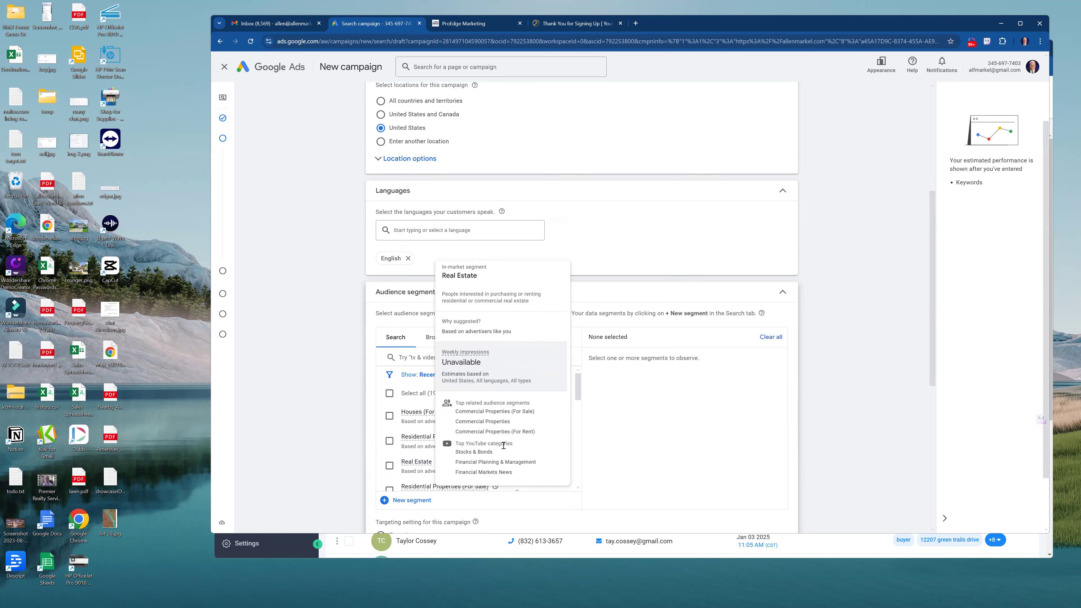
pyautogui.scroll(1, 504, 445)
pyautogui.scroll(-1, 396, 427)
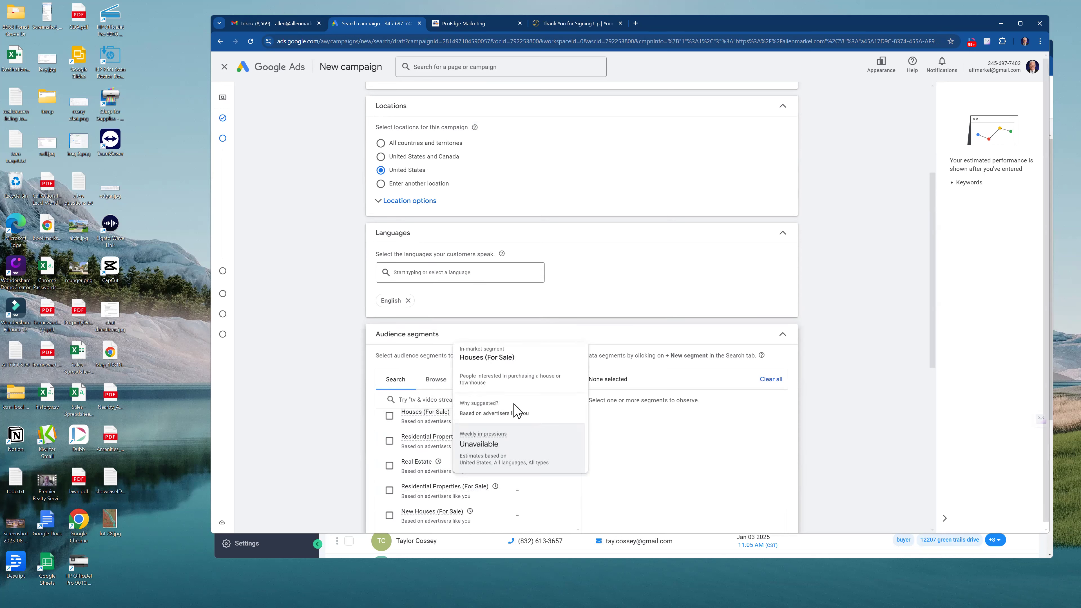
pyautogui.moveTo(423, 493)
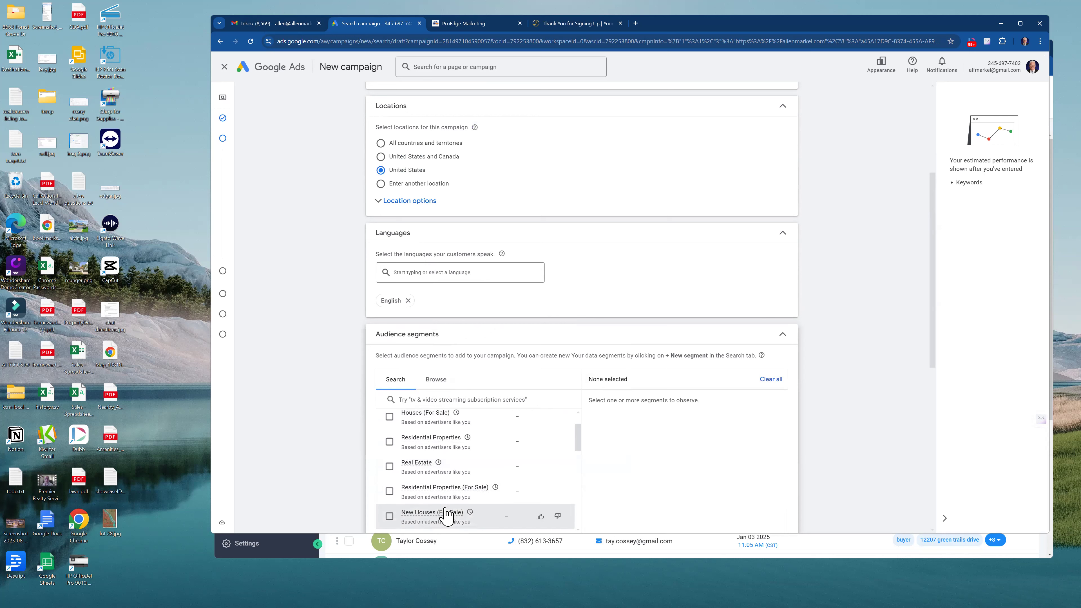
pyautogui.scroll(-1, 443, 511)
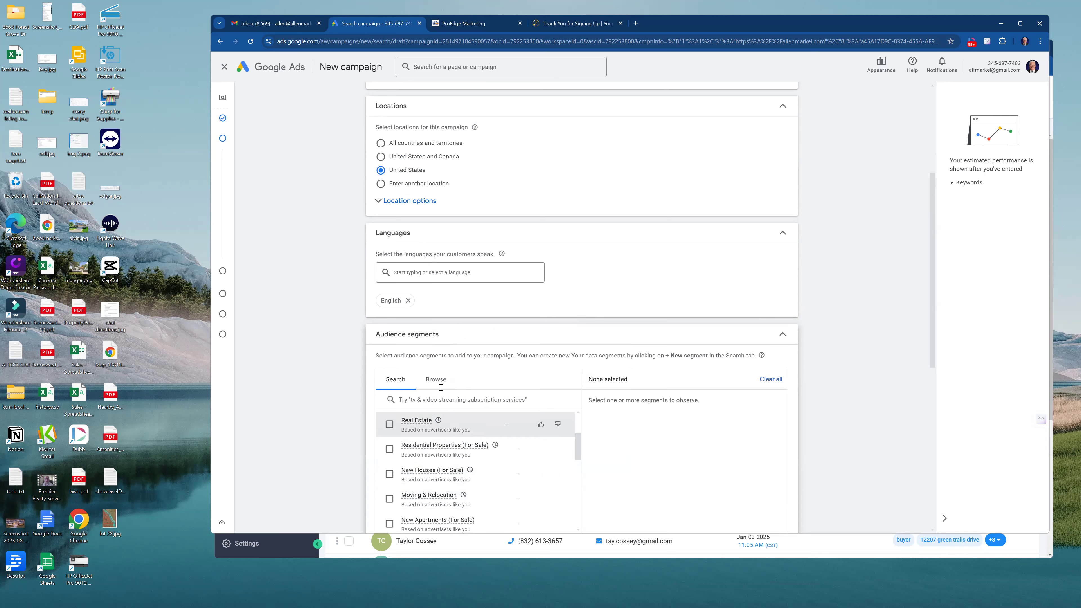
pyautogui.click(458, 400)
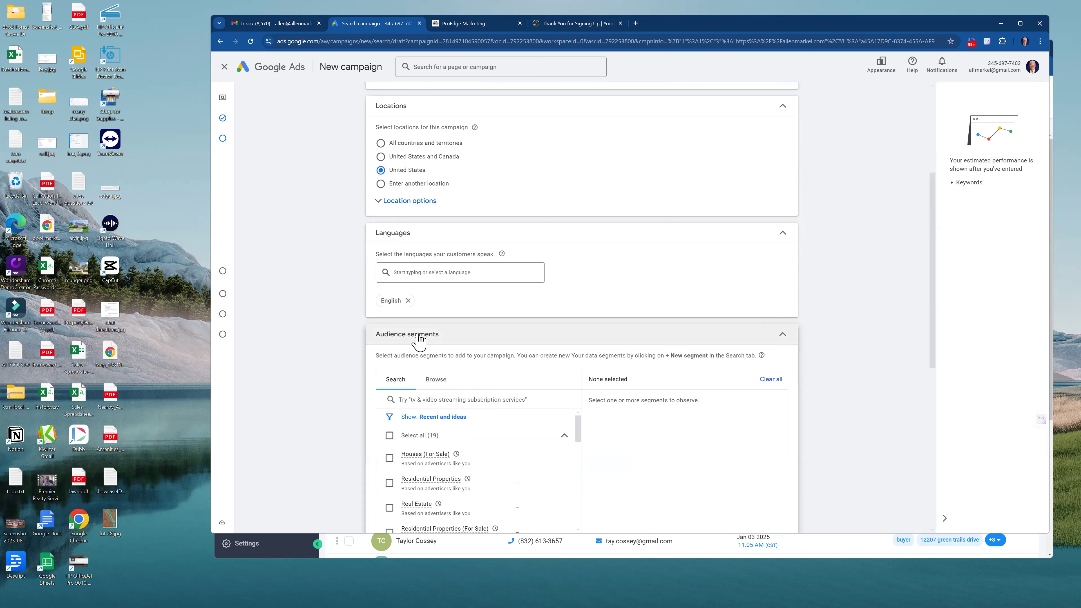
# Step: Collapse the audience segments and examine the broad match keywords and automatically created assets settings, including the terms for turning those assets on
pyautogui.click(418, 336)
pyautogui.scroll(-2, 379, 424)
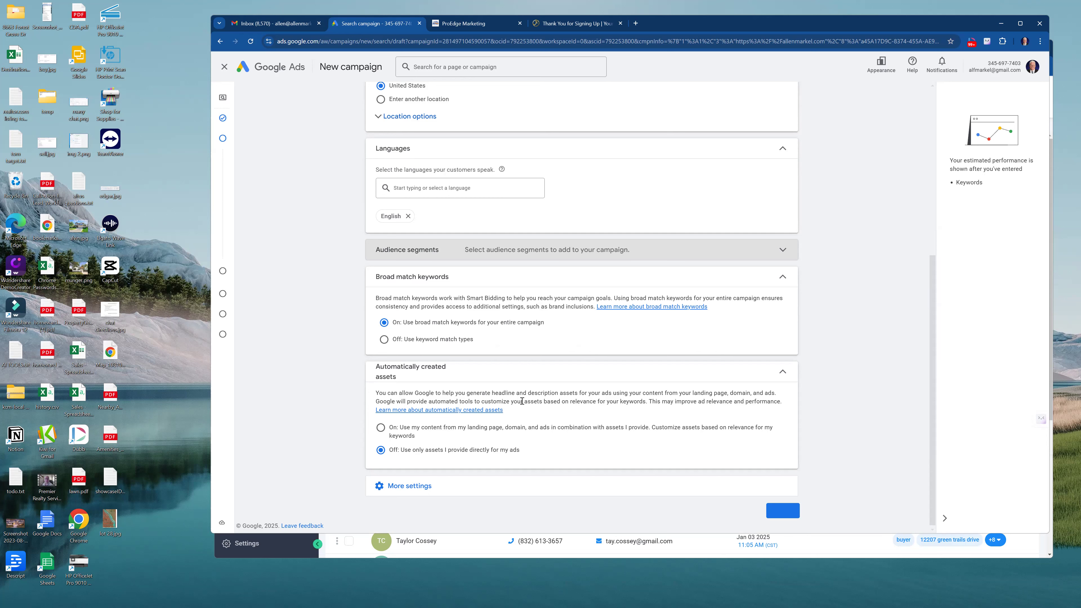
pyautogui.scroll(-1, 520, 417)
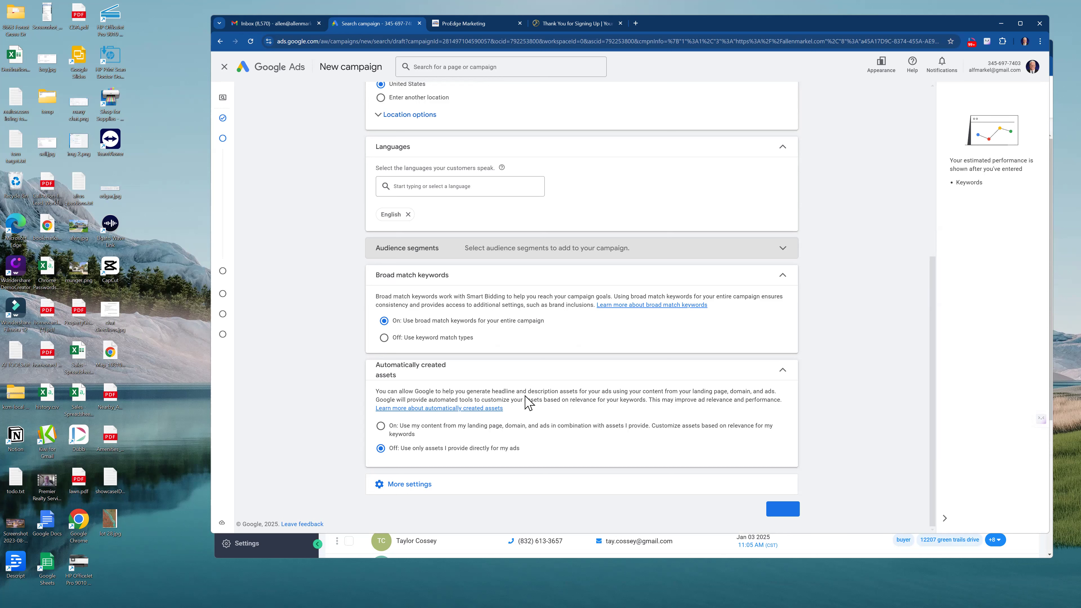
pyautogui.scroll(1, 528, 403)
pyautogui.scroll(-1, 529, 411)
pyautogui.click(473, 428)
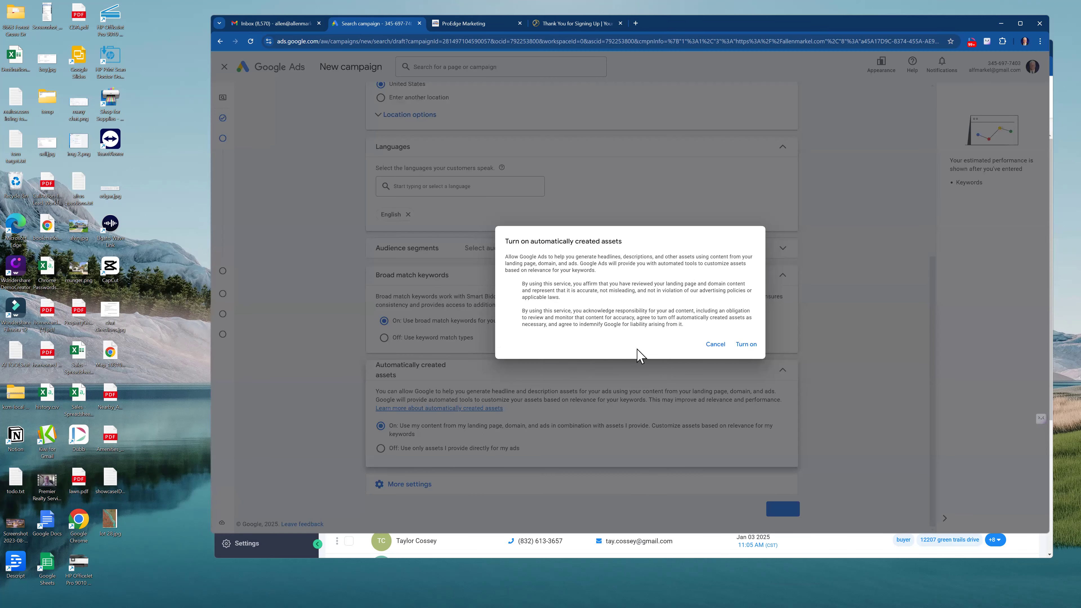
pyautogui.click(715, 344)
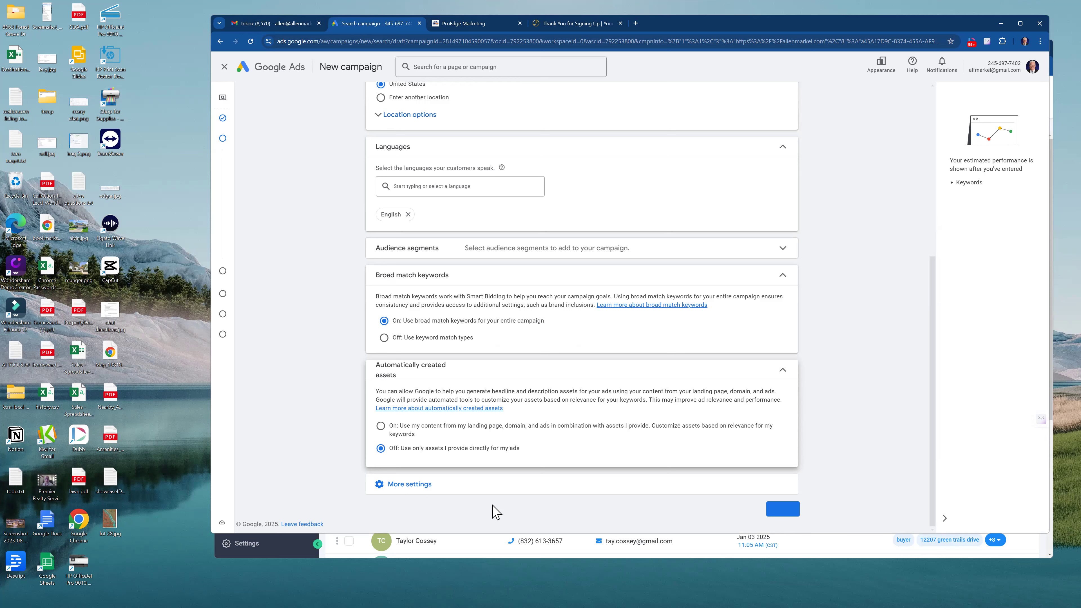
pyautogui.scroll(1, 492, 506)
pyautogui.scroll(-1, 492, 505)
pyautogui.scroll(2, 536, 514)
pyautogui.scroll(-2, 535, 514)
pyautogui.scroll(1, 596, 343)
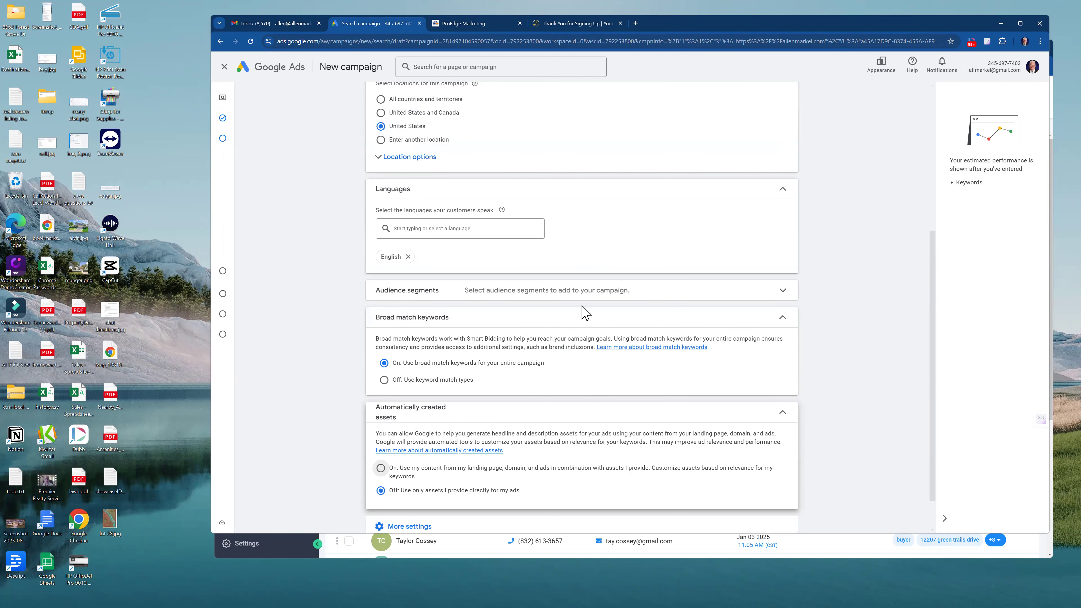
pyautogui.scroll(4, 601, 113)
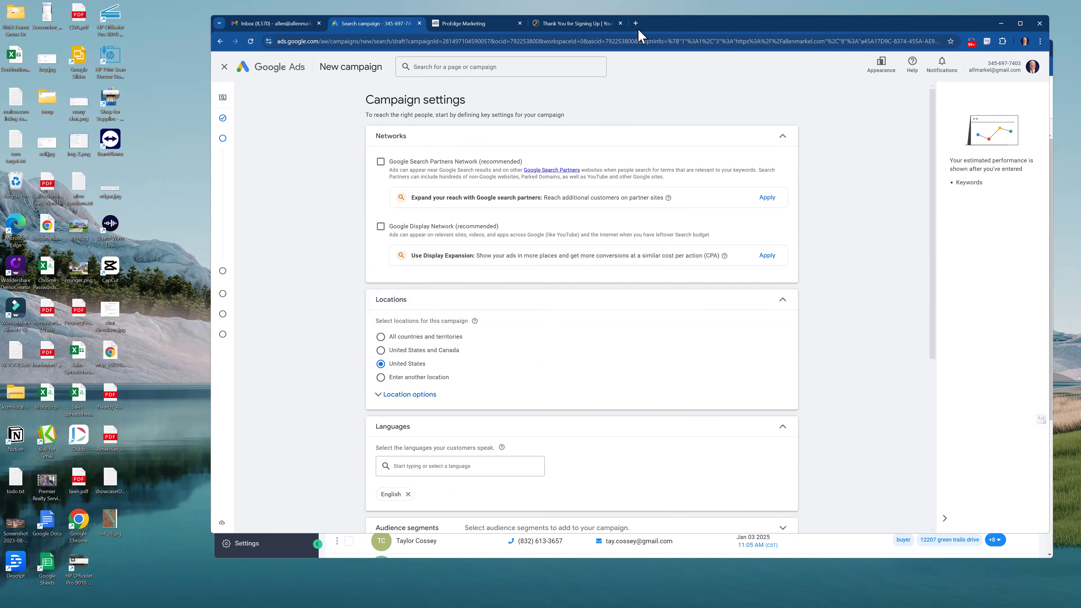
pyautogui.click(636, 23)
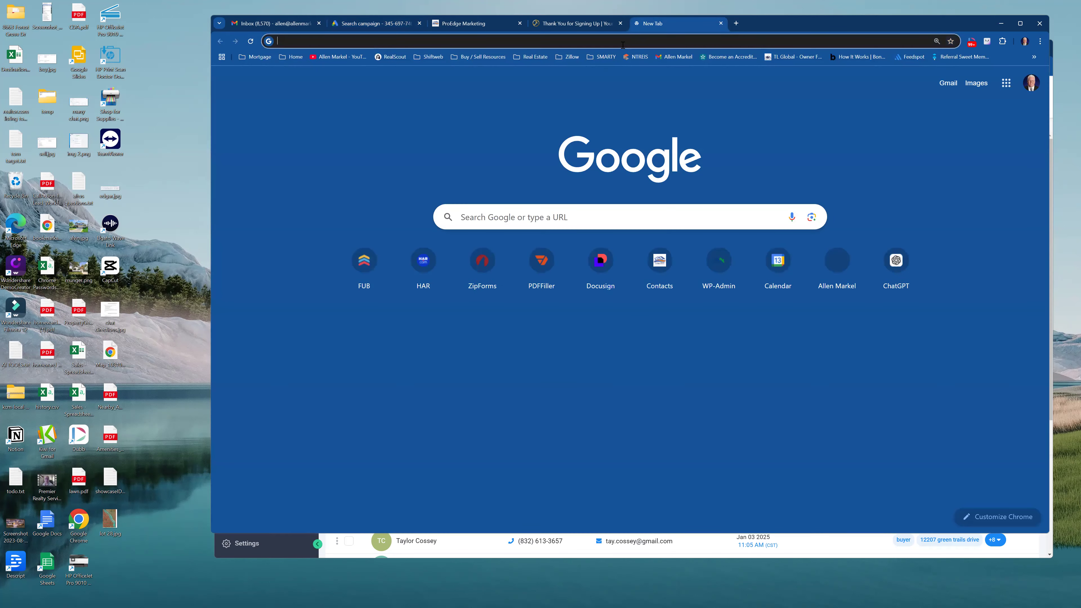
pyautogui.click(602, 57)
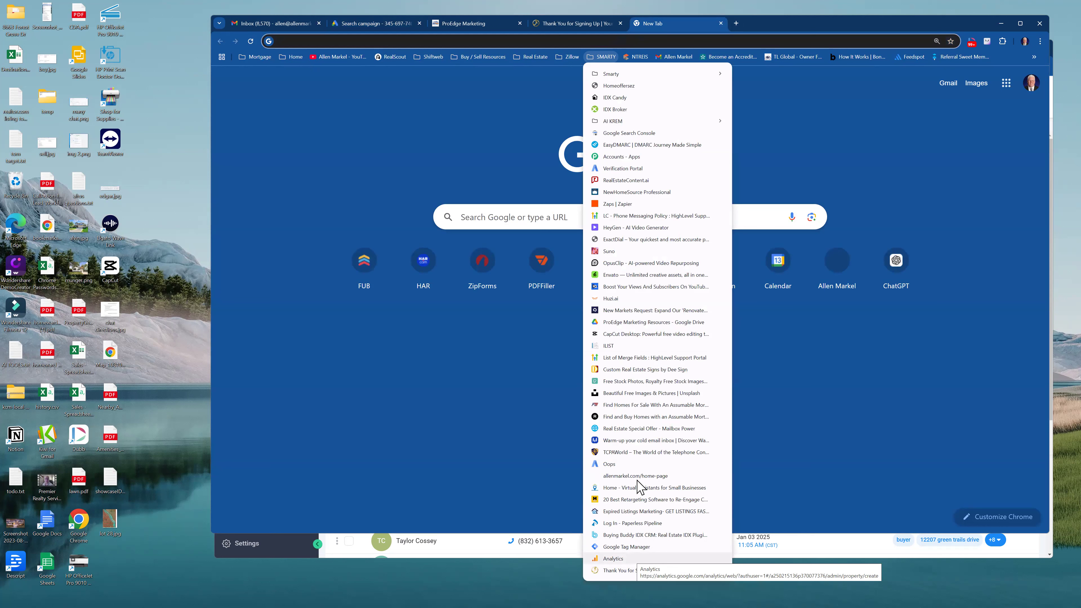
pyautogui.click(721, 23)
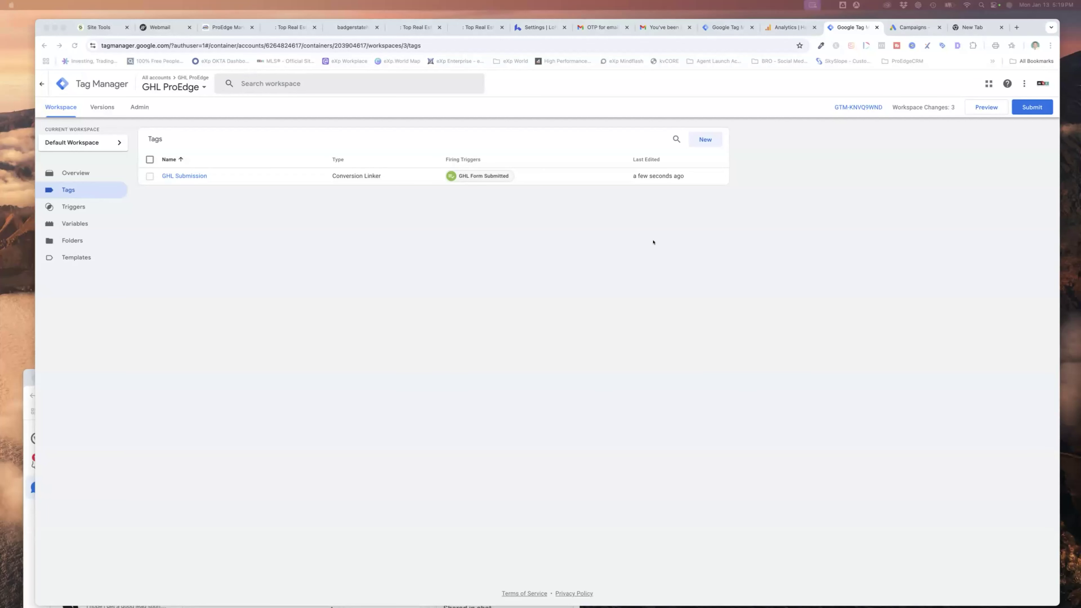
# Step: Examine the tags and triggers of the GHL ProEdge container in Google Tag Manager, including the GHL Form Submitted trigger's configuration
pyautogui.click(74, 176)
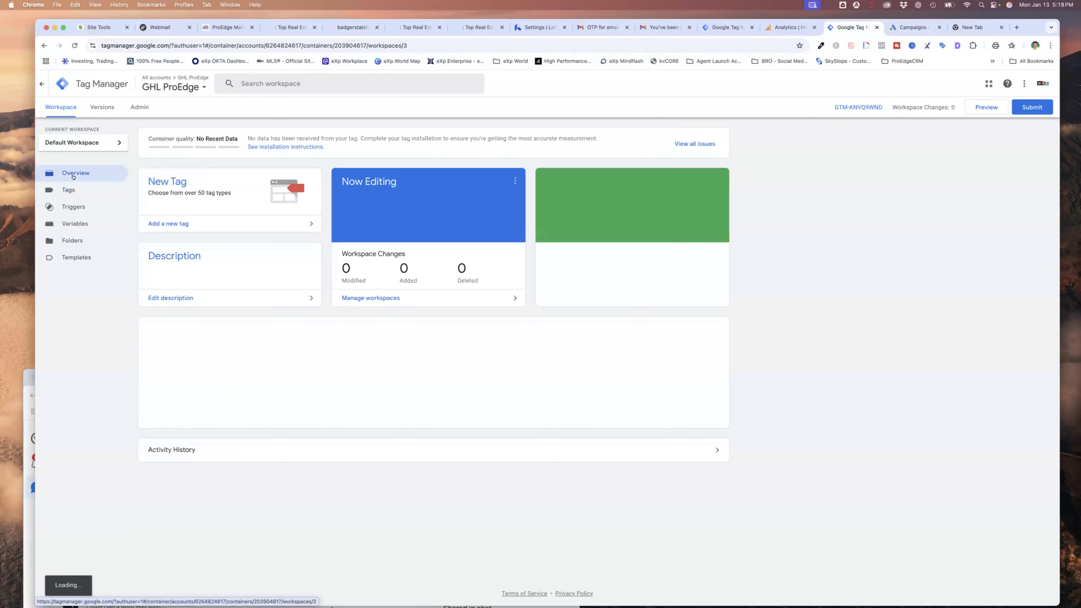
pyautogui.click(65, 190)
pyautogui.click(66, 207)
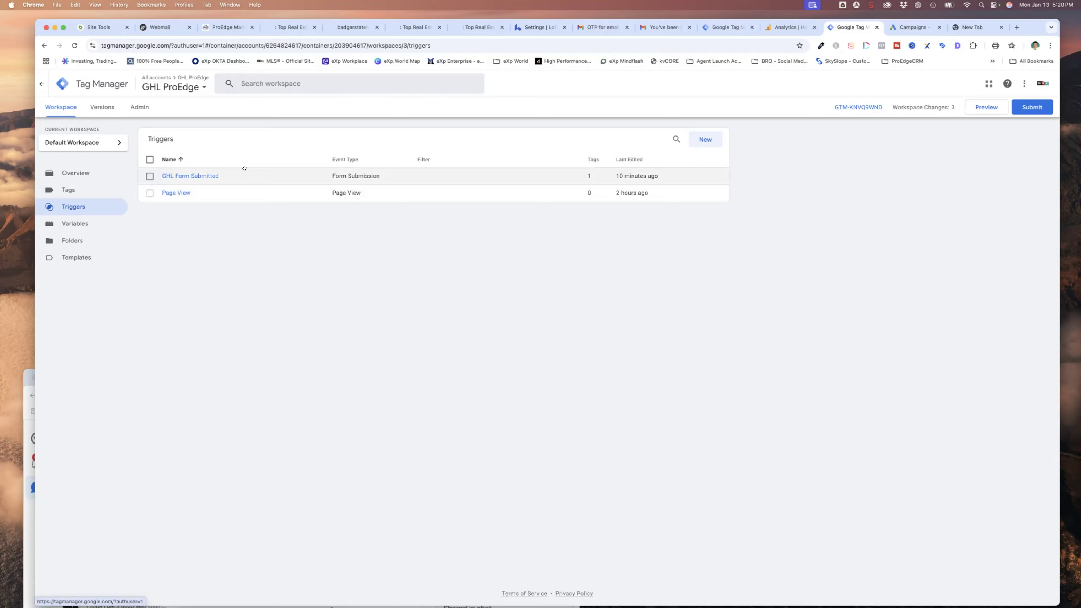
pyautogui.click(251, 173)
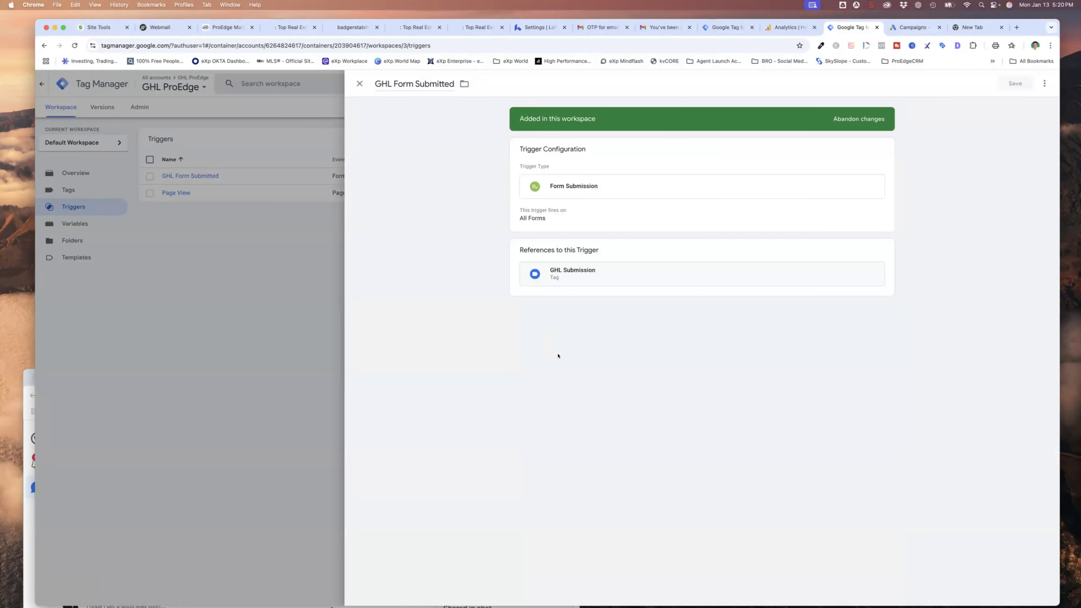
pyautogui.click(359, 83)
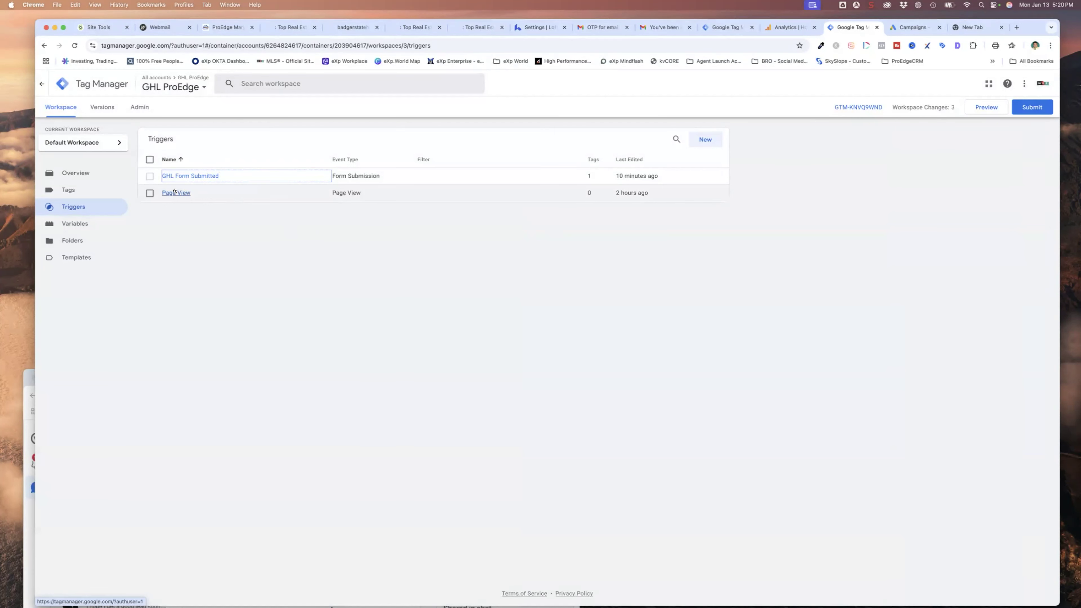
pyautogui.click(1009, 477)
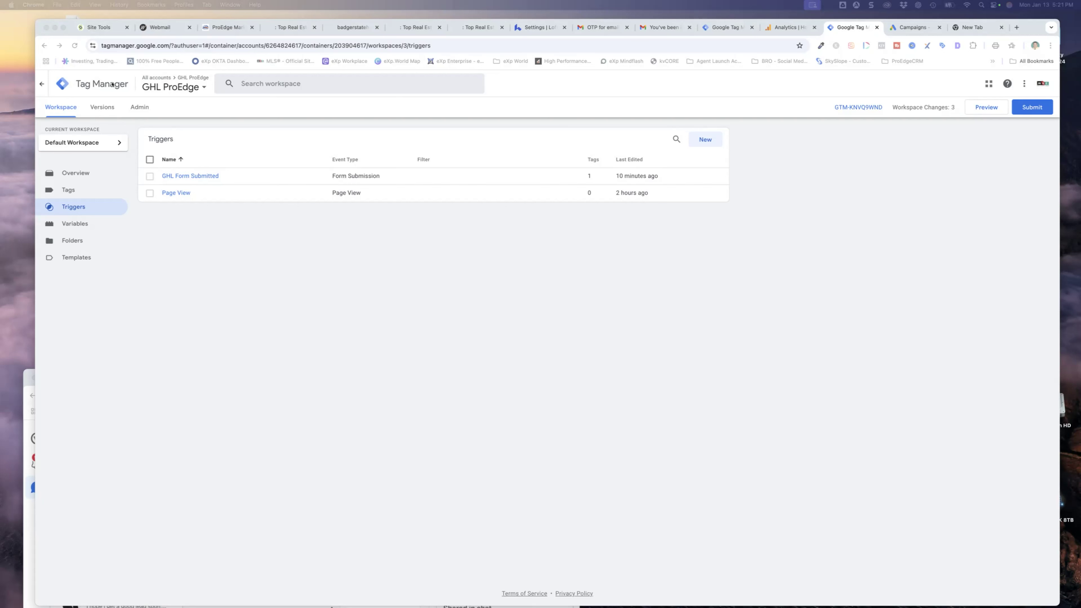
# Step: Return to the account list, reopen the GHL ProEdge container, and review its workspace overview, tags and triggers
pyautogui.click(41, 84)
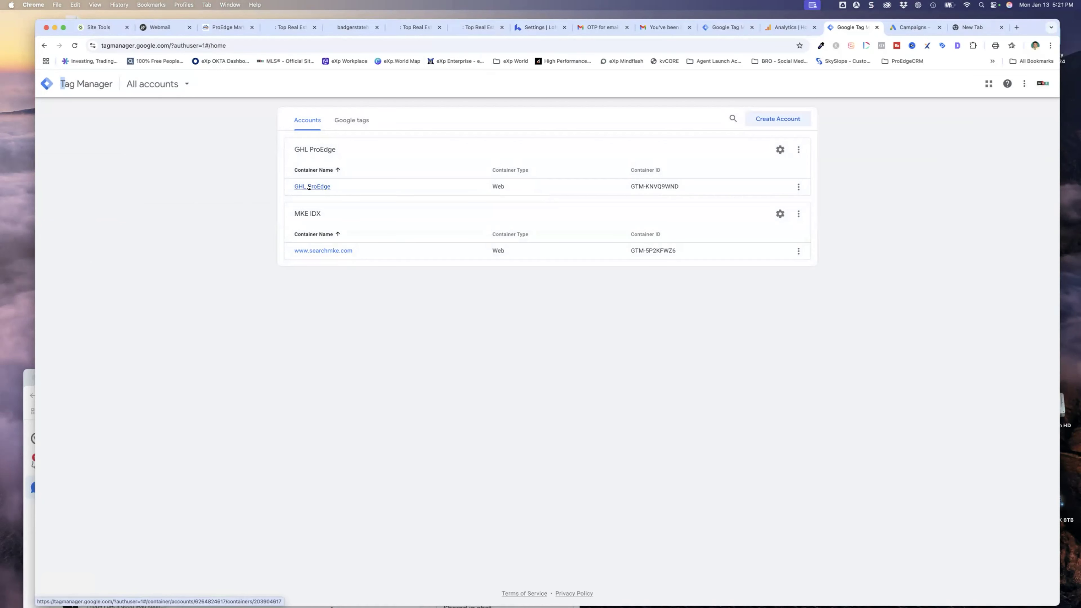
pyautogui.click(308, 187)
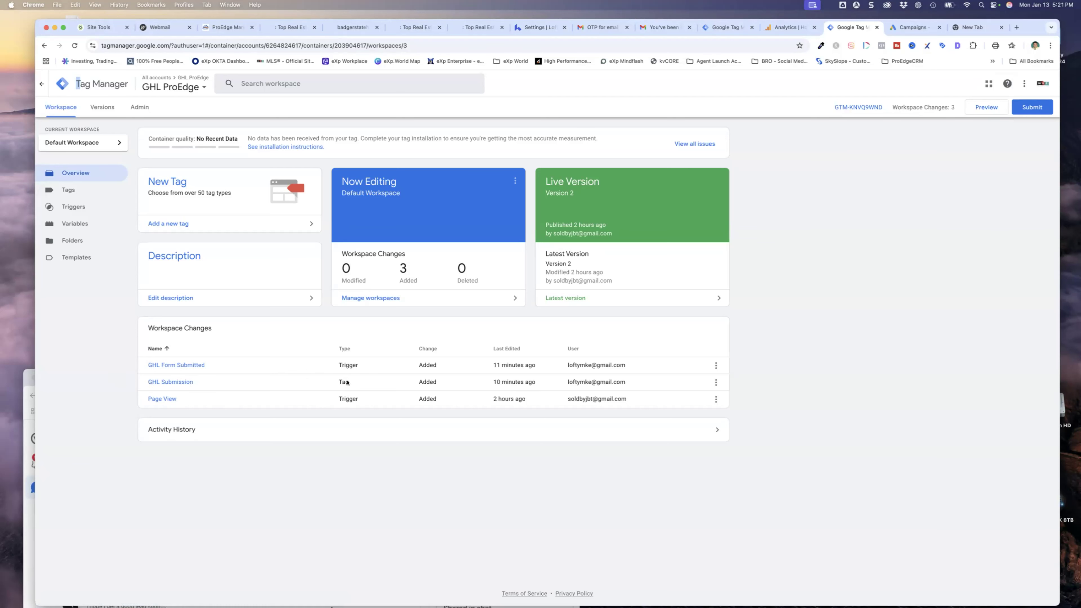
pyautogui.click(74, 188)
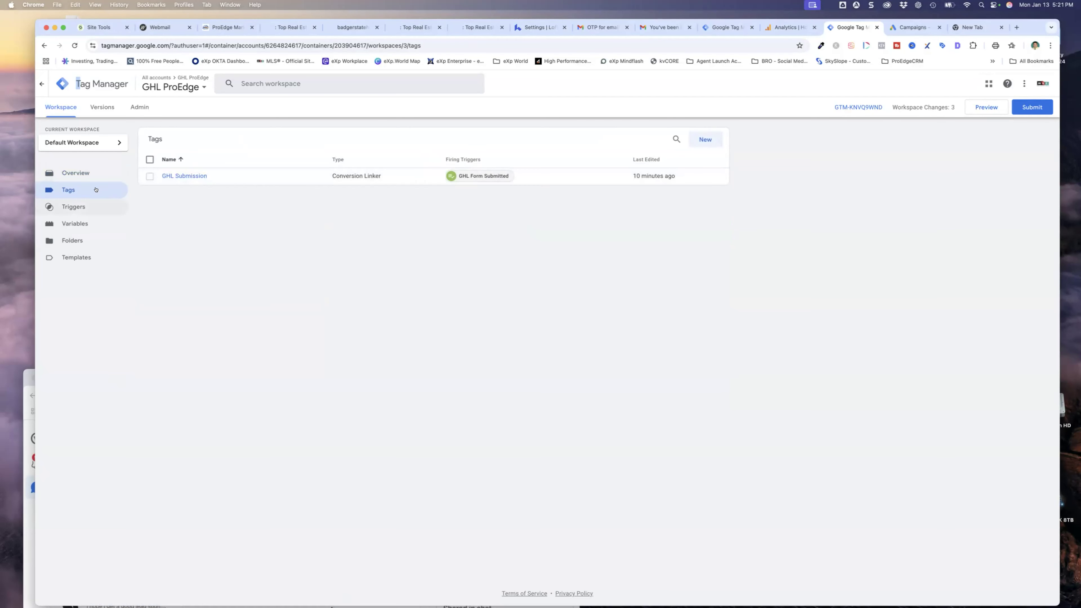
pyautogui.click(73, 206)
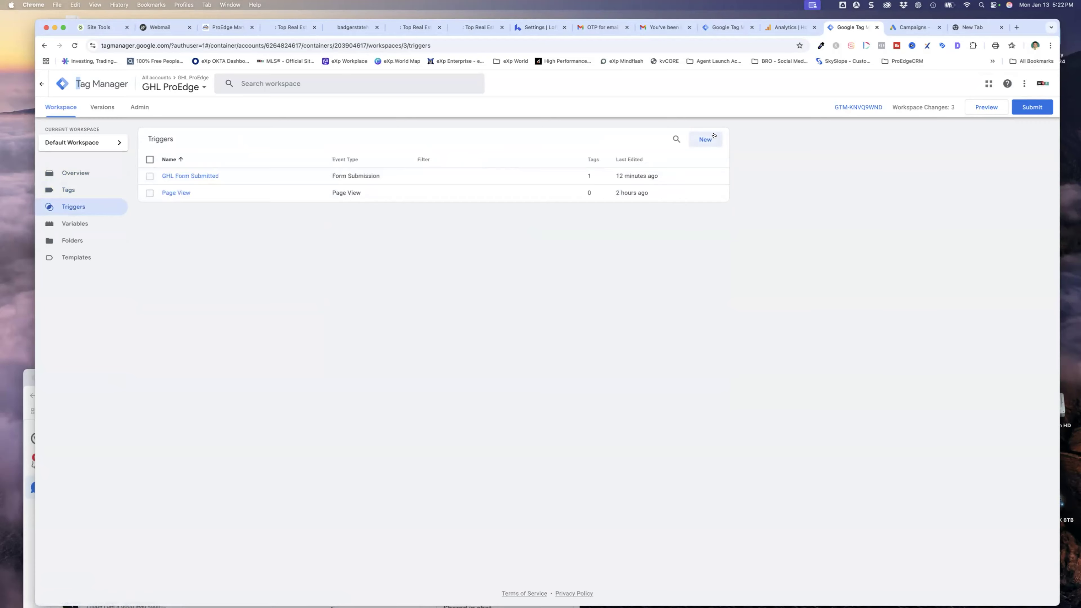
# Step: Try out a new Form Submission trigger named "Any Form" that fires on all forms, and discard it without saving
pyautogui.click(702, 137)
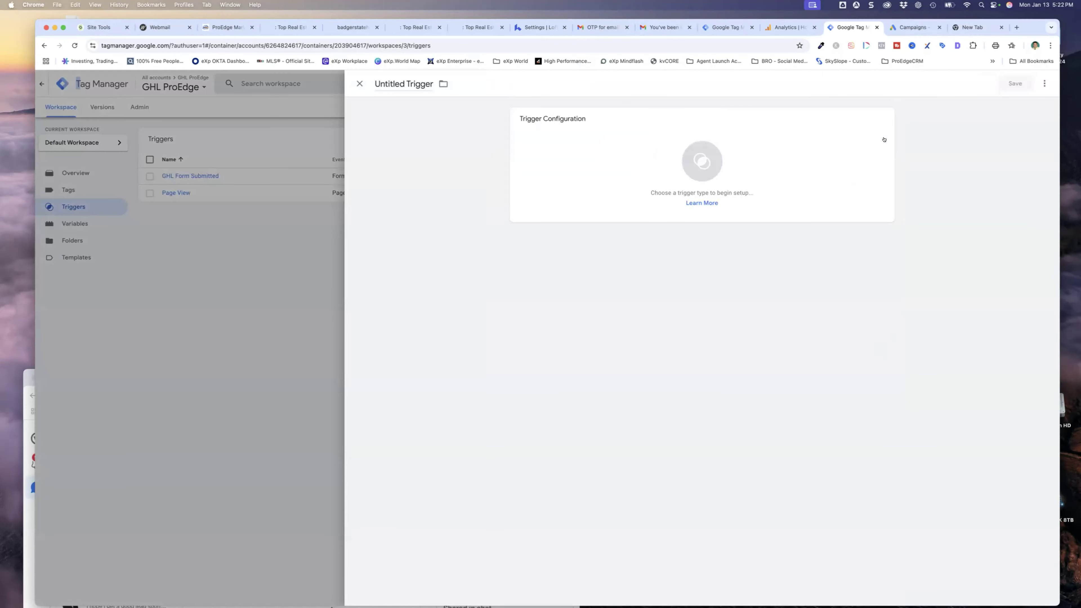
pyautogui.click(884, 116)
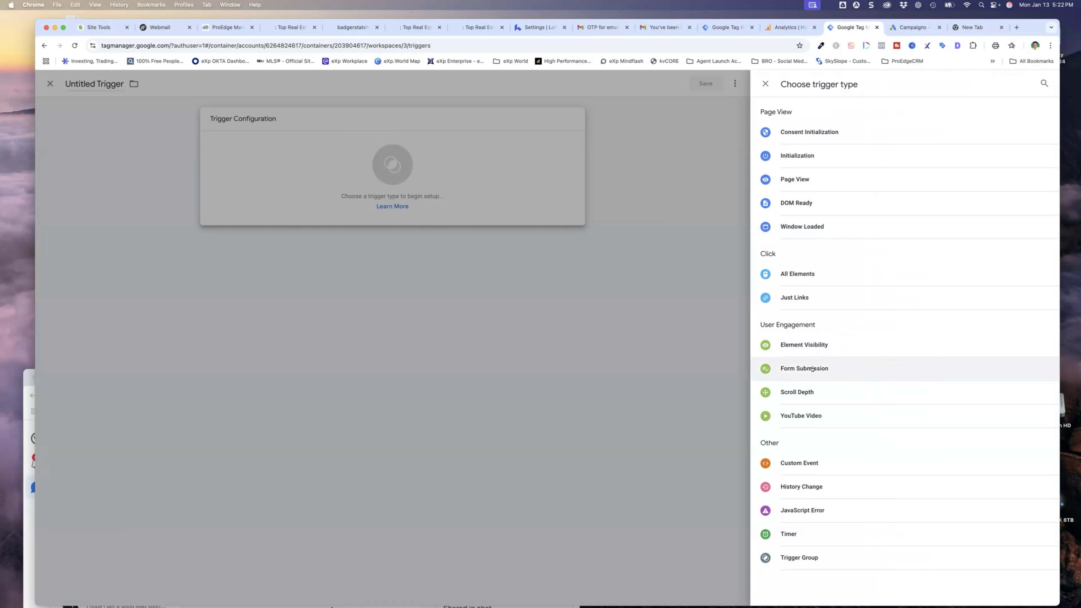
pyautogui.click(800, 368)
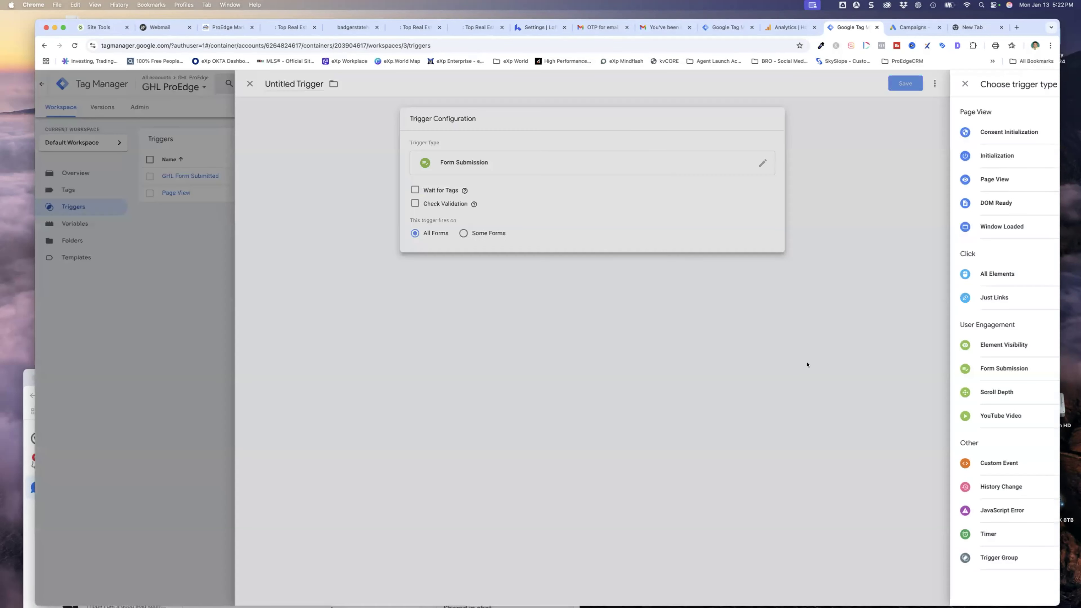
pyautogui.click(386, 83)
pyautogui.moveTo(375, 84); pyautogui.dragTo(442, 84)
pyautogui.write('Ant')
pyautogui.press('BackSpace')
pyautogui.press('BackSpace')
pyautogui.write('nty')
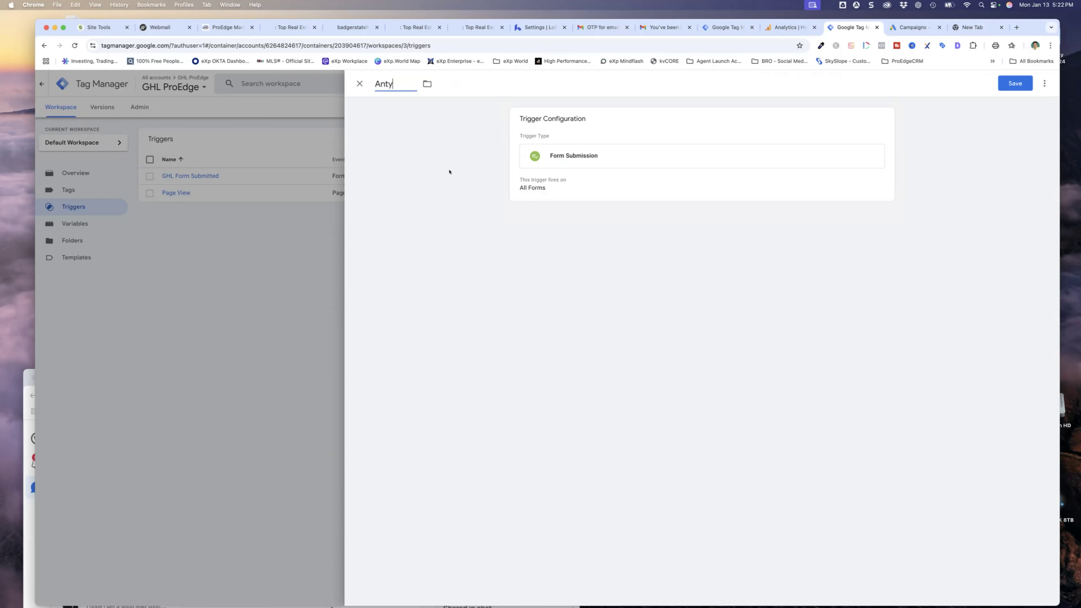
pyautogui.press('BackSpace')
pyautogui.write('y Form')
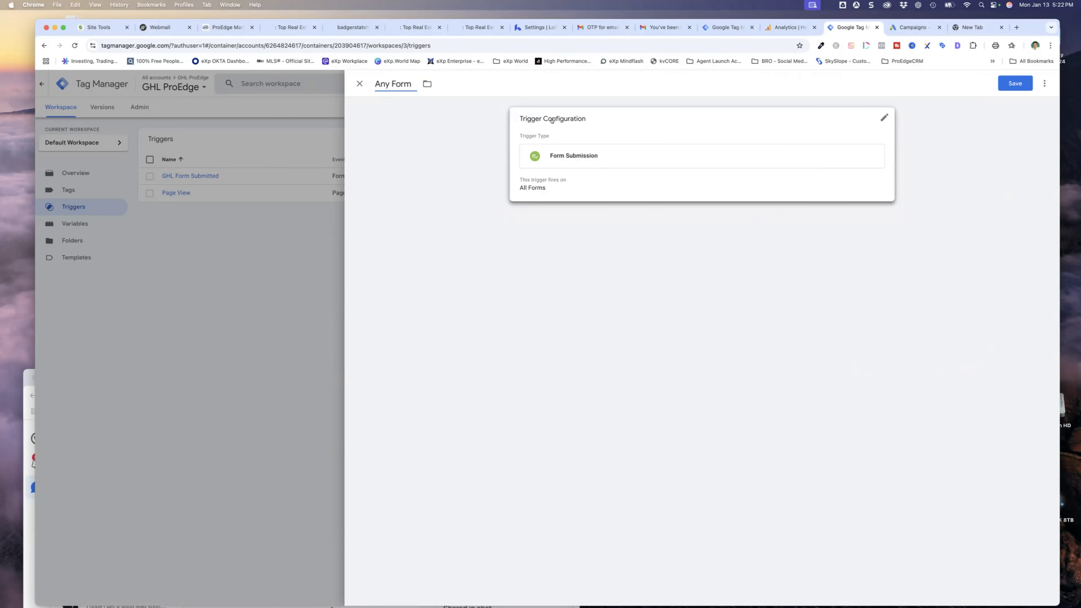
pyautogui.click(358, 83)
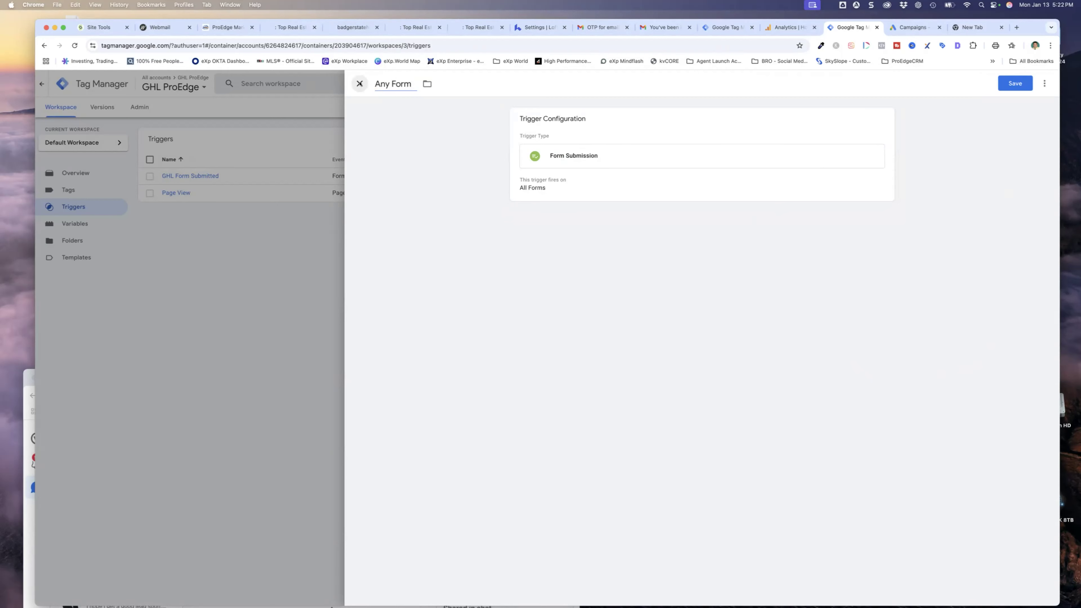
pyautogui.click(585, 187)
# Step: Look at the configuration and triggering sections of a blank new tag, close it, and review the container's triggers
pyautogui.click(65, 190)
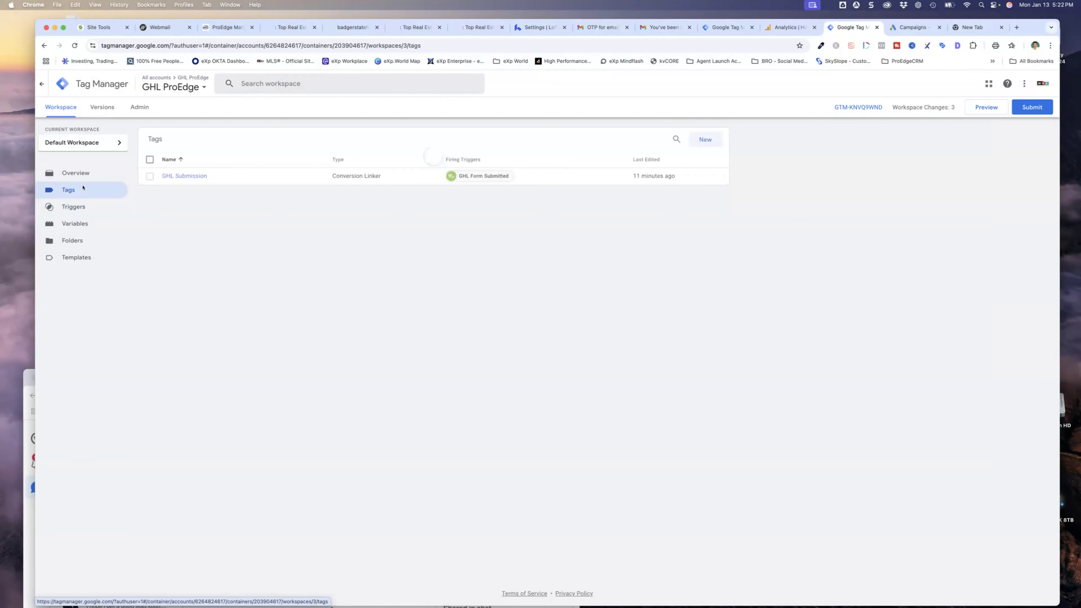
pyautogui.click(705, 140)
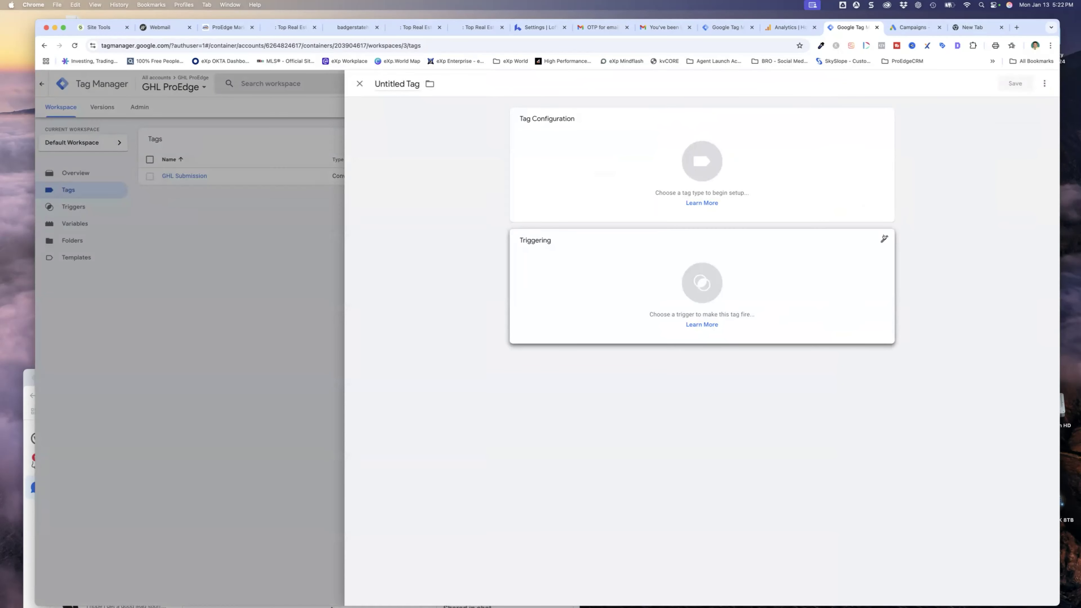
pyautogui.click(360, 84)
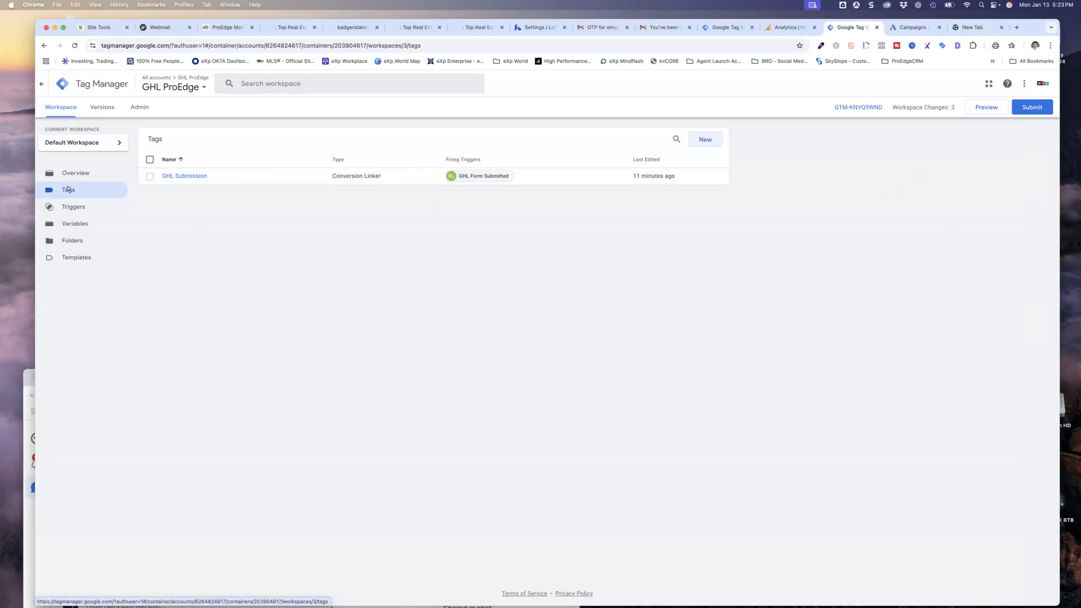
pyautogui.click(67, 208)
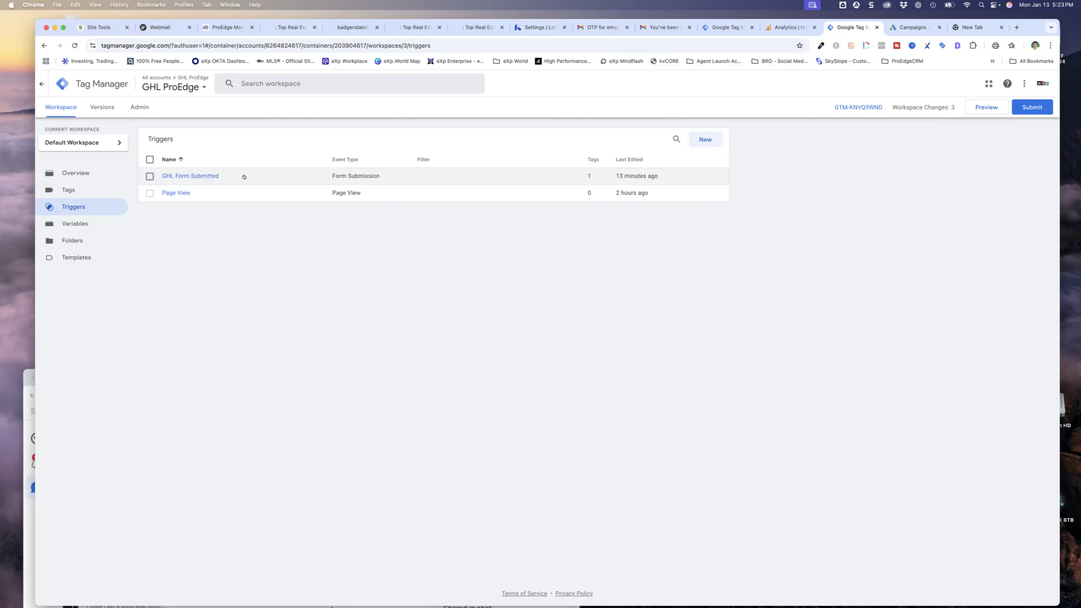
# Step: Start a new tag with GHL Form Submitted as its firing trigger and Google Ads Conversion Tracking as its tag type
pyautogui.click(65, 190)
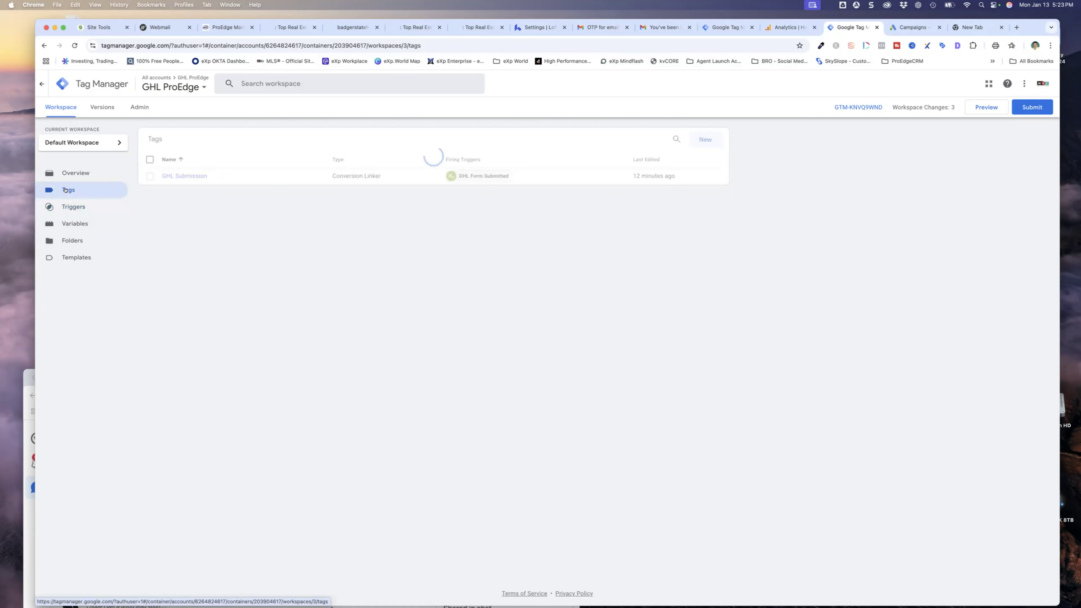
pyautogui.click(703, 141)
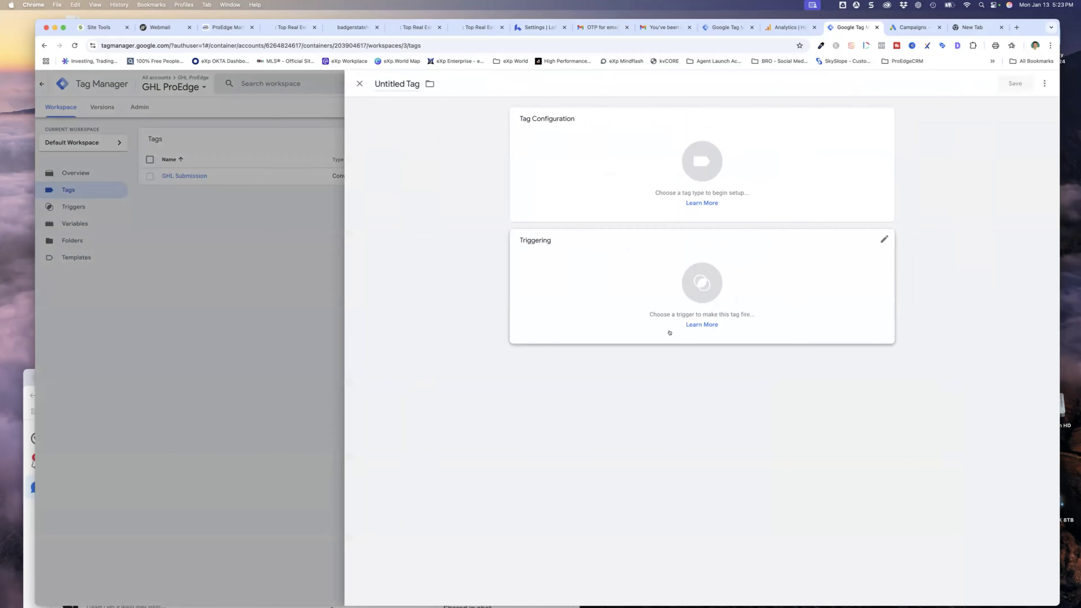
pyautogui.click(879, 238)
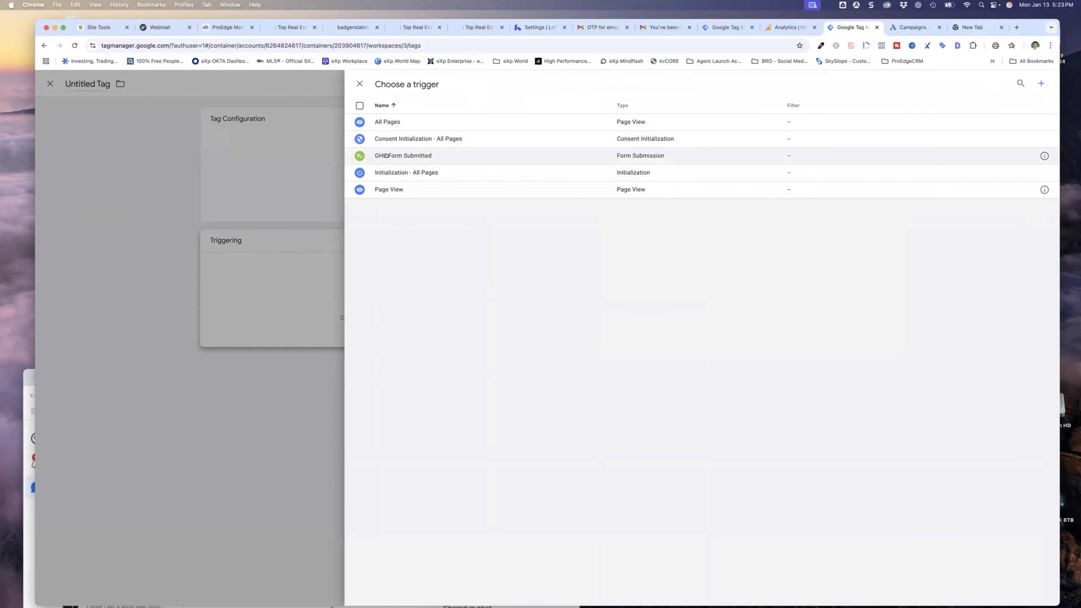
pyautogui.click(397, 155)
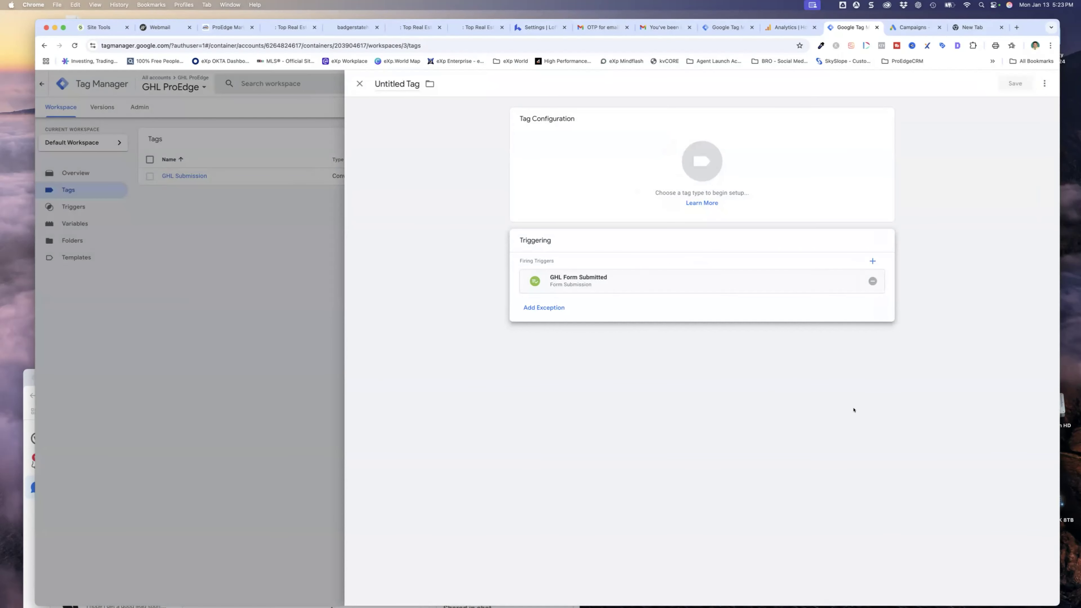
pyautogui.click(880, 118)
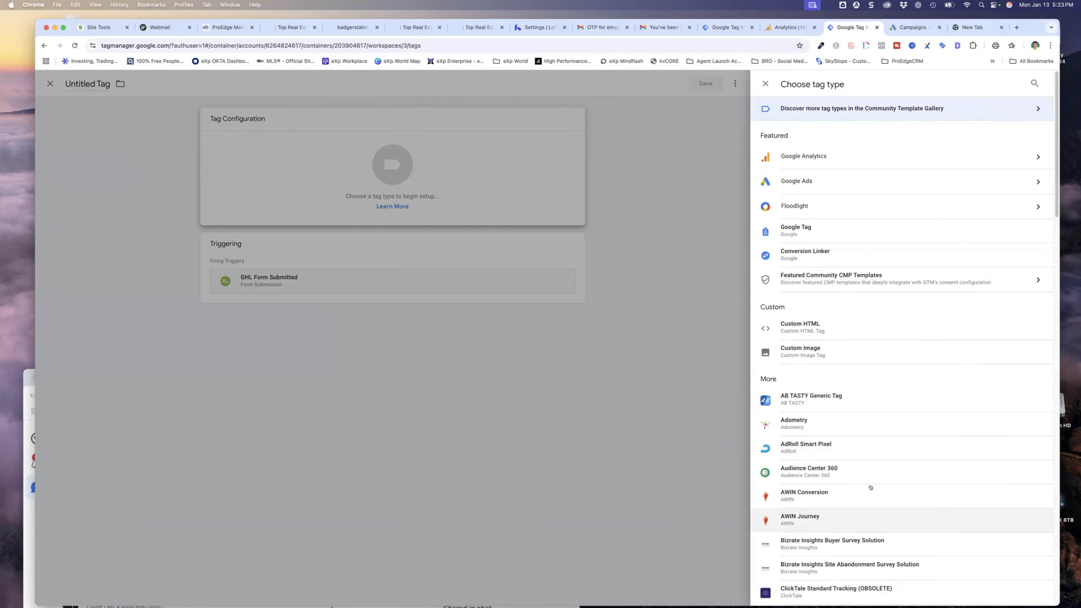
pyautogui.click(879, 176)
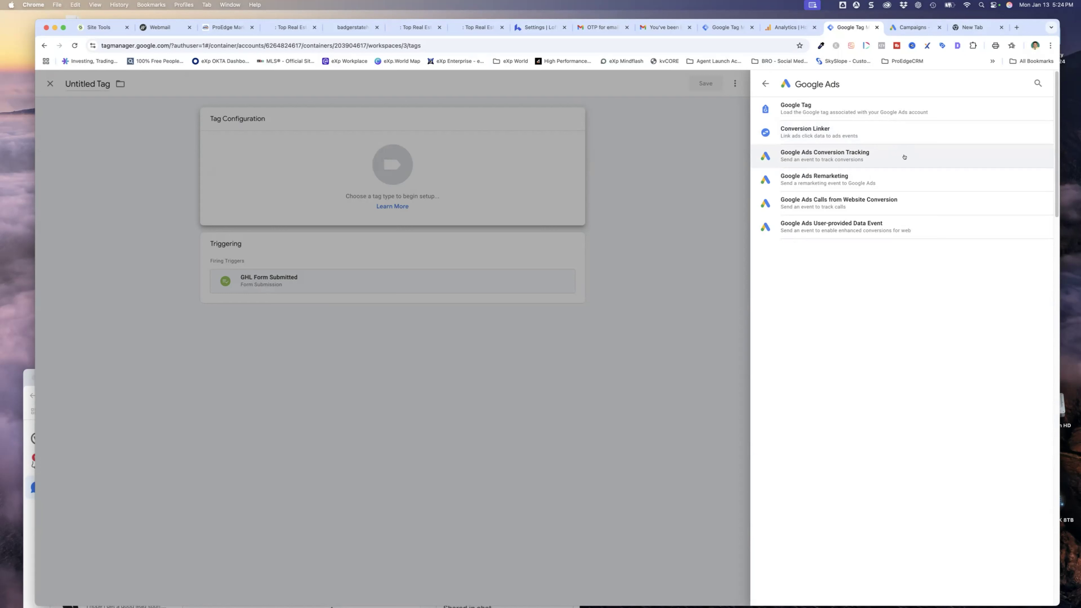
pyautogui.click(797, 152)
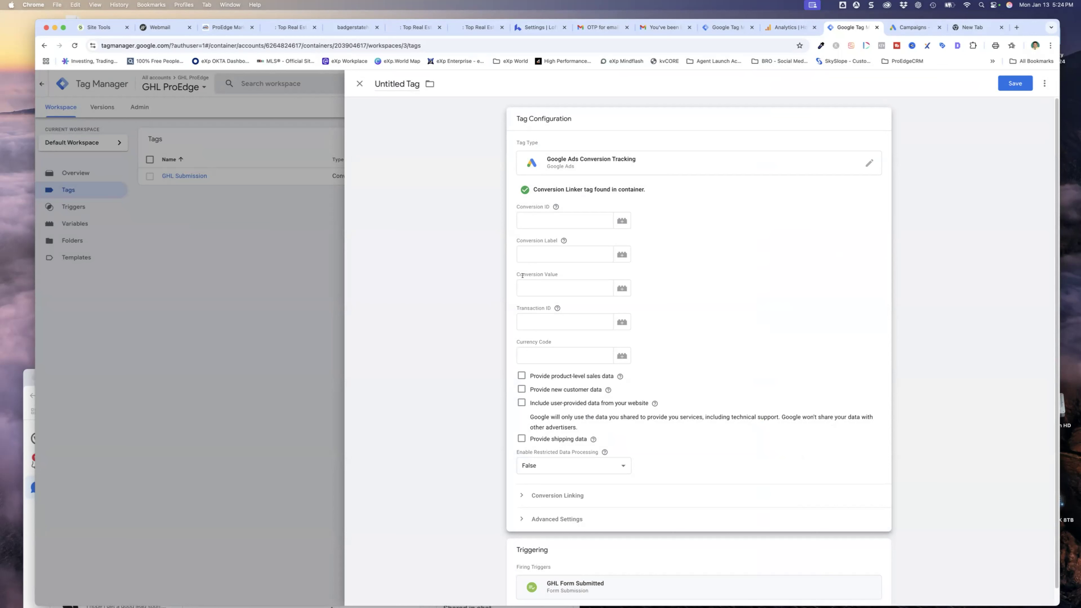
# Step: Discard the unsaved tag of type Google Ads Conversion Tracking and return to the container's tag list
pyautogui.click(360, 83)
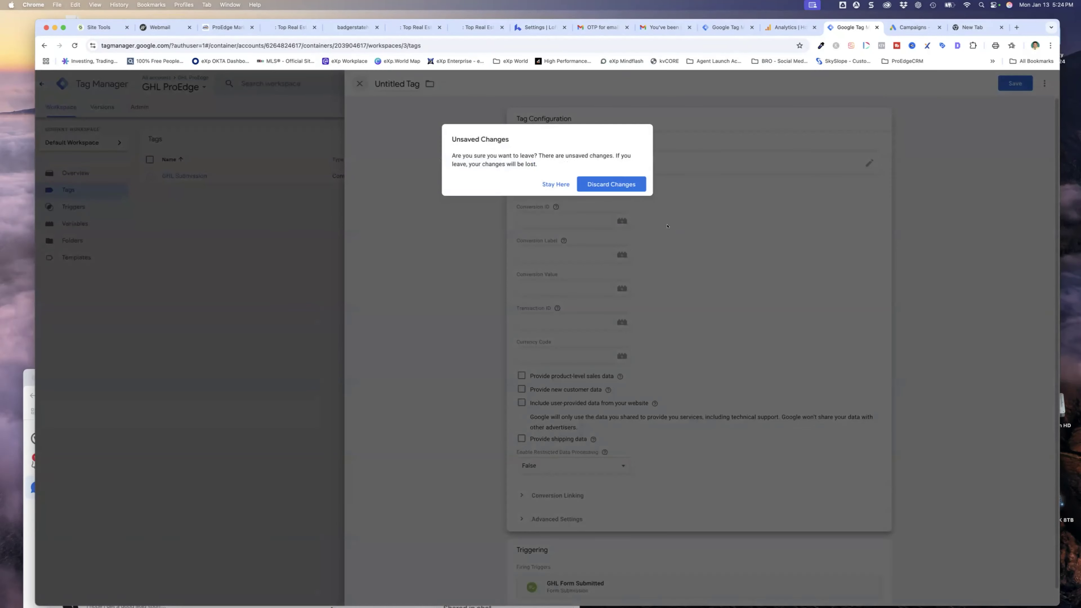
pyautogui.click(553, 184)
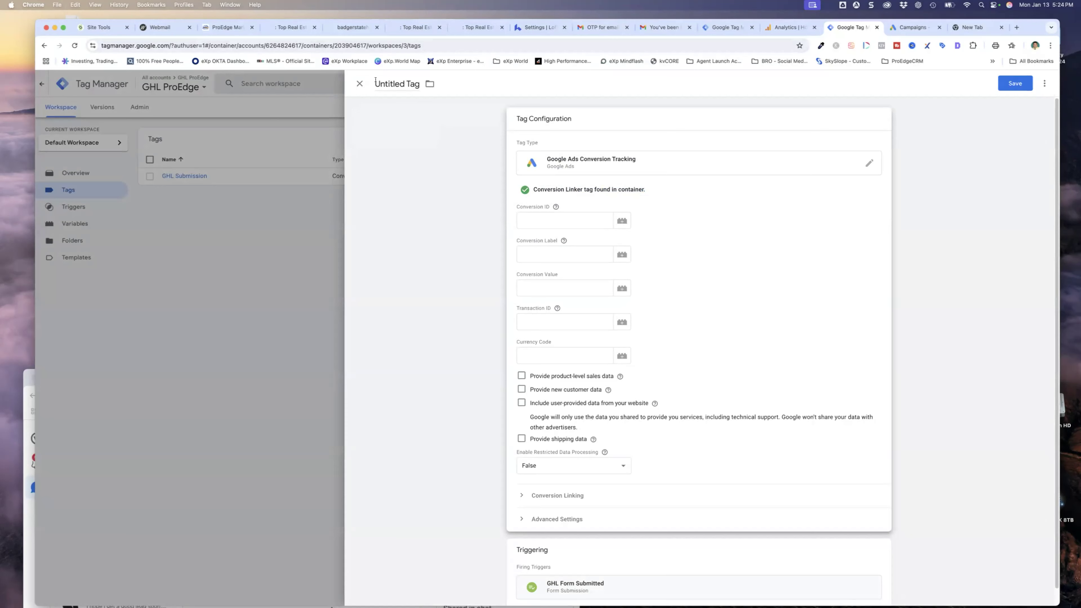
pyautogui.click(360, 84)
pyautogui.click(594, 184)
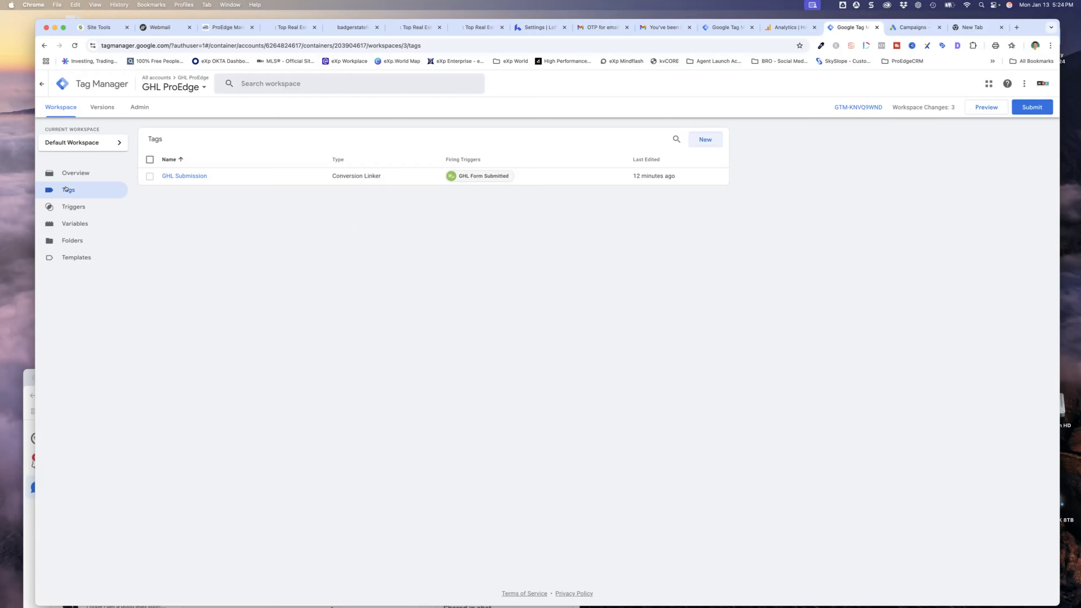
# Step: Try out a new Conversion Linker tag fired by GHL Form Submitted with linking on all page URLs enabled, and discard it without saving
pyautogui.click(707, 139)
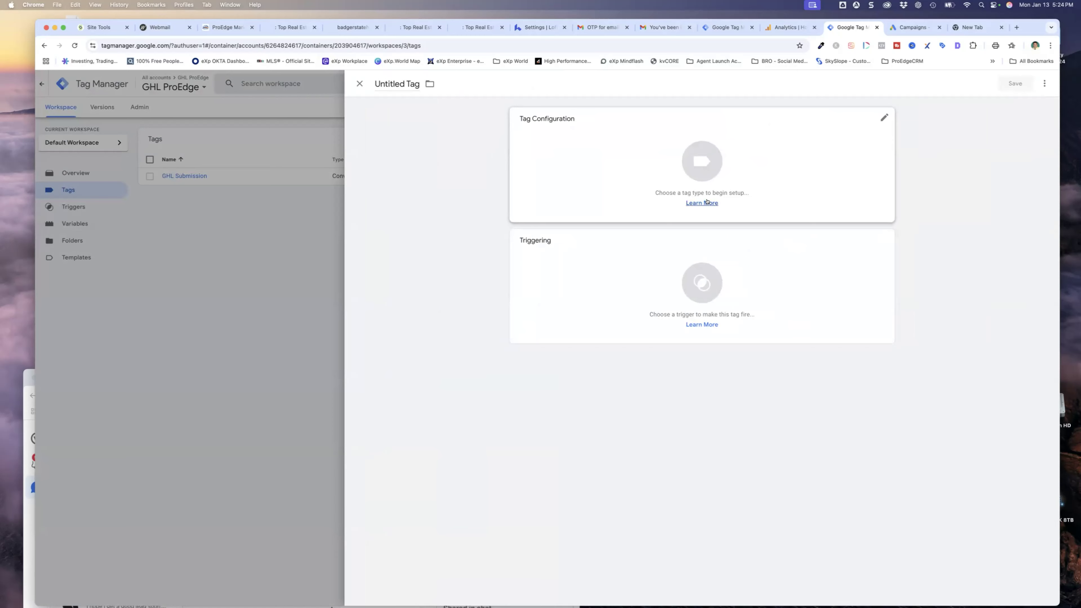
pyautogui.click(884, 239)
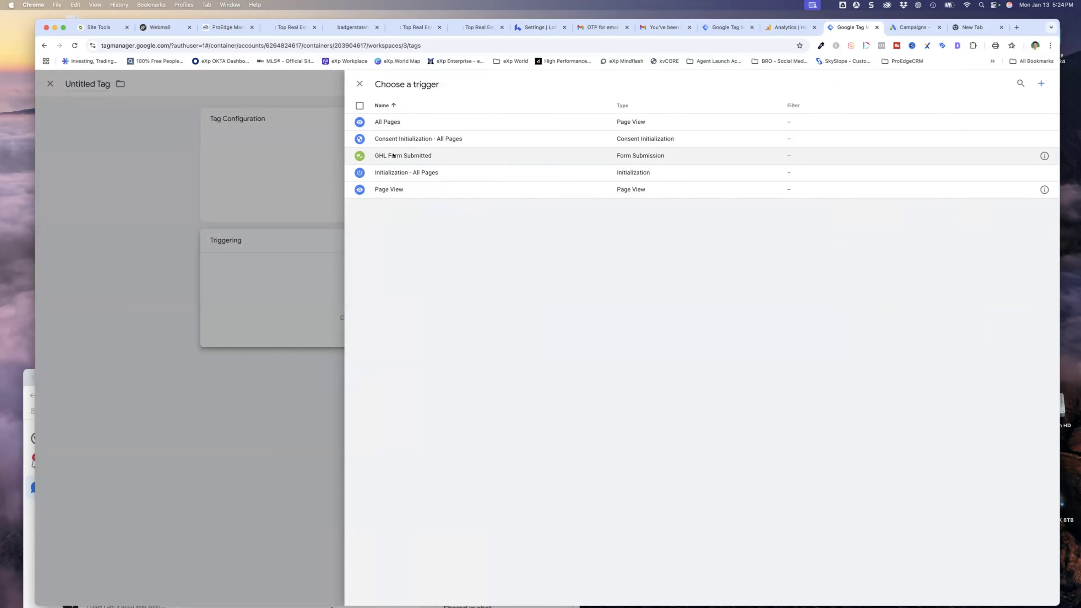
pyautogui.click(1043, 155)
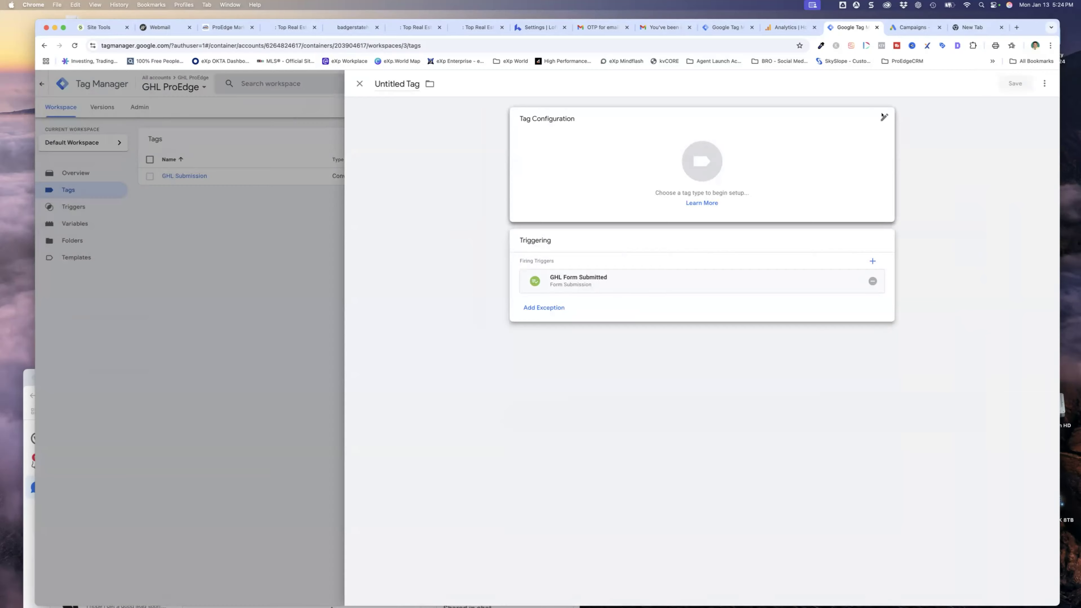
pyautogui.click(884, 115)
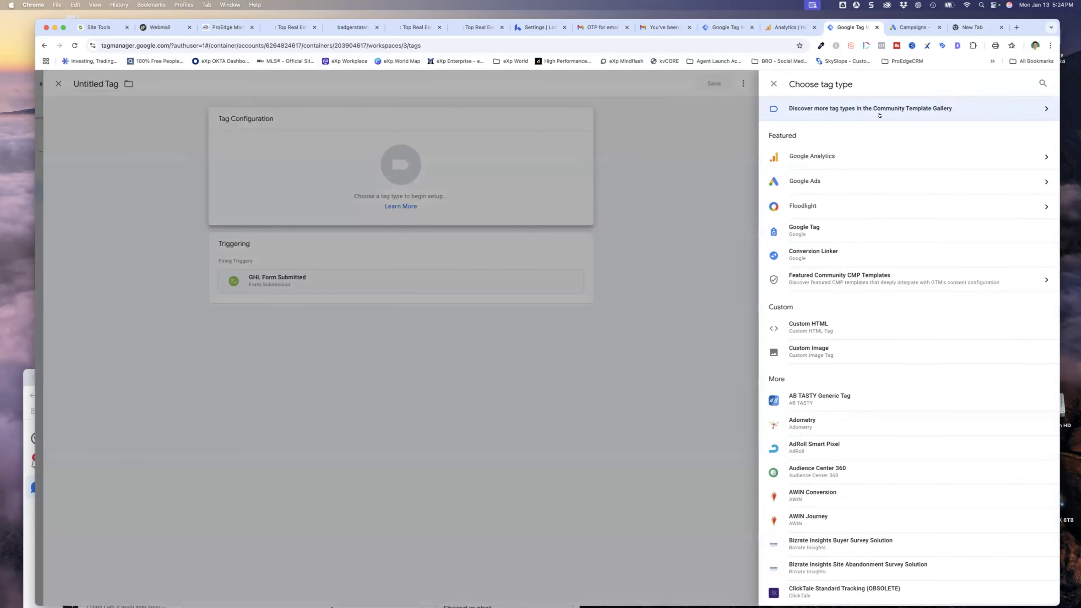
pyautogui.click(829, 176)
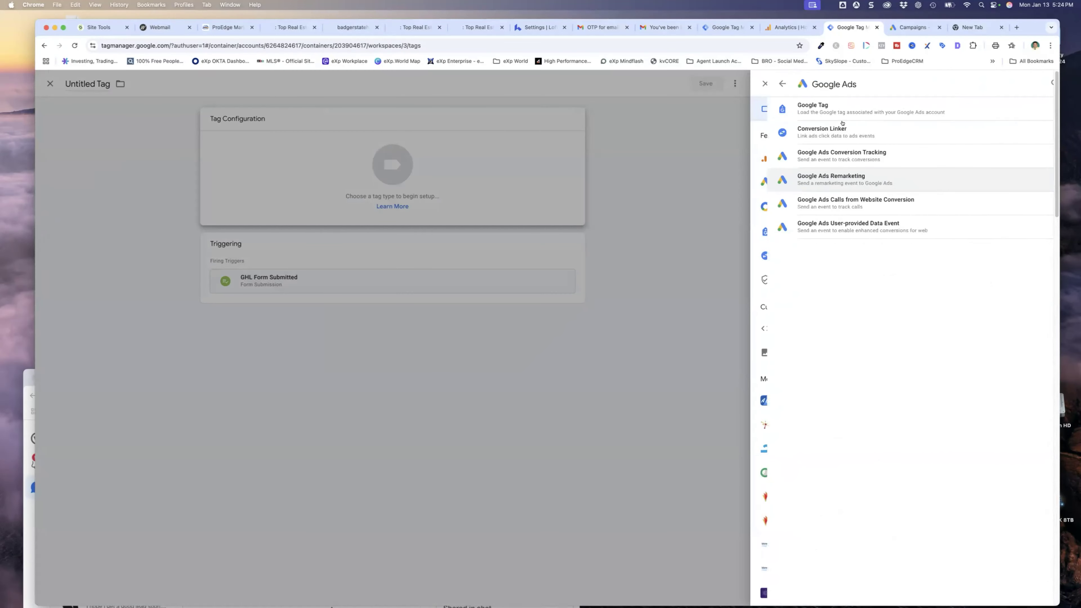
pyautogui.click(802, 129)
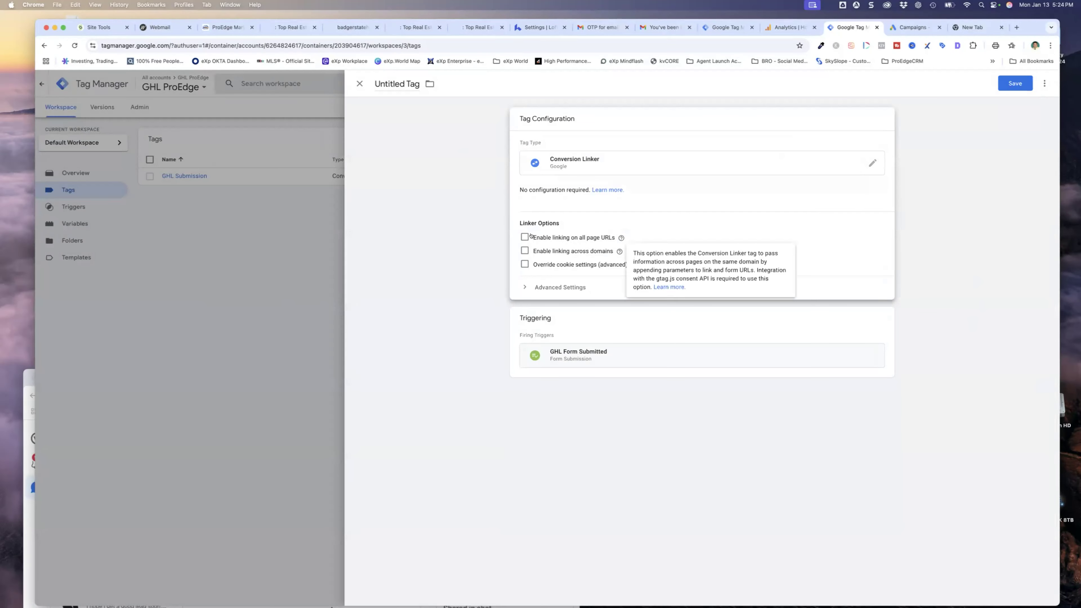
pyautogui.click(525, 237)
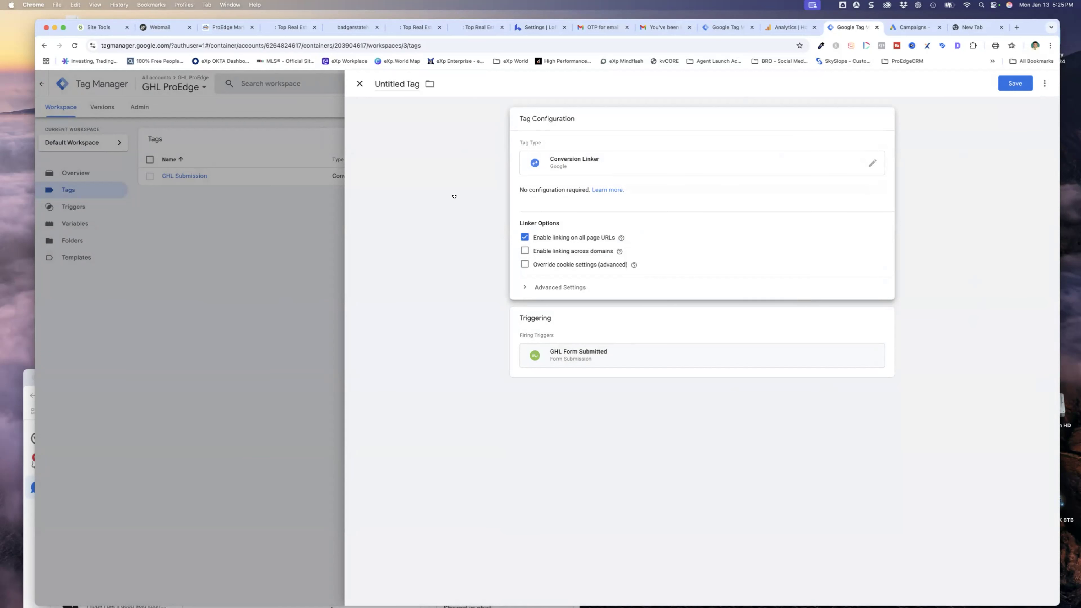
pyautogui.click(523, 287)
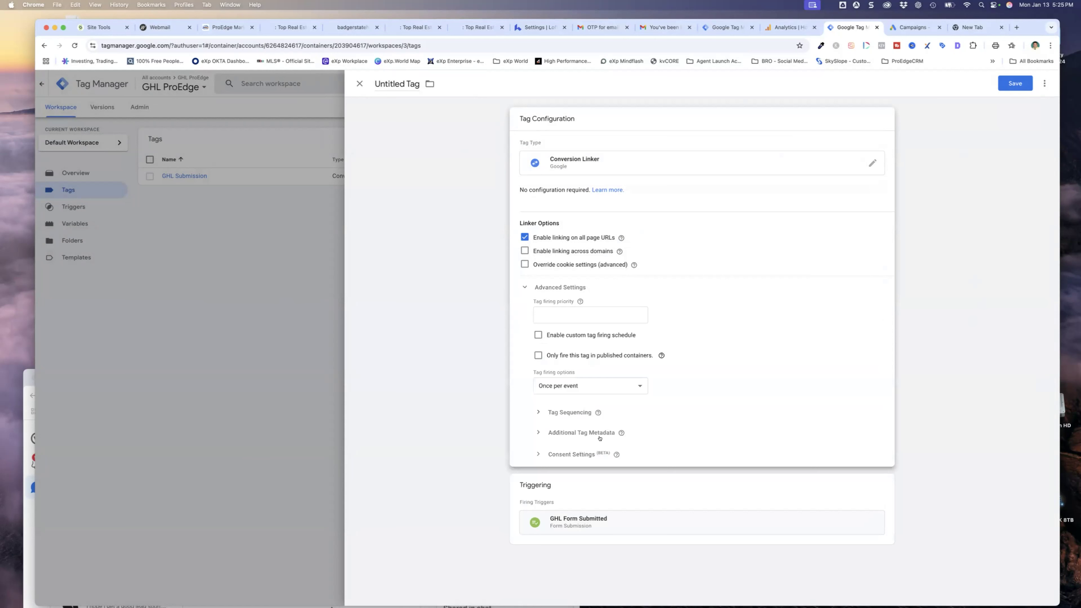
pyautogui.click(358, 83)
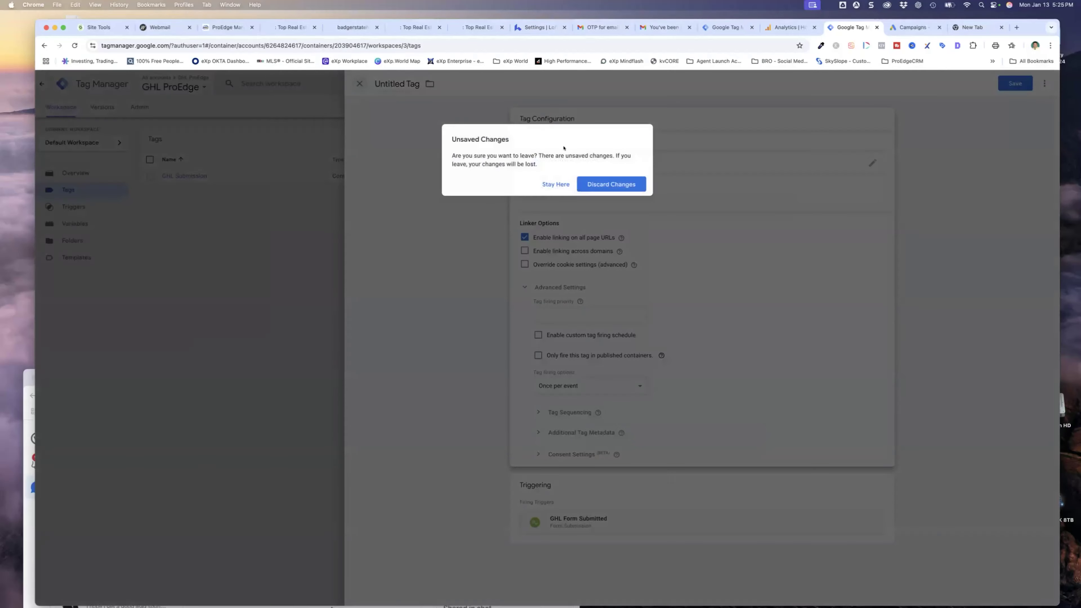
pyautogui.click(595, 183)
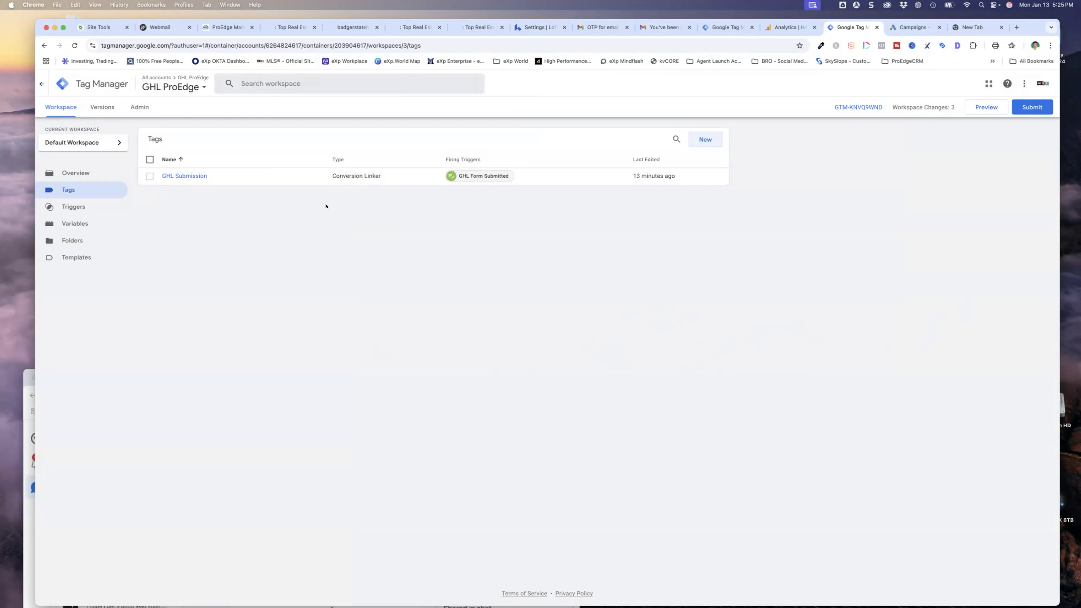
# Step: Review the GHL Submission tag, the workspace overview and the Page View trigger in the GHL ProEdge container
pyautogui.click(181, 176)
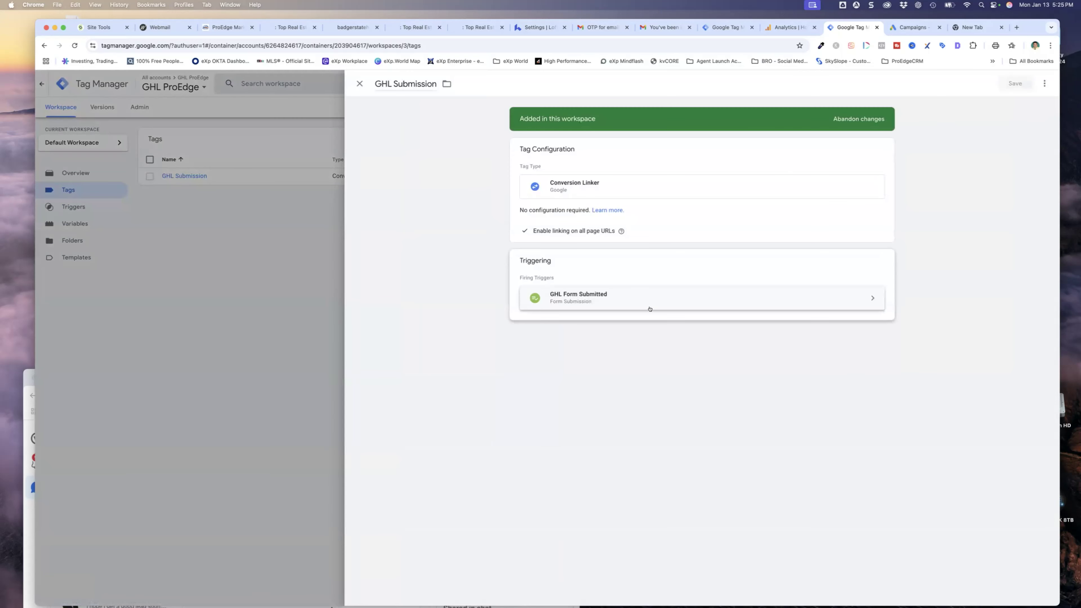
pyautogui.click(360, 84)
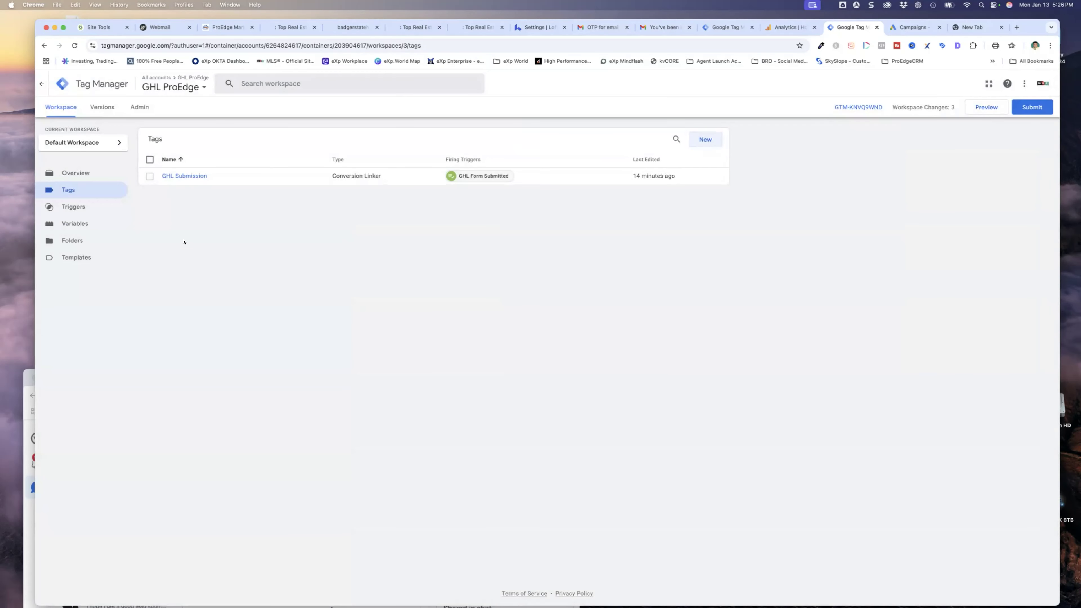
pyautogui.click(73, 171)
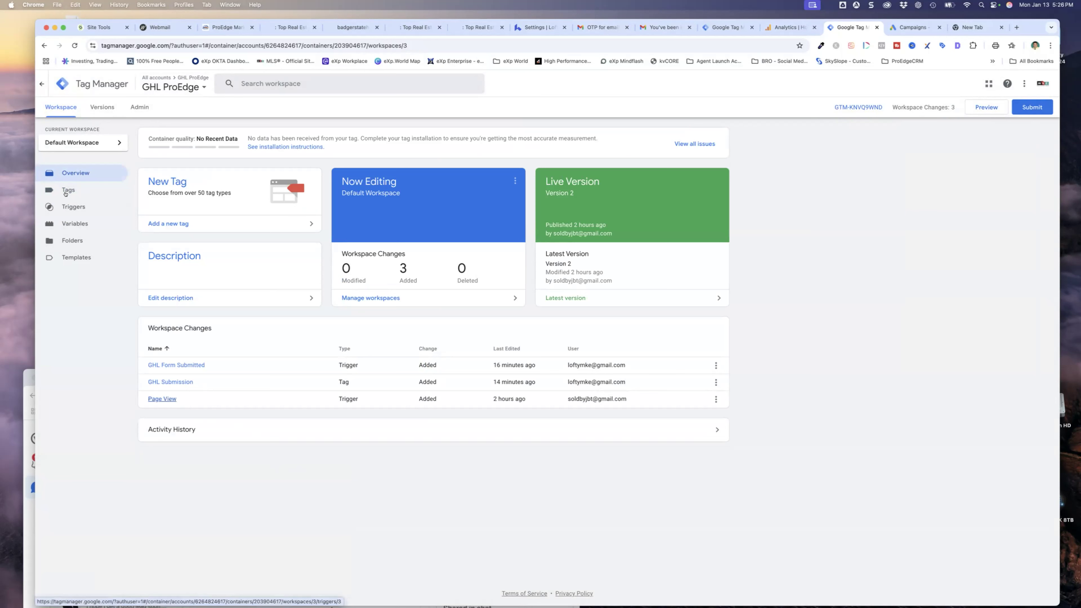
pyautogui.click(65, 206)
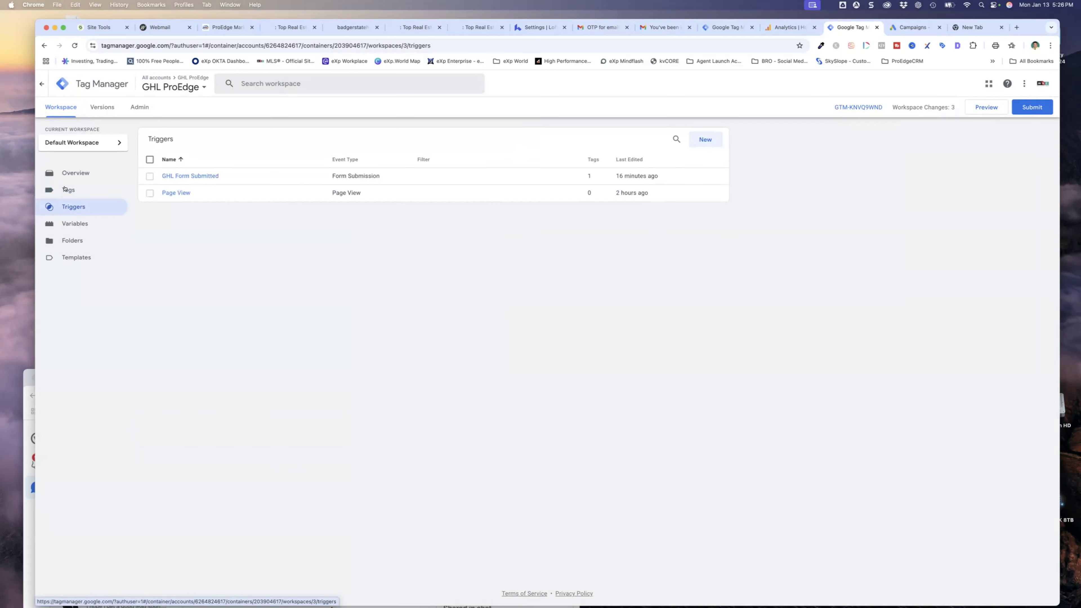
pyautogui.click(224, 190)
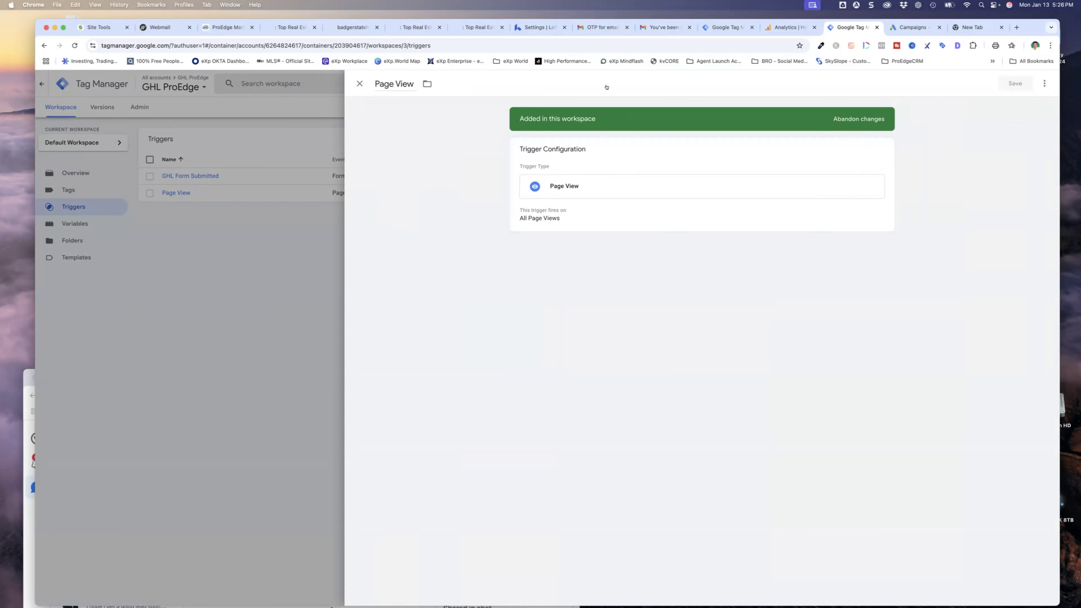
pyautogui.click(360, 83)
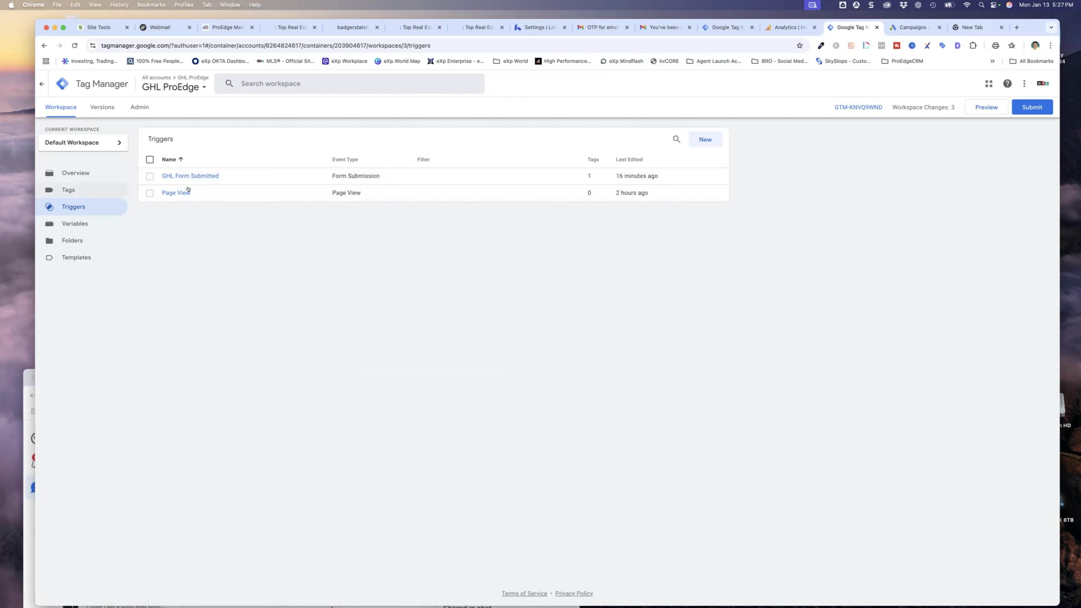
pyautogui.click(176, 192)
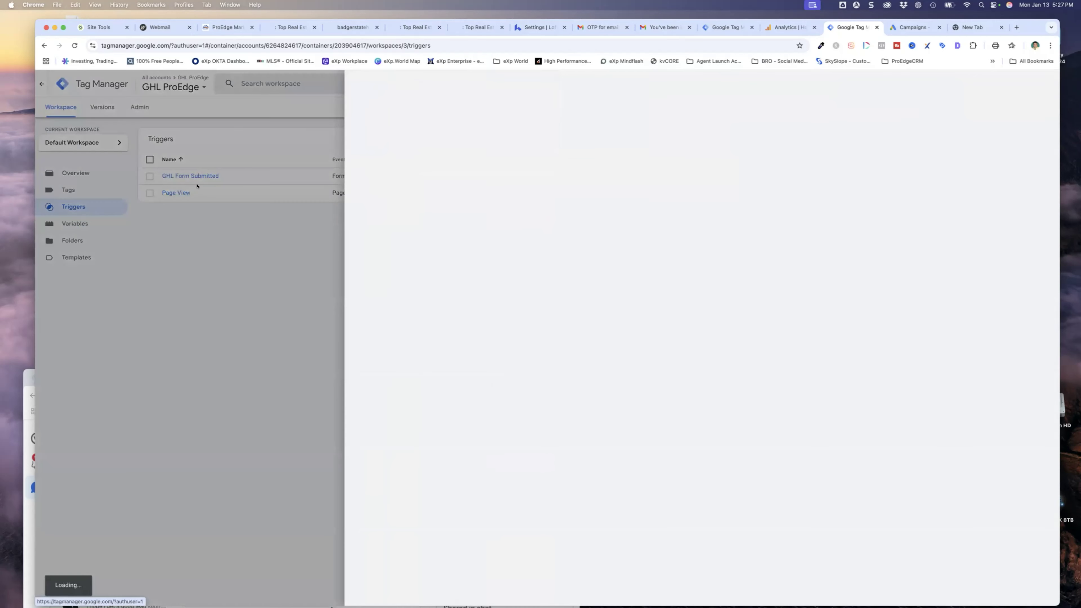
pyautogui.click(61, 86)
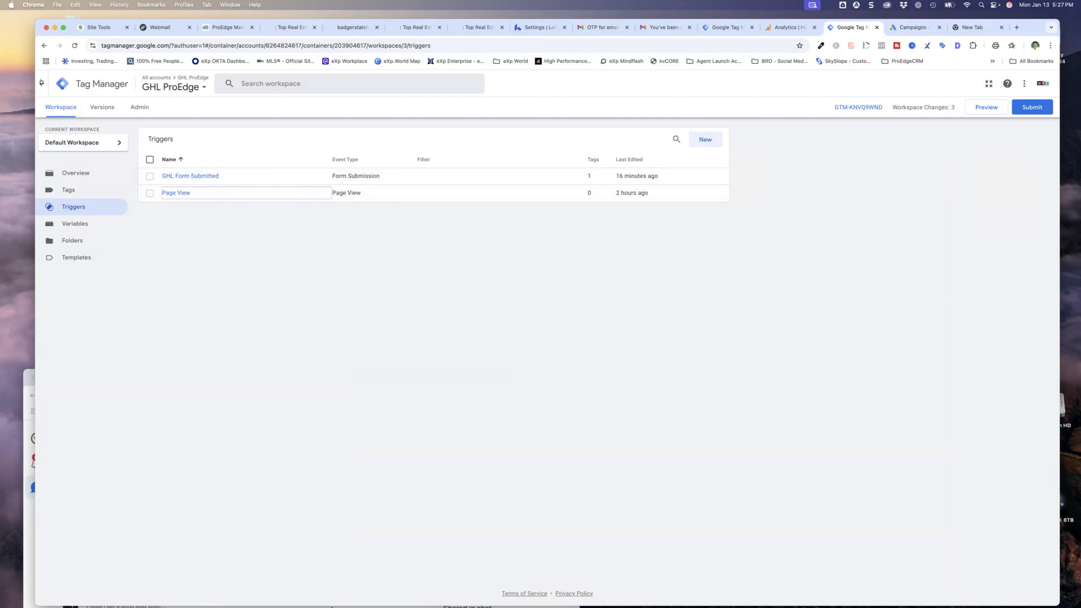
pyautogui.click(62, 83)
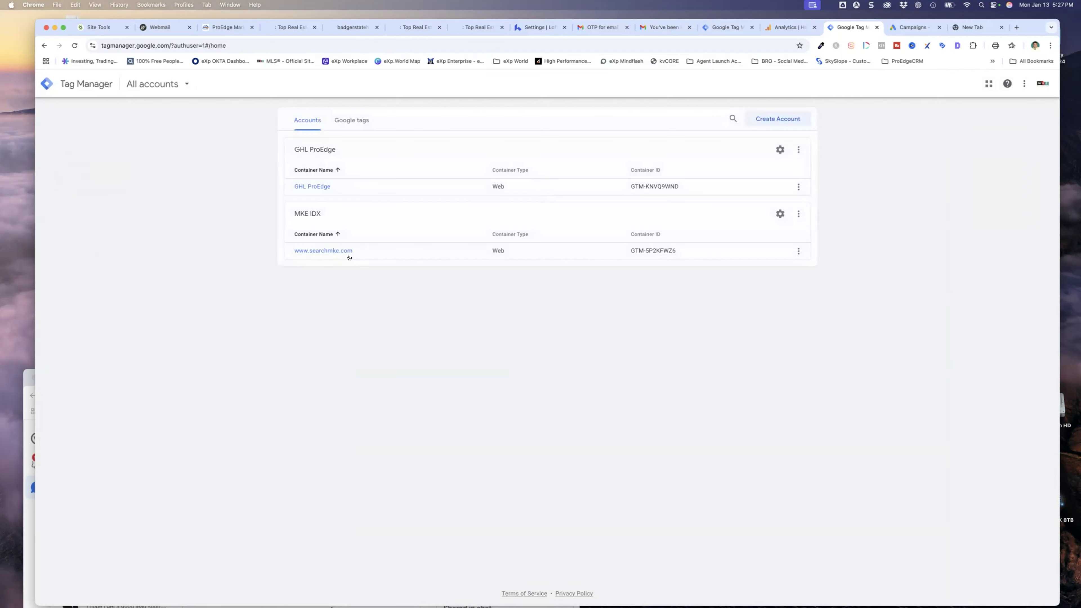
pyautogui.click(327, 251)
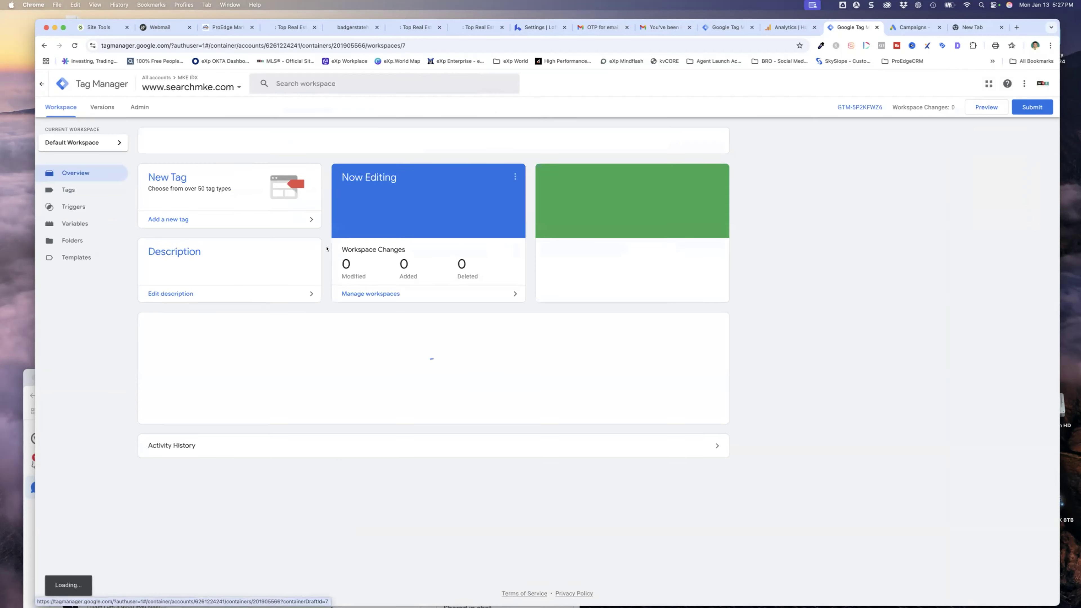
pyautogui.click(68, 190)
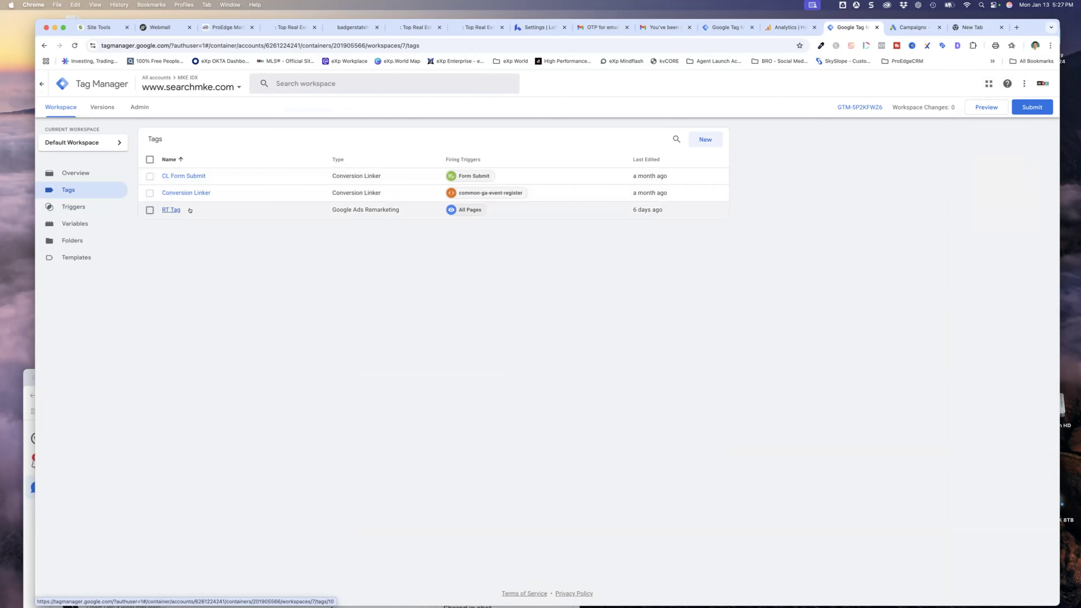
# Step: Examine the configuration and firing triggers of the Conversion Linker, CL Form Submit and RT Tag tags
pyautogui.click(188, 192)
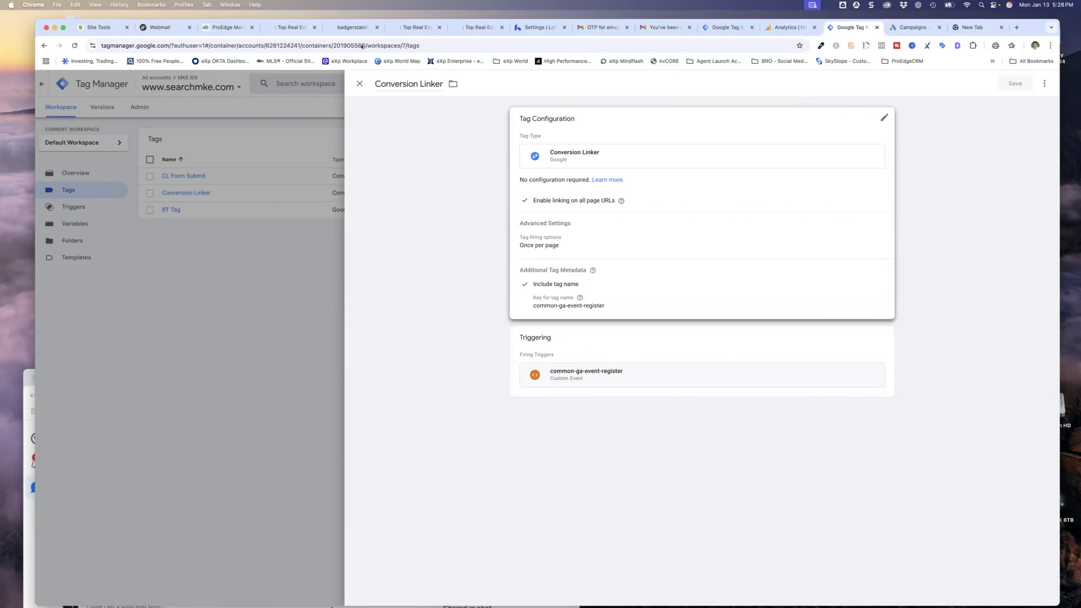
pyautogui.click(359, 84)
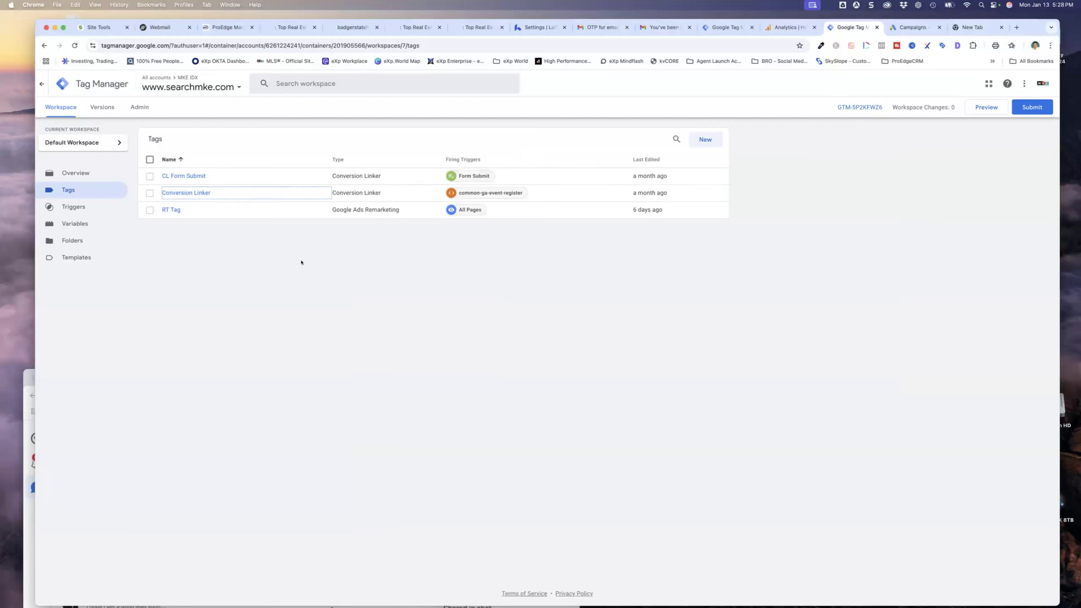
pyautogui.click(177, 175)
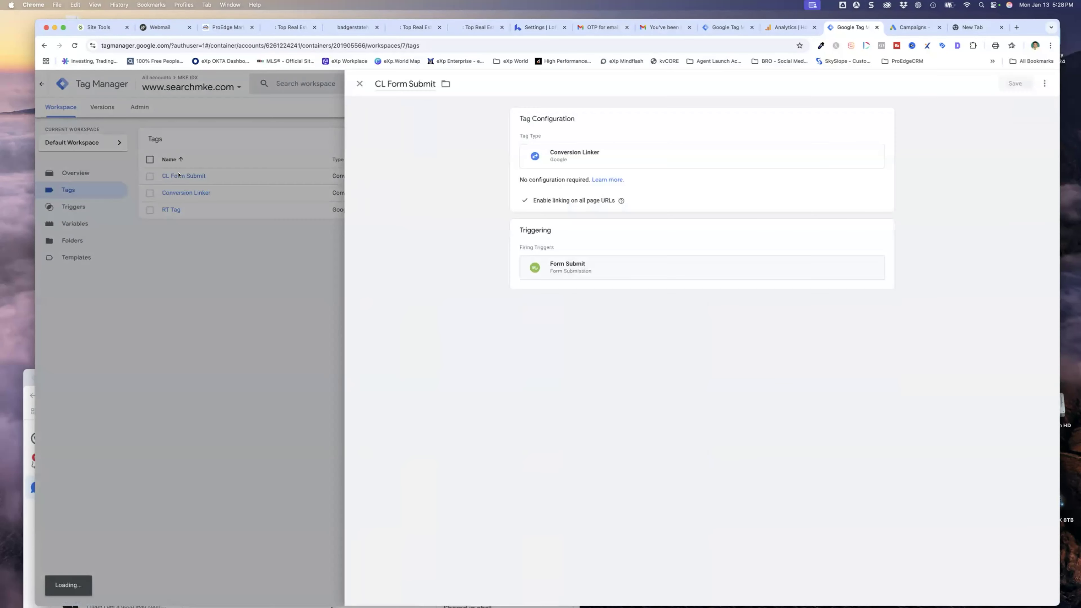
pyautogui.click(360, 84)
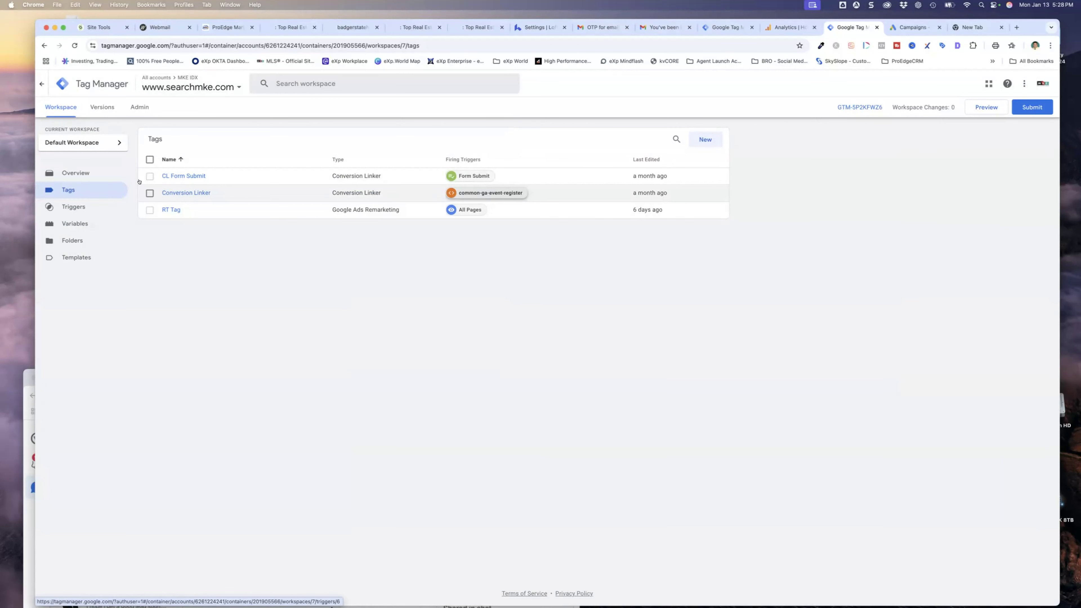
pyautogui.click(187, 192)
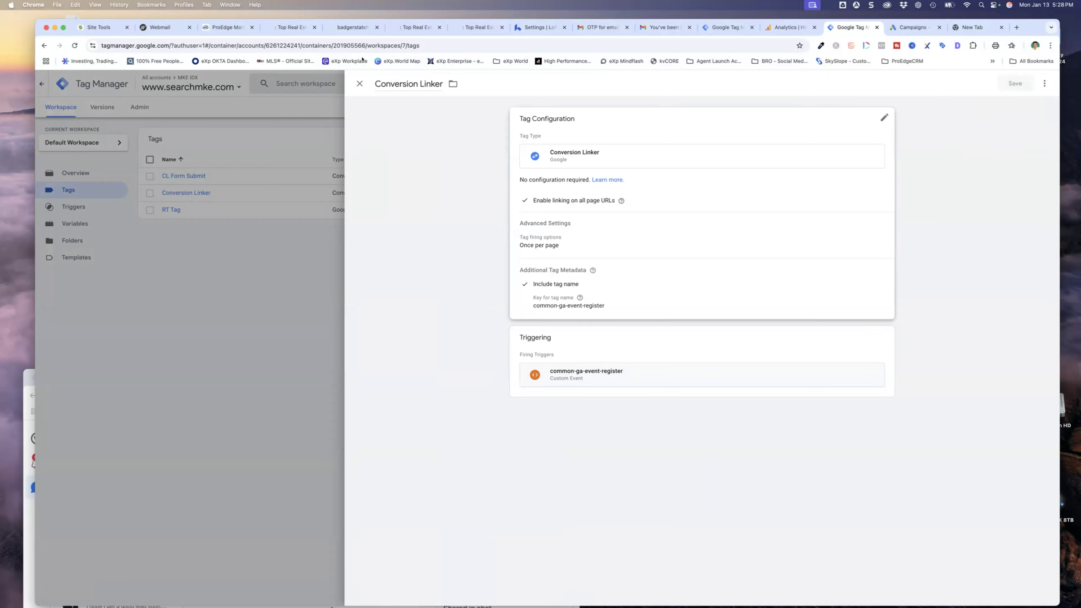
pyautogui.click(358, 83)
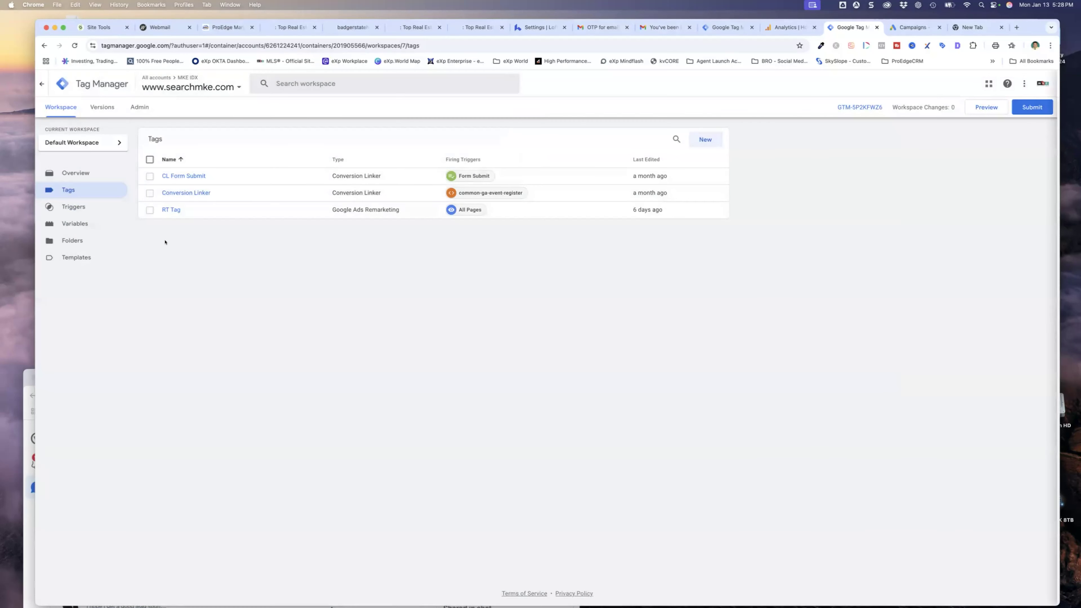
pyautogui.click(168, 209)
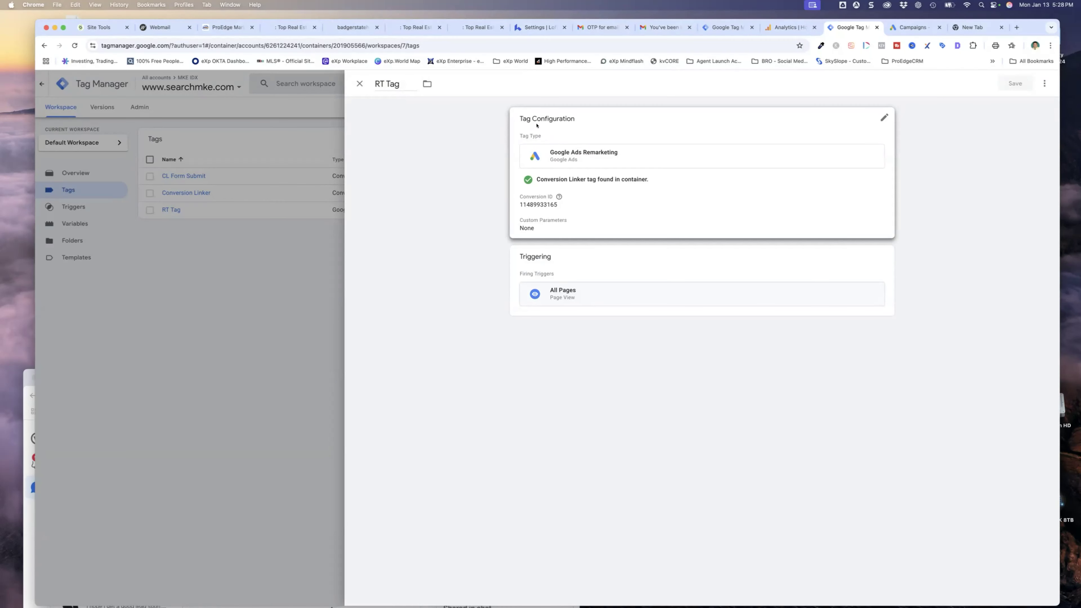
pyautogui.click(359, 84)
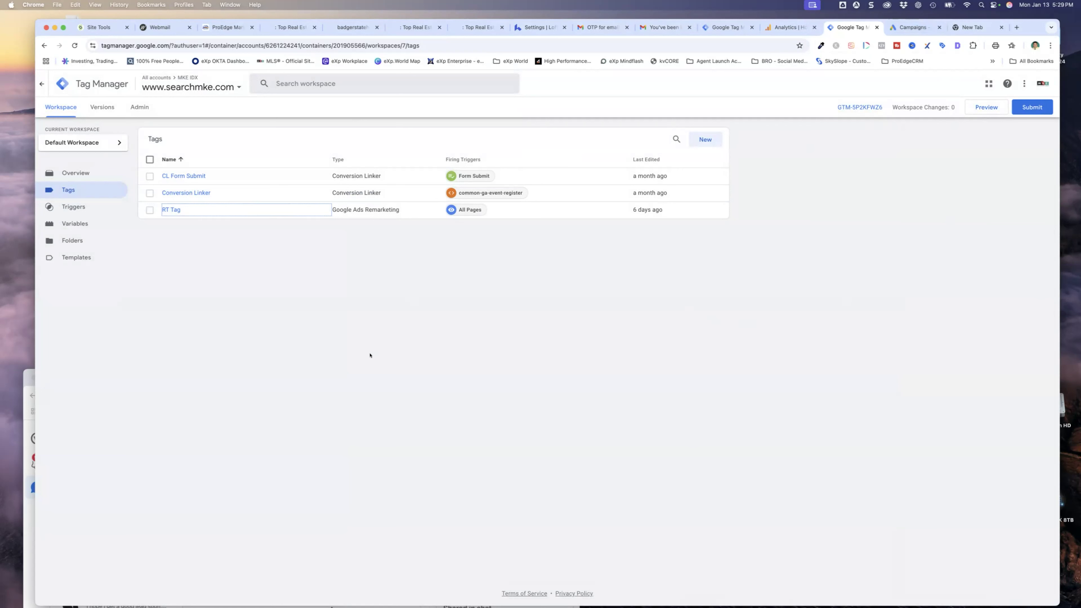
pyautogui.click(40, 83)
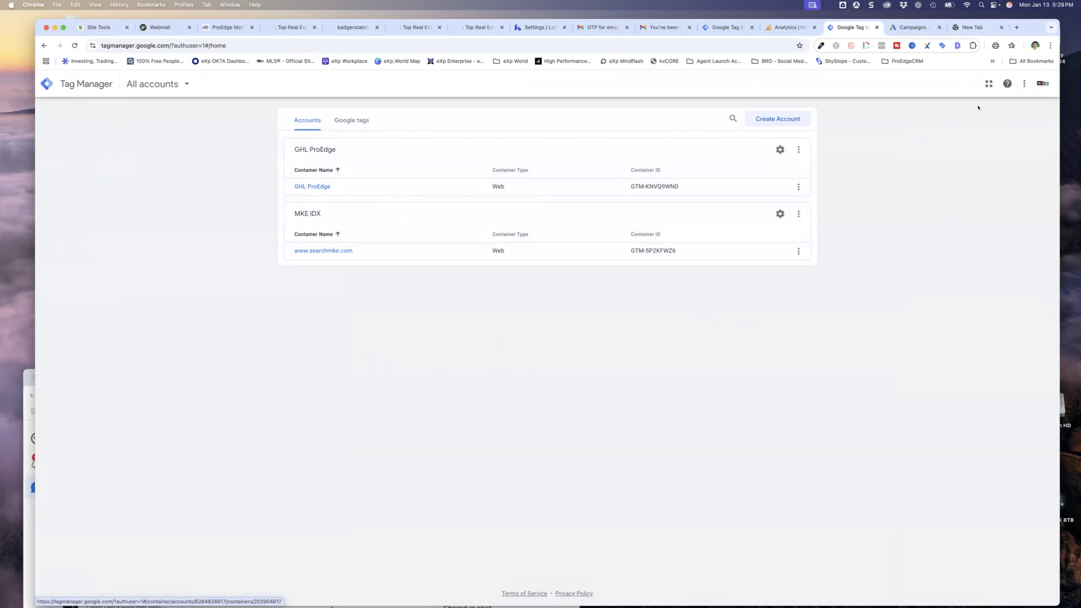
pyautogui.click(914, 26)
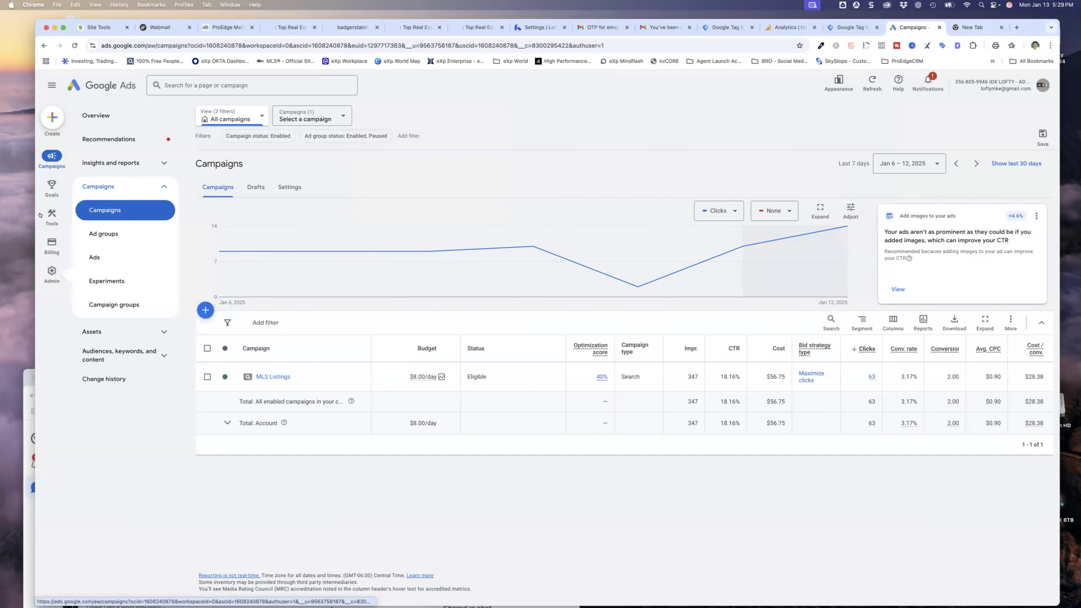
pyautogui.moveTo(47, 183)
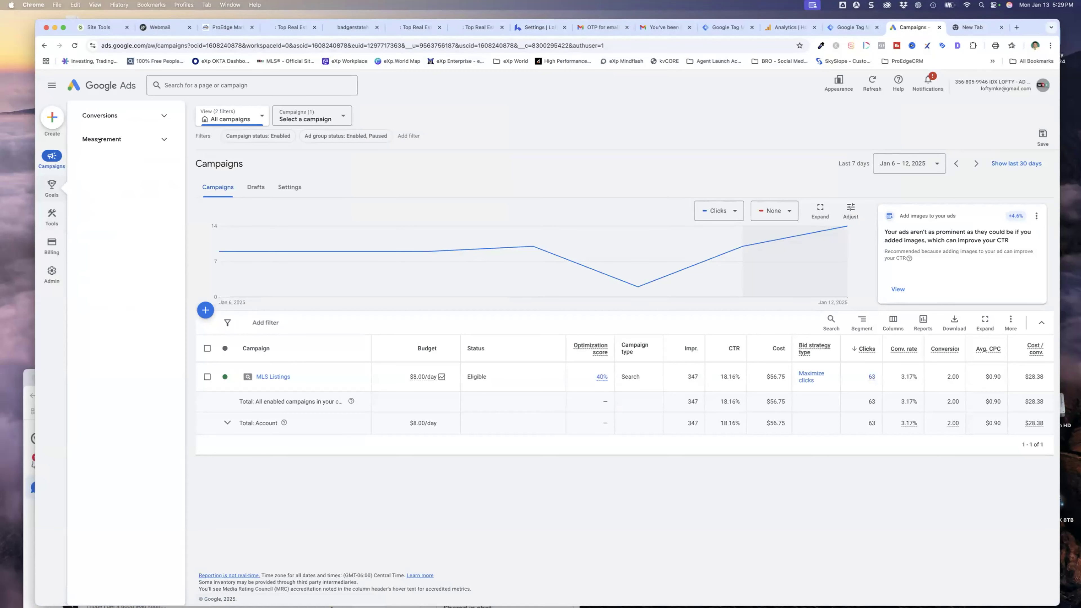
pyautogui.moveTo(49, 213)
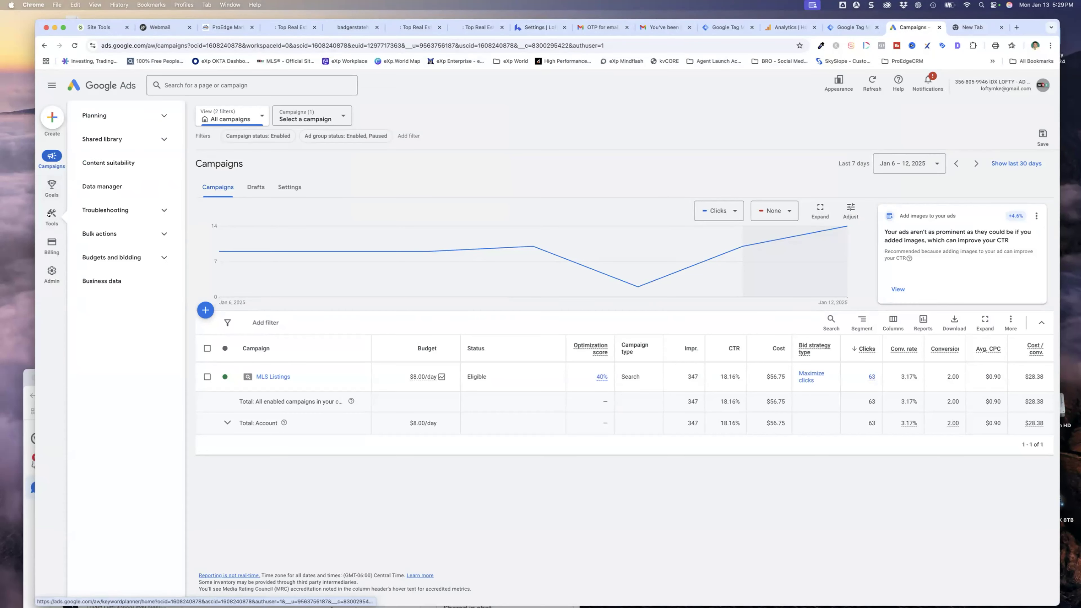
pyautogui.click(105, 187)
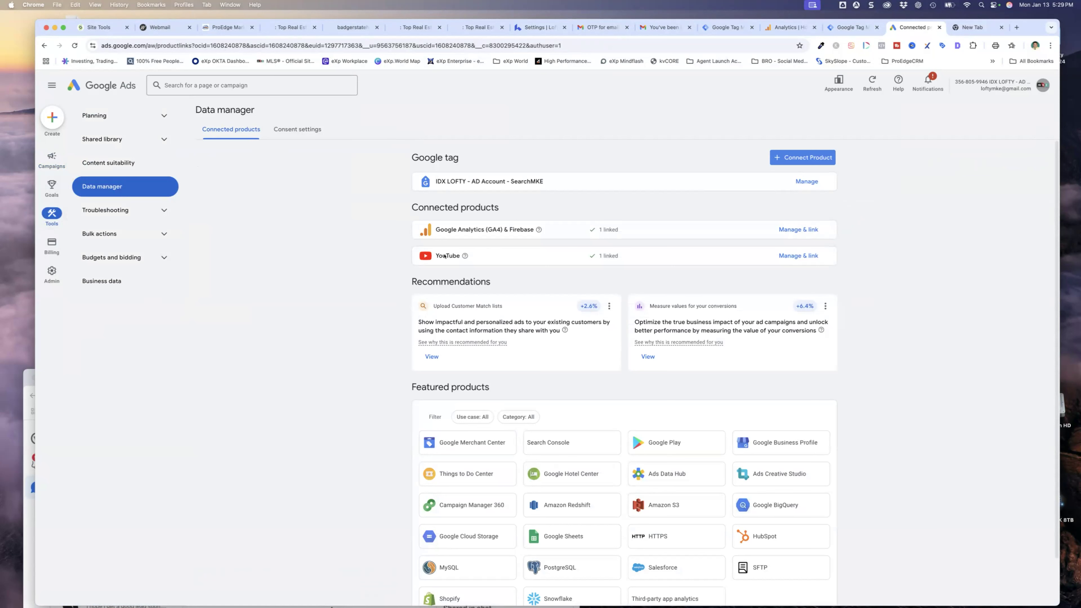
pyautogui.click(788, 156)
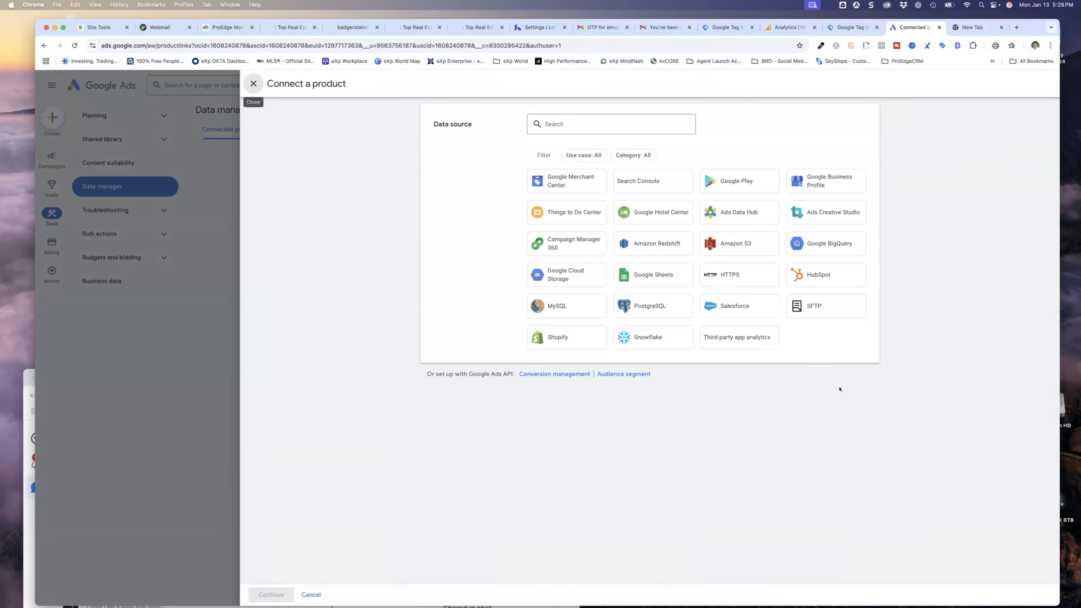
pyautogui.click(254, 83)
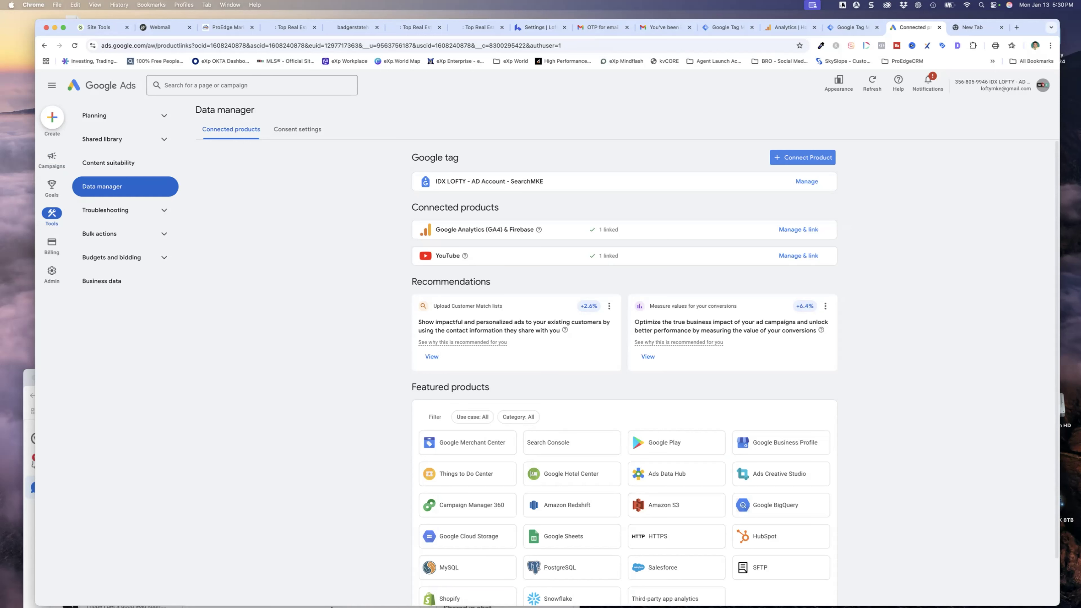
# Step: Switch back to Tag Manager and review the tags and triggers of the GHL ProEdge container
pyautogui.click(851, 27)
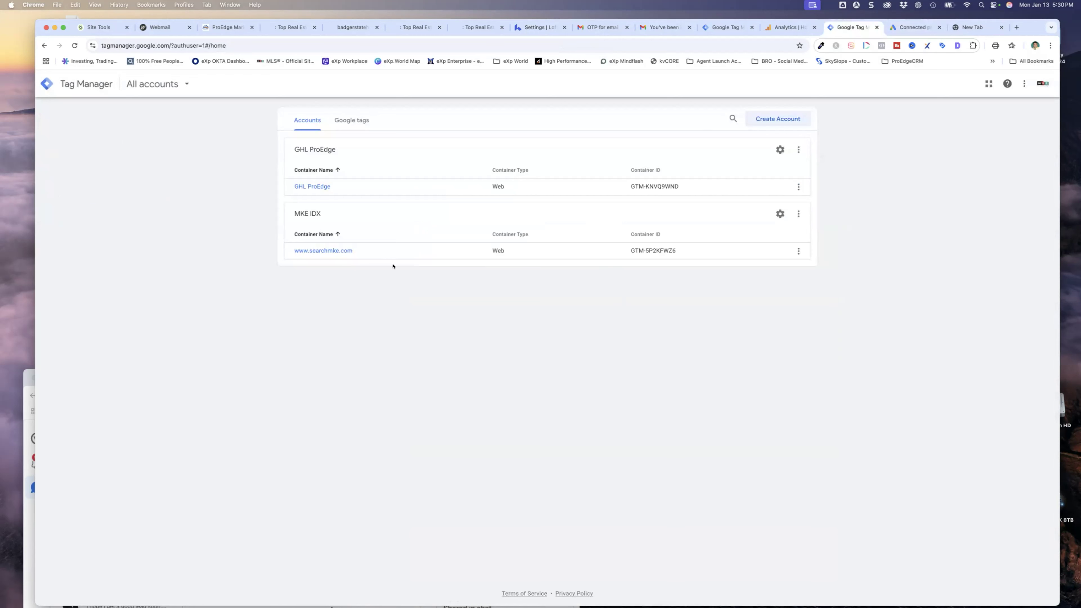
pyautogui.click(310, 186)
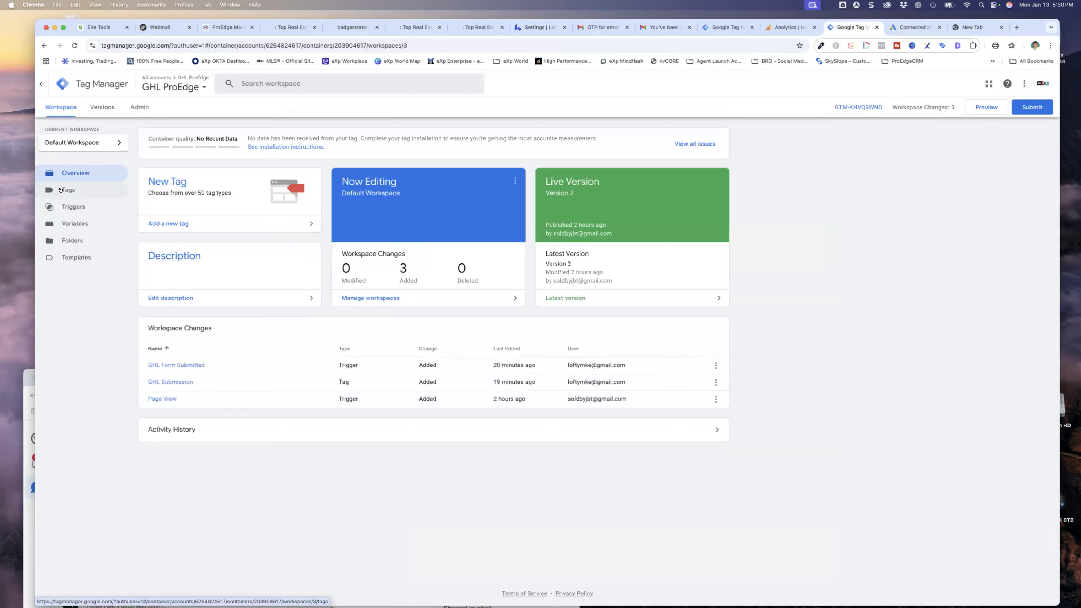
pyautogui.click(61, 190)
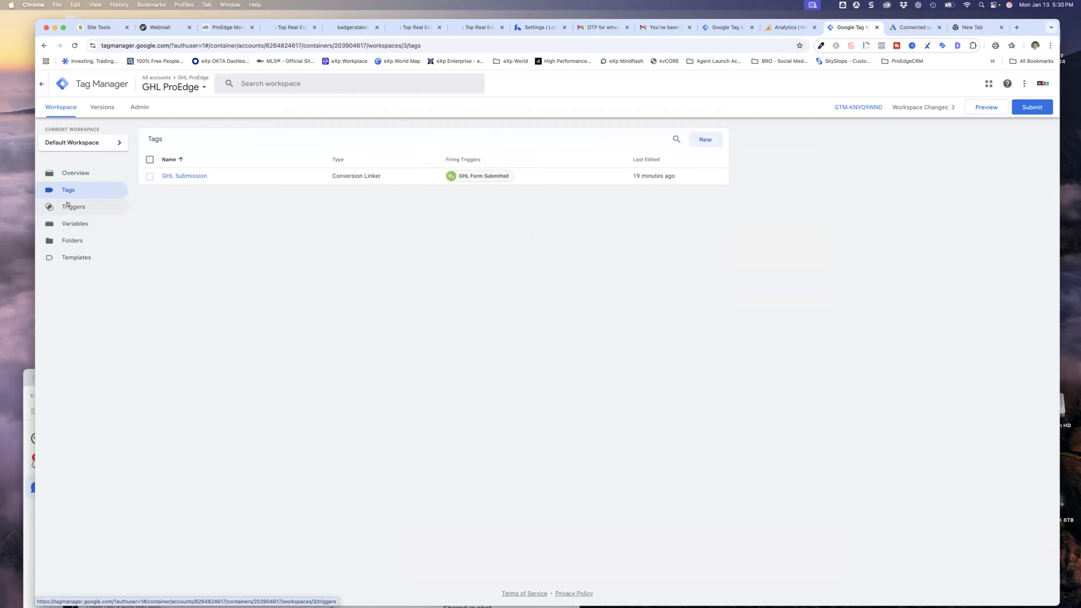
pyautogui.click(71, 207)
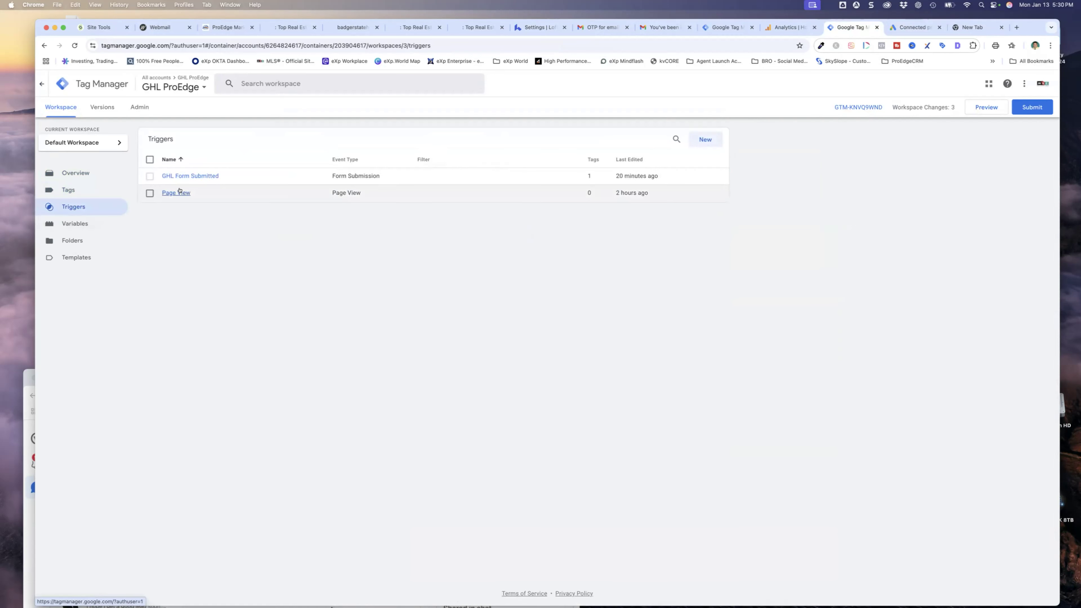
pyautogui.click(65, 190)
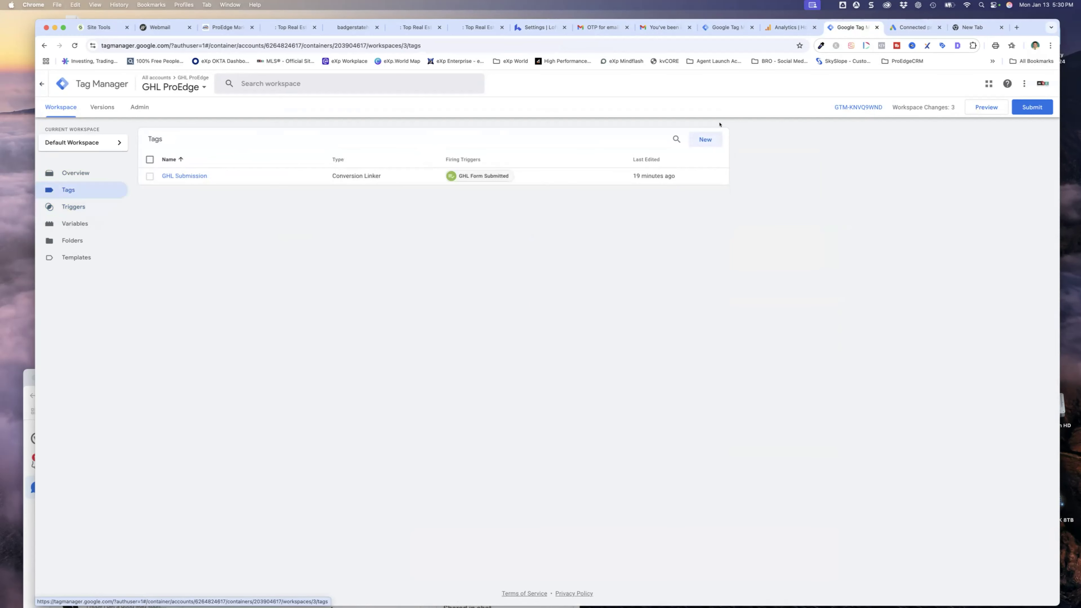
# Step: Create a new tag of type Google Ads Remarketing that fires on the Page View trigger
pyautogui.click(711, 136)
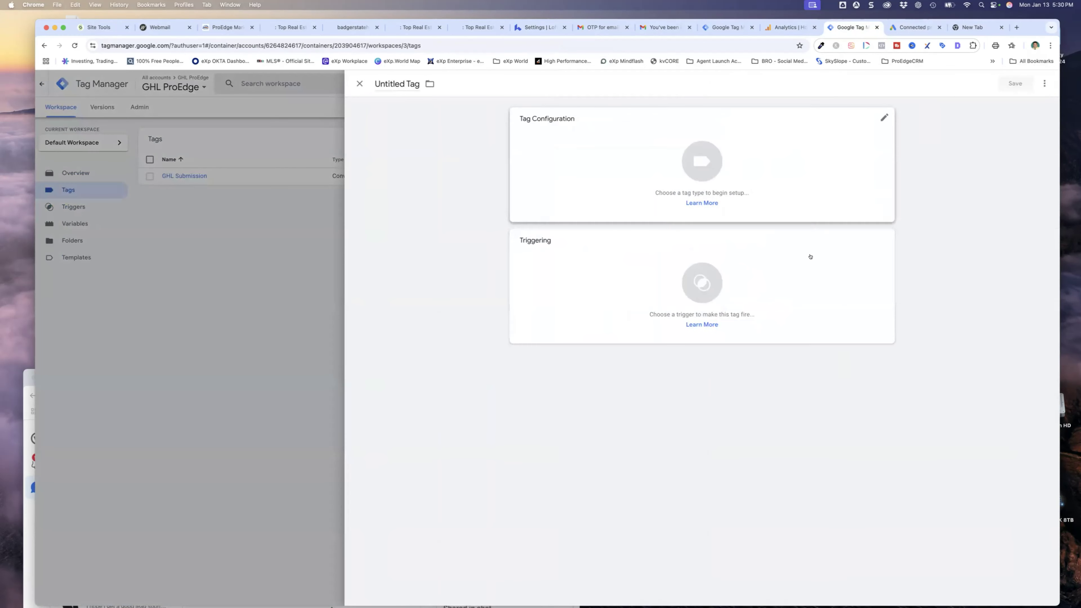
pyautogui.click(827, 273)
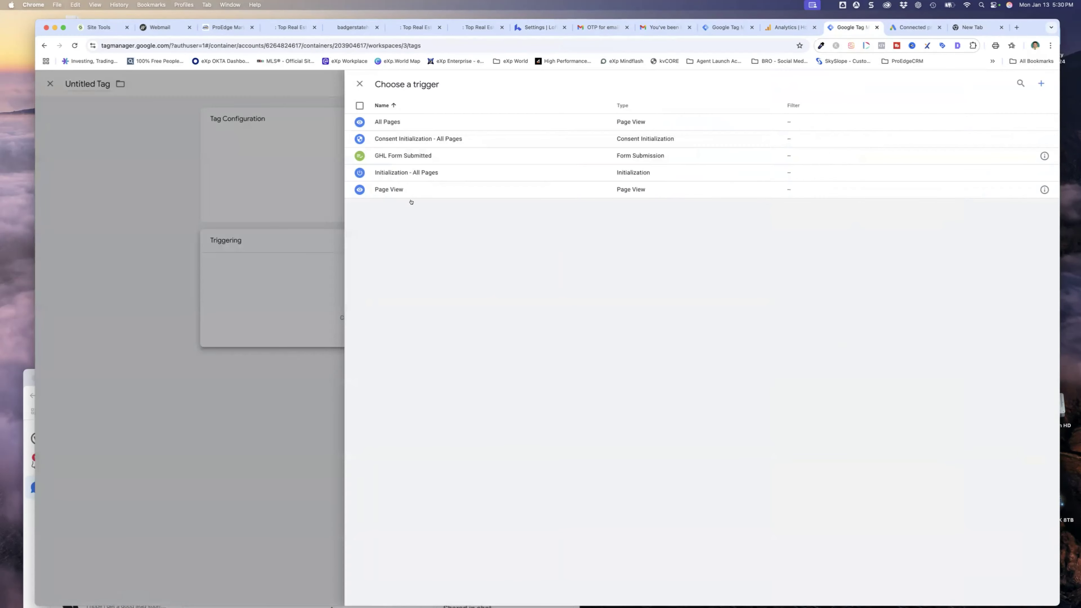
pyautogui.click(380, 189)
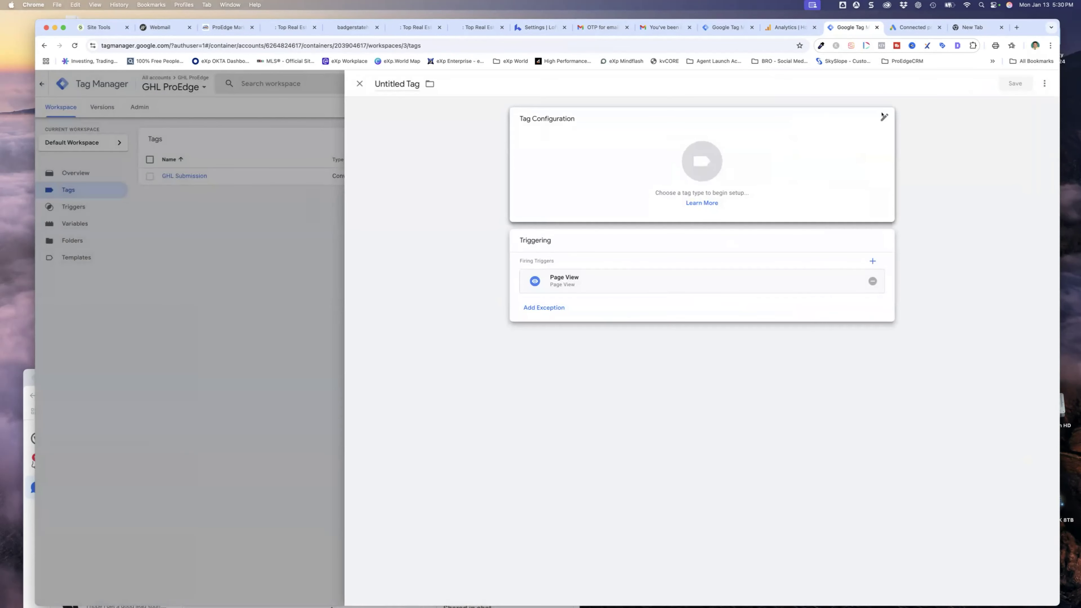
pyautogui.click(883, 116)
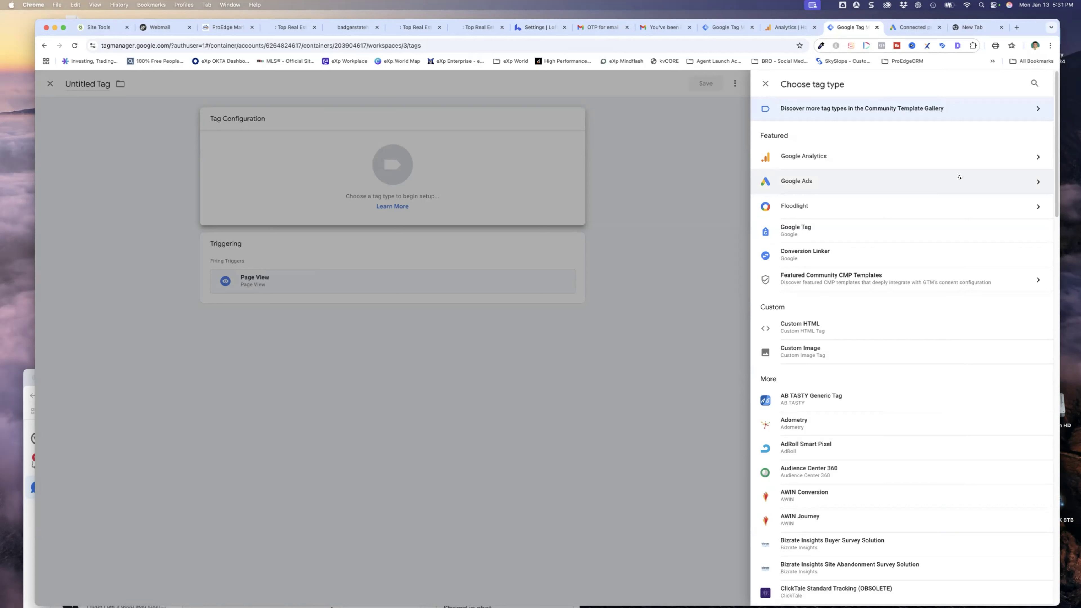
pyautogui.click(960, 177)
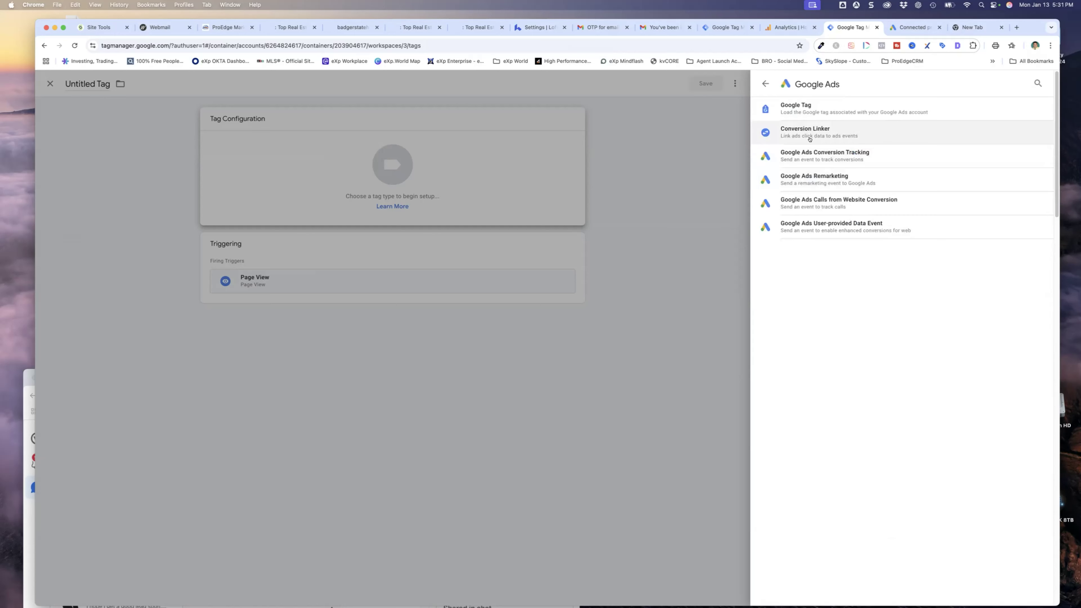
pyautogui.click(808, 180)
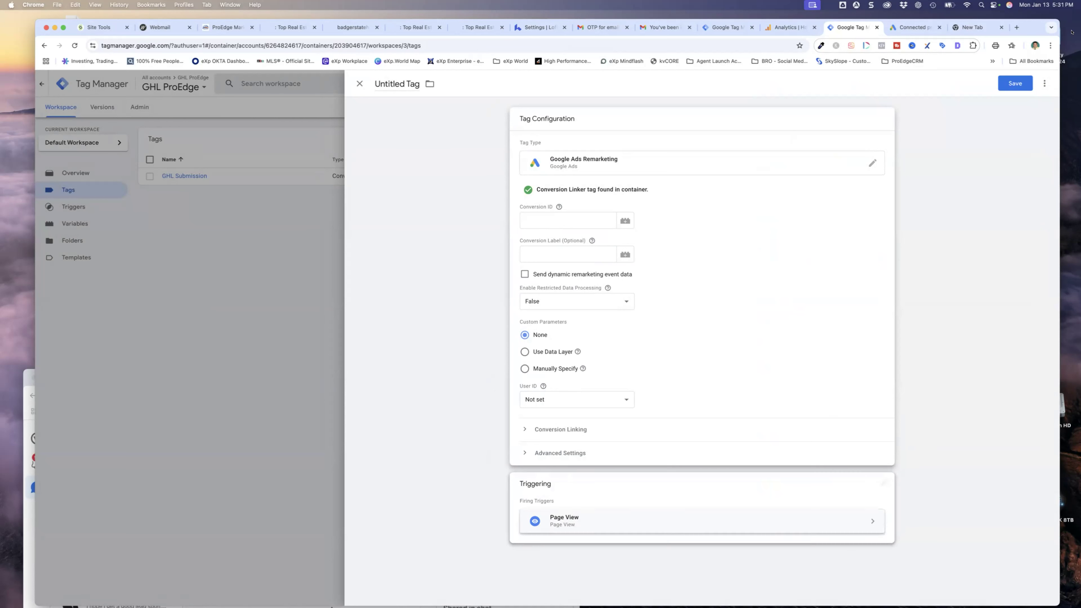
# Step: Start saving the new remarketing tag and begin editing its suggested name
pyautogui.click(1011, 82)
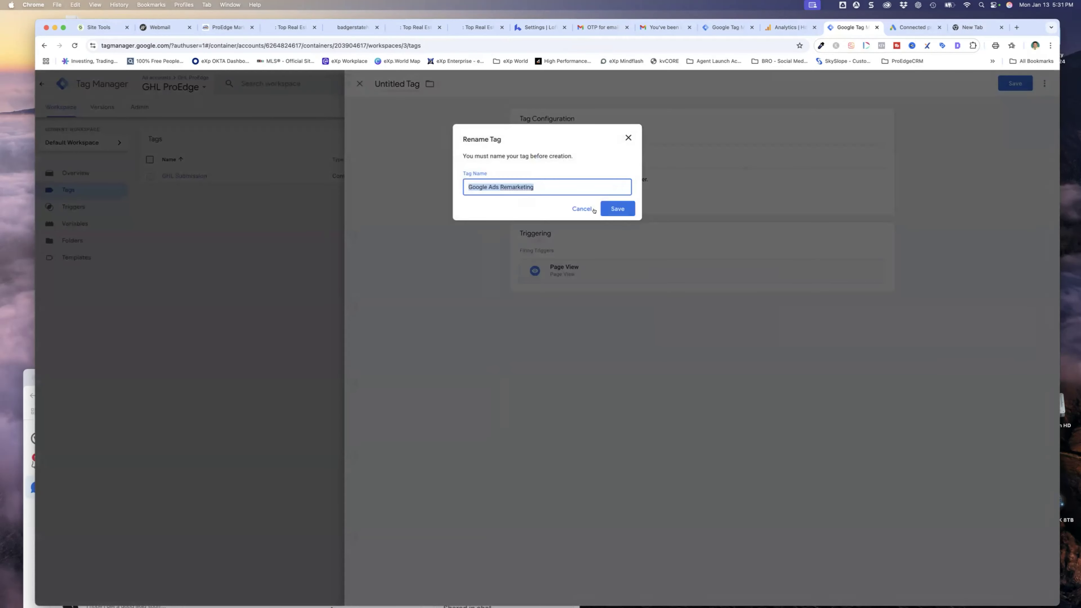
pyautogui.click(469, 187)
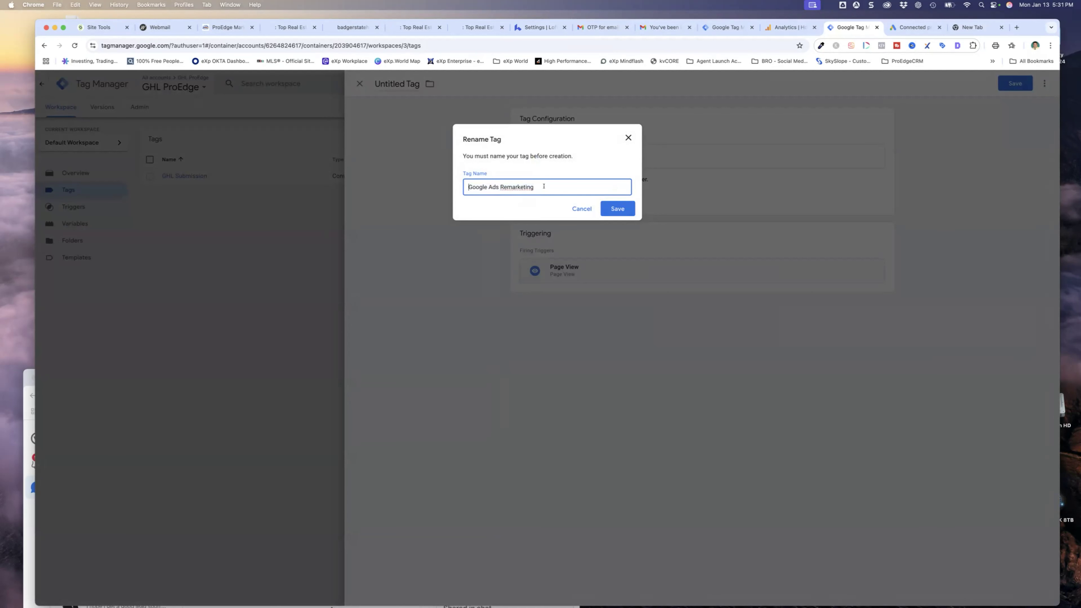